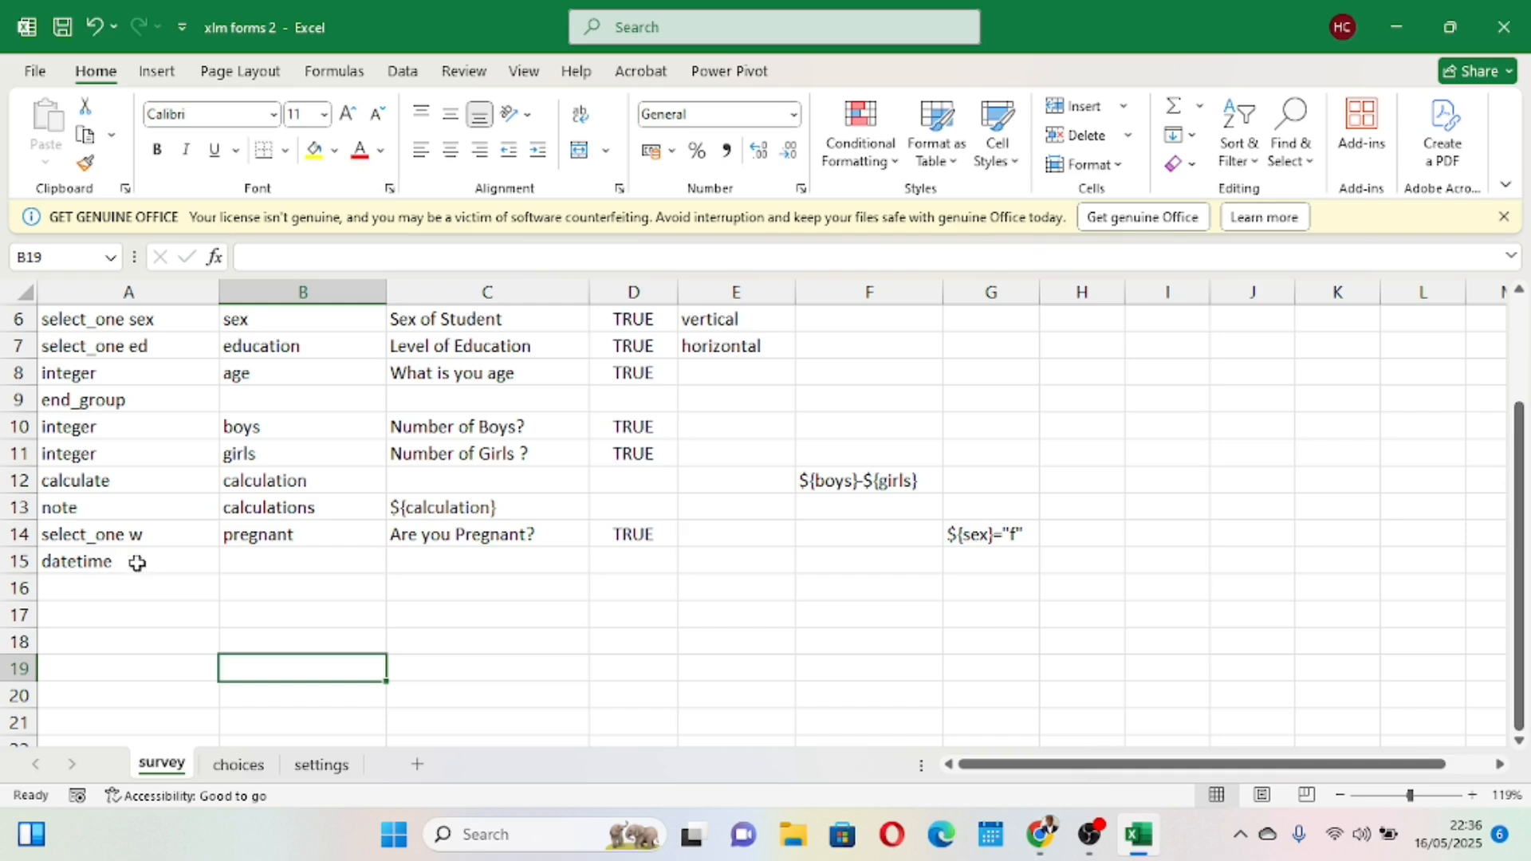
Name the datetime question in row 15 of the survey sheet "date".
left_click(1472, 795)
left_click(1472, 796)
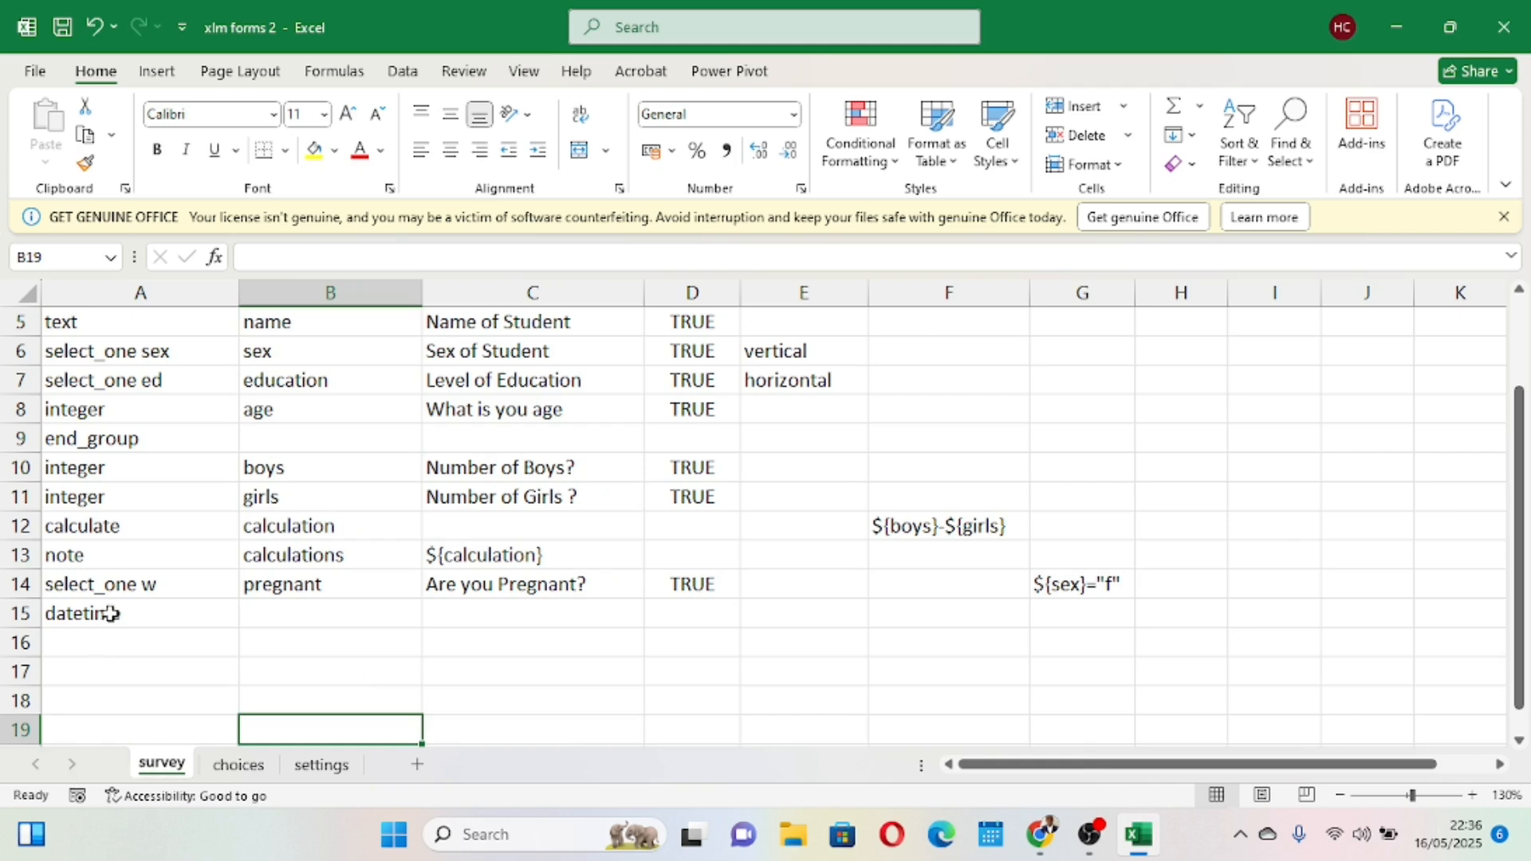
left_click(273, 614)
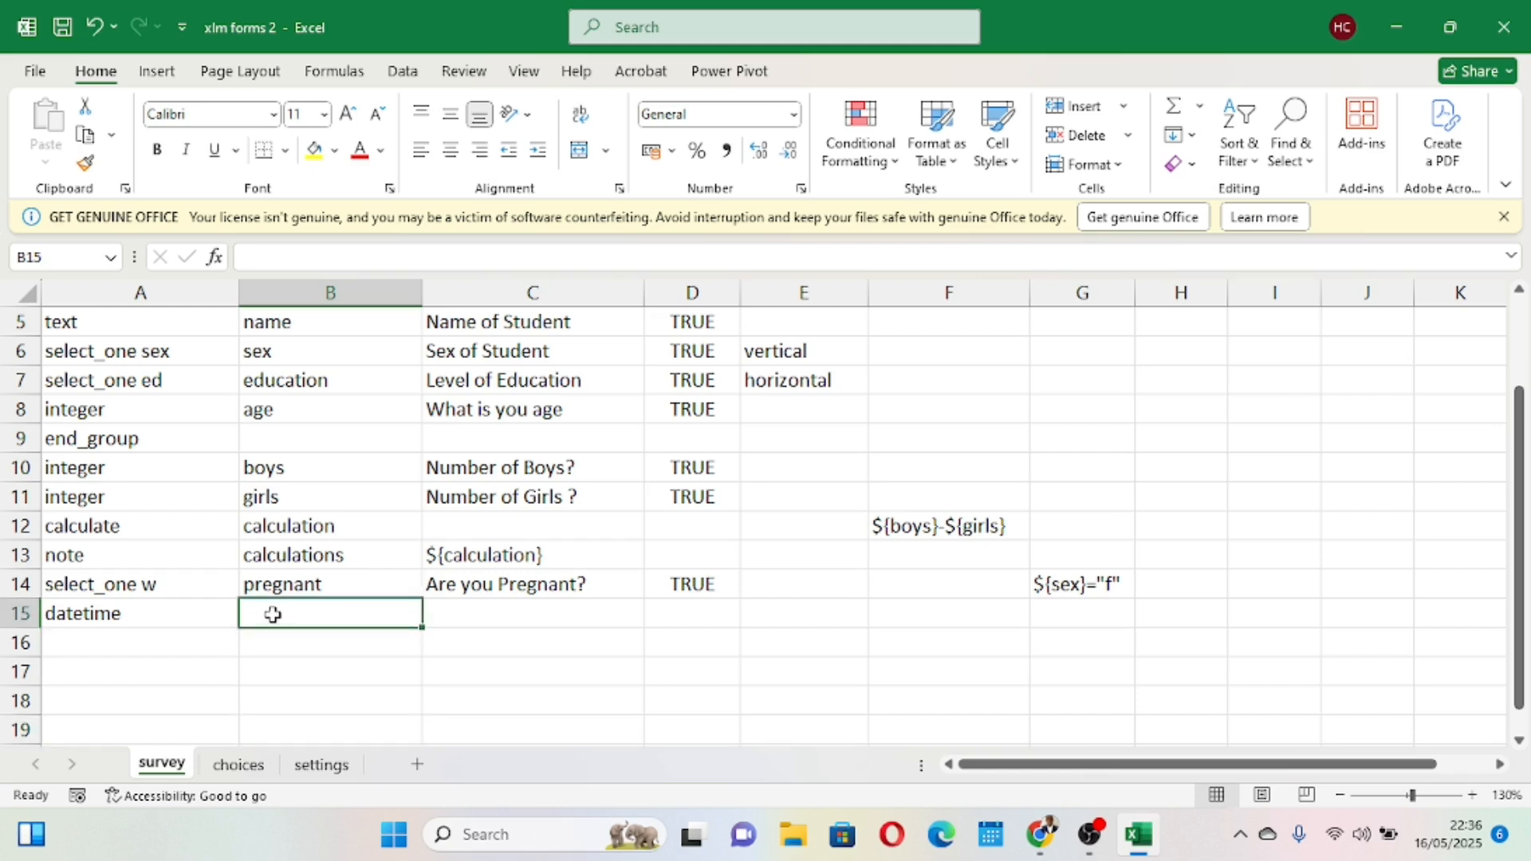
type("date")
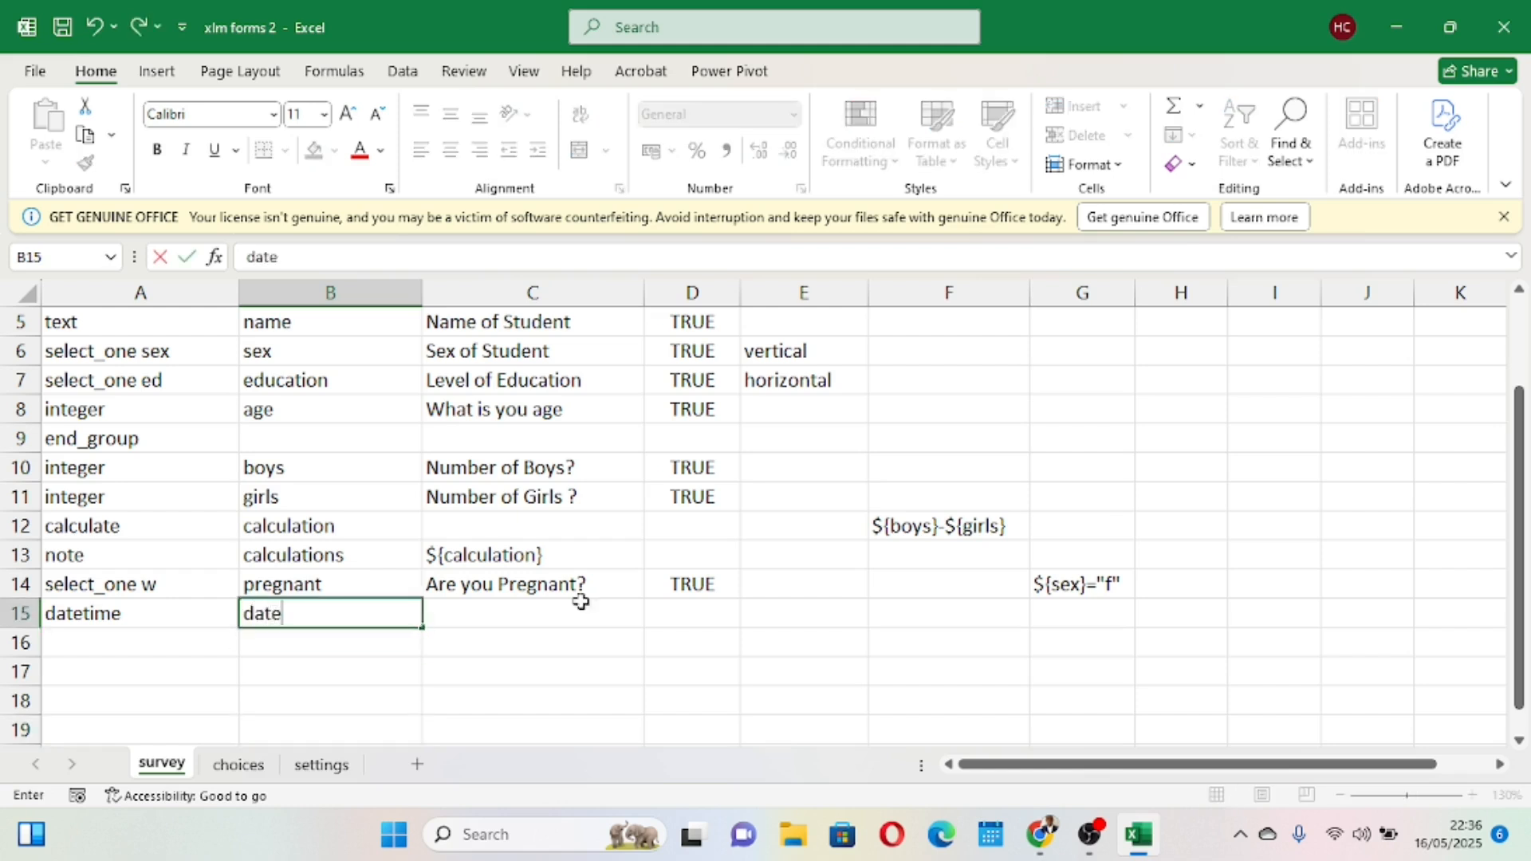
Enter the label "What is the Date?" for the datetime question in row 15.
left_click(511, 608)
scroll(564, 322, "up", 2)
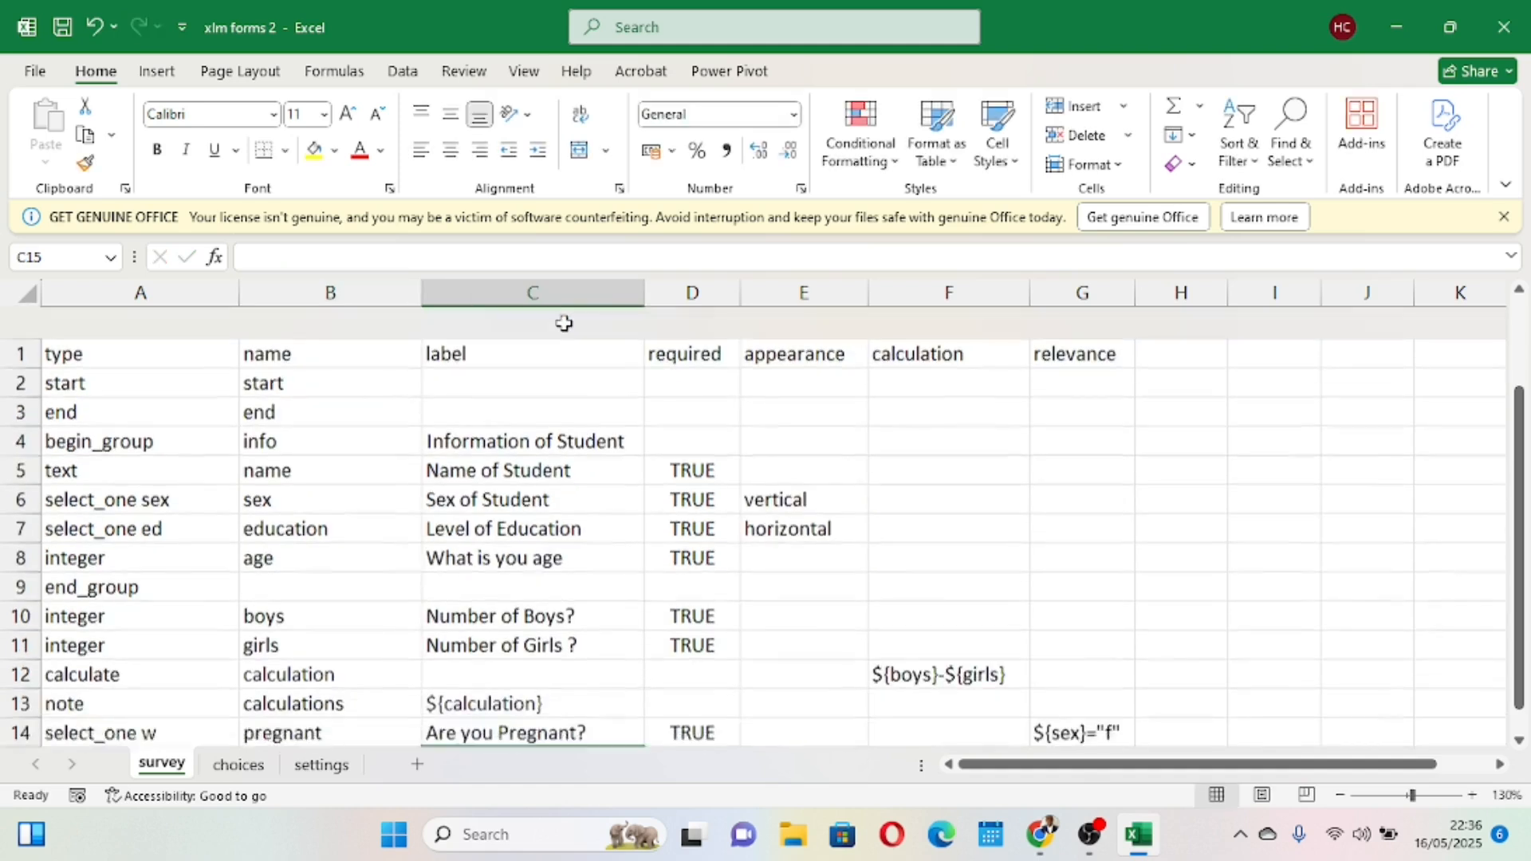
left_click(527, 278)
left_click(563, 582)
scroll(561, 576, "down", 2)
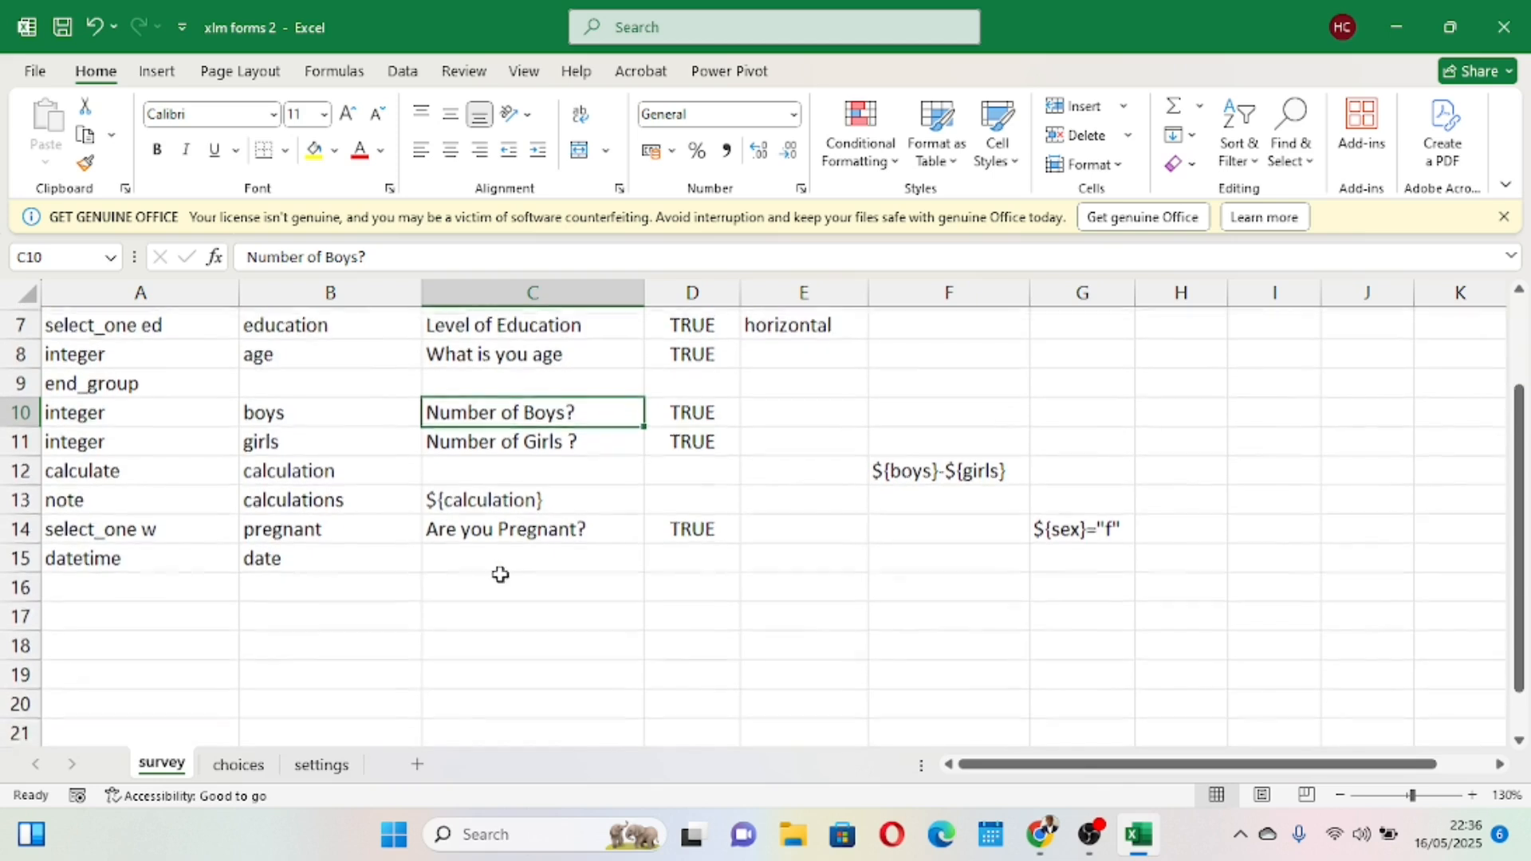
left_click(503, 562)
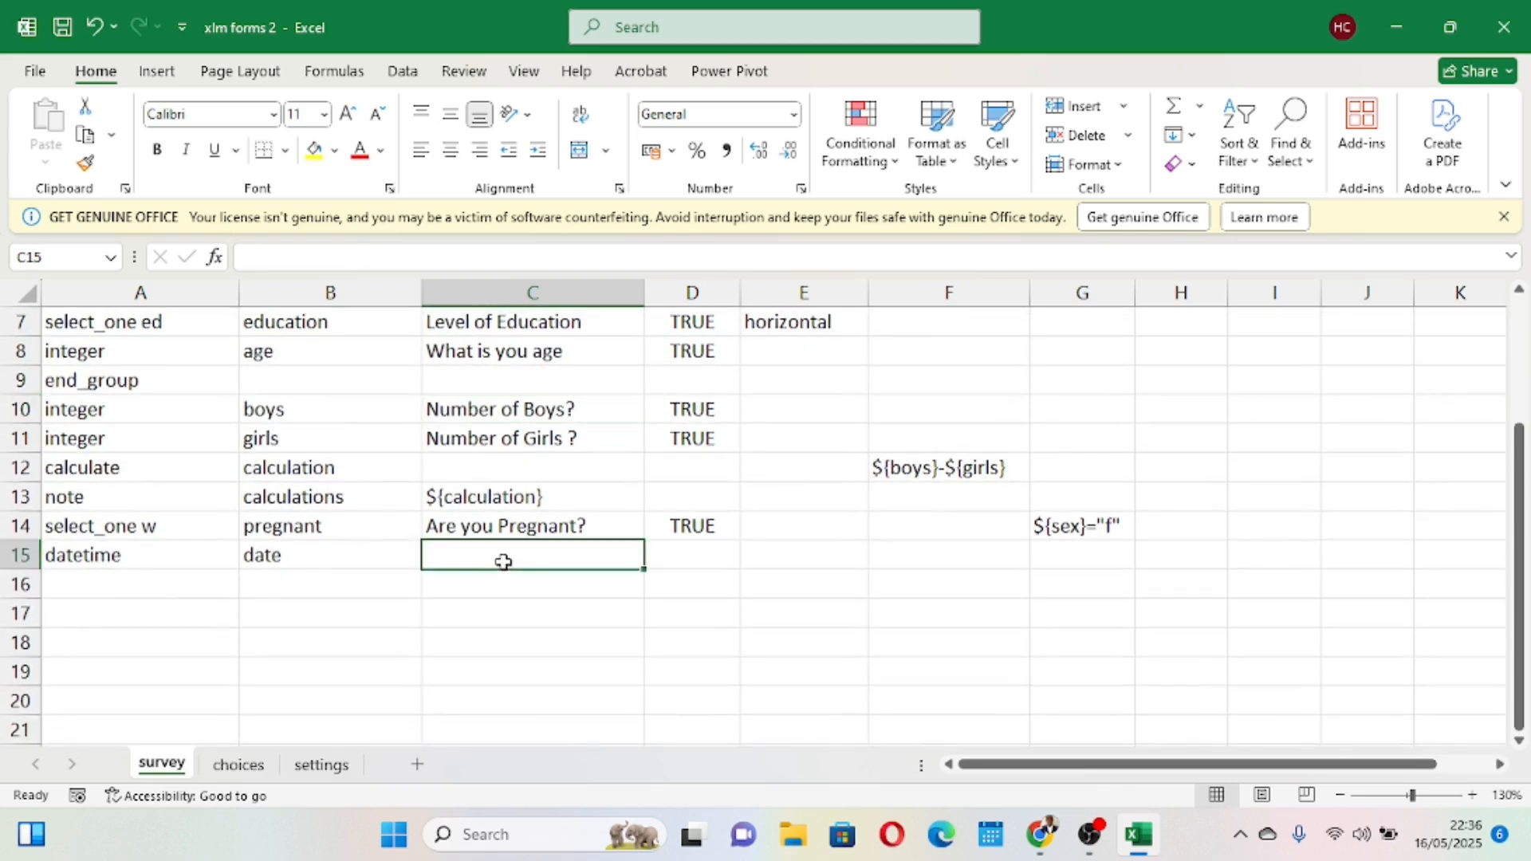
type("What")
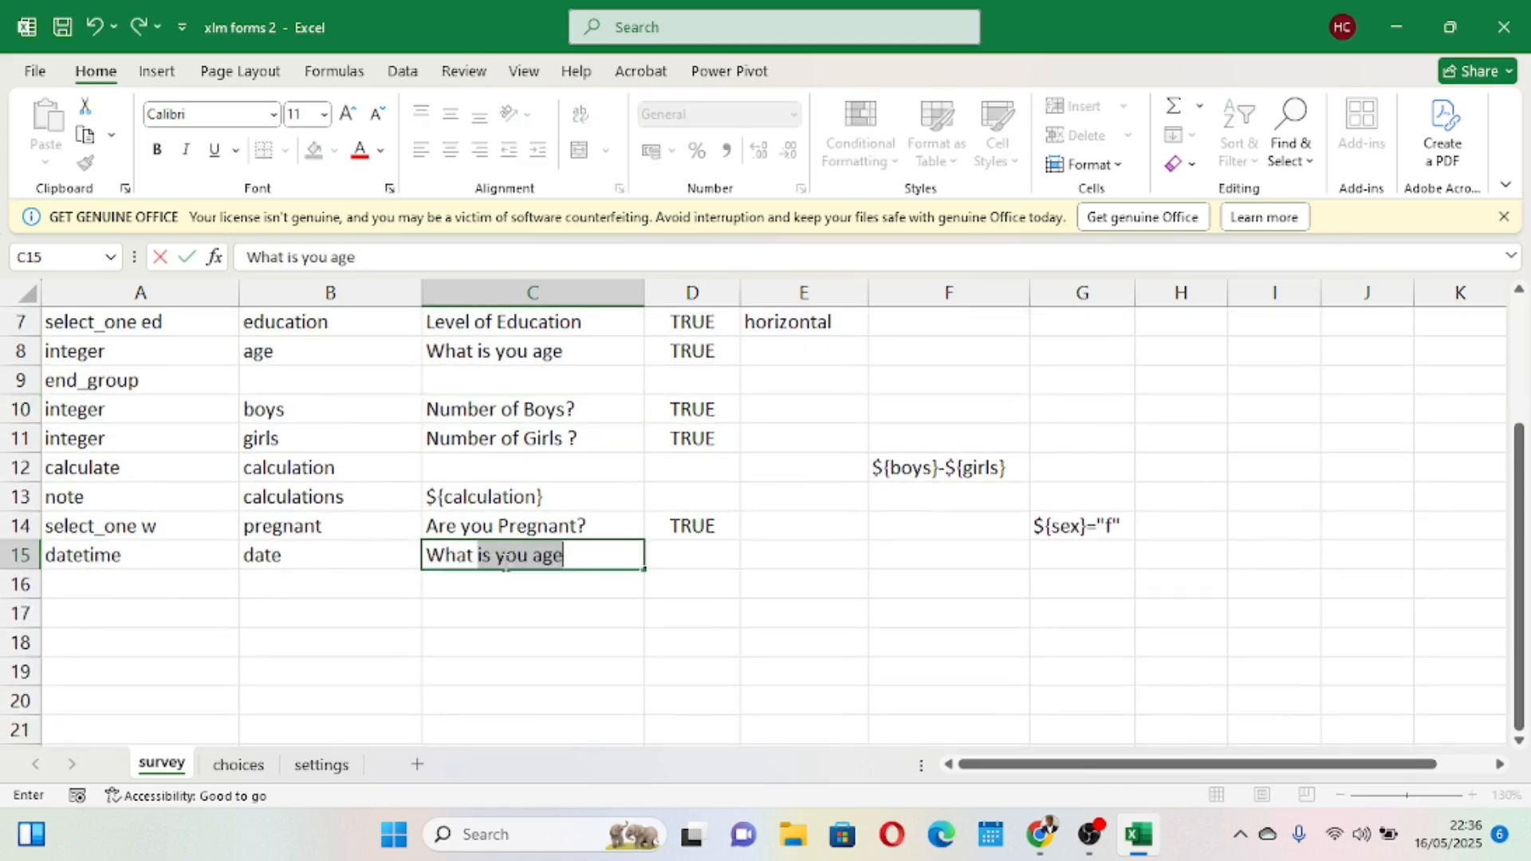
type(" is the ")
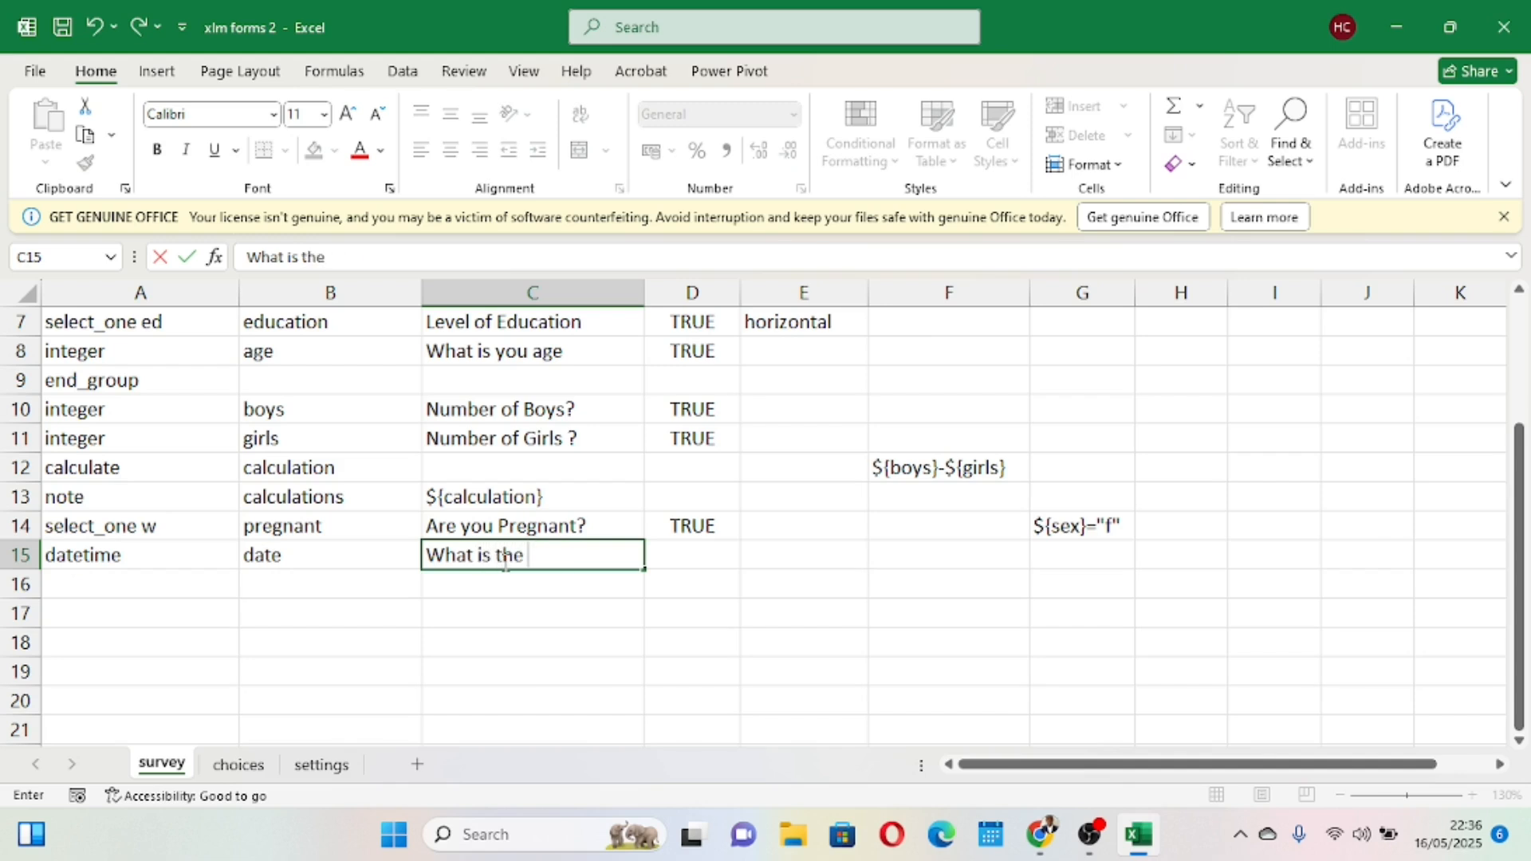
type("Dtw")
key("BackSpace")
key("BackSpace")
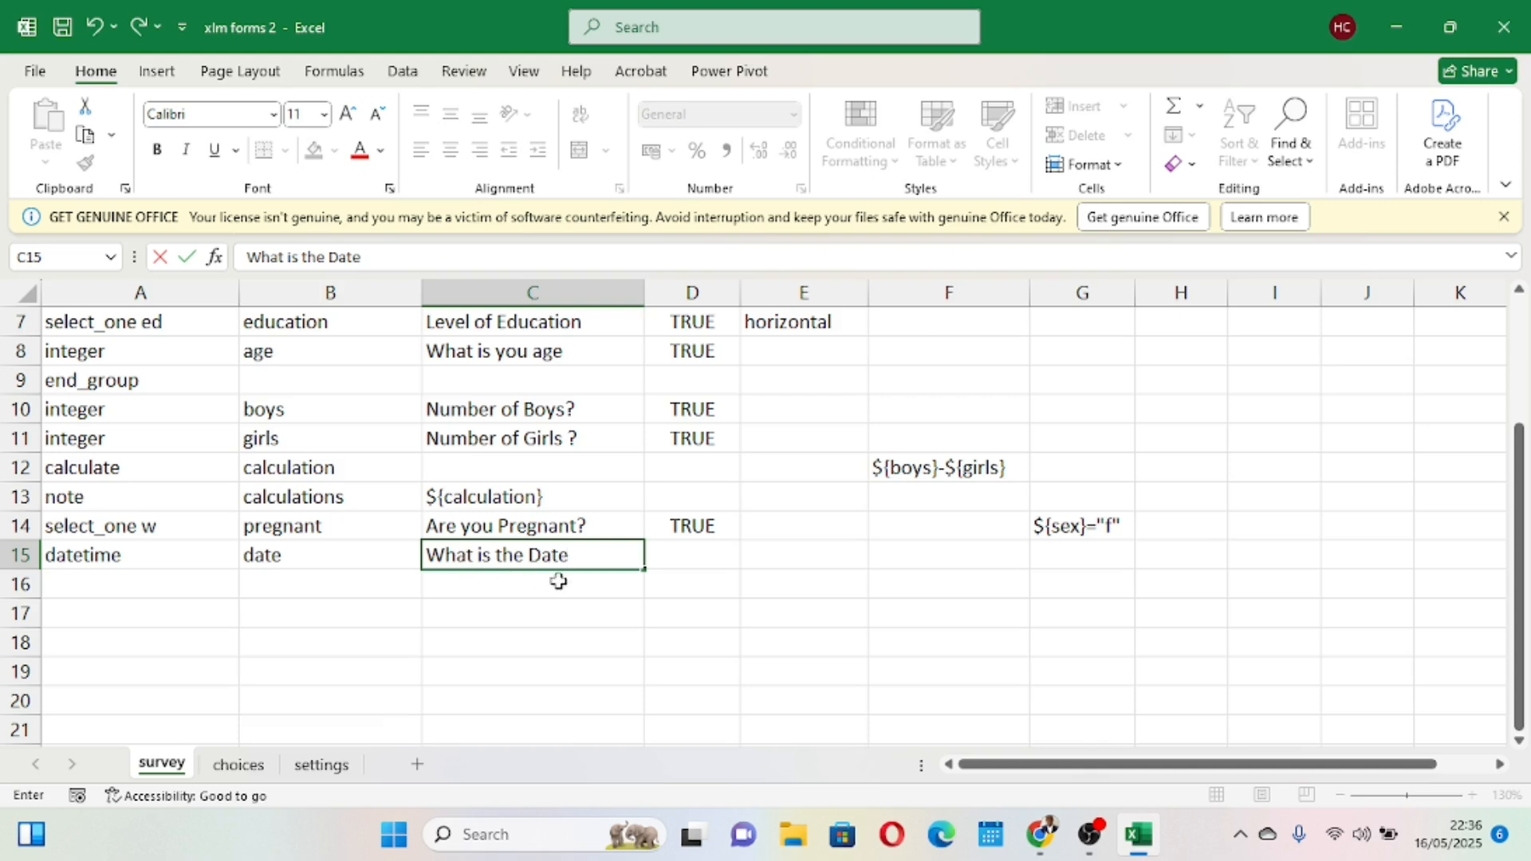
left_click(763, 682)
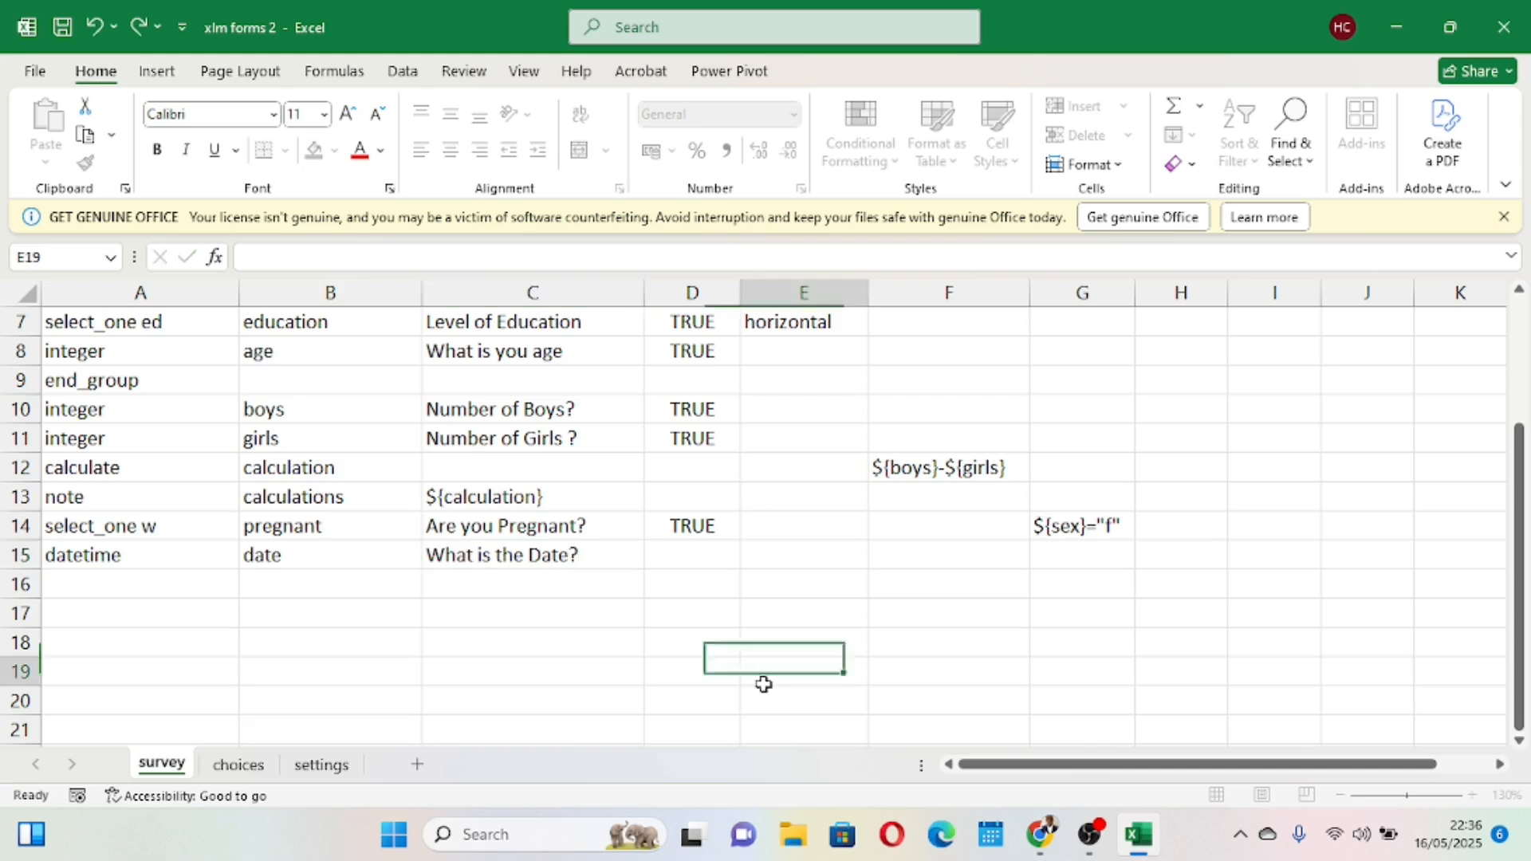
Set the required value of the datetime question in row 15 to FALSE.
left_click(702, 553)
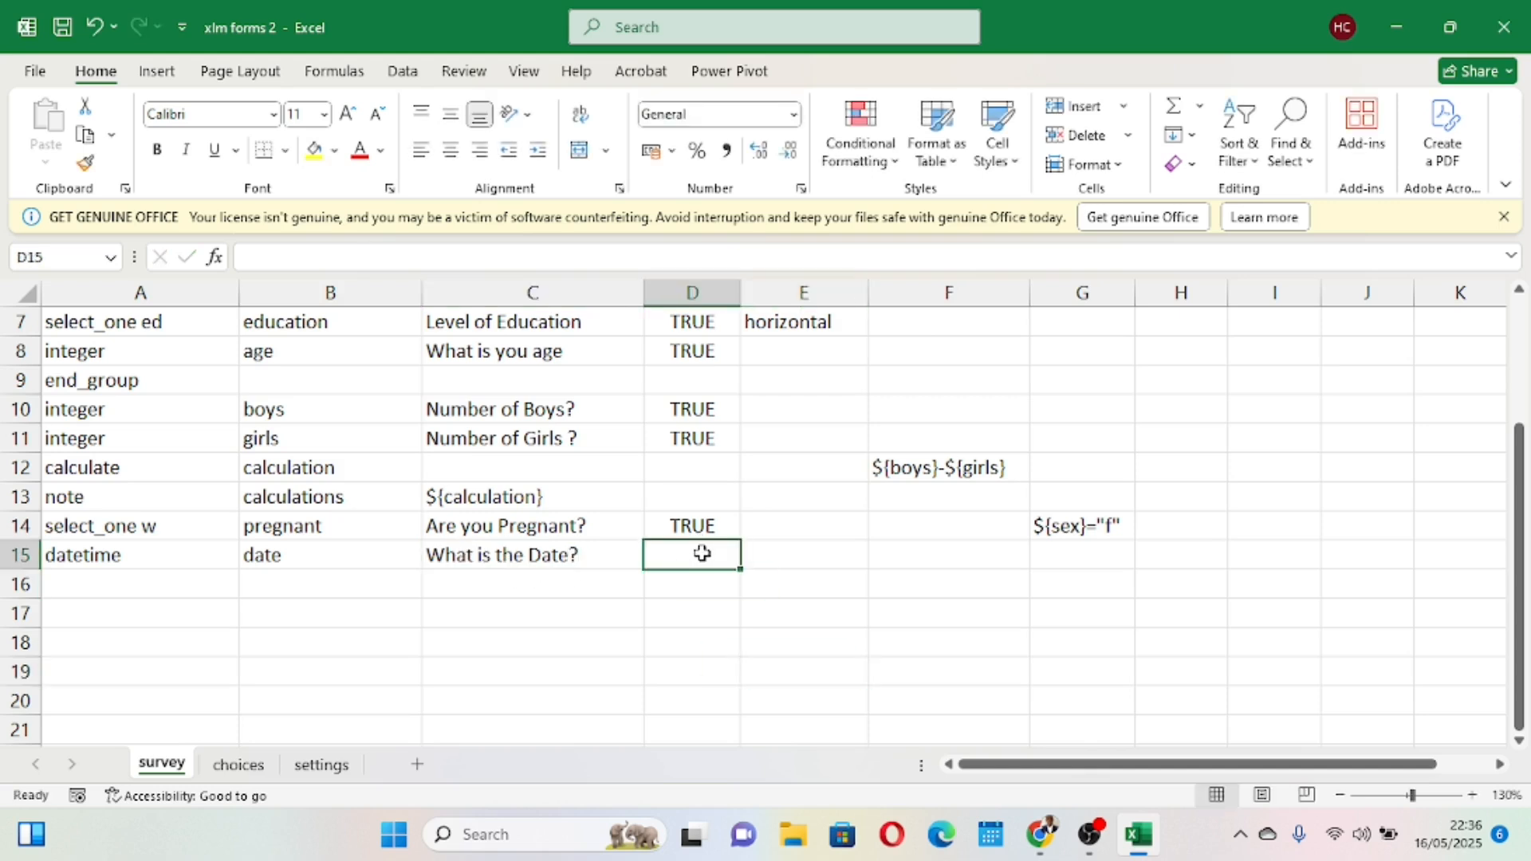
type("false")
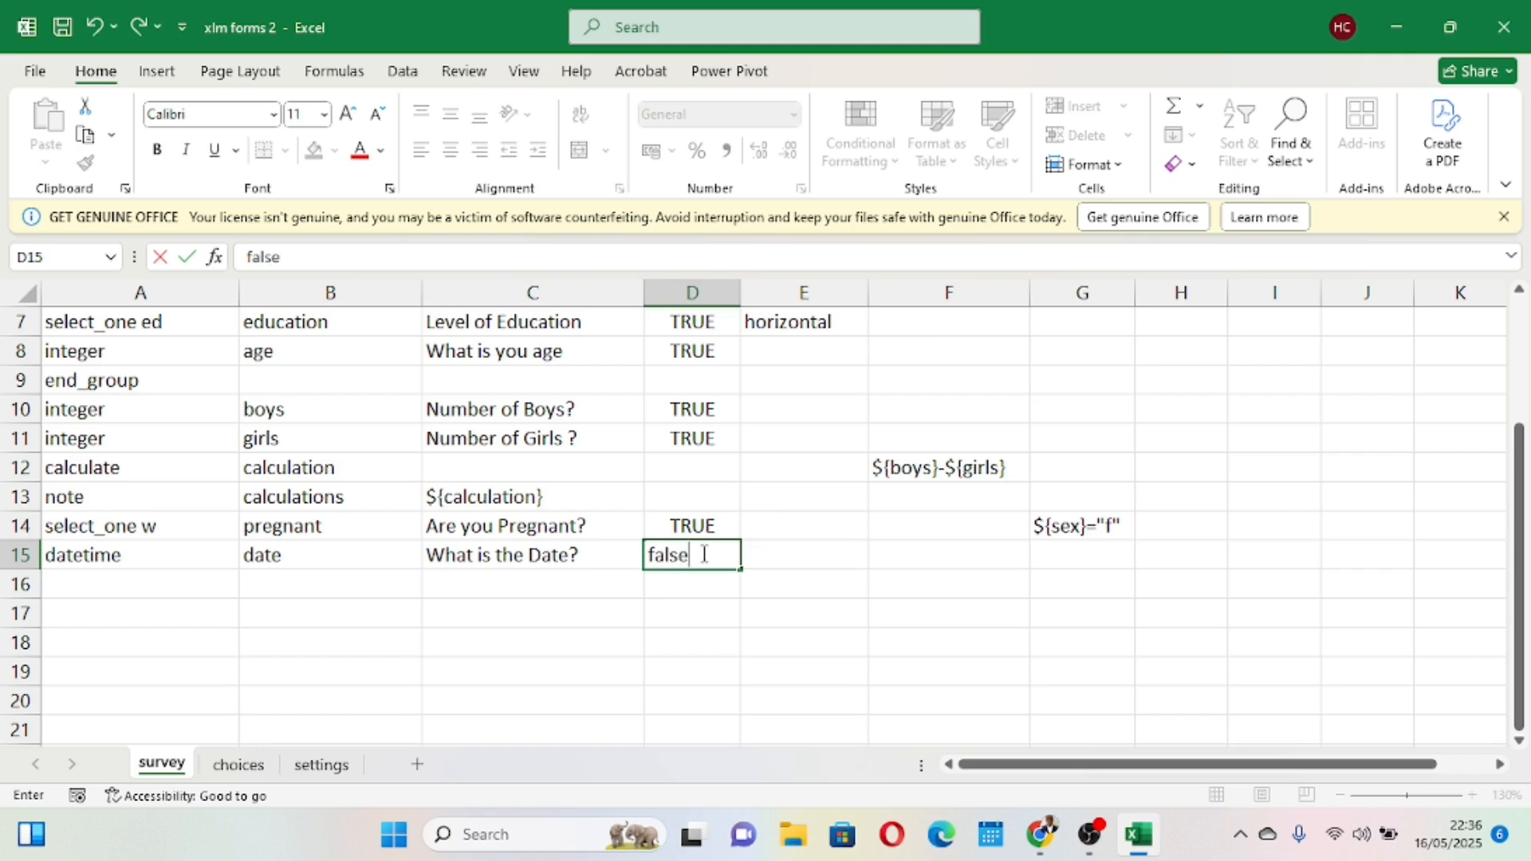
left_click(895, 640)
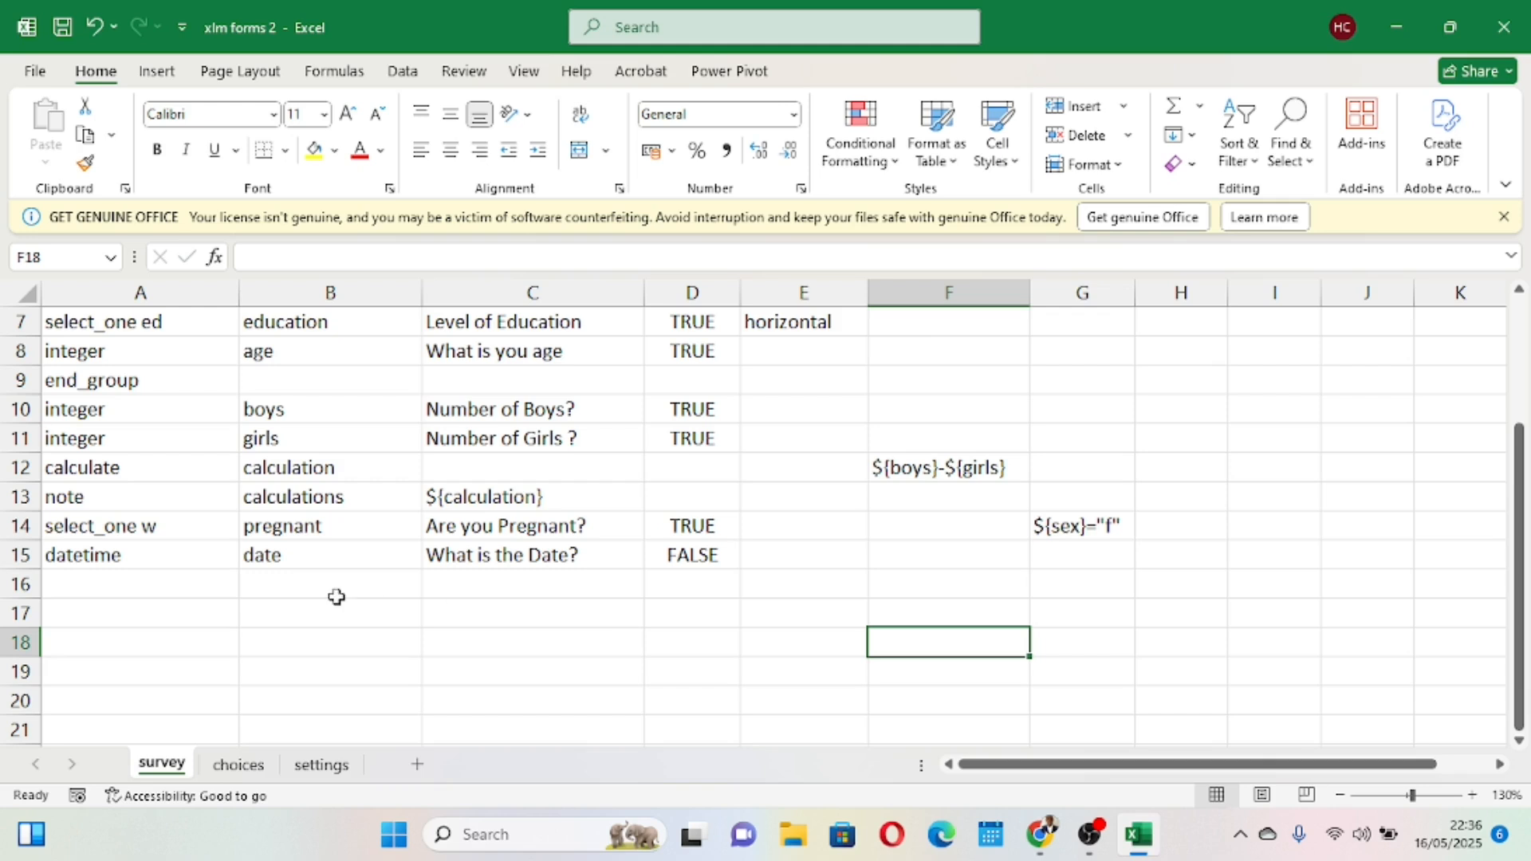
Add a question of type date with the name "dat" in row 16.
left_click(147, 585)
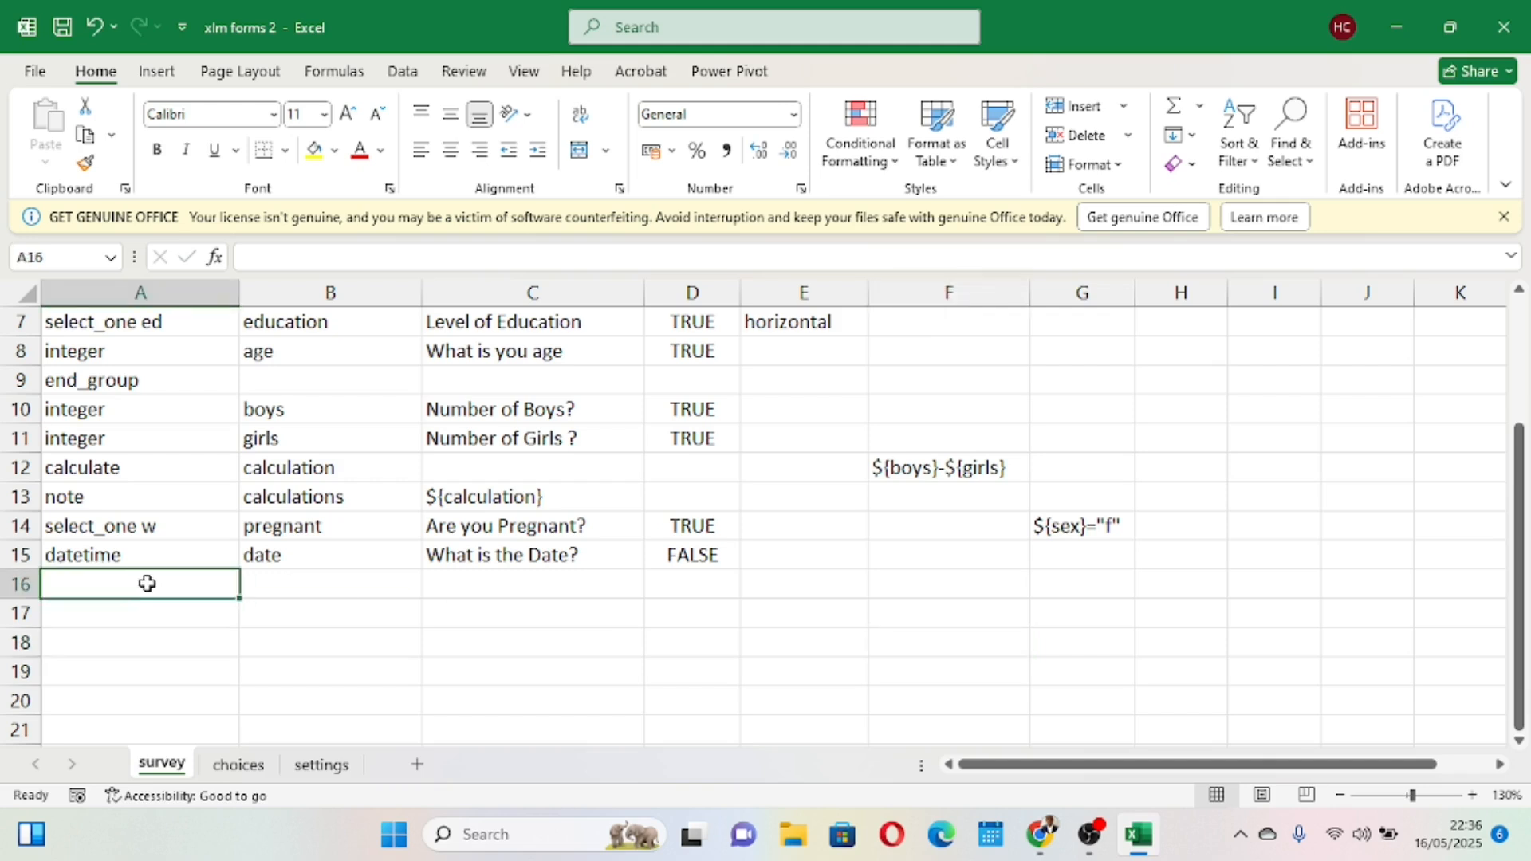
type("date")
key("Delete")
left_click(287, 585)
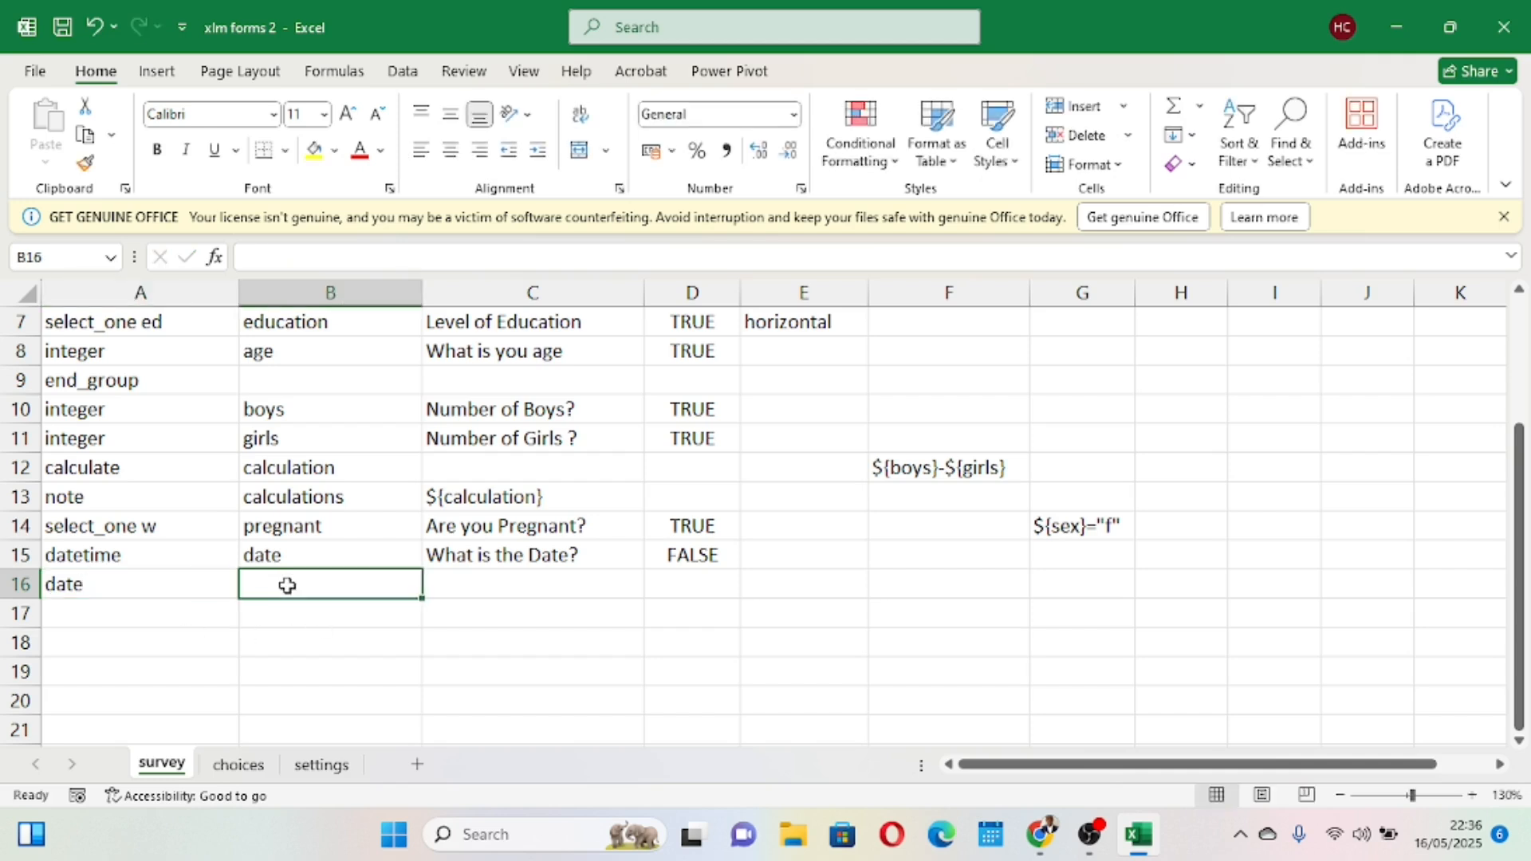
type("d")
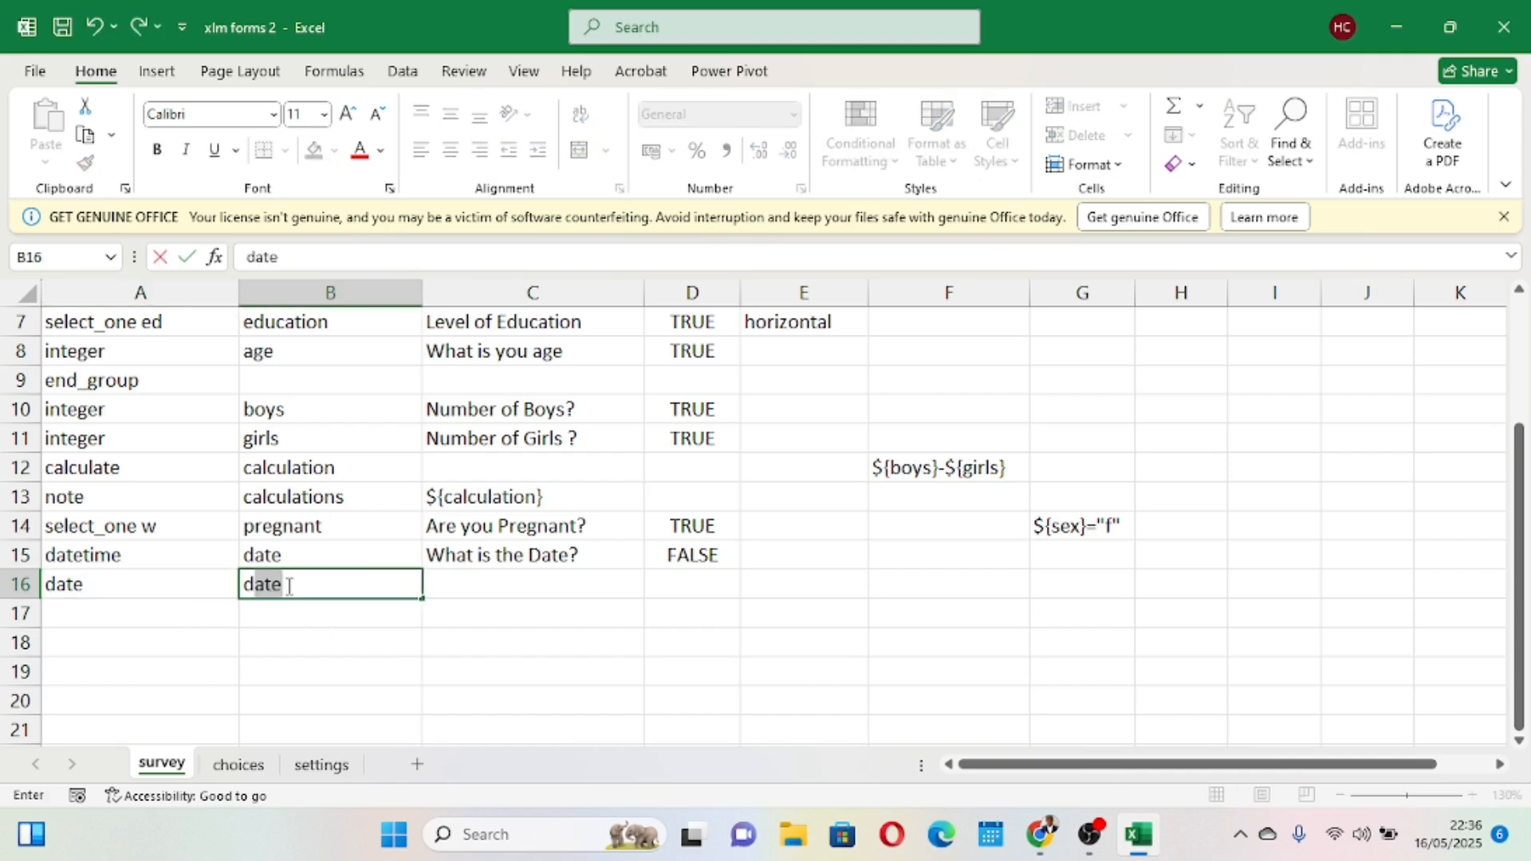
key("Delete")
type("at")
key("Delete")
left_click(474, 661)
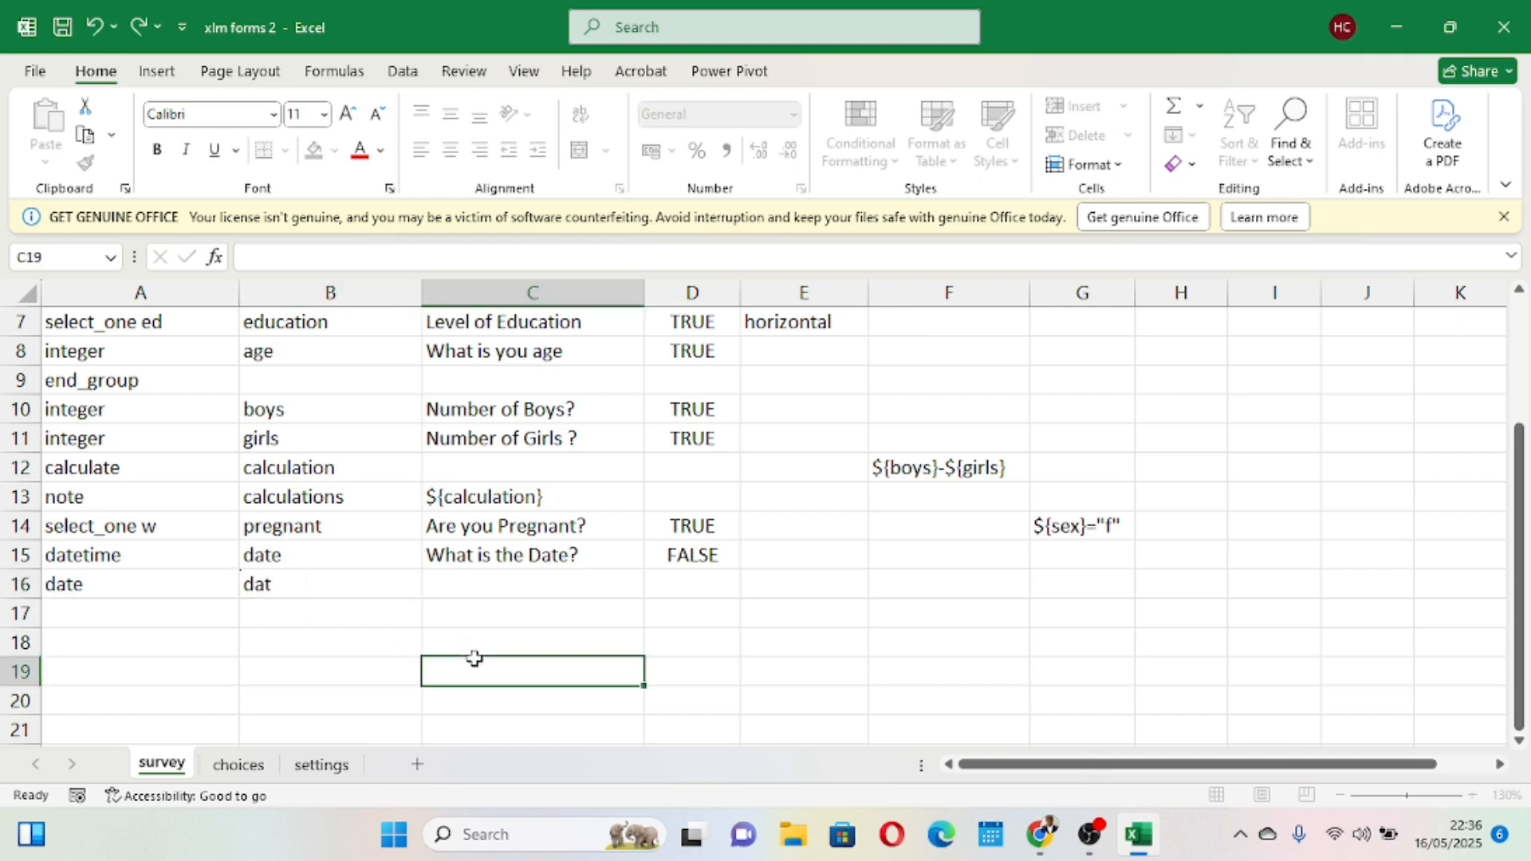
Change the datetime question's label to "What is the Date and Time?" and widen the label column to fit it.
left_click(504, 589)
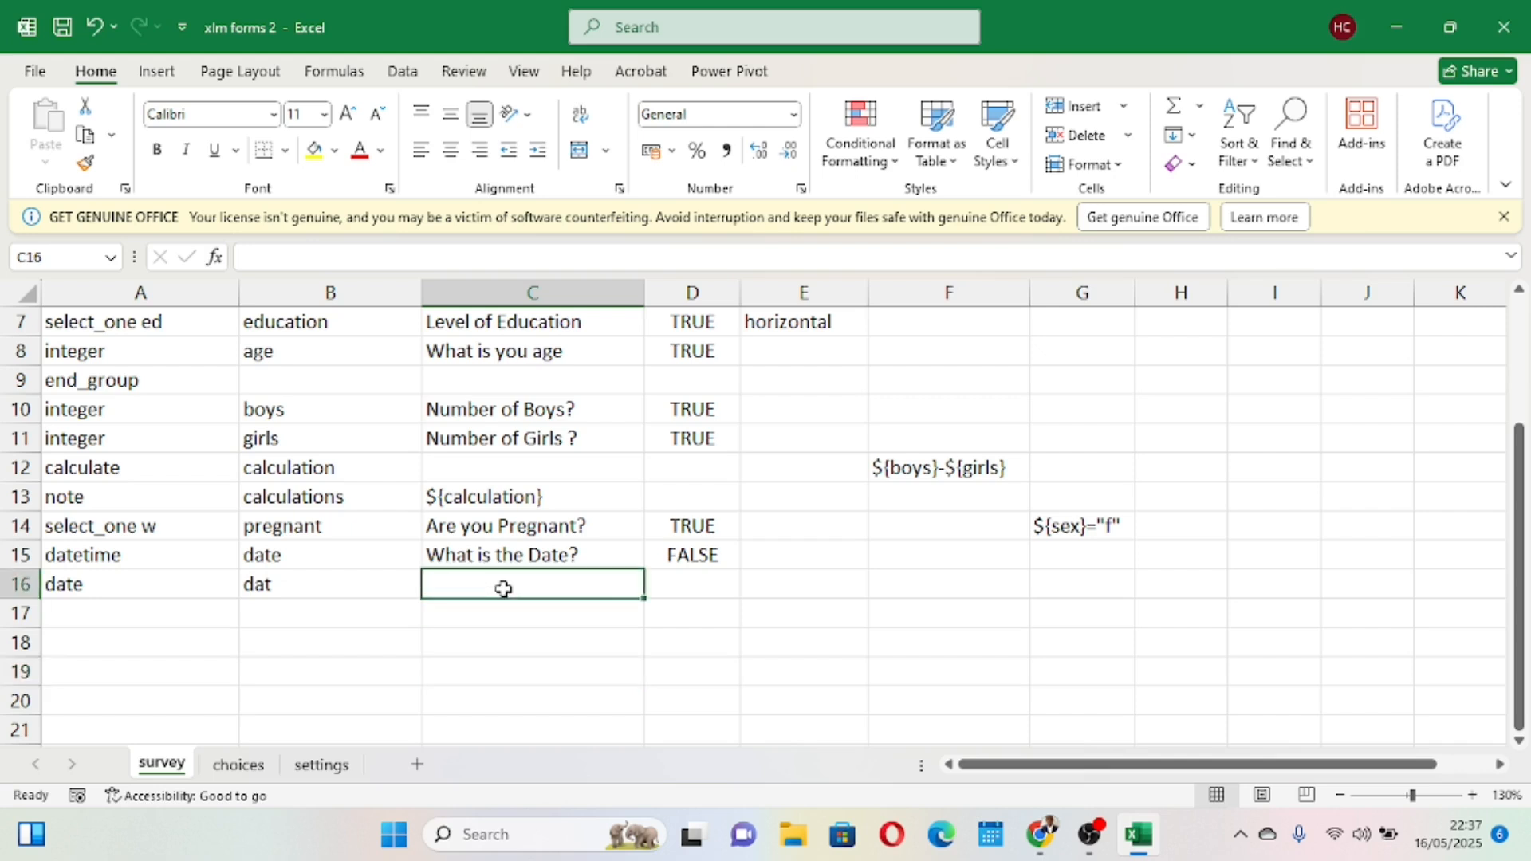
double_click(567, 557)
type("and Ti")
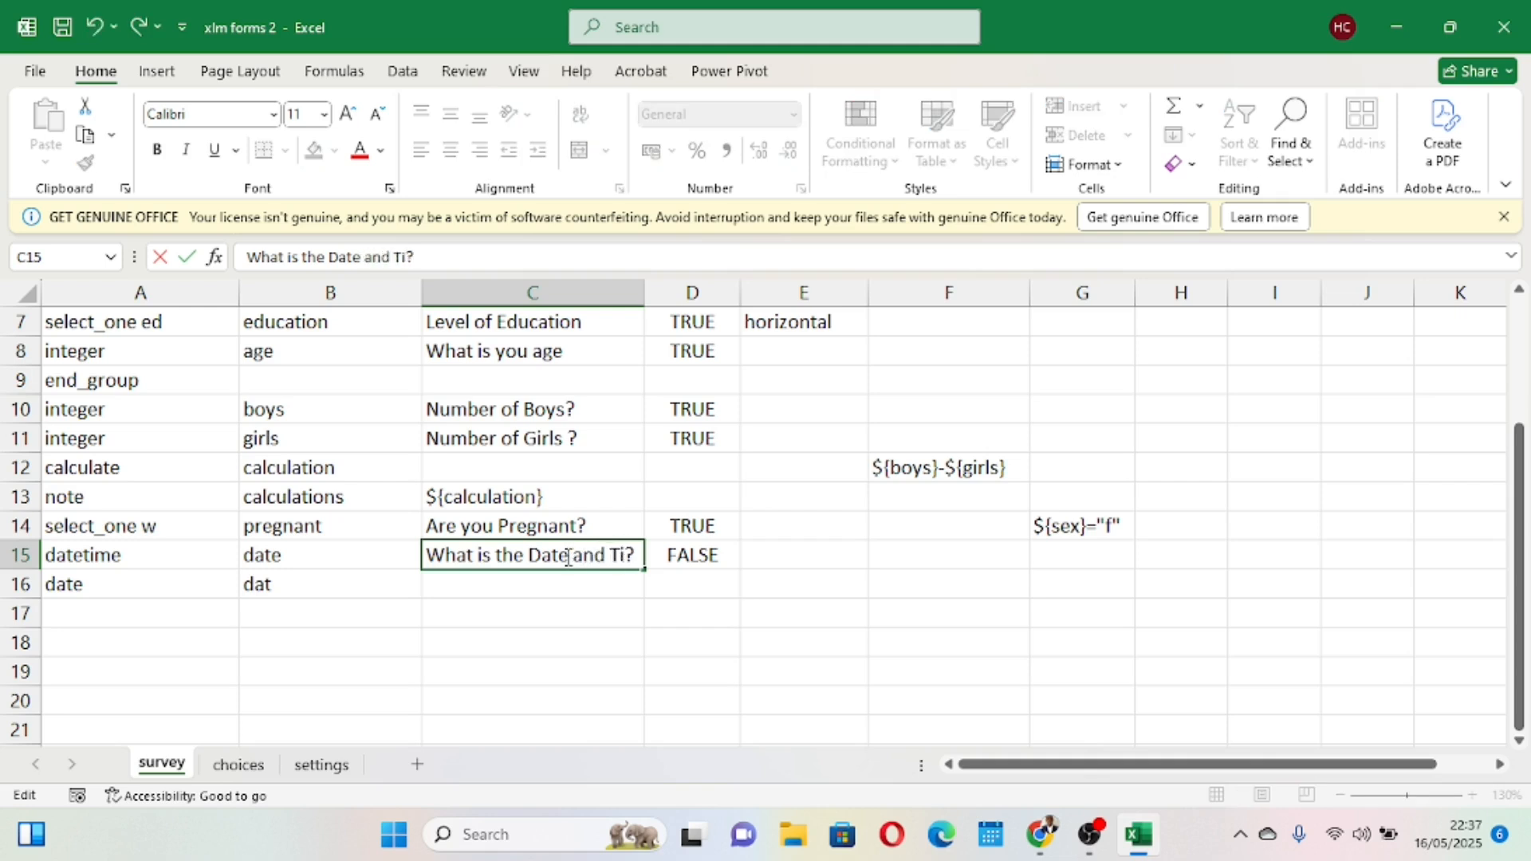
type("me")
left_click_drag(782, 728, 638, 351)
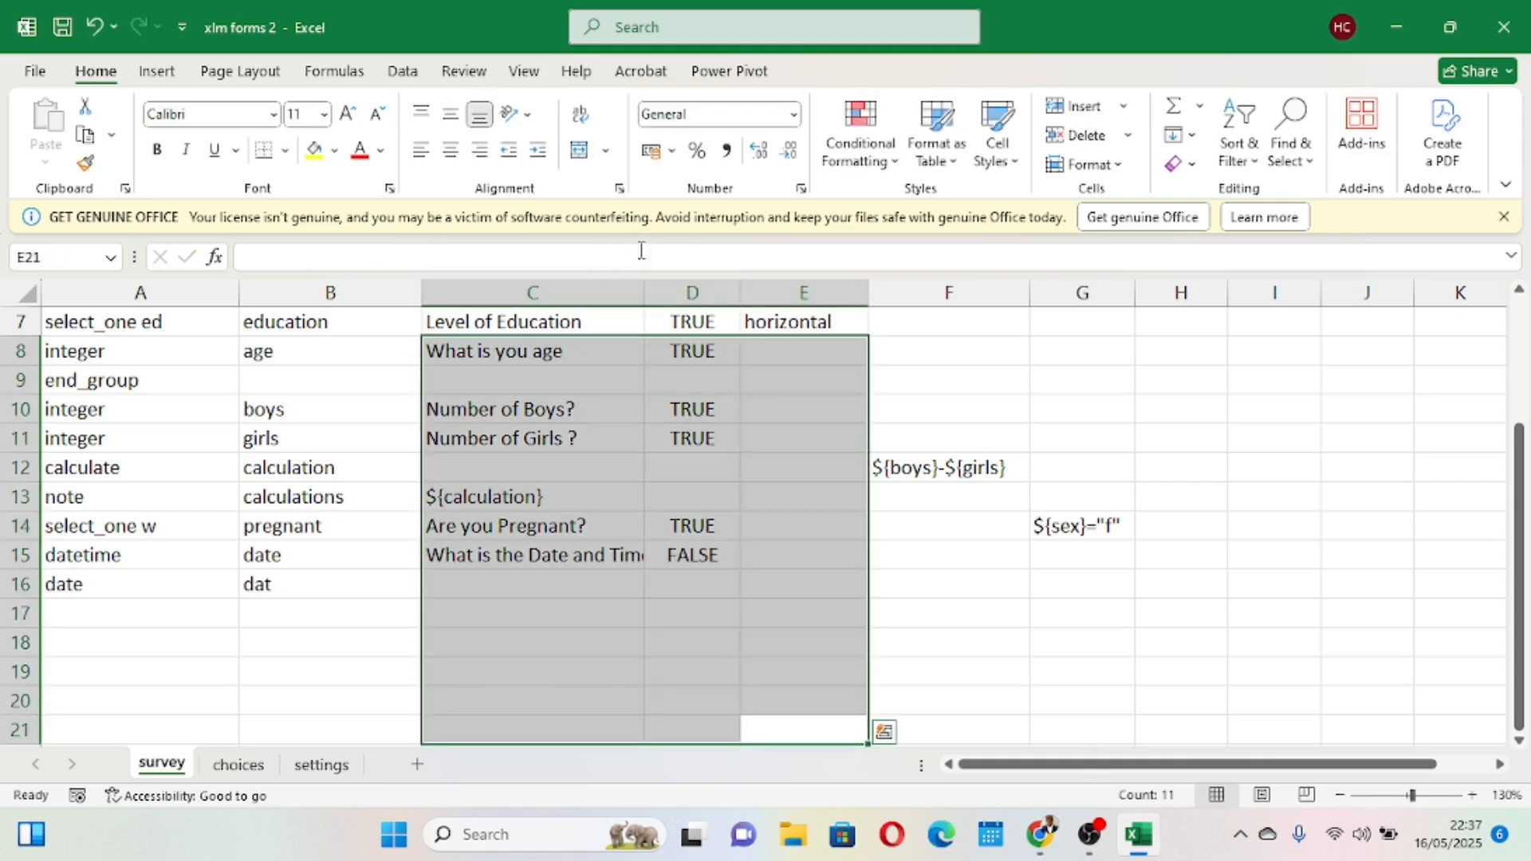
left_click_drag(643, 293, 684, 293)
left_click_drag(676, 584, 676, 558)
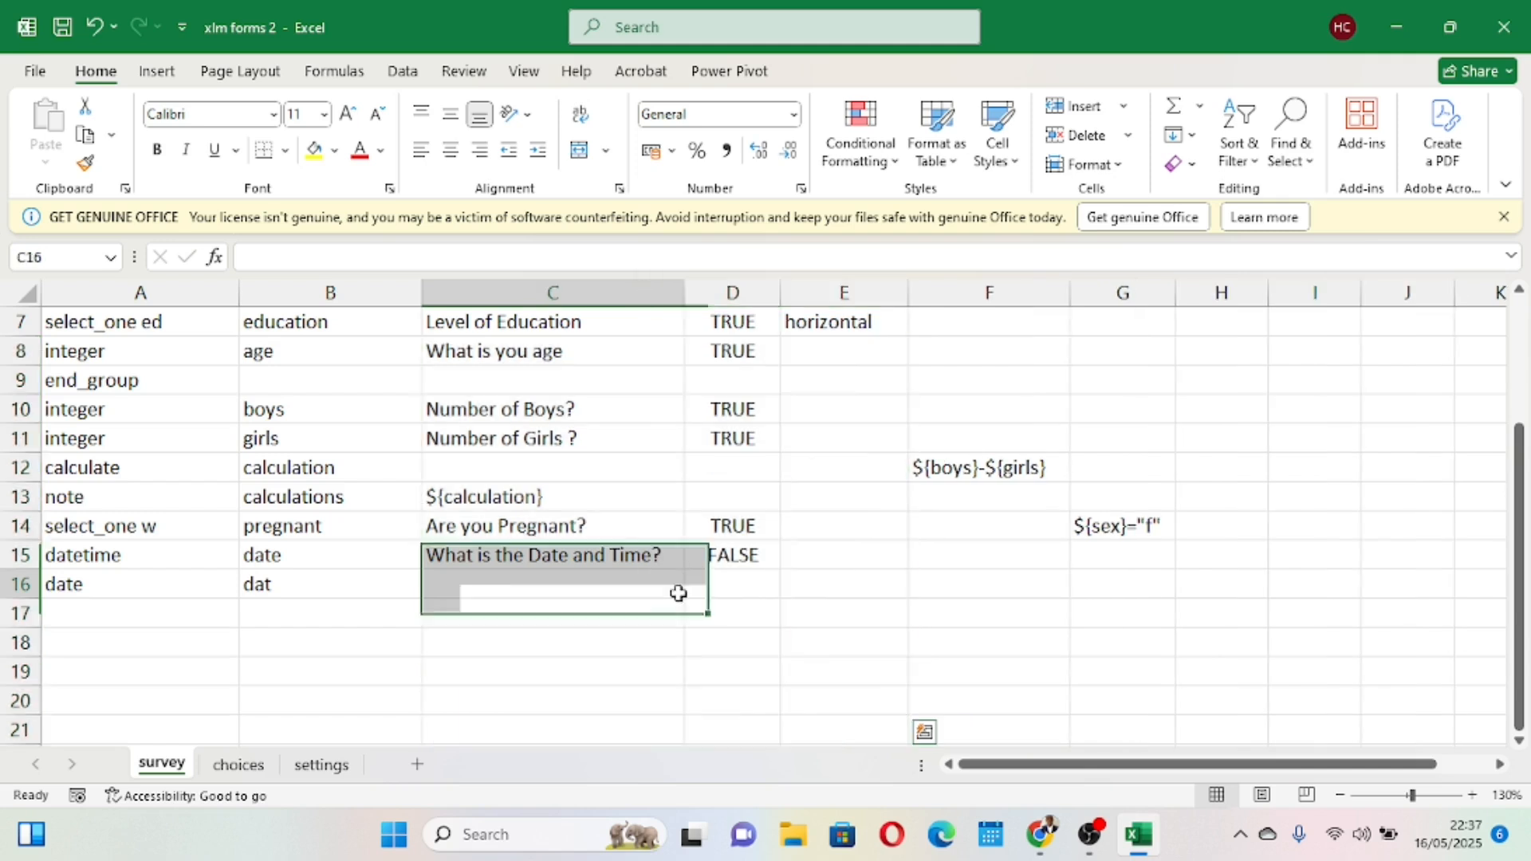
Enter the label "What is the Date?" for the date question in row 16.
left_click(678, 593)
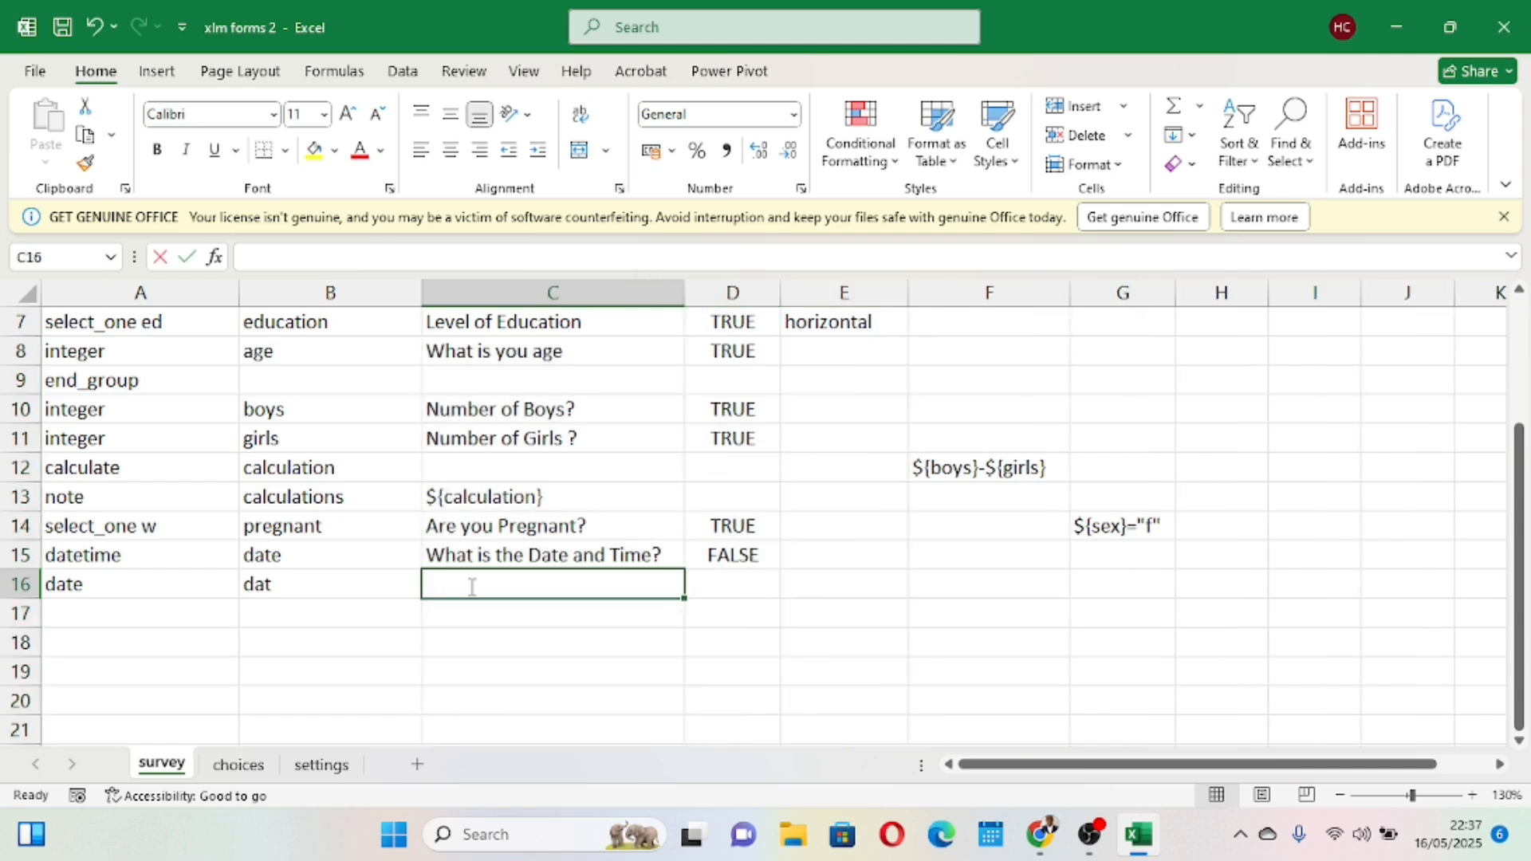
type("What is ")
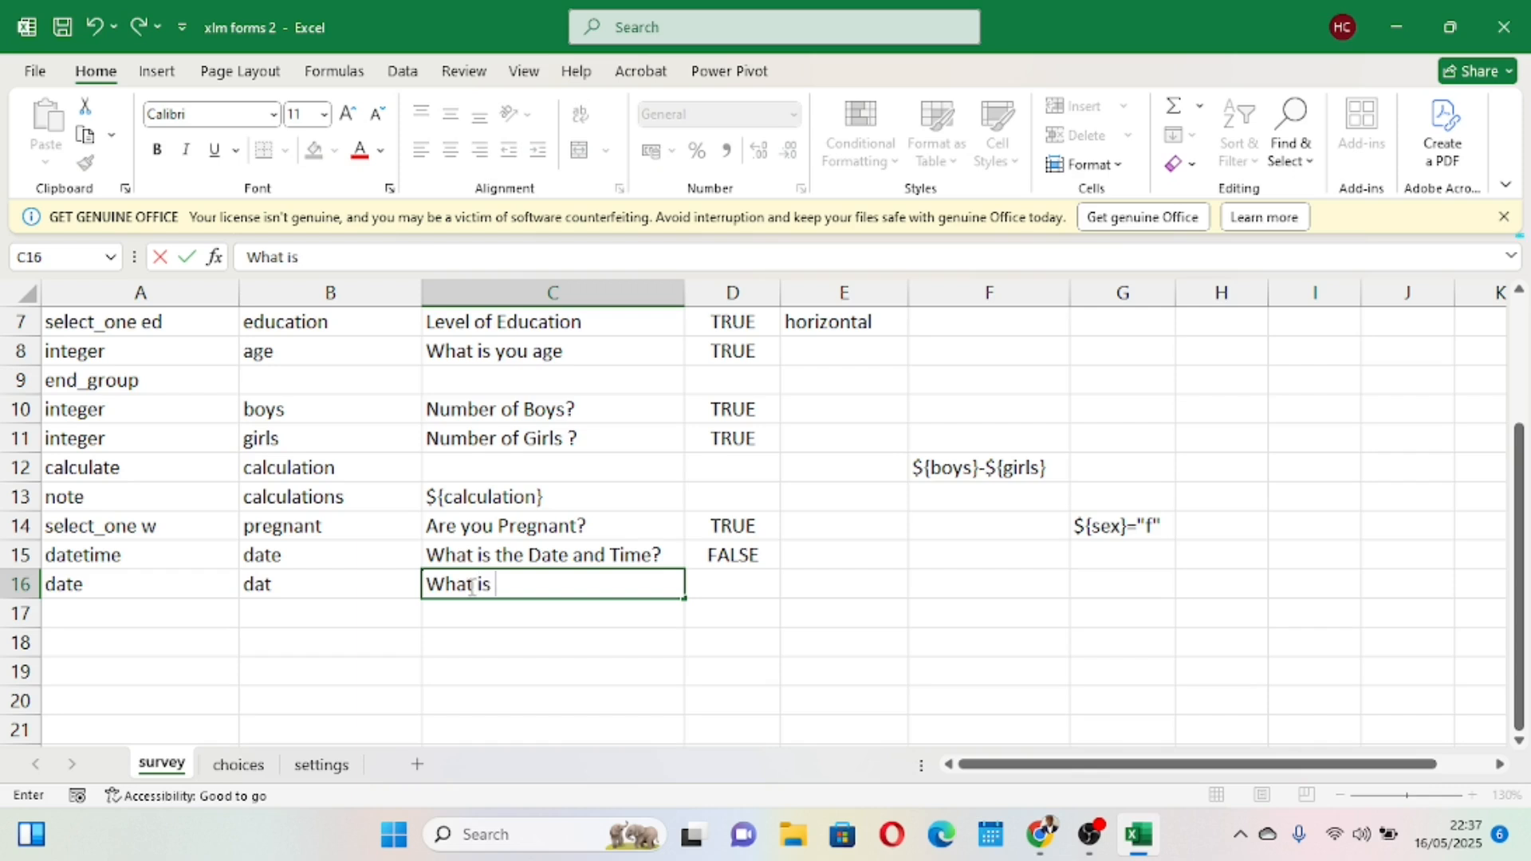
type("the Date")
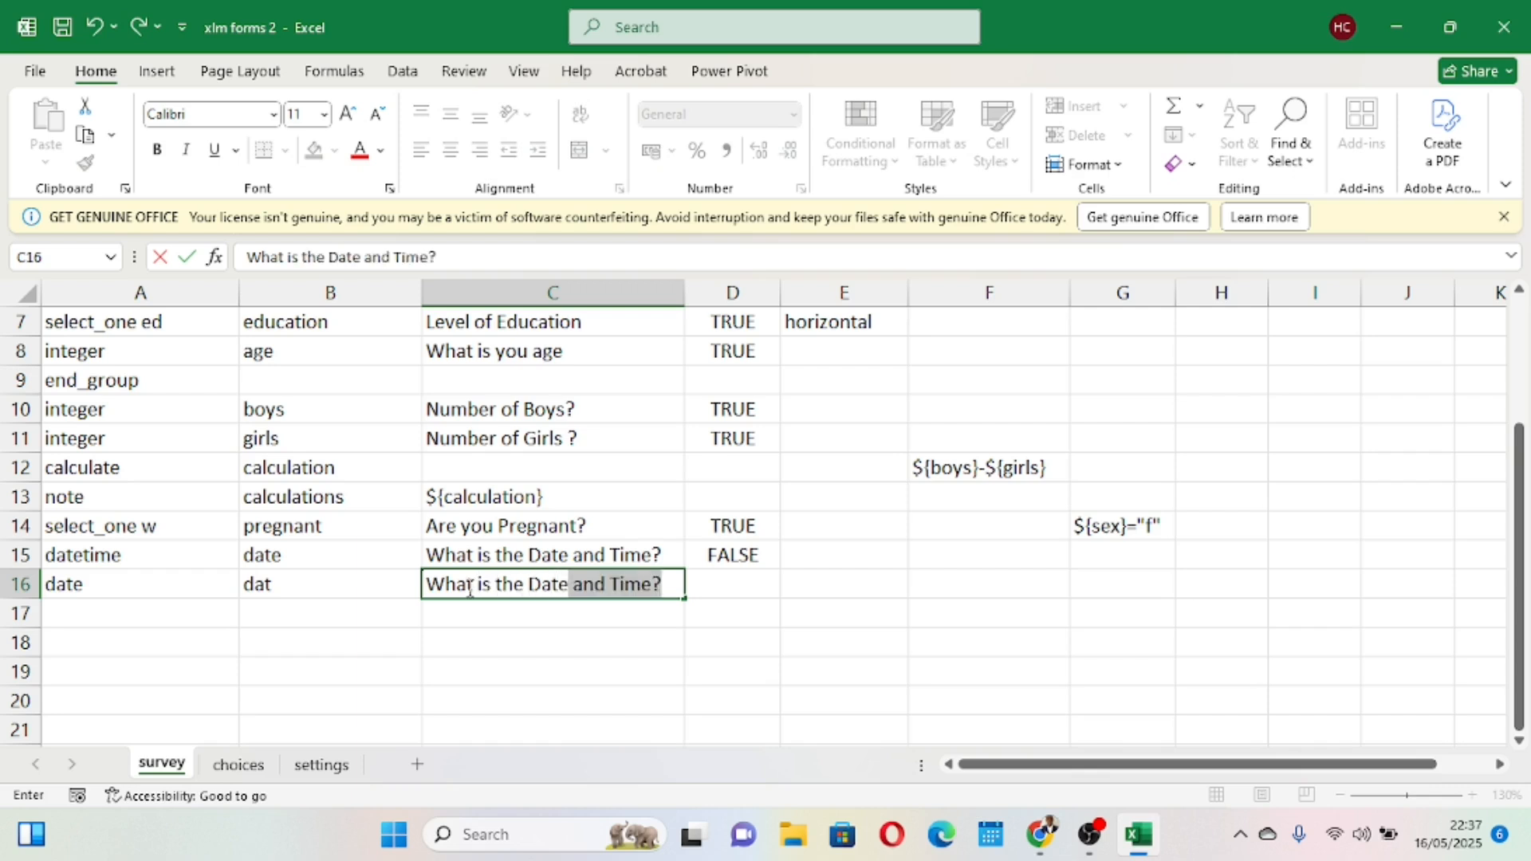
key("Delete")
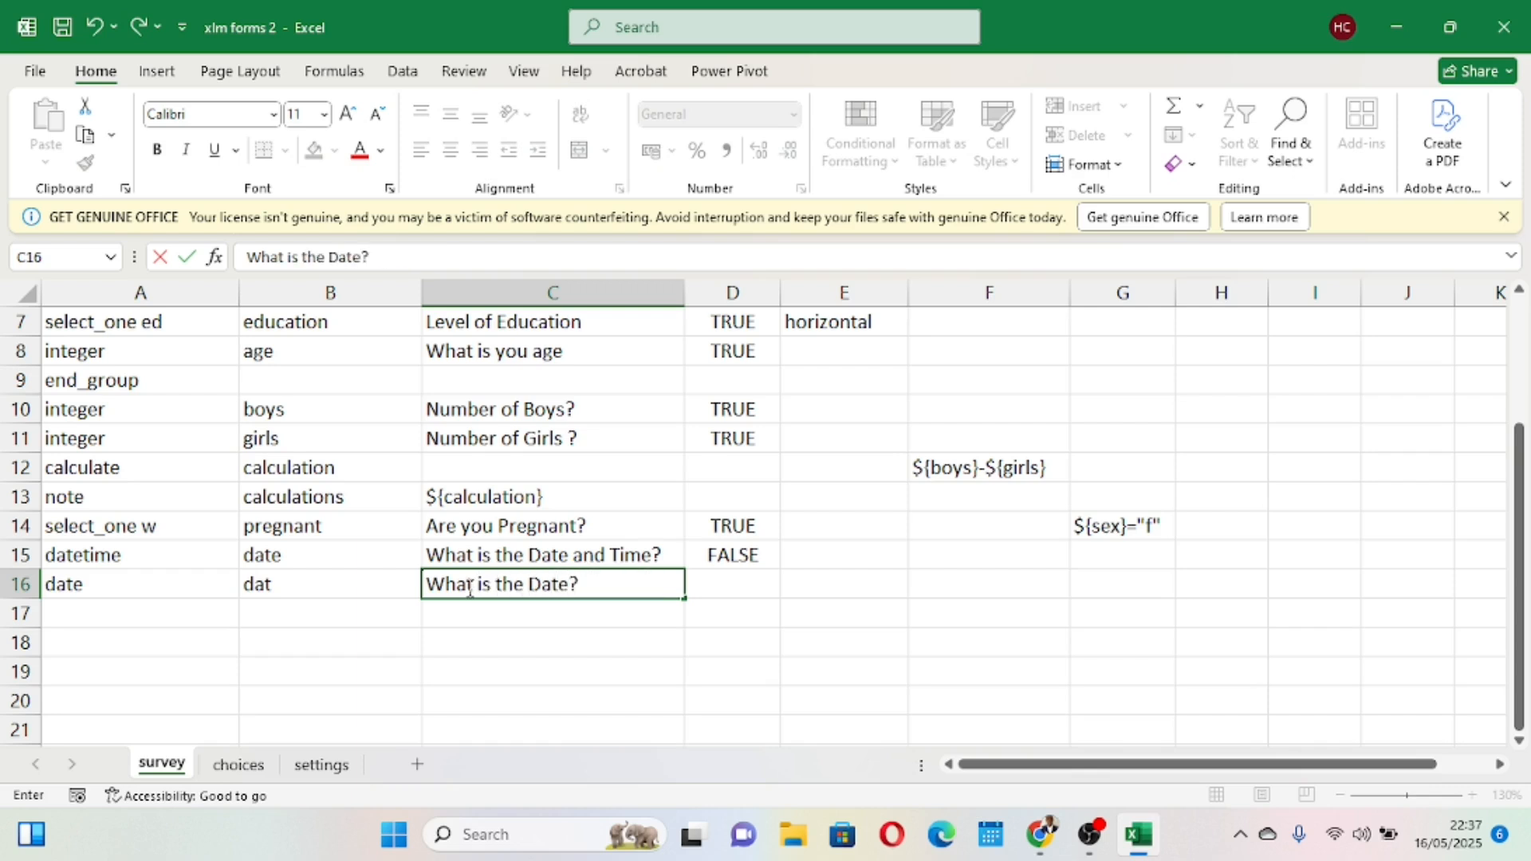
left_click(496, 701)
Add a question of type time in row 17, named "time" and labelled "What is the Time?".
left_click(134, 612)
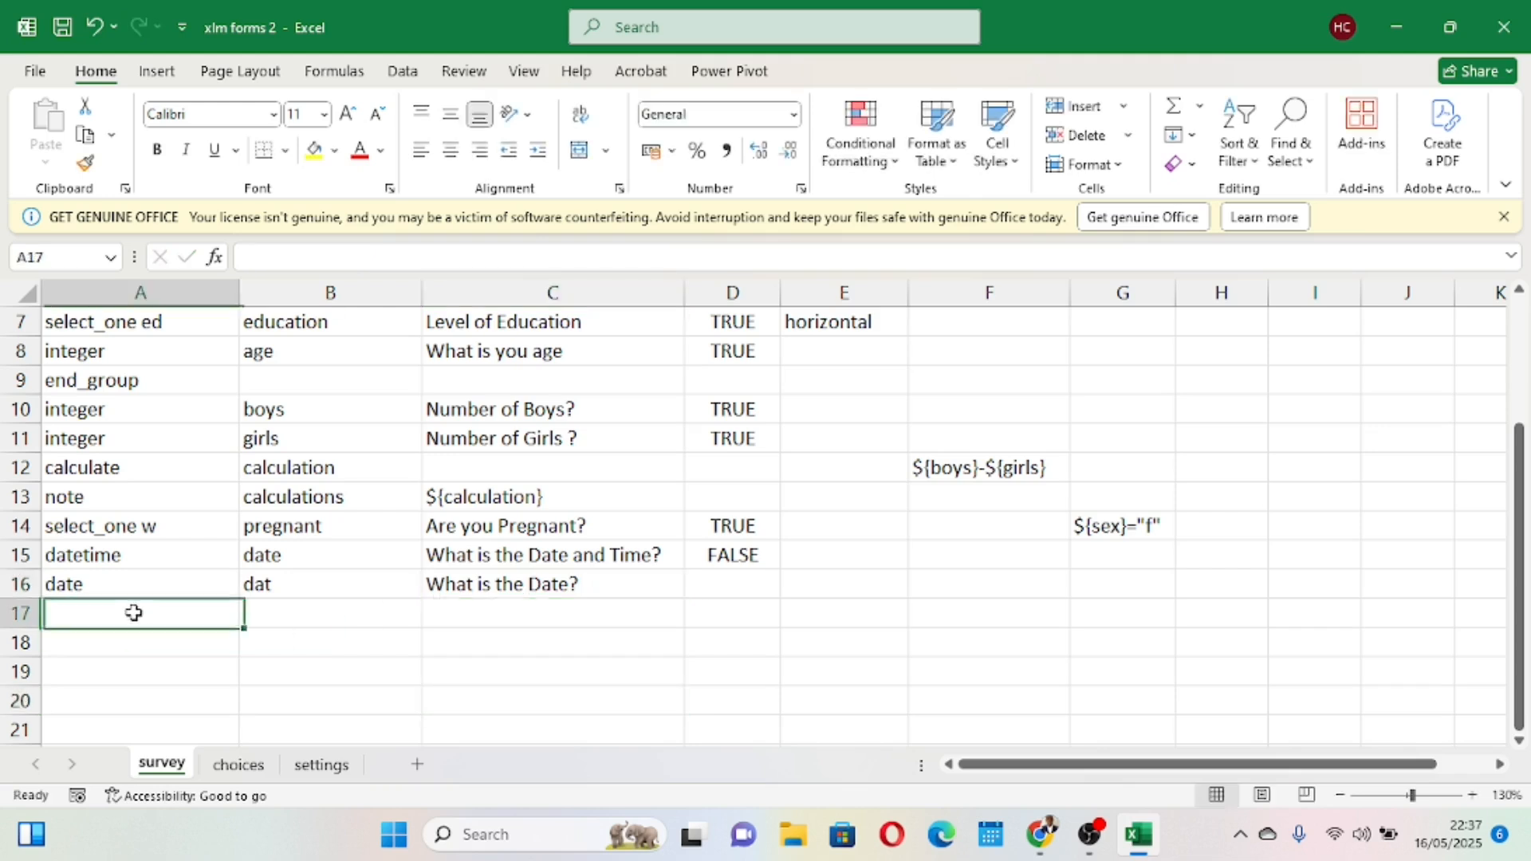
type("time")
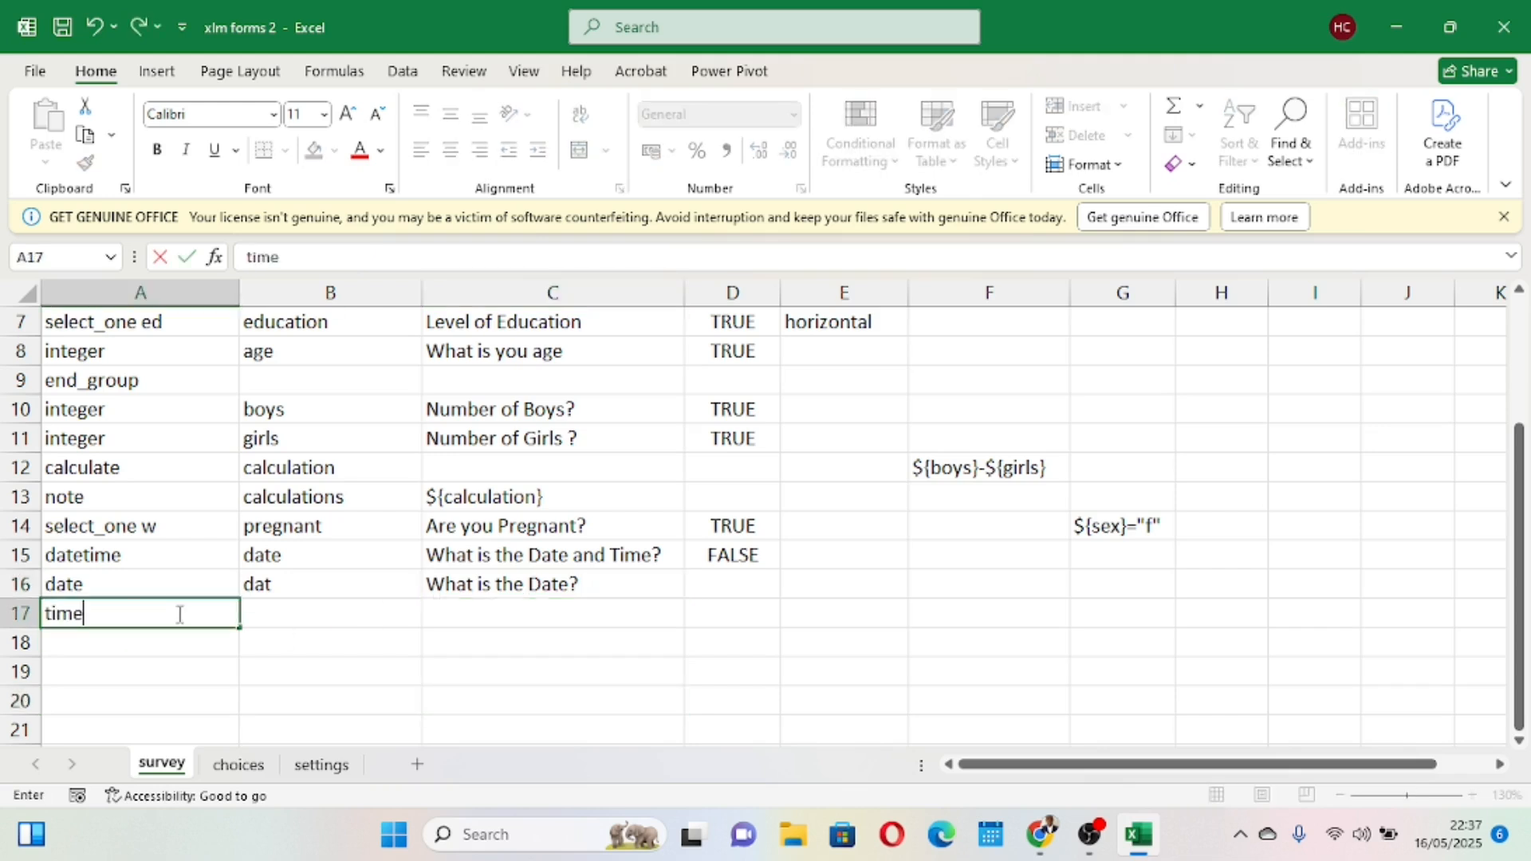
left_click(295, 621)
type("time")
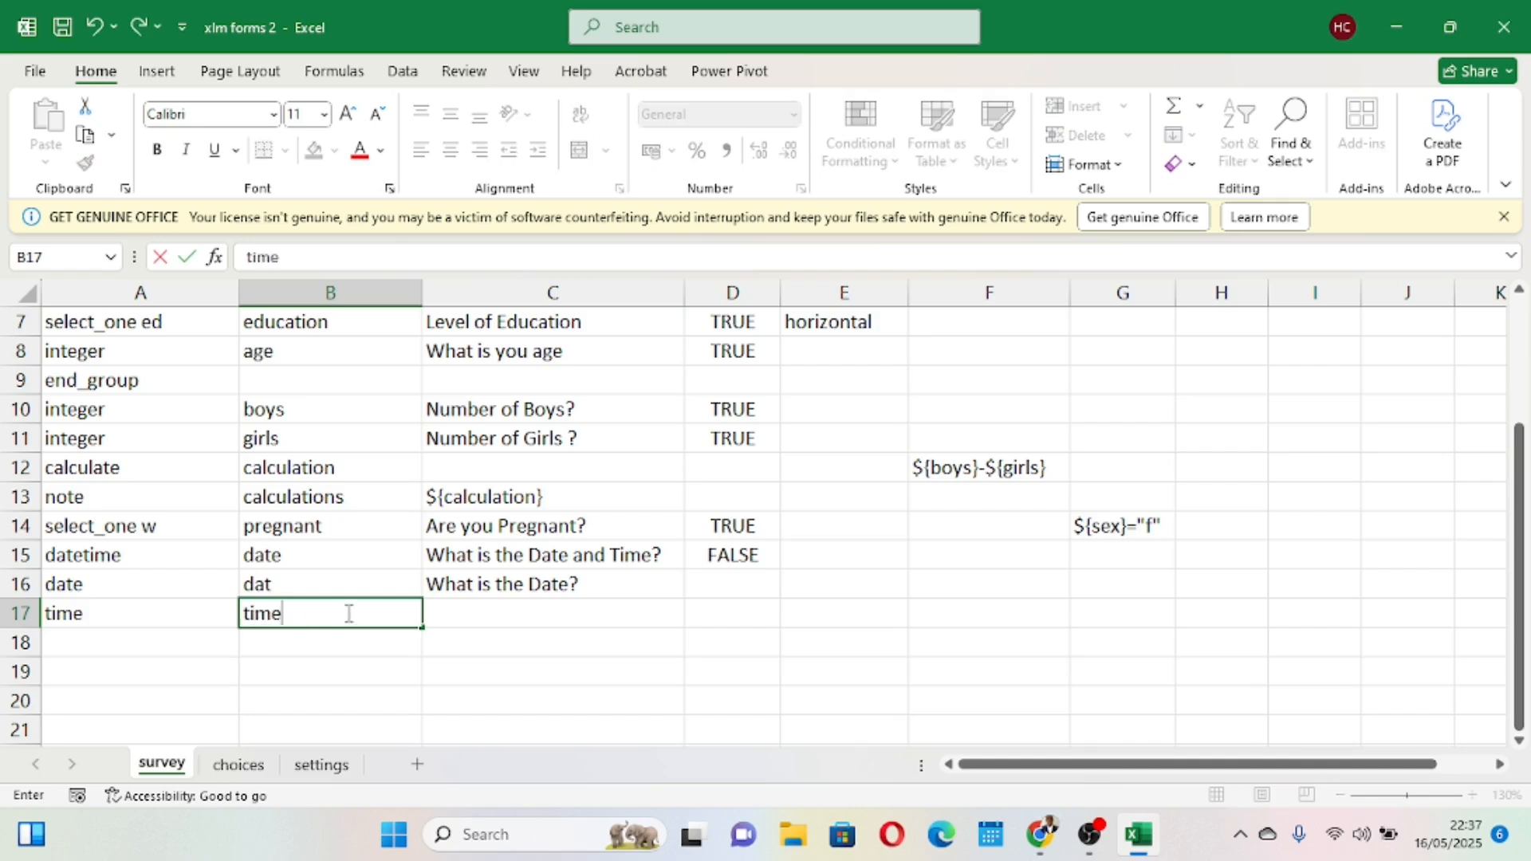
left_click(494, 606)
type("What is the Time?")
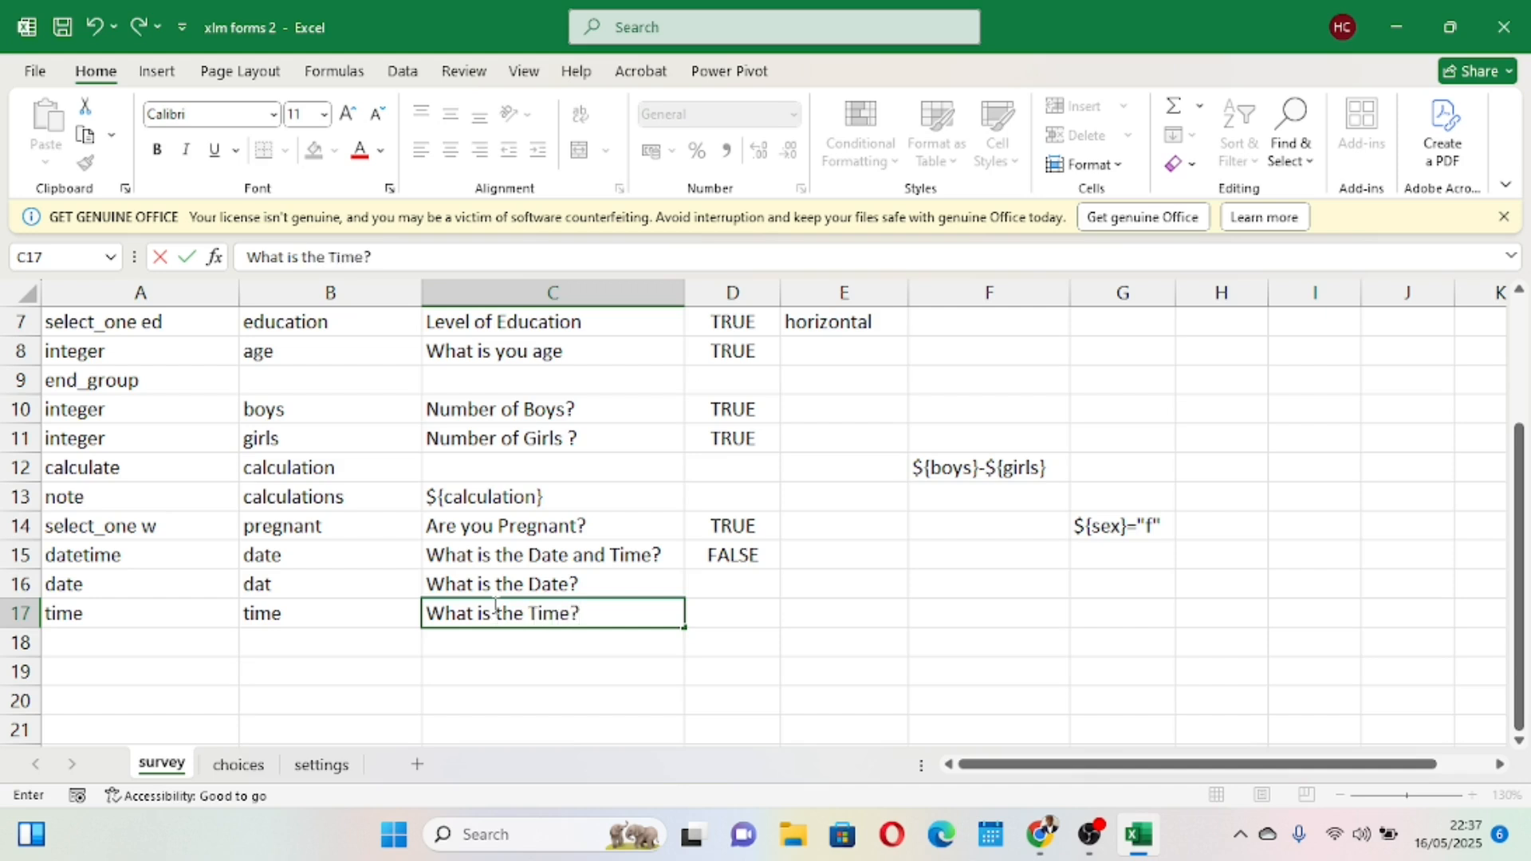
Set the required value to FALSE for the date and time questions in rows 16 and 17.
left_click_drag(726, 669, 715, 590)
left_click(716, 590)
type("fal")
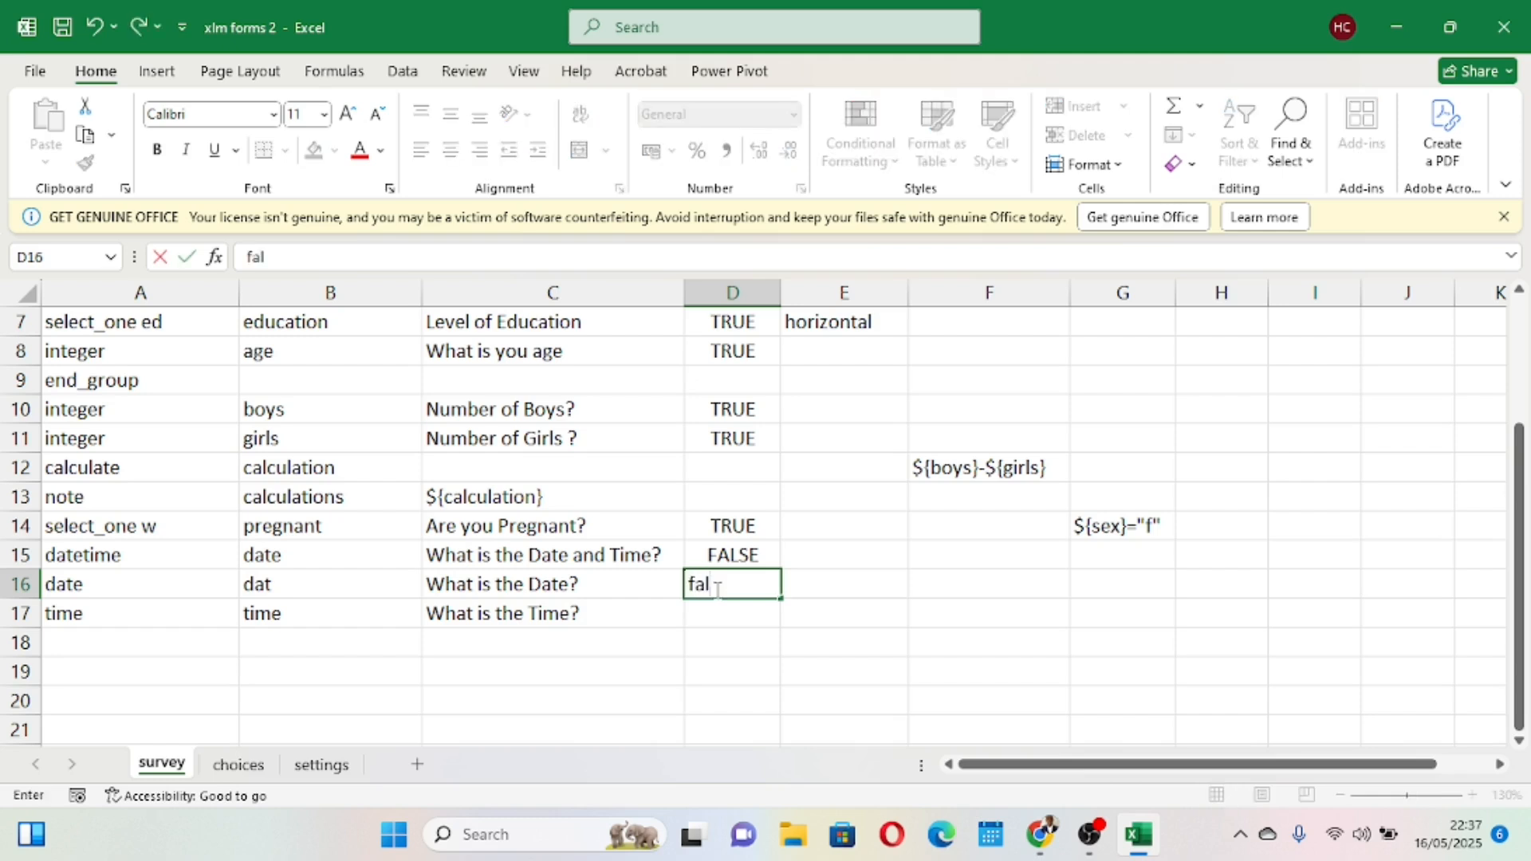
type("se")
left_click_drag(728, 636, 730, 608)
left_click(732, 609)
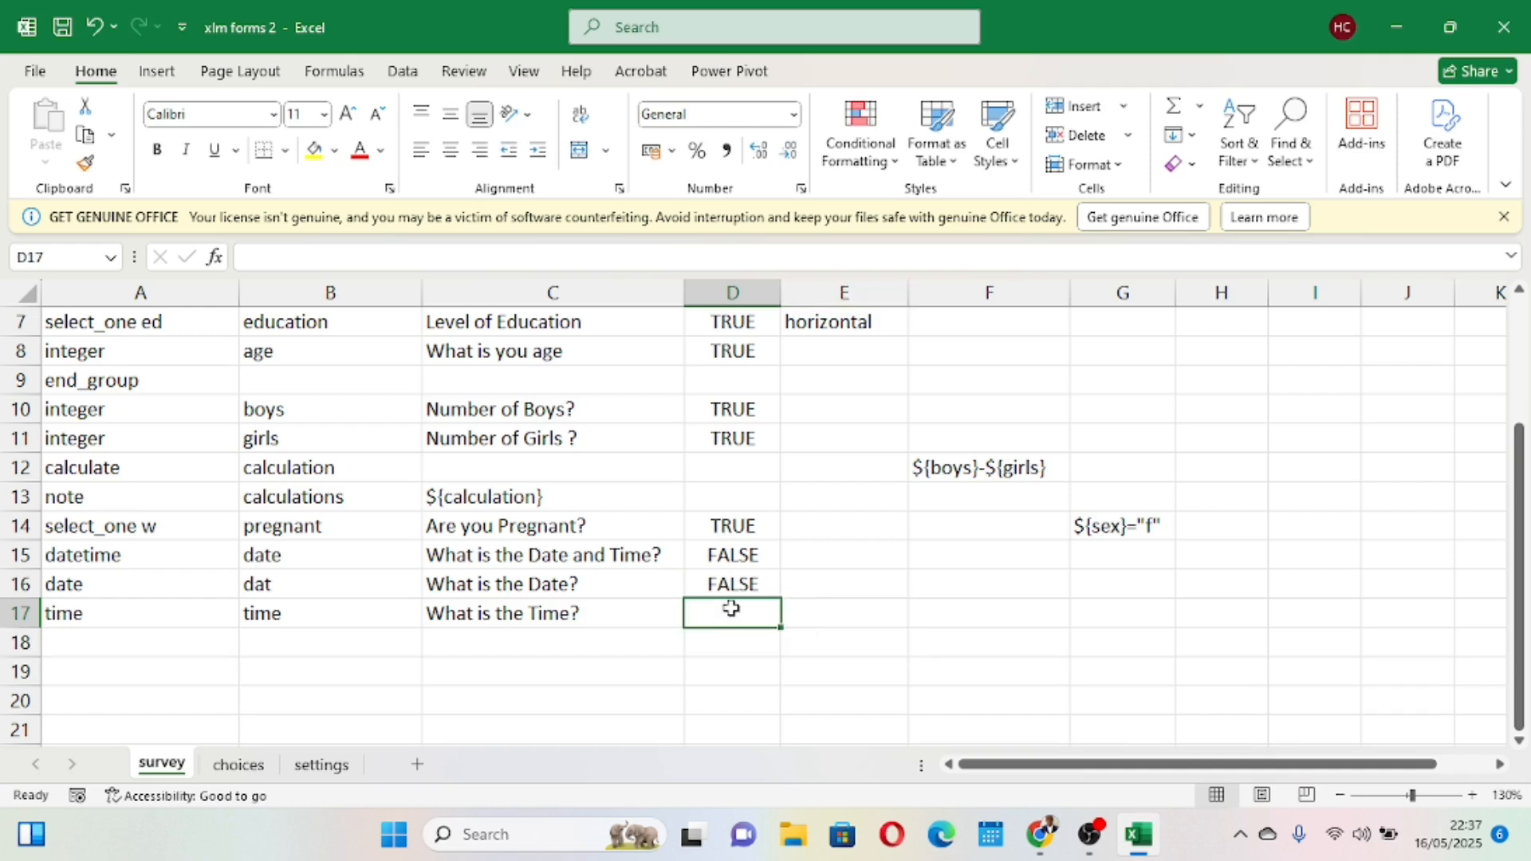
type("false")
left_click(878, 605)
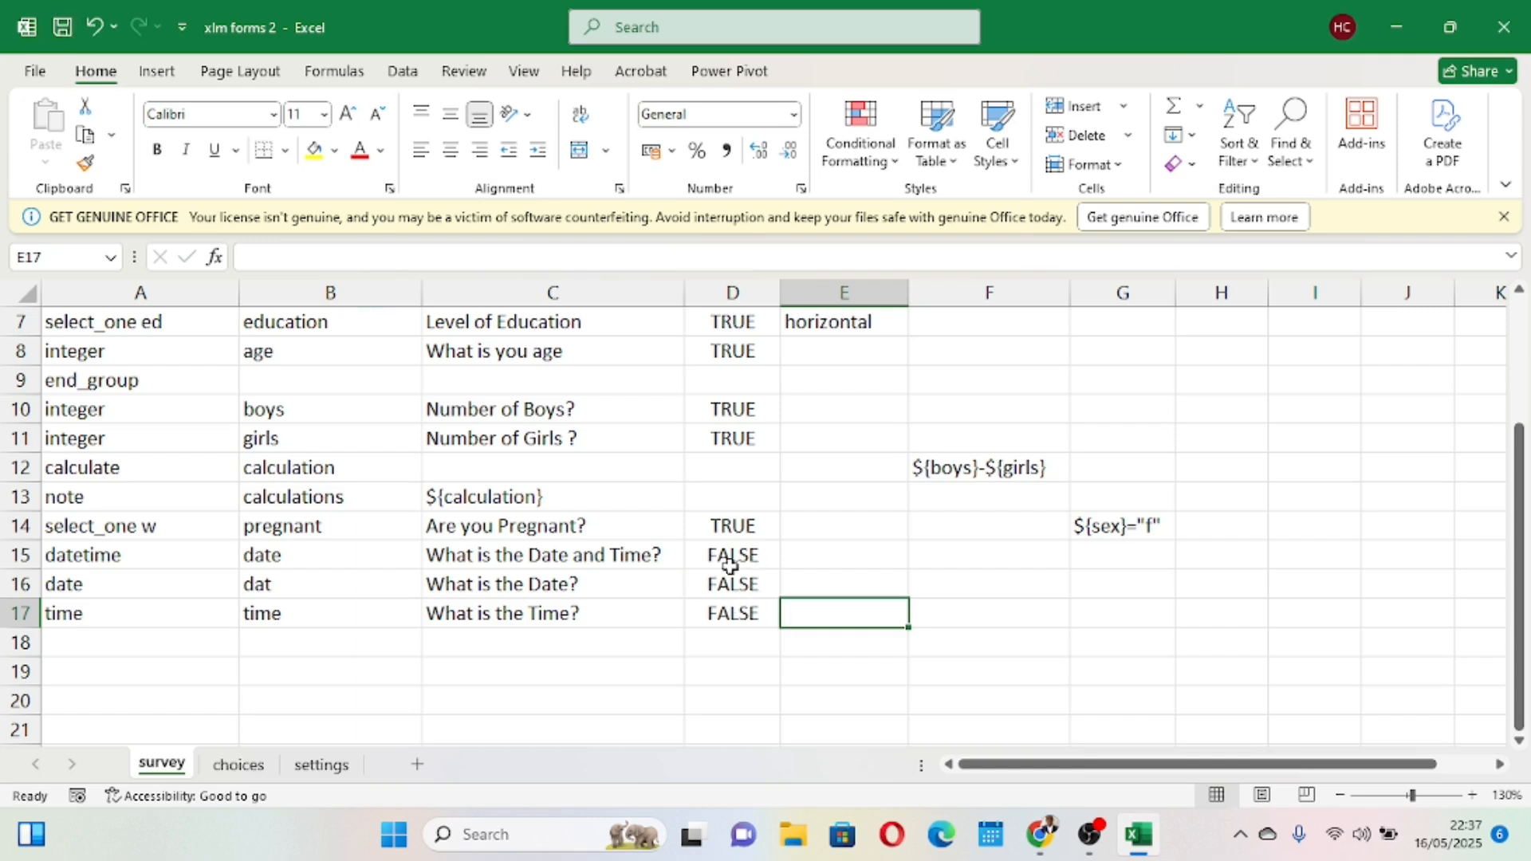
left_click(638, 552)
left_click_drag(684, 570, 732, 447)
scroll(738, 455, "up", 2)
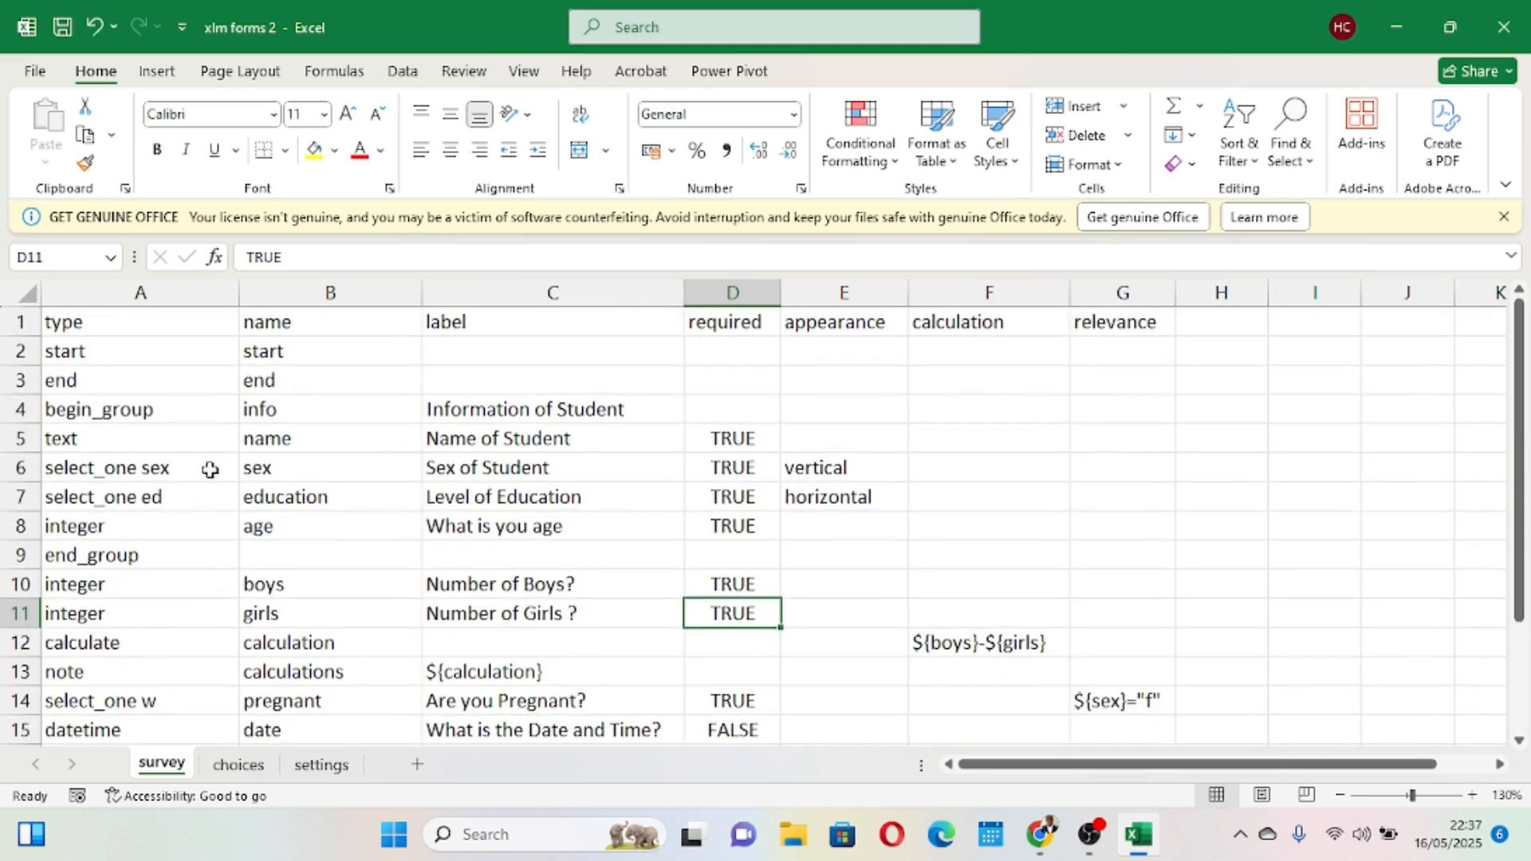
left_click(710, 437)
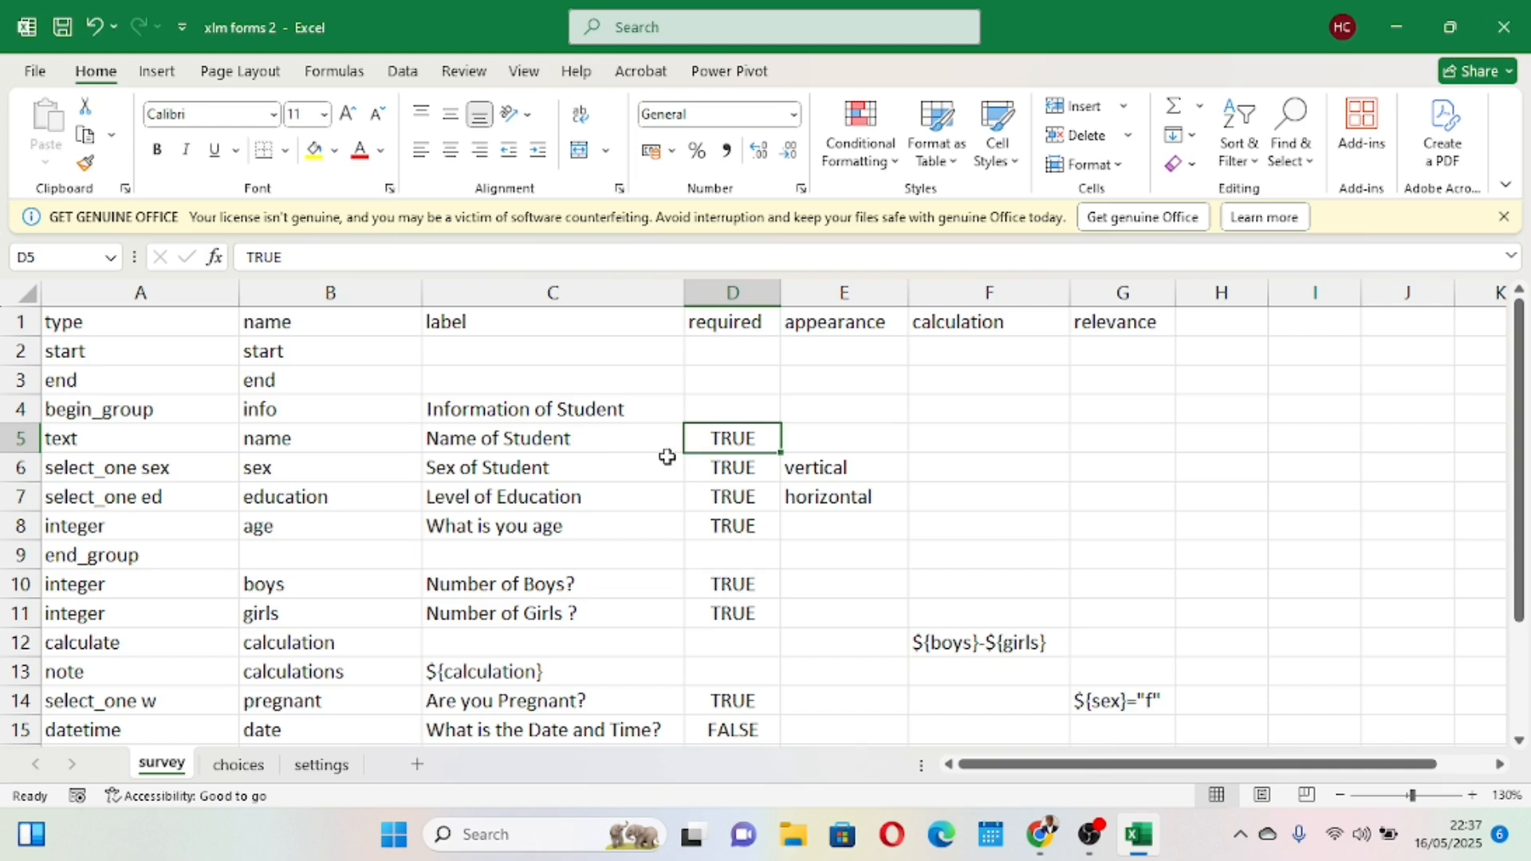
scroll(726, 495, "down", 3)
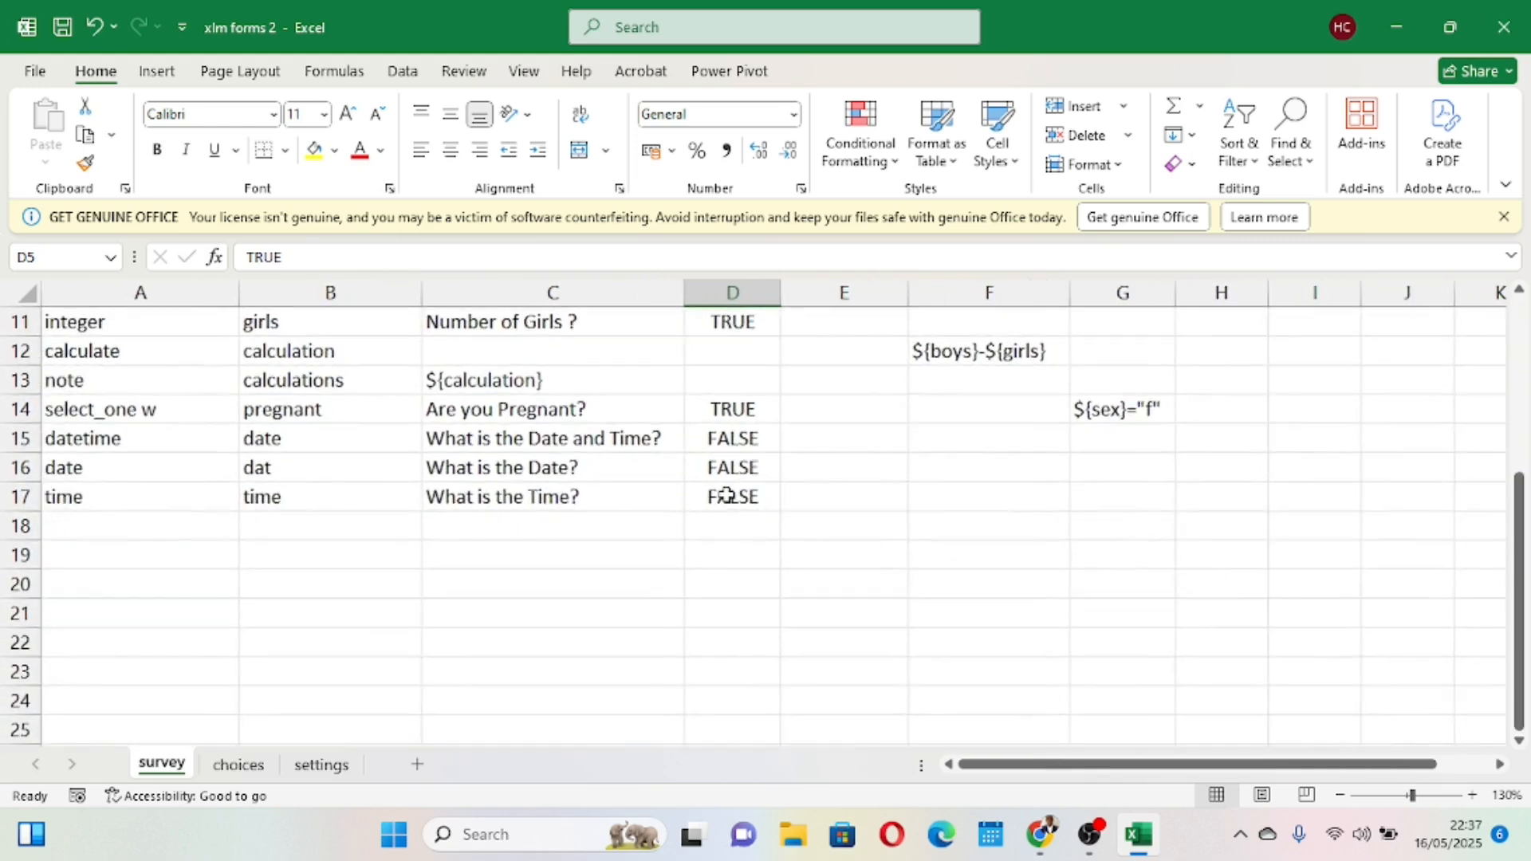
Enter the type geopoint in A18 of the survey sheet and copy it to A19.
left_click(96, 525)
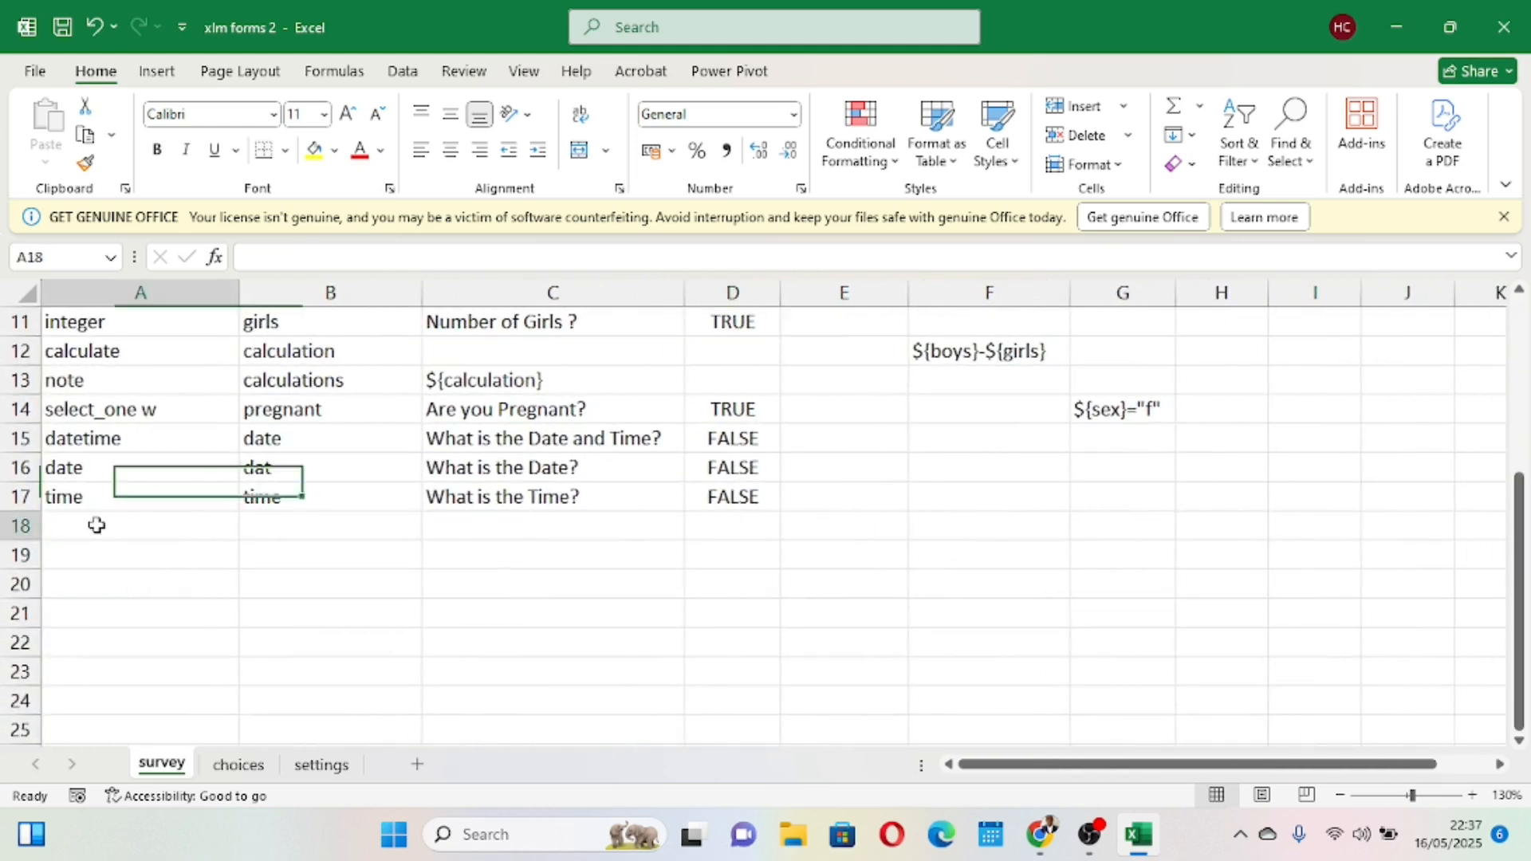
type("geopoint")
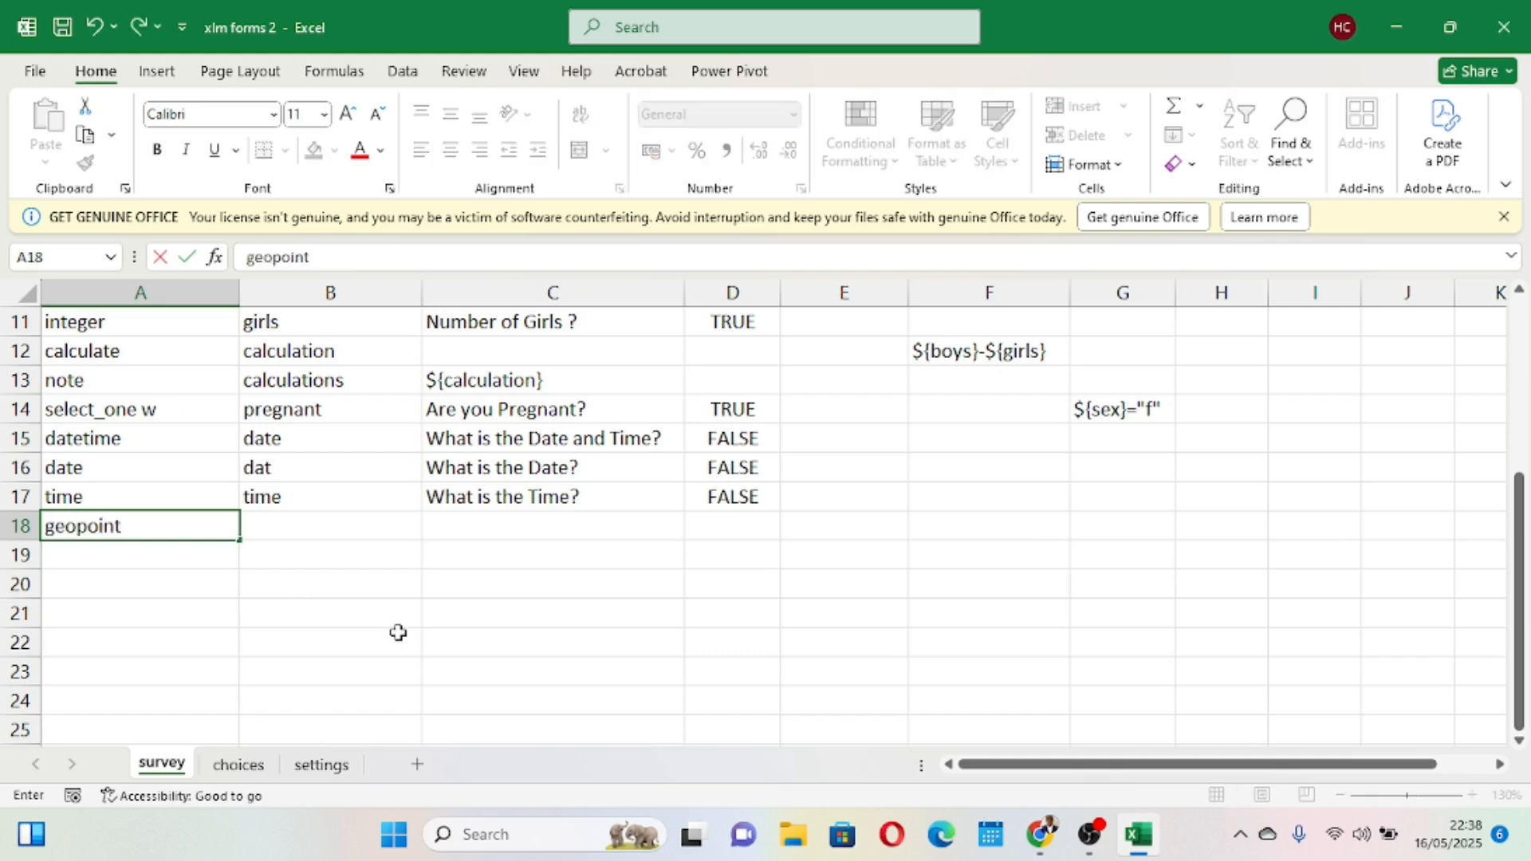
left_click(399, 632)
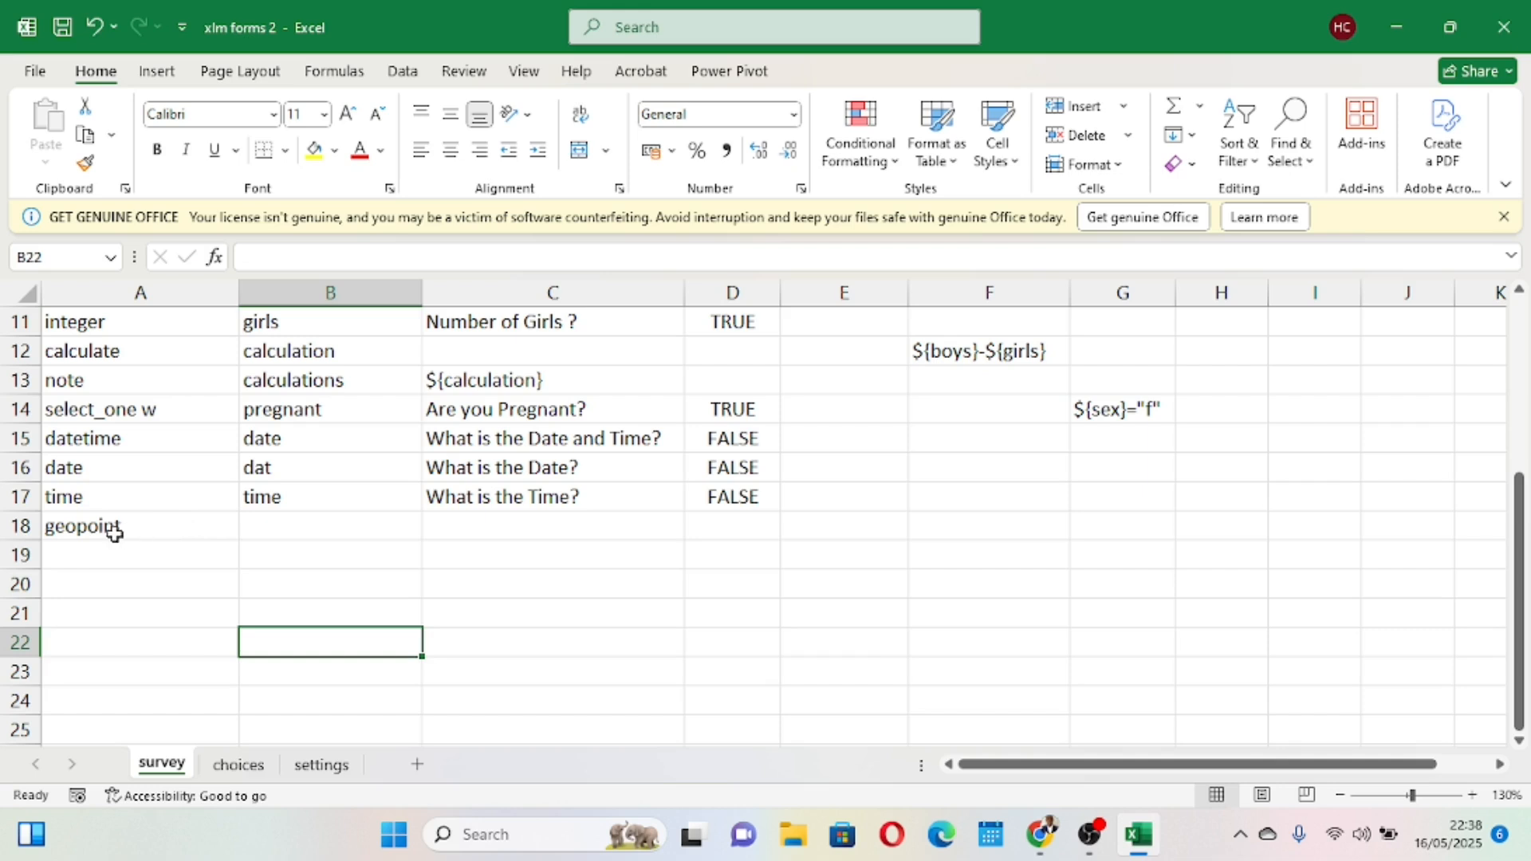
left_click(115, 534)
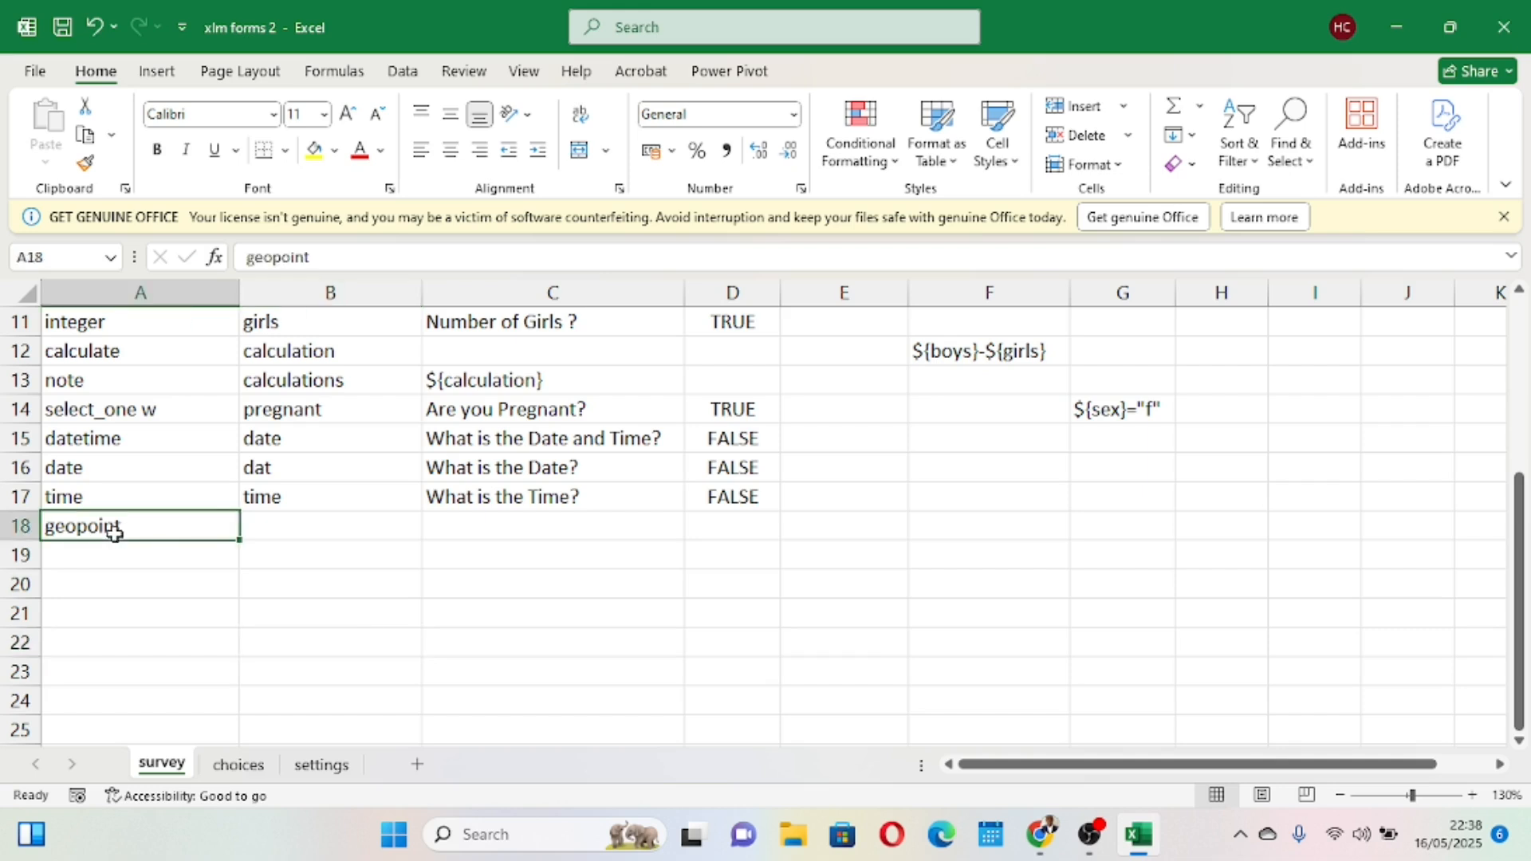
key("ctrl+c")
left_click(88, 561)
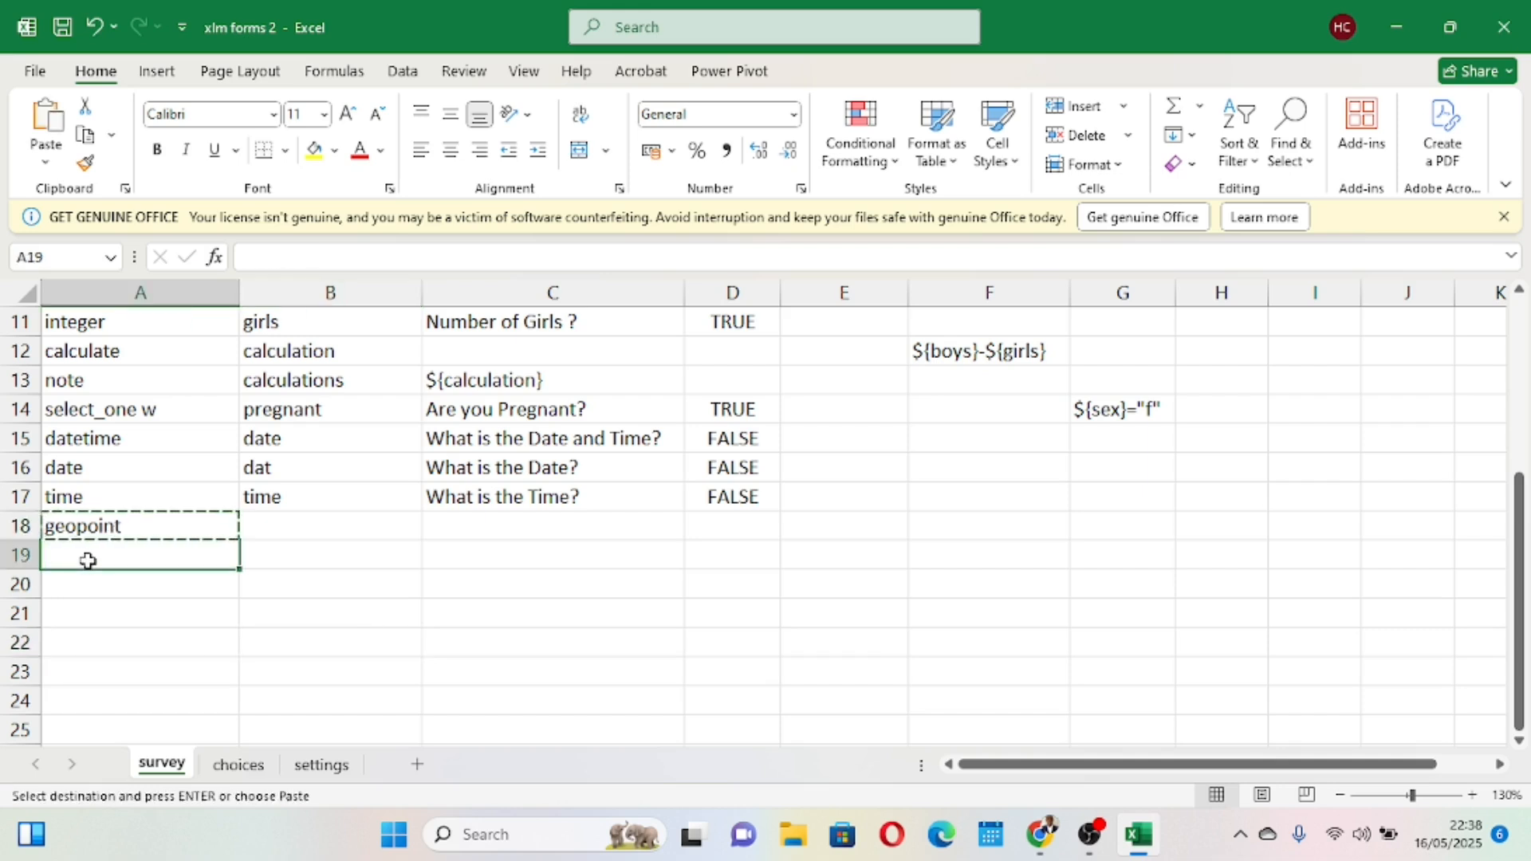
key("ctrl+v")
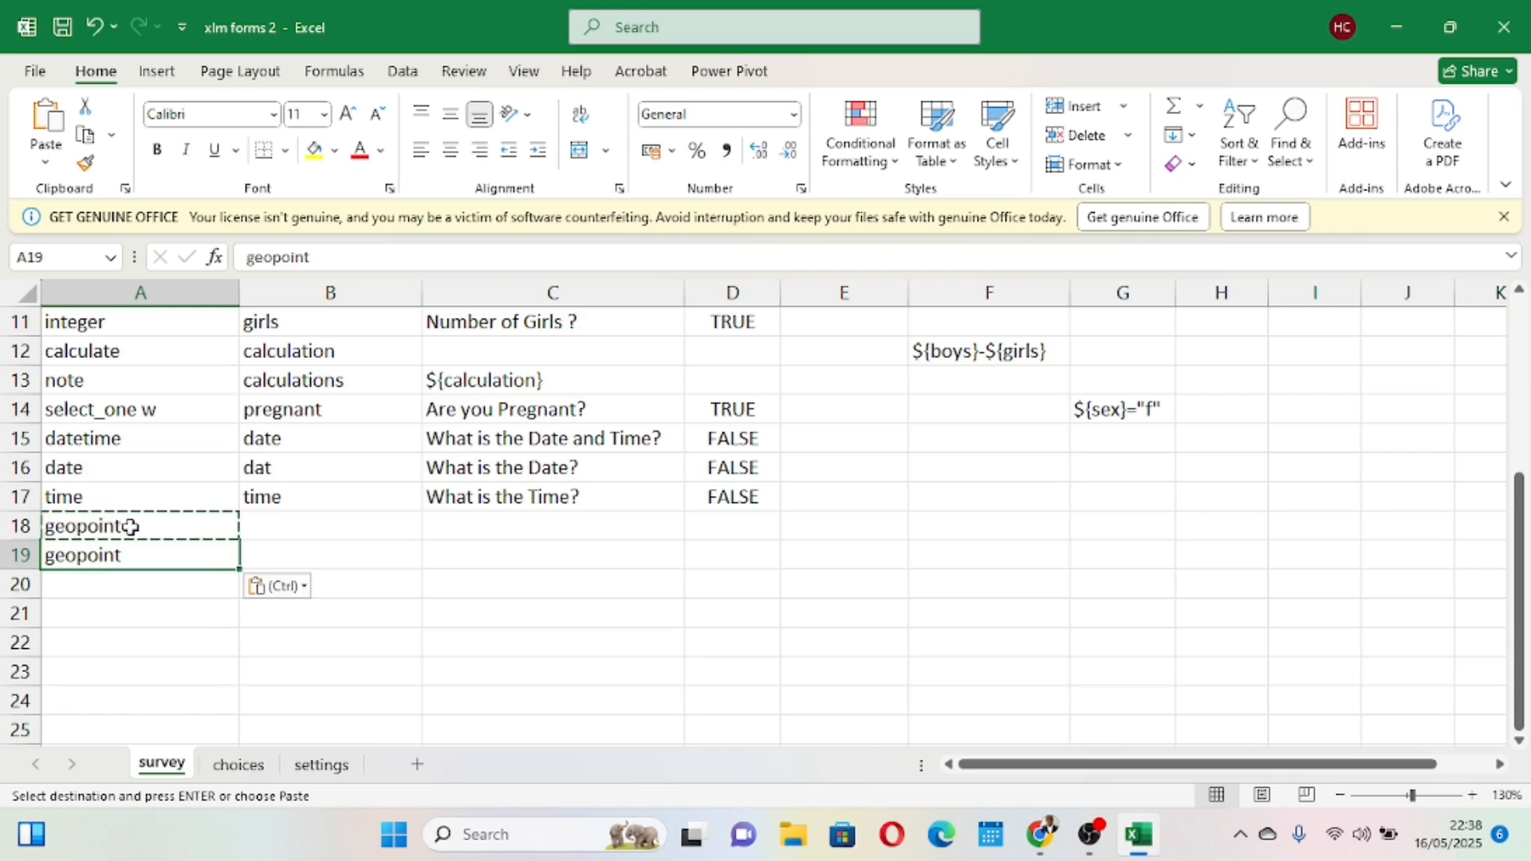
key("Escape")
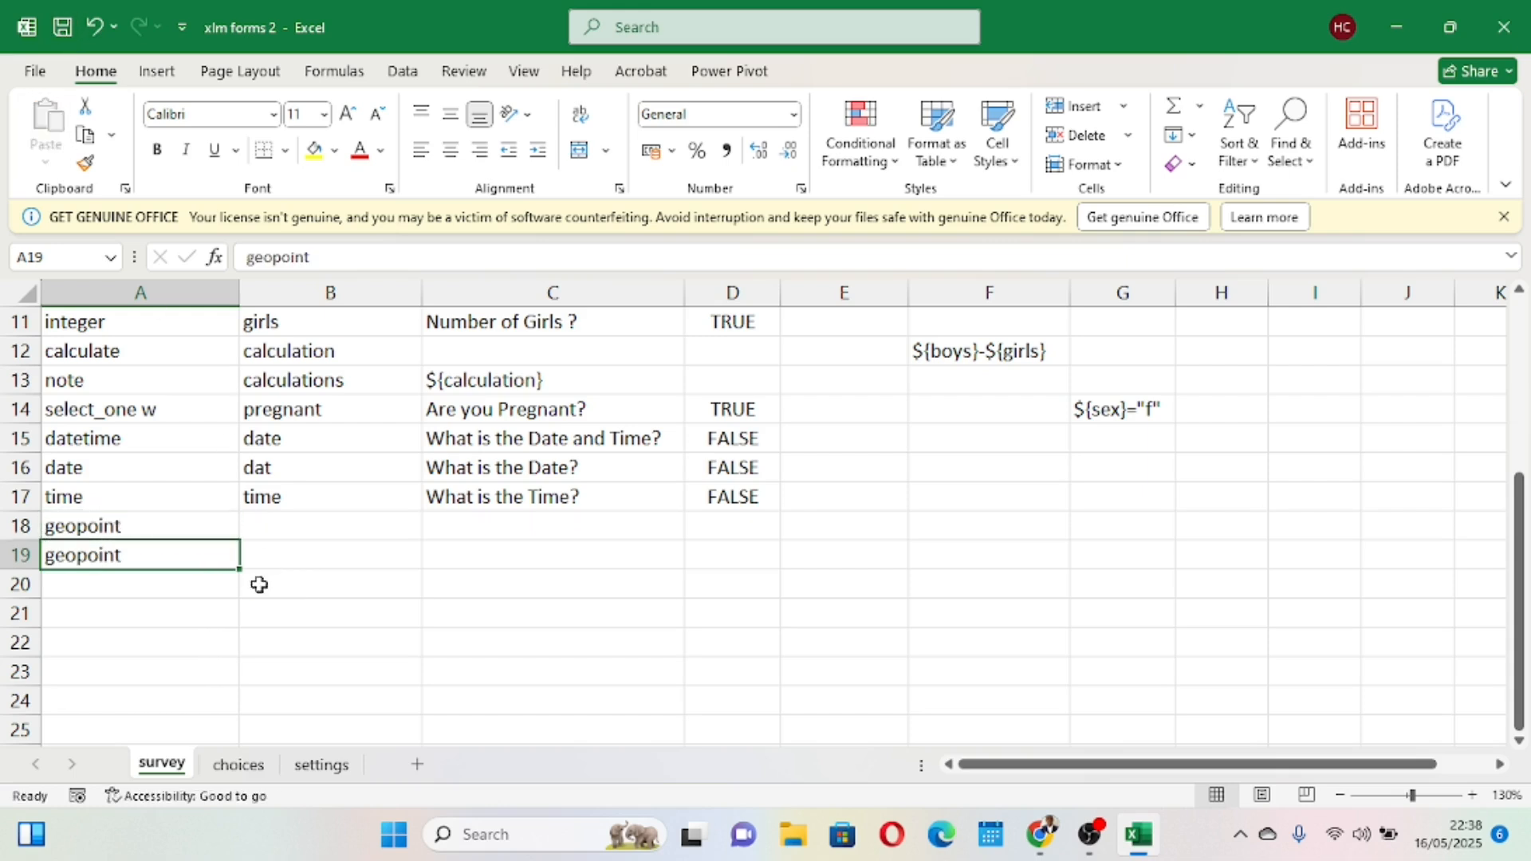
Replace the type in A18 with select_multiple.
left_click(117, 524)
key("BackSpace")
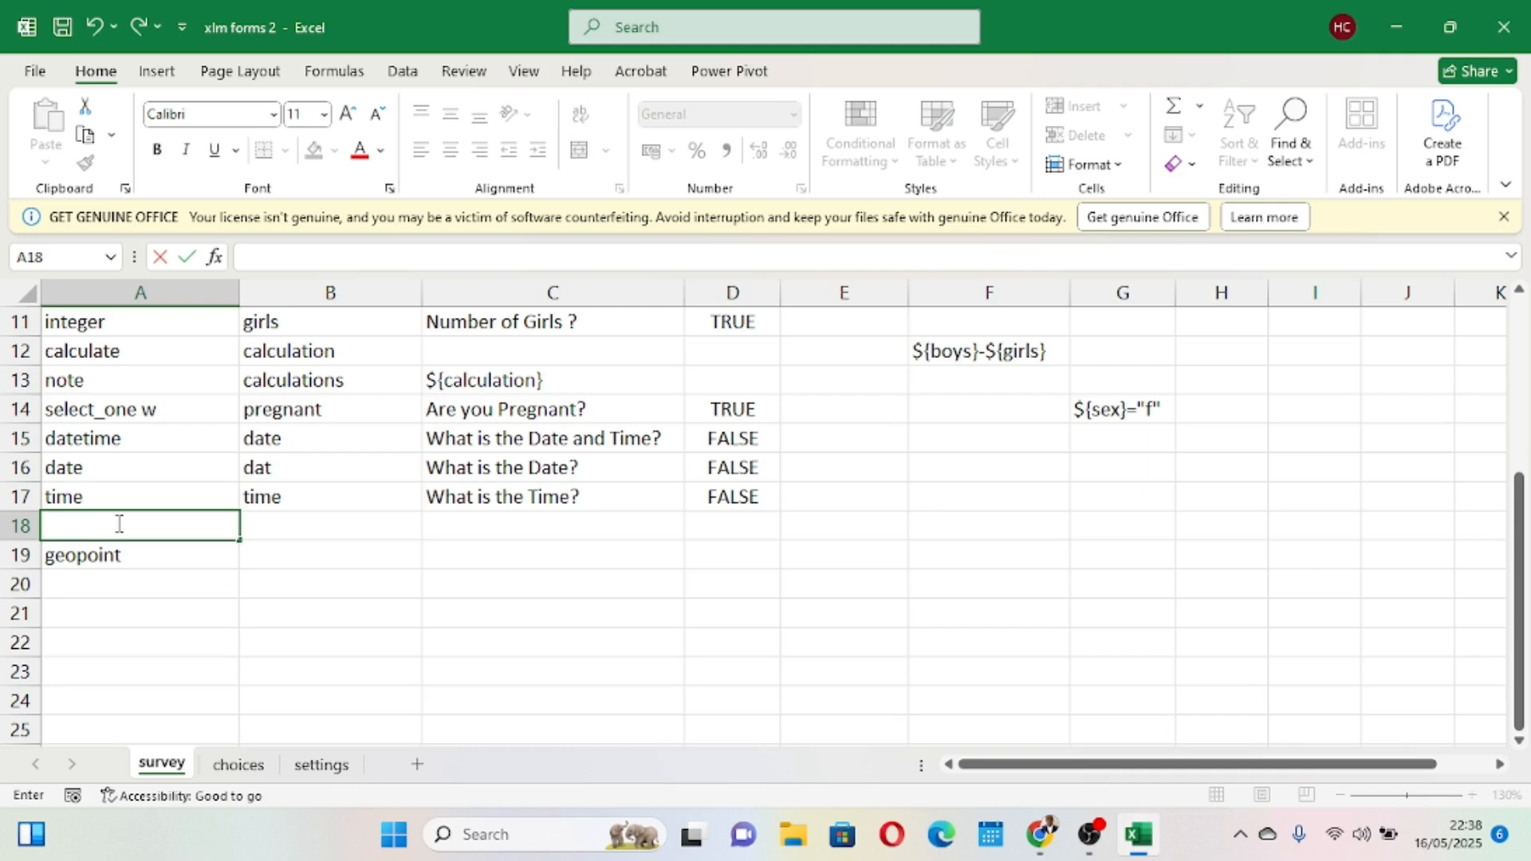
type("sE")
key("BackSpace")
type("elect_multiple")
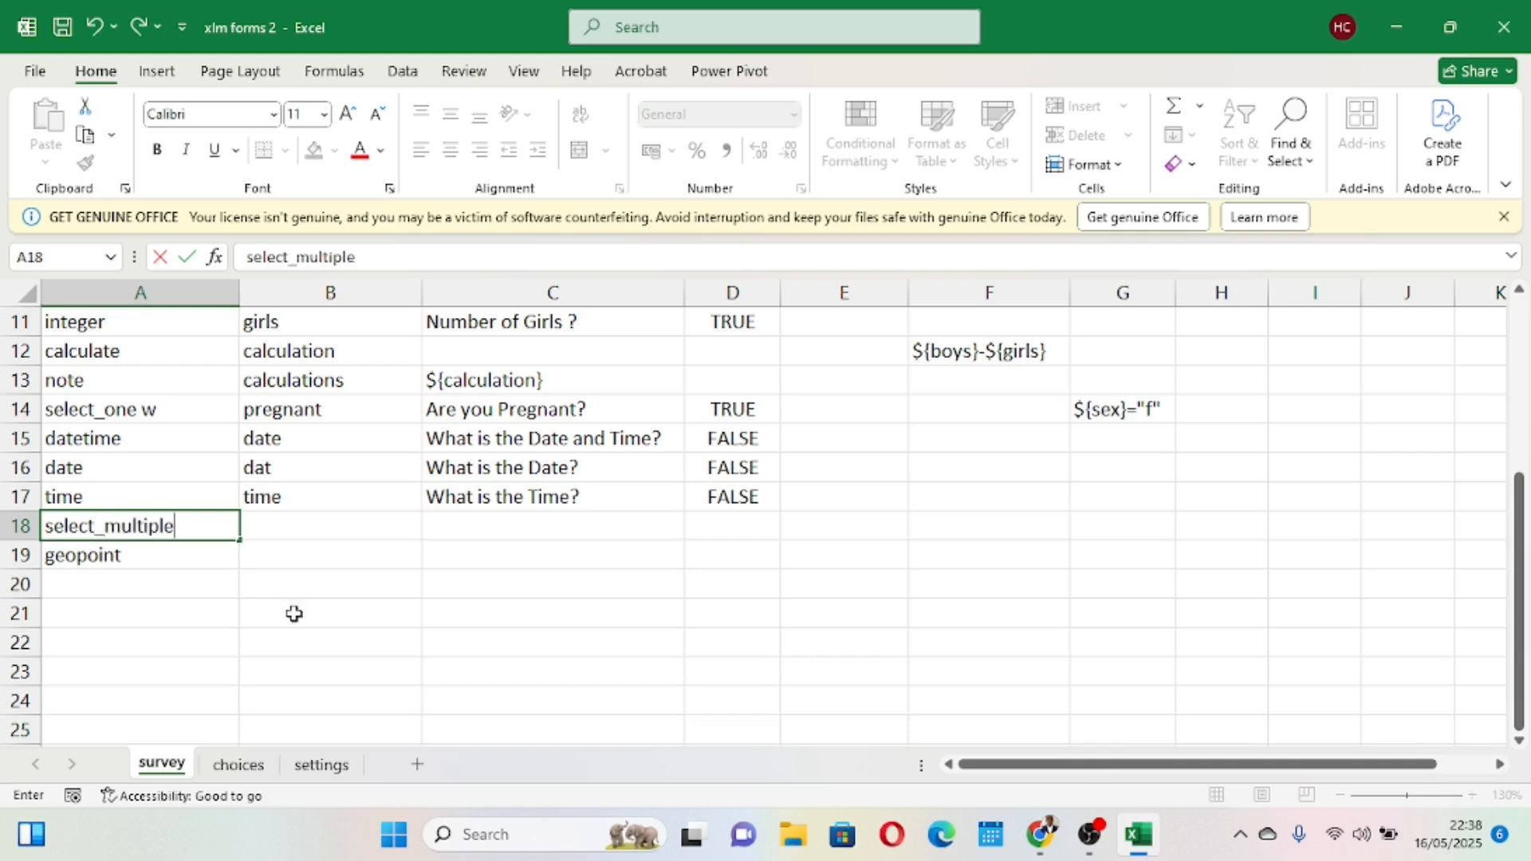
left_click(330, 633)
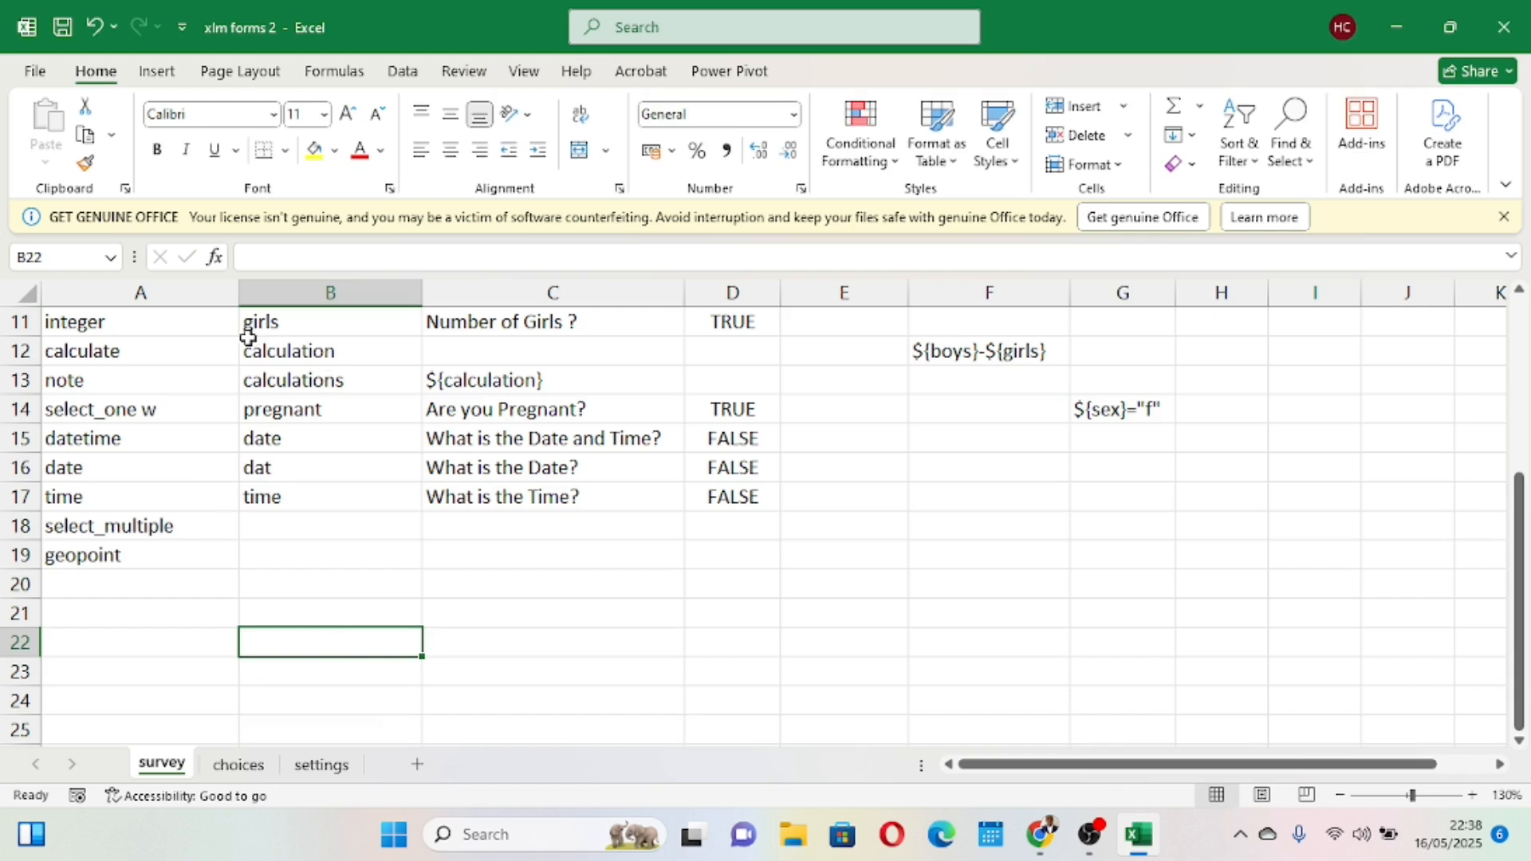
Append the list name d to the type in A18 so it reads "select_multiple d".
scroll(394, 590, "up", 2)
scroll(394, 532, "down", 2)
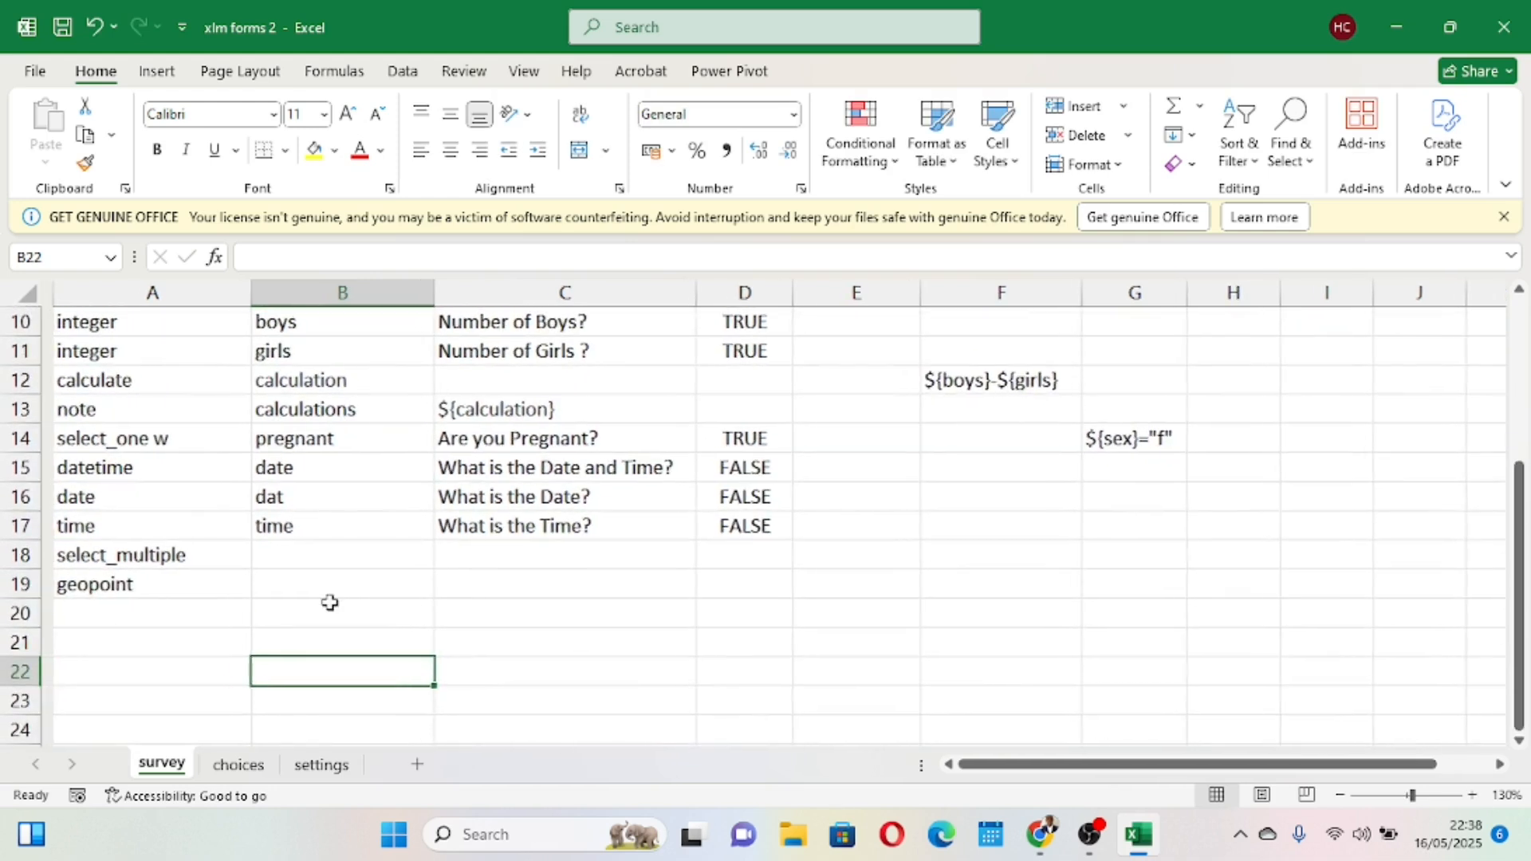
left_click(126, 552)
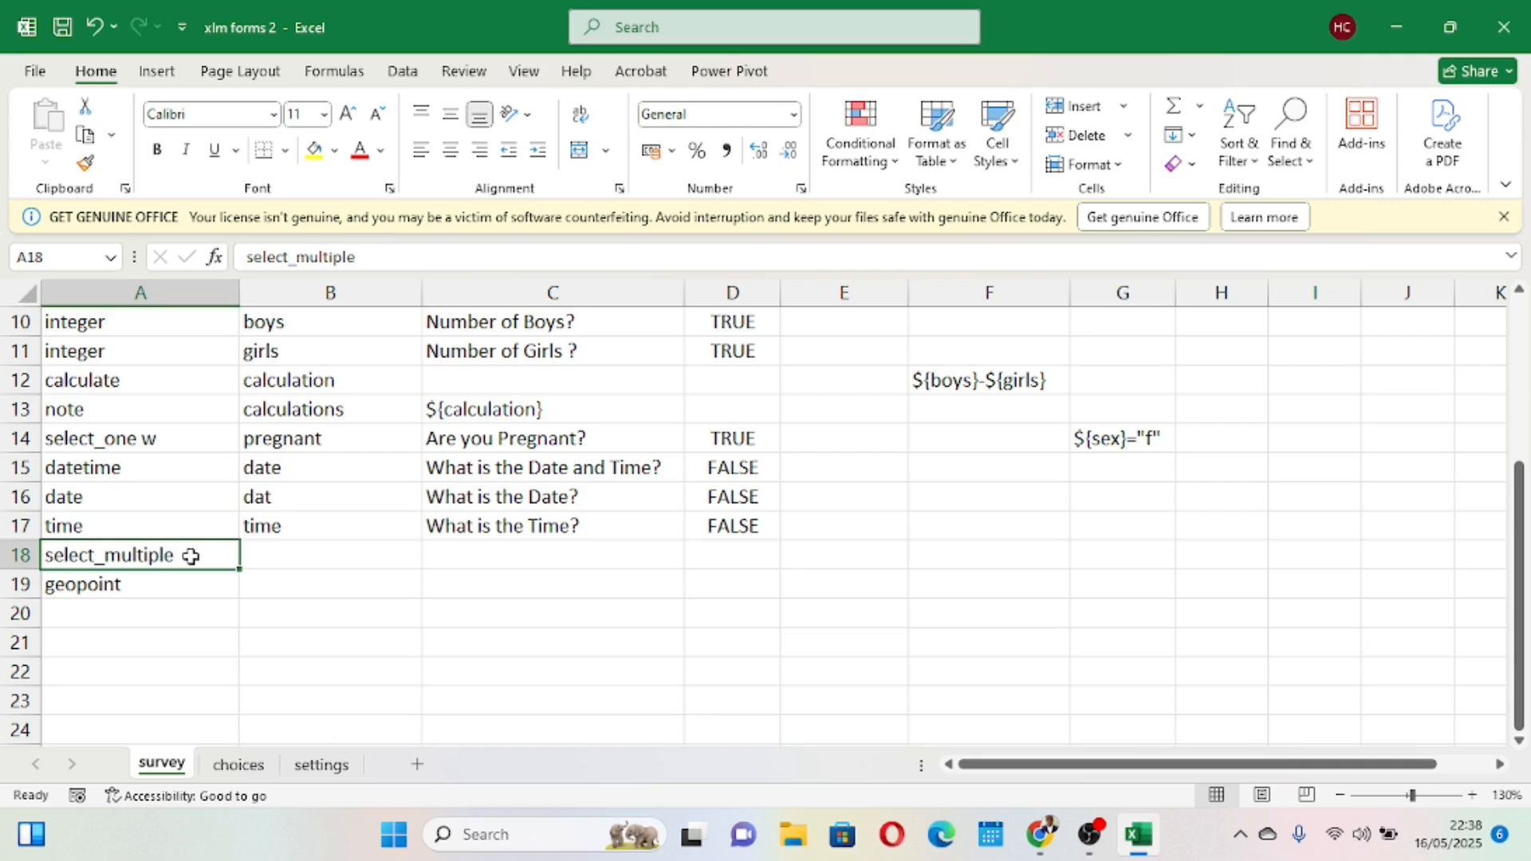
double_click(191, 556)
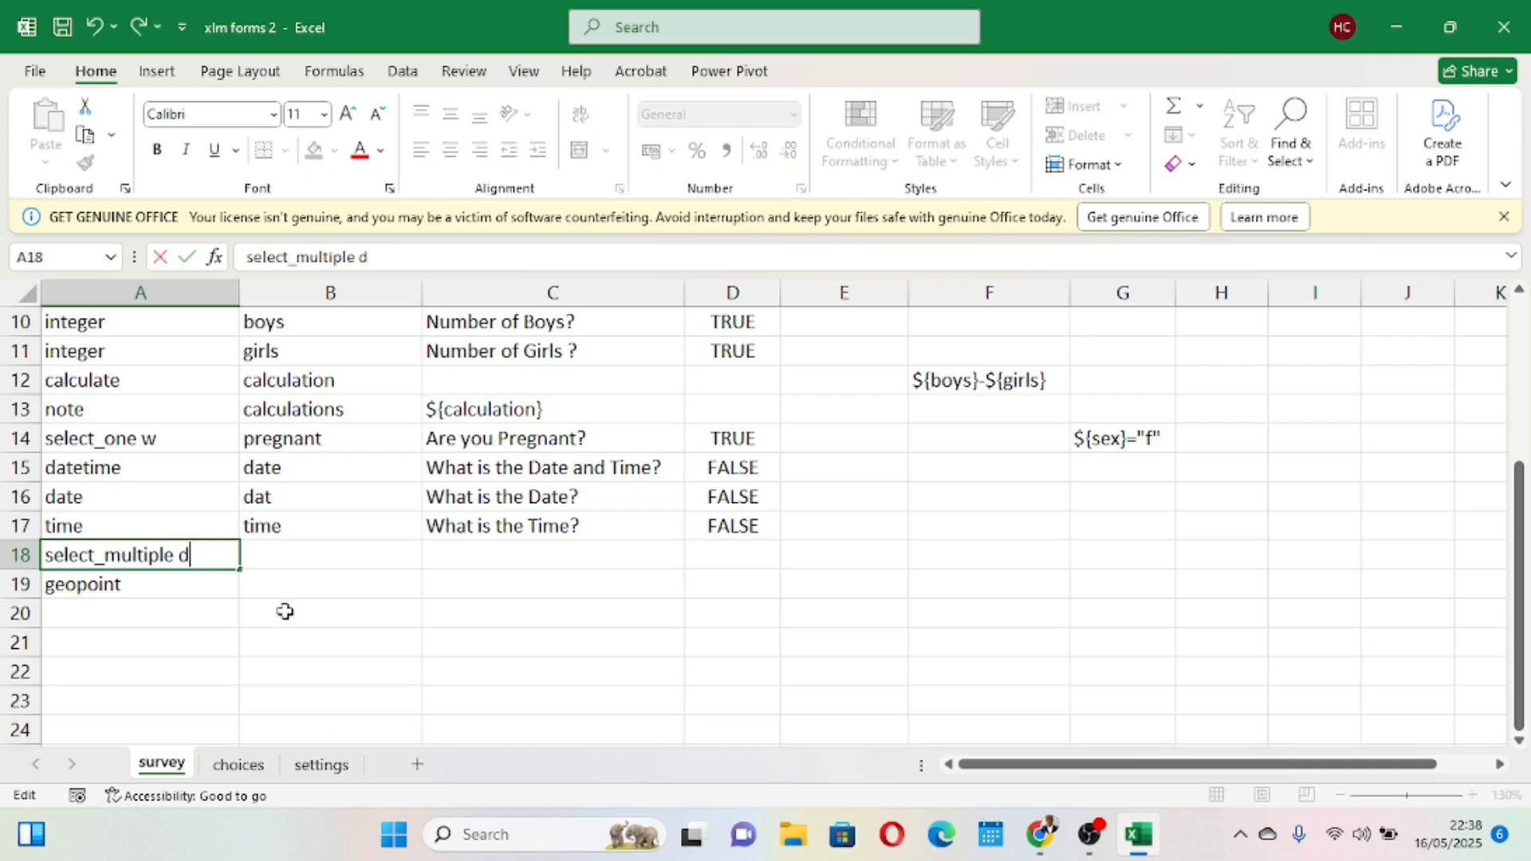
left_click(250, 634)
left_click(200, 556)
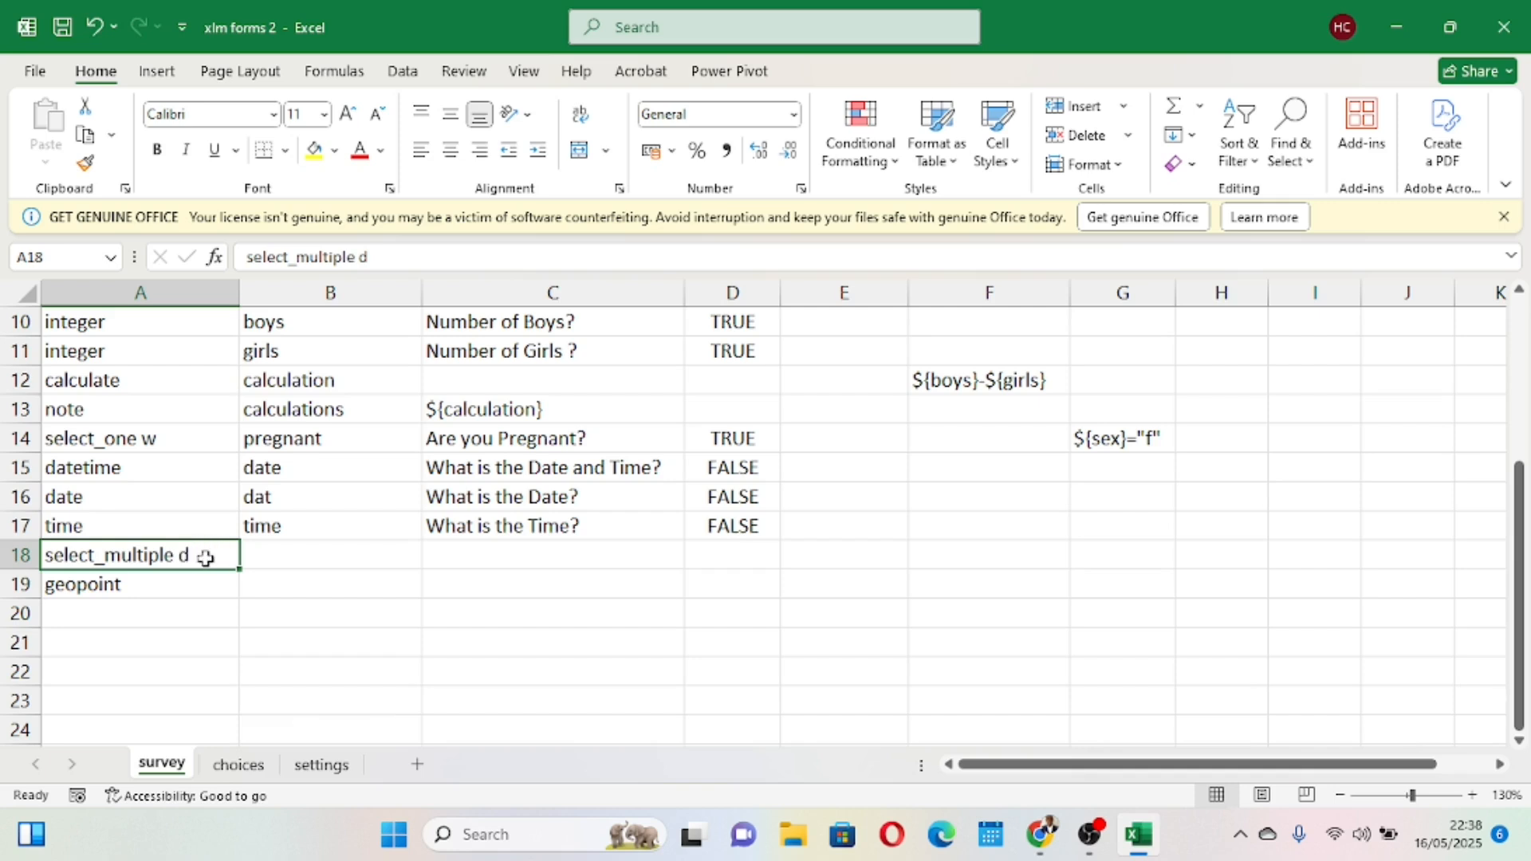
Start a new choice list on the choices sheet by entering the list_name d in A9.
left_click(247, 776)
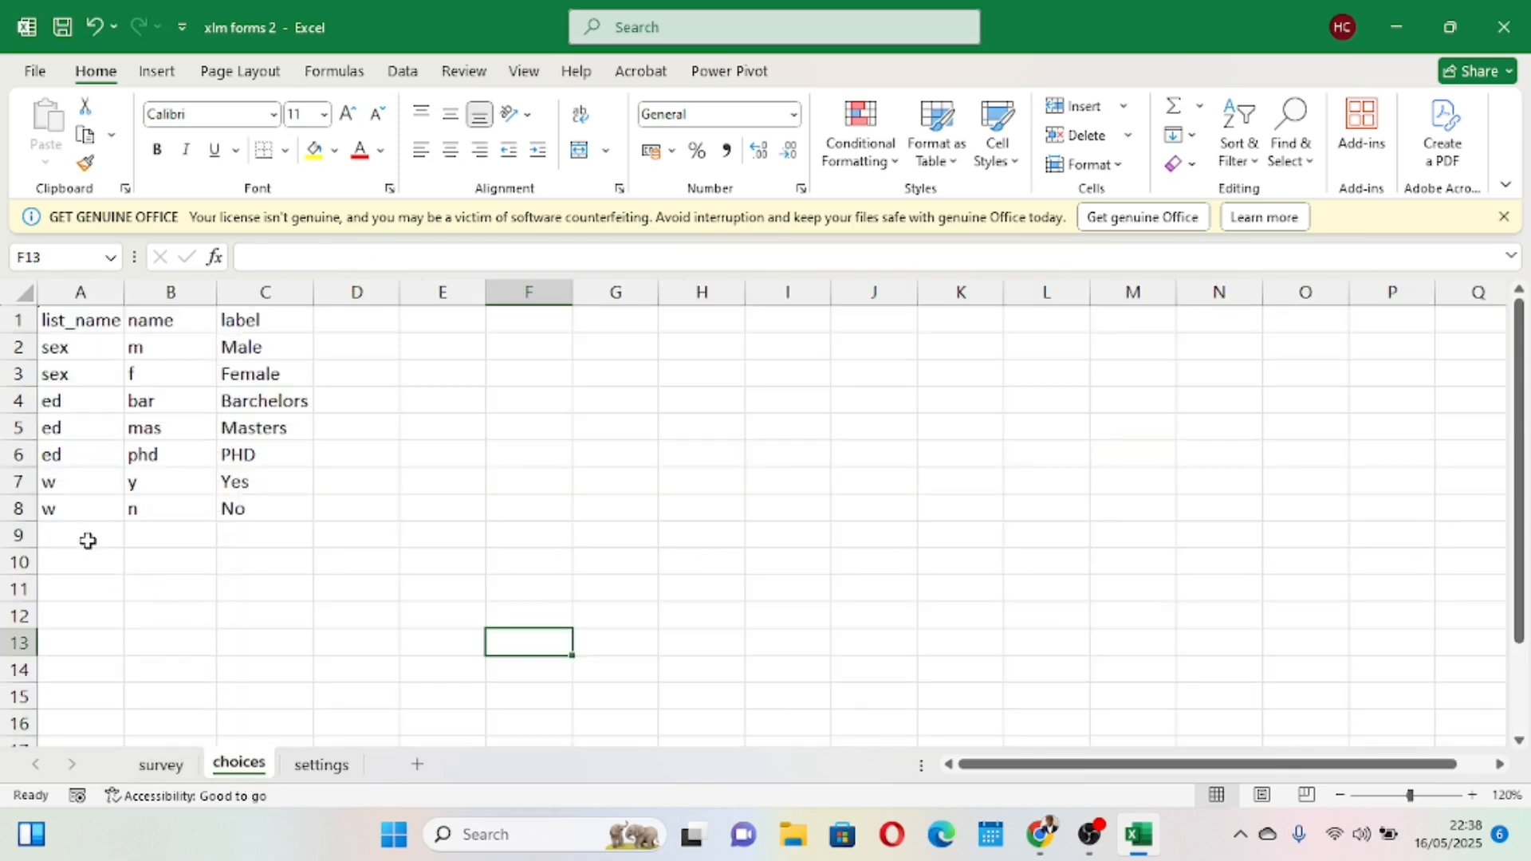
left_click(86, 542)
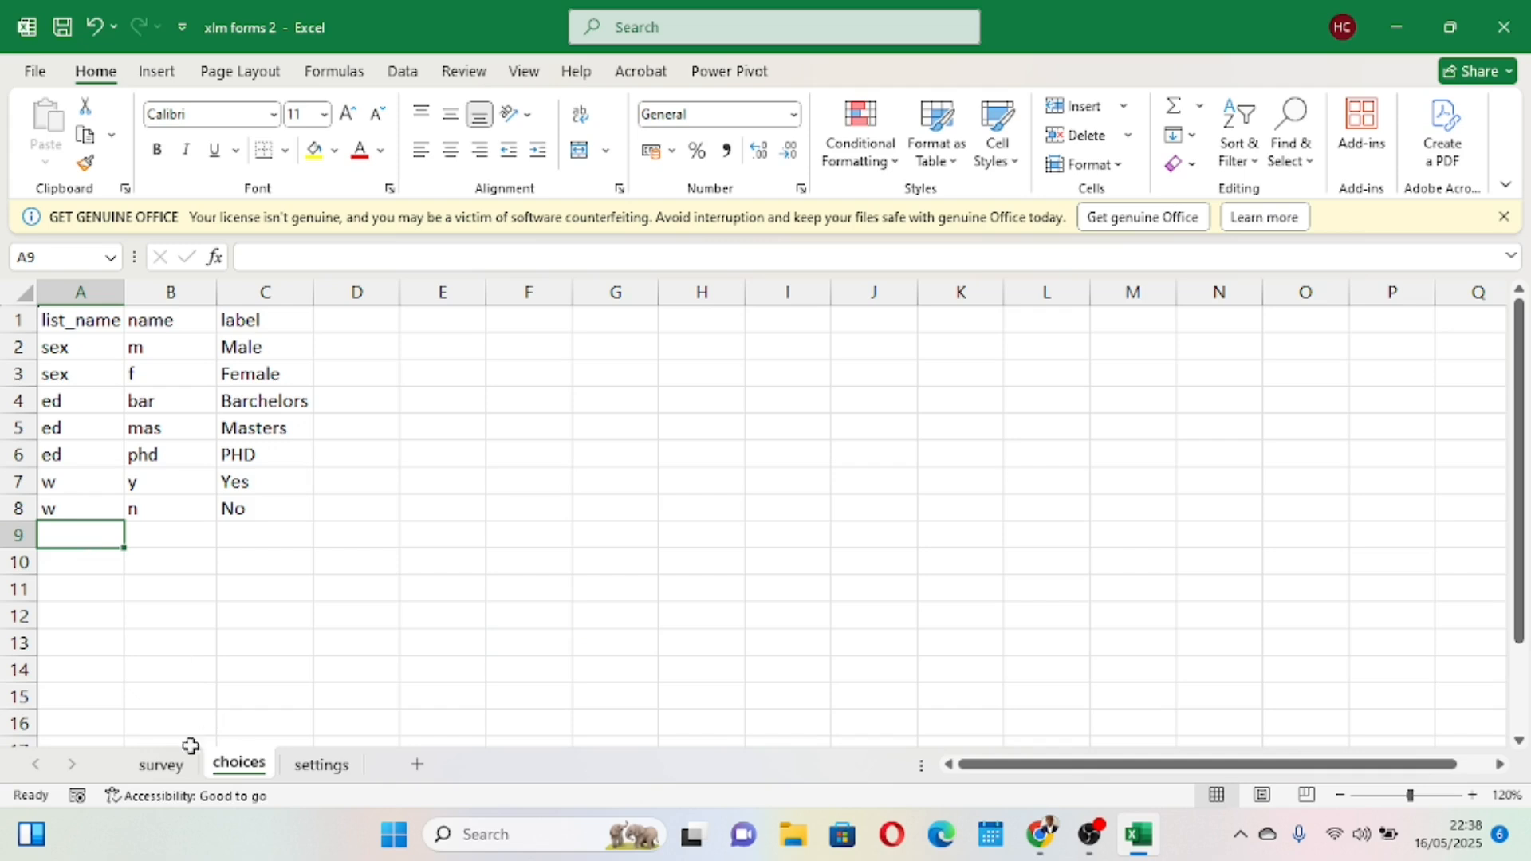
left_click(163, 767)
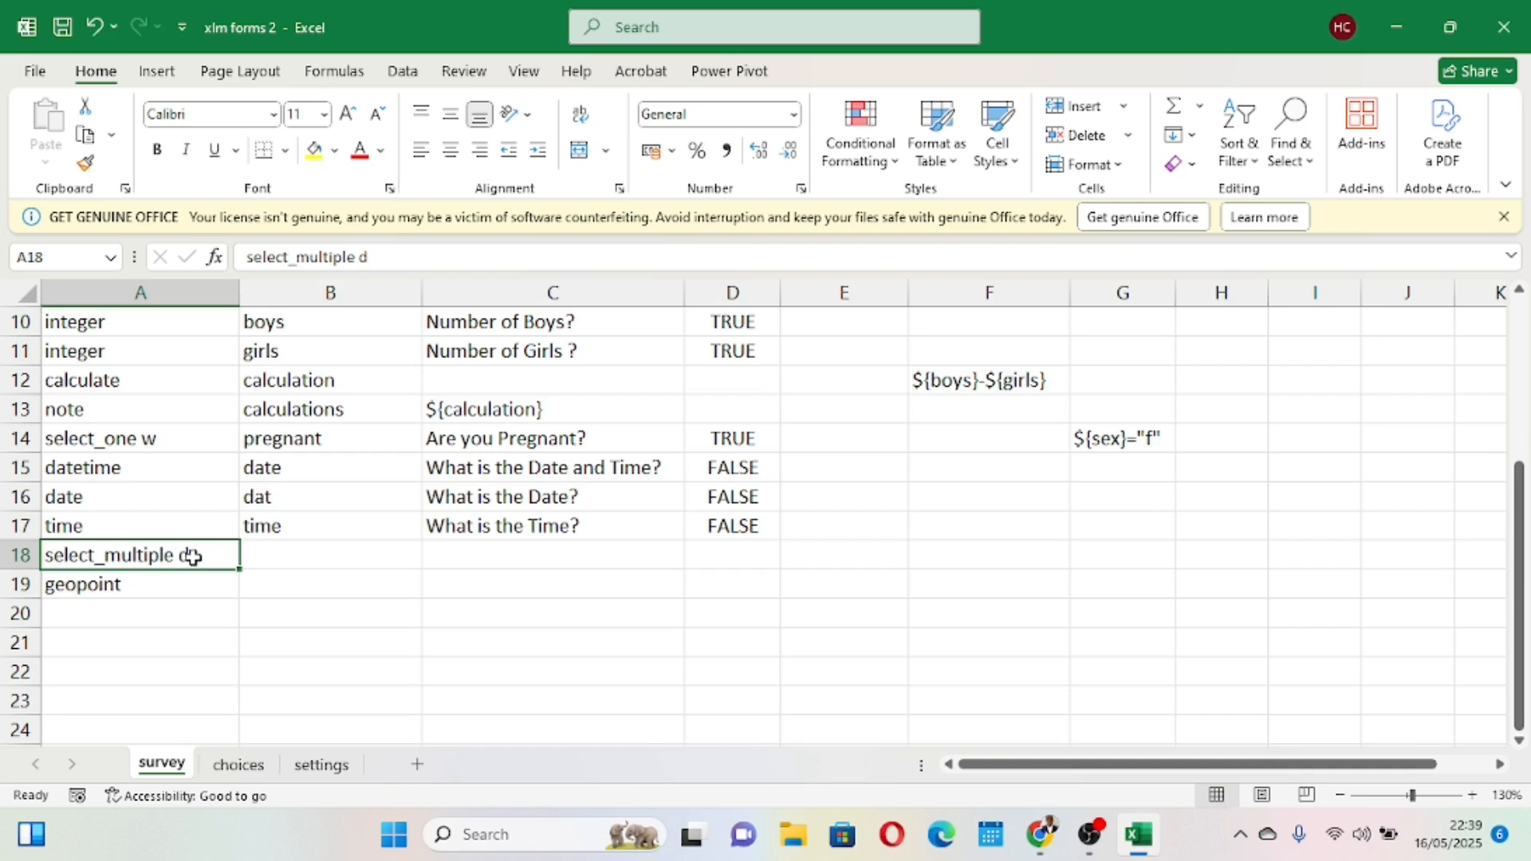
left_click(244, 764)
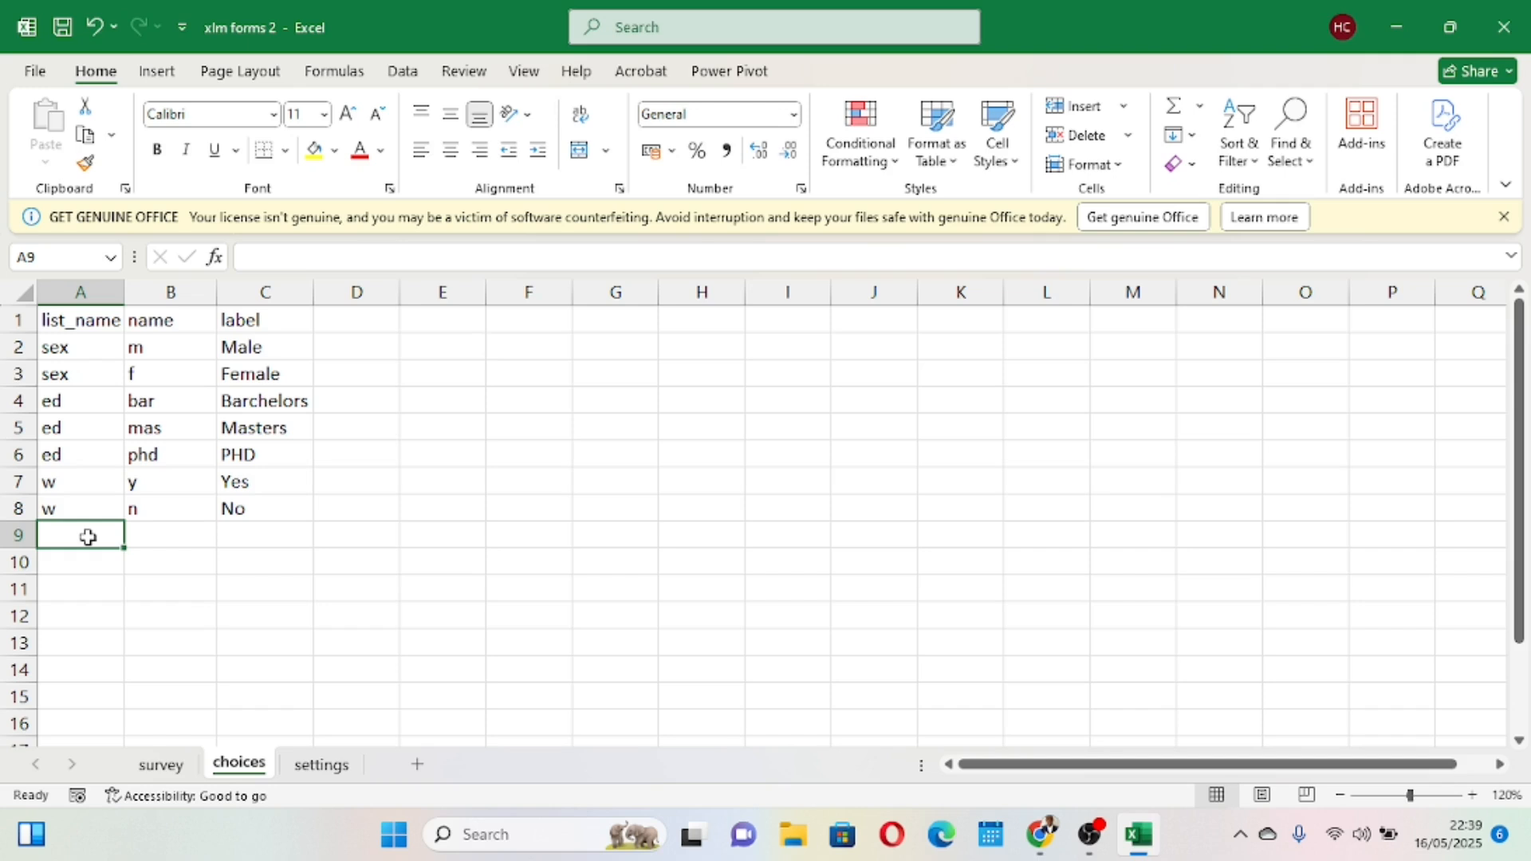
type("d")
left_click(160, 539)
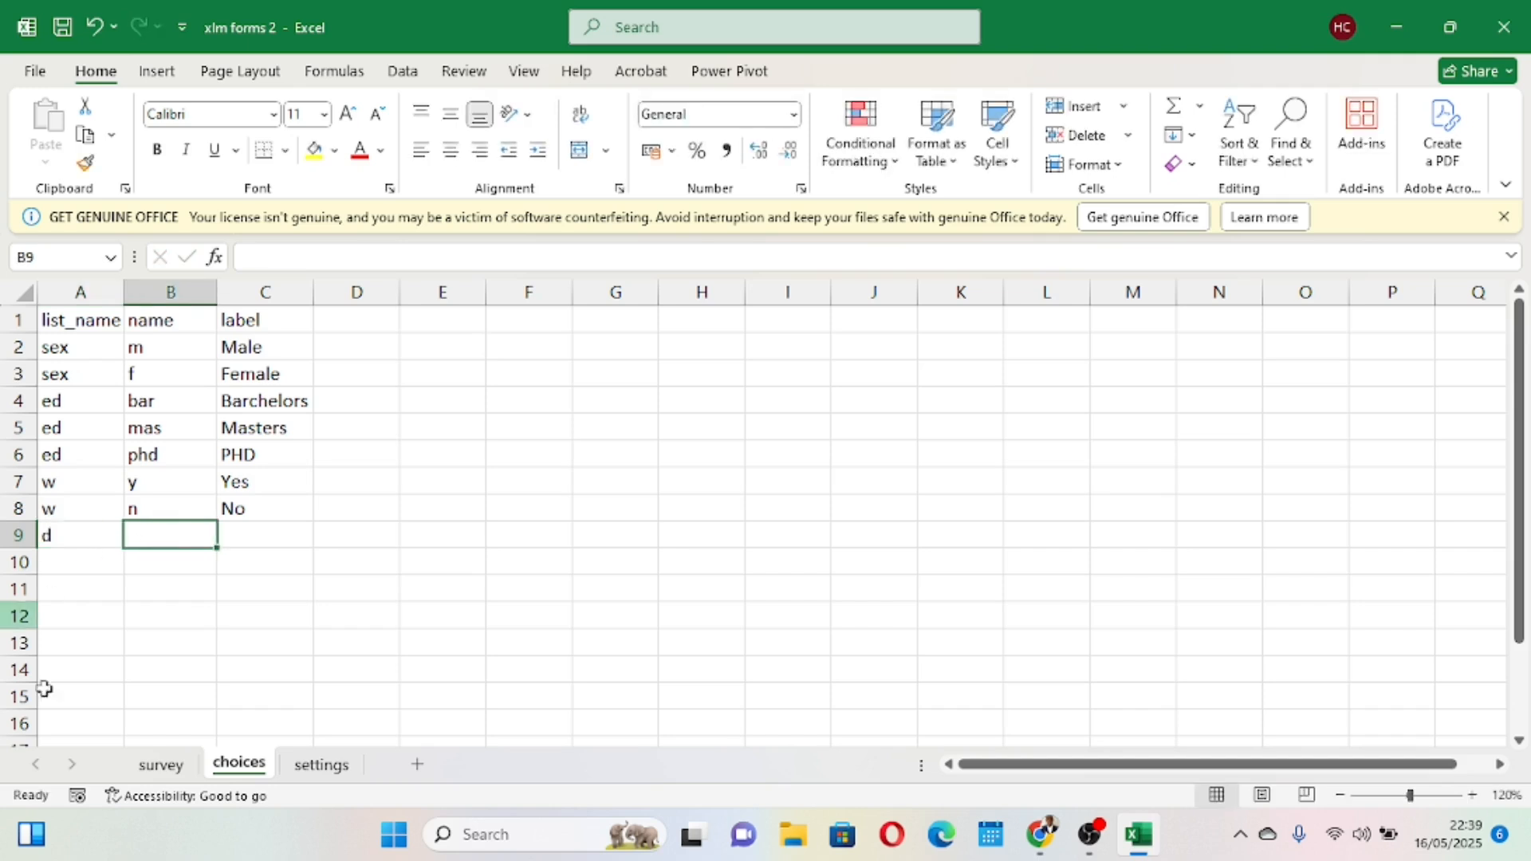
On the survey sheet, name the select_multiple question in row 18 "fruits" and label it "What kind of fruits do you sell?".
left_click(165, 767)
left_click(294, 554)
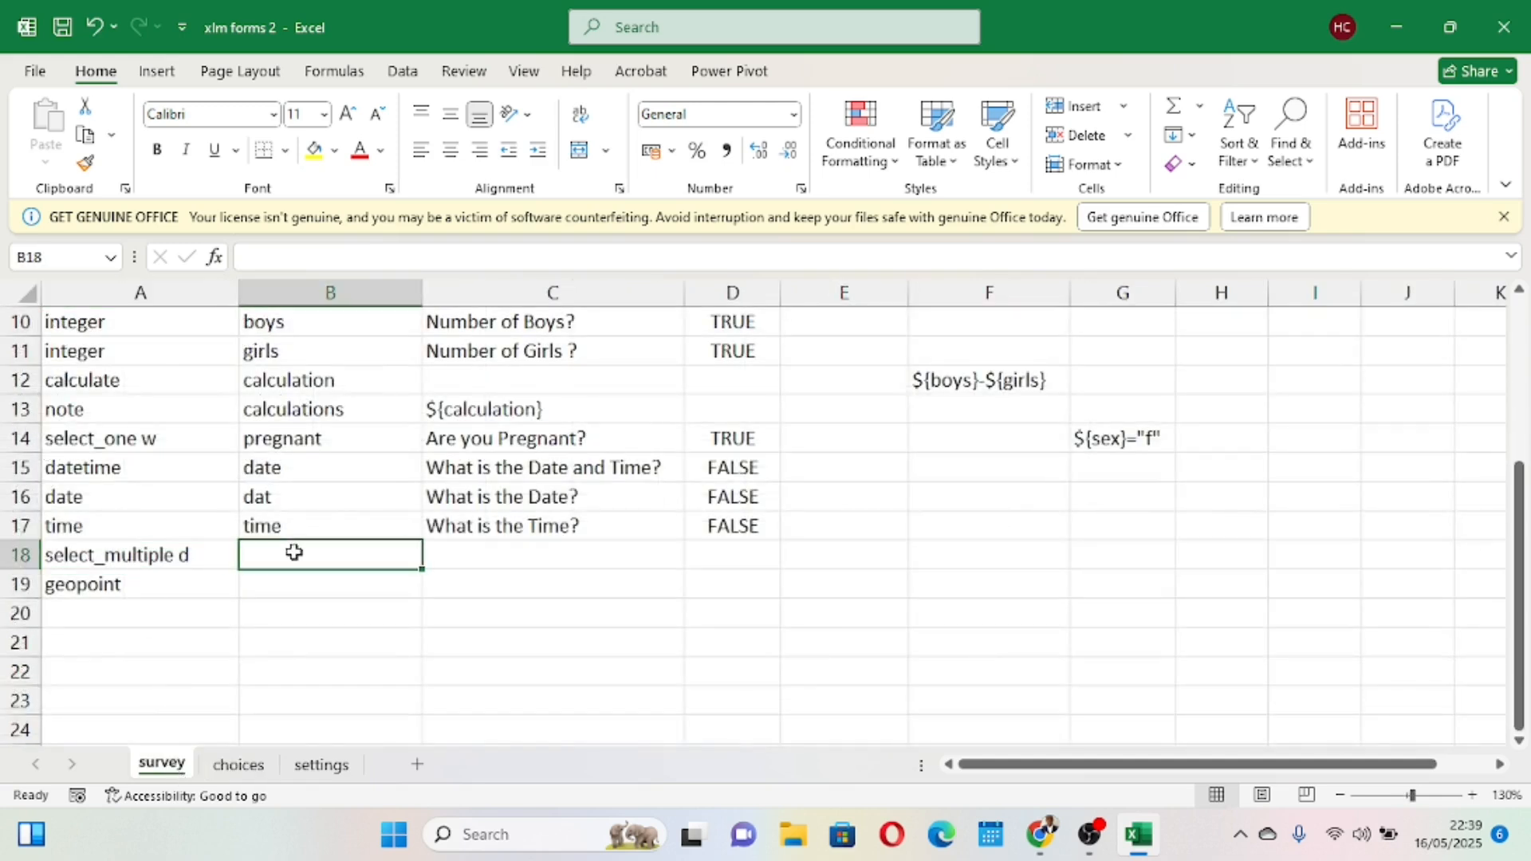
type("fruits")
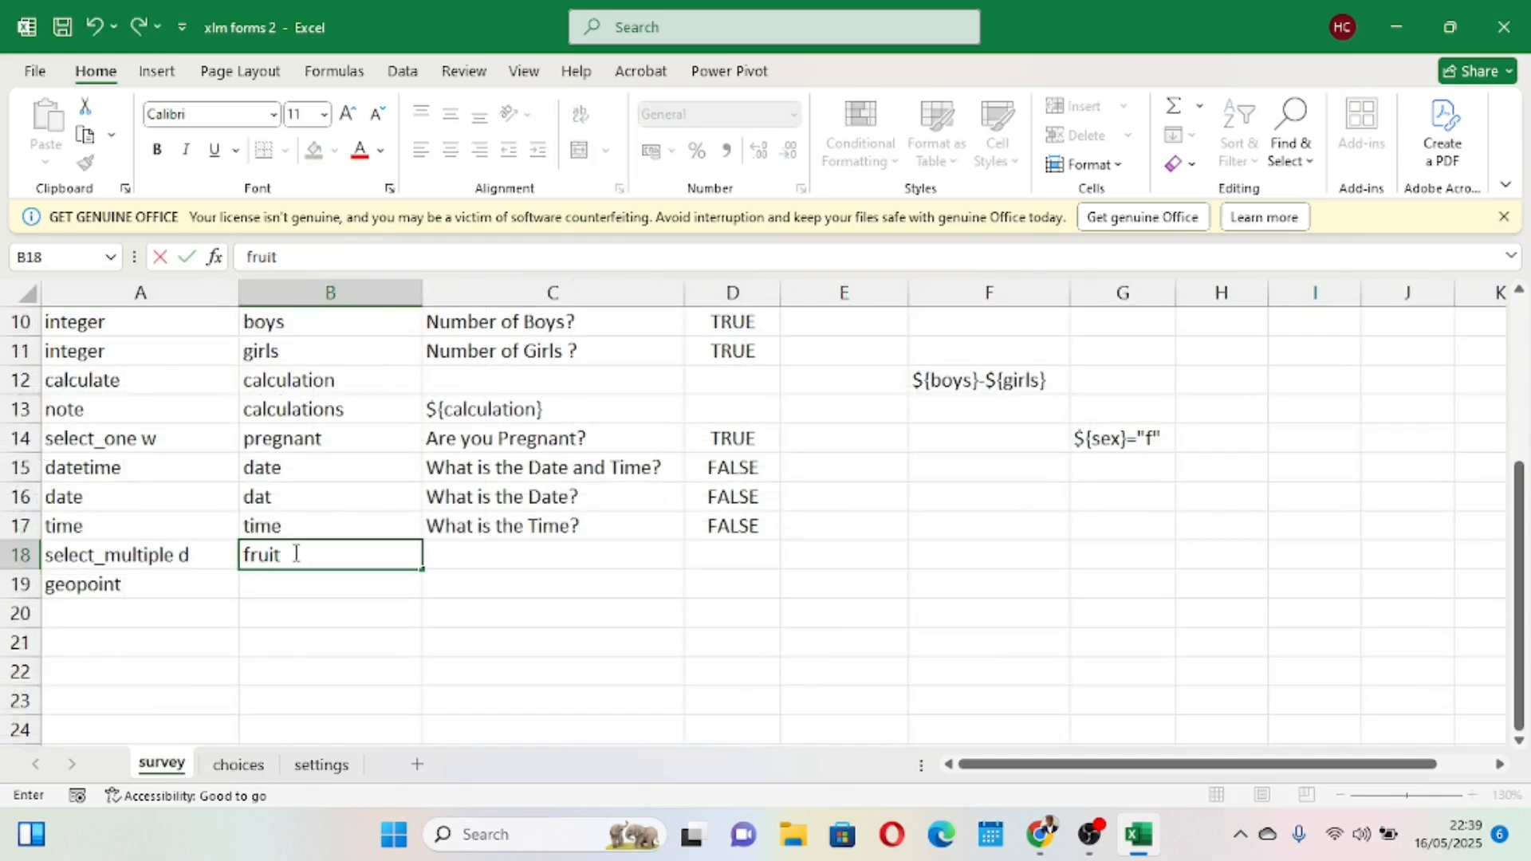
left_click(498, 553)
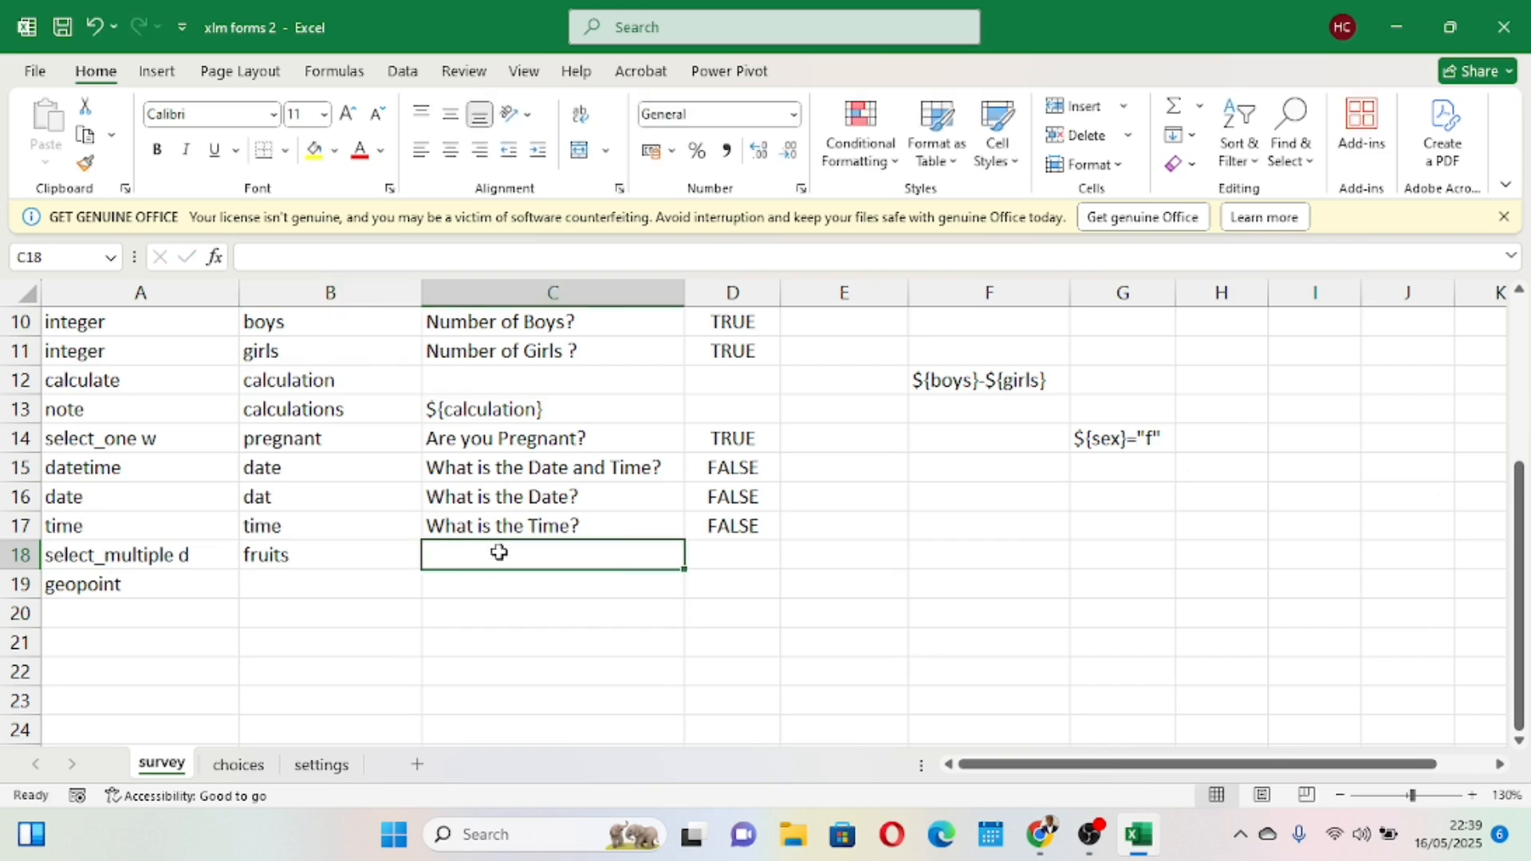
type("What kind of fruits do yousell")
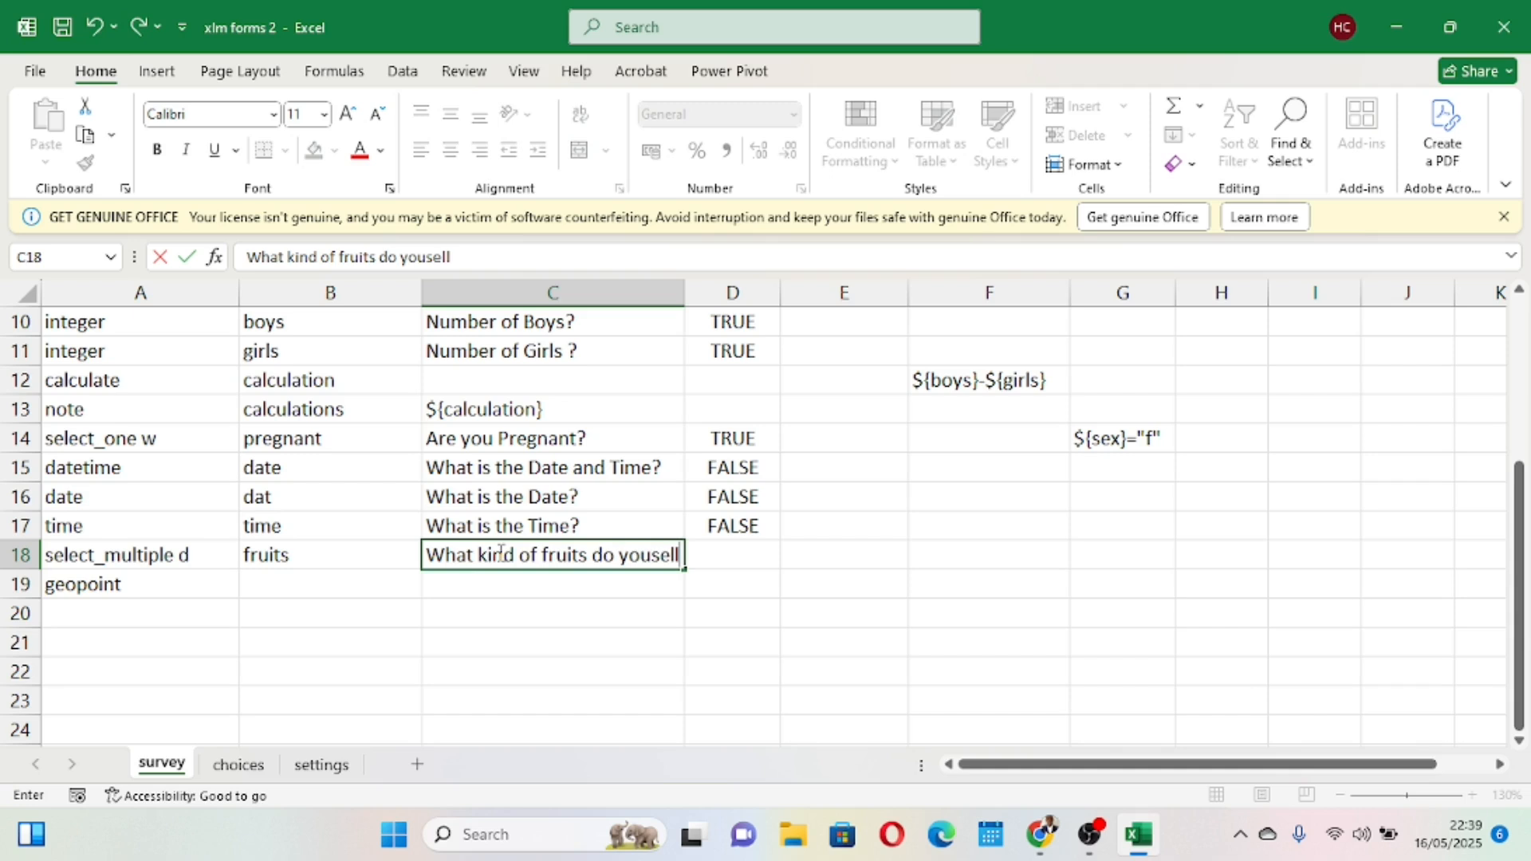
type("se;")
left_click(775, 650)
Widen the label column to fit the fruits question's label and save the workbook.
left_click_drag(687, 294, 719, 294)
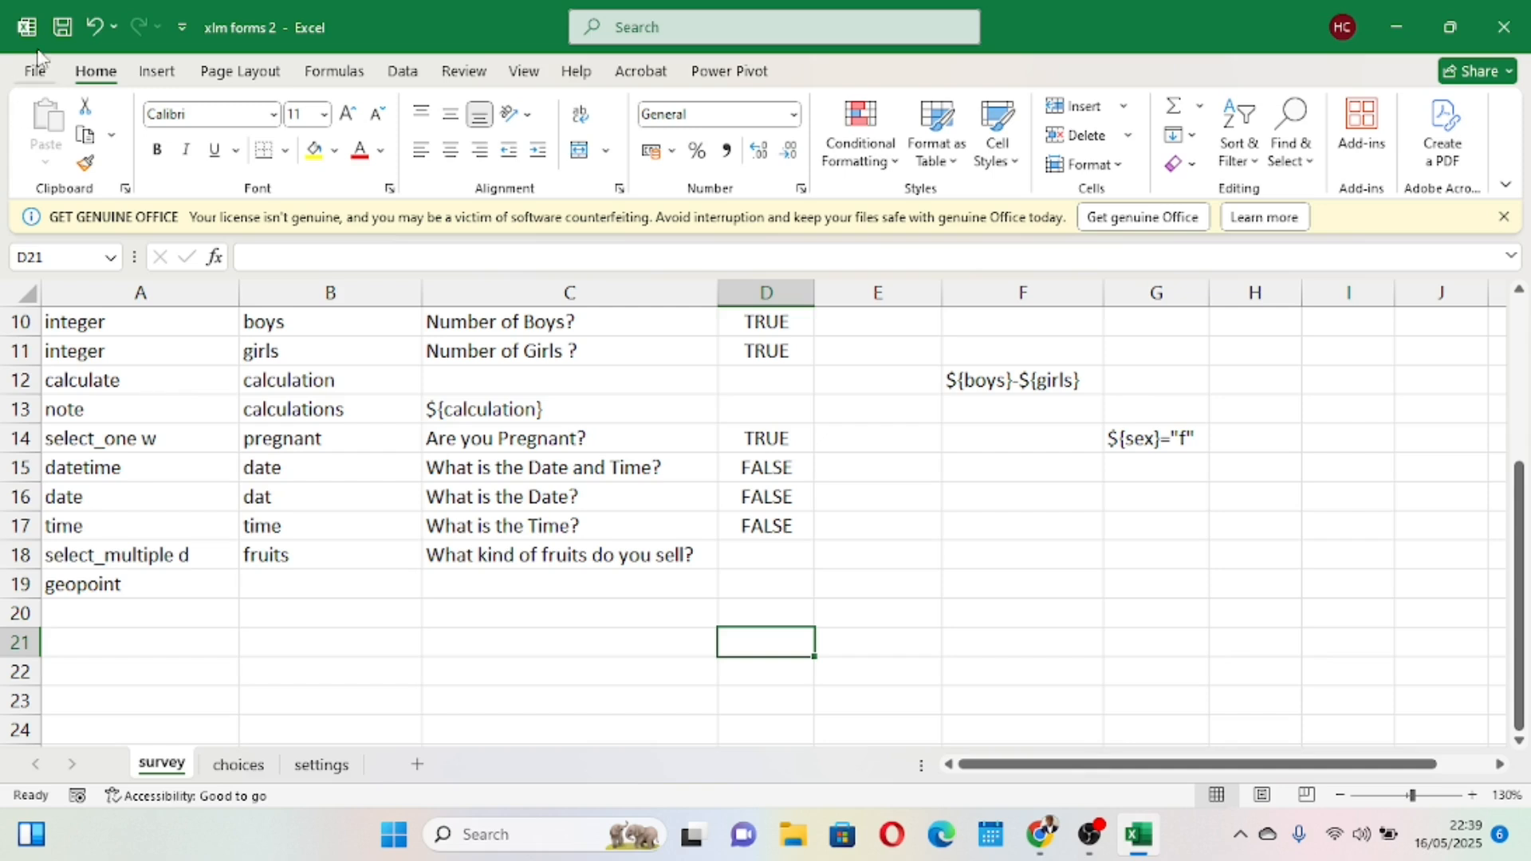
left_click(62, 27)
Change the list name in the type of row 18 to "you", giving "select_multiple you".
left_click(186, 554)
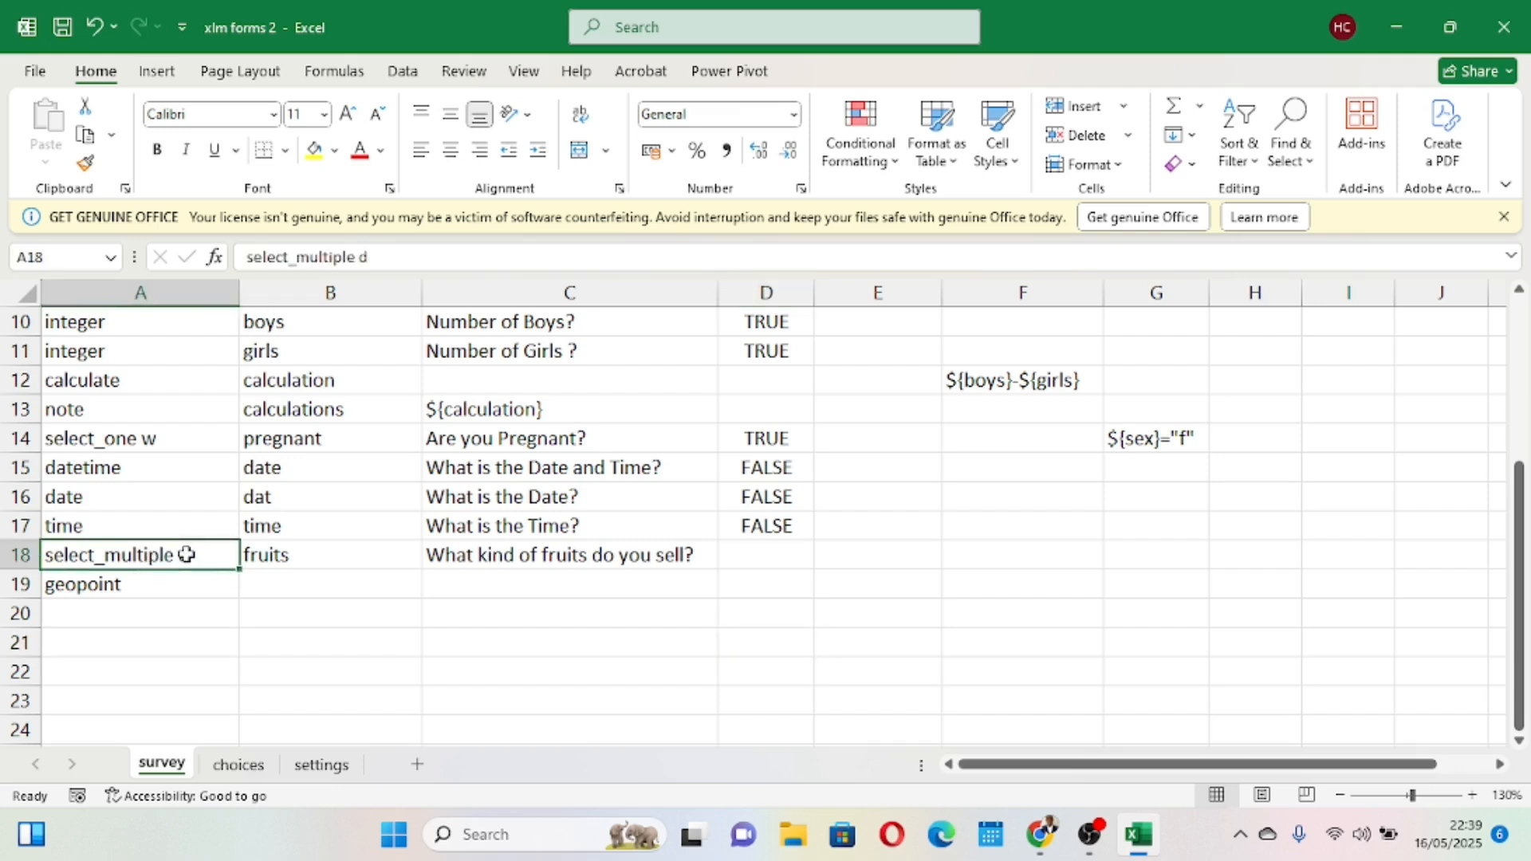
double_click(196, 556)
key("BackSpace")
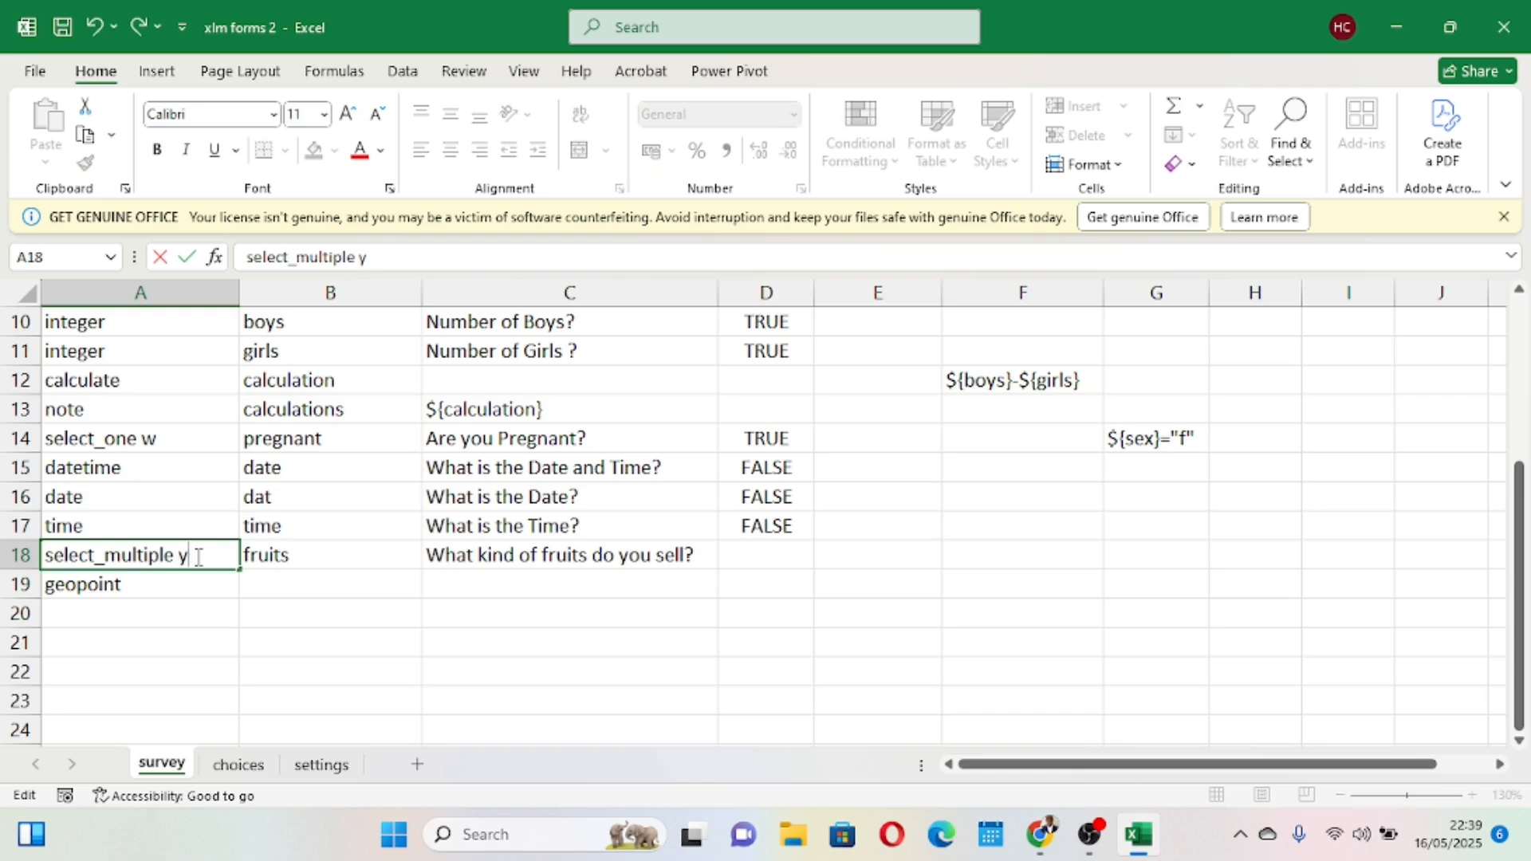
type("you")
left_click(289, 660)
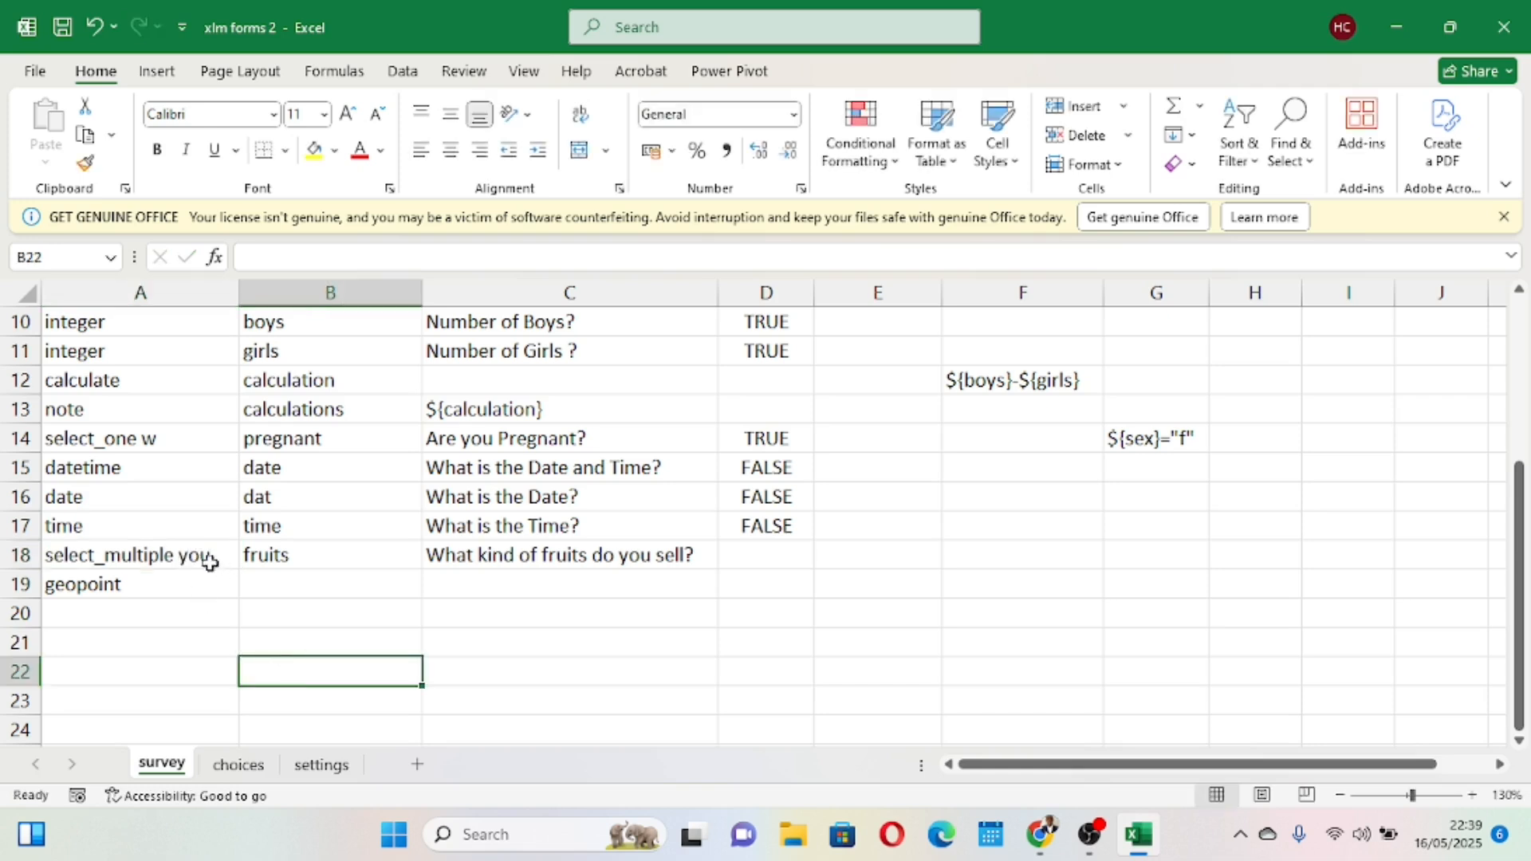
Restore the type in row 18 to "select_multiple d".
left_click(209, 564)
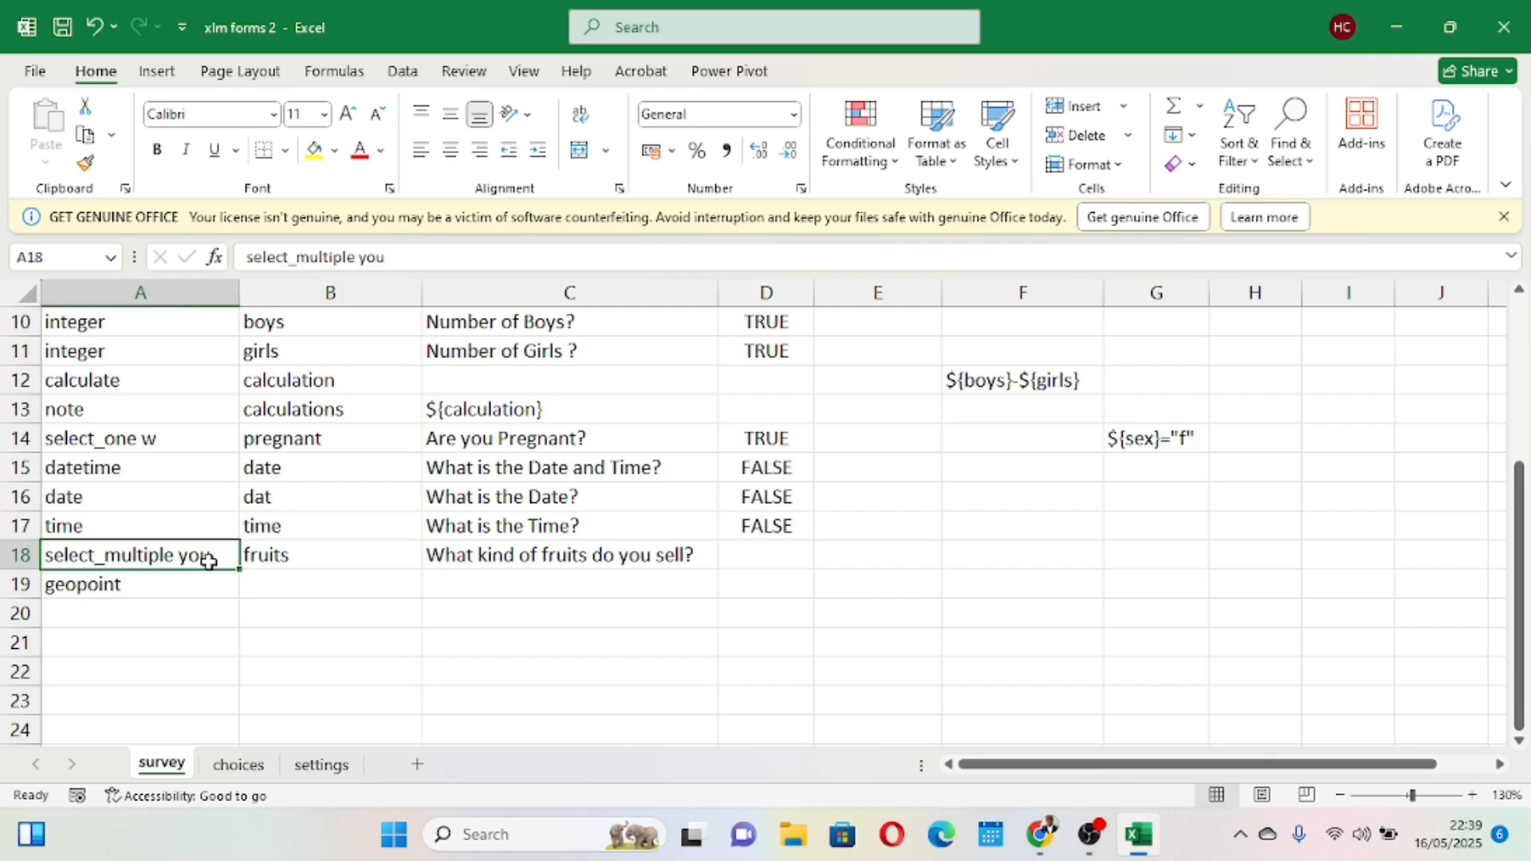
double_click(211, 555)
key("BackSpace")
key("BackSpace")
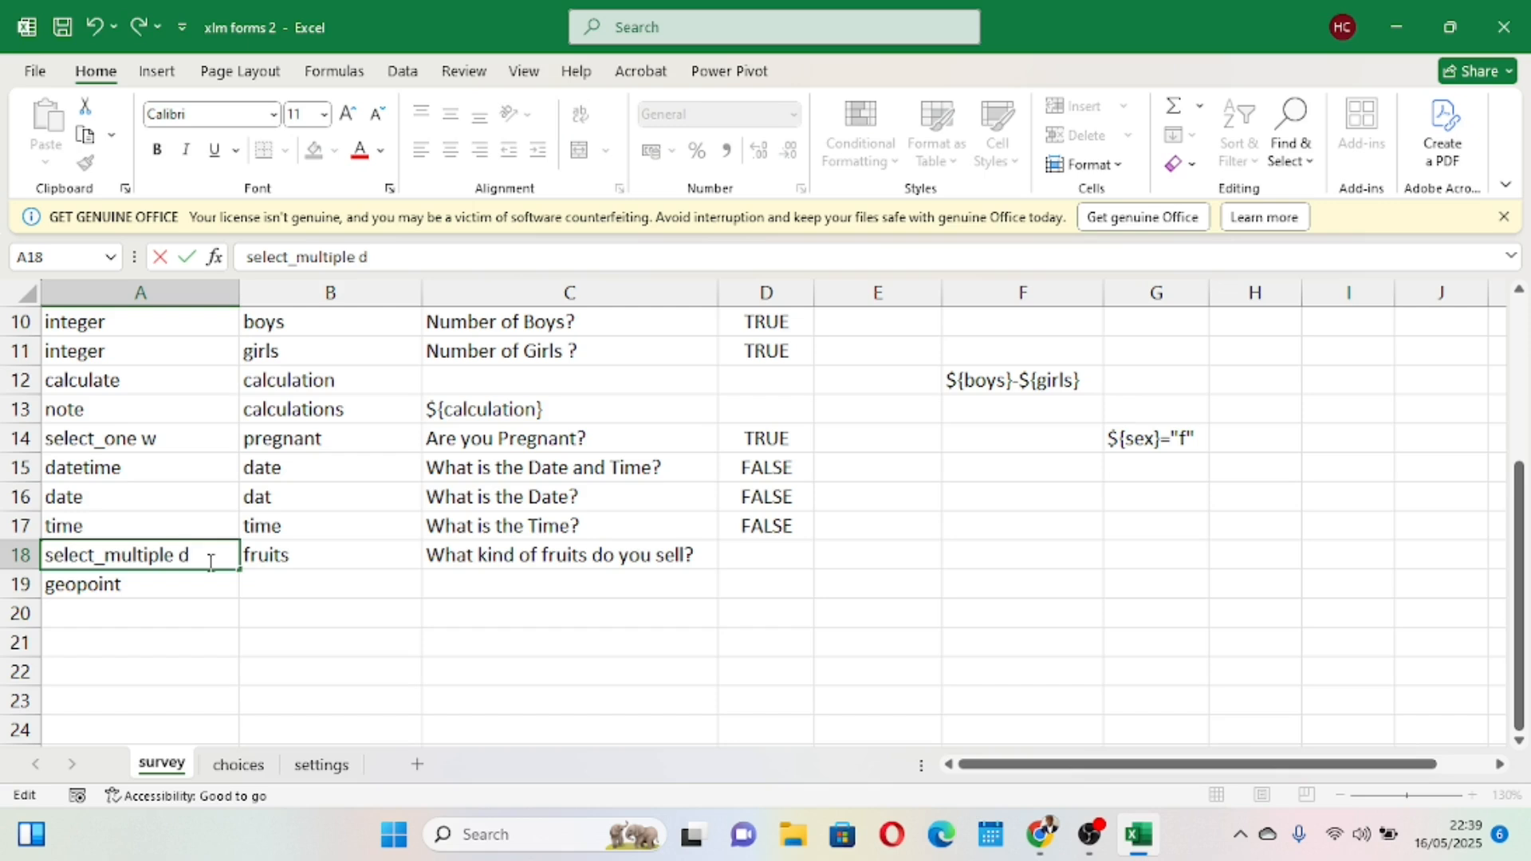
left_click(375, 646)
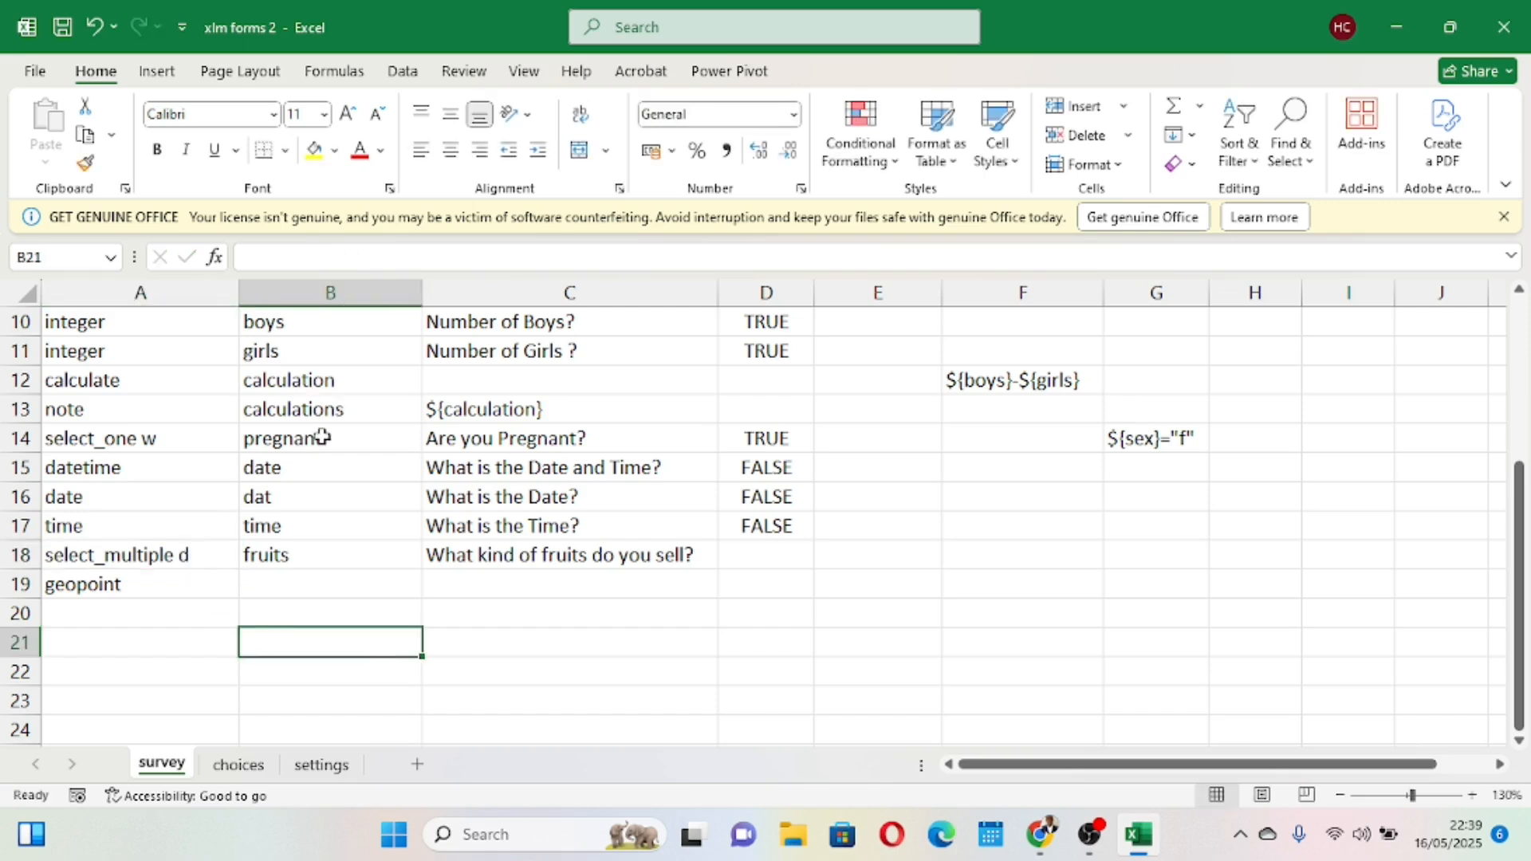
Review the question types in the type column of the survey sheet, from the header to the geopoint row.
scroll(322, 437, "up", 3)
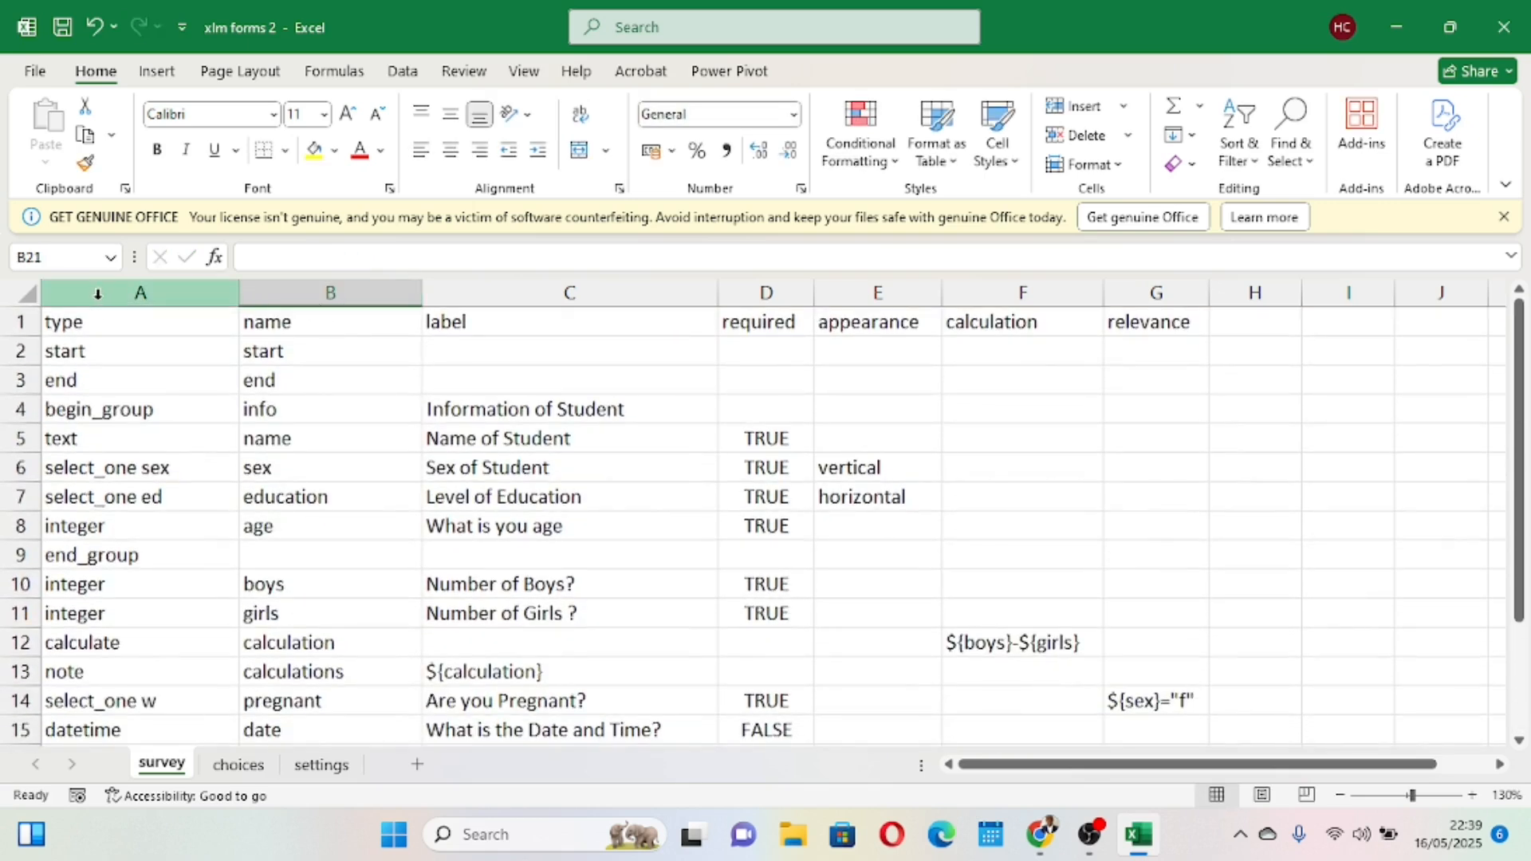
left_click(98, 294)
scroll(170, 623, "down", 3)
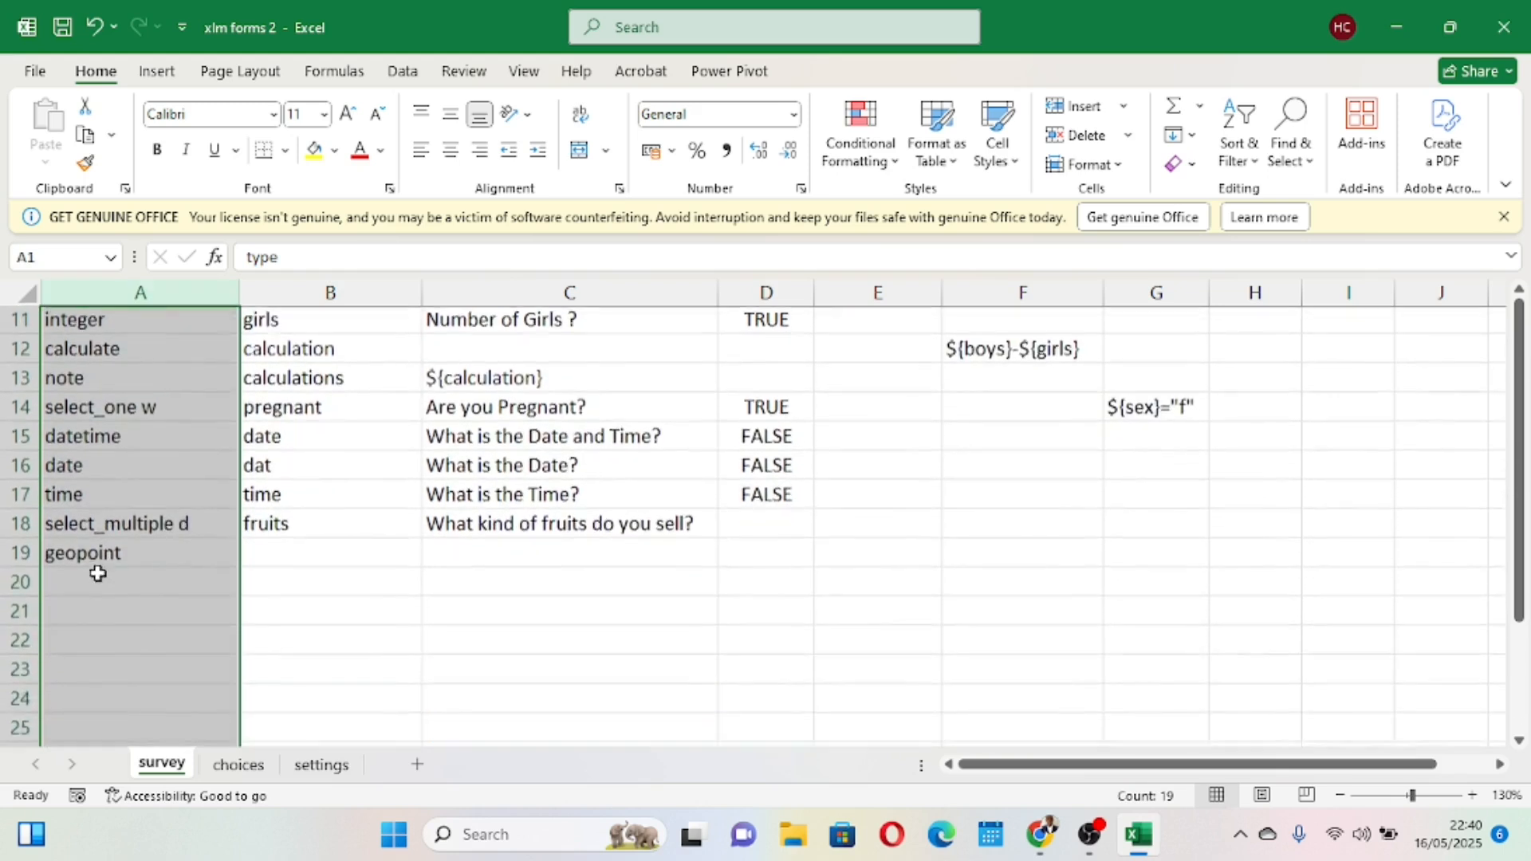
left_click(96, 558)
scroll(96, 559, "up", 1)
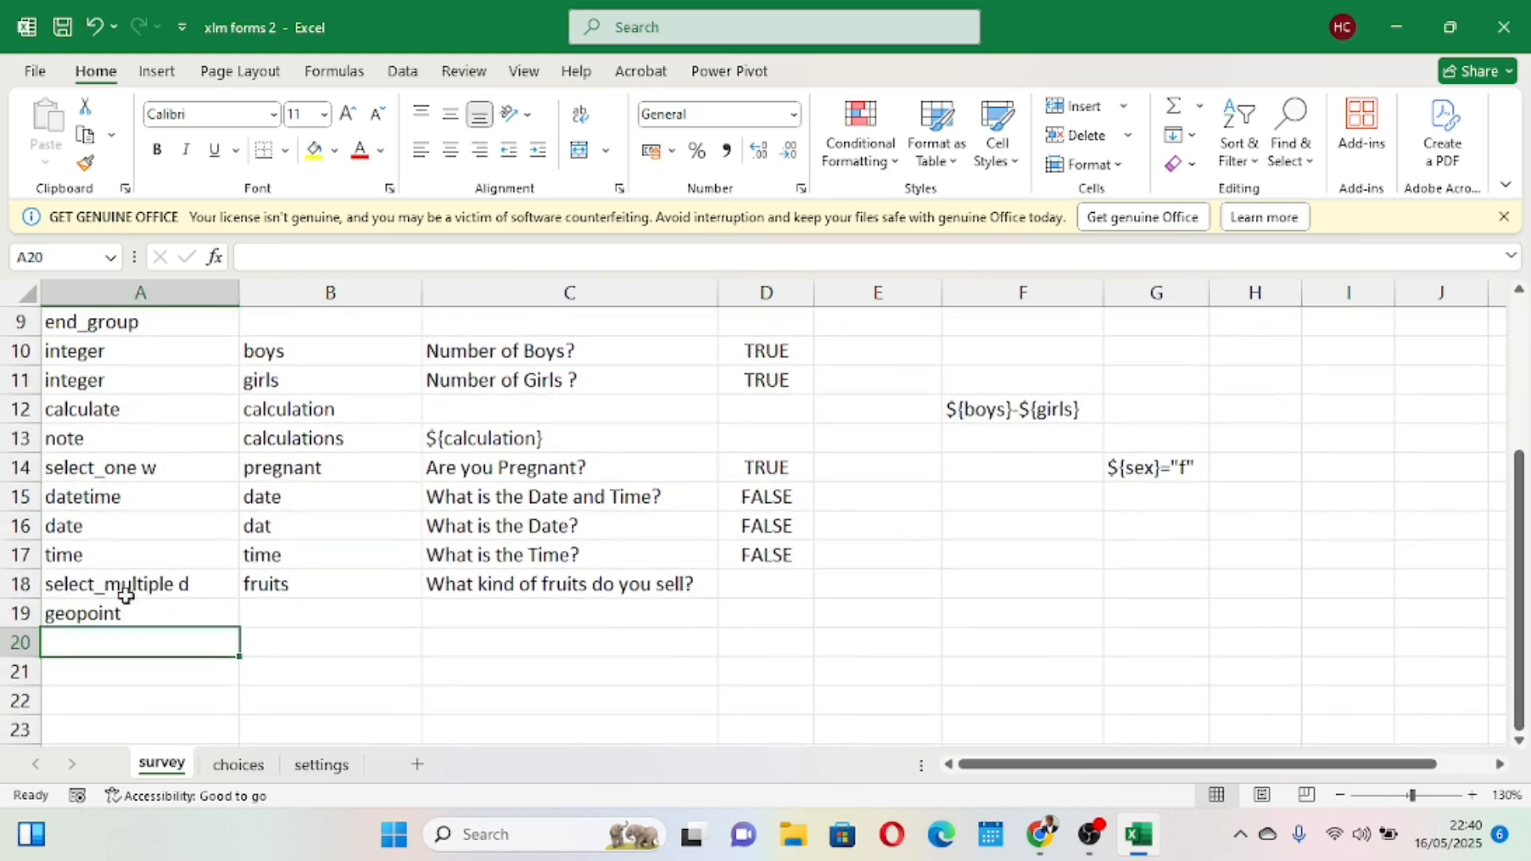
scroll(142, 595, "up", 1)
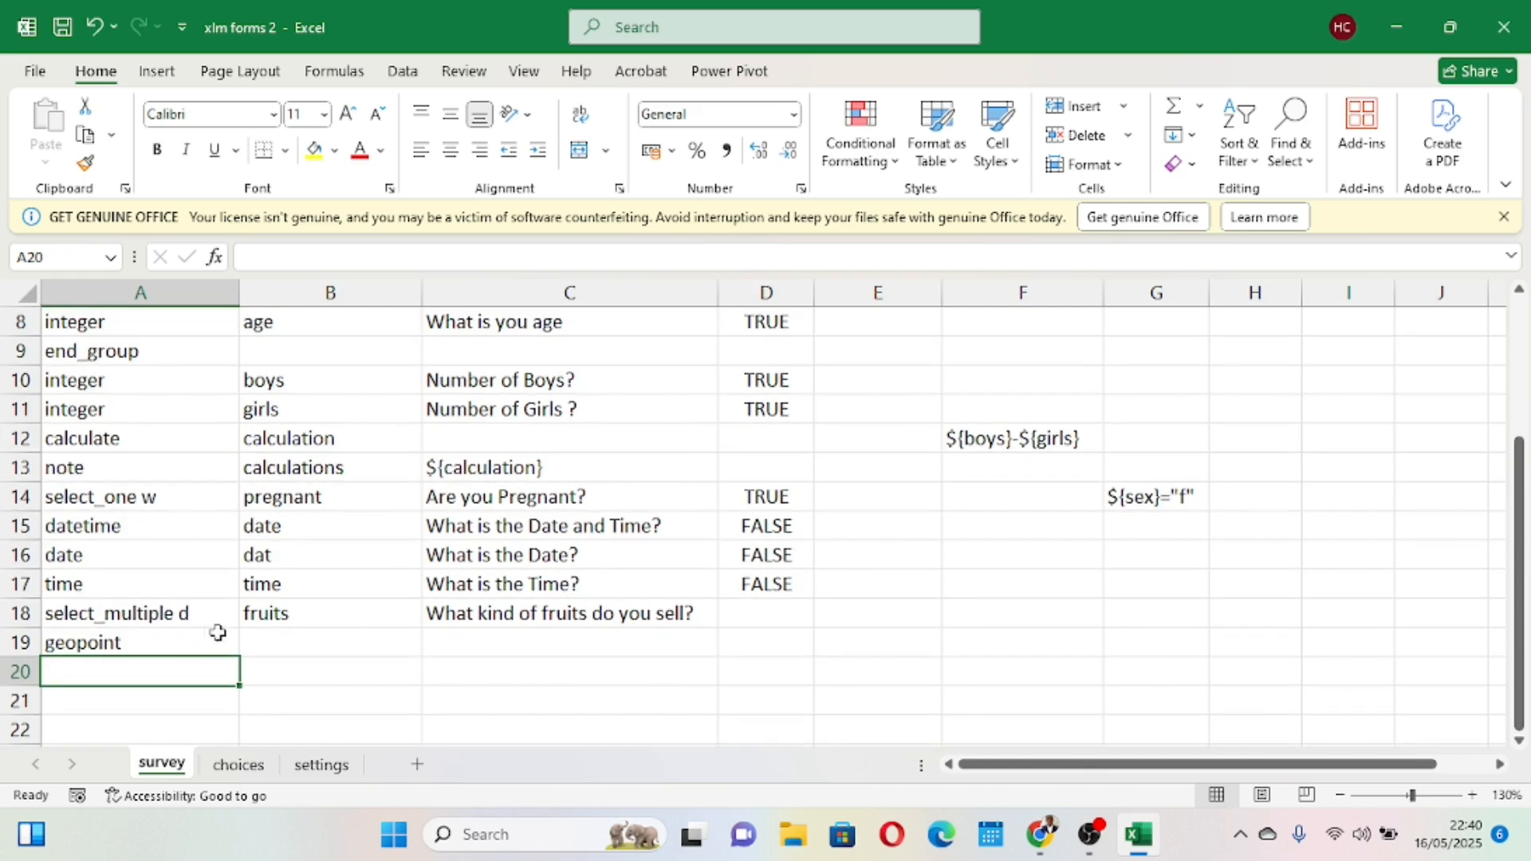
left_click(195, 613)
scroll(206, 619, "up", 3)
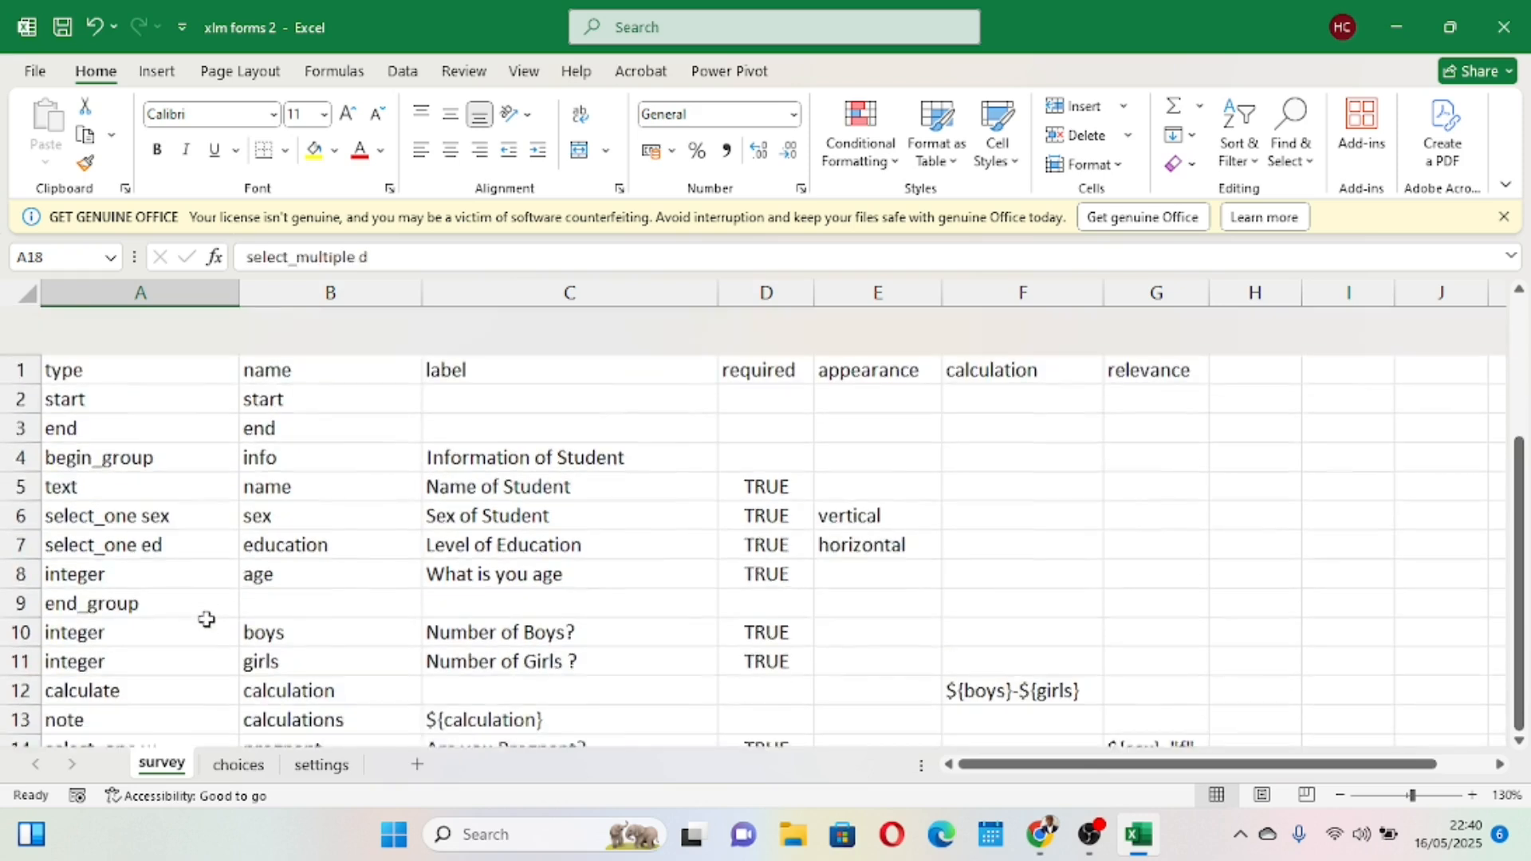
Review the survey sheet's rows from the header down to geopoint, checking the fruits question's type, name and label in row 18.
scroll(346, 512, "down", 1)
scroll(346, 513, "left", 1)
scroll(345, 513, "down", 2)
left_click(313, 580)
scroll(318, 585, "up", 3)
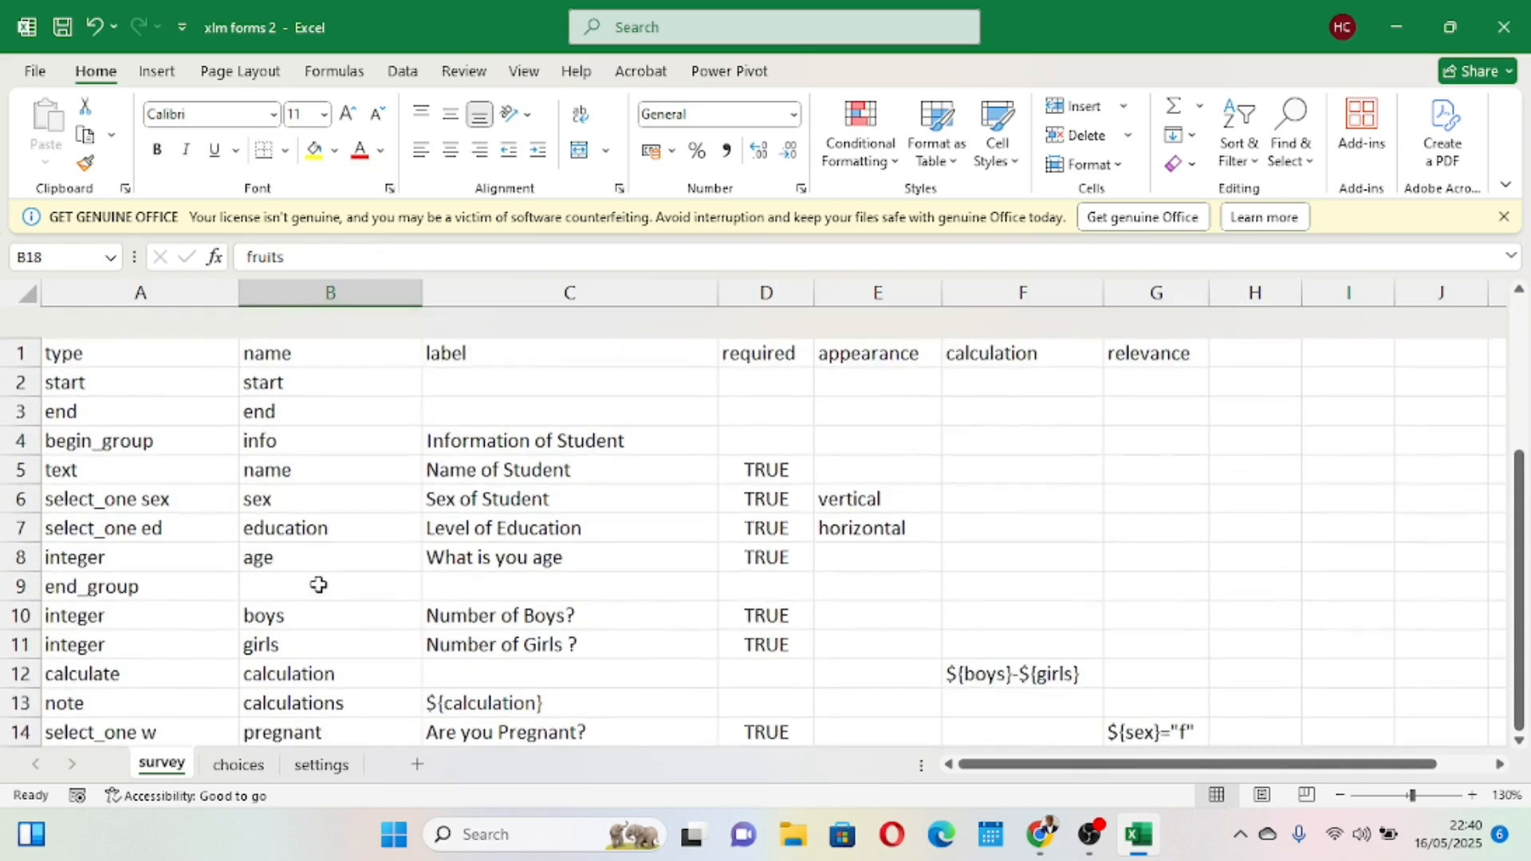
scroll(540, 581, "down", 3)
scroll(540, 580, "right", 1)
scroll(540, 581, "down", 1)
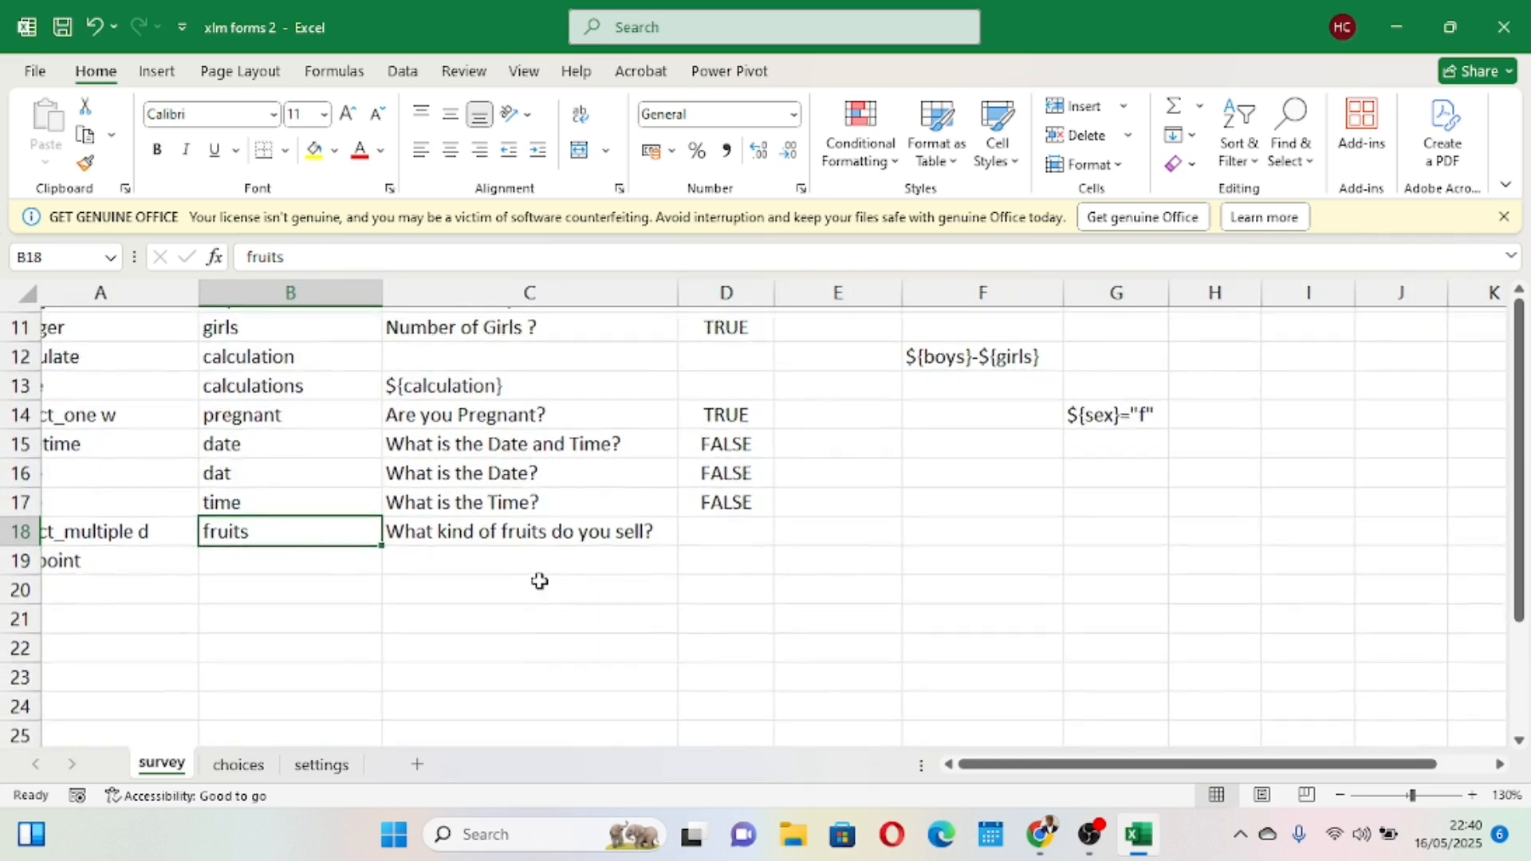
scroll(537, 579, "left", 1)
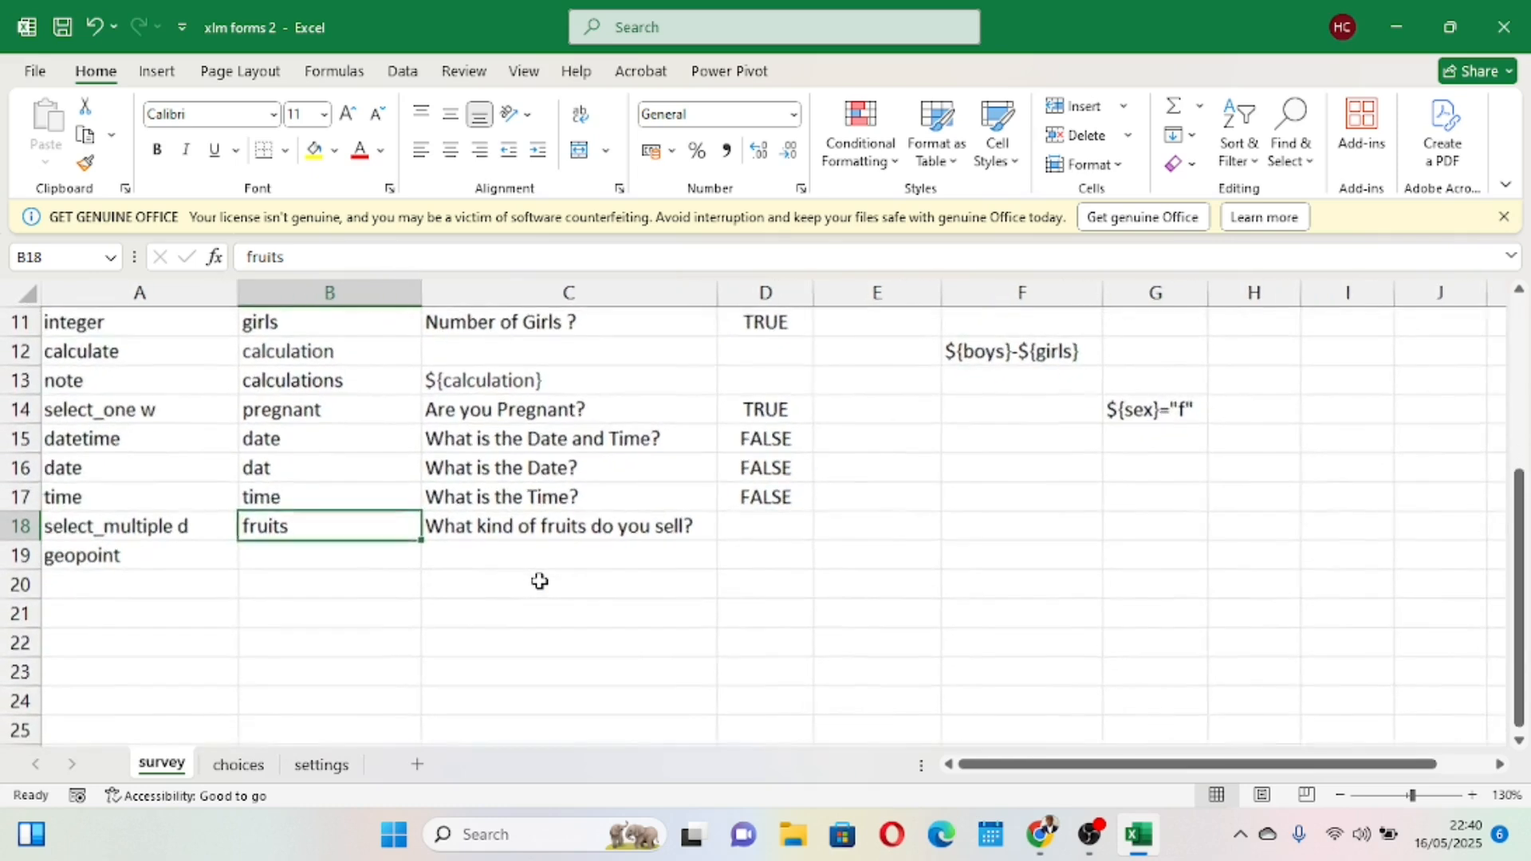
left_click(558, 524)
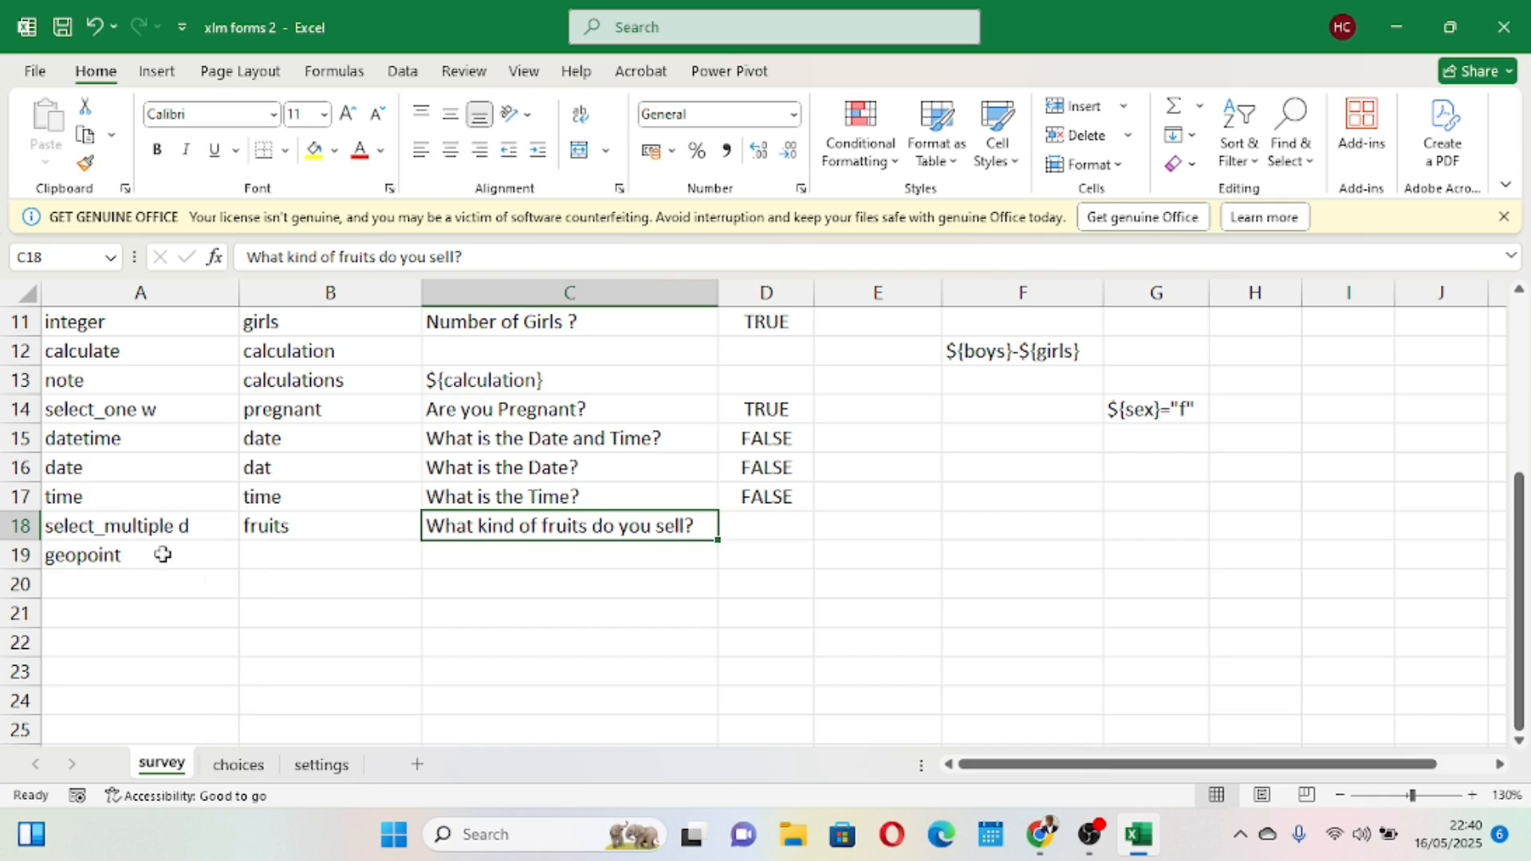
left_click(155, 527)
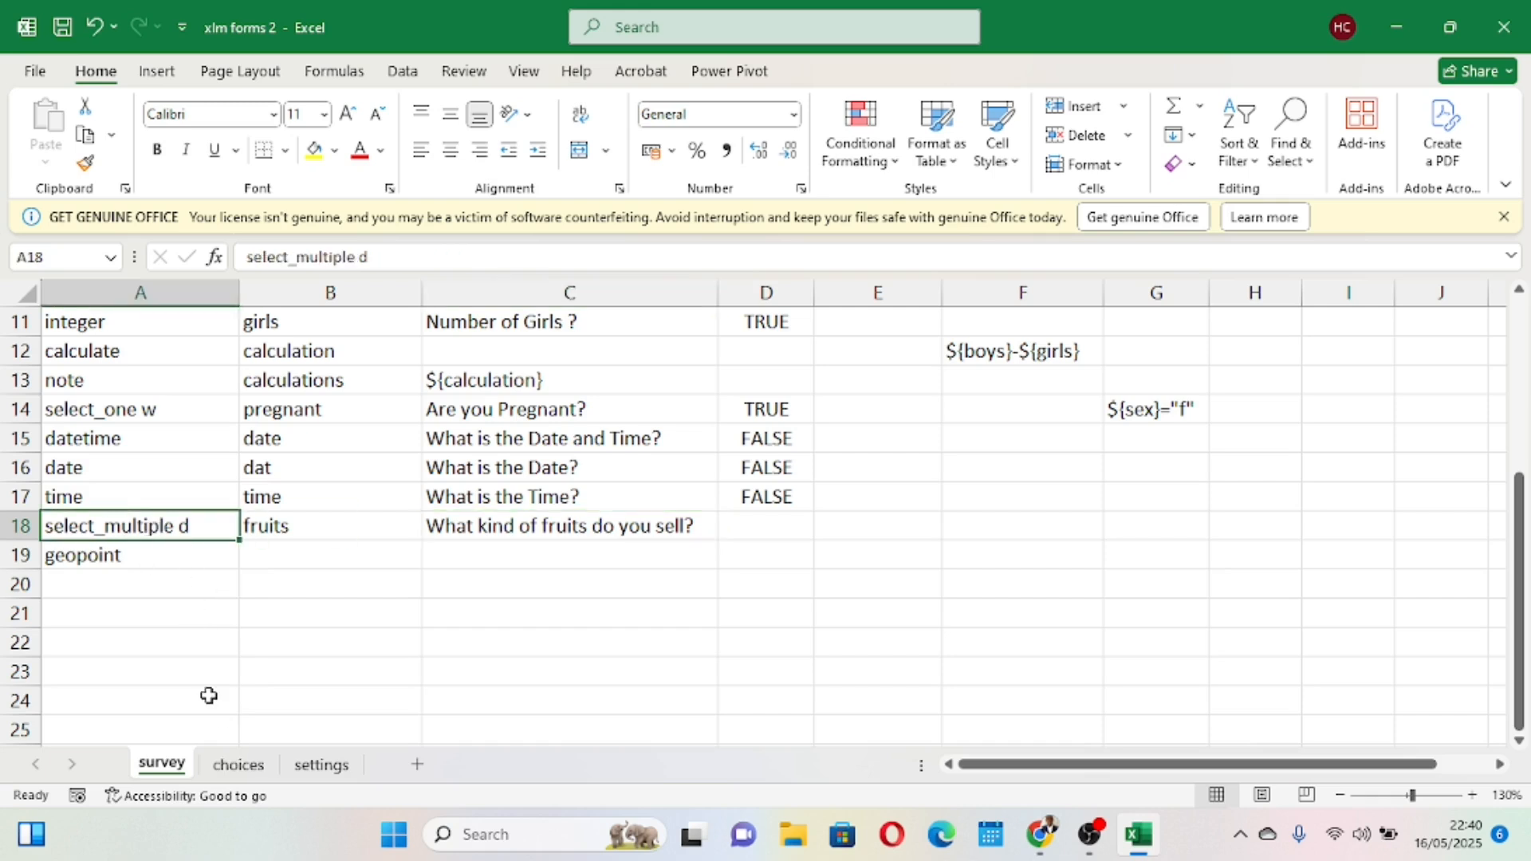
Compare the list_name column on the choices sheet with the type column on the survey sheet for list "d".
left_click(242, 768)
scroll(213, 553, "down", 1, "ctrl")
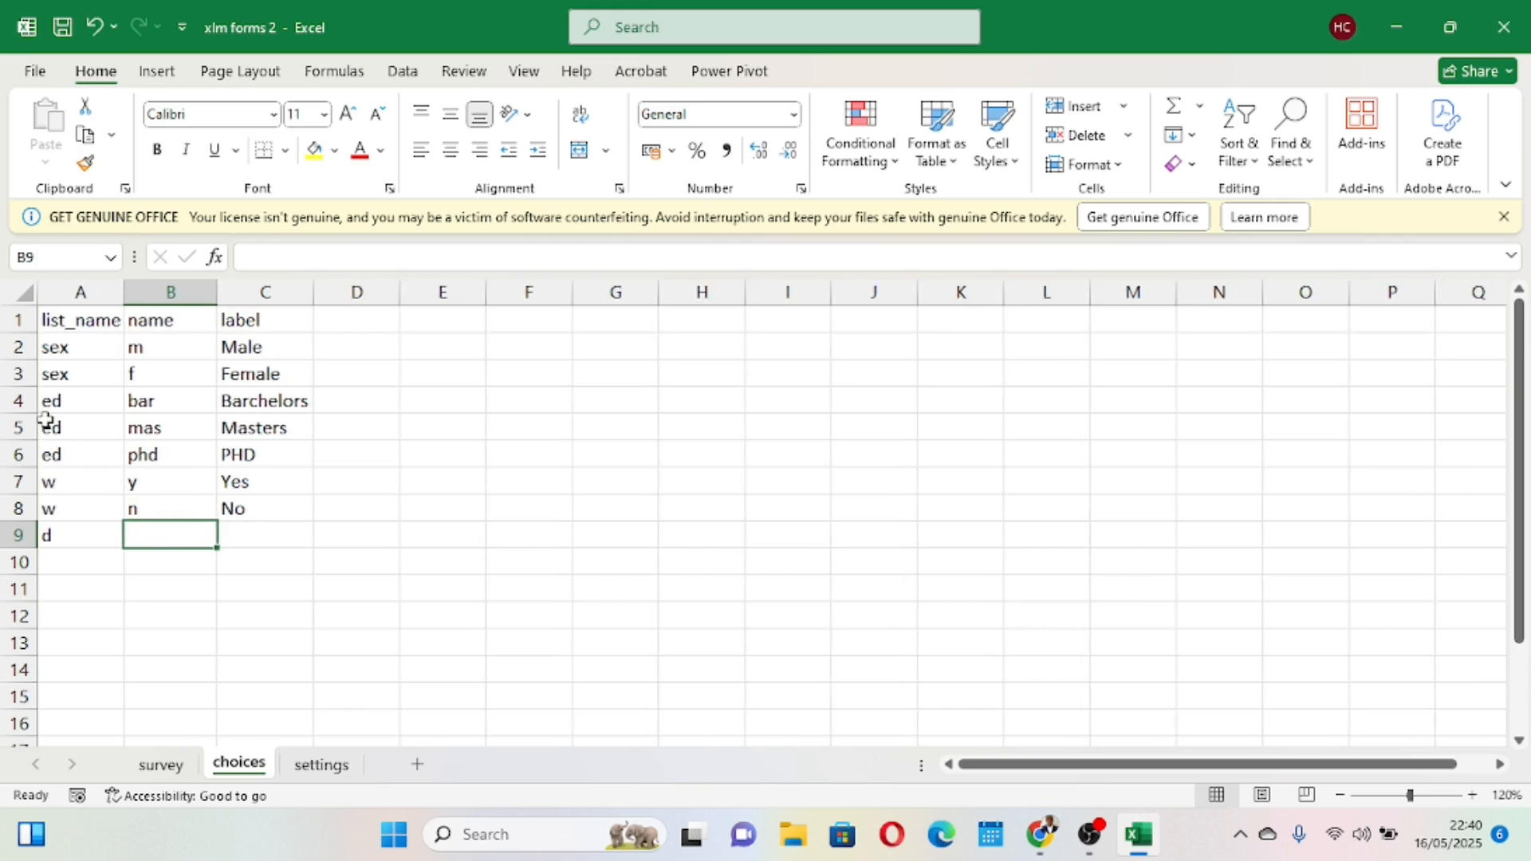
left_click(79, 289)
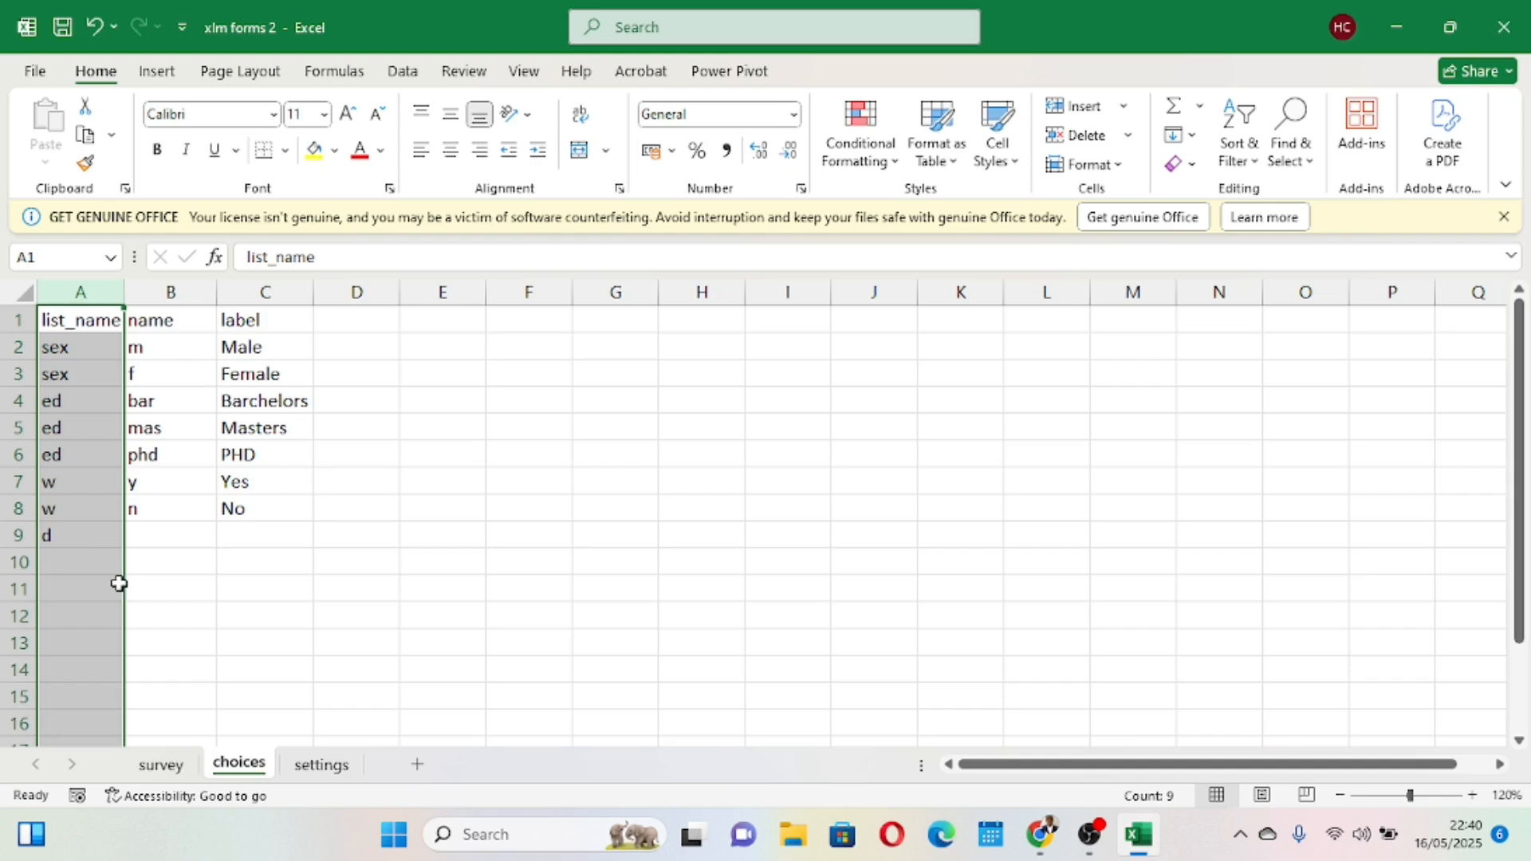
left_click(76, 538)
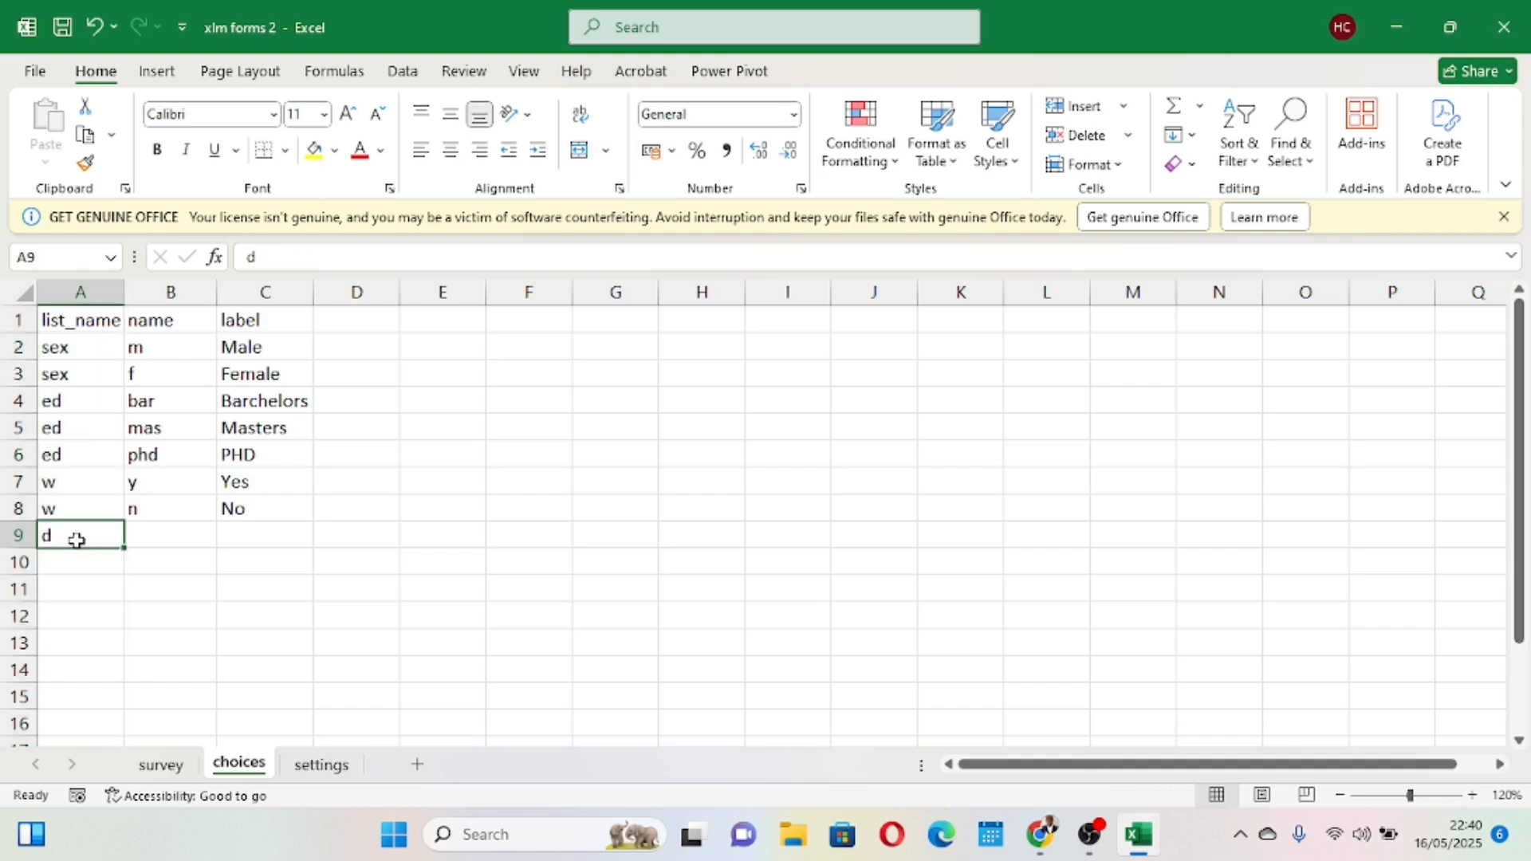
left_click(162, 765)
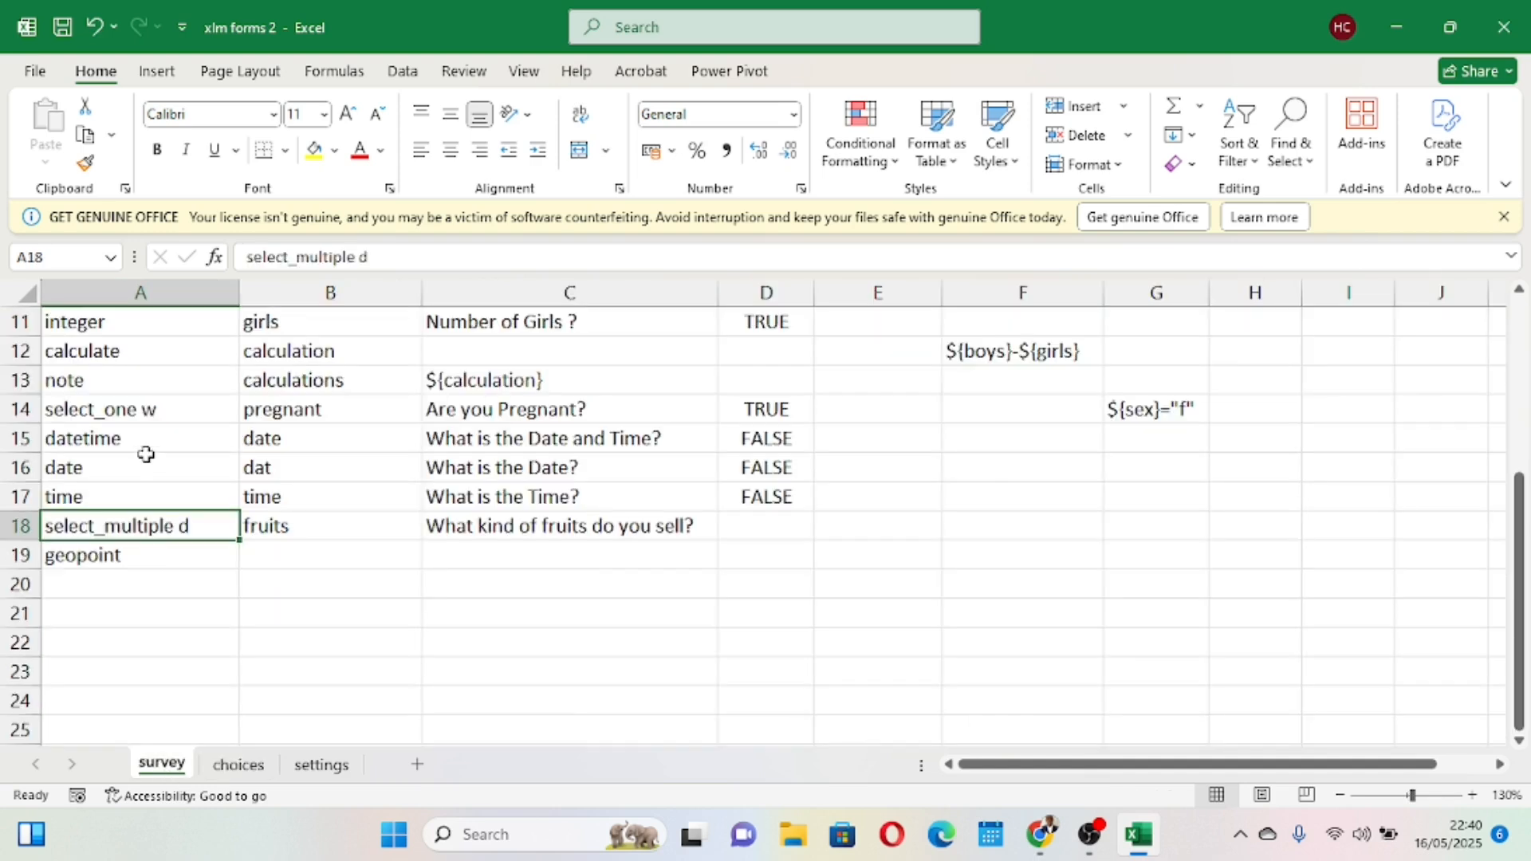
scroll(147, 438, "up", 4)
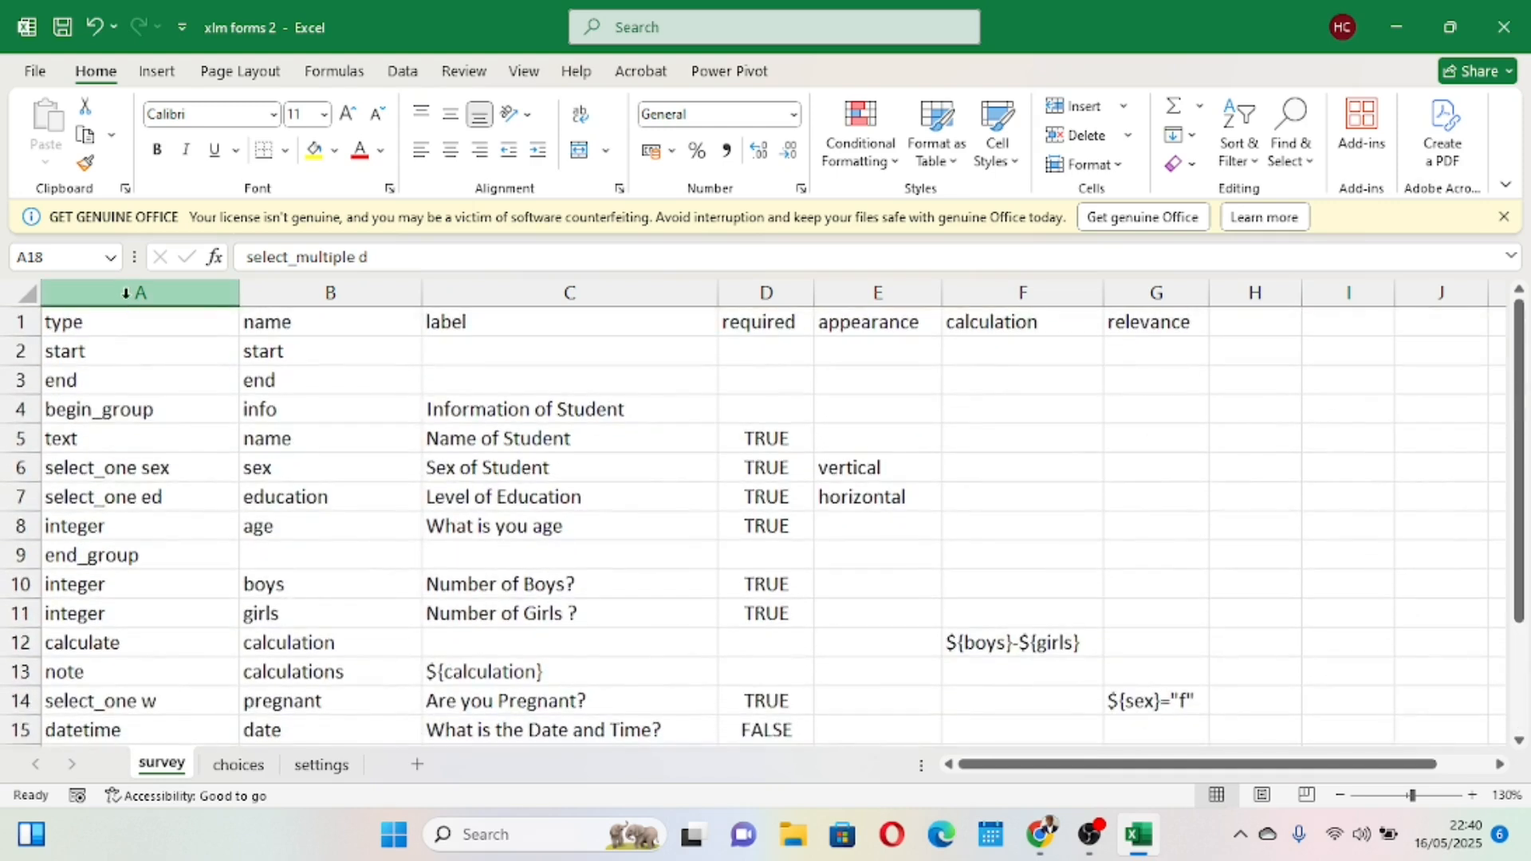
left_click(125, 295)
scroll(187, 569, "down", 3)
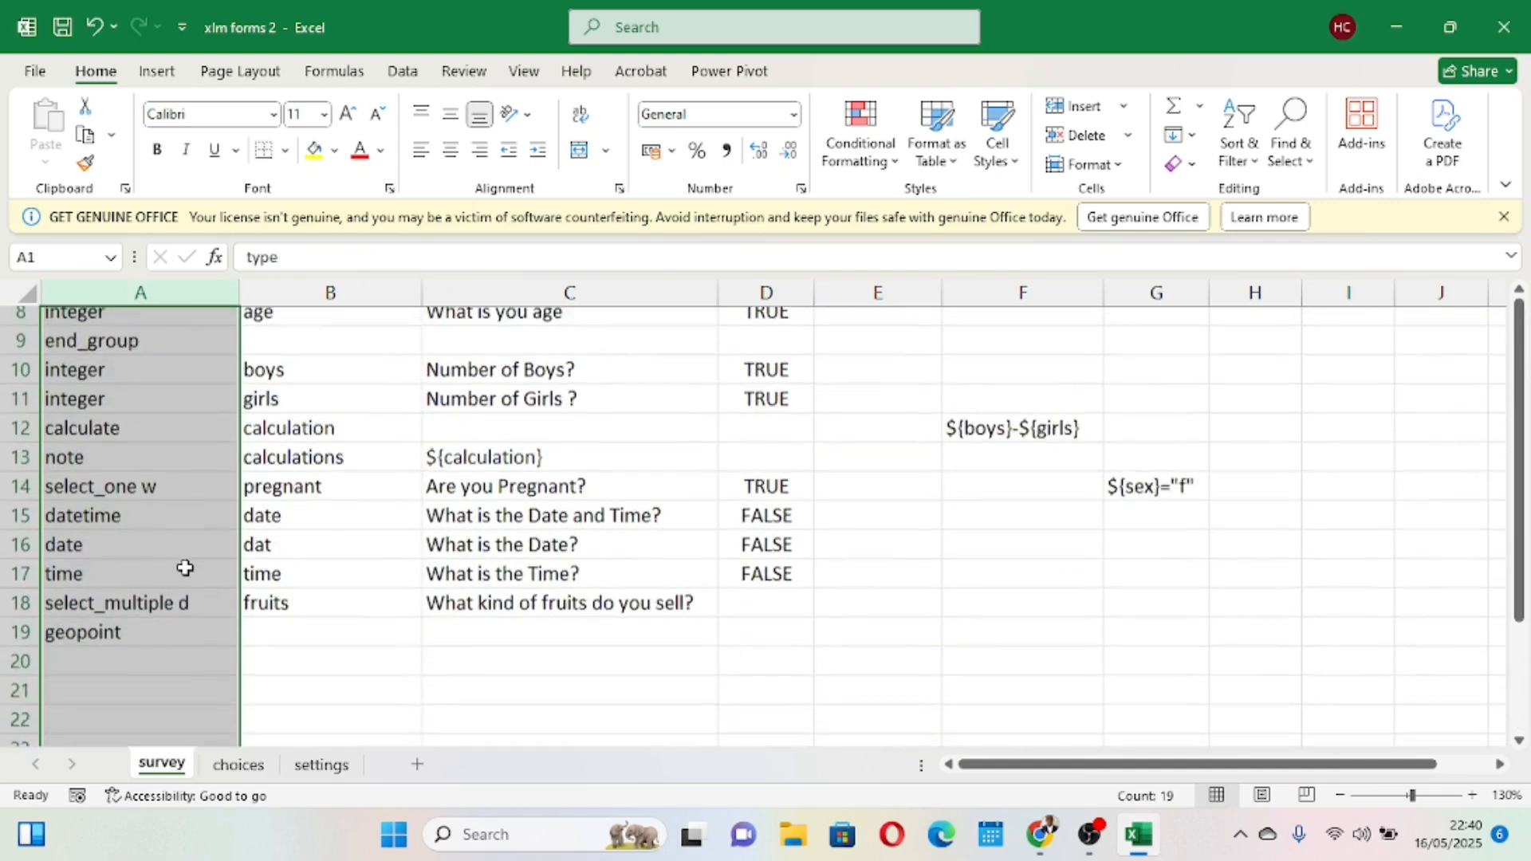
left_click(185, 567)
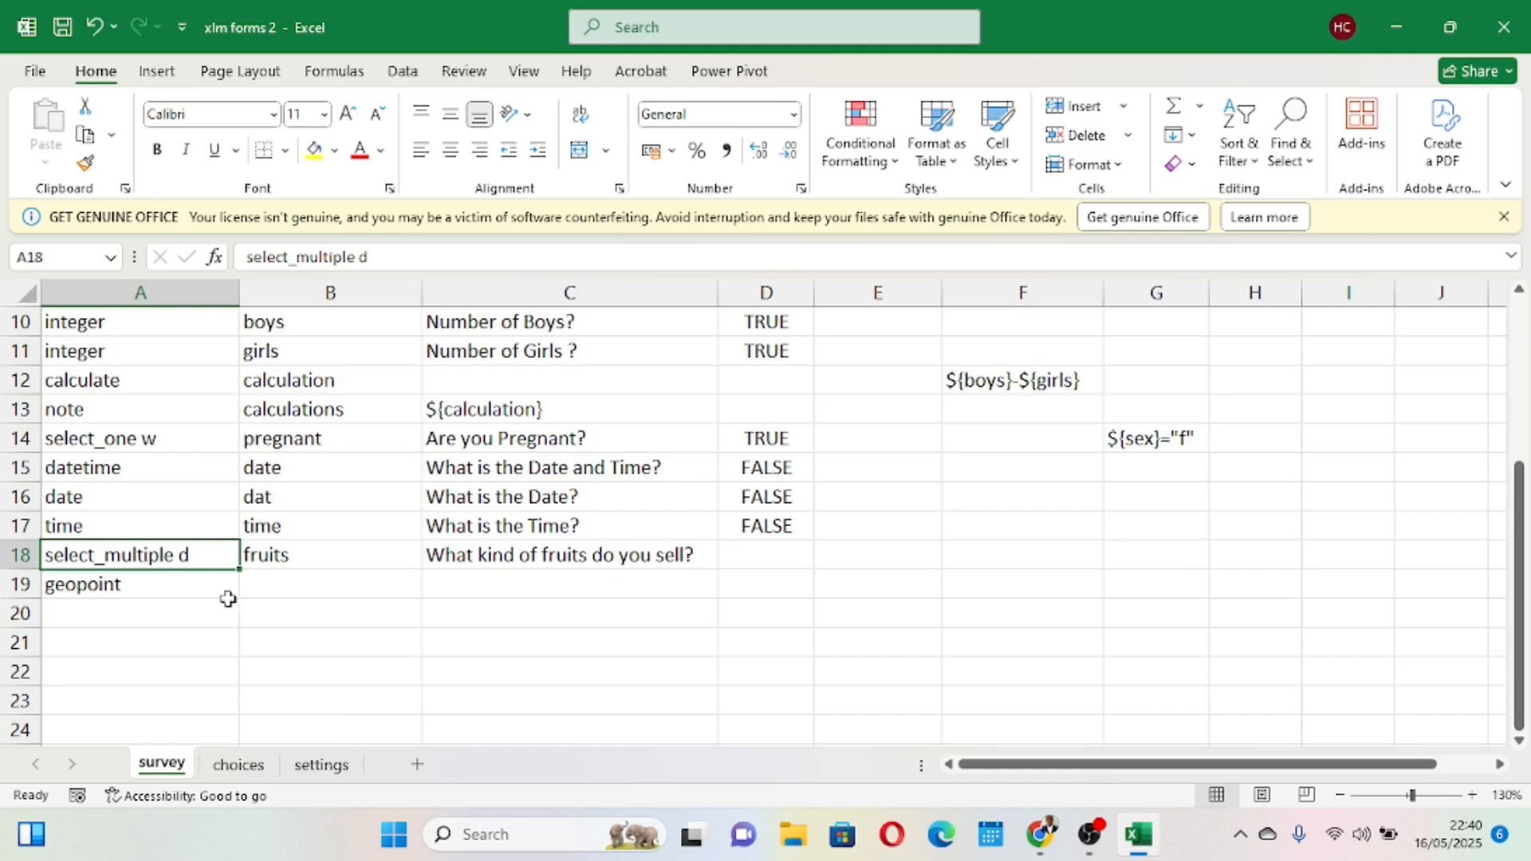
Complete row 9 of the choices sheet for list "d" with name "o" and label "Orange".
left_click(238, 764)
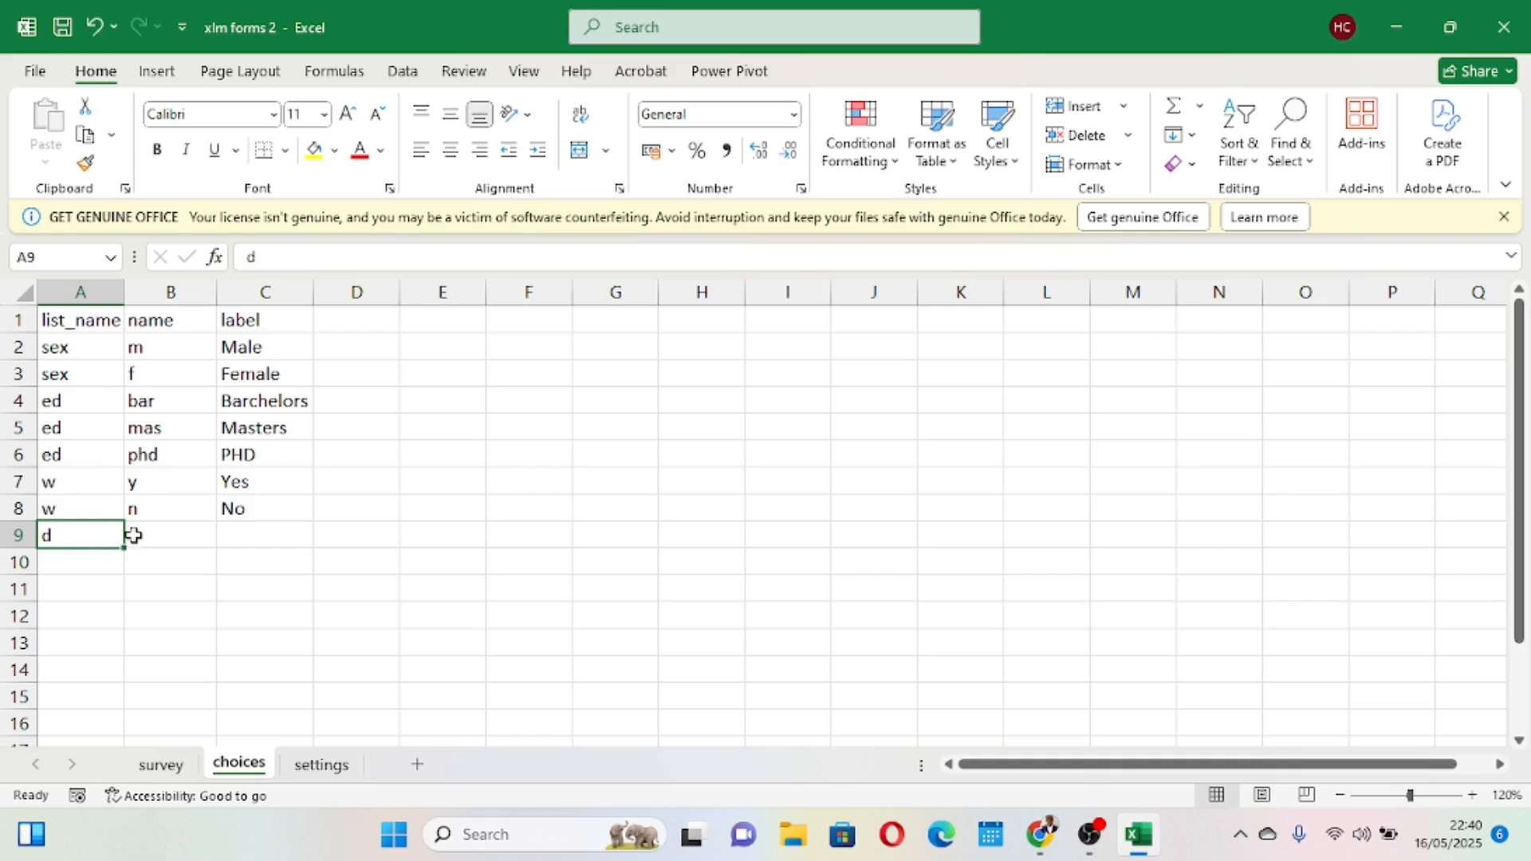
left_click(159, 531)
type("o")
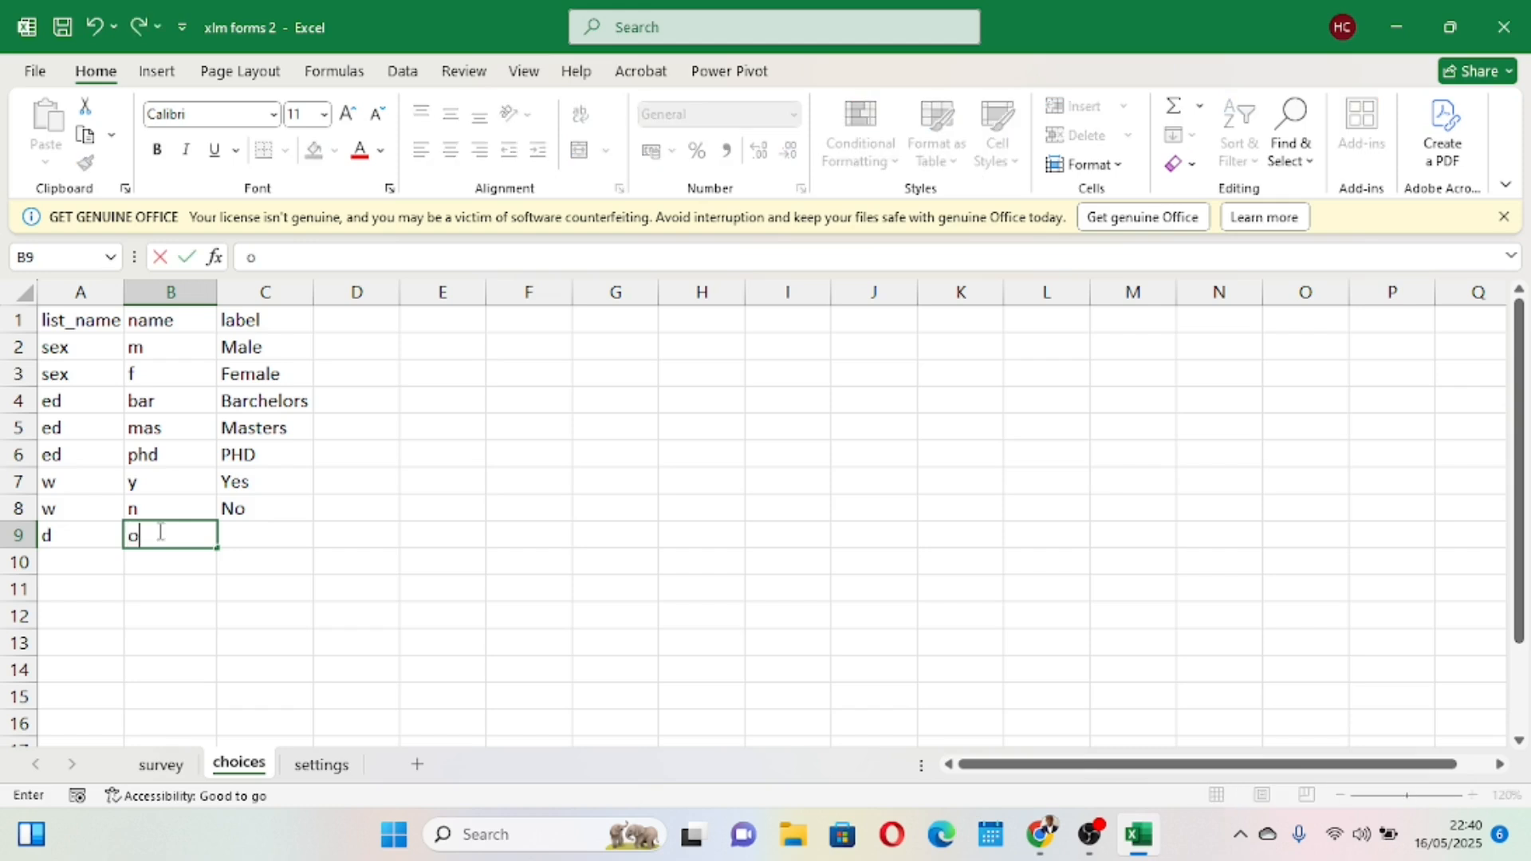
left_click(239, 537)
type("Orange")
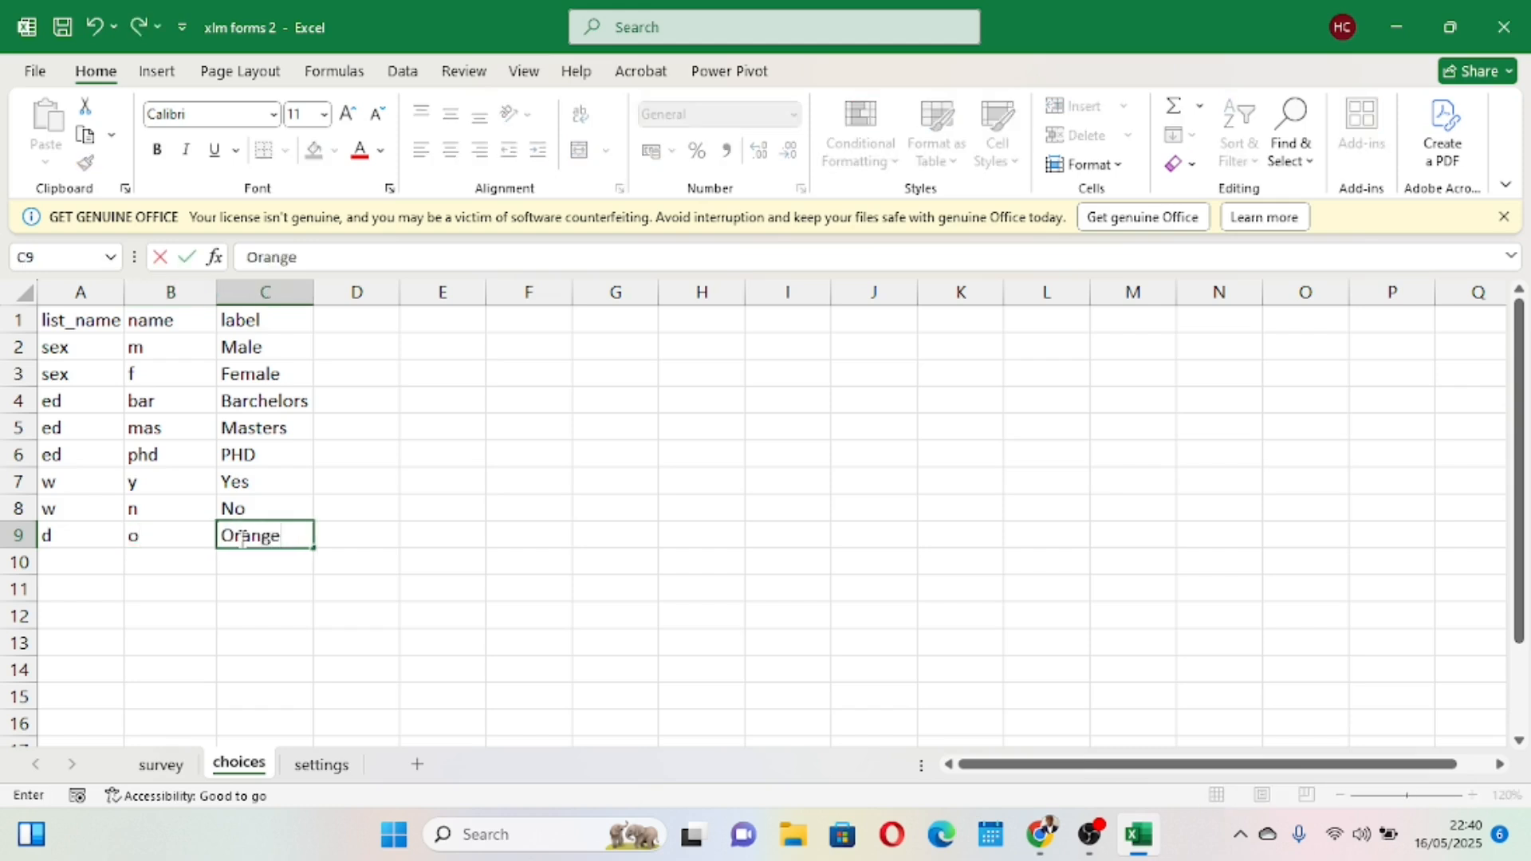
Add a choice to list "d" in row 10 with name "a" and label "Apple".
left_click(75, 563)
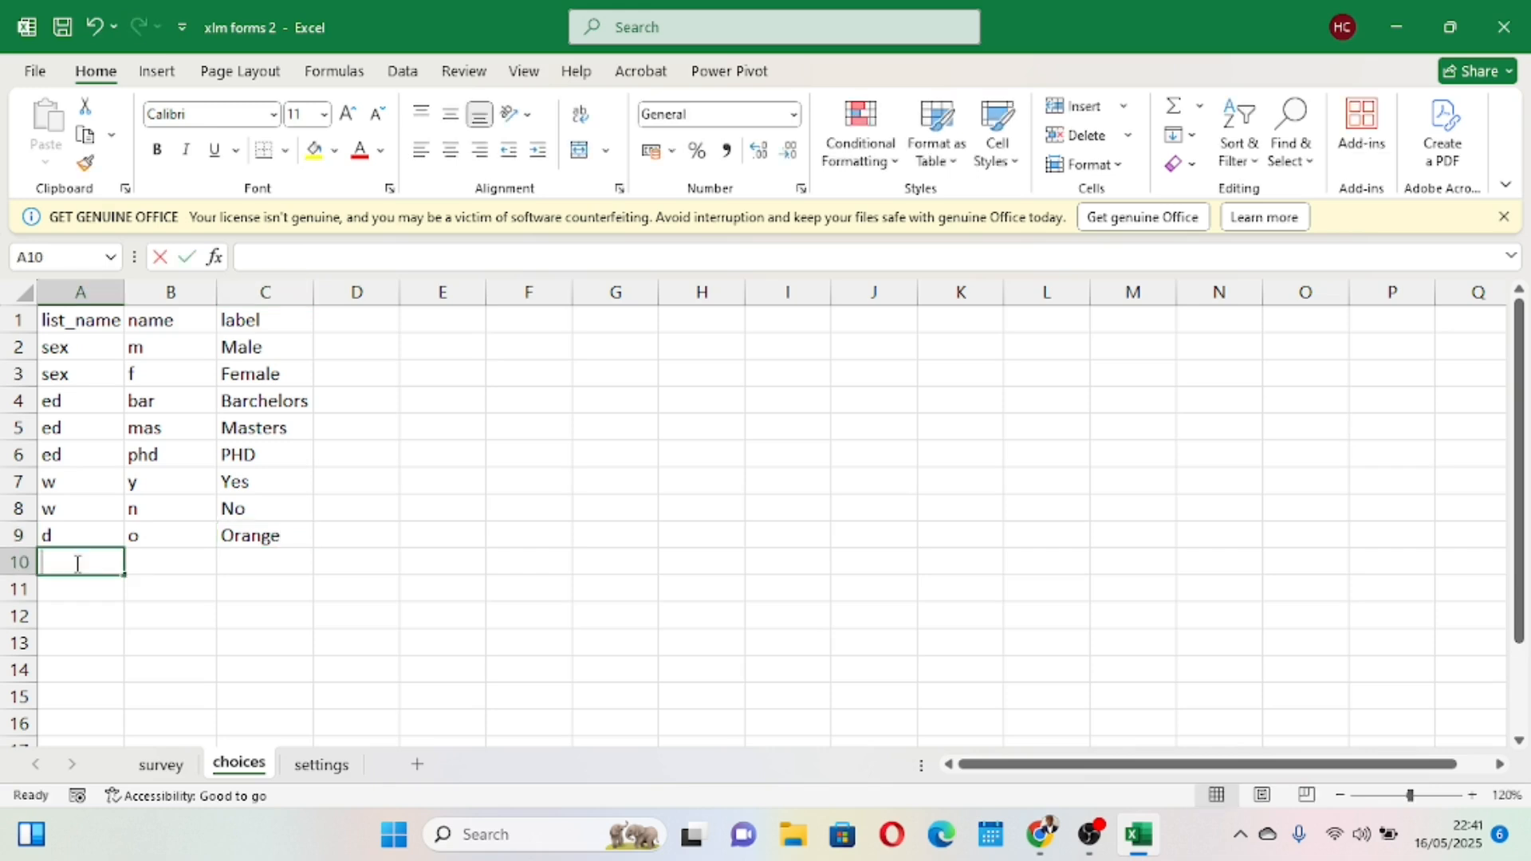
type("d")
left_click(177, 561)
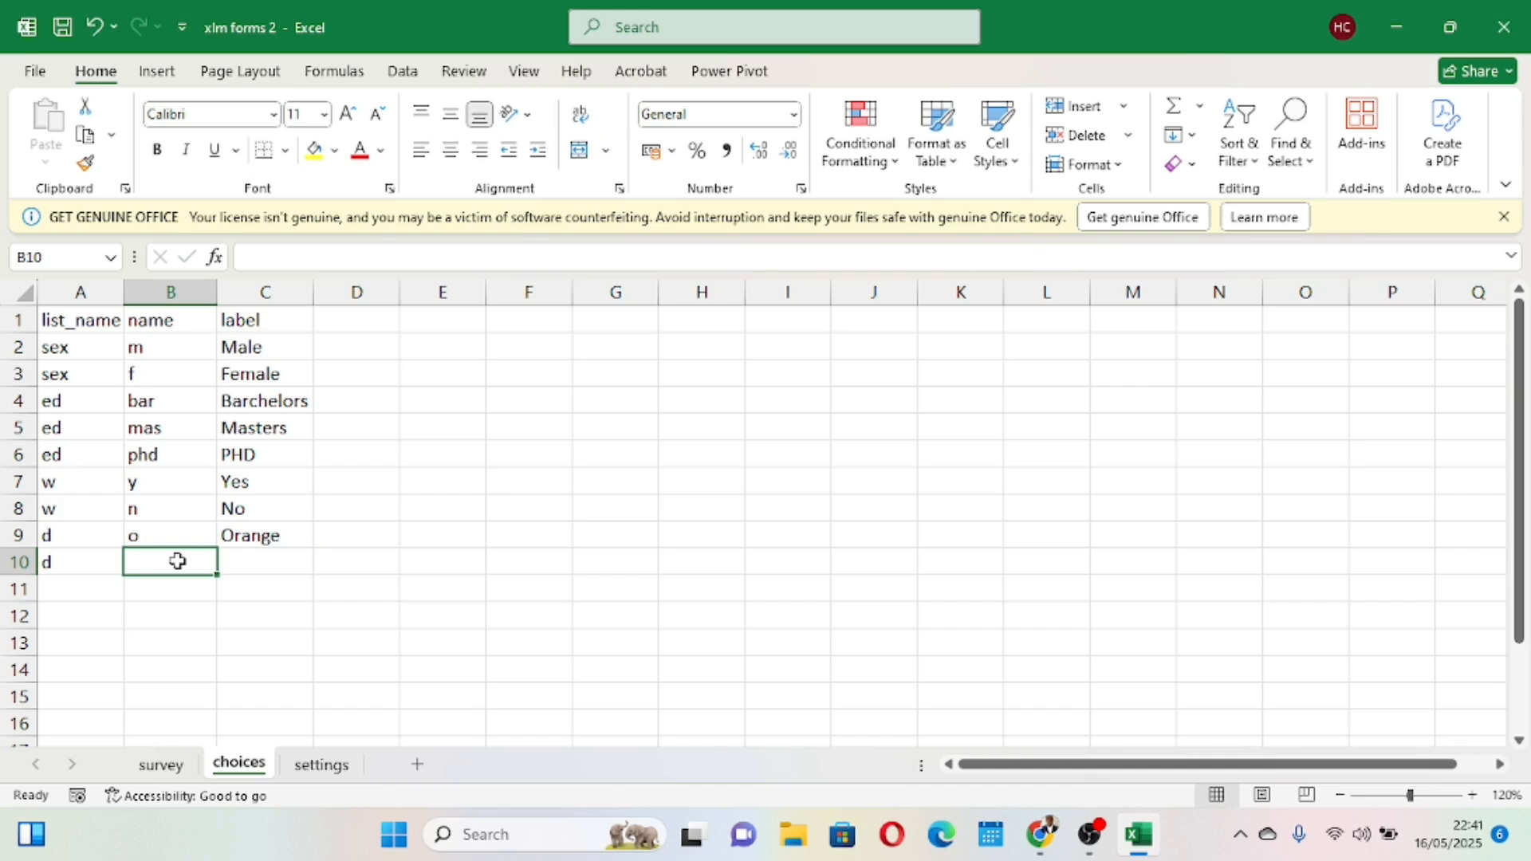
type("a")
left_click(267, 557)
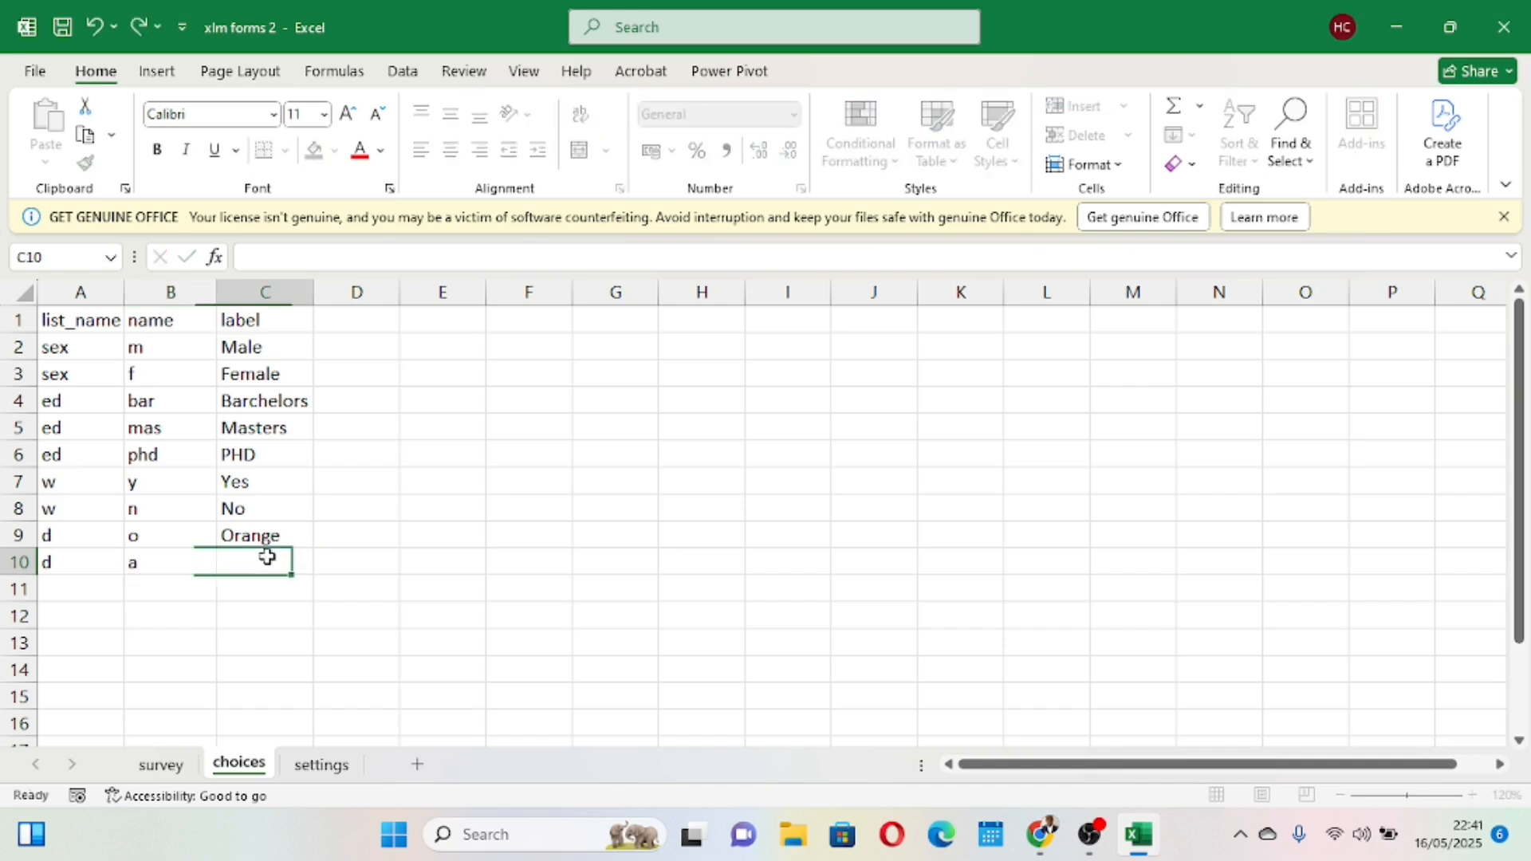
type("Apple")
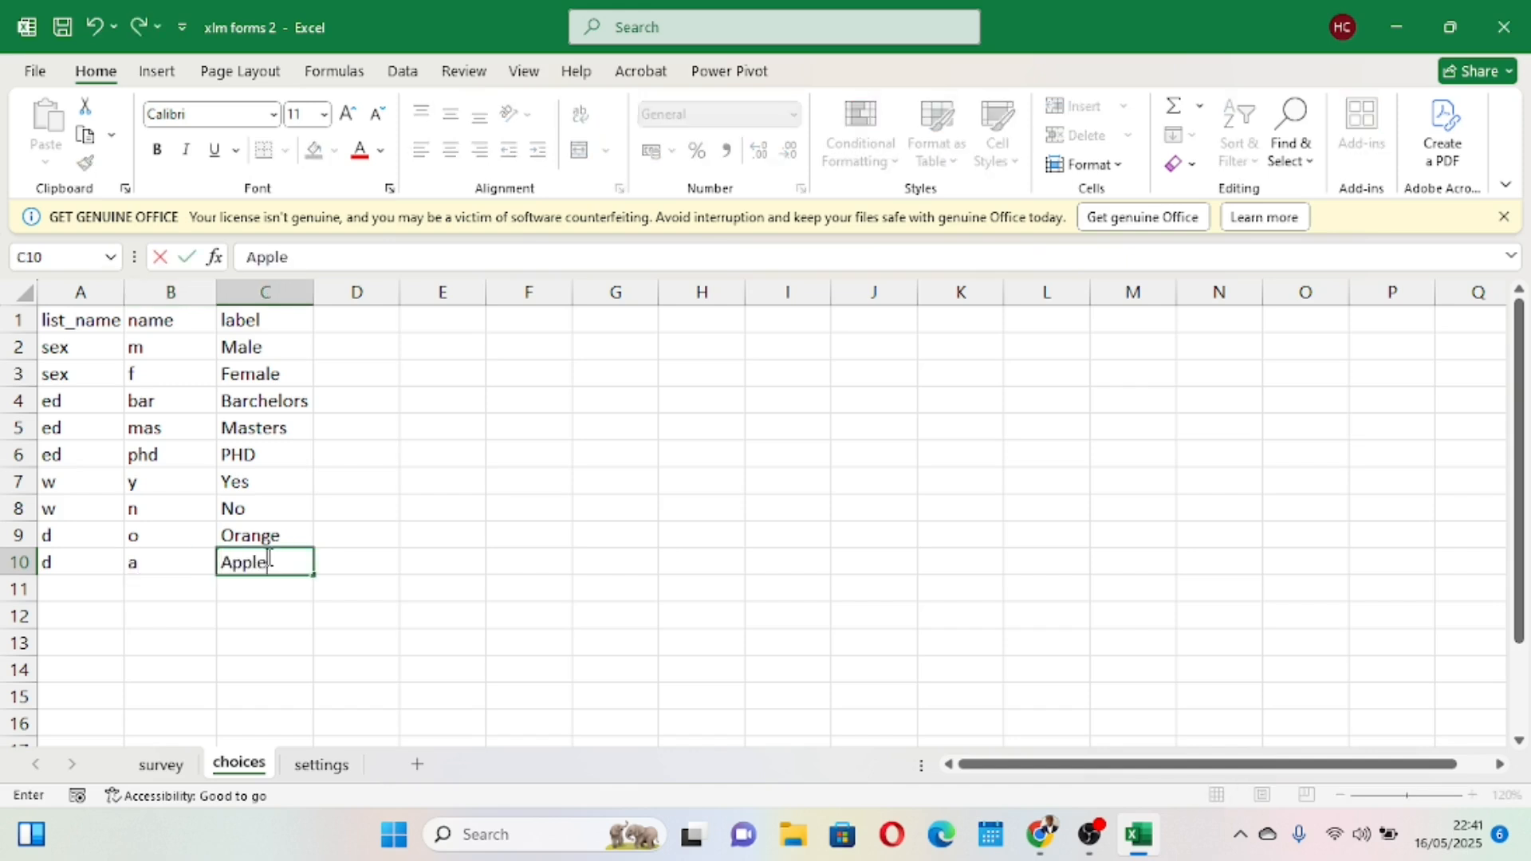
Add a choice to list "d" in row 11 with name "b" and label "Bannana", and save the workbook.
left_click(70, 587)
type("d")
left_click(152, 582)
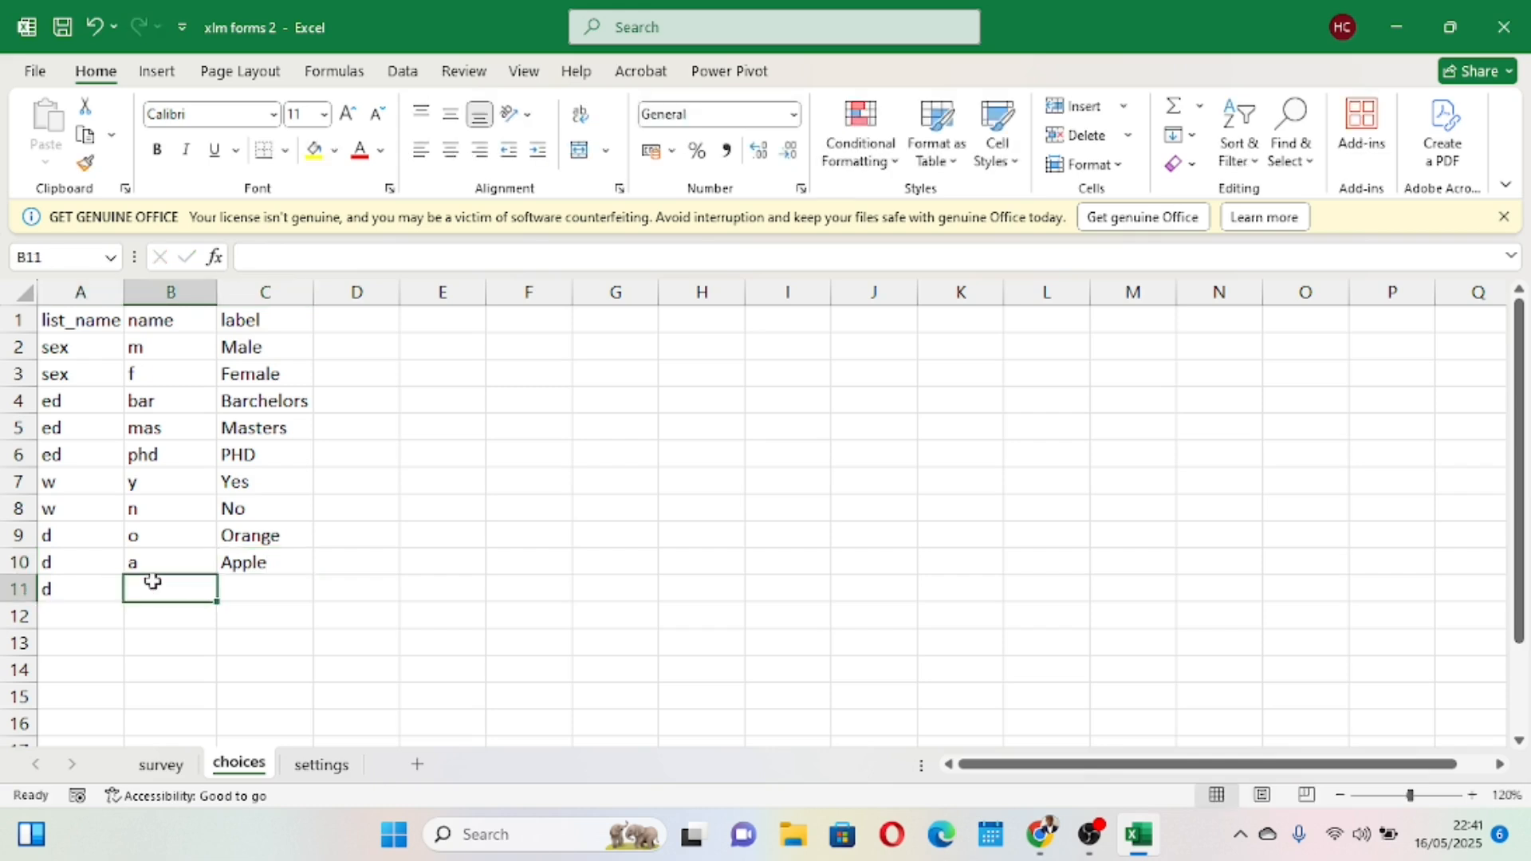
type("b")
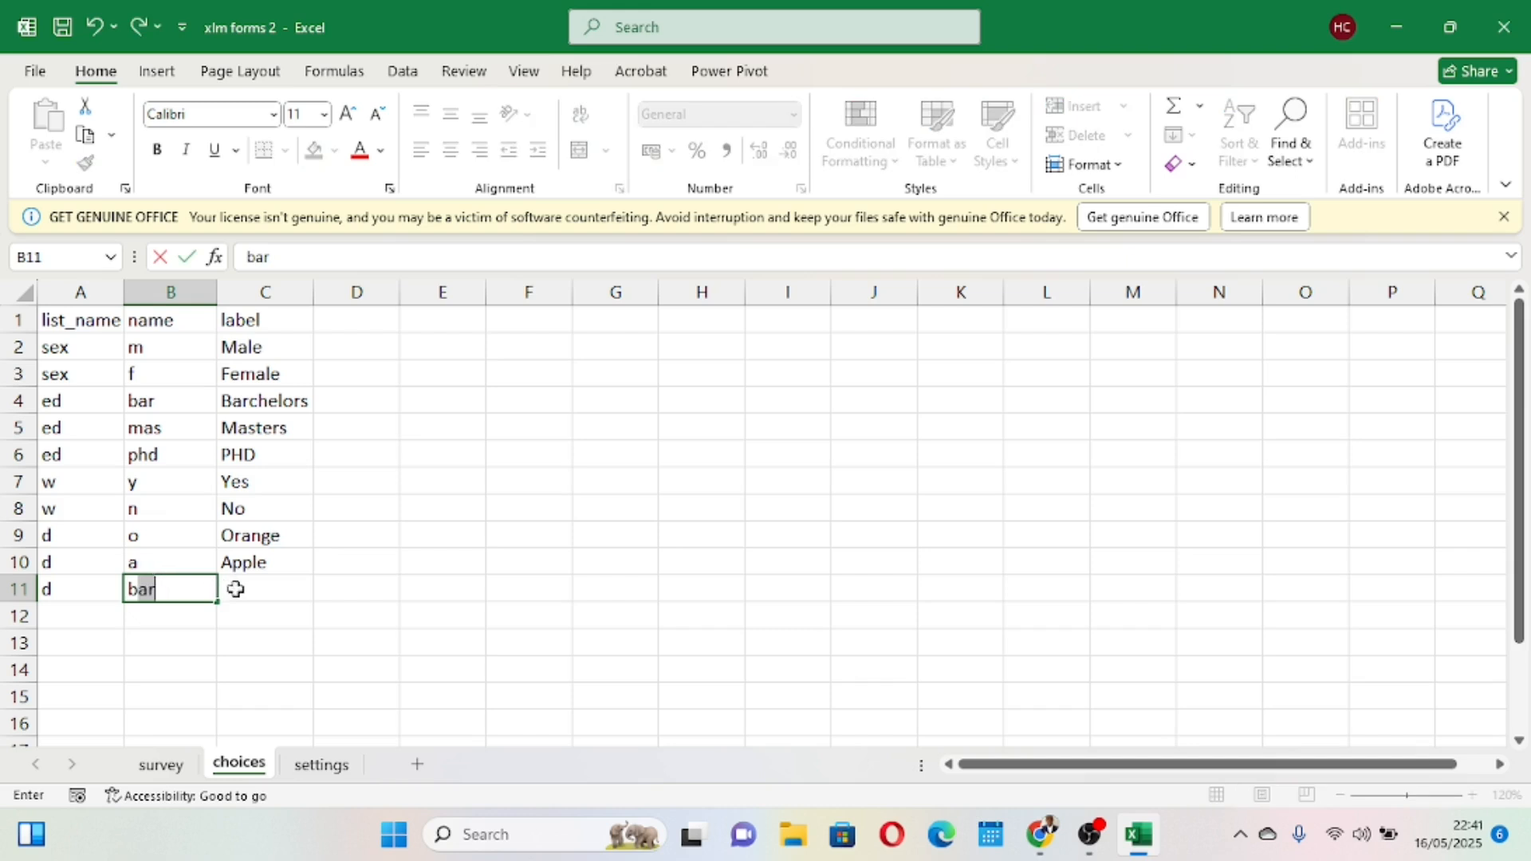
key("BackSpace")
double_click(264, 591)
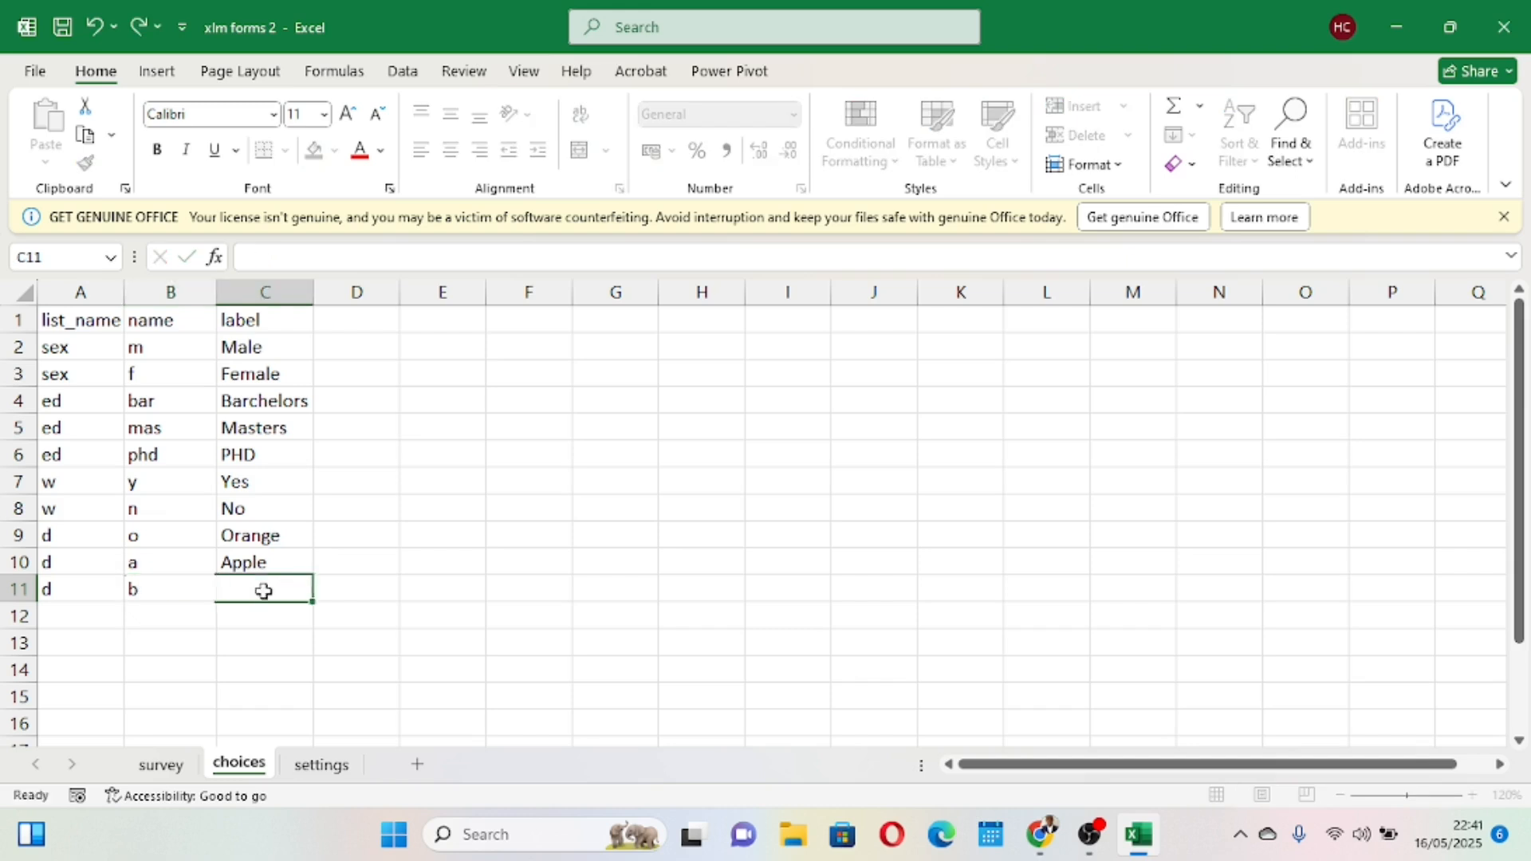
type("Ban")
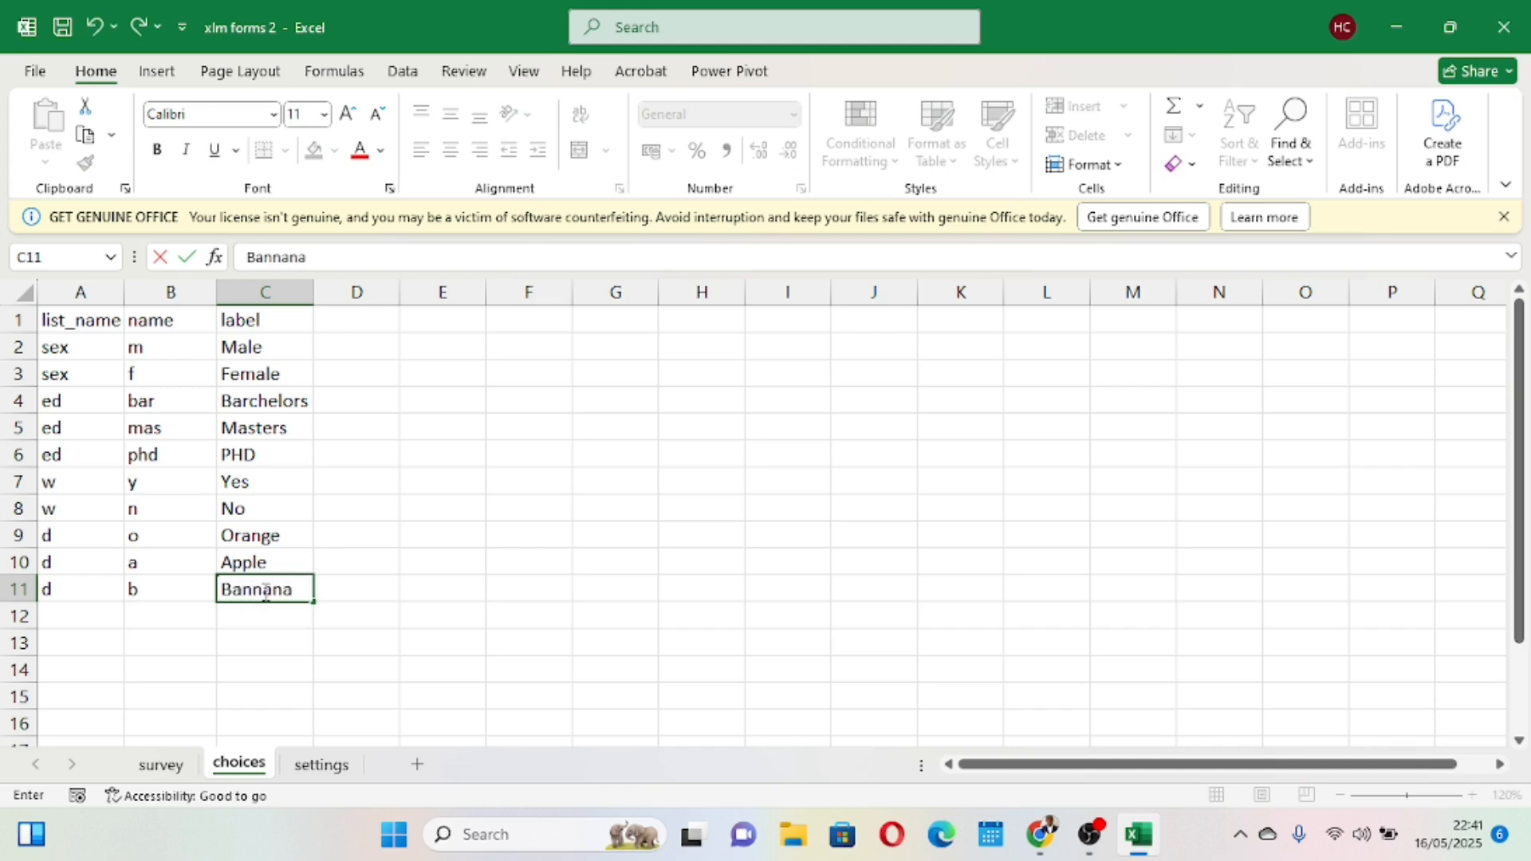
type("nana")
left_click(422, 609)
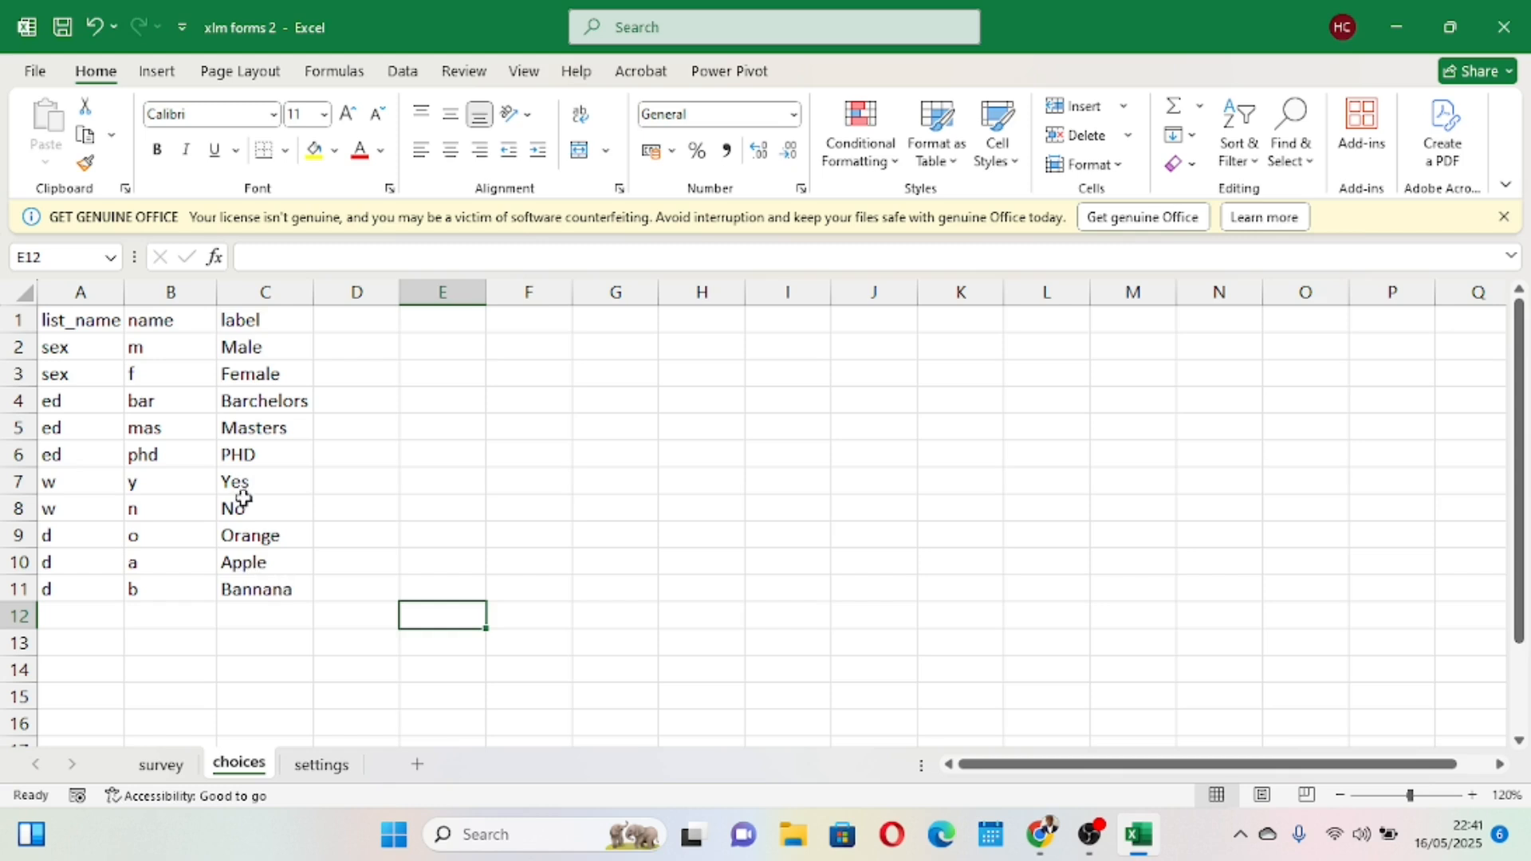
left_click(62, 27)
Add a choice to list "d" in row 12 with name "v" and label "Vegetable".
left_click(85, 615)
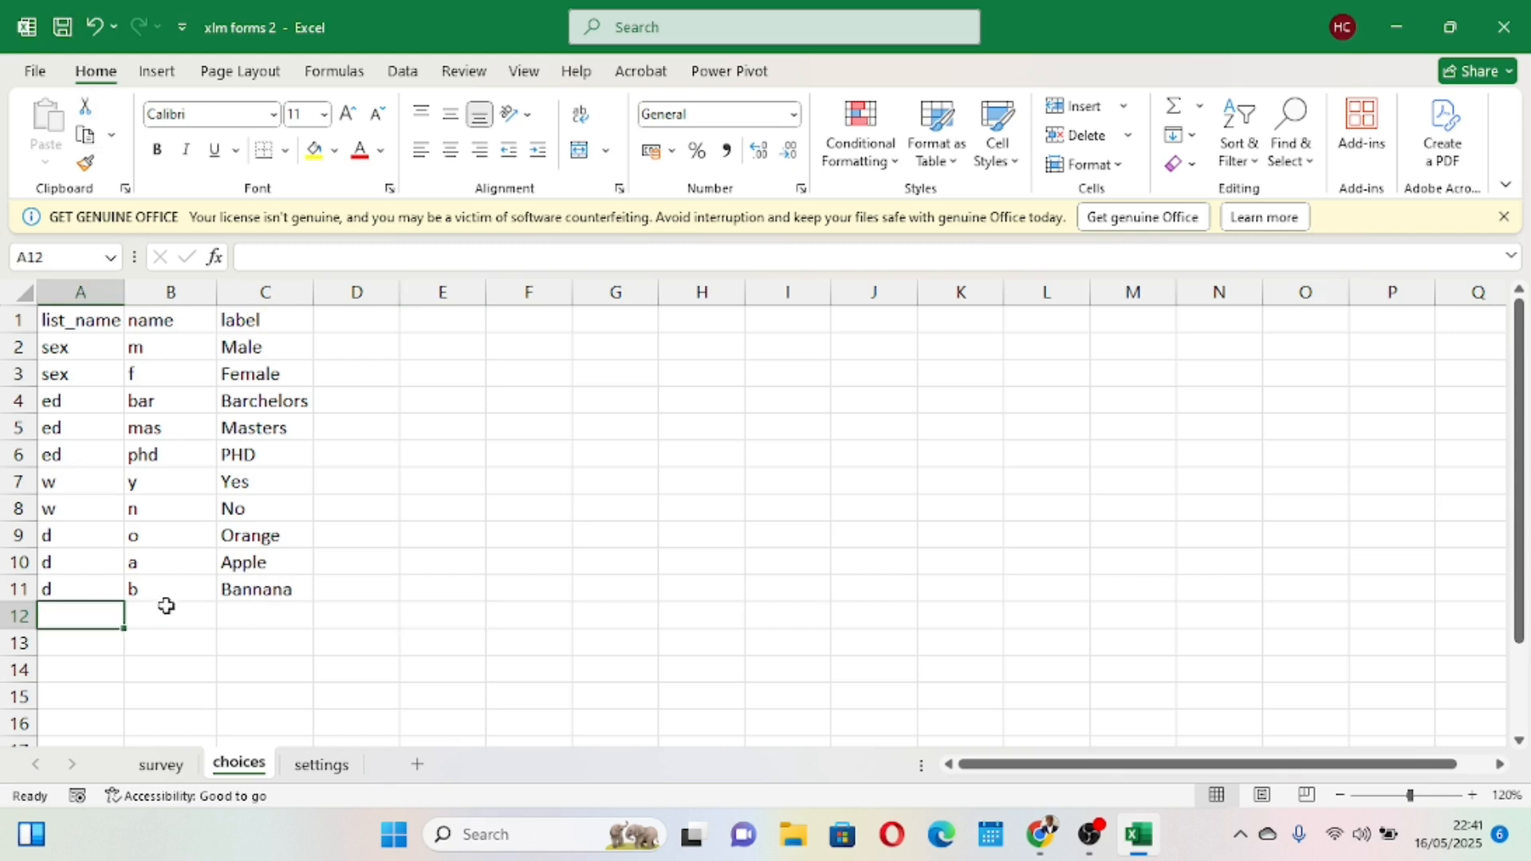
left_click(85, 639)
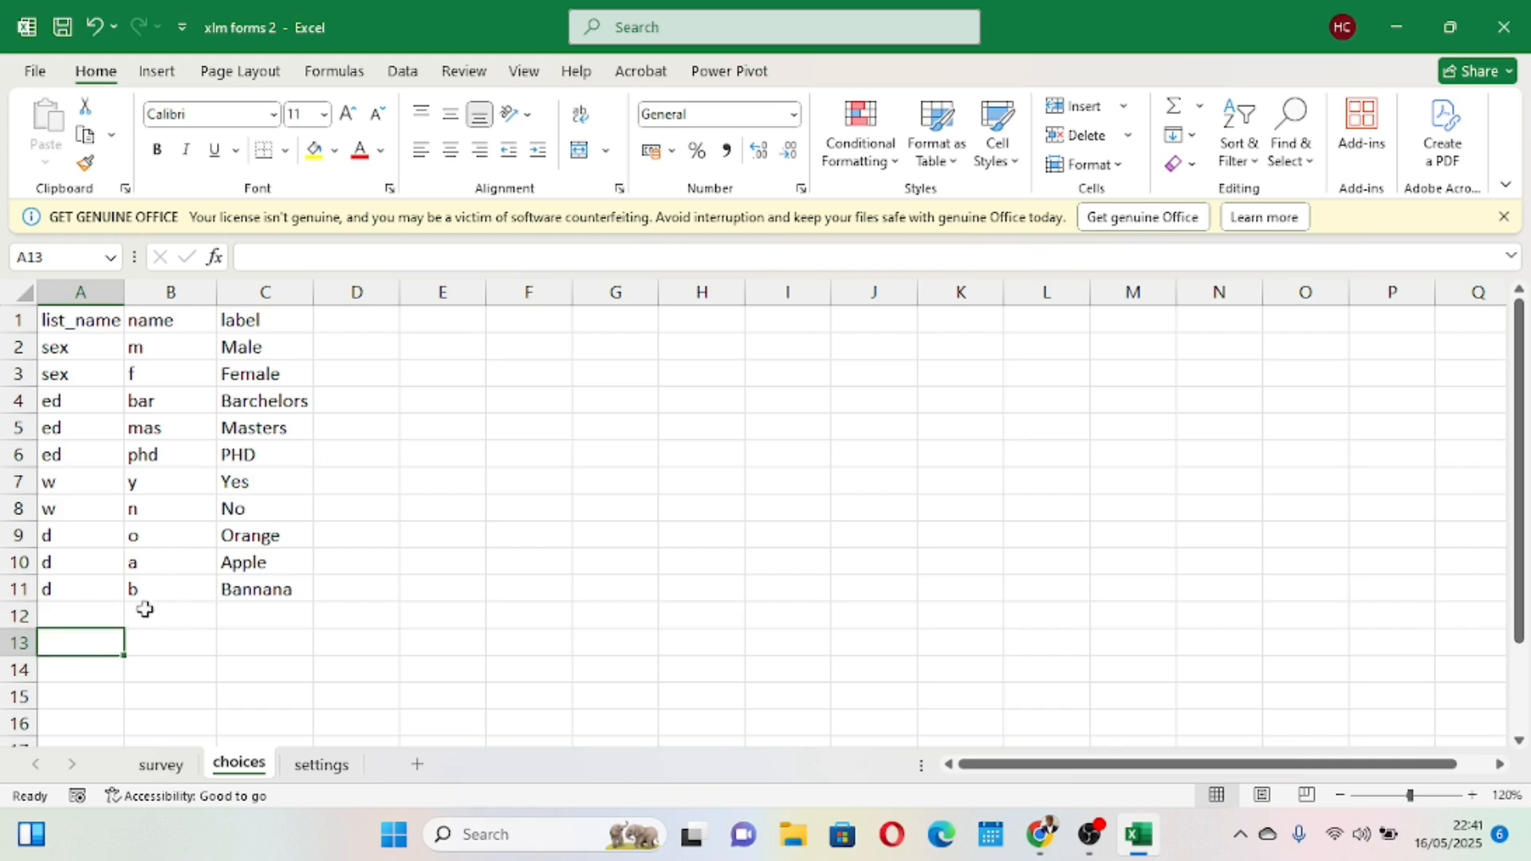
left_click(86, 615)
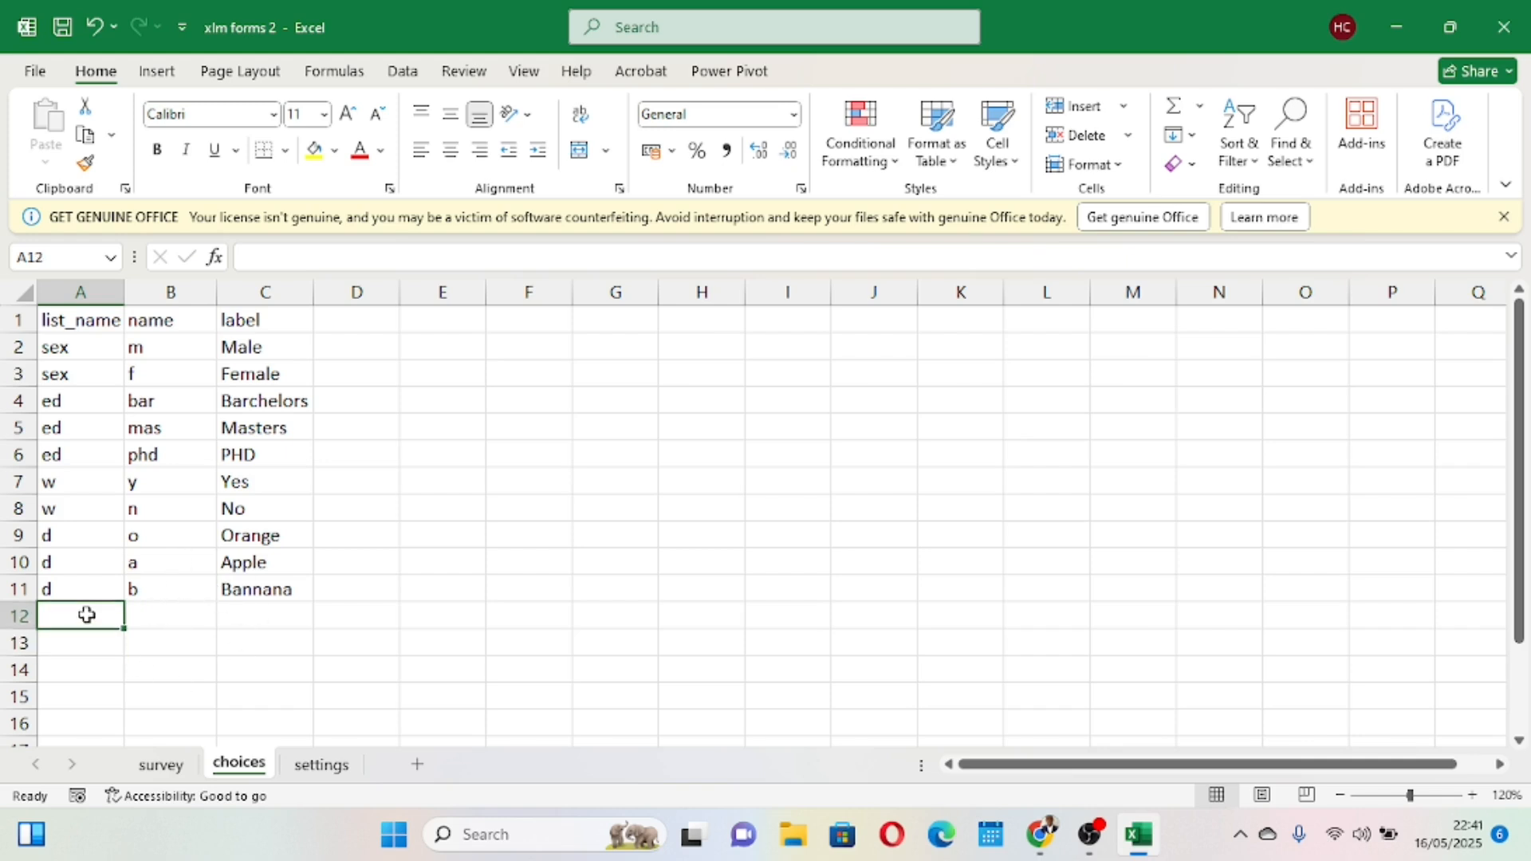
type("d")
left_click(164, 615)
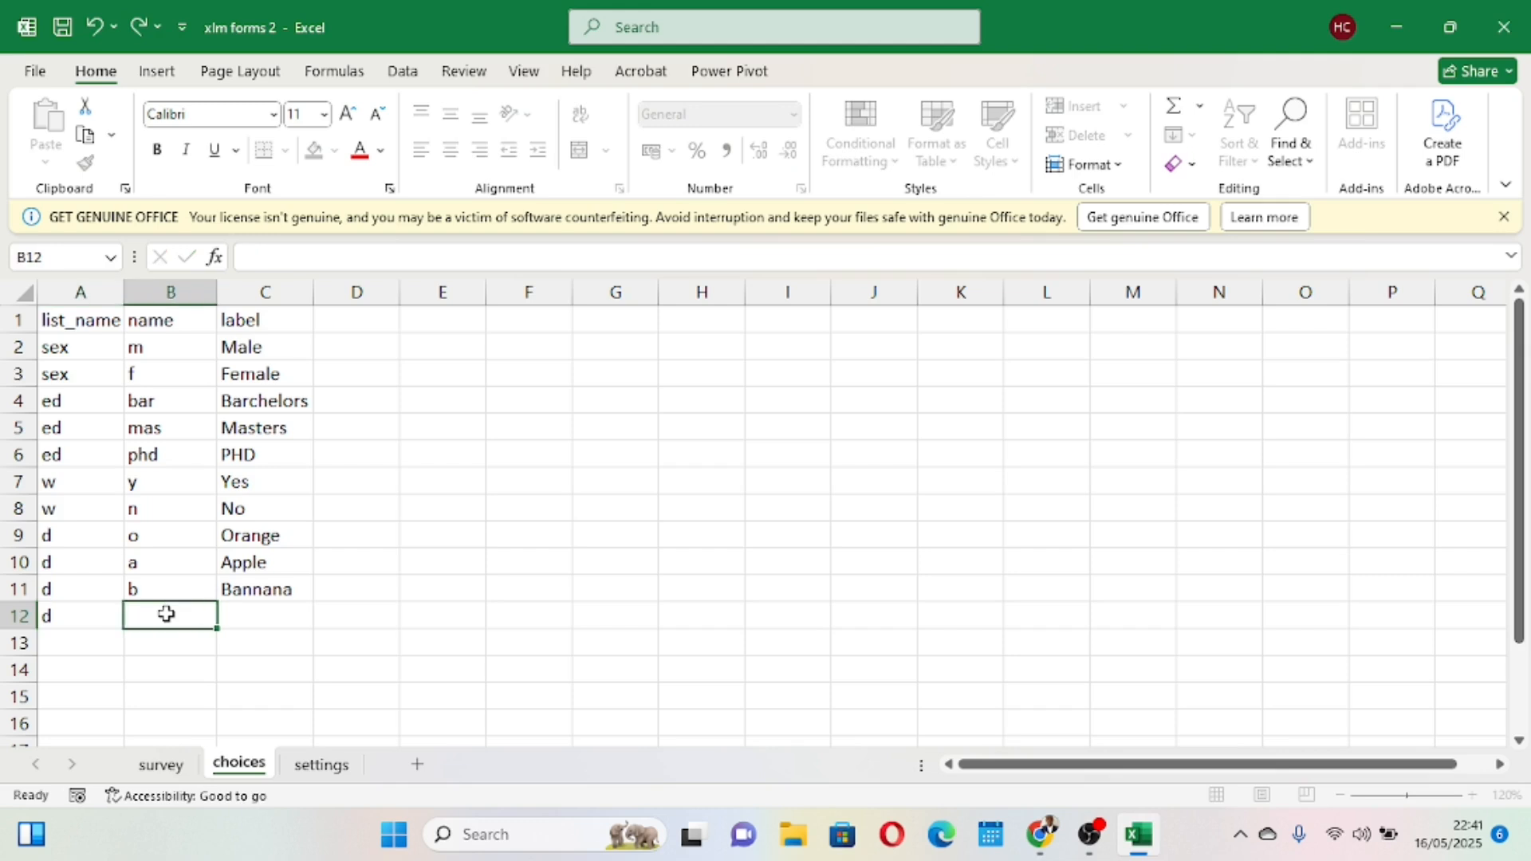
type("v")
left_click(246, 616)
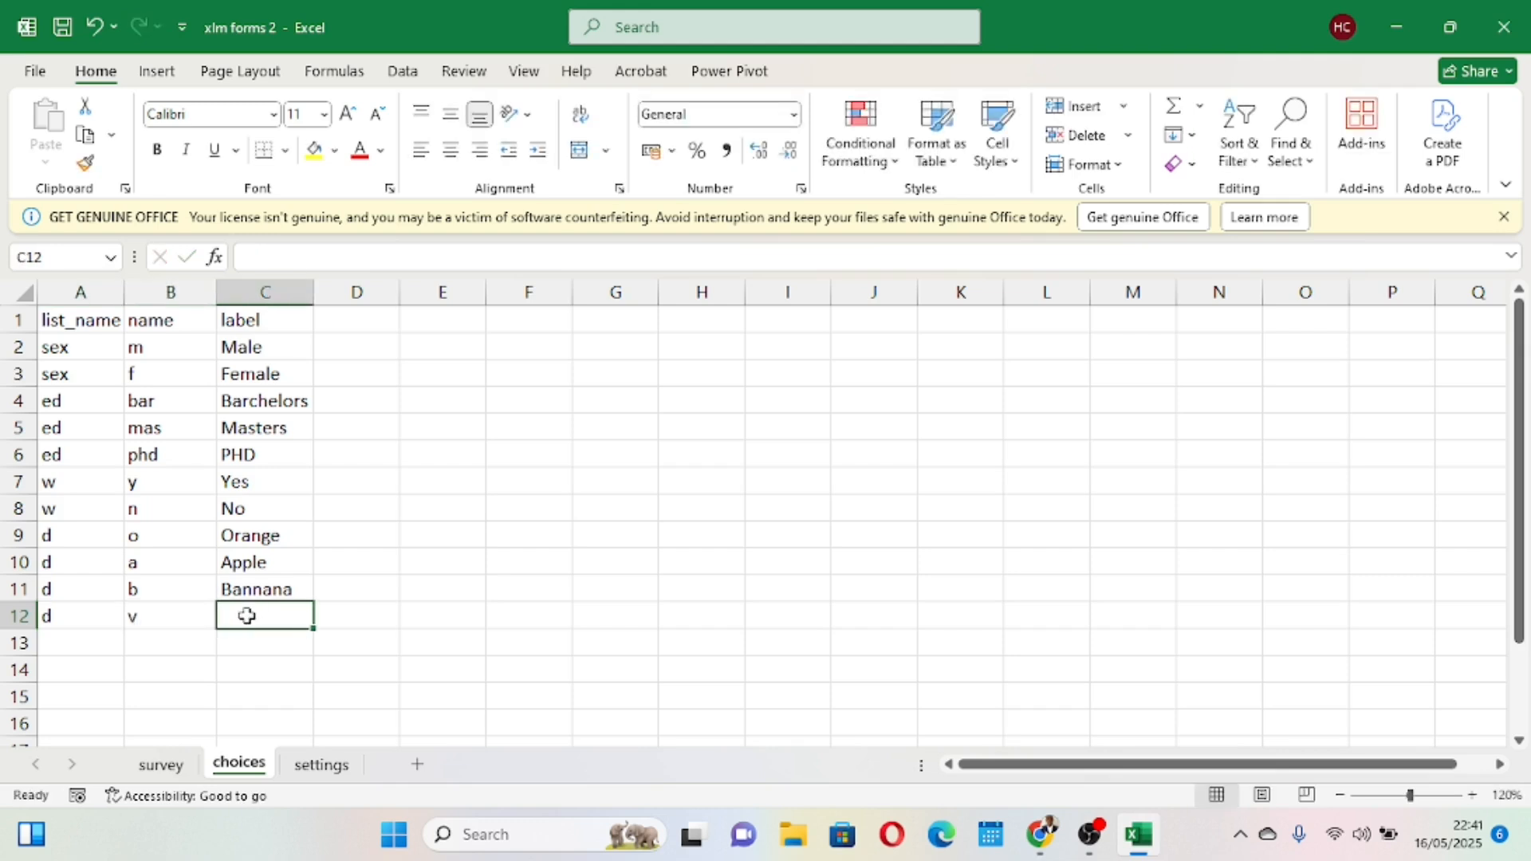
type("Vegetable")
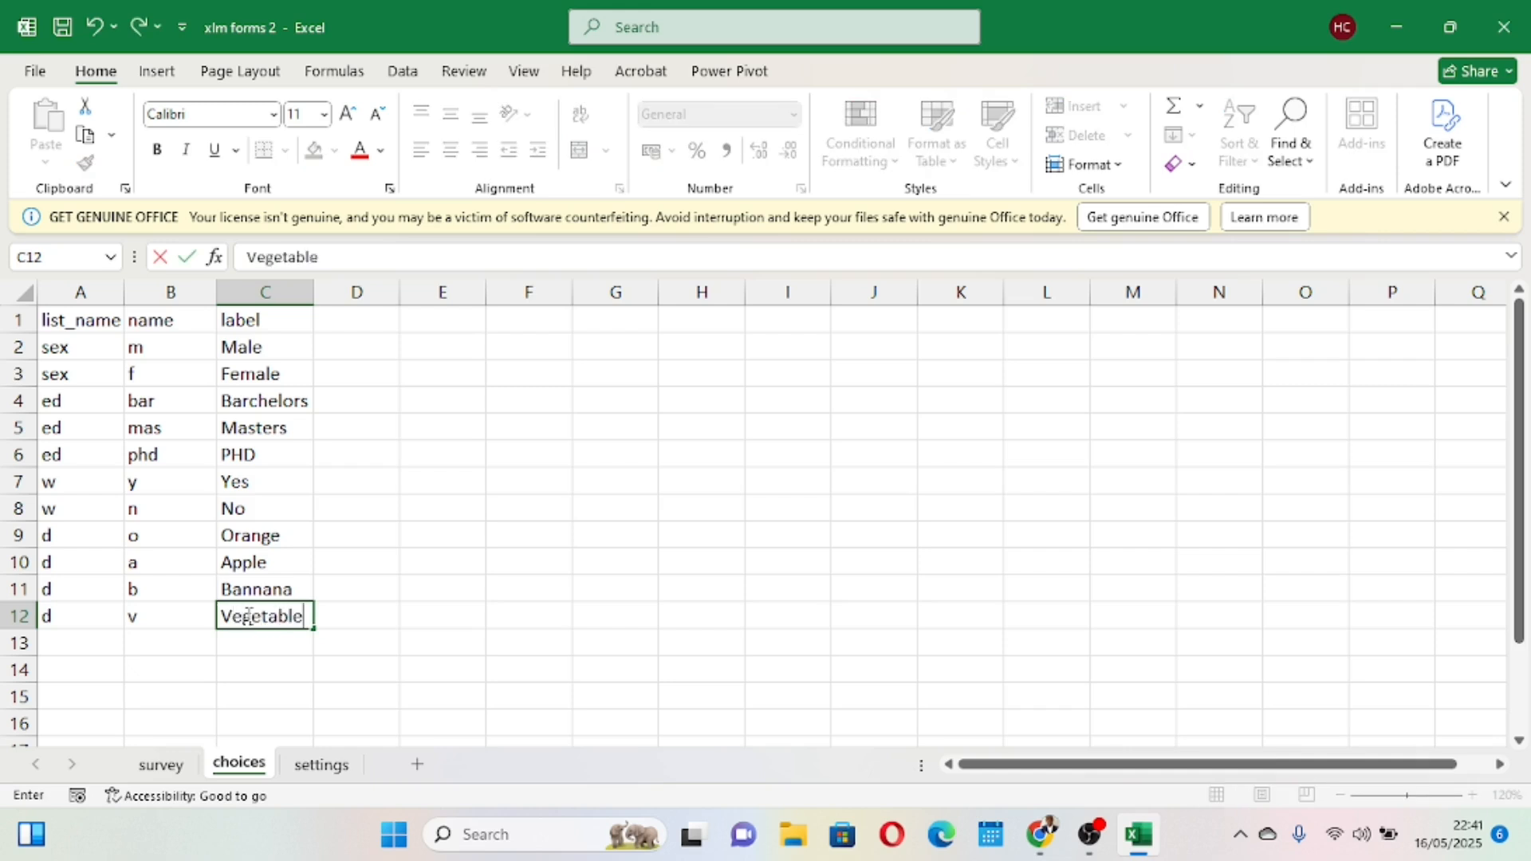
left_click(403, 607)
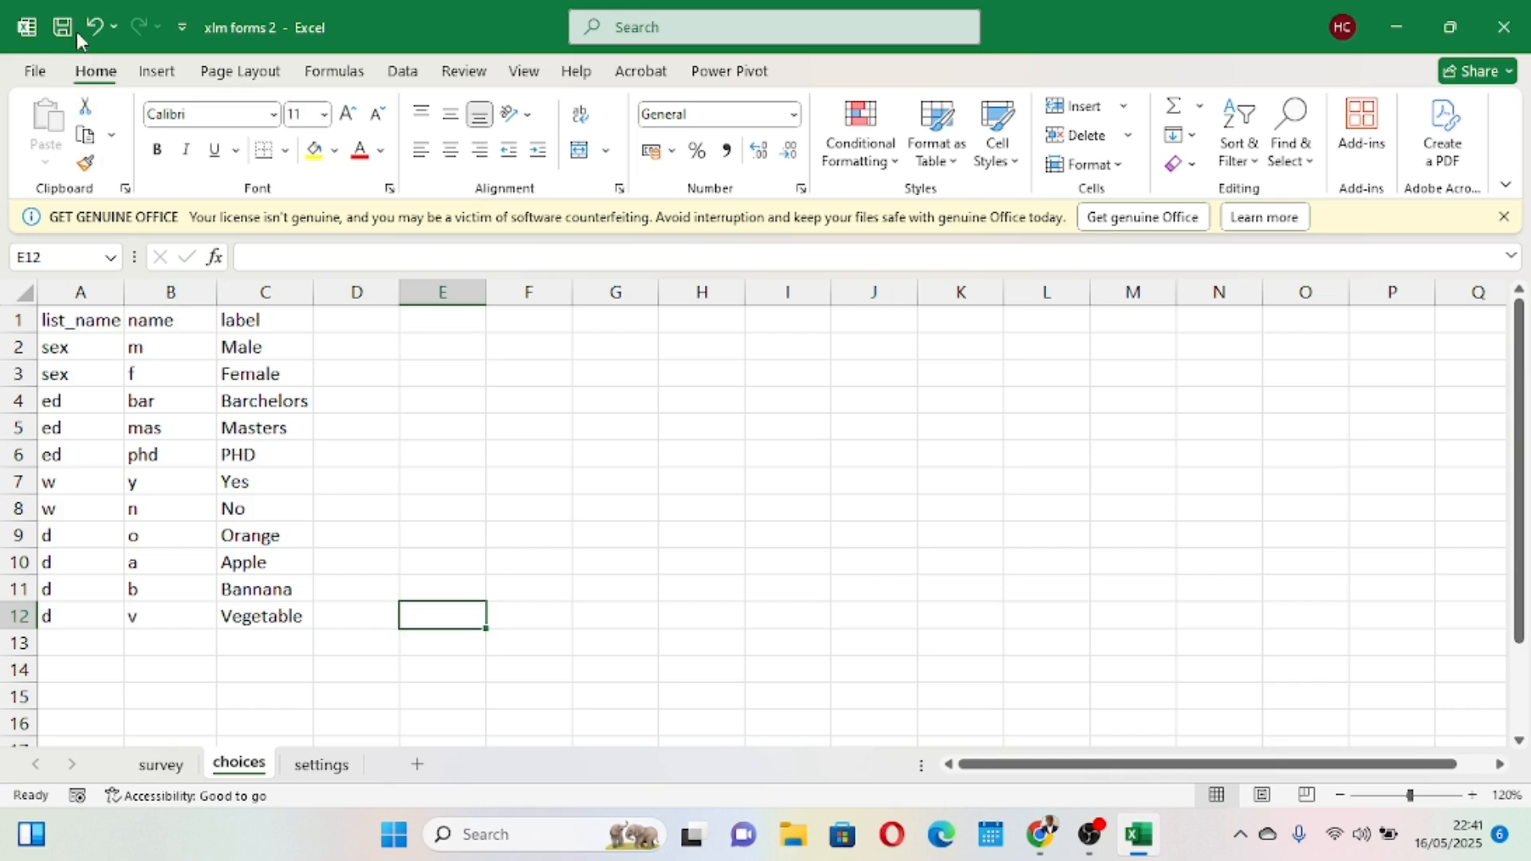
Look over the questions on the survey sheet and switch to the ODK XLSForm Online page in Chrome.
left_click(163, 764)
scroll(746, 656, "up", 3)
scroll(746, 666, "down", 1)
scroll(744, 663, "up", 1)
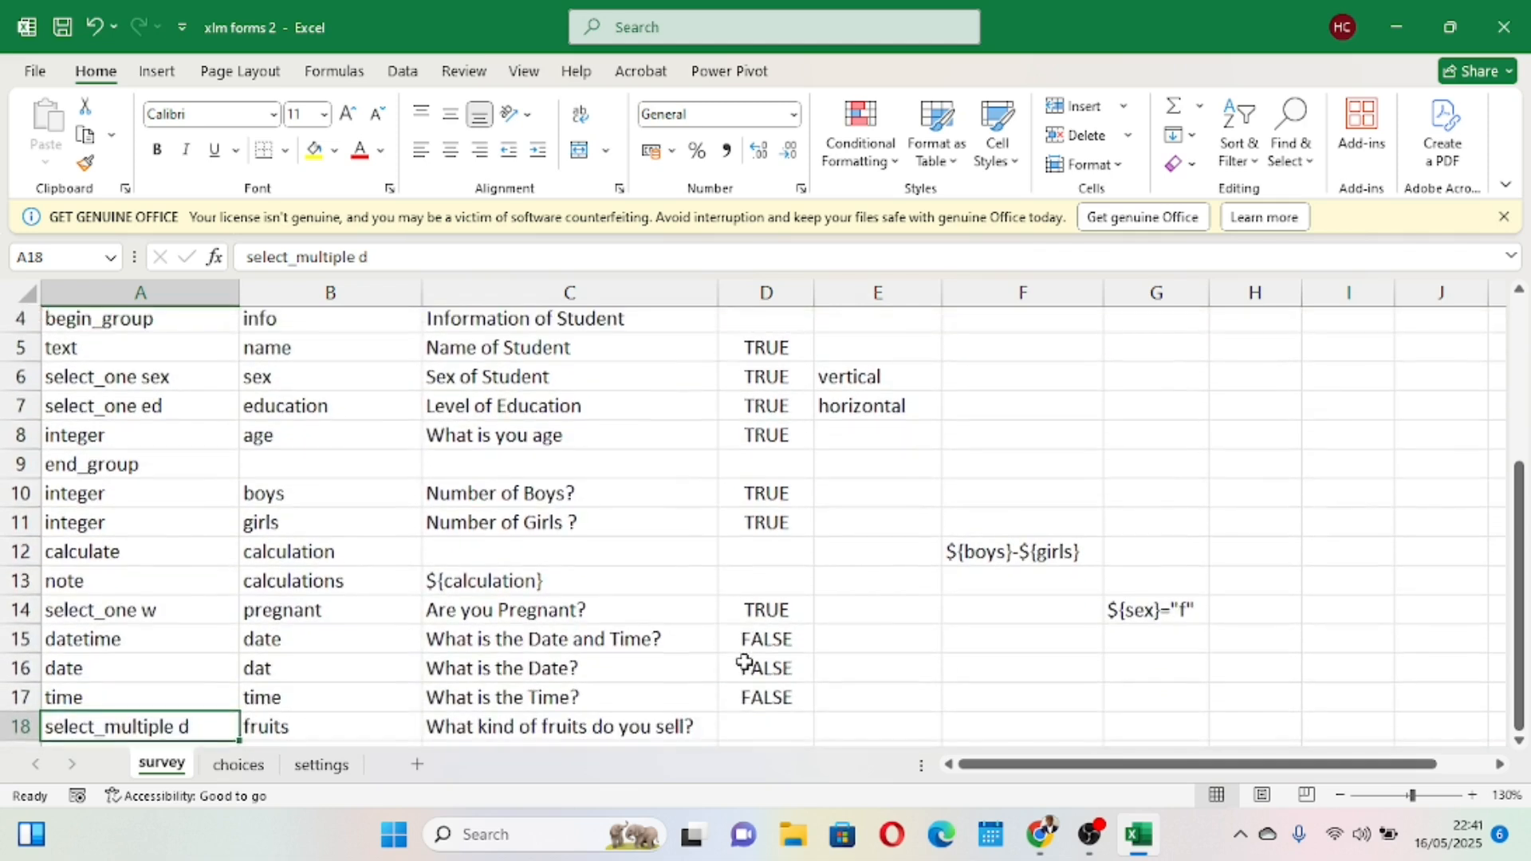
scroll(744, 663, "up", 1)
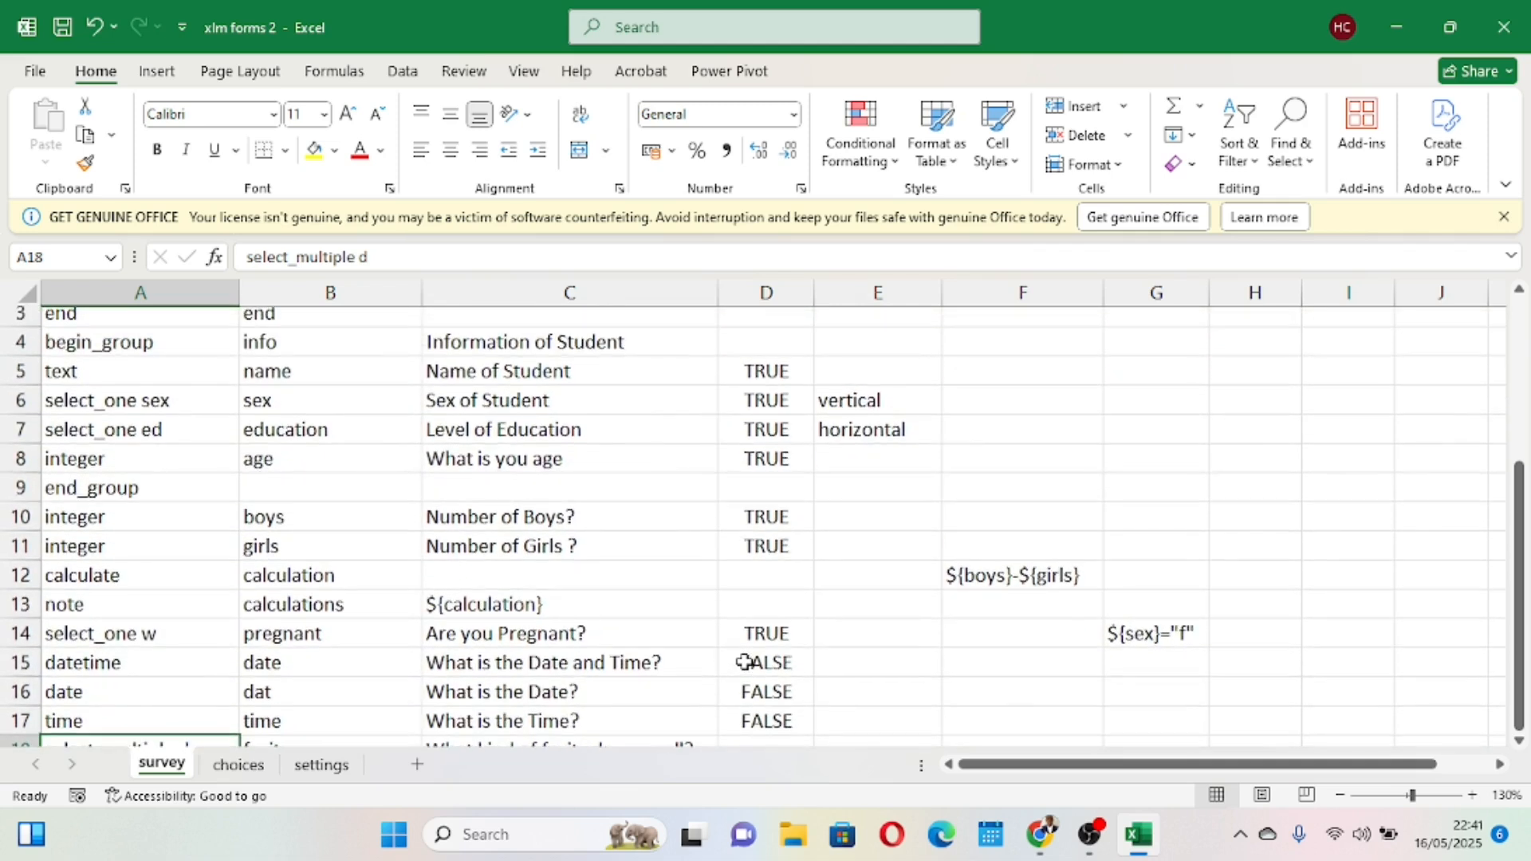
scroll(745, 663, "up", 1)
mouse_move(1041, 830)
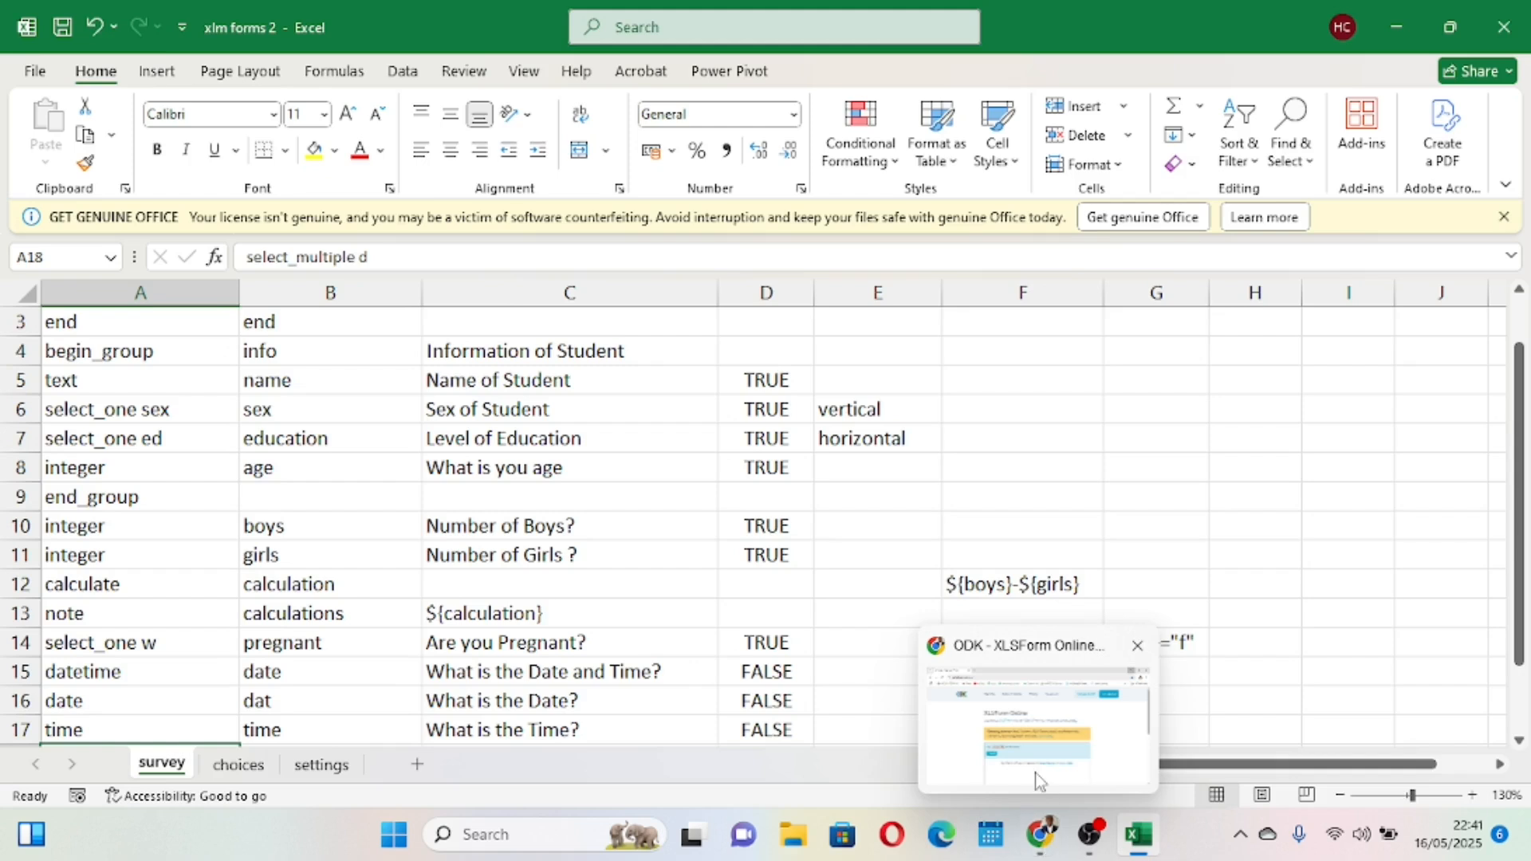
left_click(1036, 781)
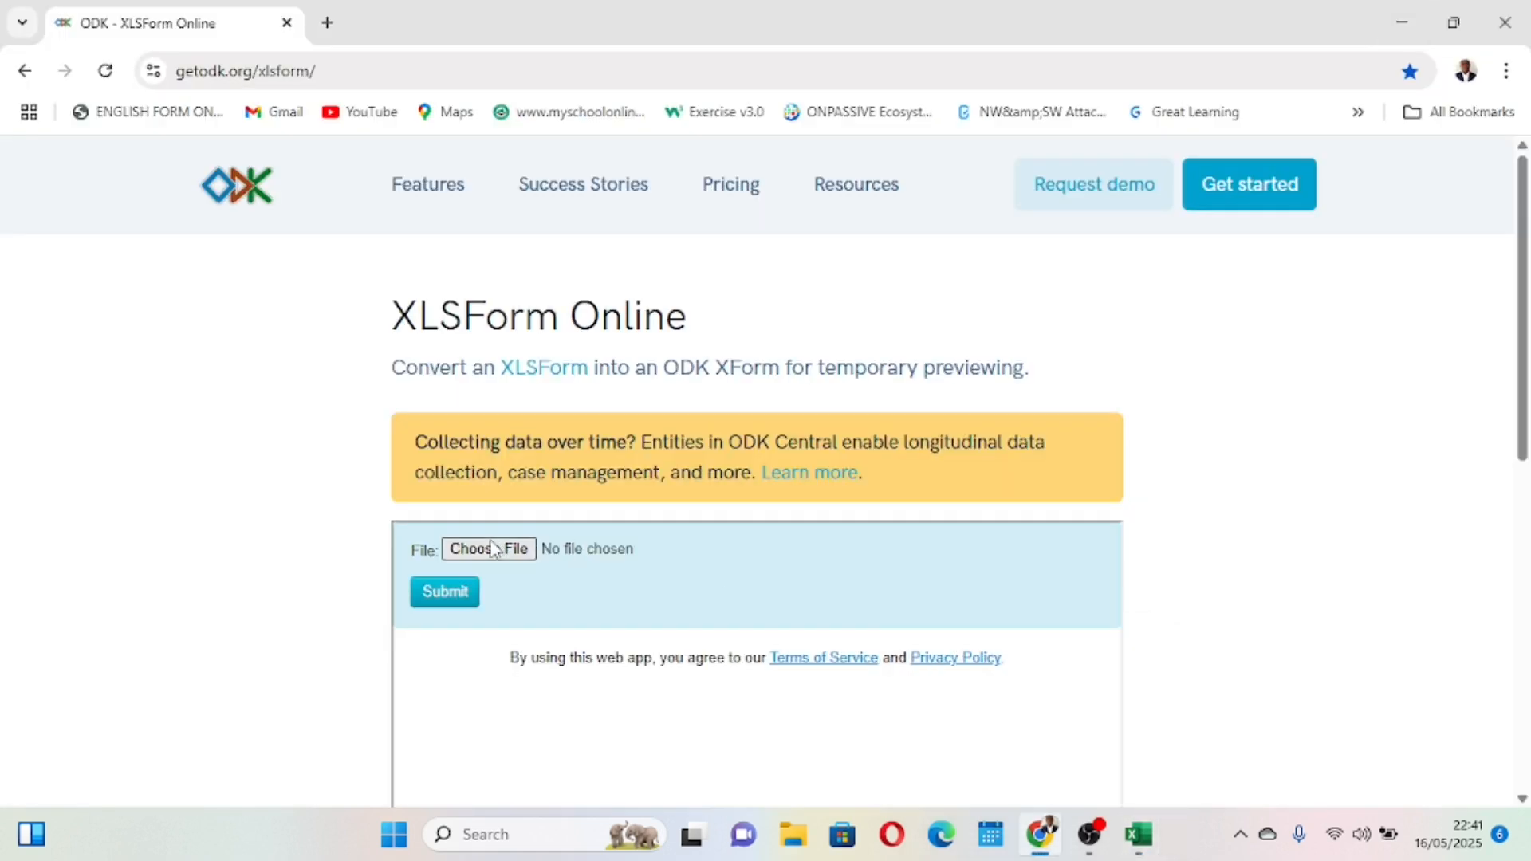
Try to convert the workbook "xlm forms 2" from the Desktop with XLSForm Online.
left_click(495, 549)
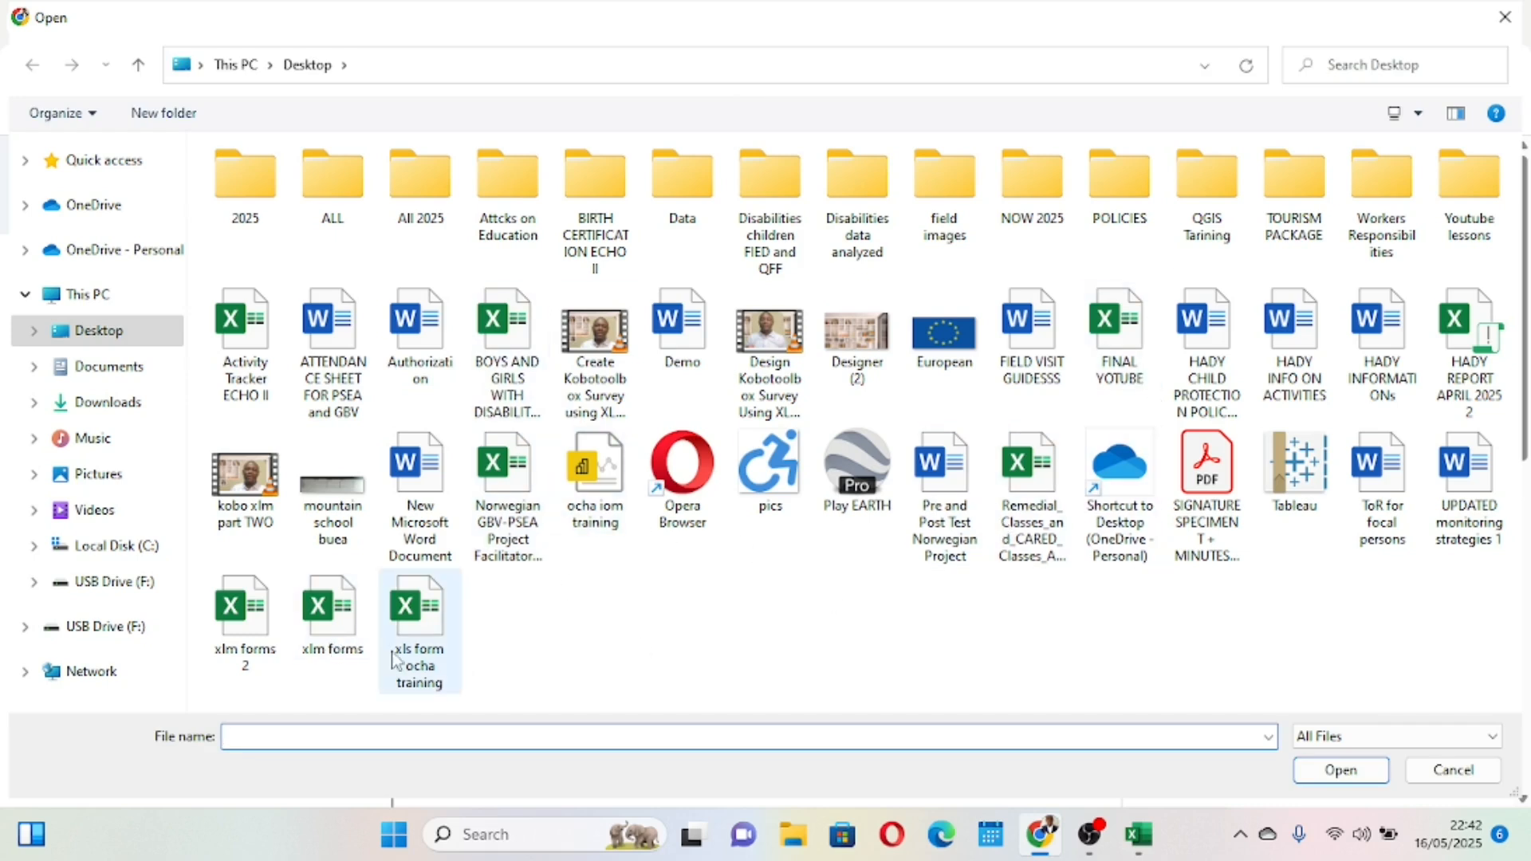
left_click(242, 670)
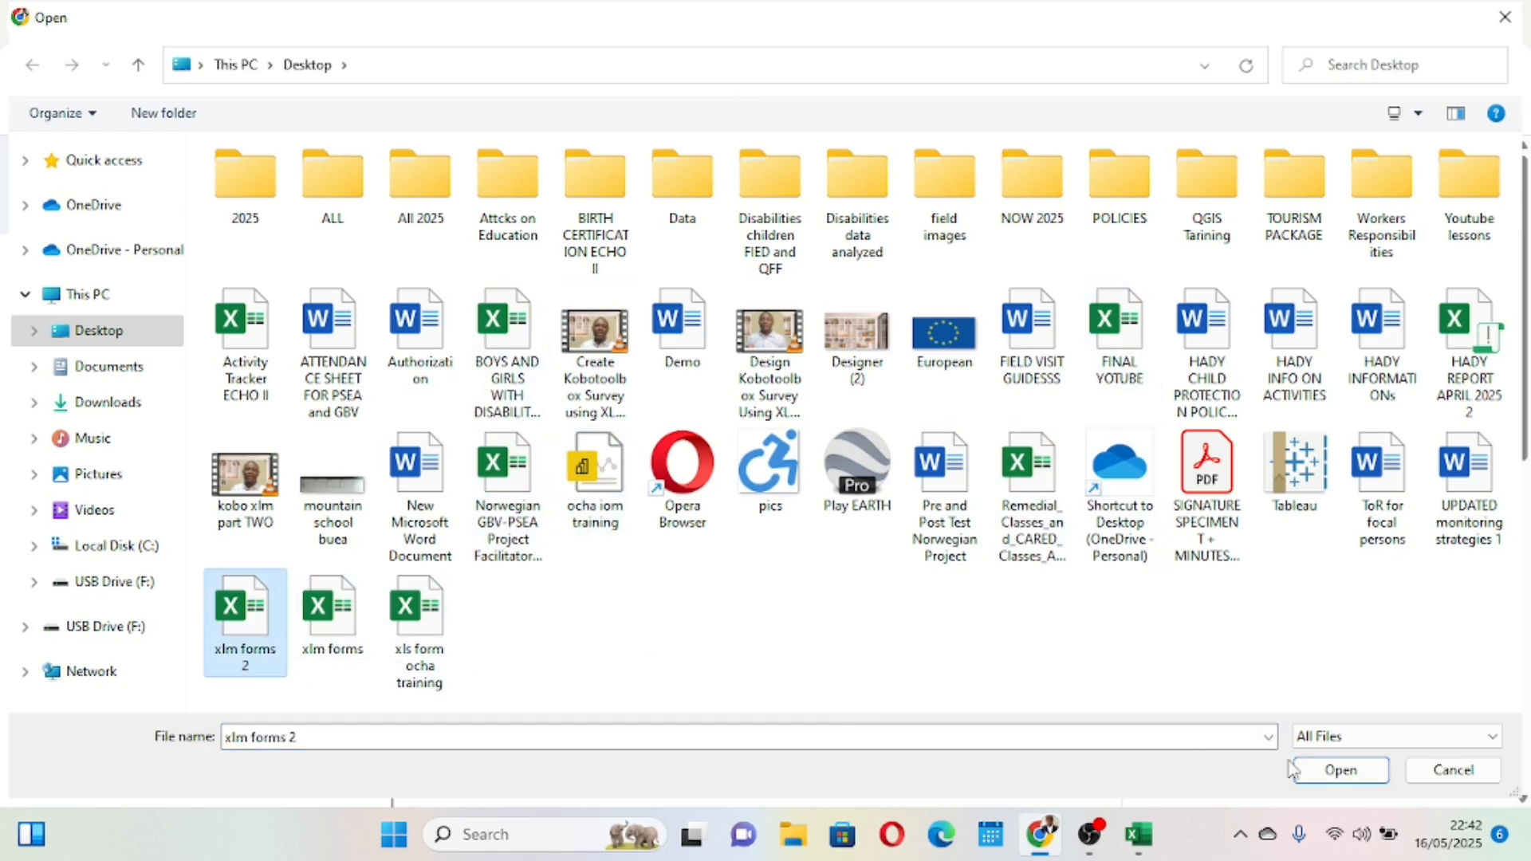
left_click(1321, 772)
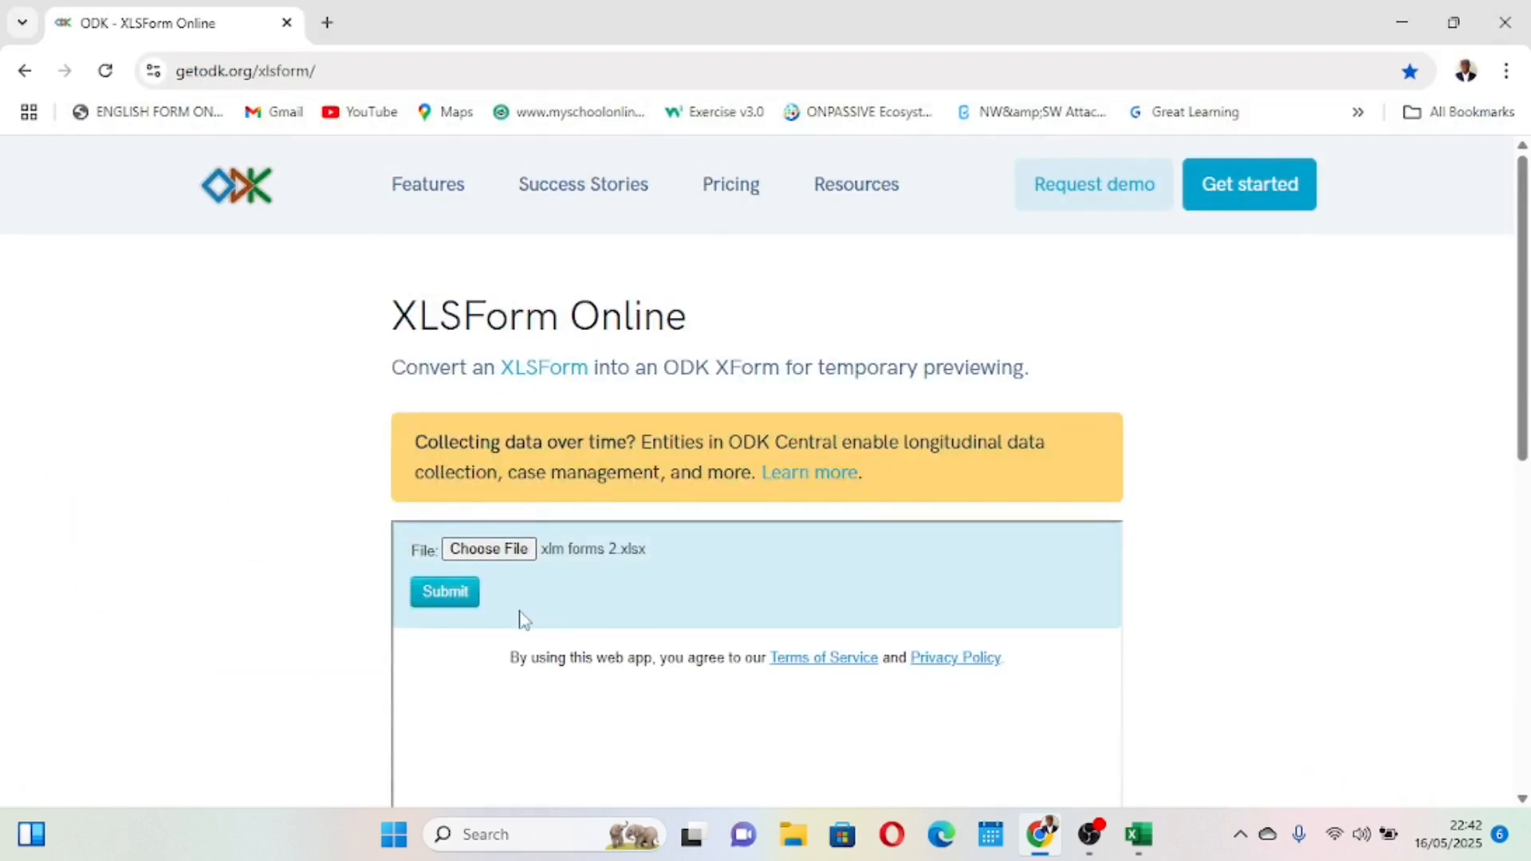
left_click(447, 596)
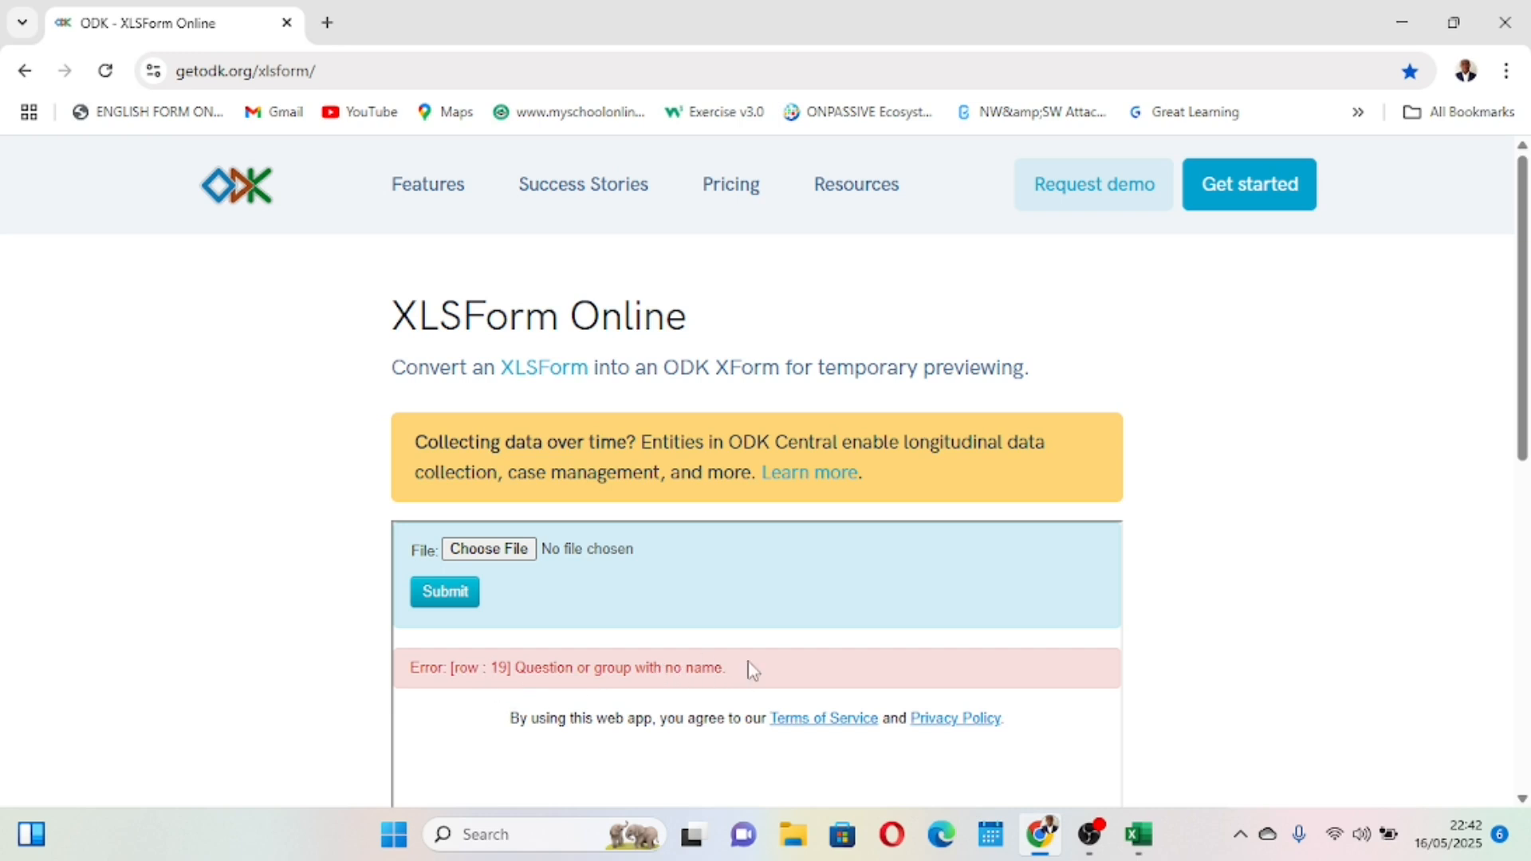
Switch to the Excel workbook and enter "location" as the name of the geopoint question in row 19 of the survey sheet.
left_click(1138, 834)
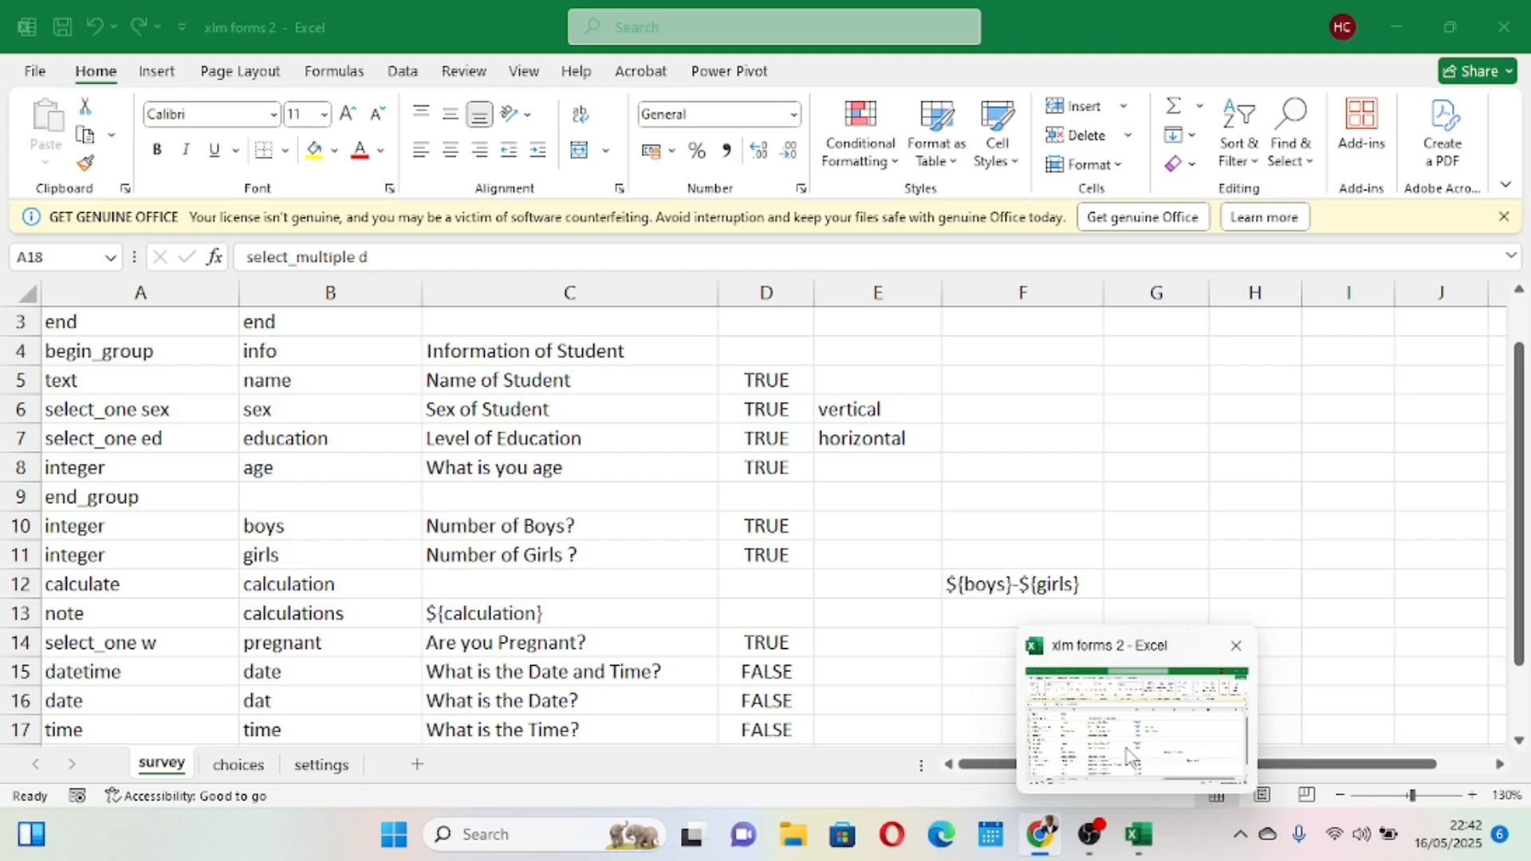
scroll(386, 603, "down", 1)
scroll(386, 604, "up", 1)
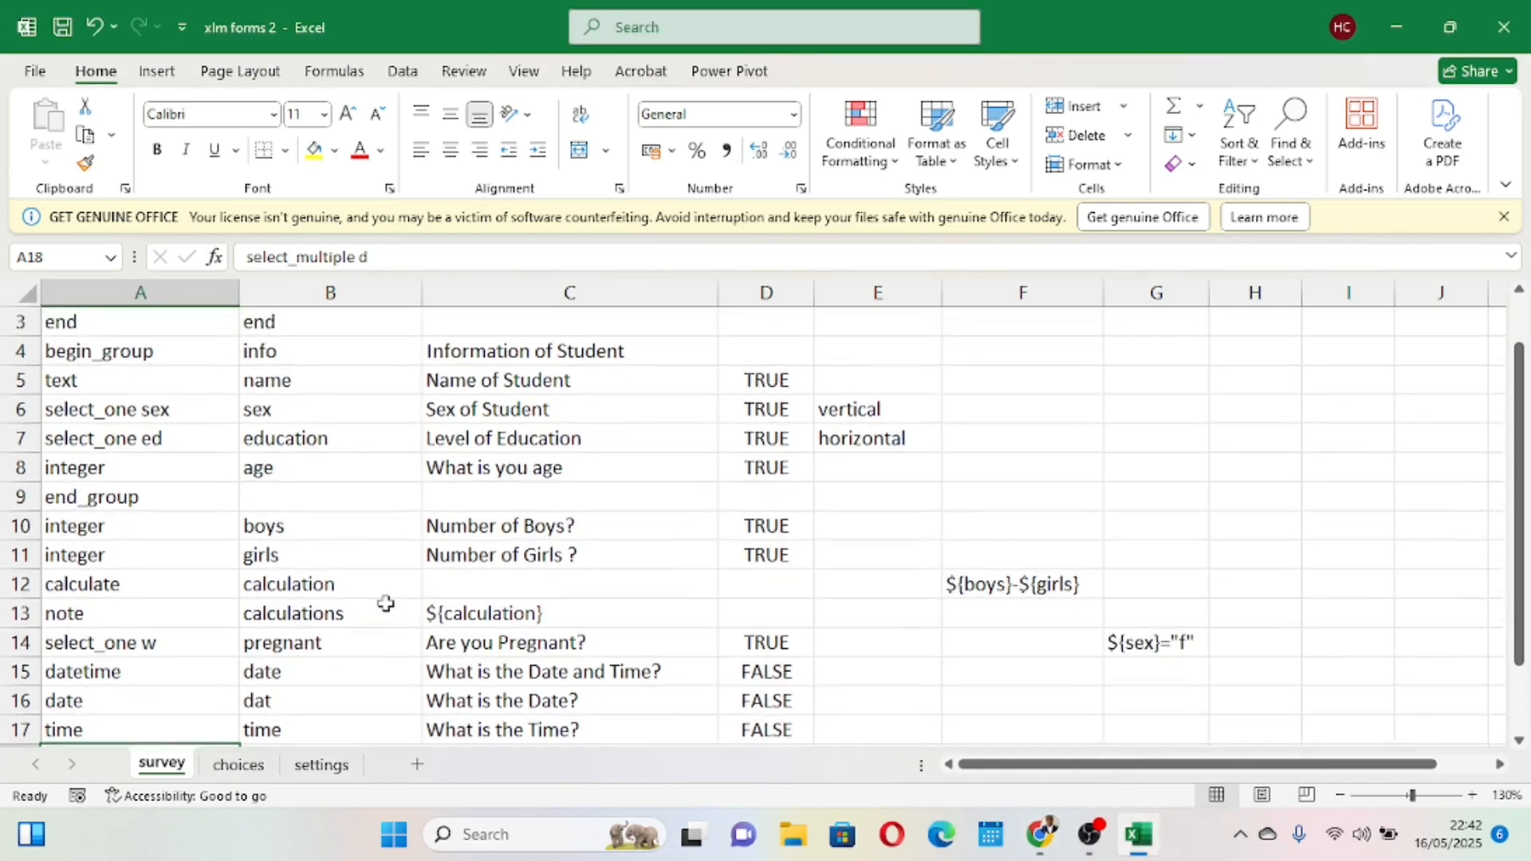
scroll(386, 604, "down", 3)
scroll(386, 604, "right", 1)
scroll(386, 604, "up", 1)
scroll(386, 604, "left", 1)
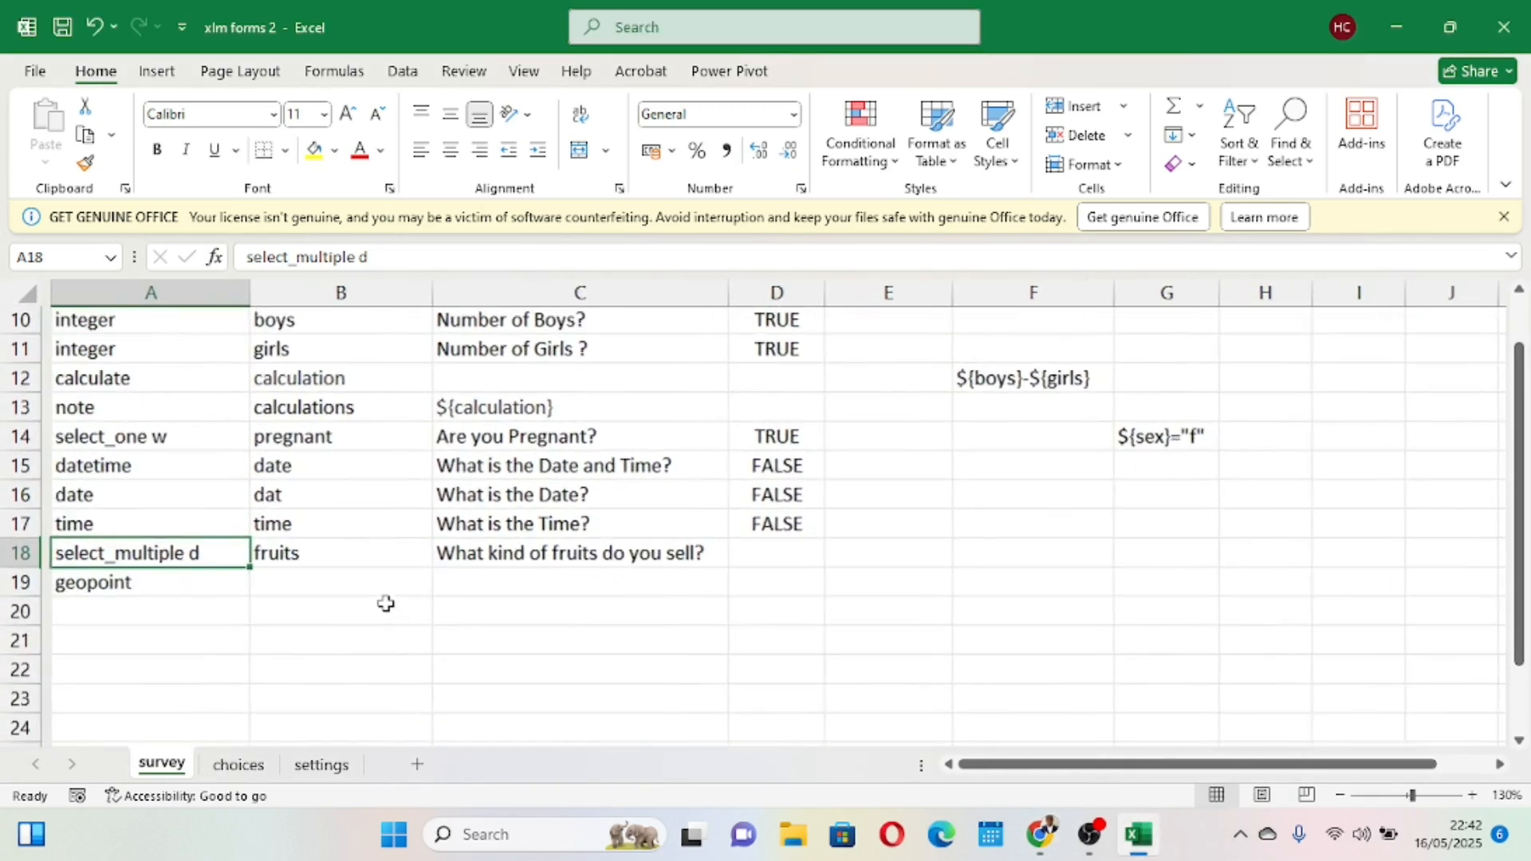
left_click(301, 590)
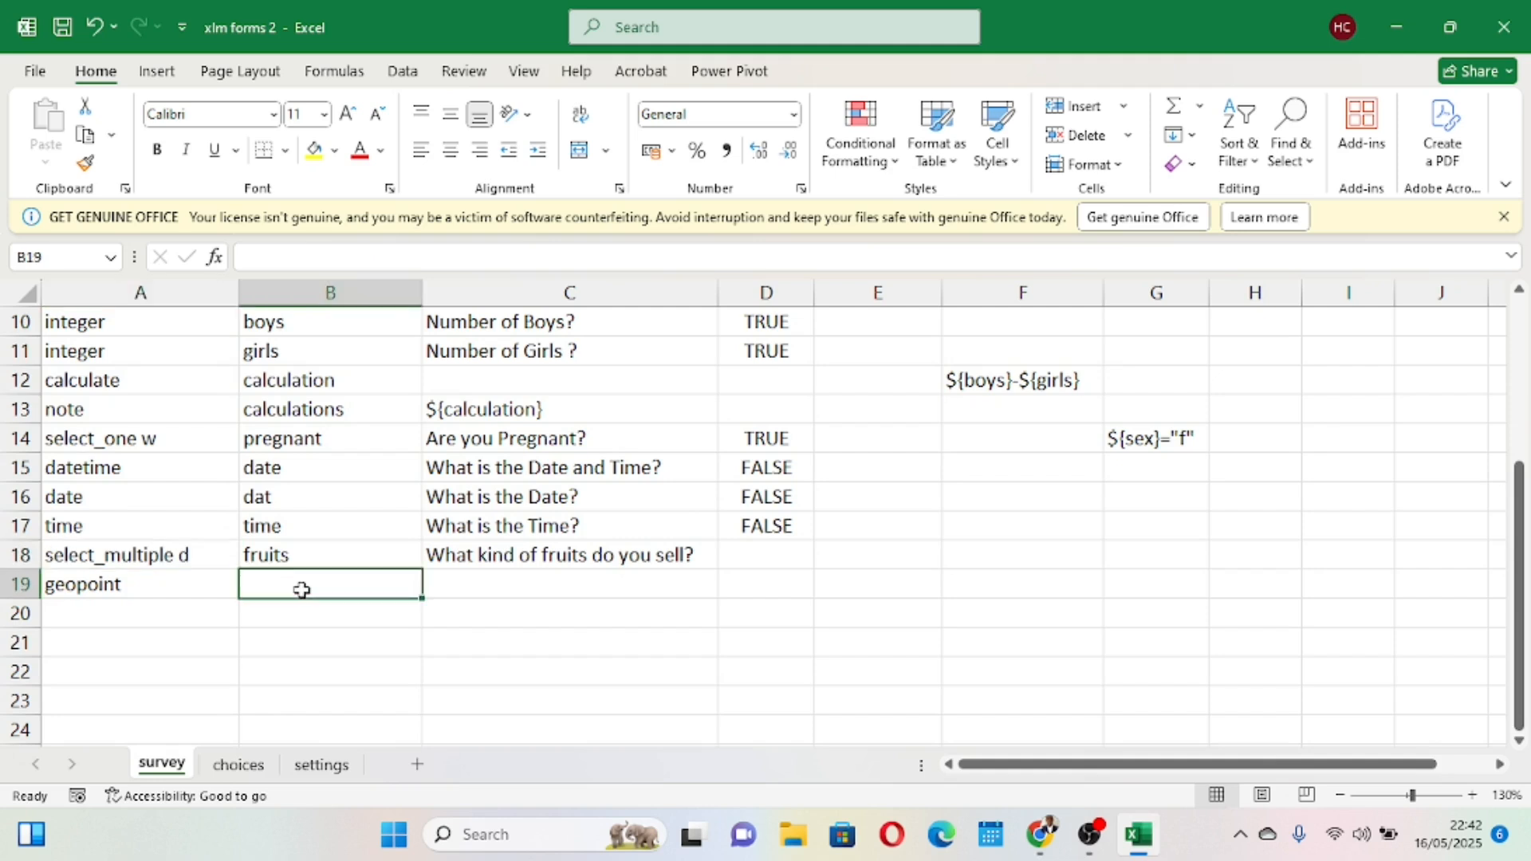
scroll(302, 591, "up", 3)
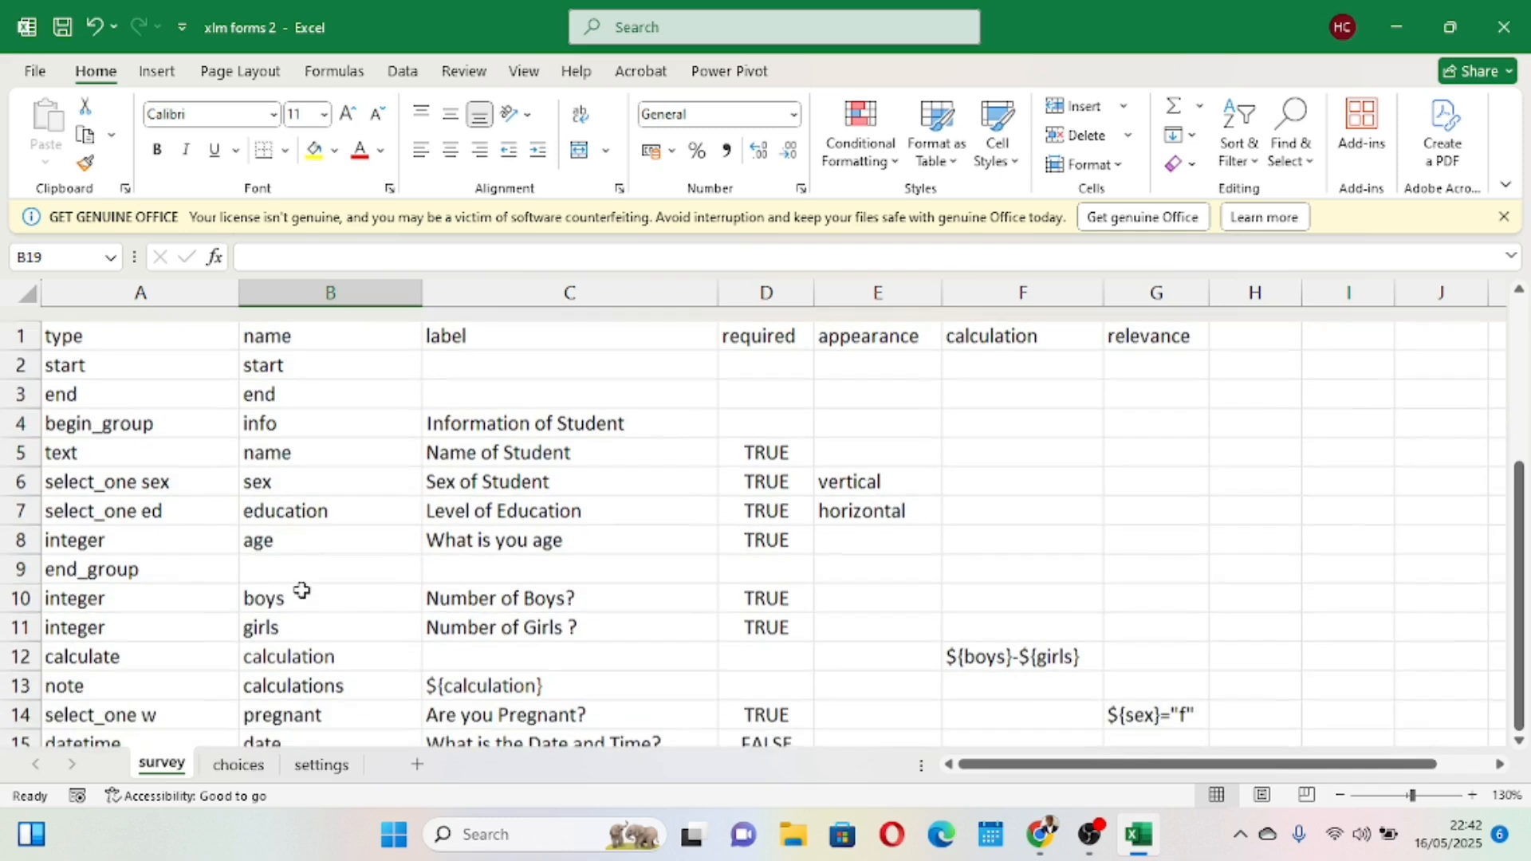
scroll(315, 554, "down", 3)
scroll(318, 557, "down", 1)
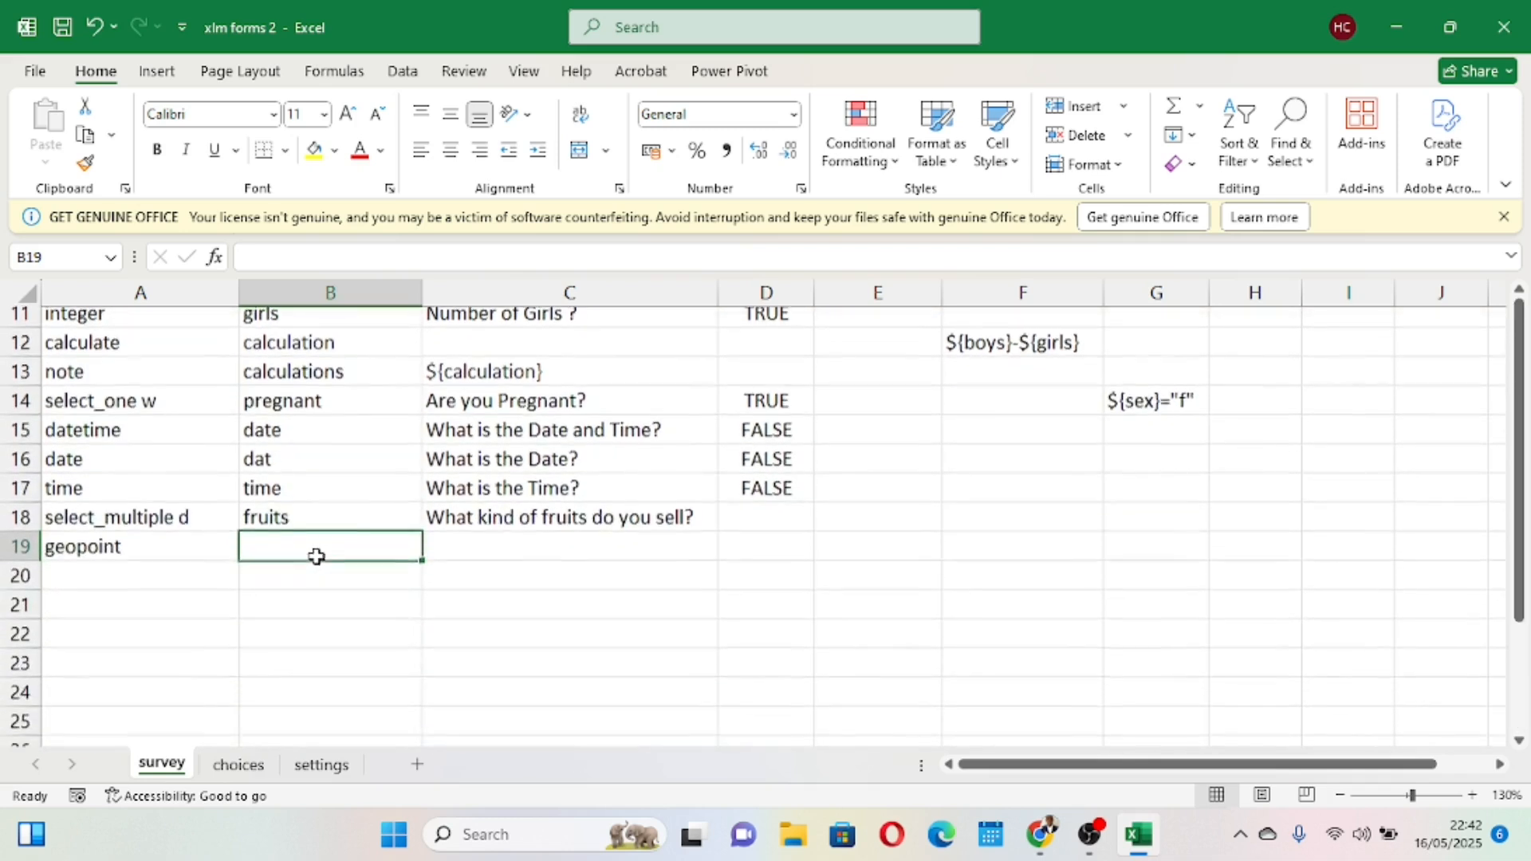
type("location")
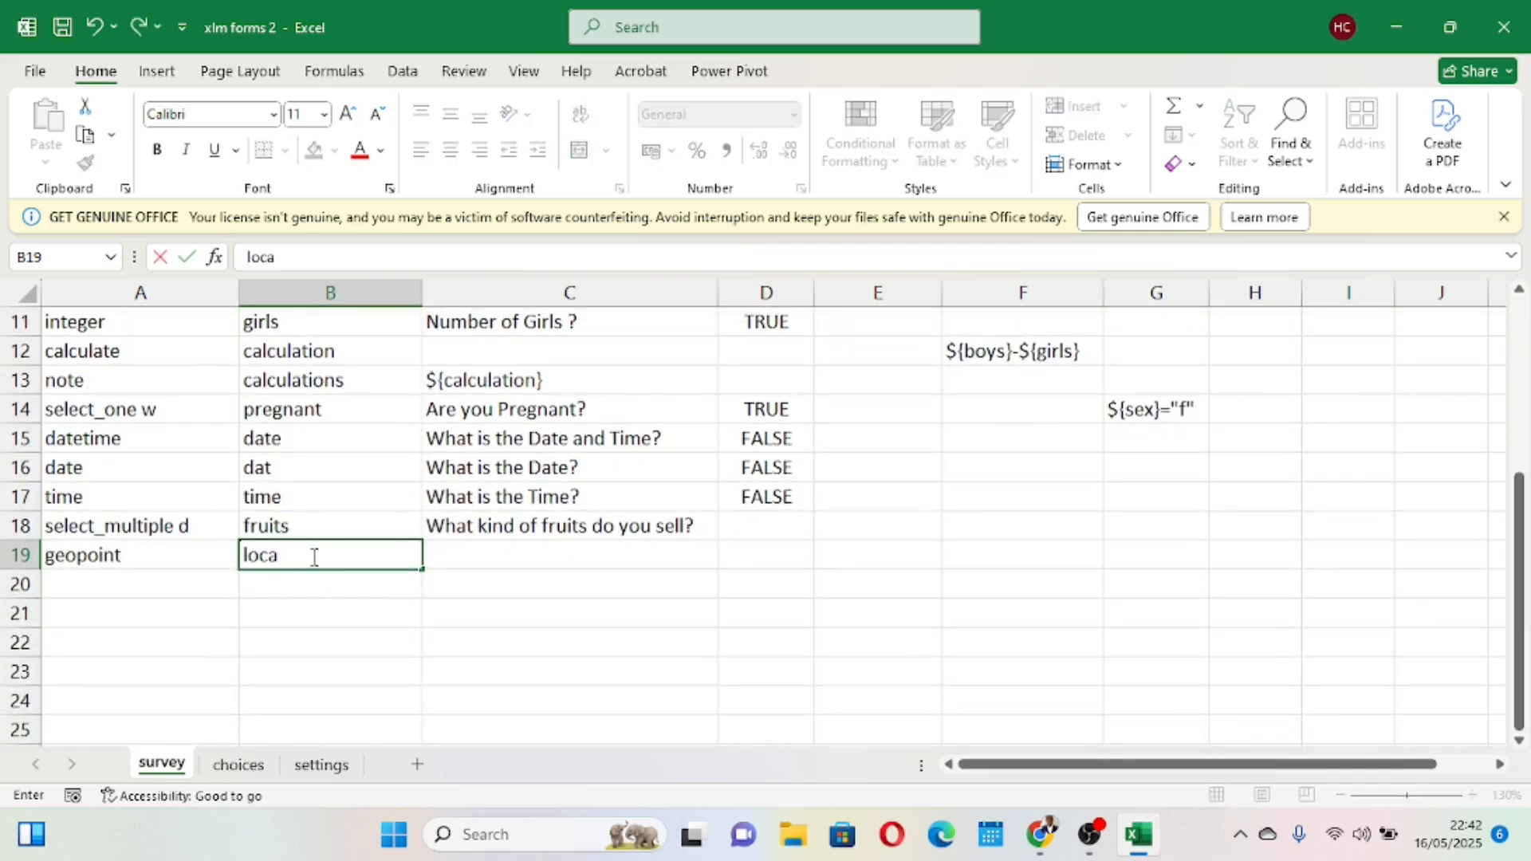
Label the geopoint question "What is your location" and set its required value to FALSE.
left_click(508, 563)
type("W")
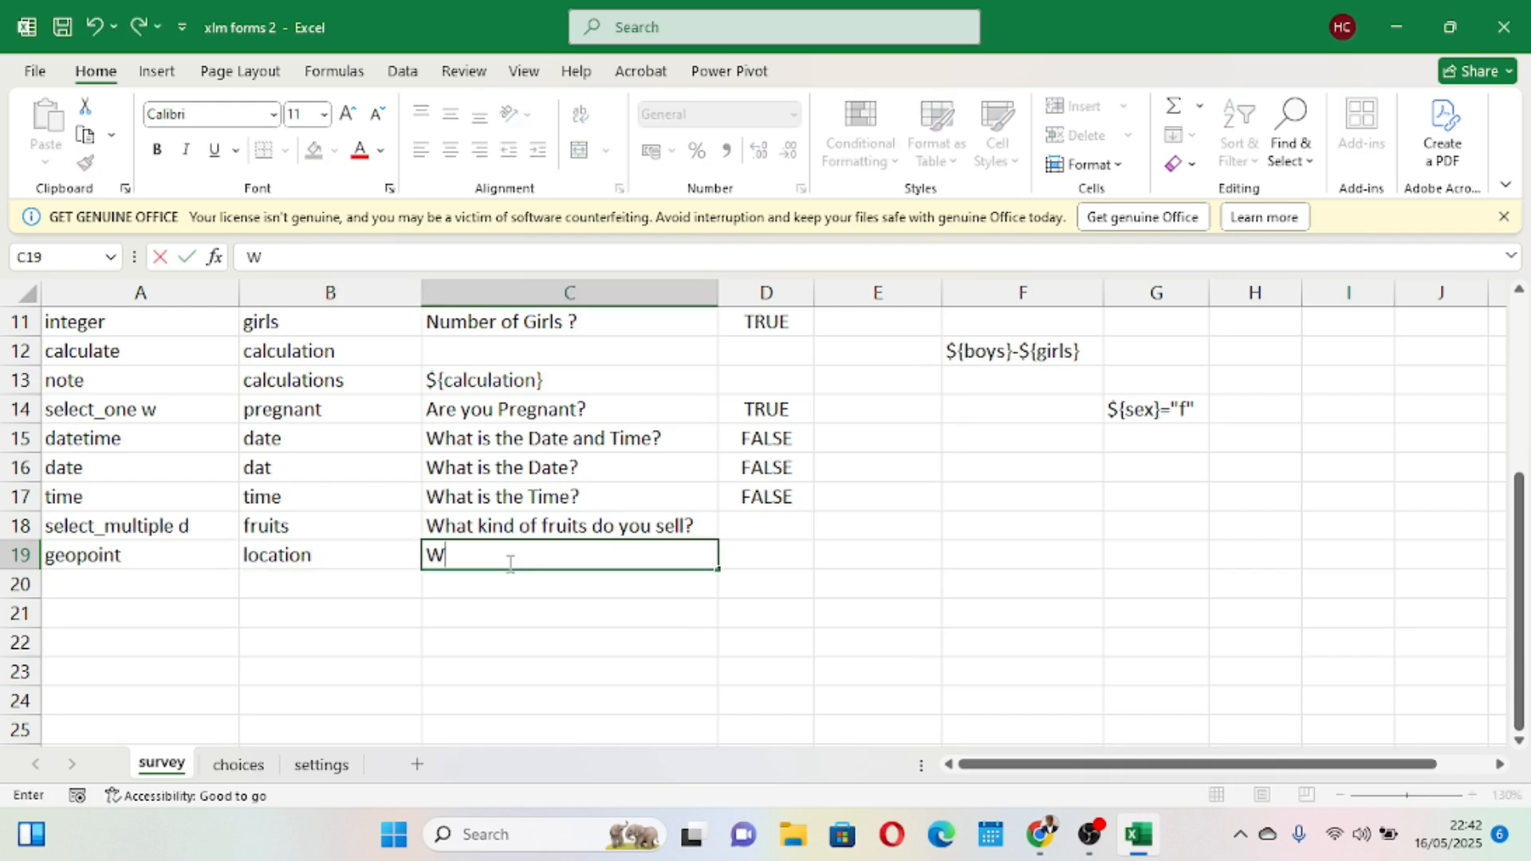
type("hat is your location")
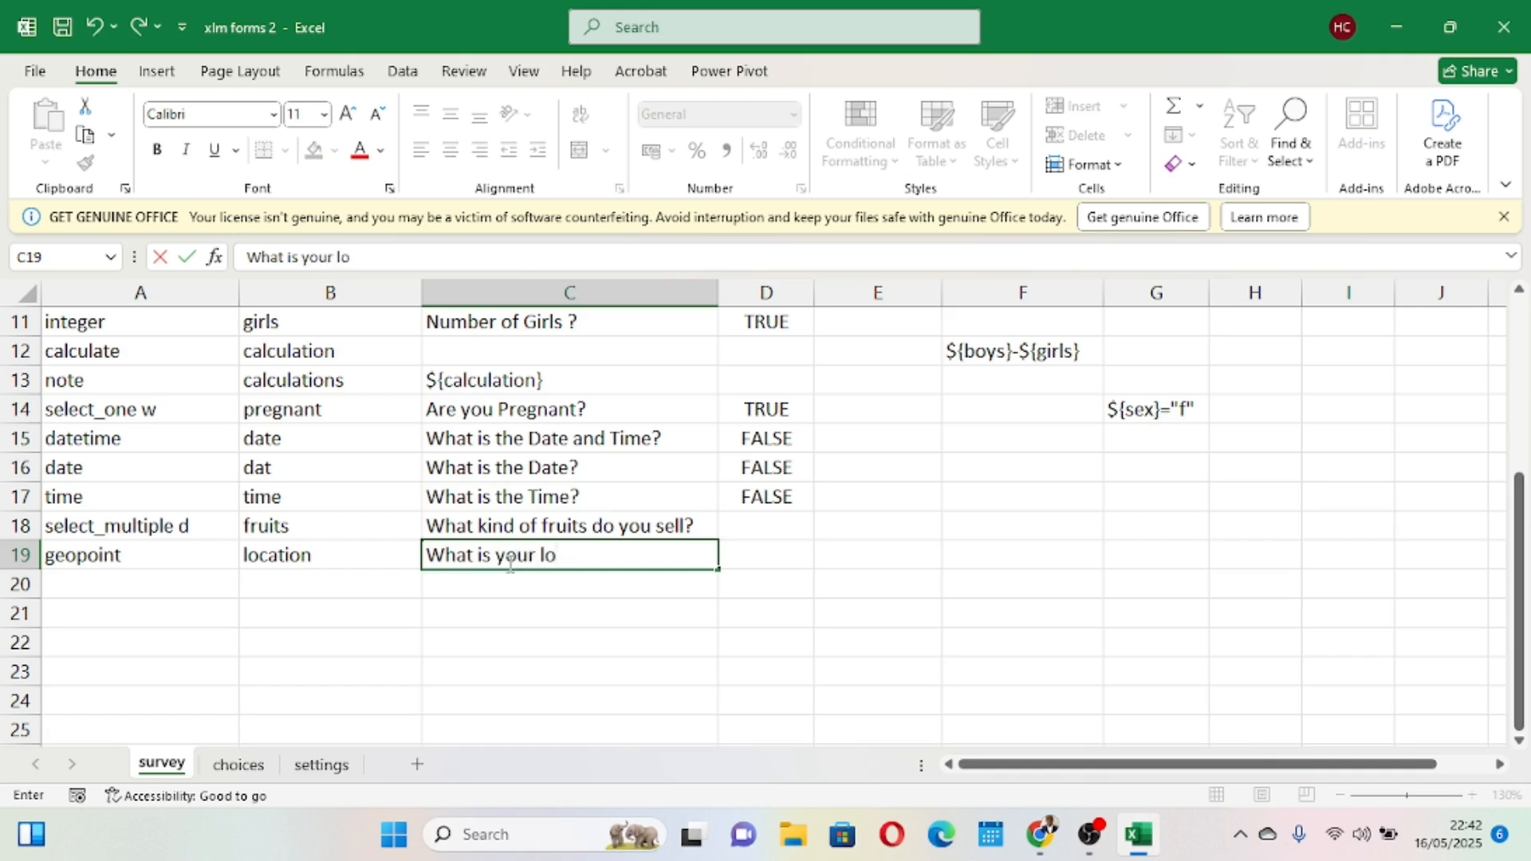
left_click(840, 653)
left_click(778, 556)
type("t")
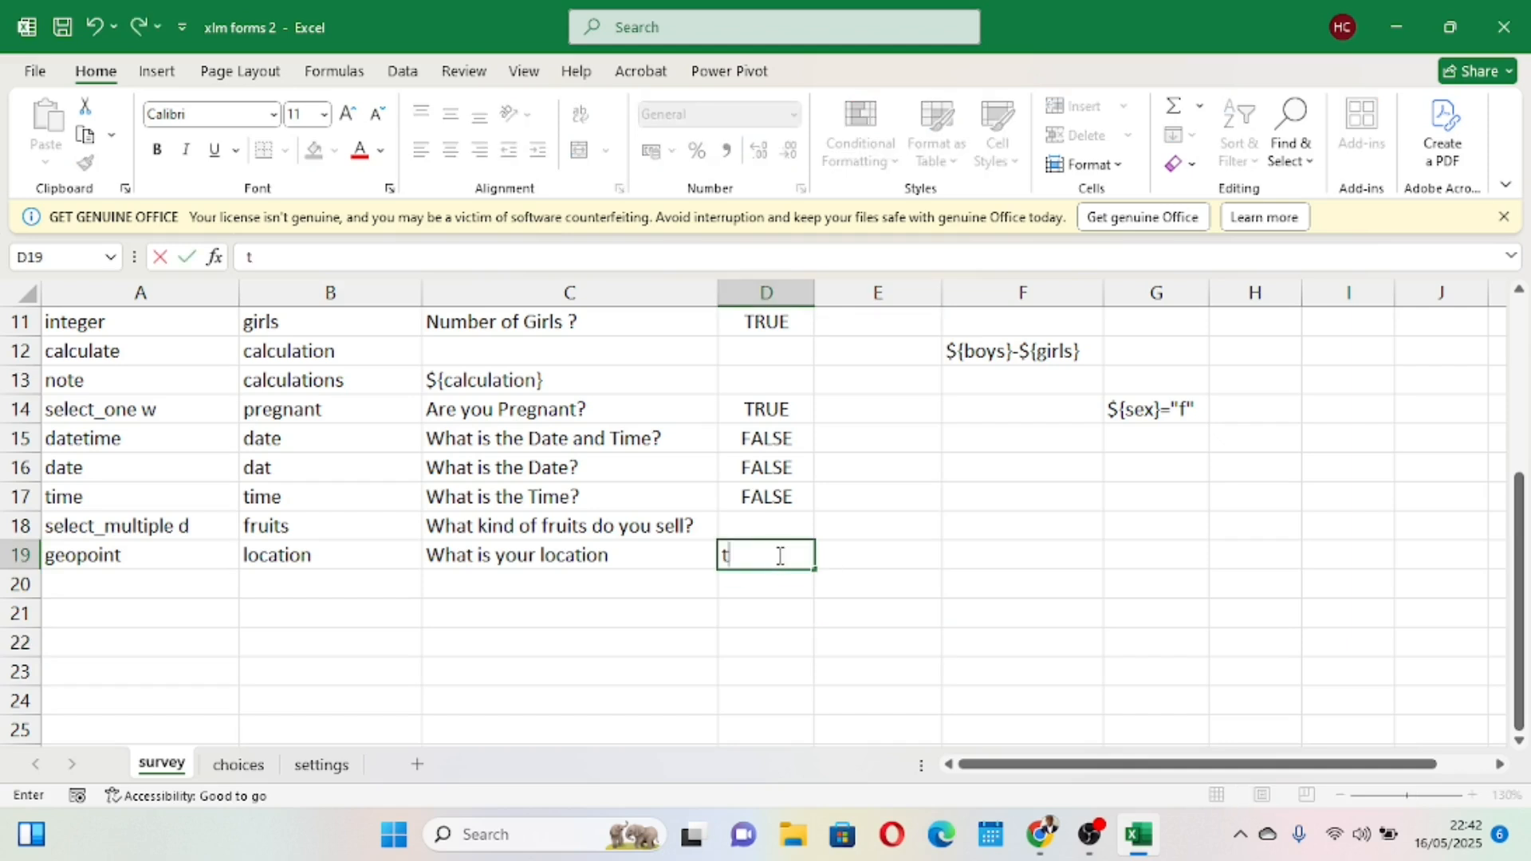
type("false")
left_click(924, 630)
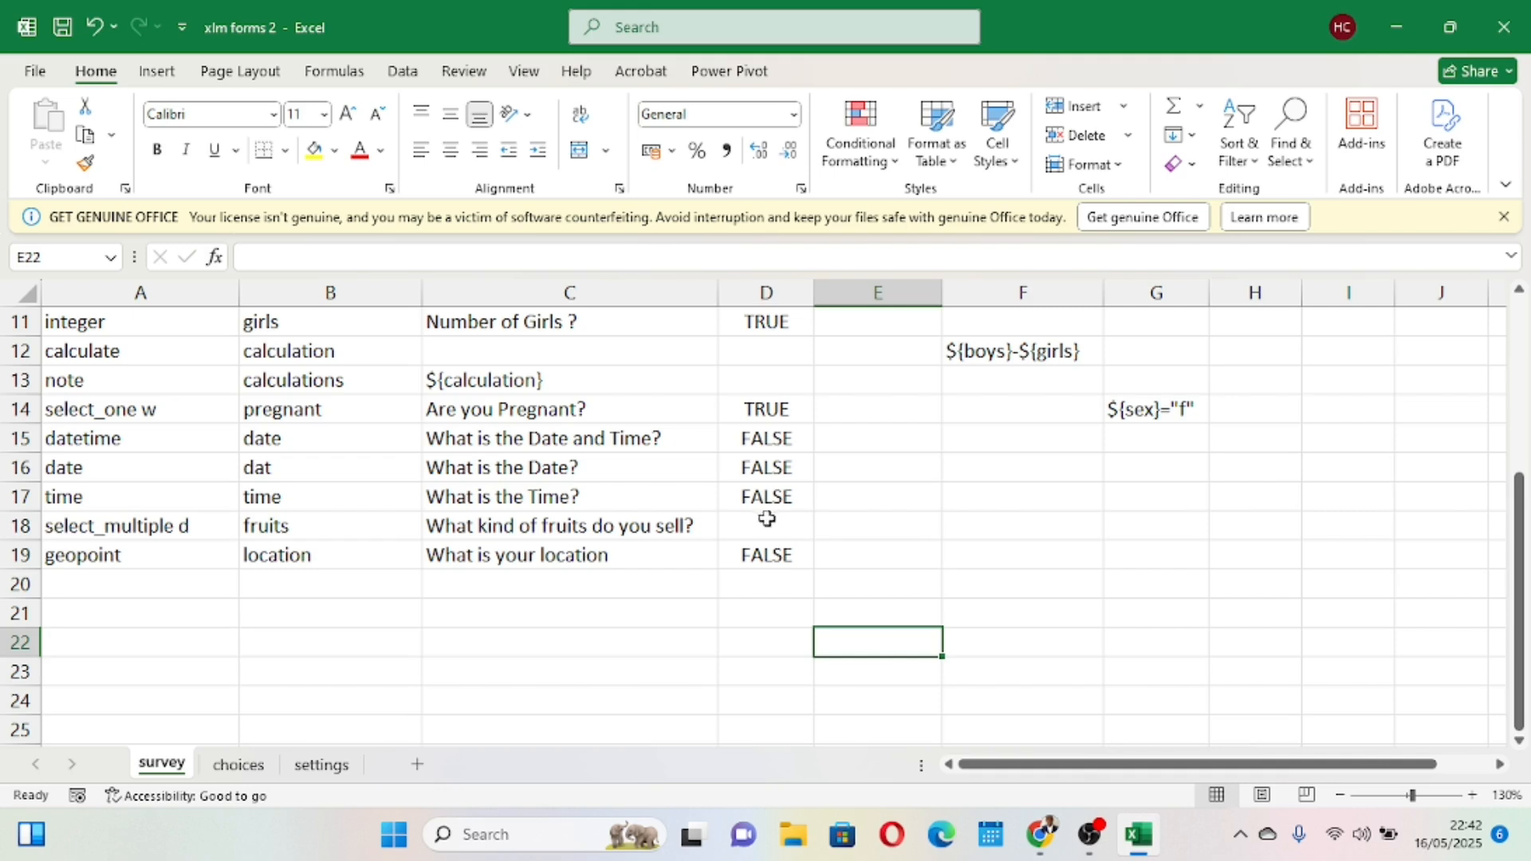
Set the required value of the fruits question in row 18 to TRUE and save the workbook.
left_click(762, 524)
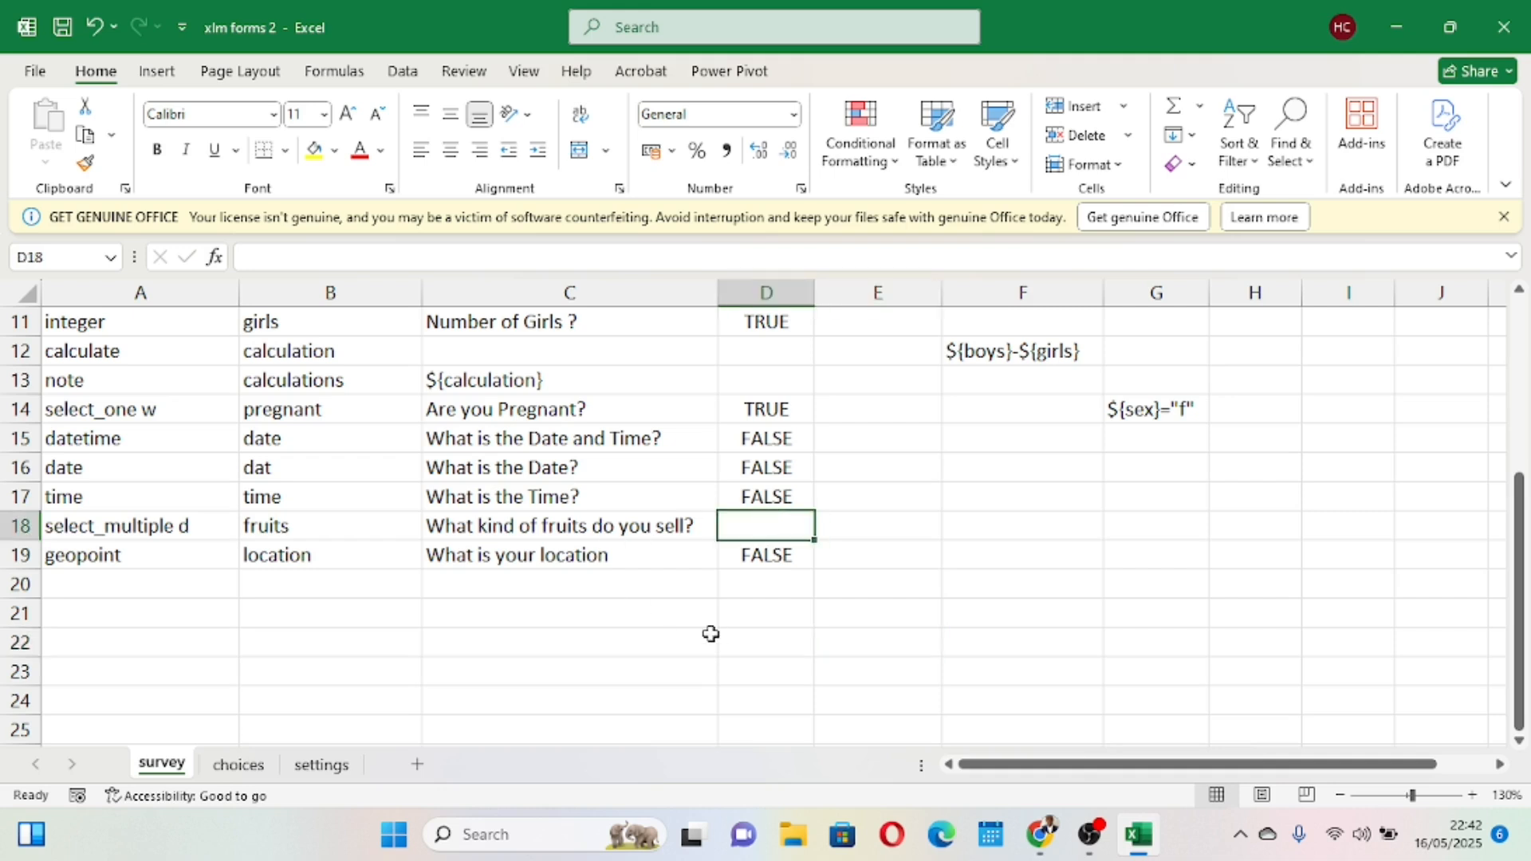
type("tr")
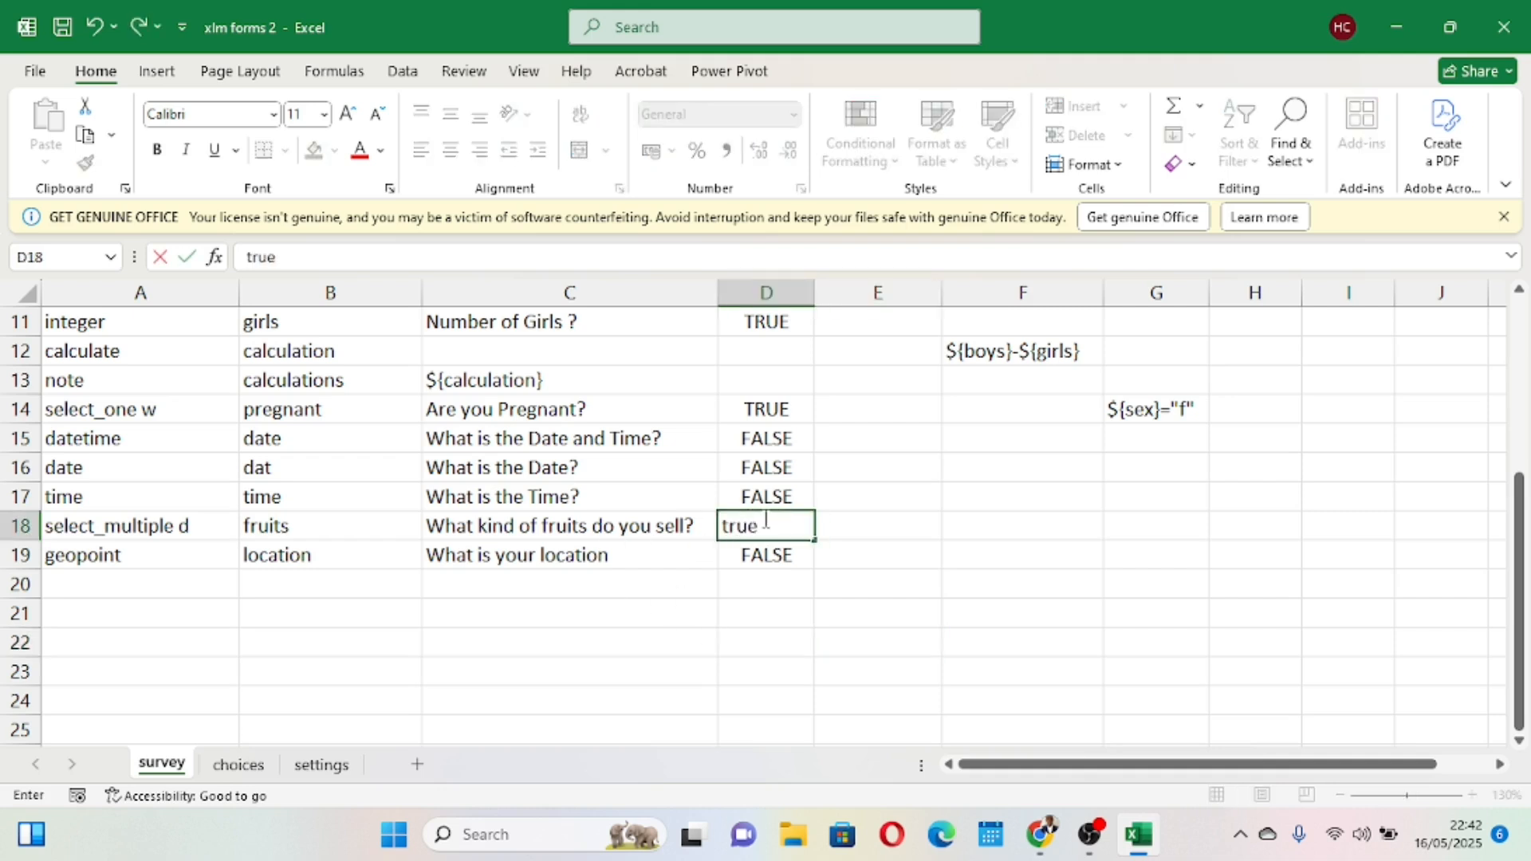
type("ue")
left_click(926, 588)
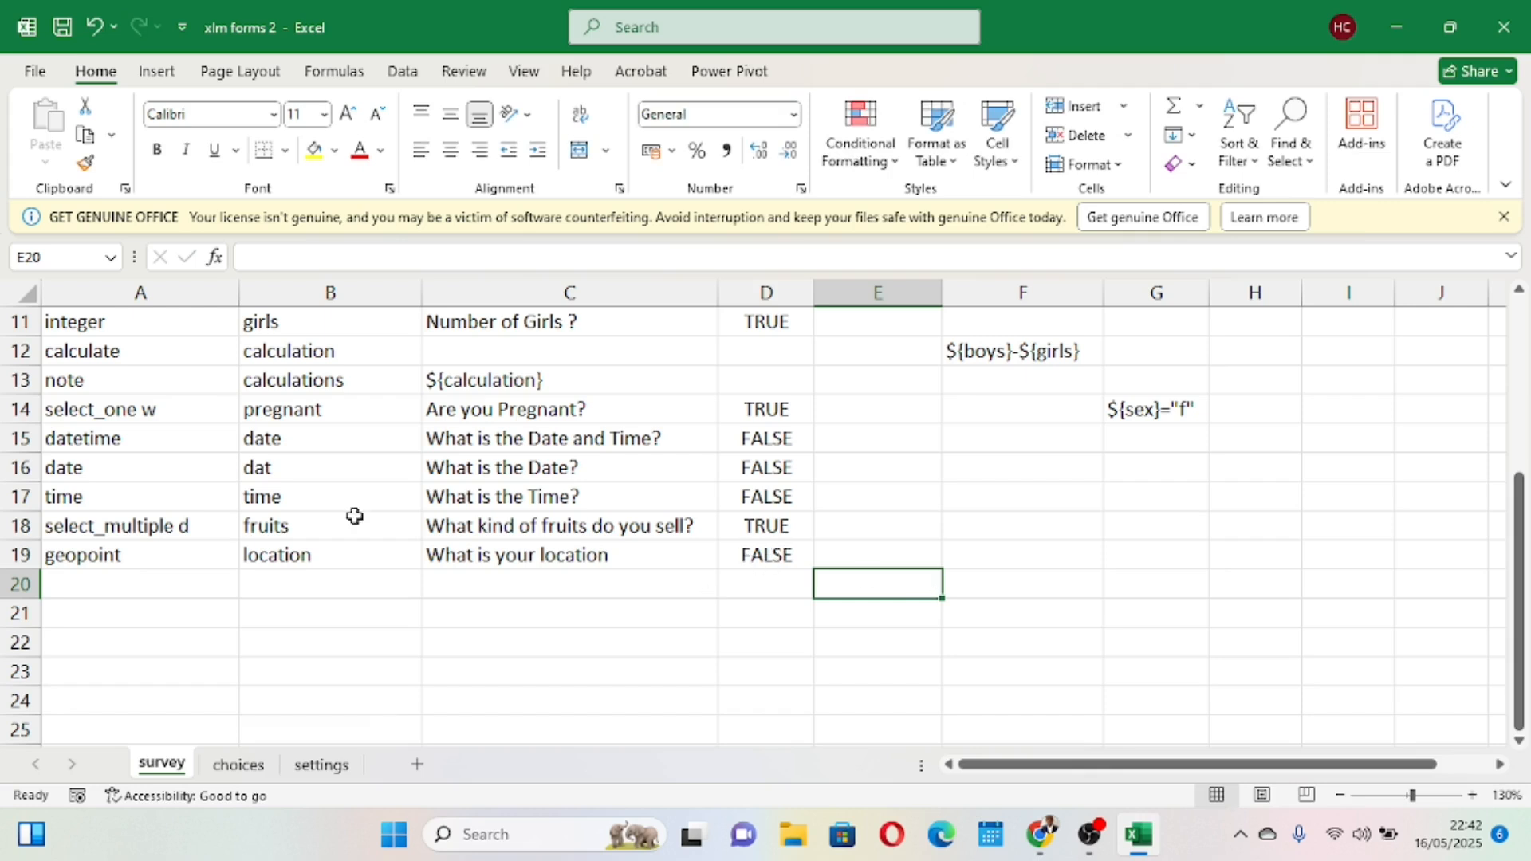
left_click(64, 30)
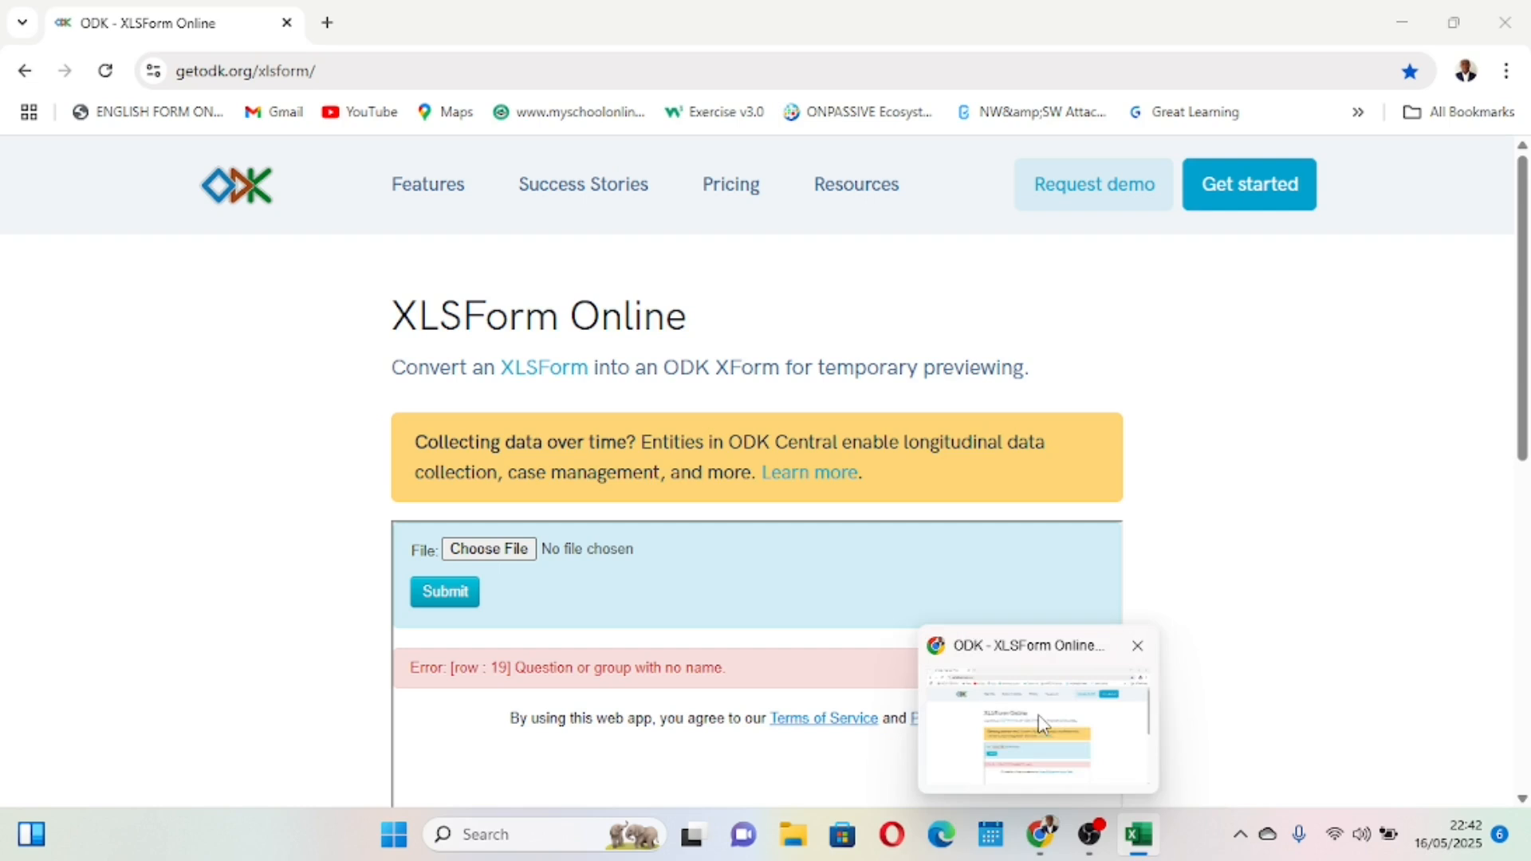
Switch to the XLSForm Online page in Chrome and submit the updated "xlm forms 2" workbook from the Desktop for conversion.
left_click(1045, 727)
left_click(488, 551)
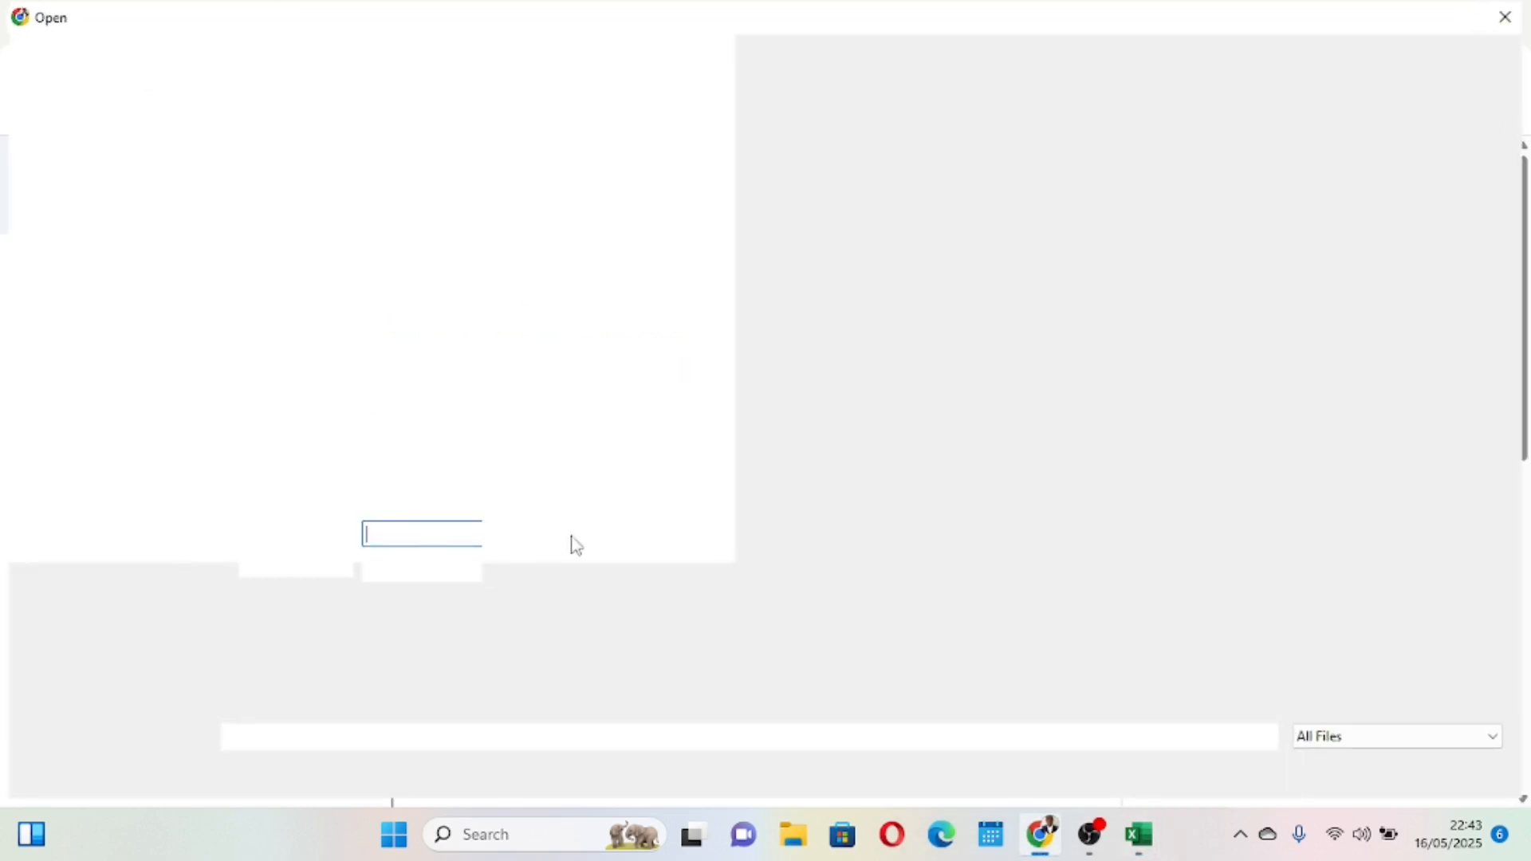
left_click(245, 618)
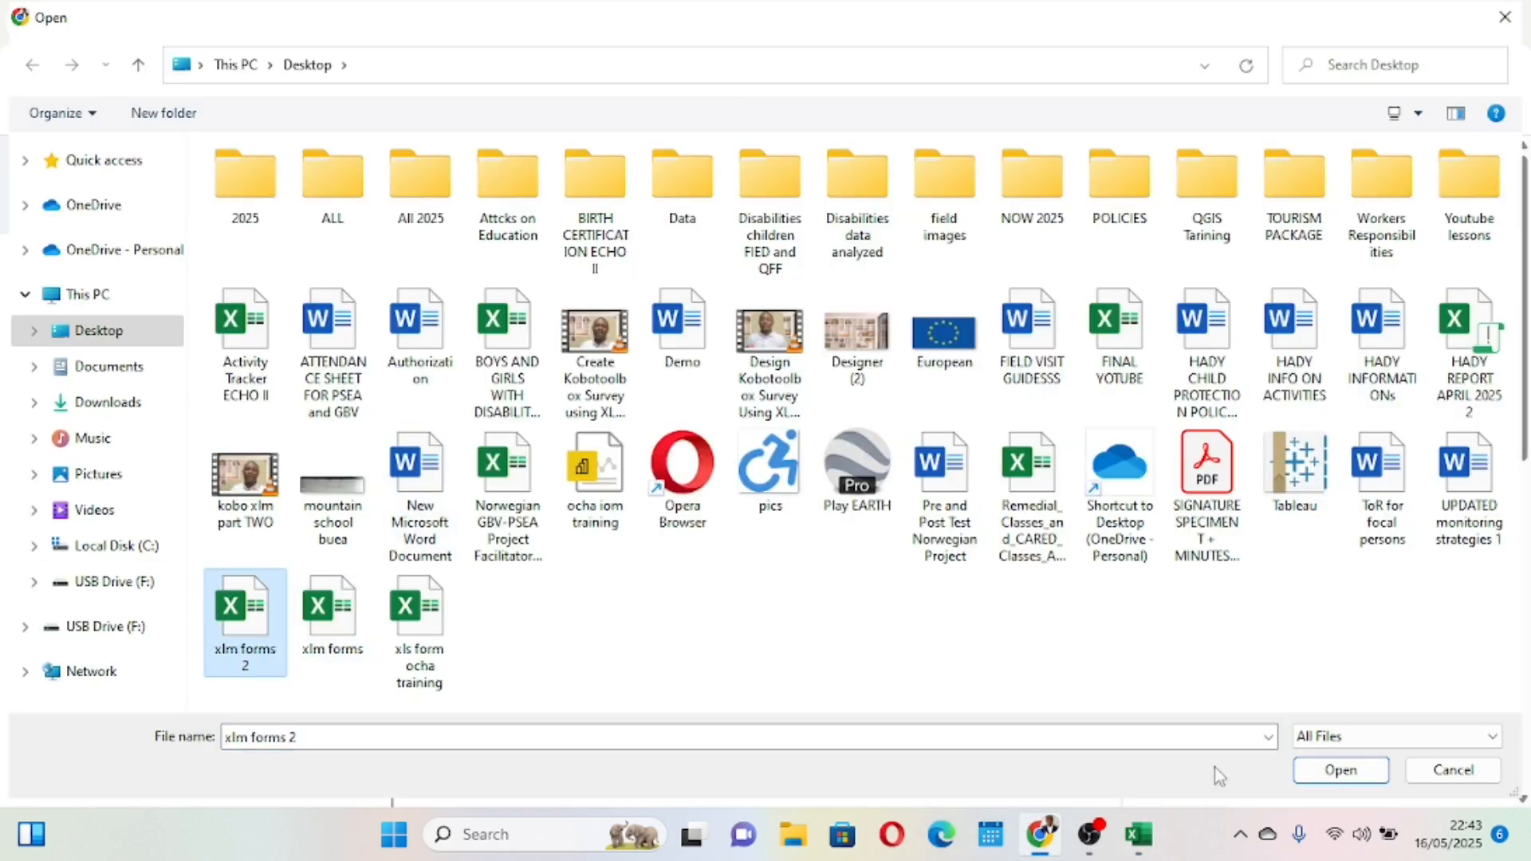
left_click(1340, 770)
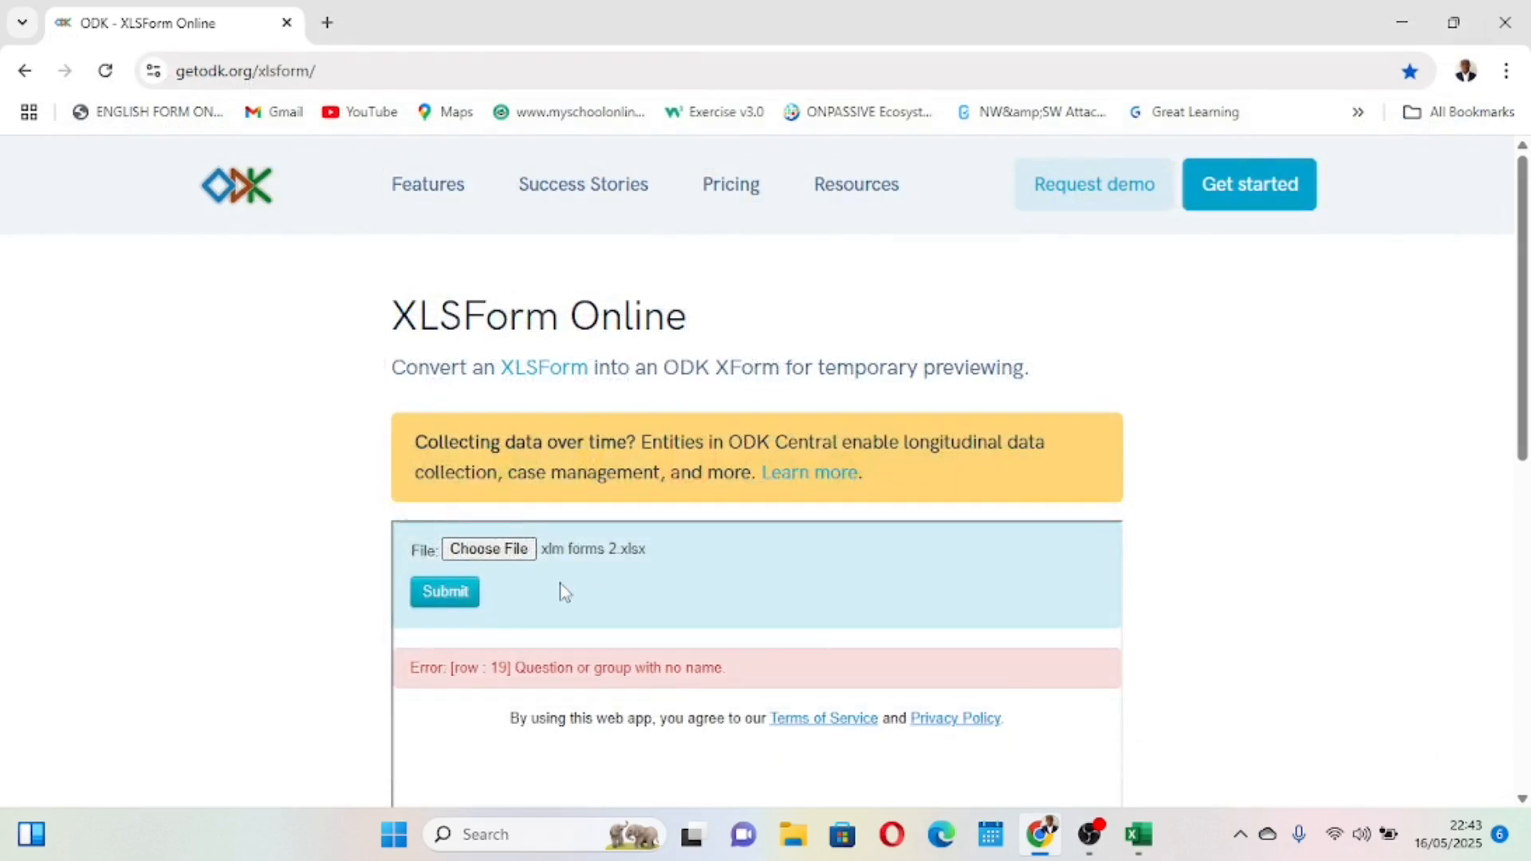
left_click(446, 594)
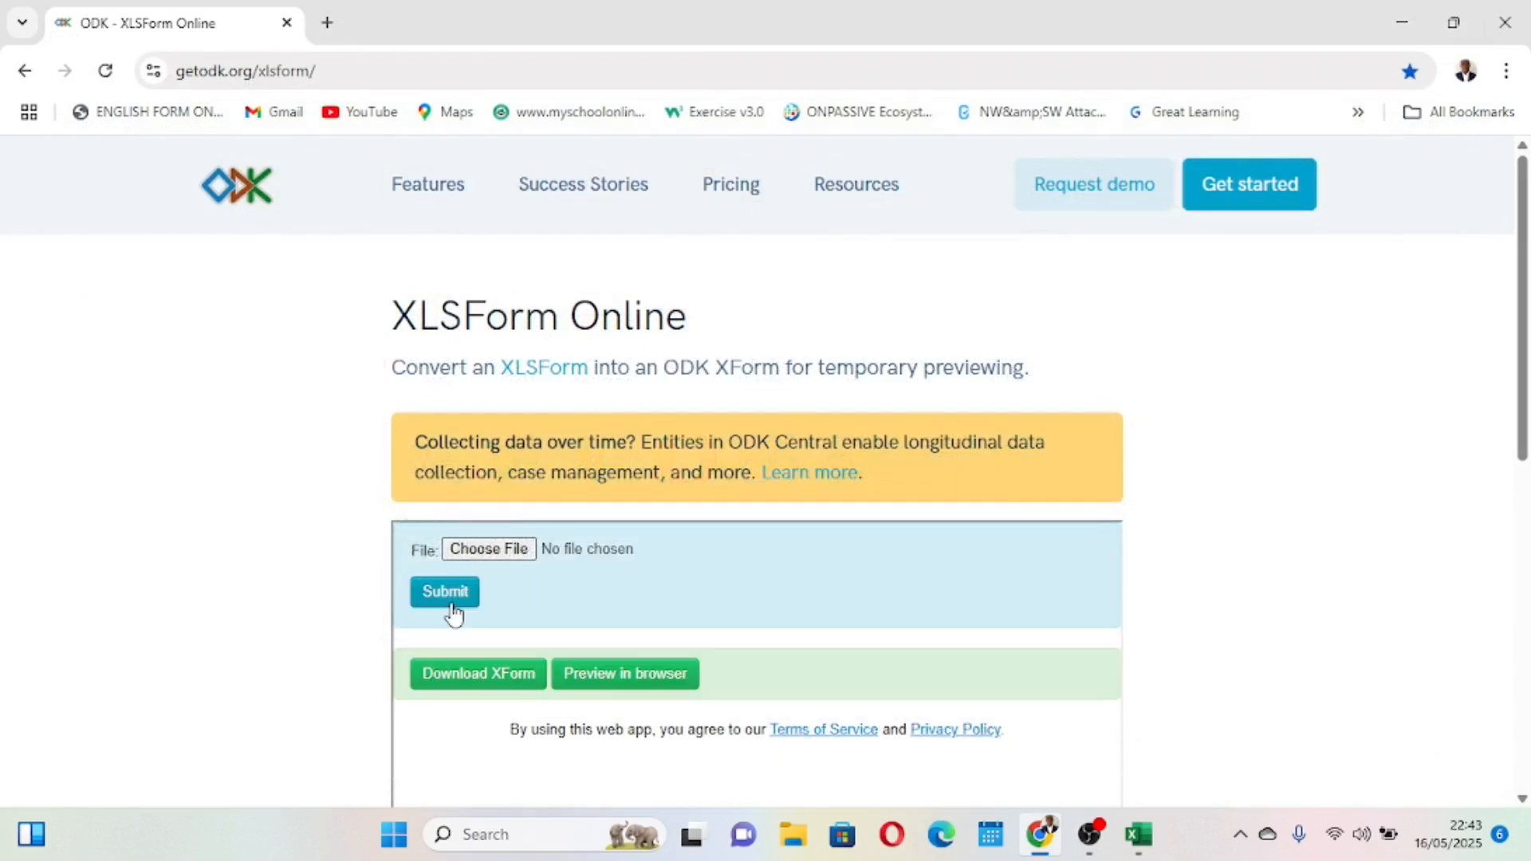
Open the converted form's browser preview and look over its questions, dismissing the location permission request.
left_click(624, 680)
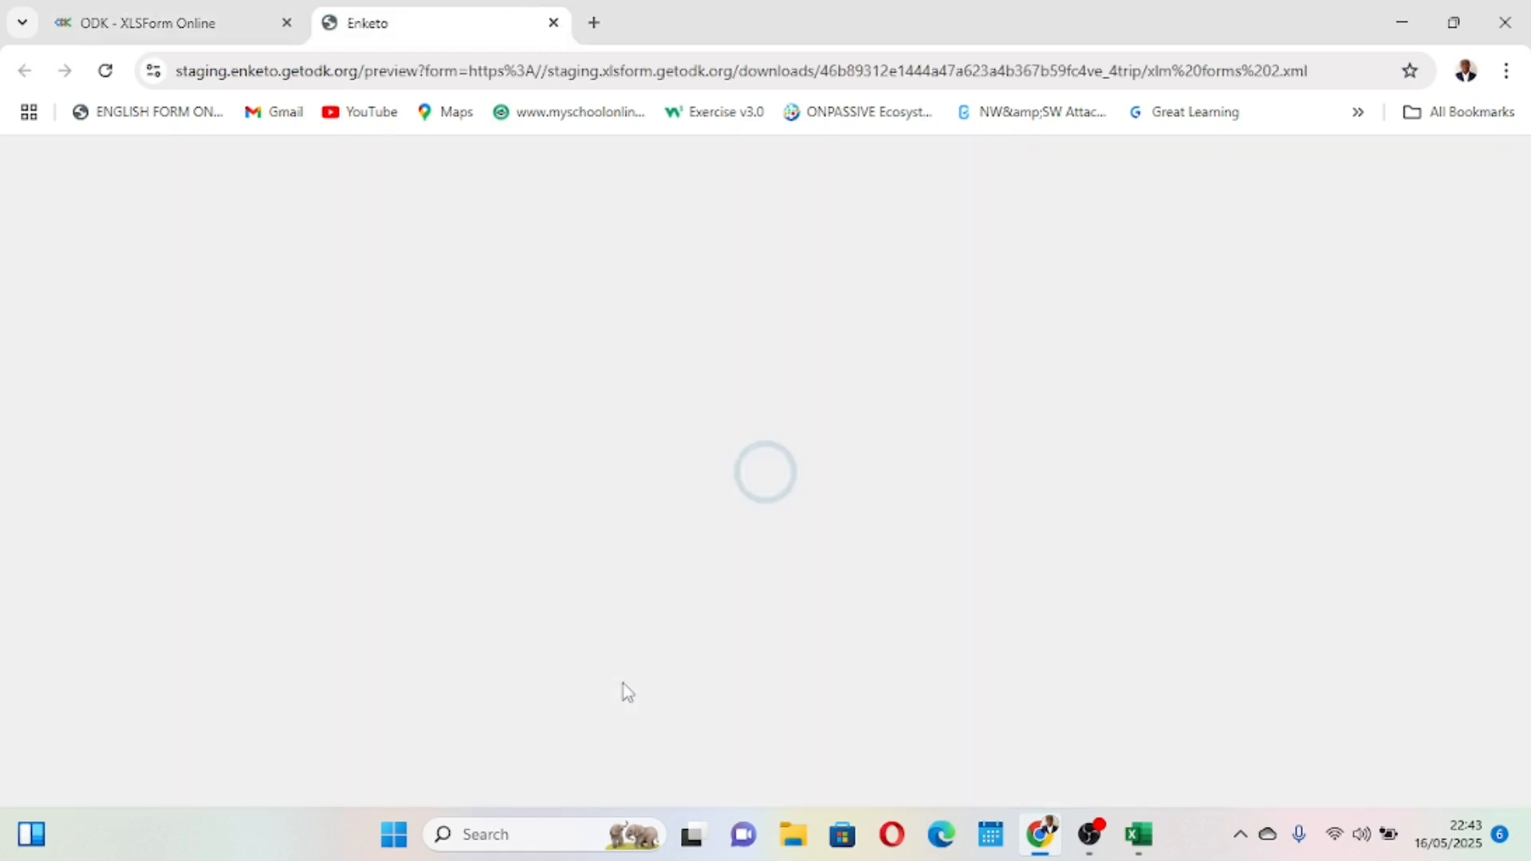
scroll(858, 607, "down", 7)
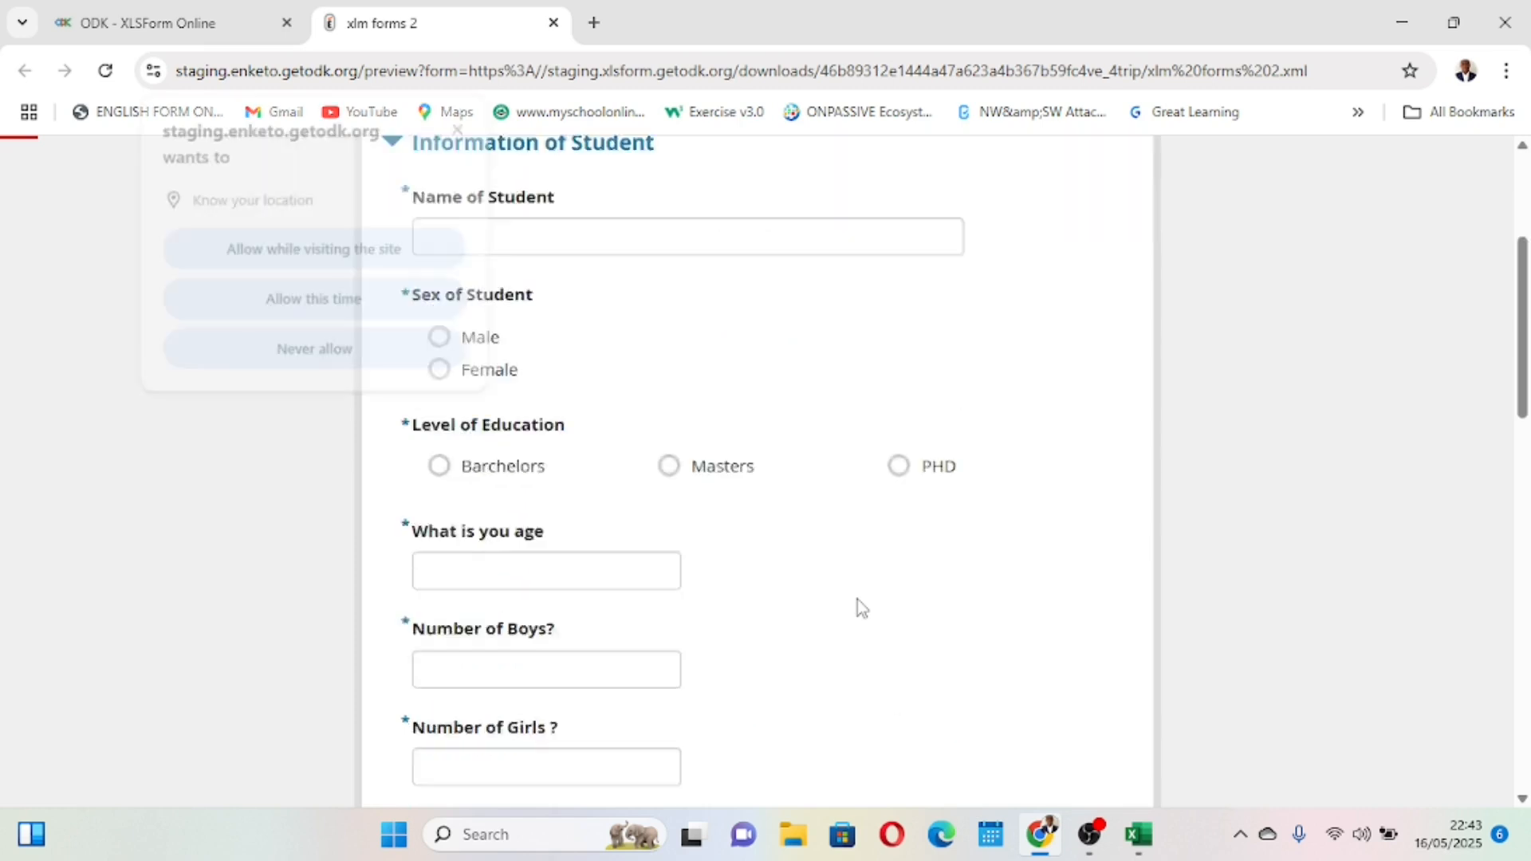
scroll(858, 599, "down", 3)
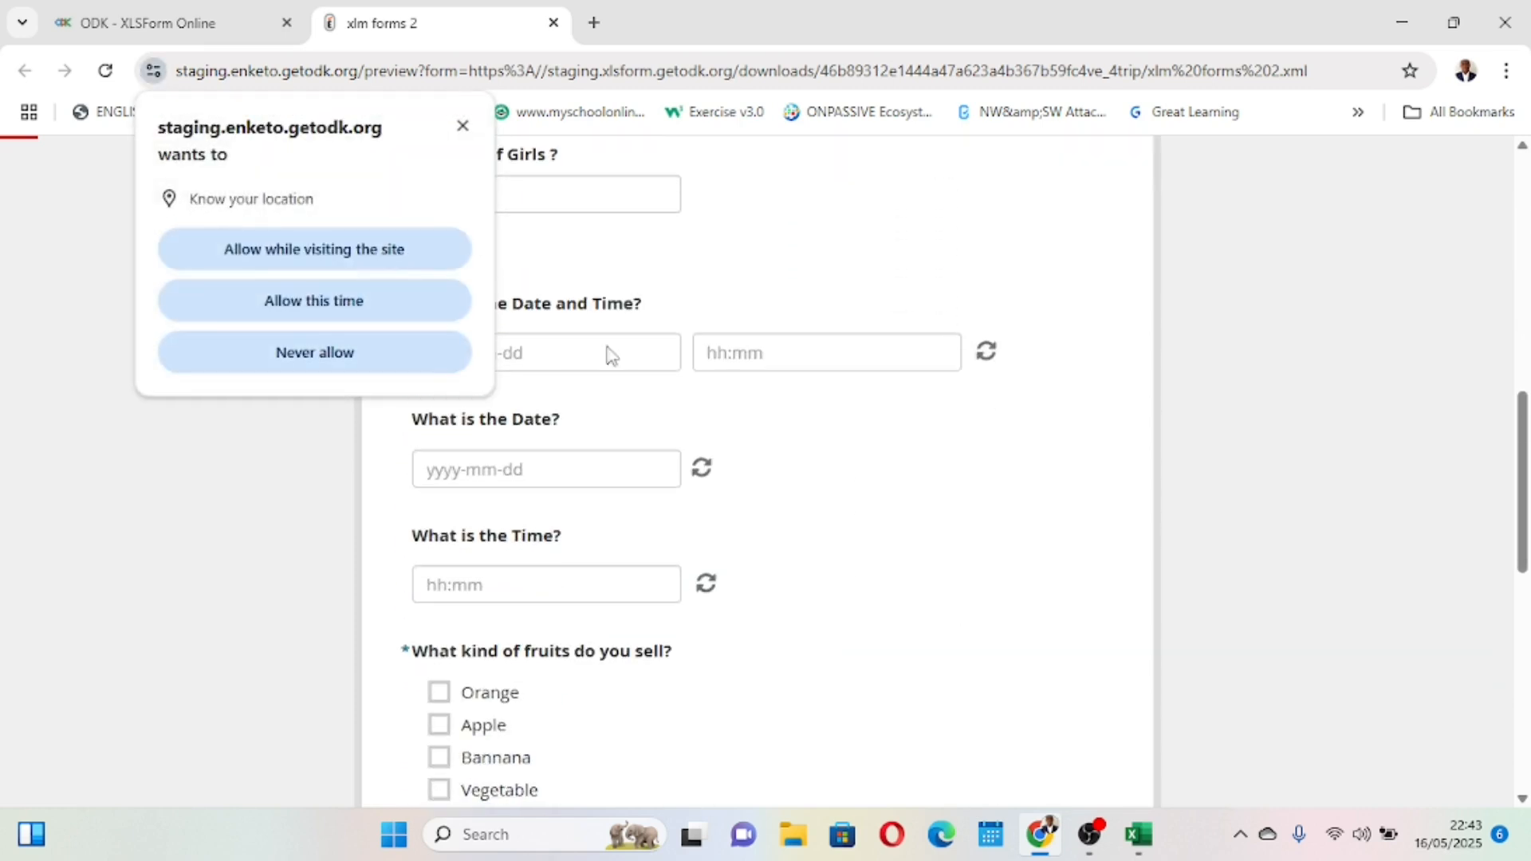
left_click(461, 127)
scroll(718, 558, "down", 5)
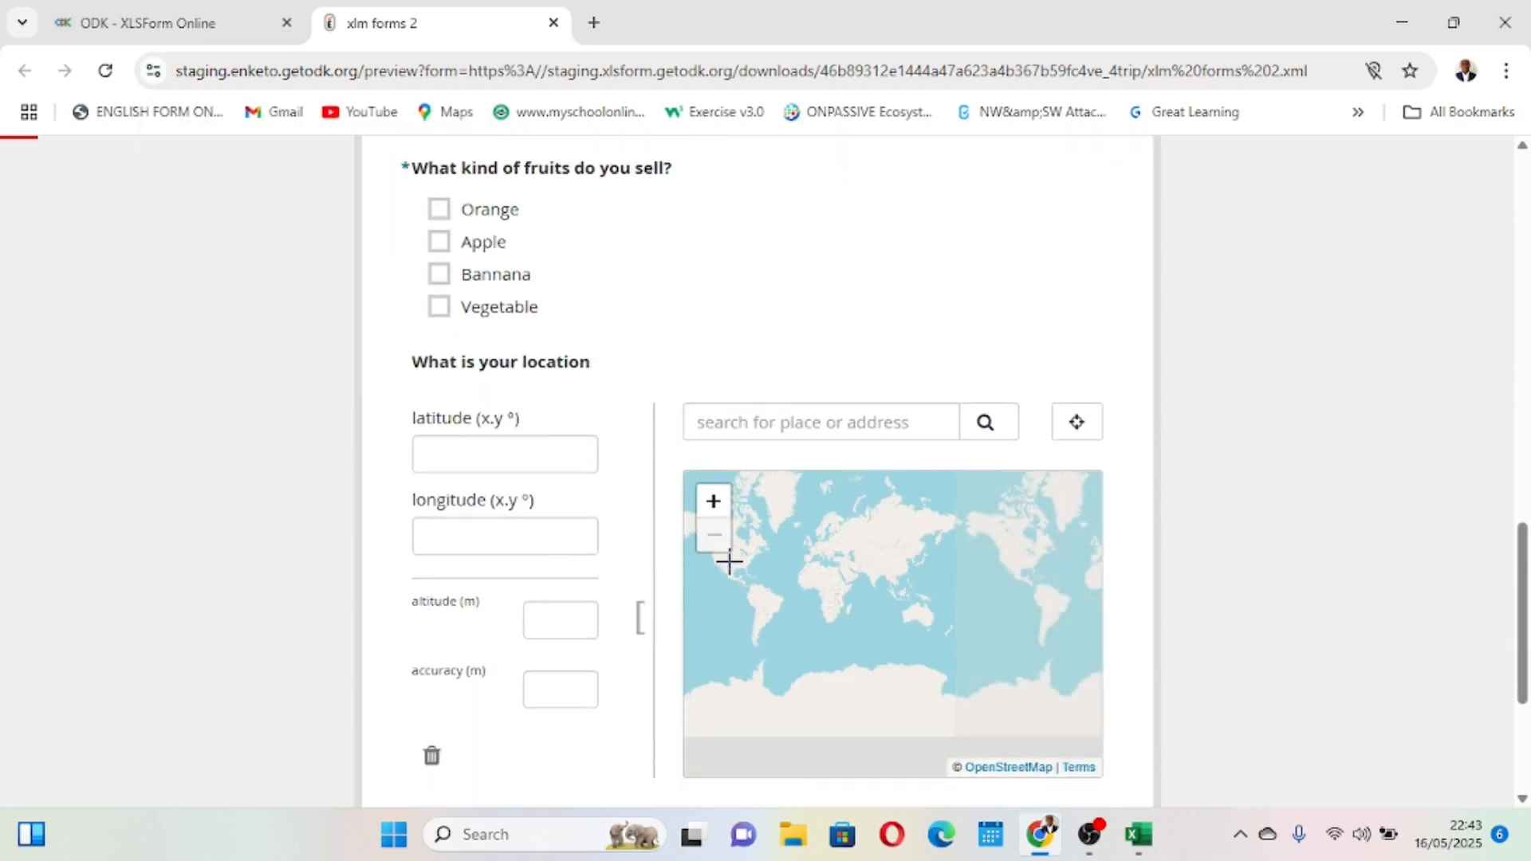
scroll(643, 423, "up", 4)
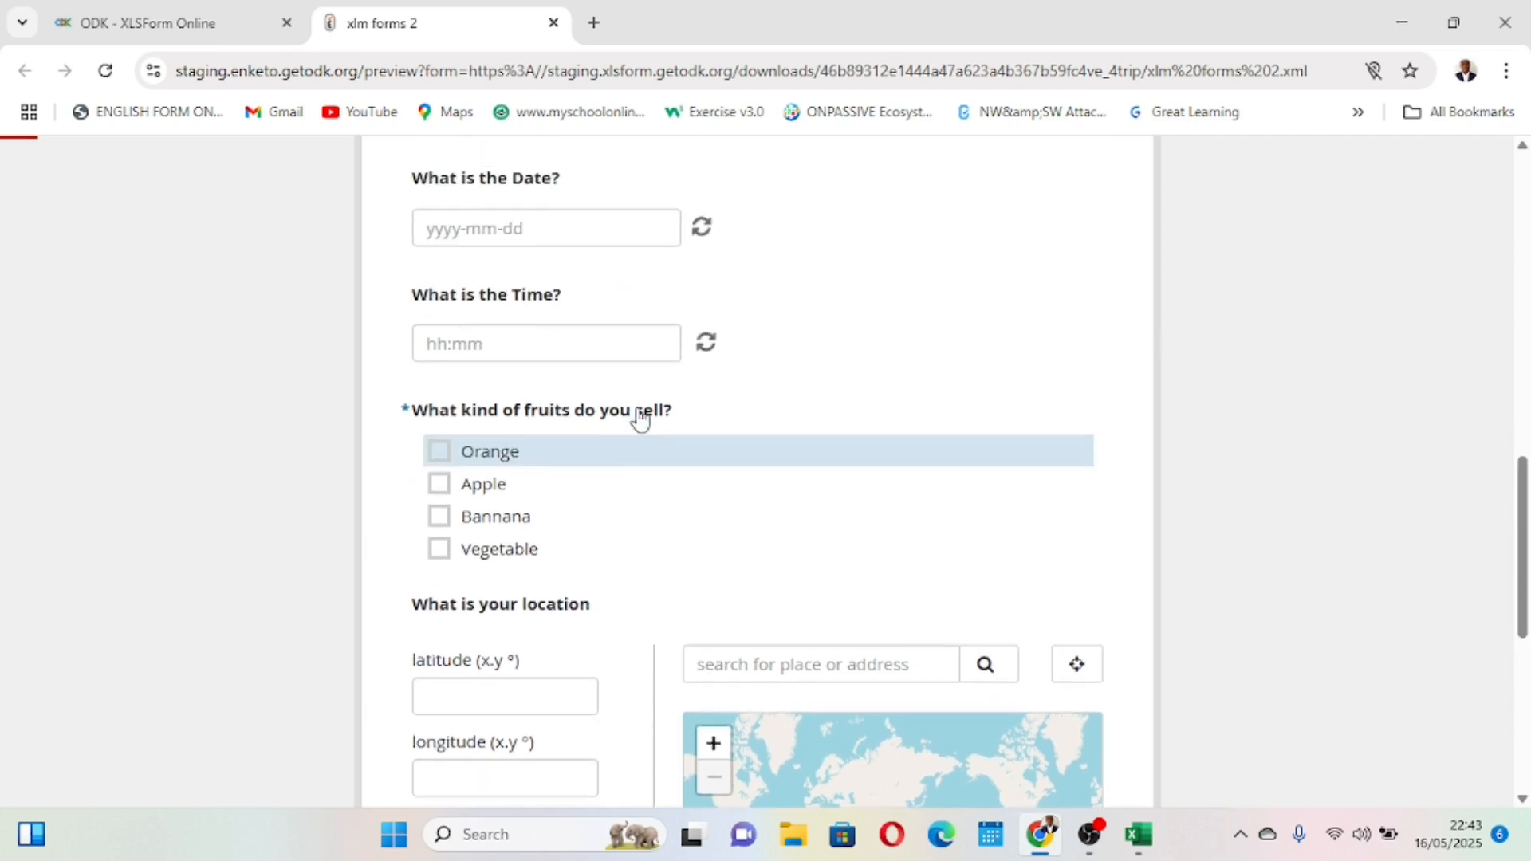
scroll(640, 418, "up", 2)
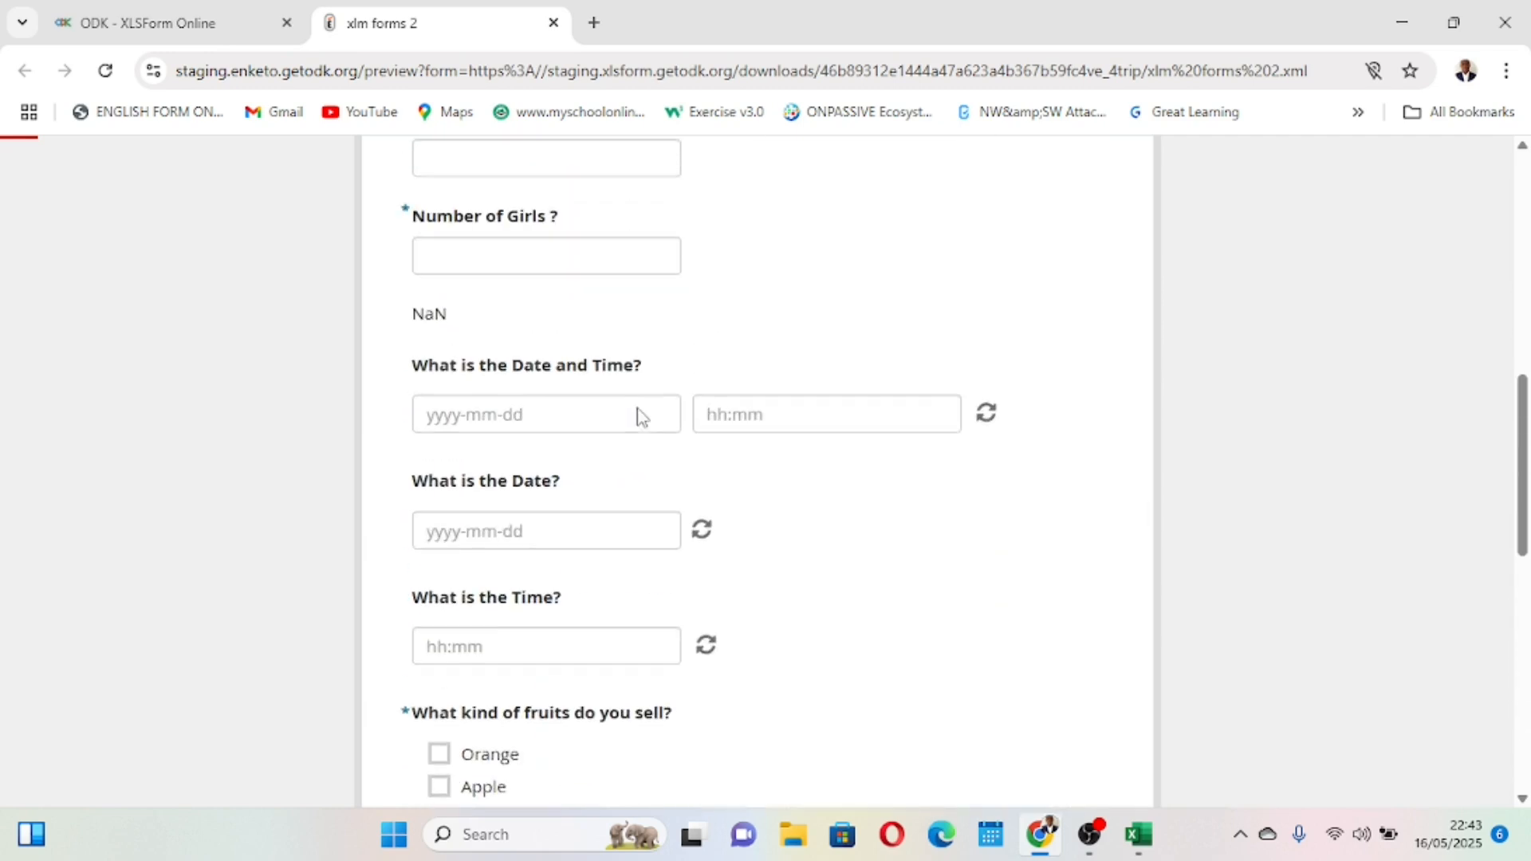
Answer the "What is the Date and Time?" question with 2025-05-16 and 10:45 PM.
left_click(541, 411)
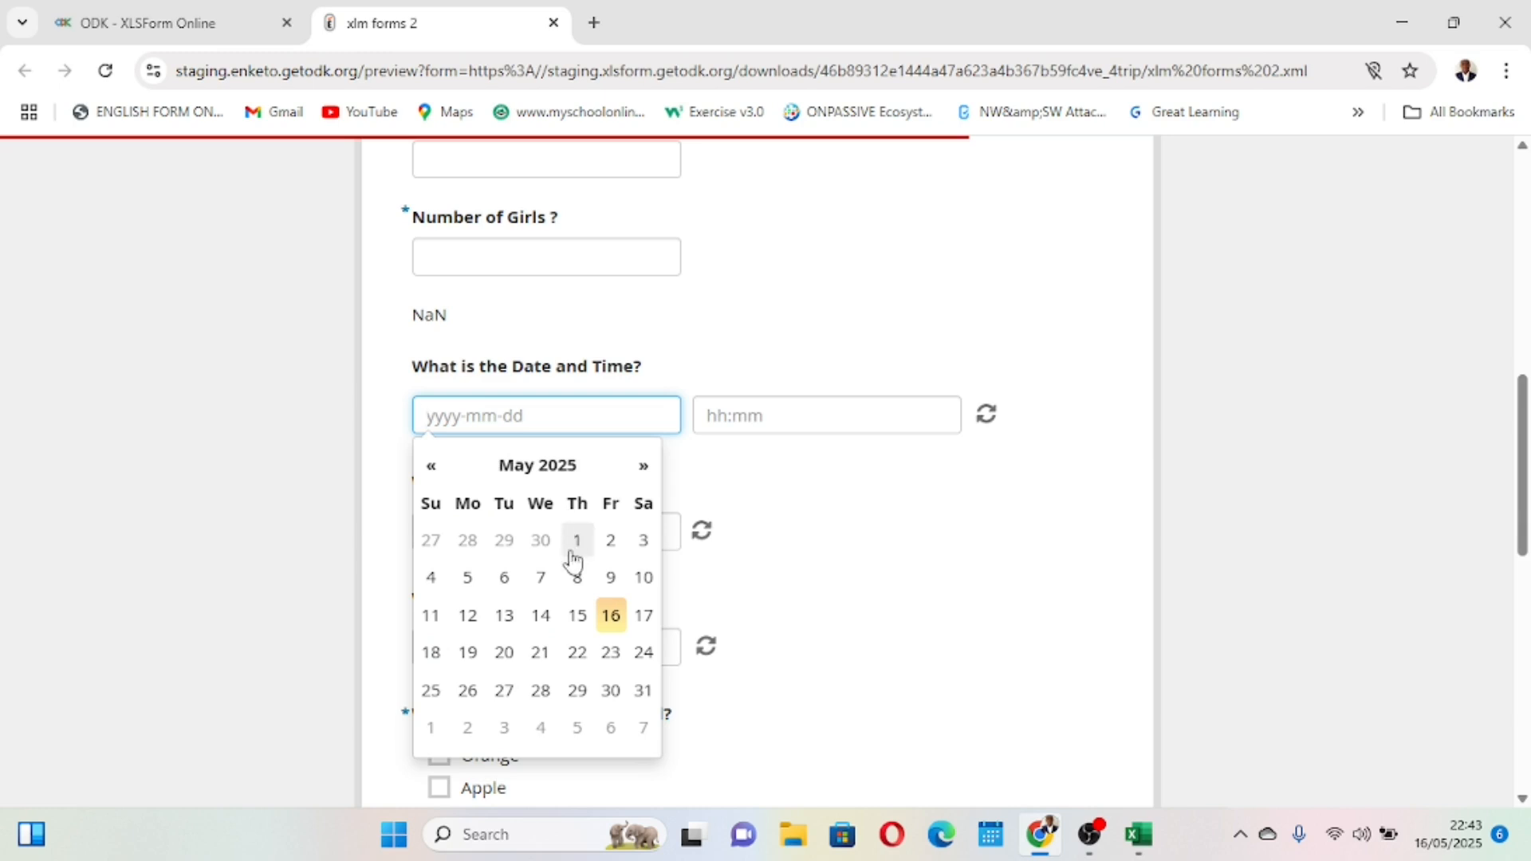
left_click(611, 615)
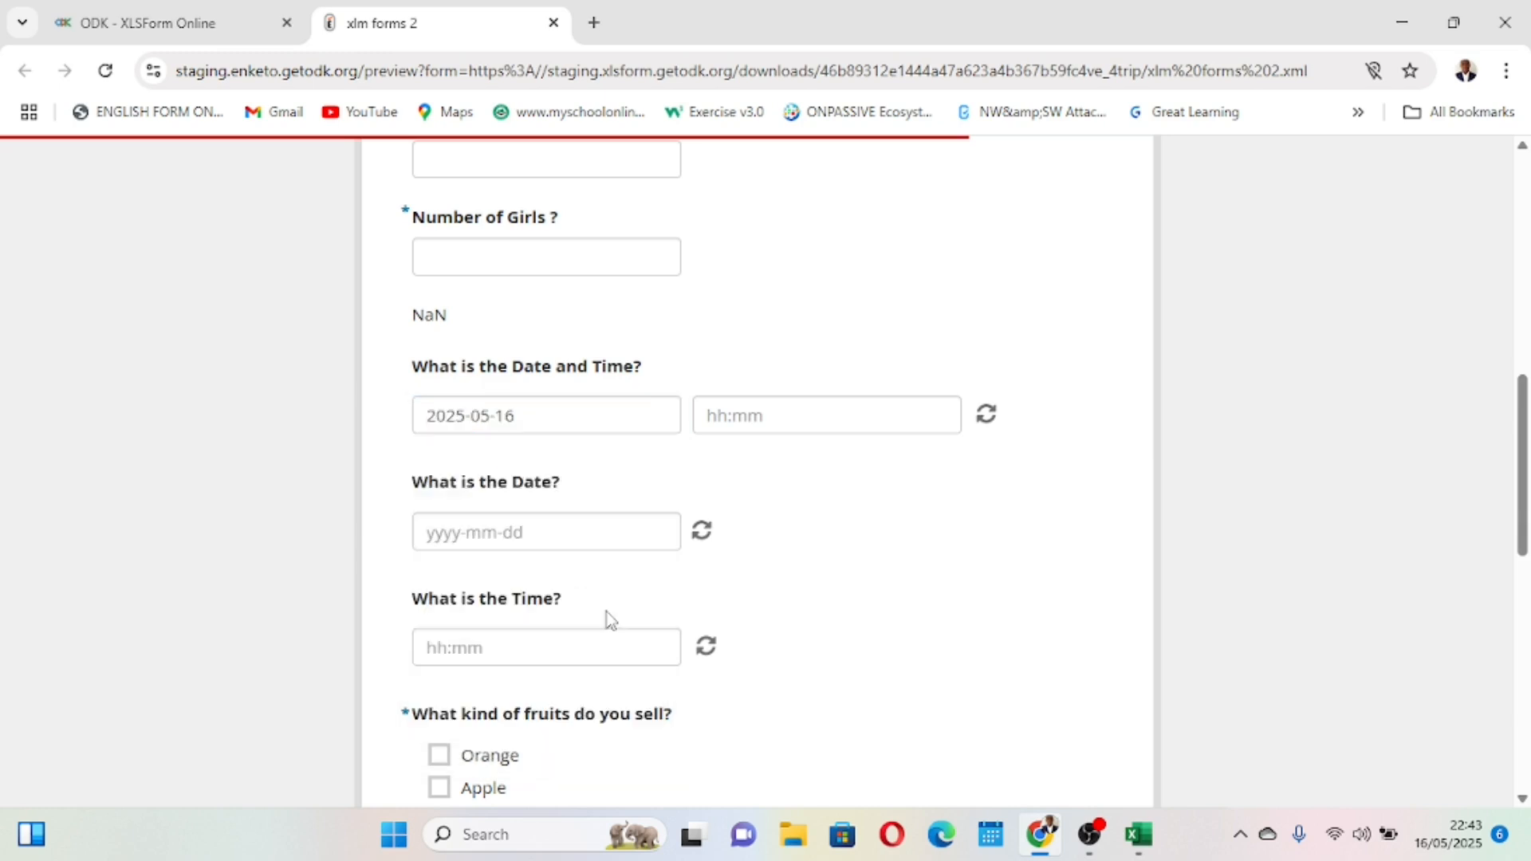
left_click(752, 419)
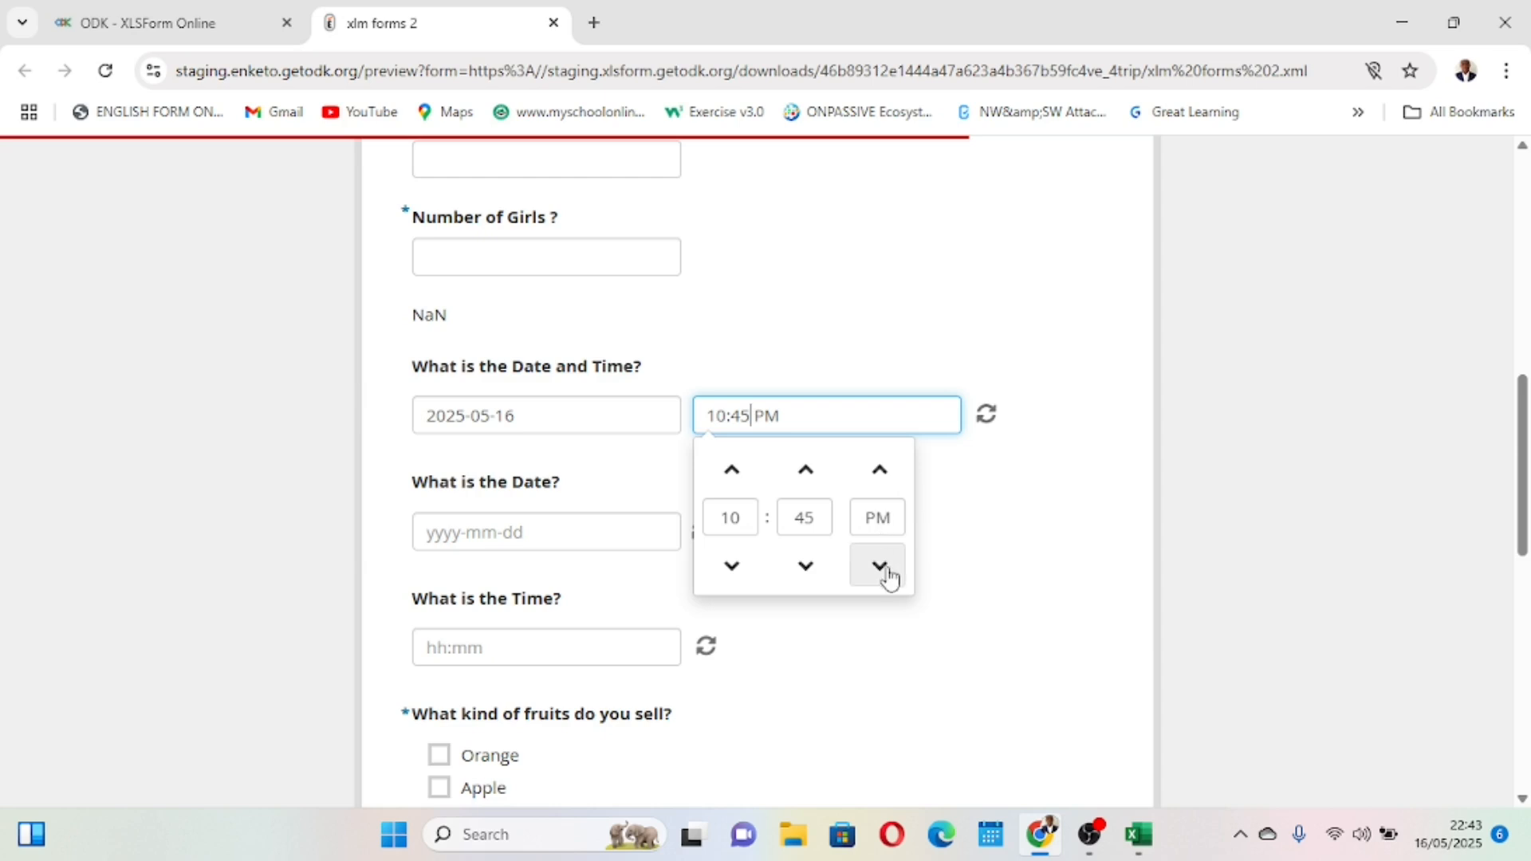
left_click(747, 516)
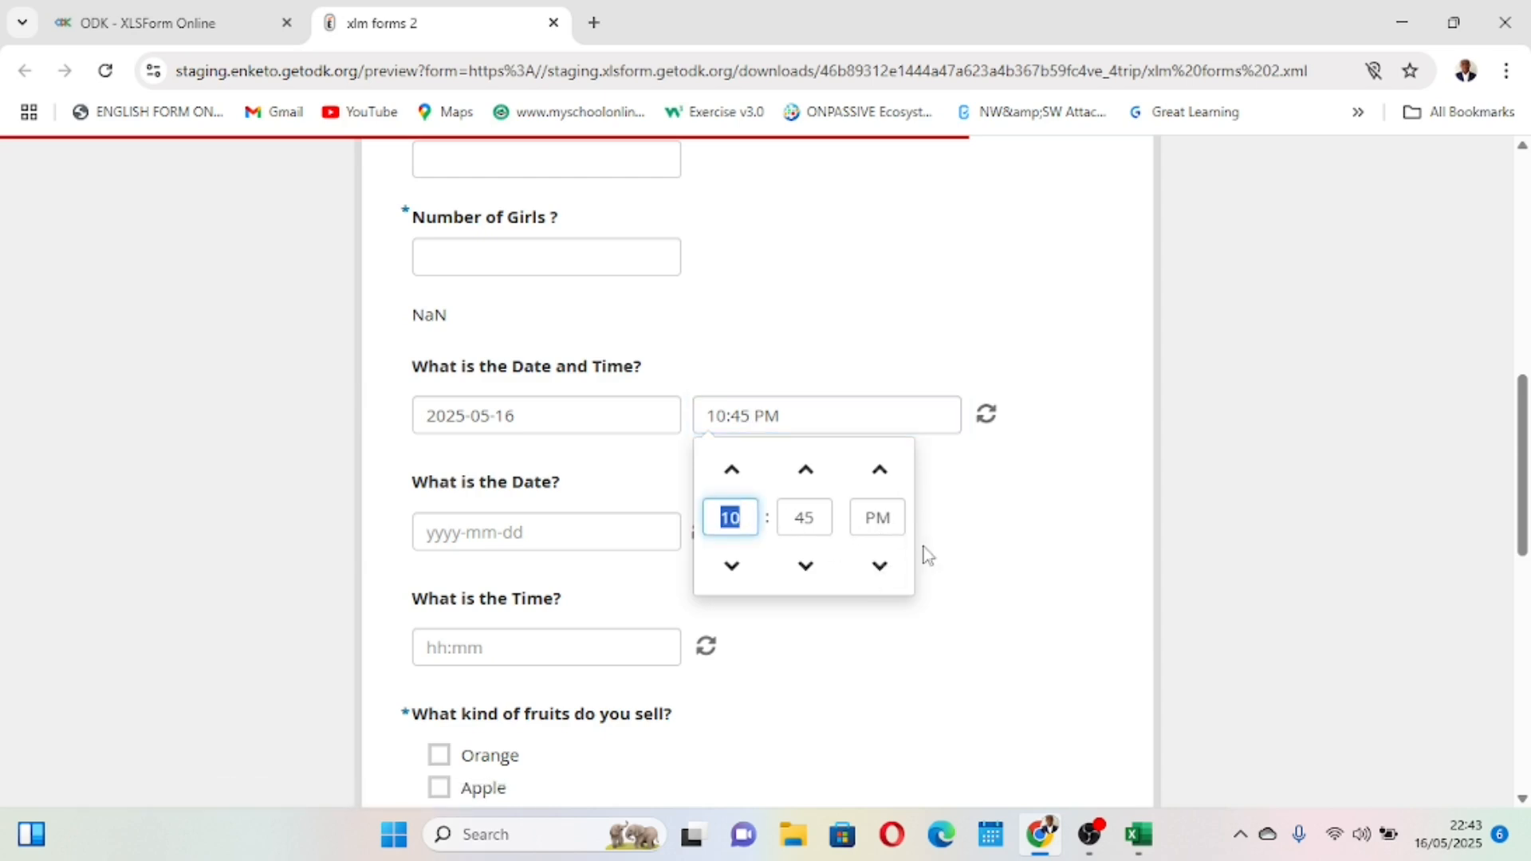
left_click(945, 560)
Answer the "What is the Date?" question with 2025-05-15.
left_click(630, 532)
left_click(771, 483)
left_click(642, 530)
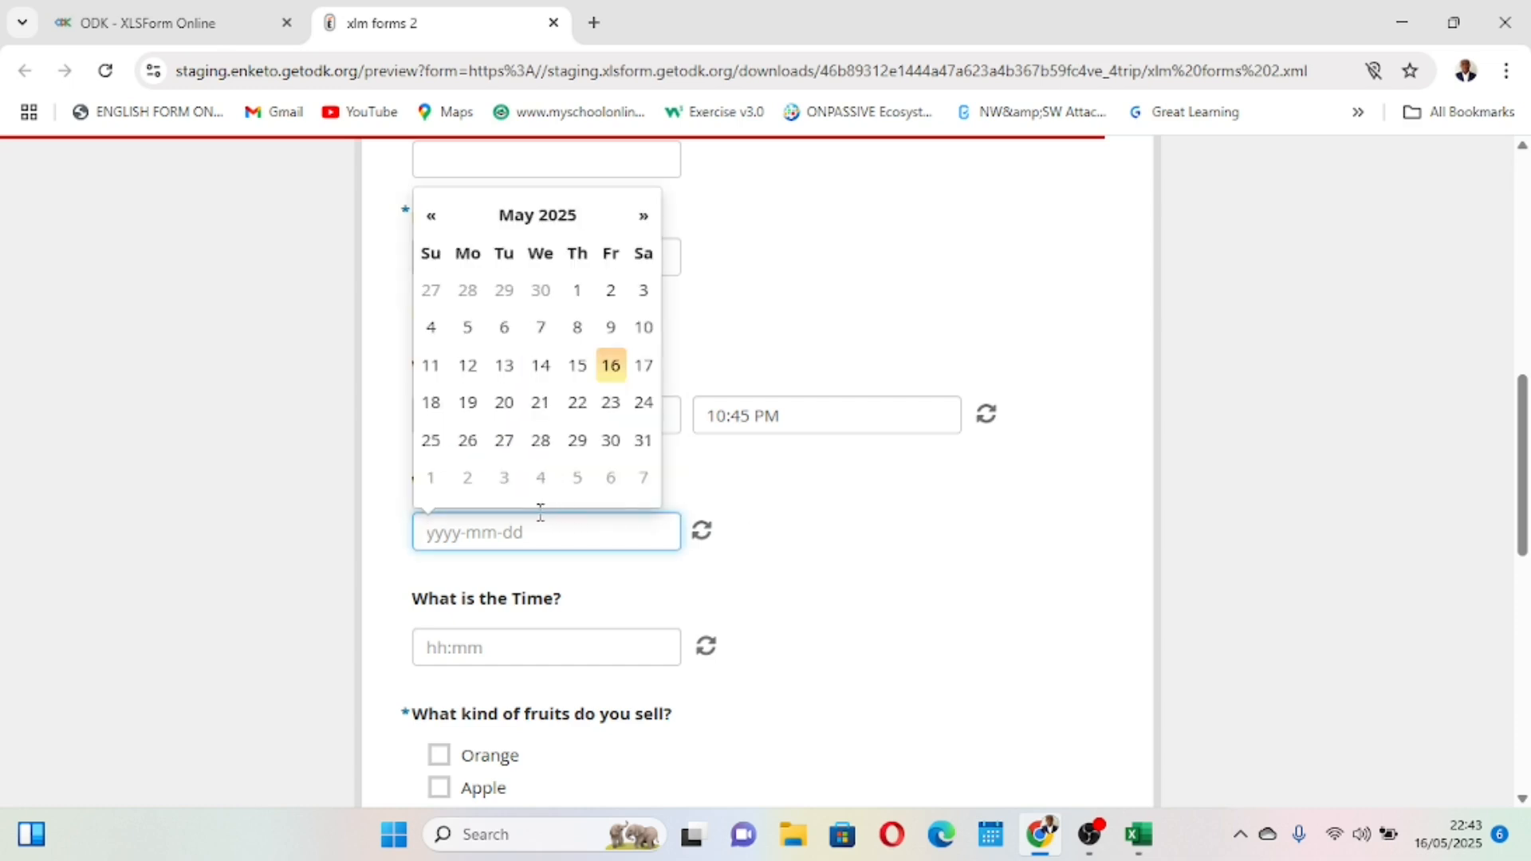
left_click(588, 380)
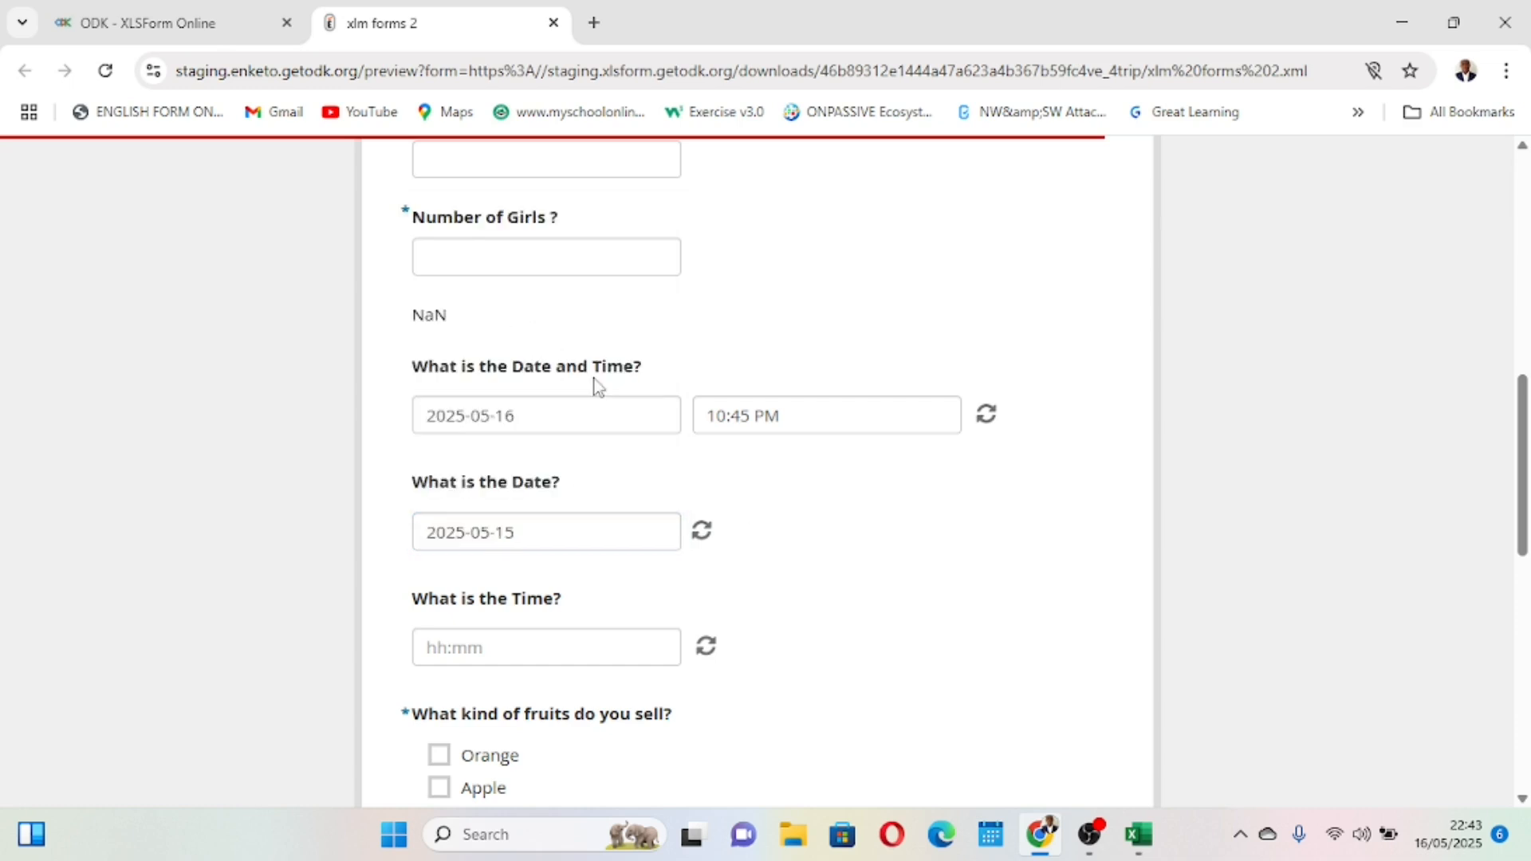
Answer the "What is the Time?" question with 10:45 PM and reselect 2025-05-15 for "What is the Date?".
scroll(551, 570, "down", 1)
left_click(479, 543)
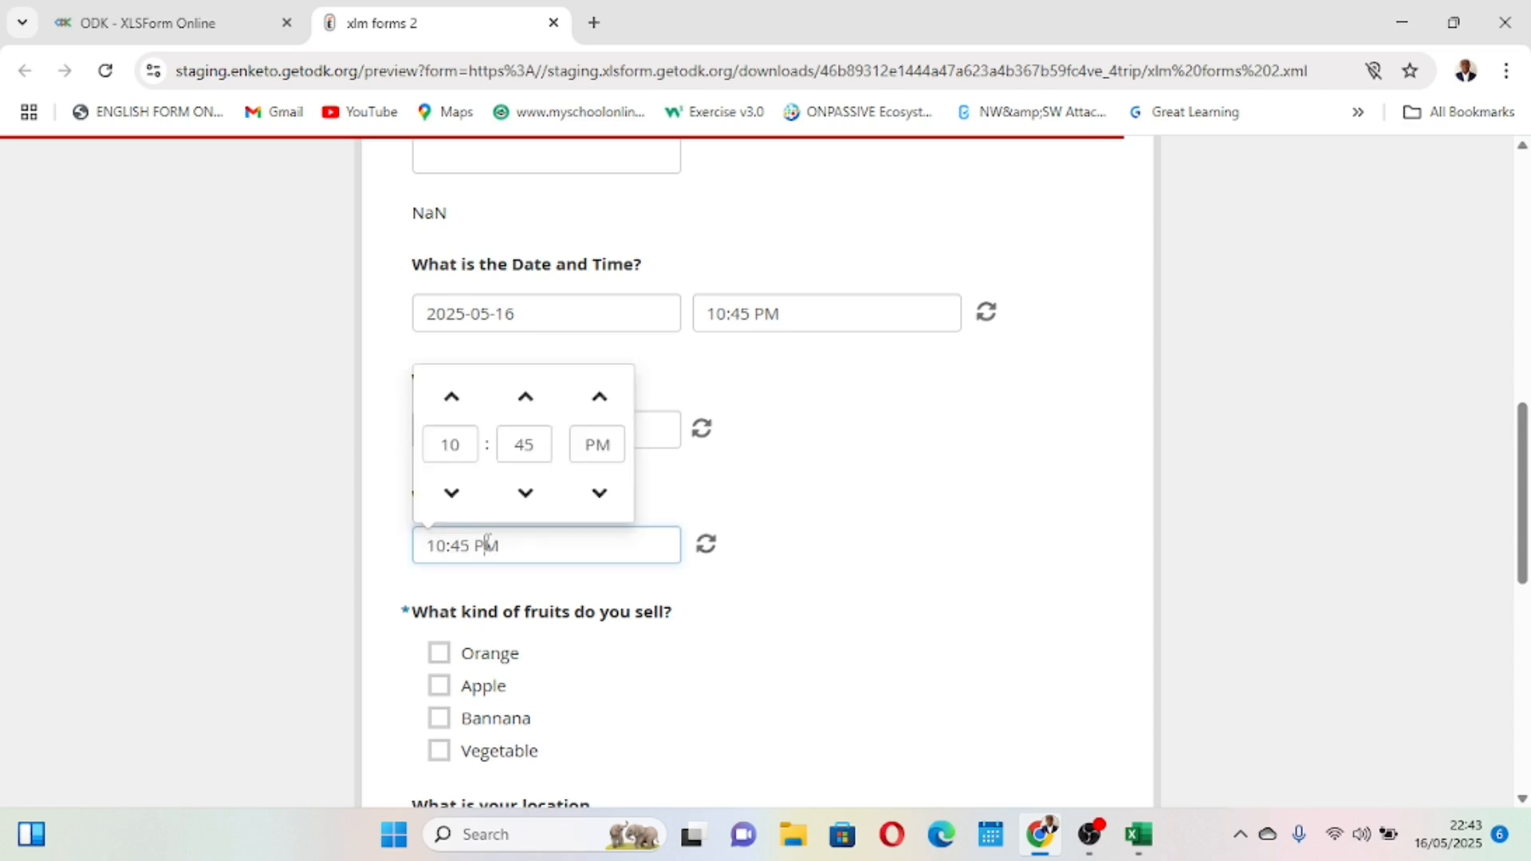
left_click(451, 443)
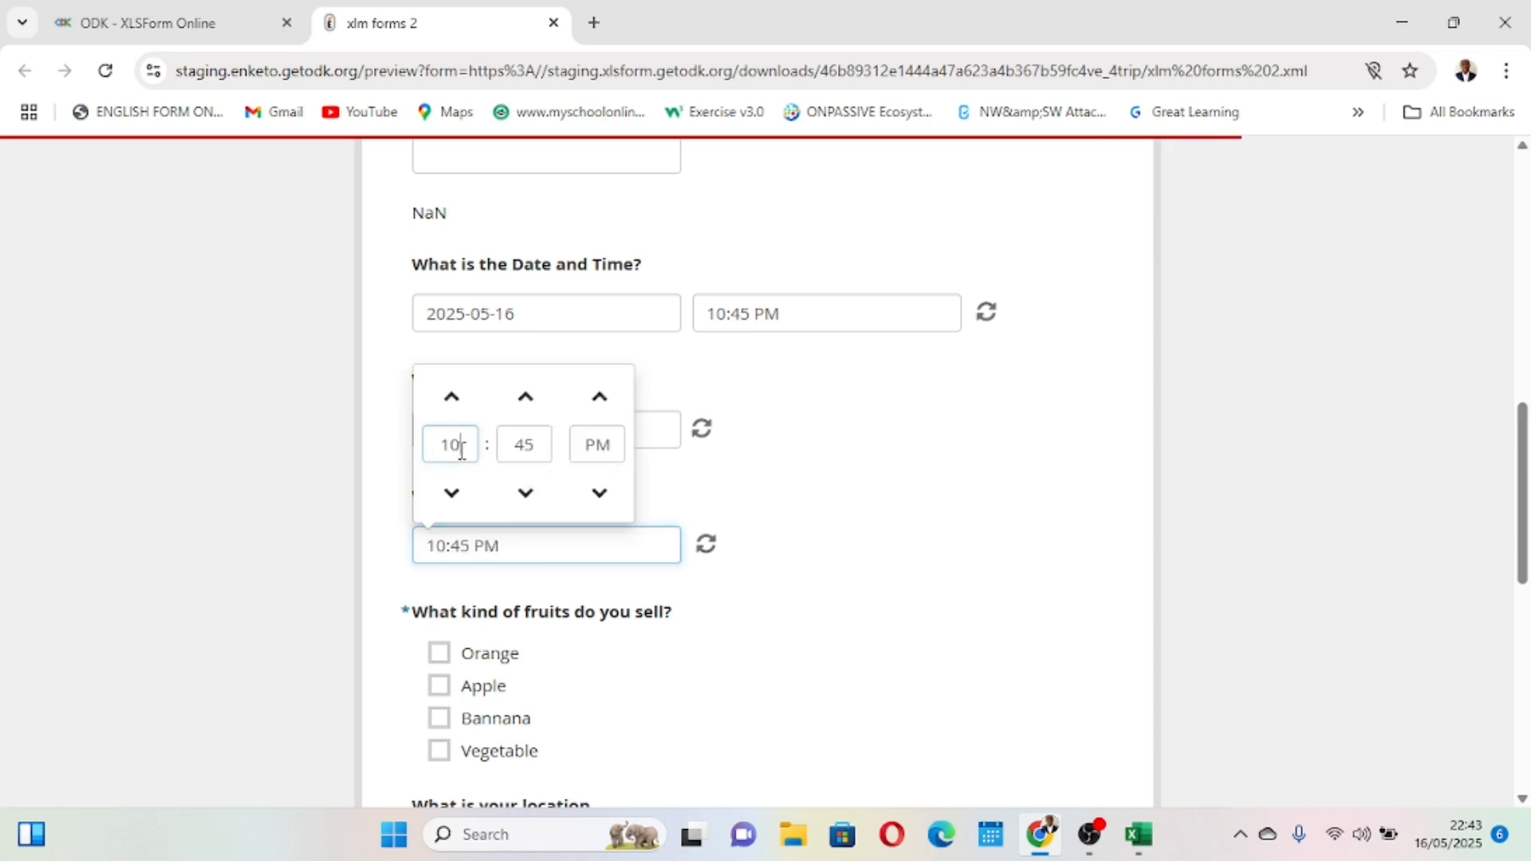
left_click(808, 563)
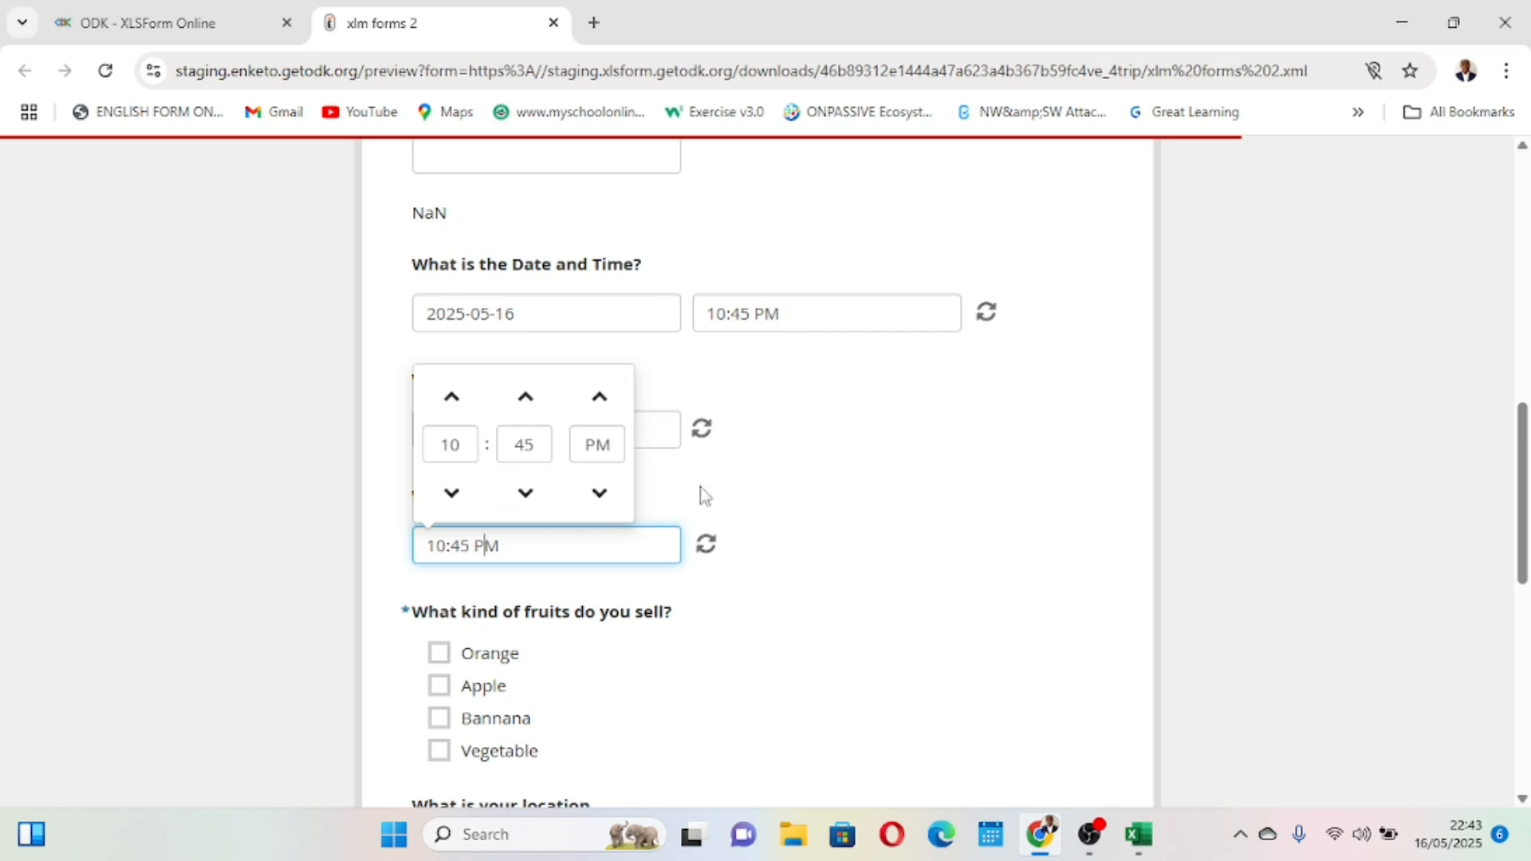
left_click(676, 427)
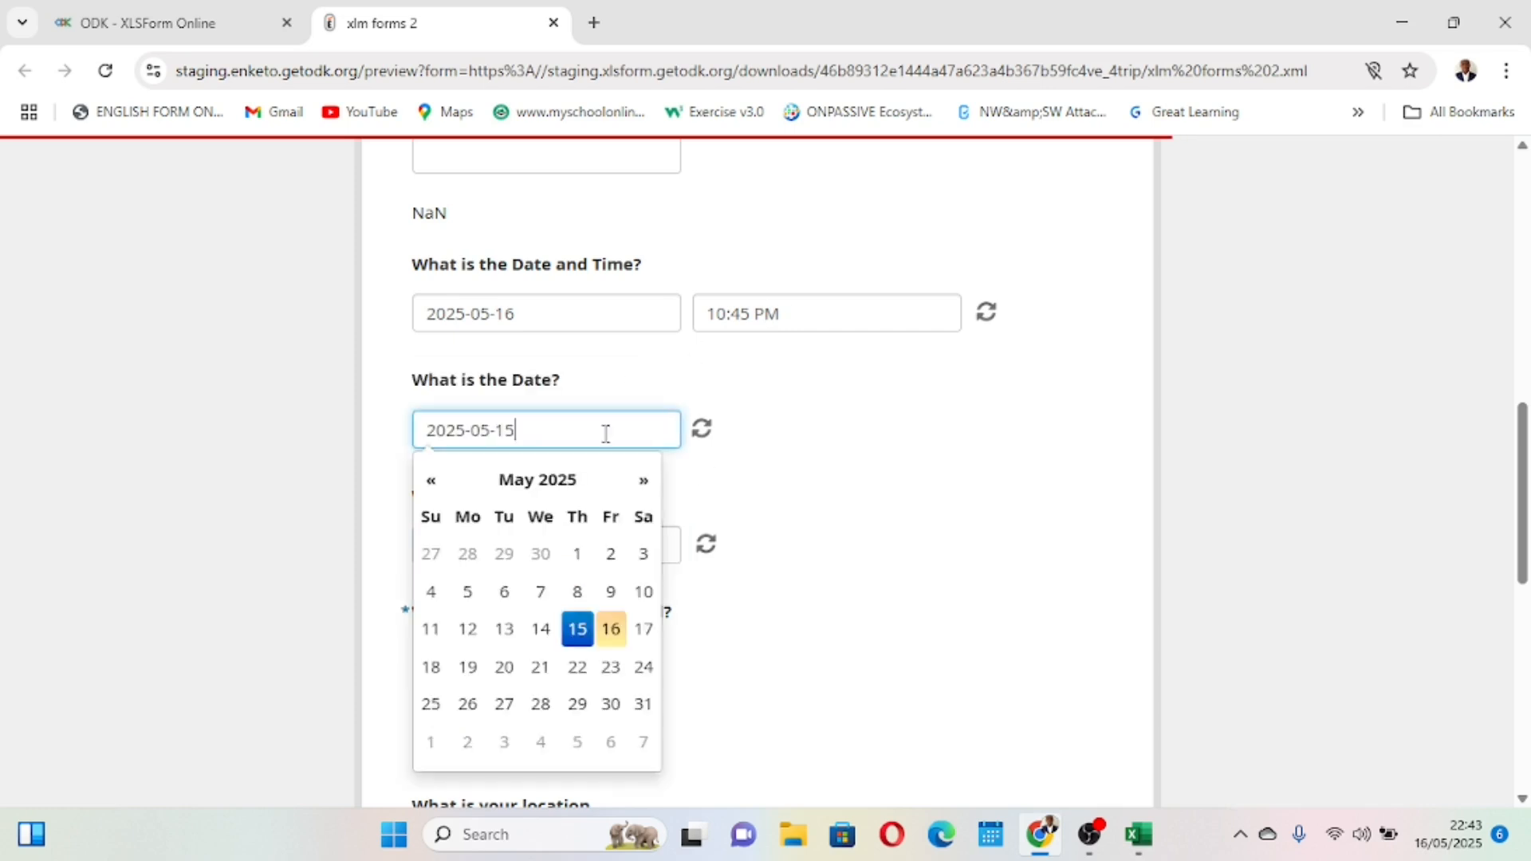
left_click(581, 630)
Answer "What kind of fruits do you sell?" with Orange and Apple, leaving Bannana and Vegetable unselected.
scroll(830, 542, "down", 2)
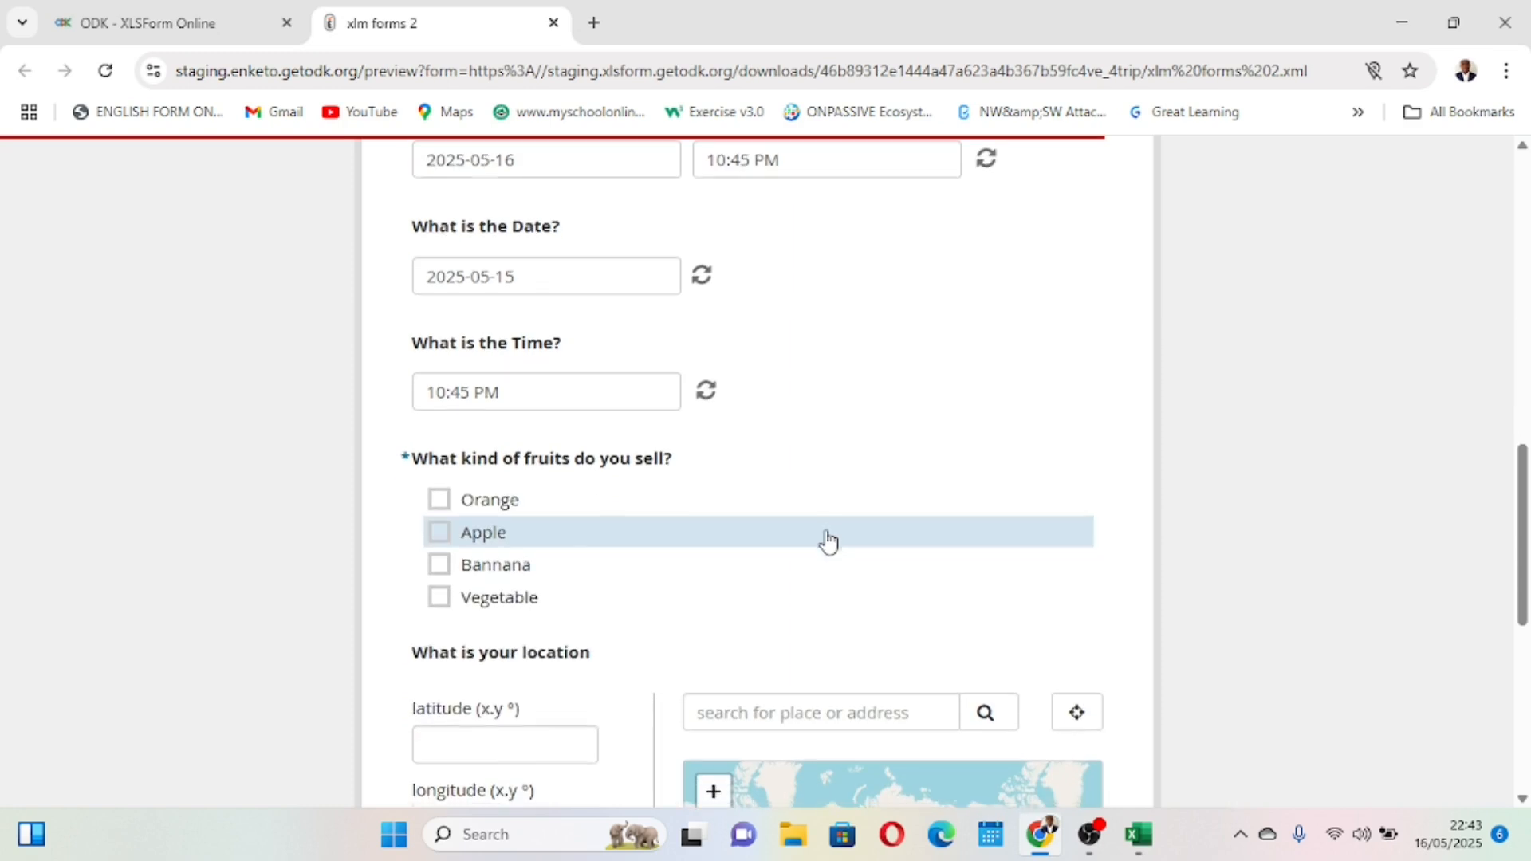
scroll(829, 543, "down", 1)
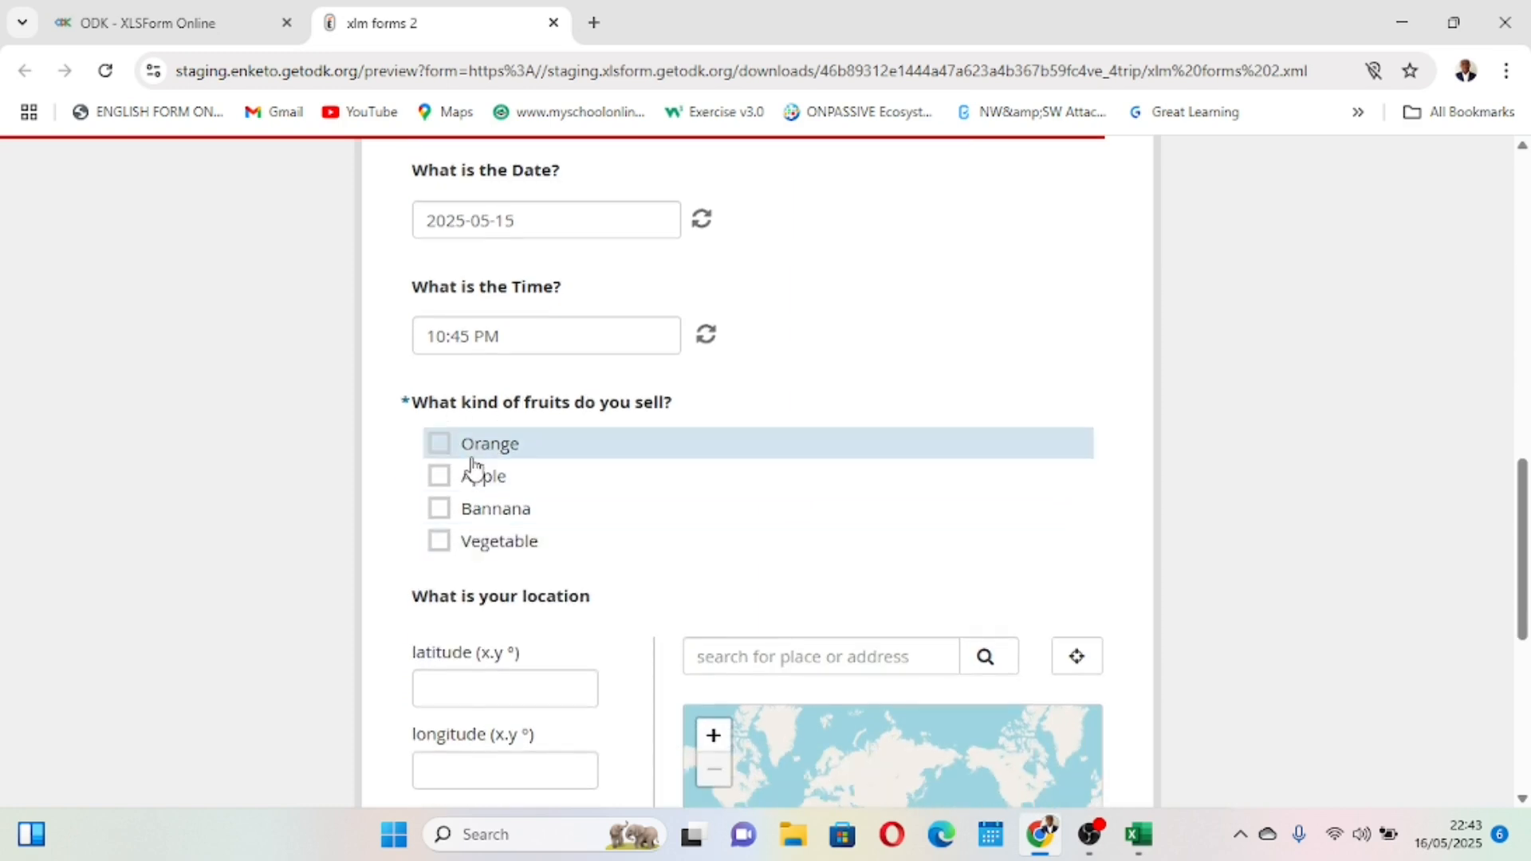
left_click(441, 448)
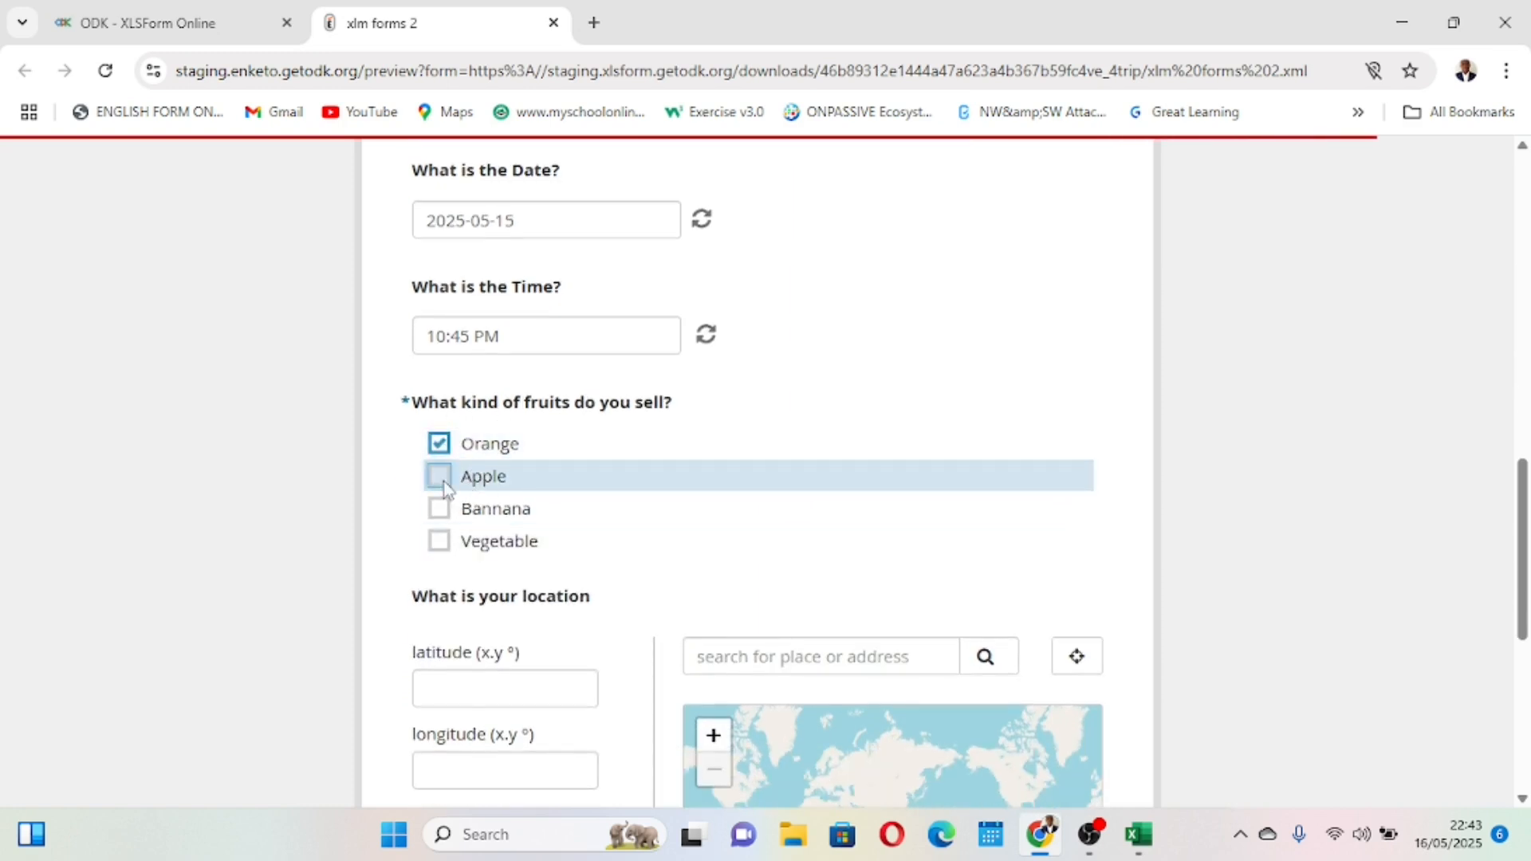
left_click(441, 480)
left_click(441, 512)
left_click(441, 541)
left_click(442, 513)
left_click(441, 542)
Try both options of the "Sex of Student" question and leave it answered with Male.
scroll(445, 546, "up", 5)
scroll(445, 546, "up", 6)
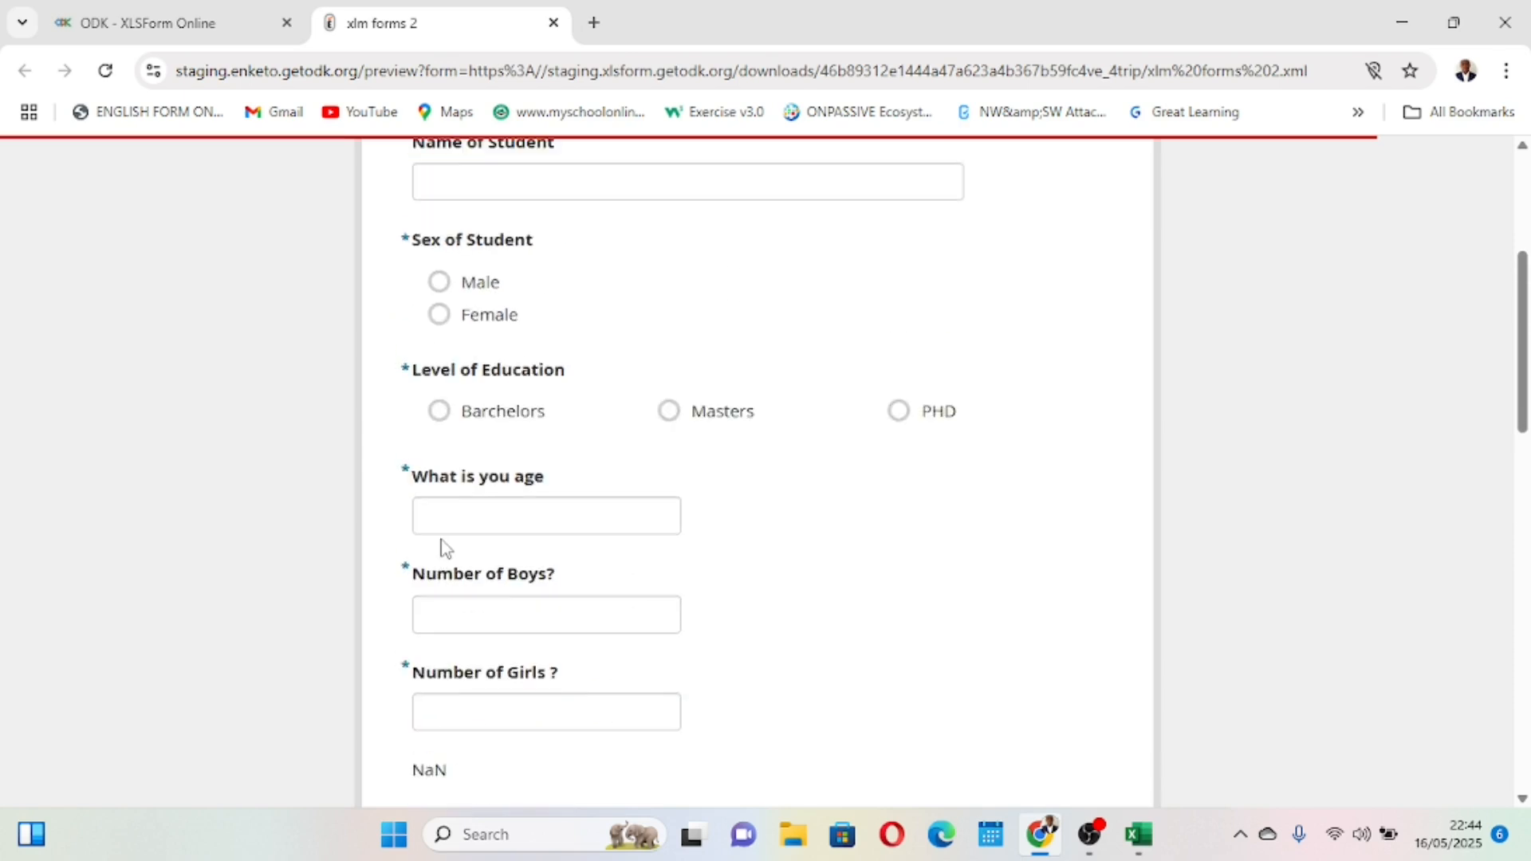
left_click(447, 364)
left_click(447, 395)
left_click(439, 363)
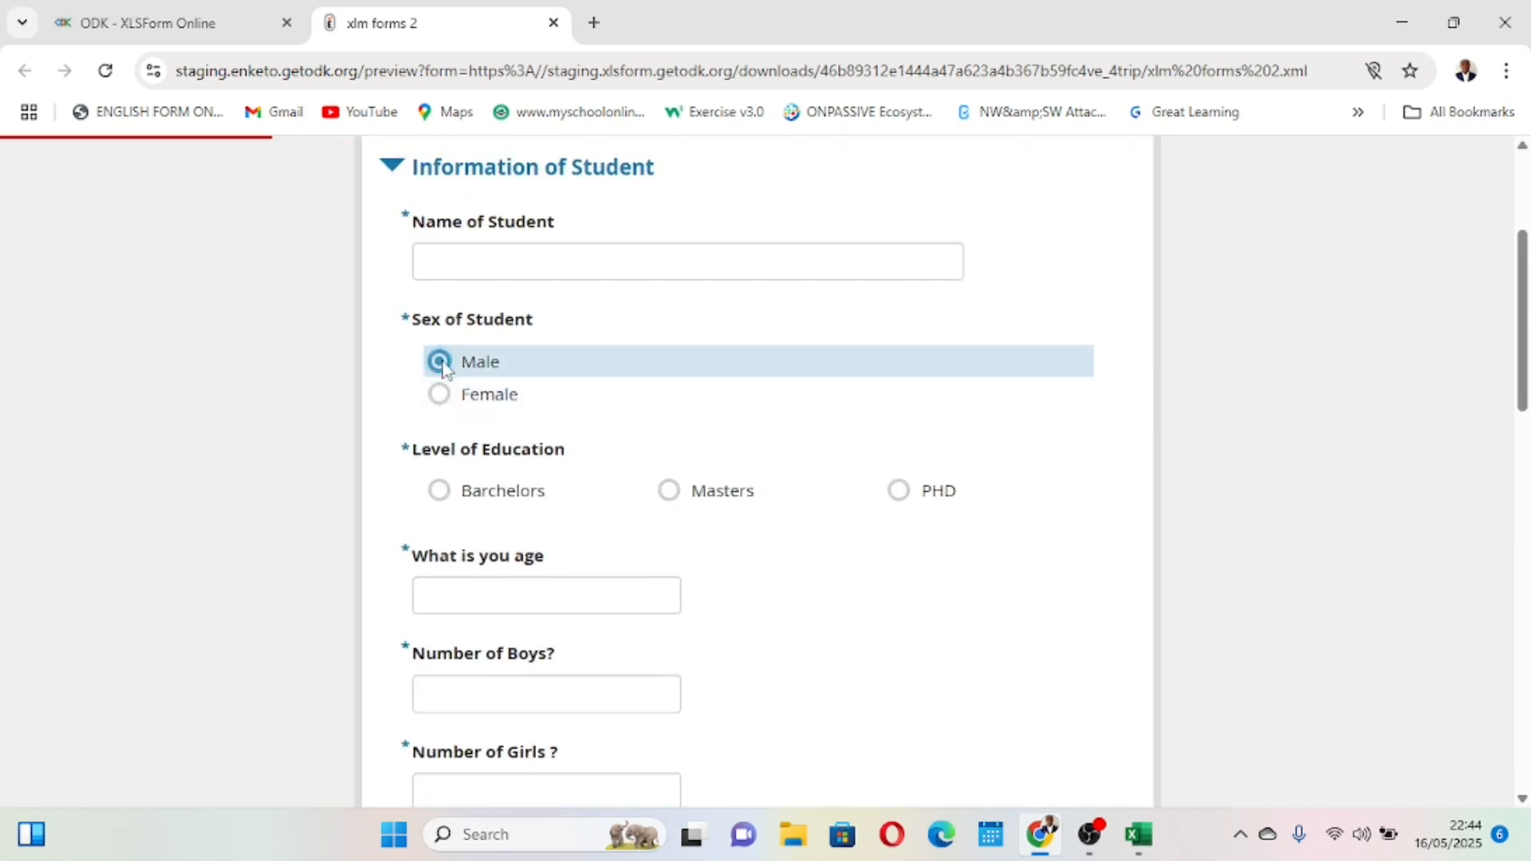
Fill in "What is your location" with the detected current position, granting the site access to the location.
scroll(442, 368, "down", 14)
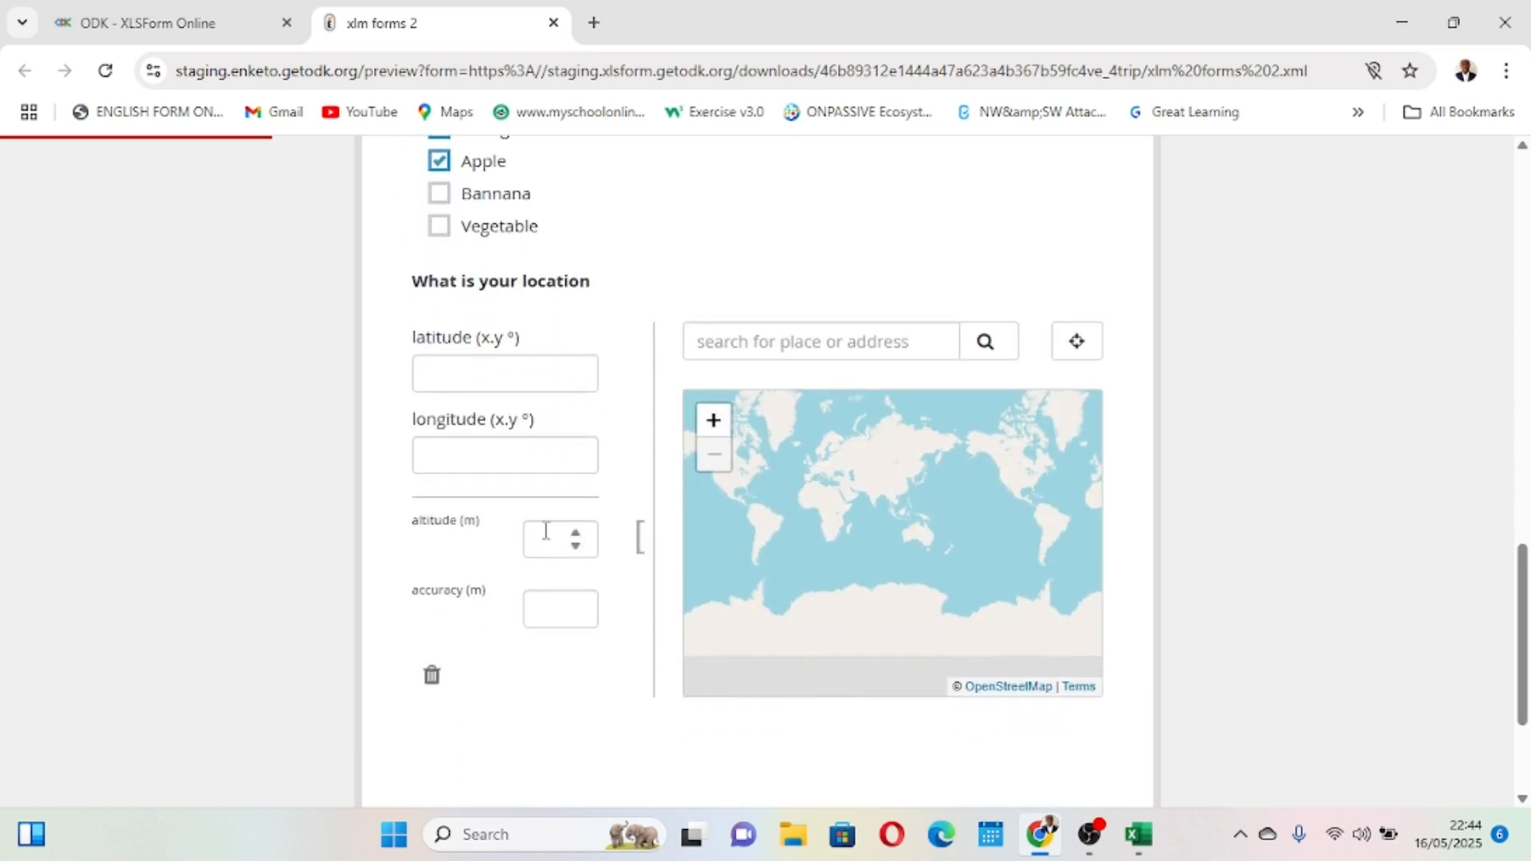
left_click(1077, 348)
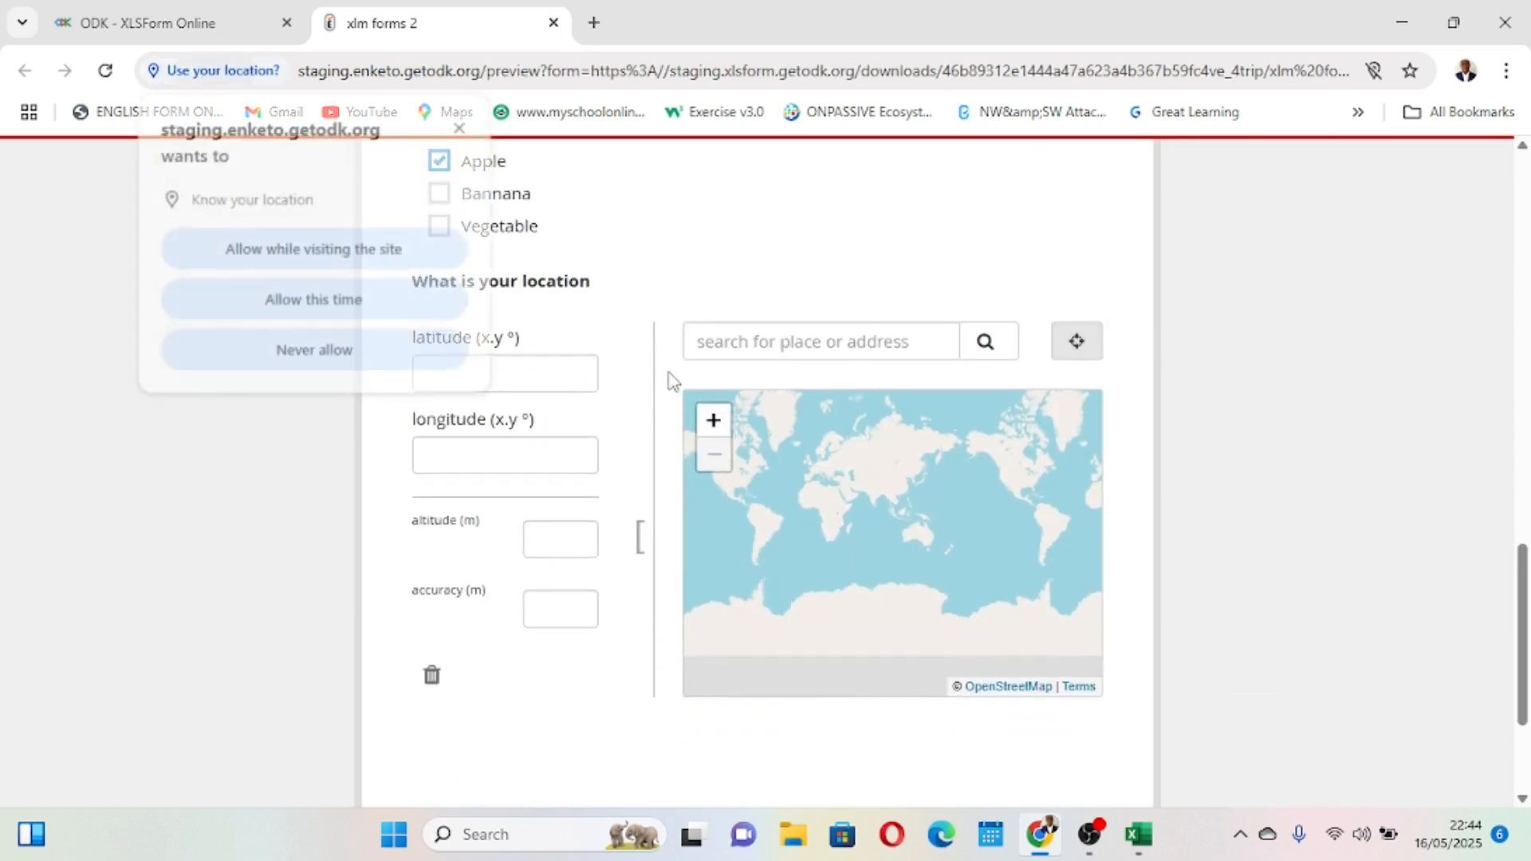
left_click(321, 317)
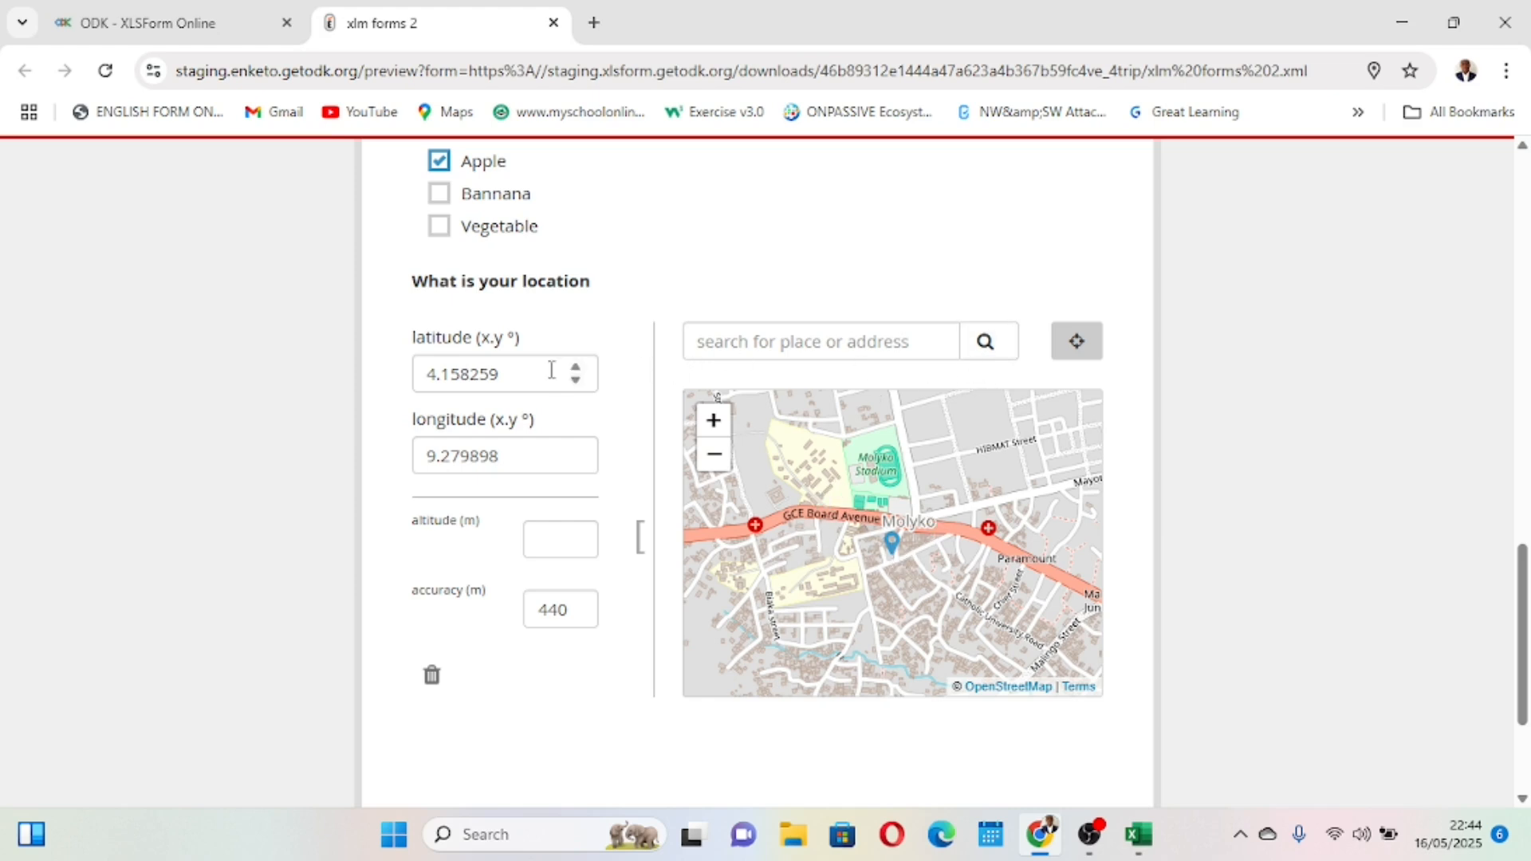
Validate the filled-in form and dismiss the resulting alert.
scroll(558, 531, "down", 3)
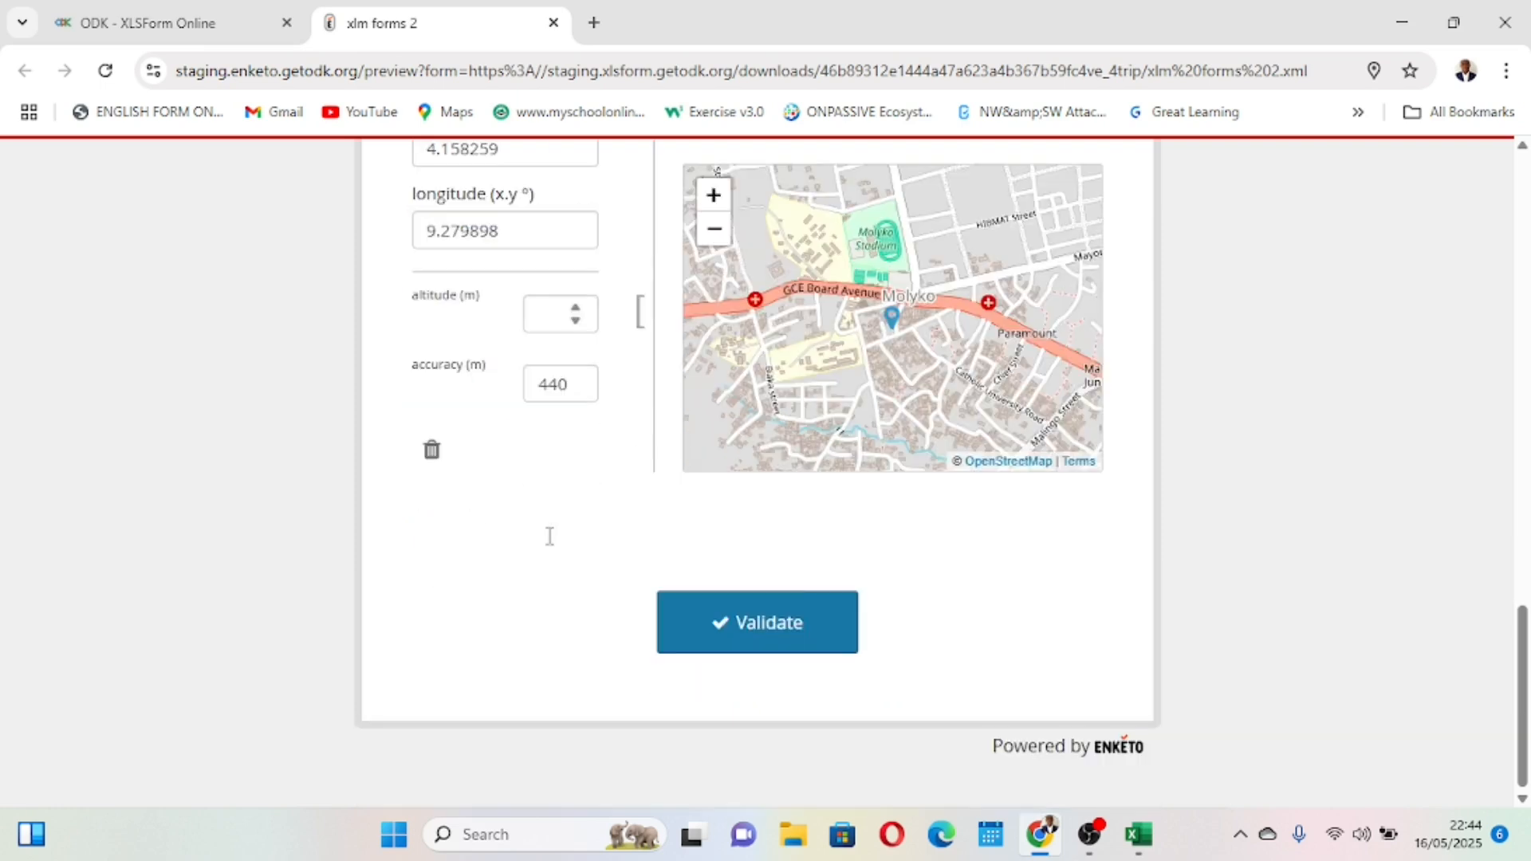
left_click(774, 632)
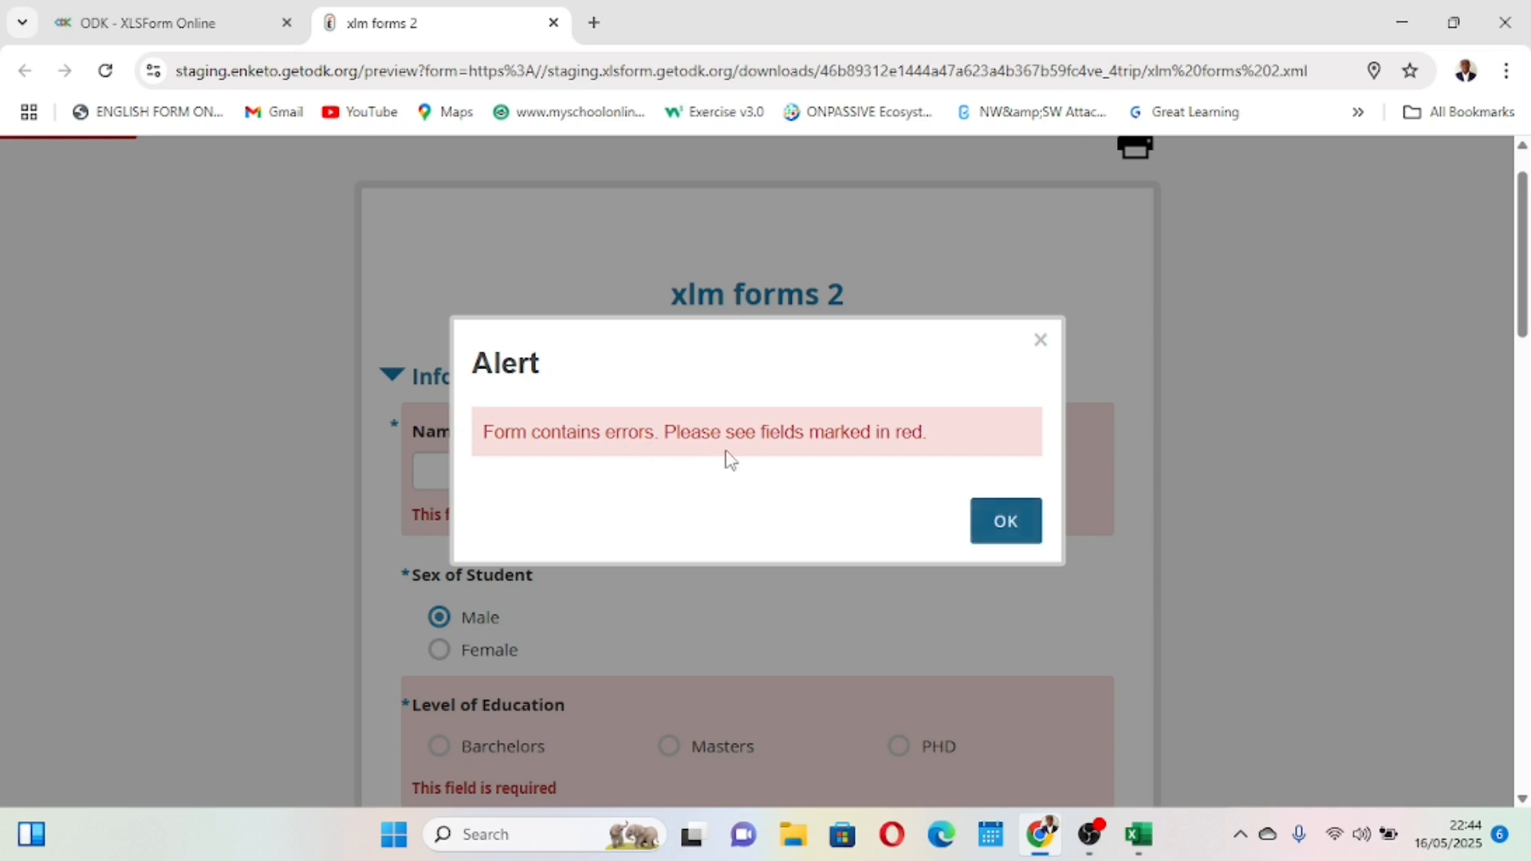
left_click(987, 523)
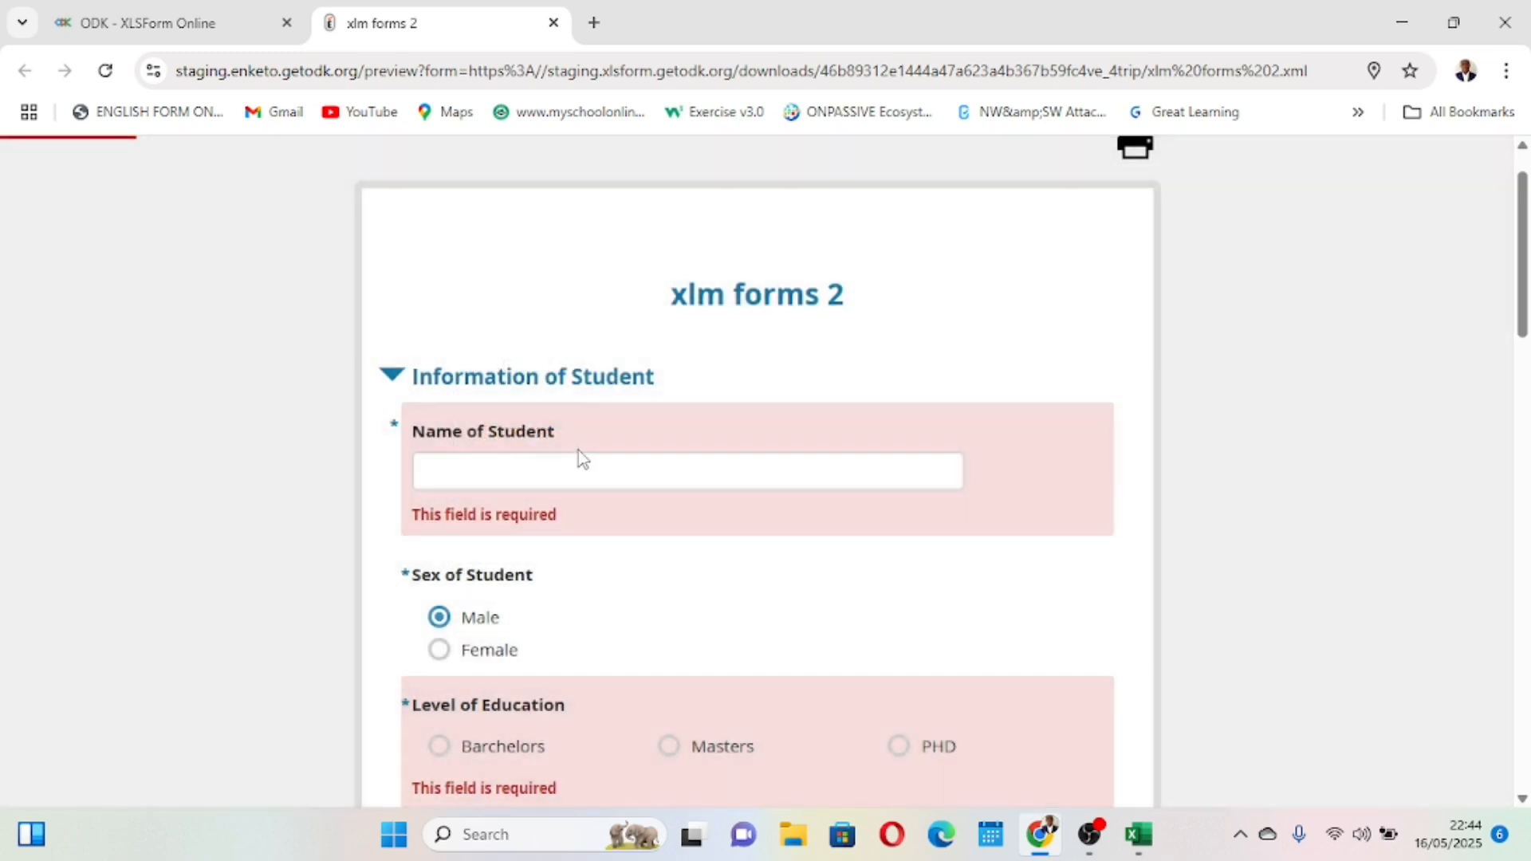
Examine the whole form for required fields marked in red and review the date, time, fruits and location answers.
scroll(650, 547, "down", 12)
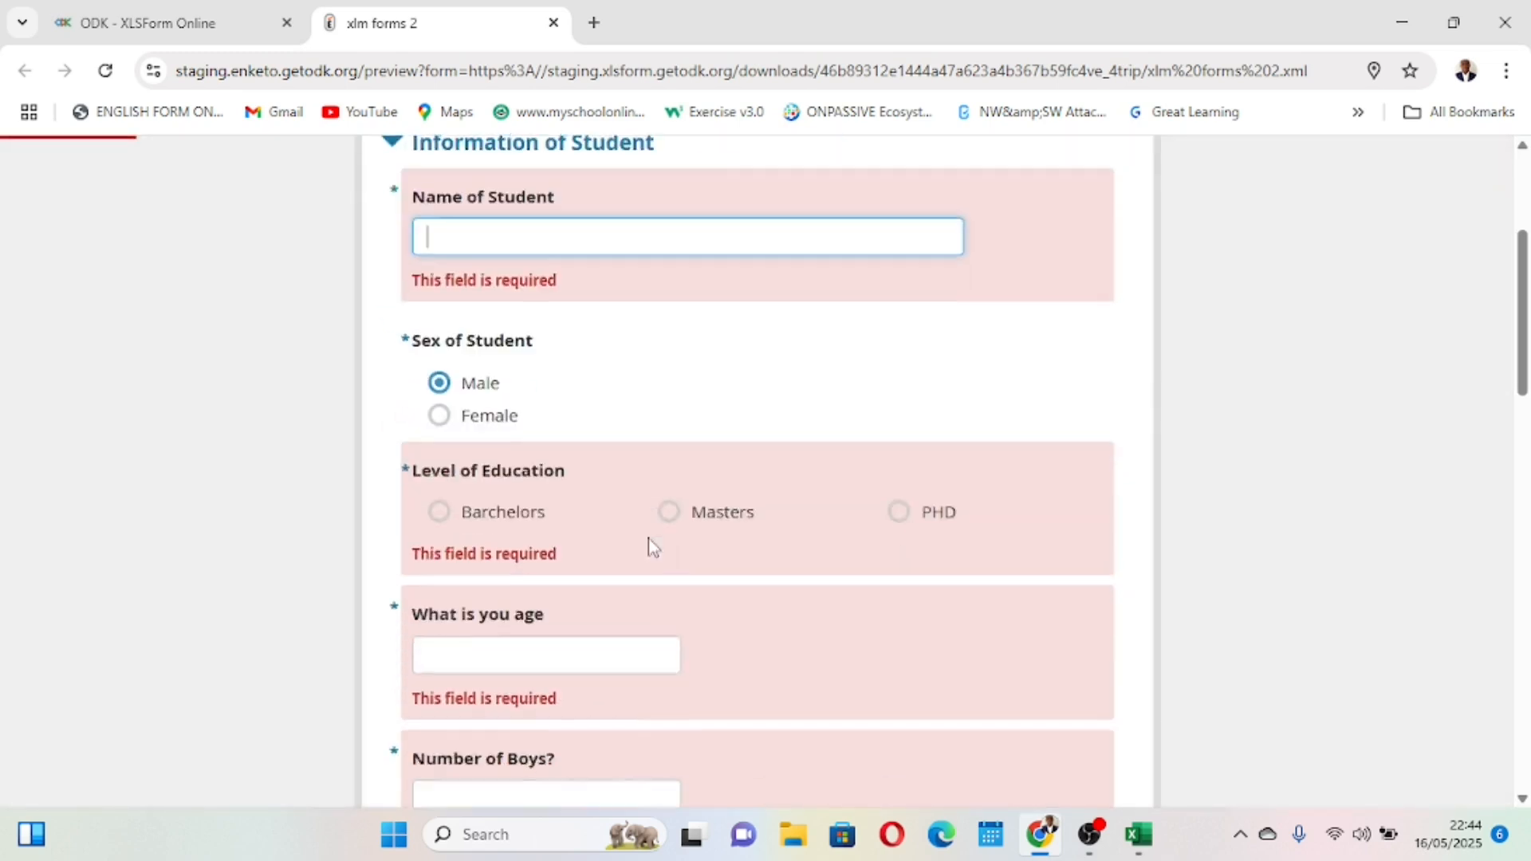
scroll(651, 548, "down", 8)
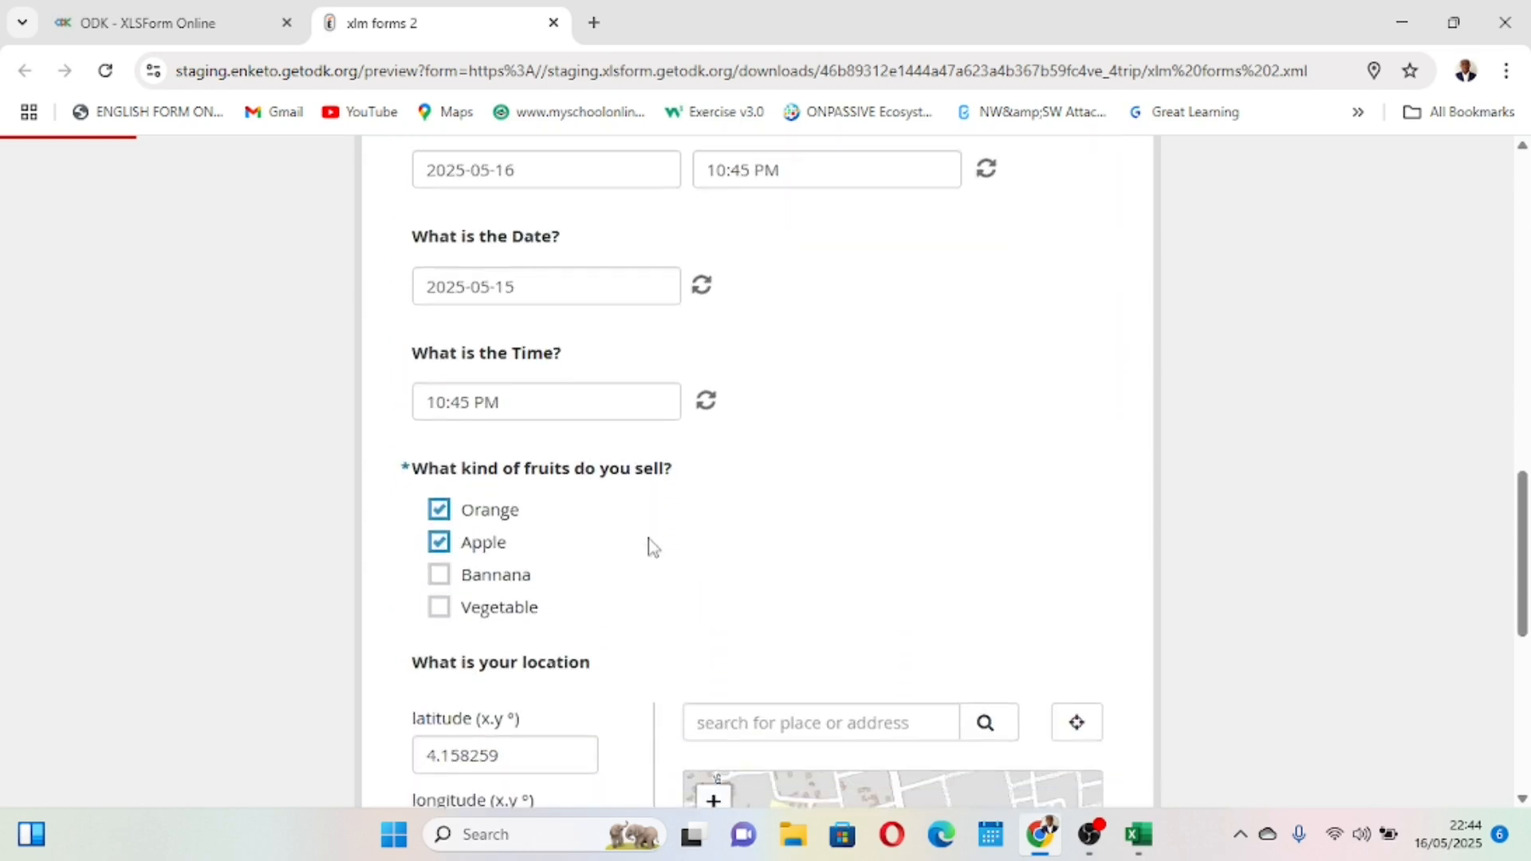
scroll(650, 547, "up", 3)
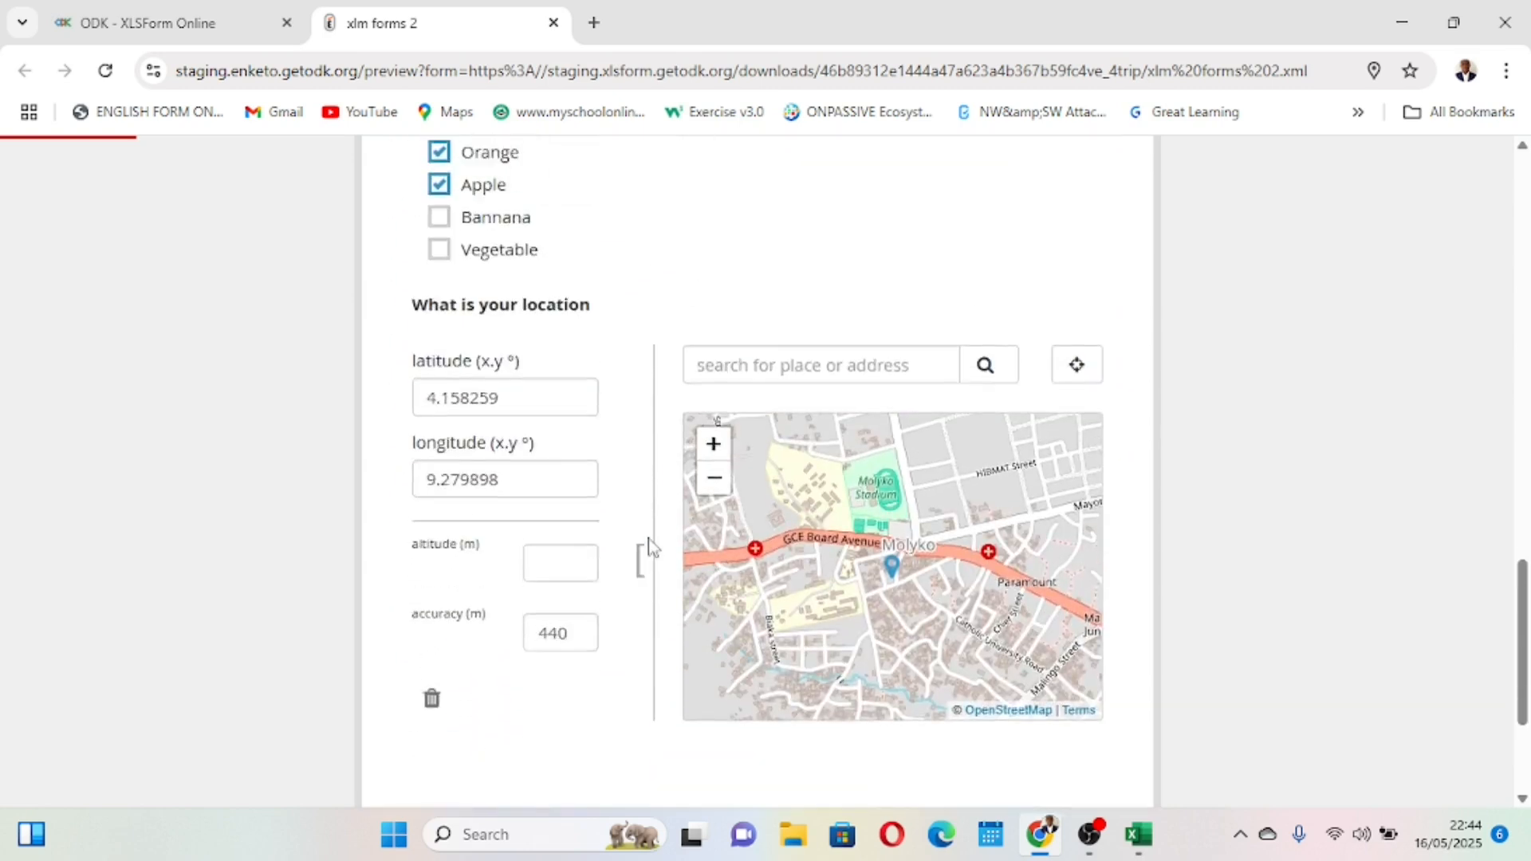
scroll(621, 437, "down", 2)
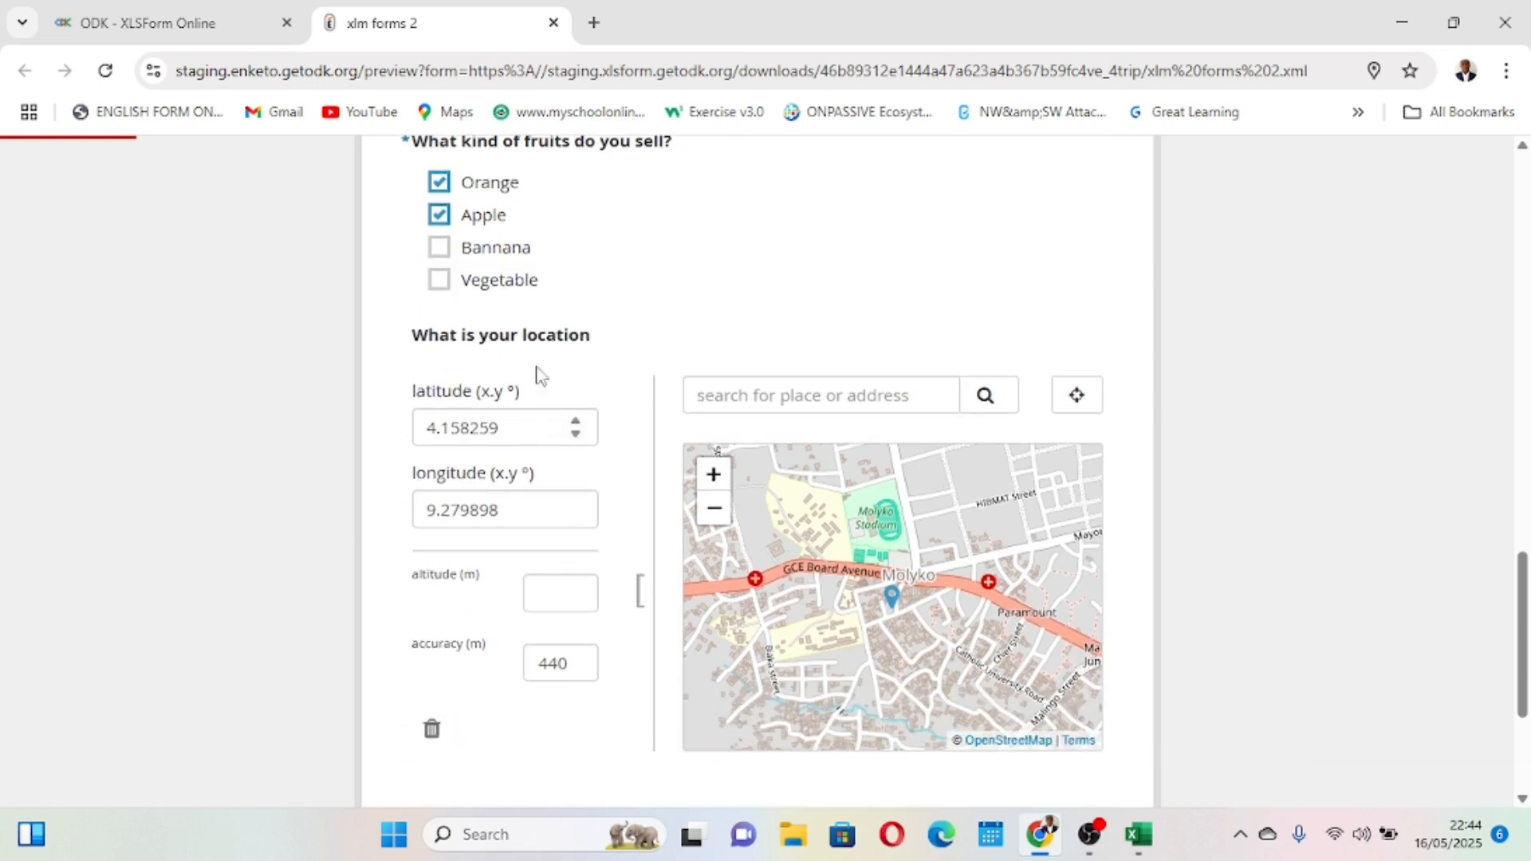
scroll(438, 346, "up", 1)
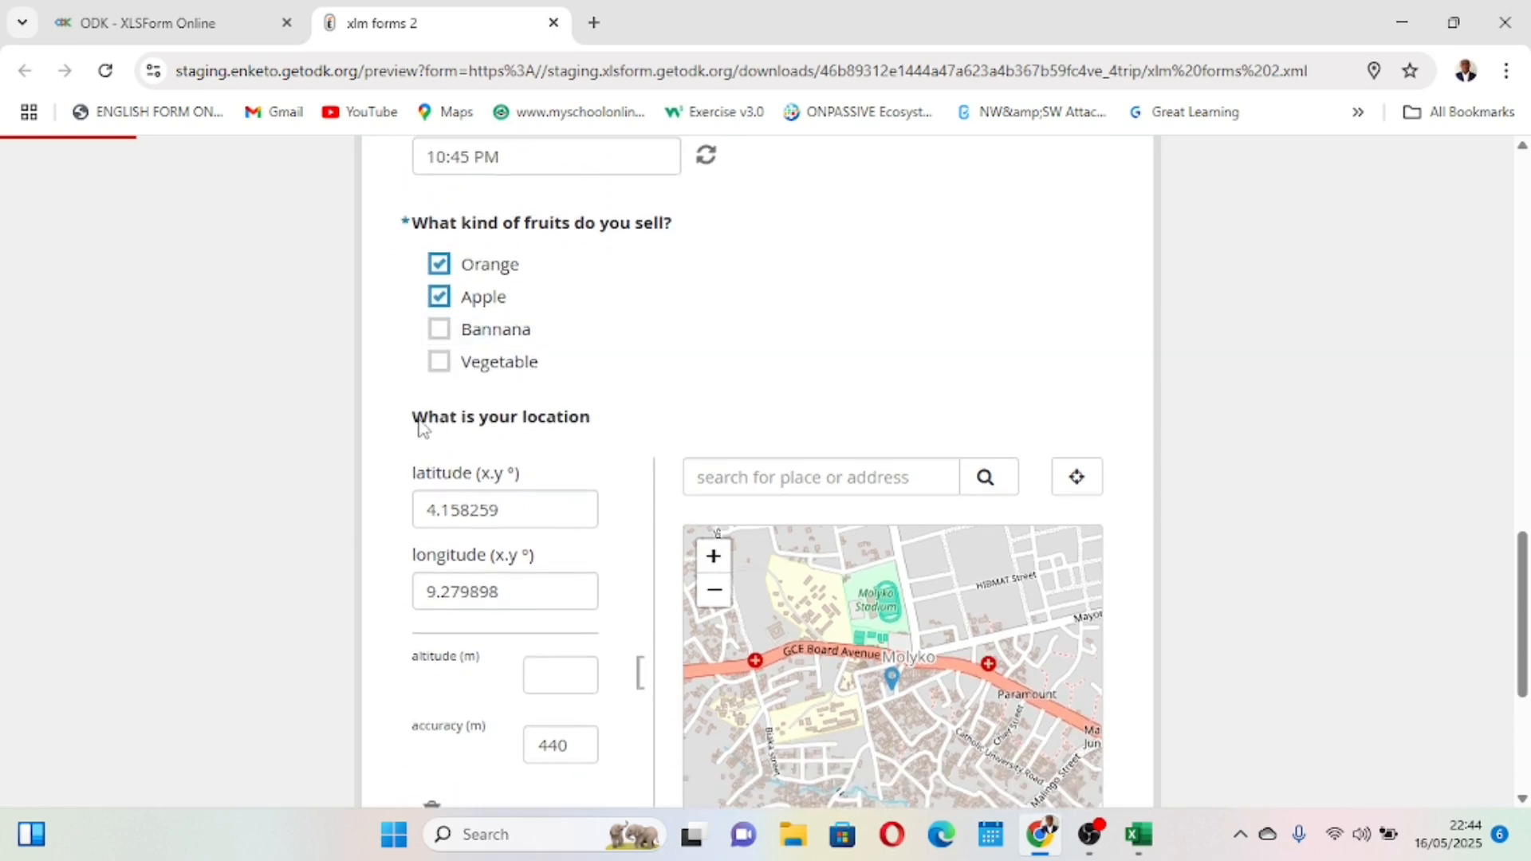
scroll(411, 427, "up", 2)
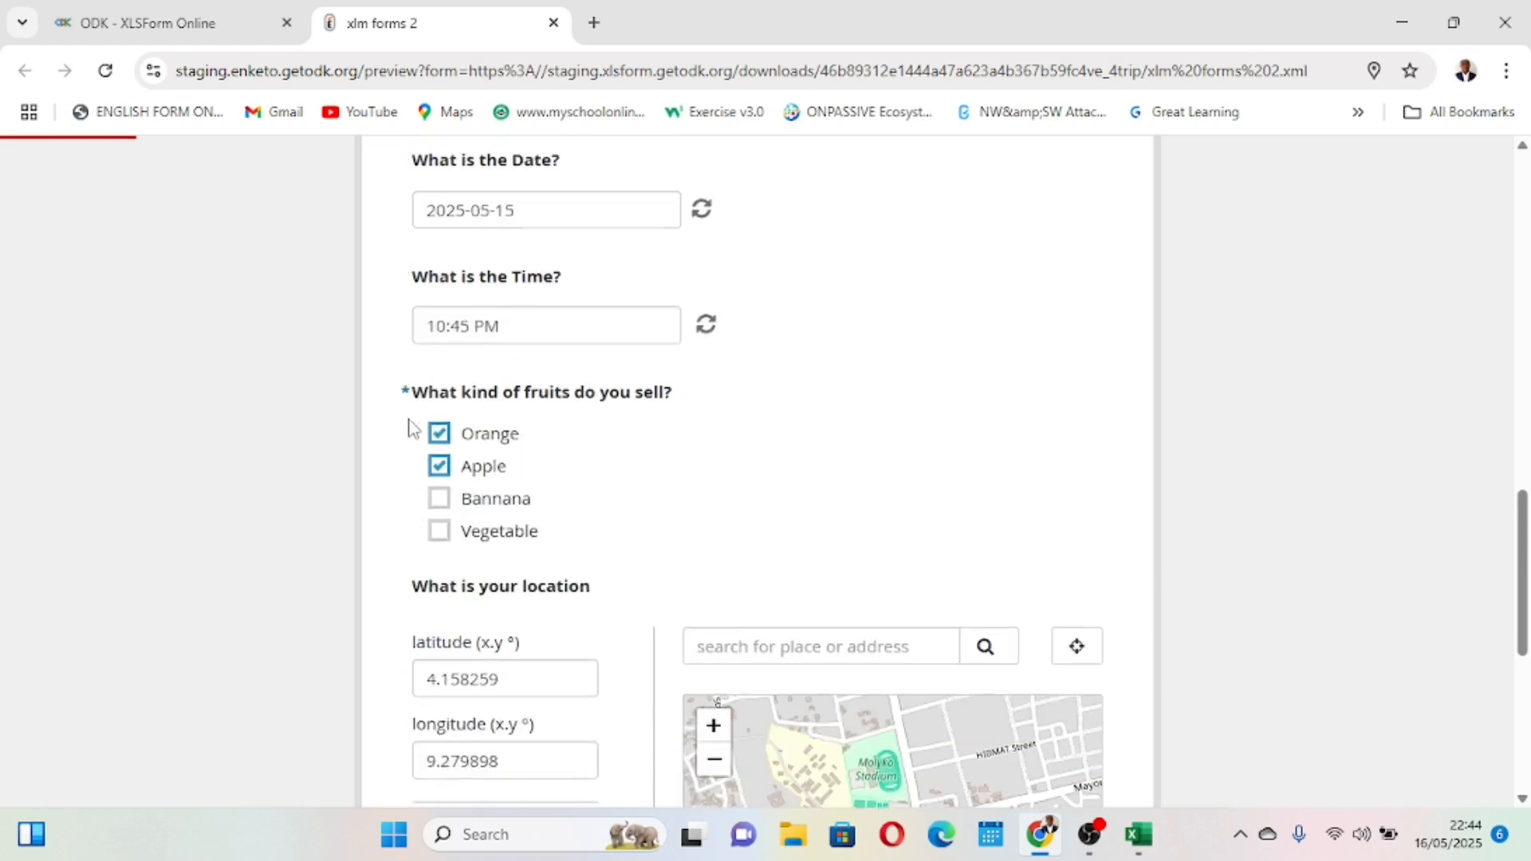
scroll(405, 422, "up", 1)
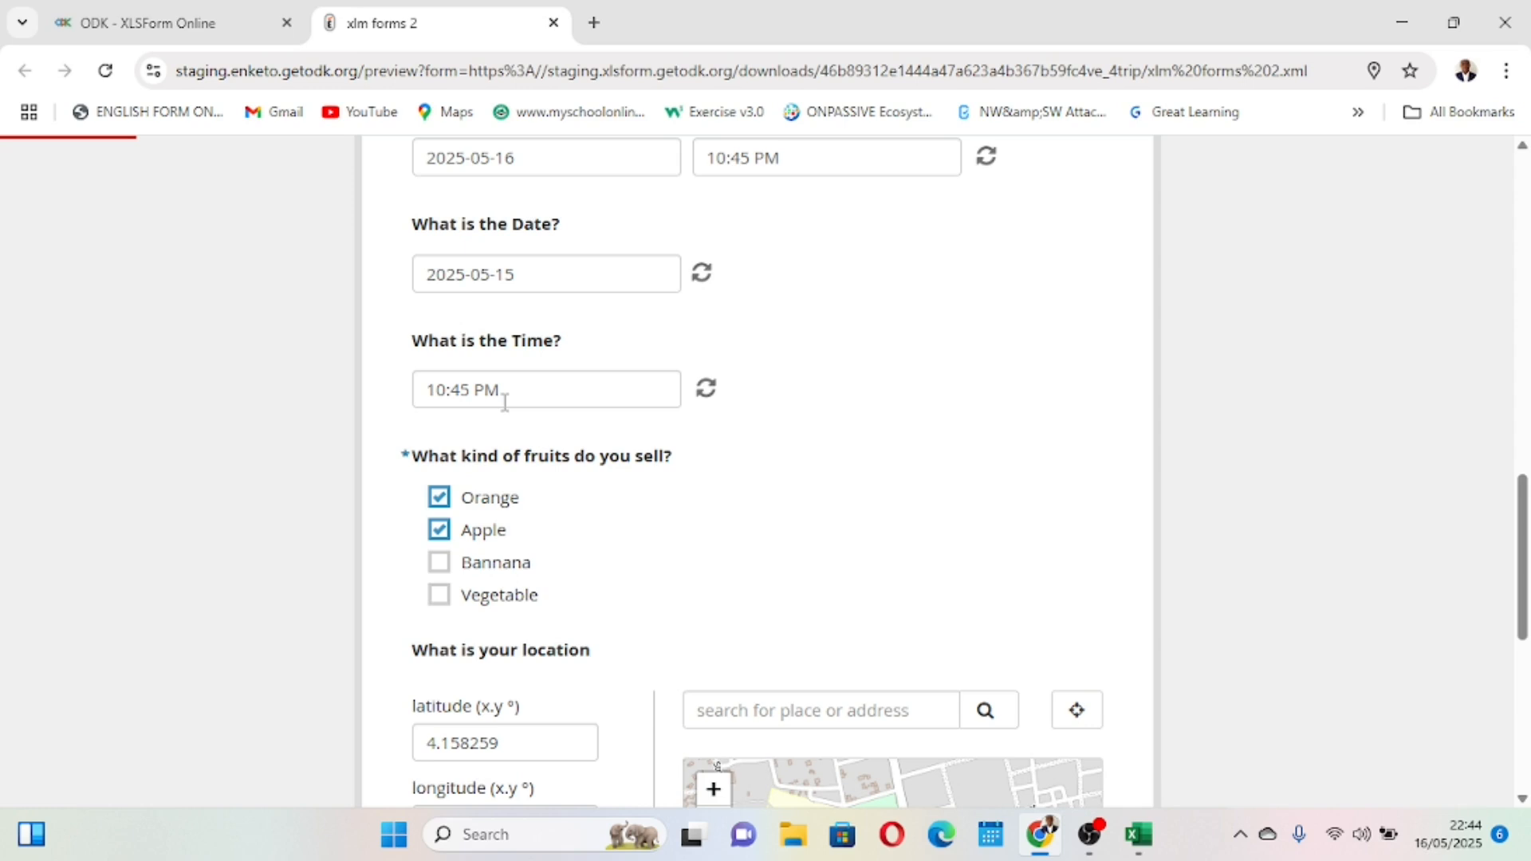
scroll(800, 443, "up", 3)
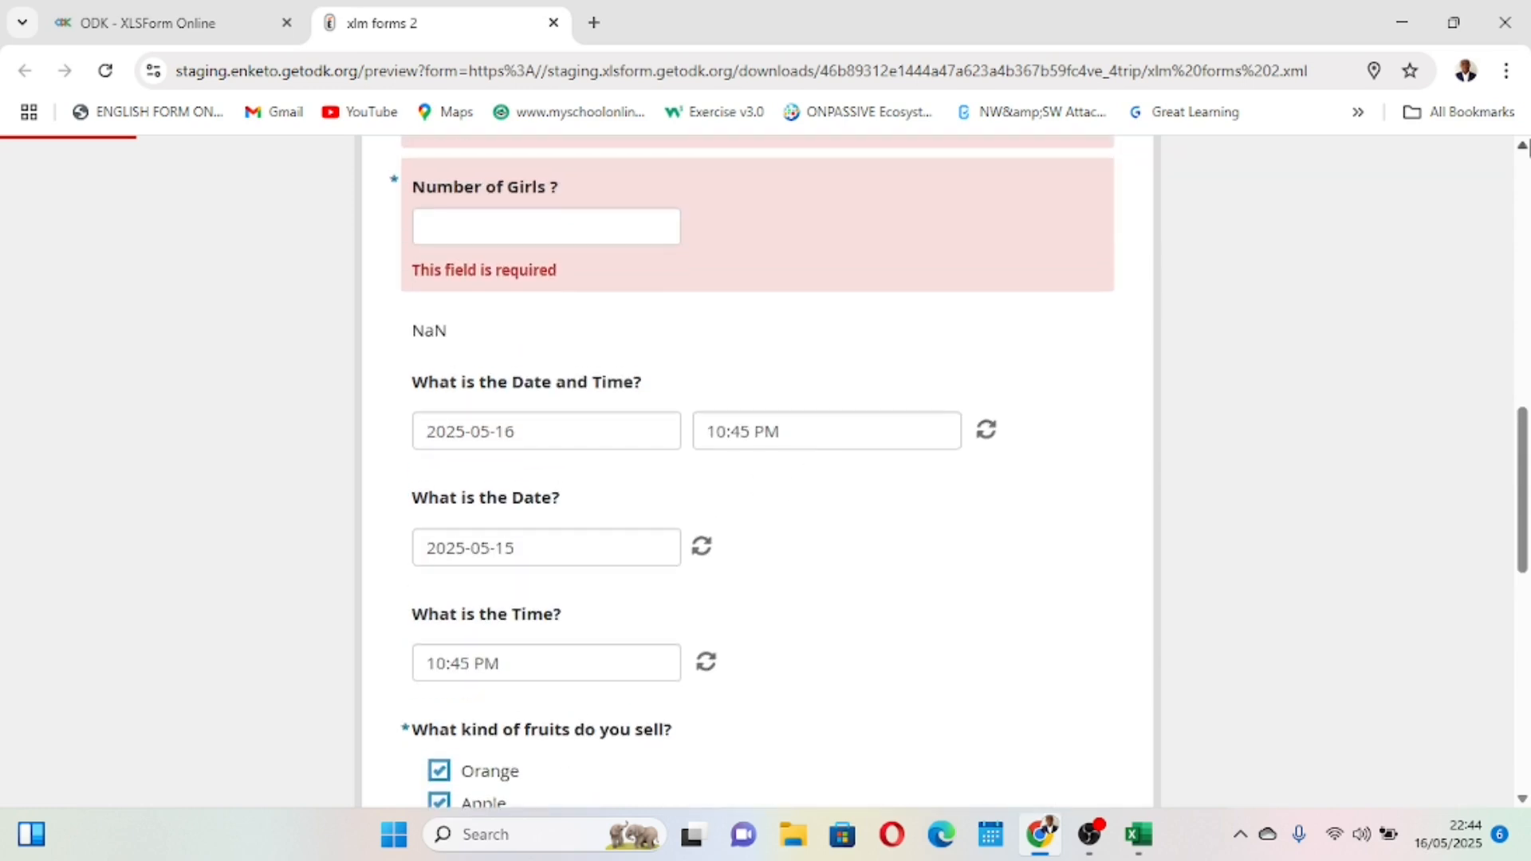
left_click(1522, 196)
left_click(1522, 195)
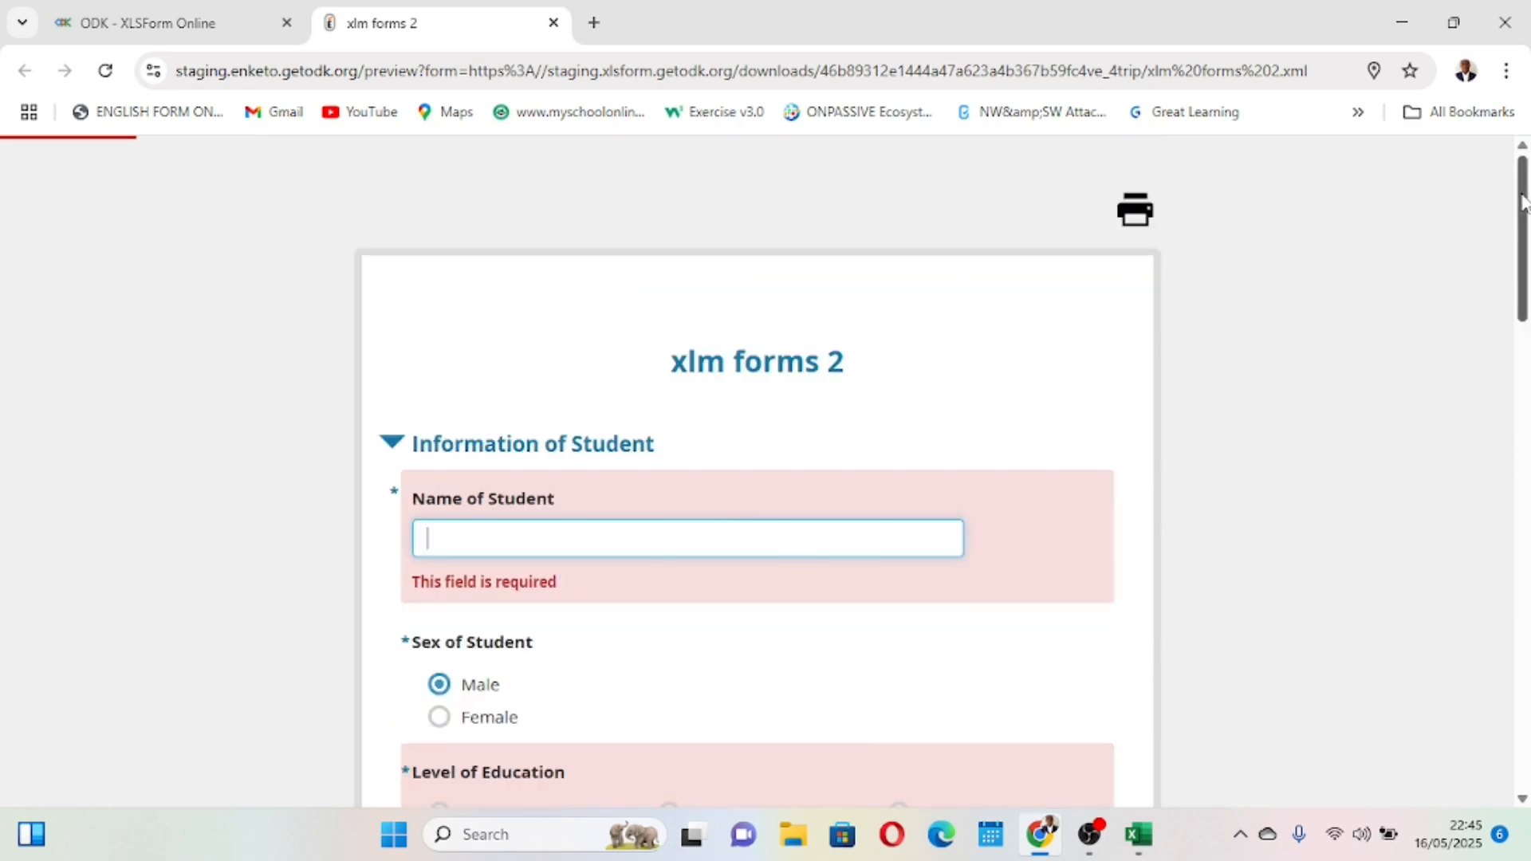
Collapse the "Information of Student" group and look over the questions that lie outside it.
left_click(391, 447)
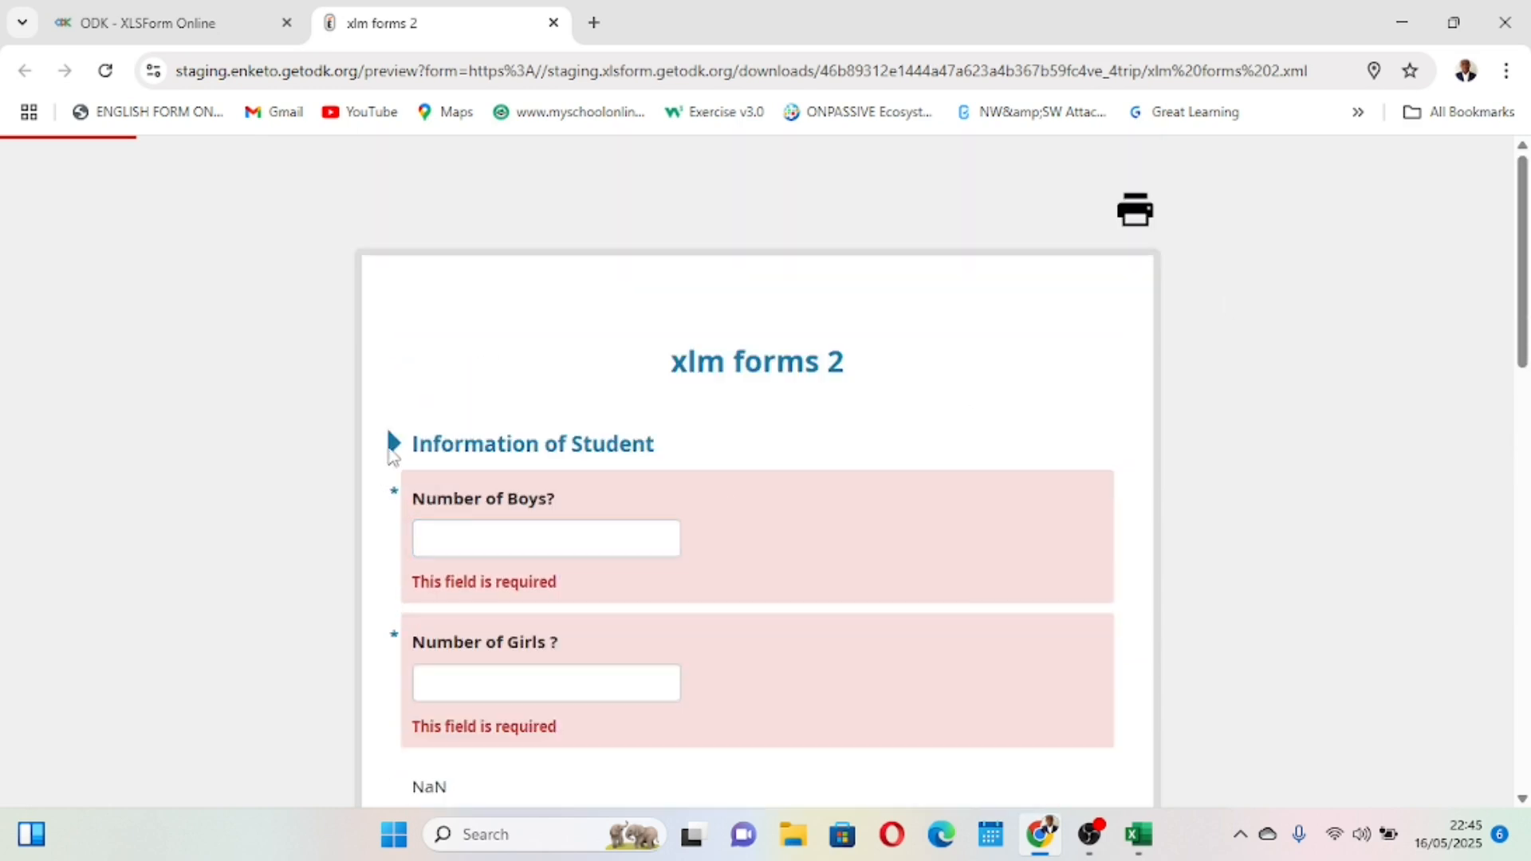
scroll(510, 526, "down", 3)
scroll(528, 549, "down", 4)
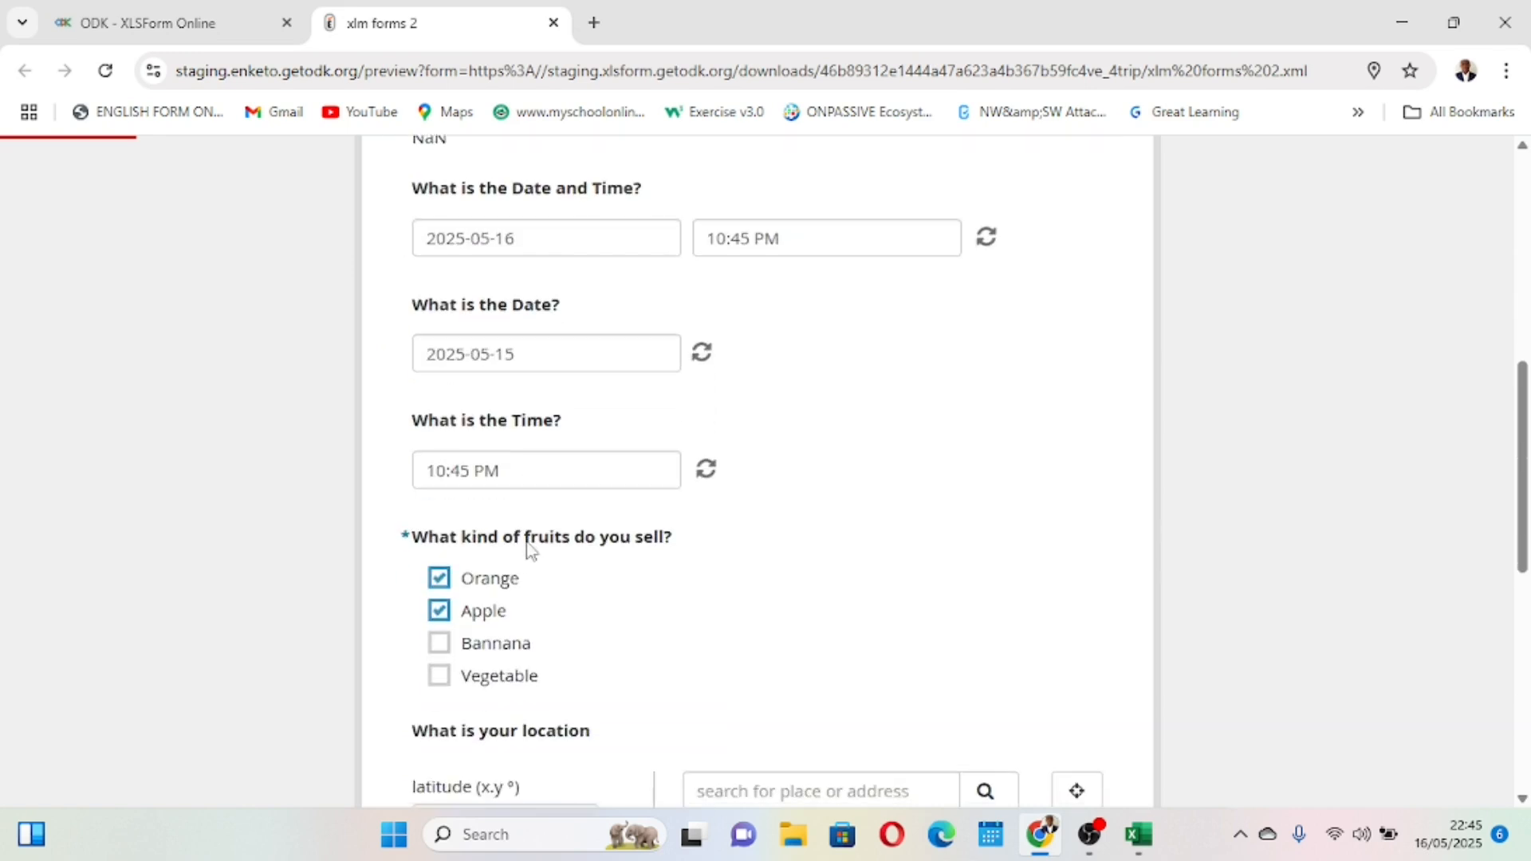
scroll(513, 414, "down", 5)
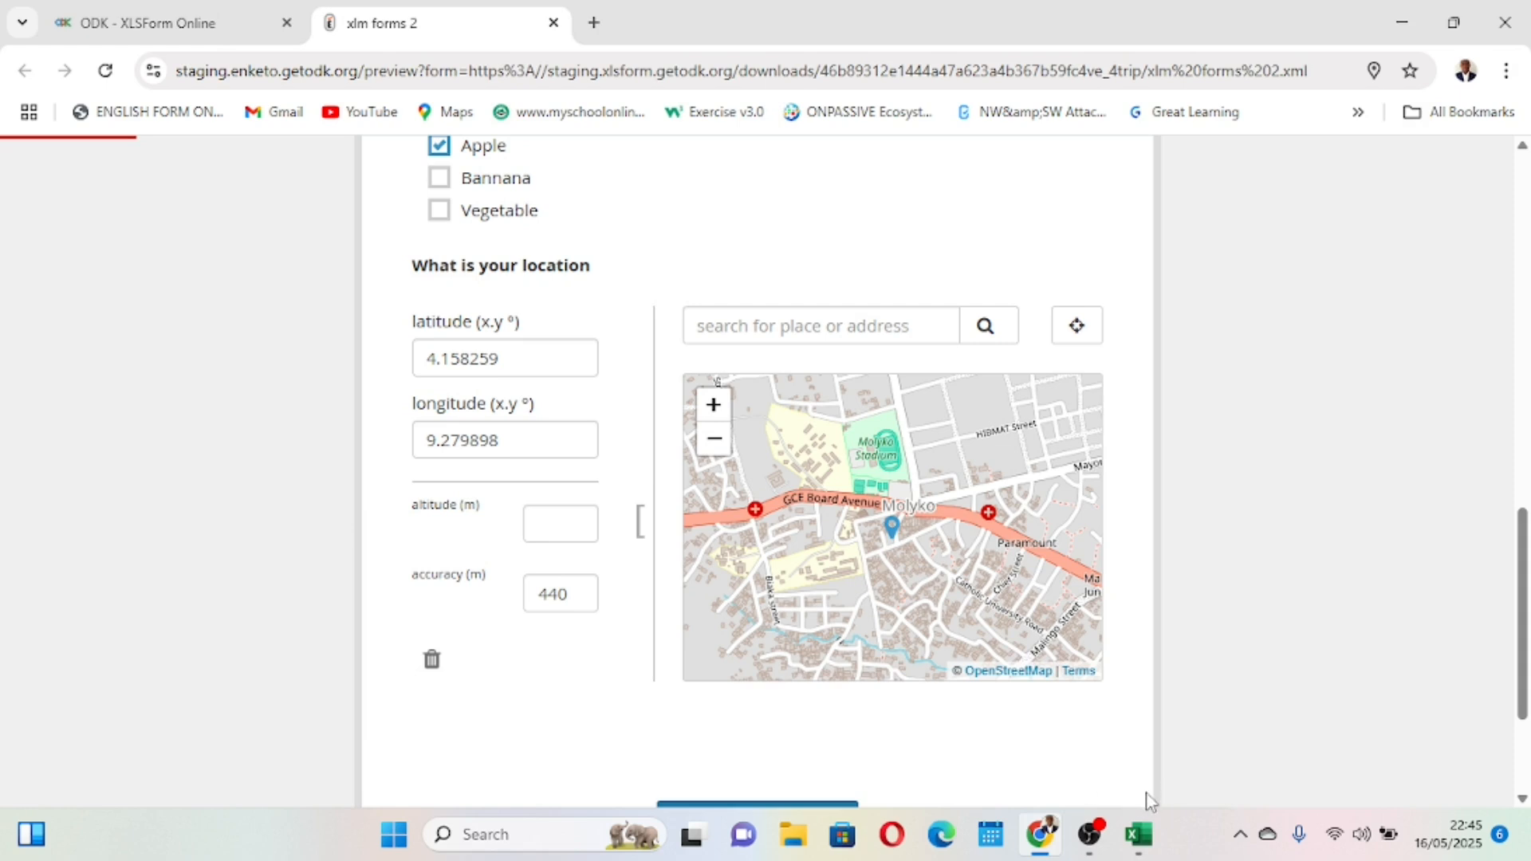
Switch to the "xlm forms 2" workbook in Excel and examine the begin_group and end_group rows on the survey sheet.
left_click(1139, 833)
scroll(327, 522, "up", 2)
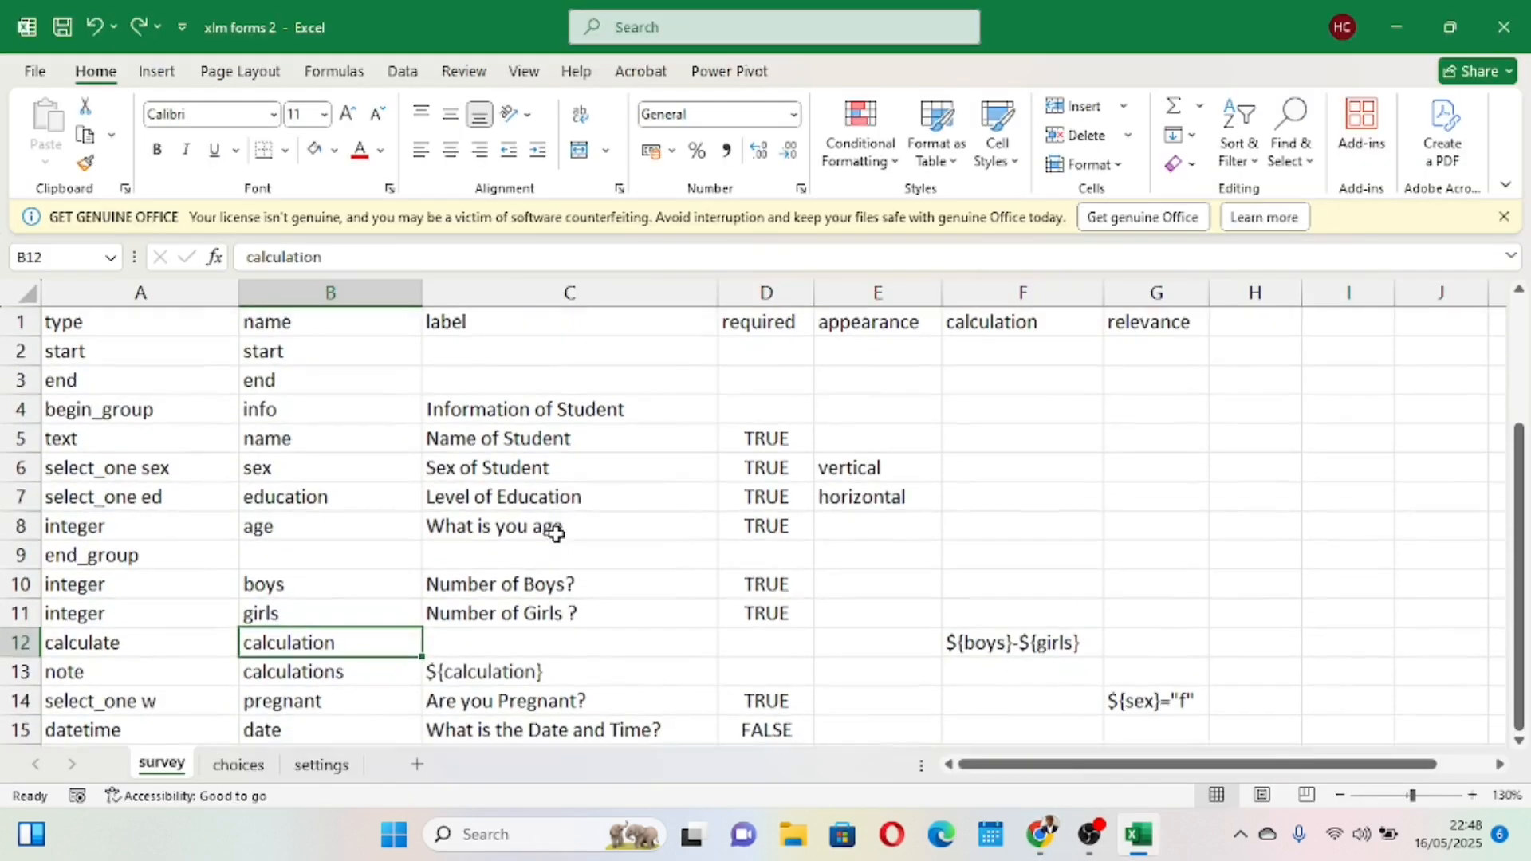
scroll(327, 522, "down", 1)
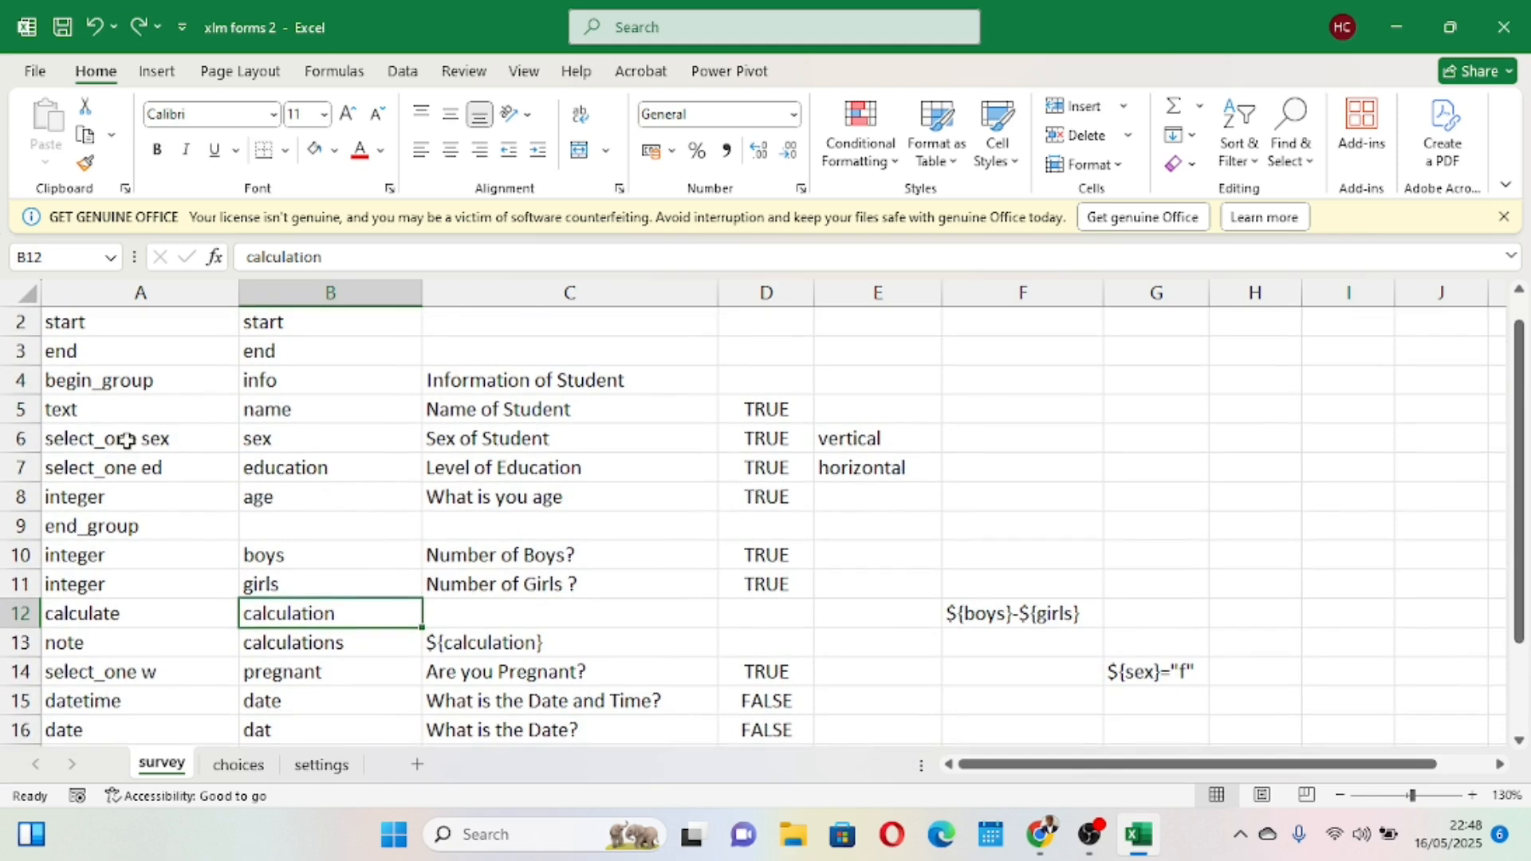
left_click(21, 380)
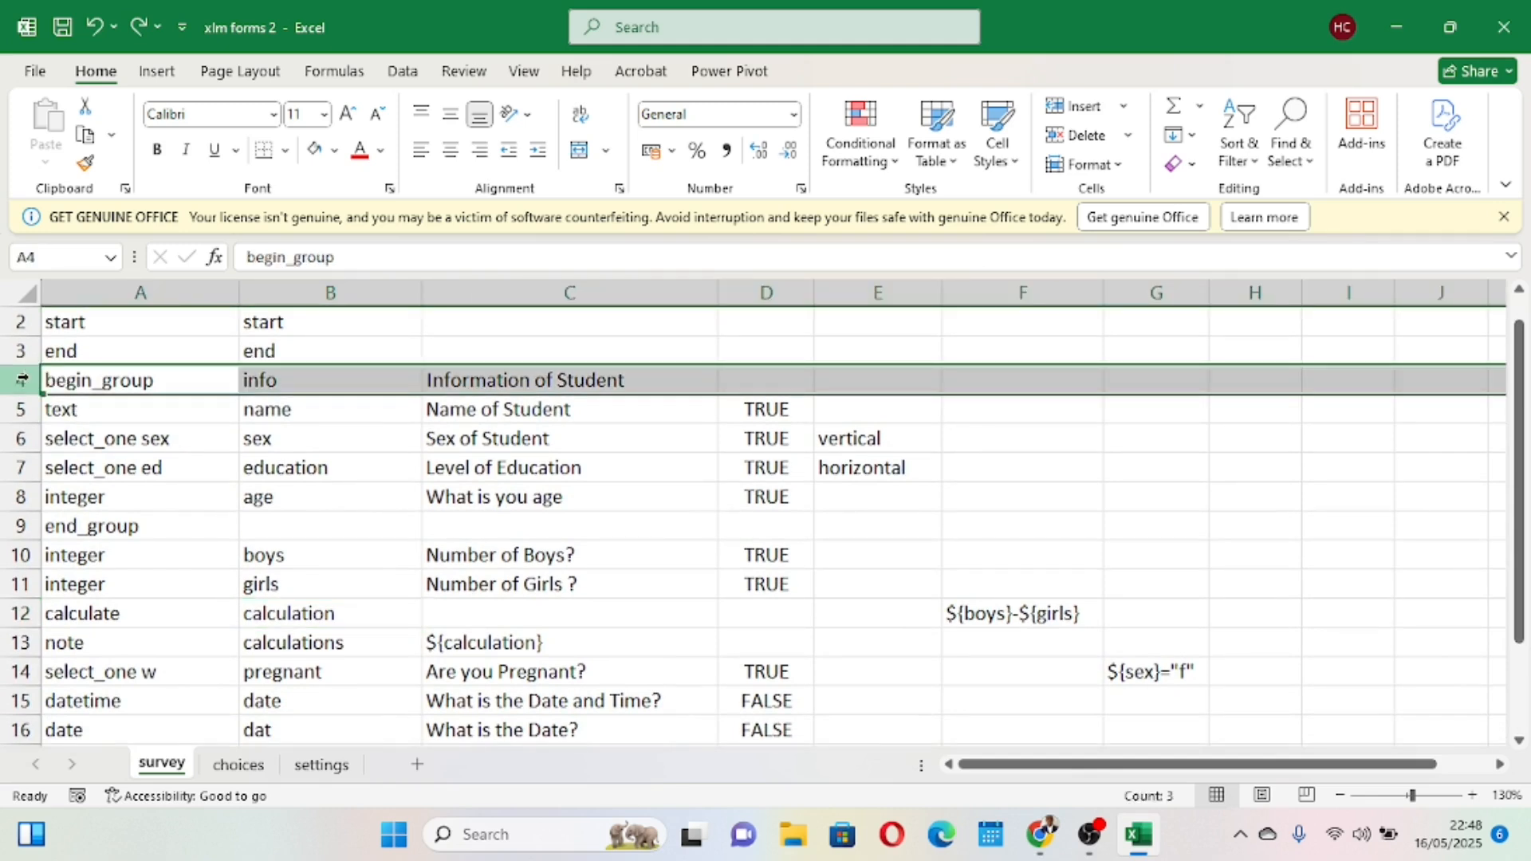
scroll(22, 380, "up", 1)
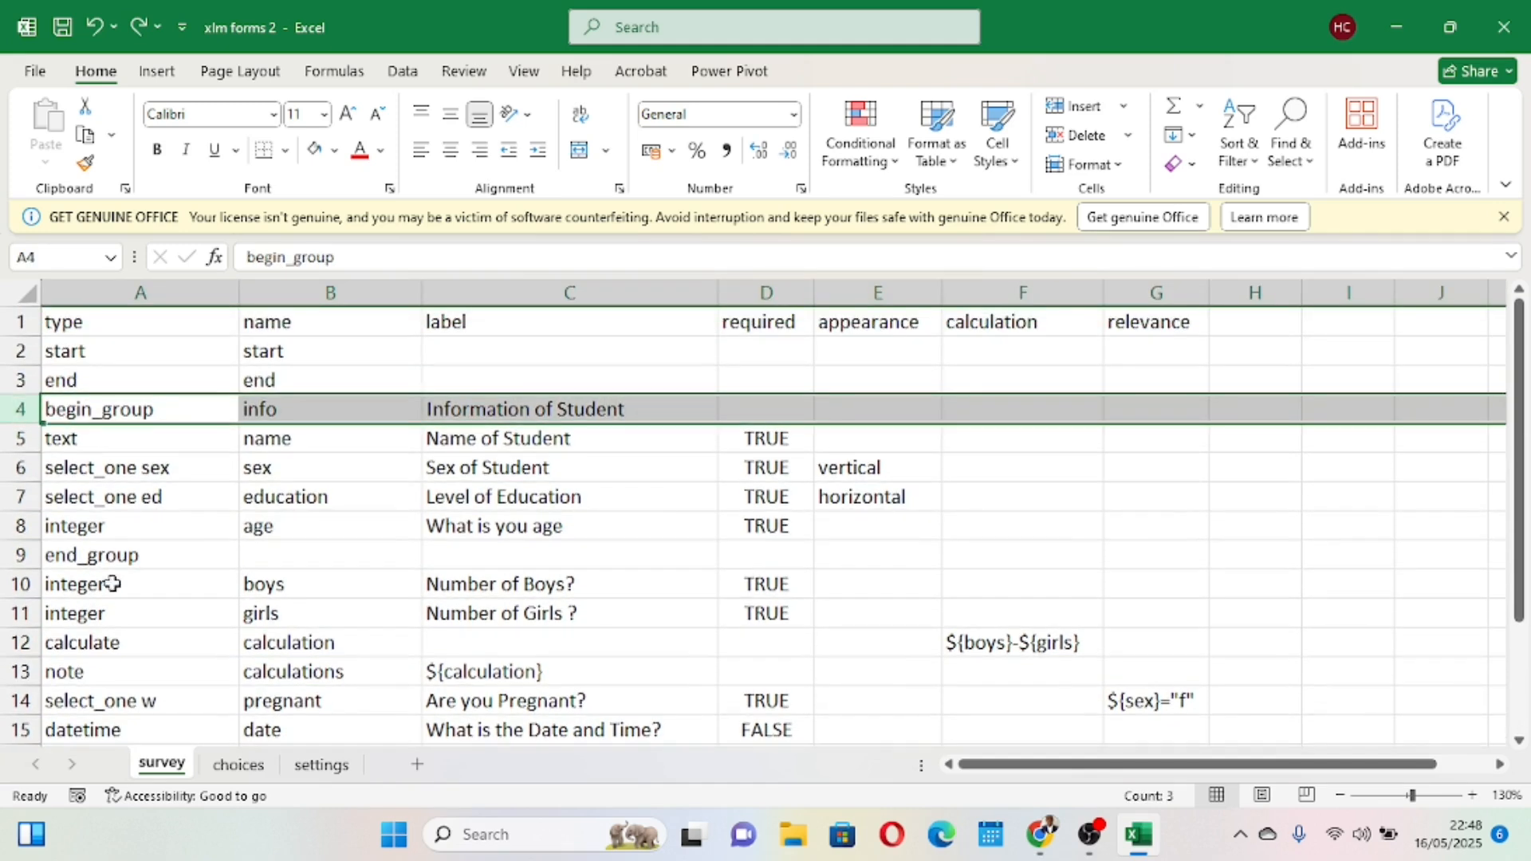
left_click(22, 555)
scroll(26, 552, "down", 5)
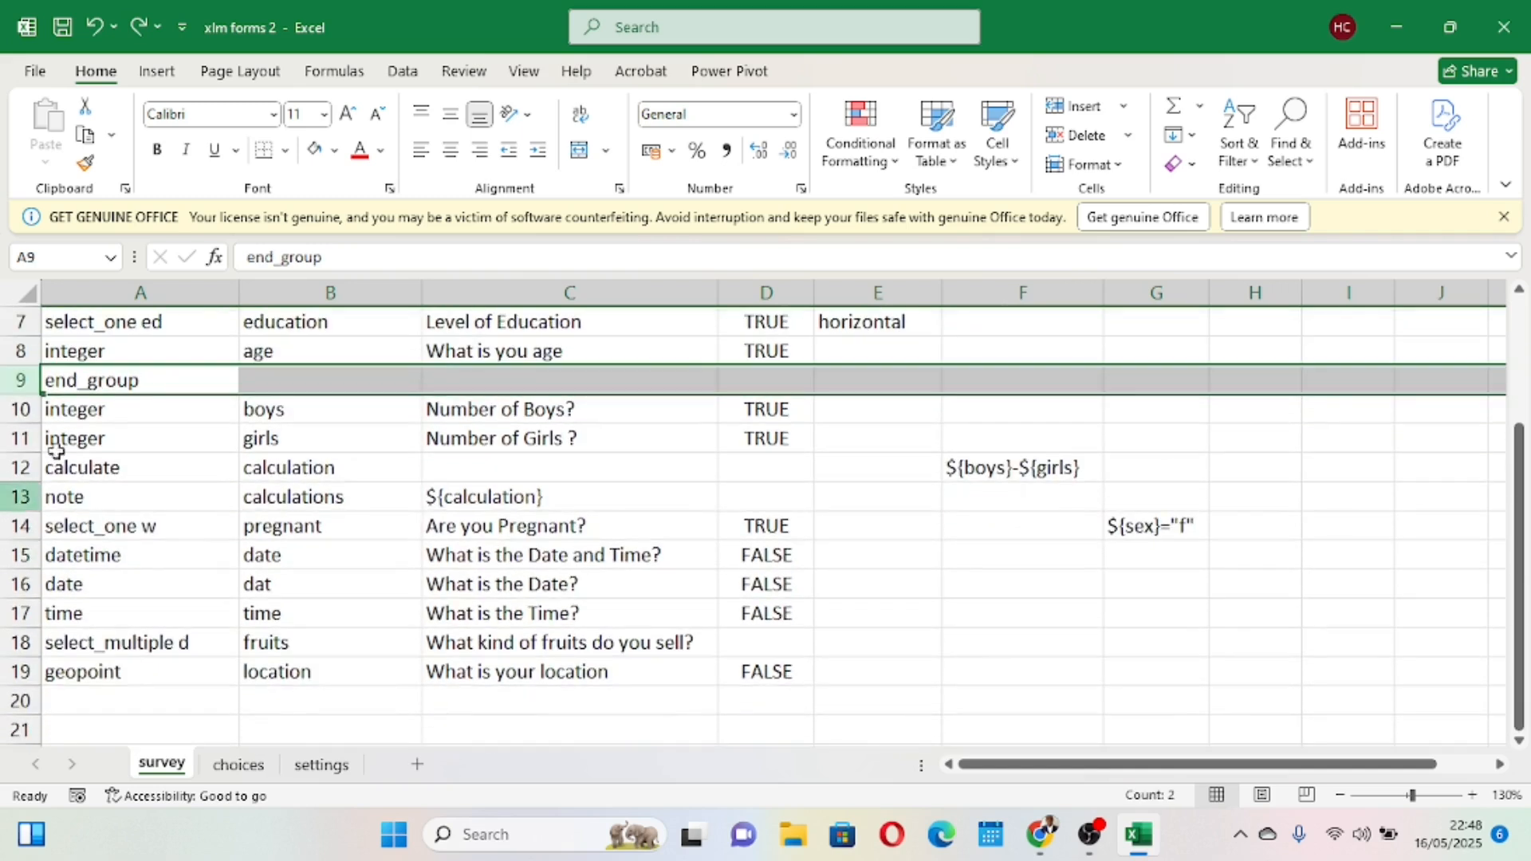
Highlight the ungrouped questions in A10:E19, from "Number of Boys?" to "What is your location", and return to cell A10.
left_click(21, 409)
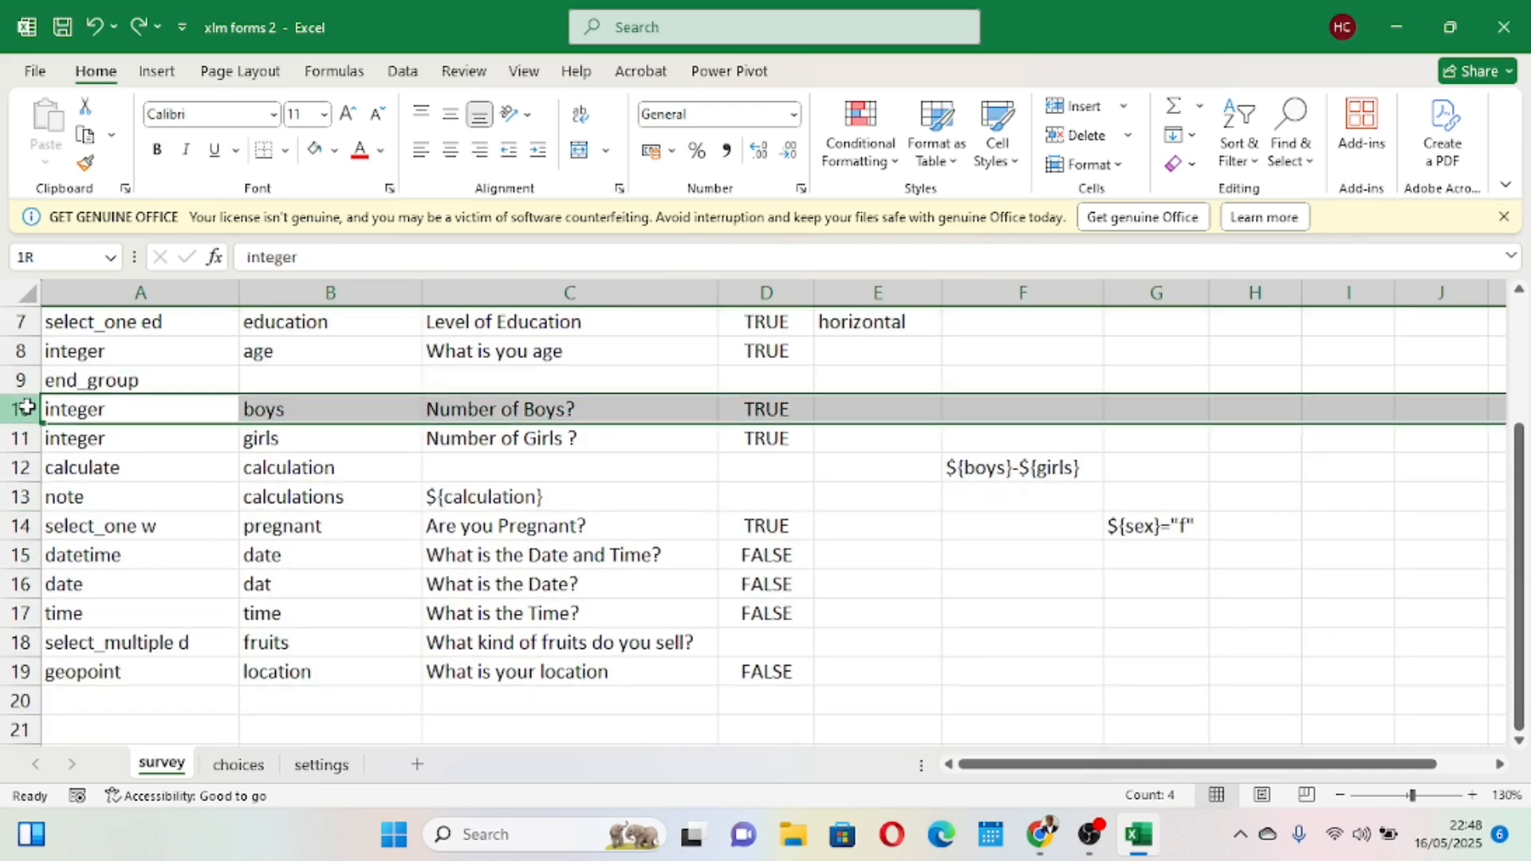
left_click(68, 409)
left_click_drag(78, 443, 846, 662)
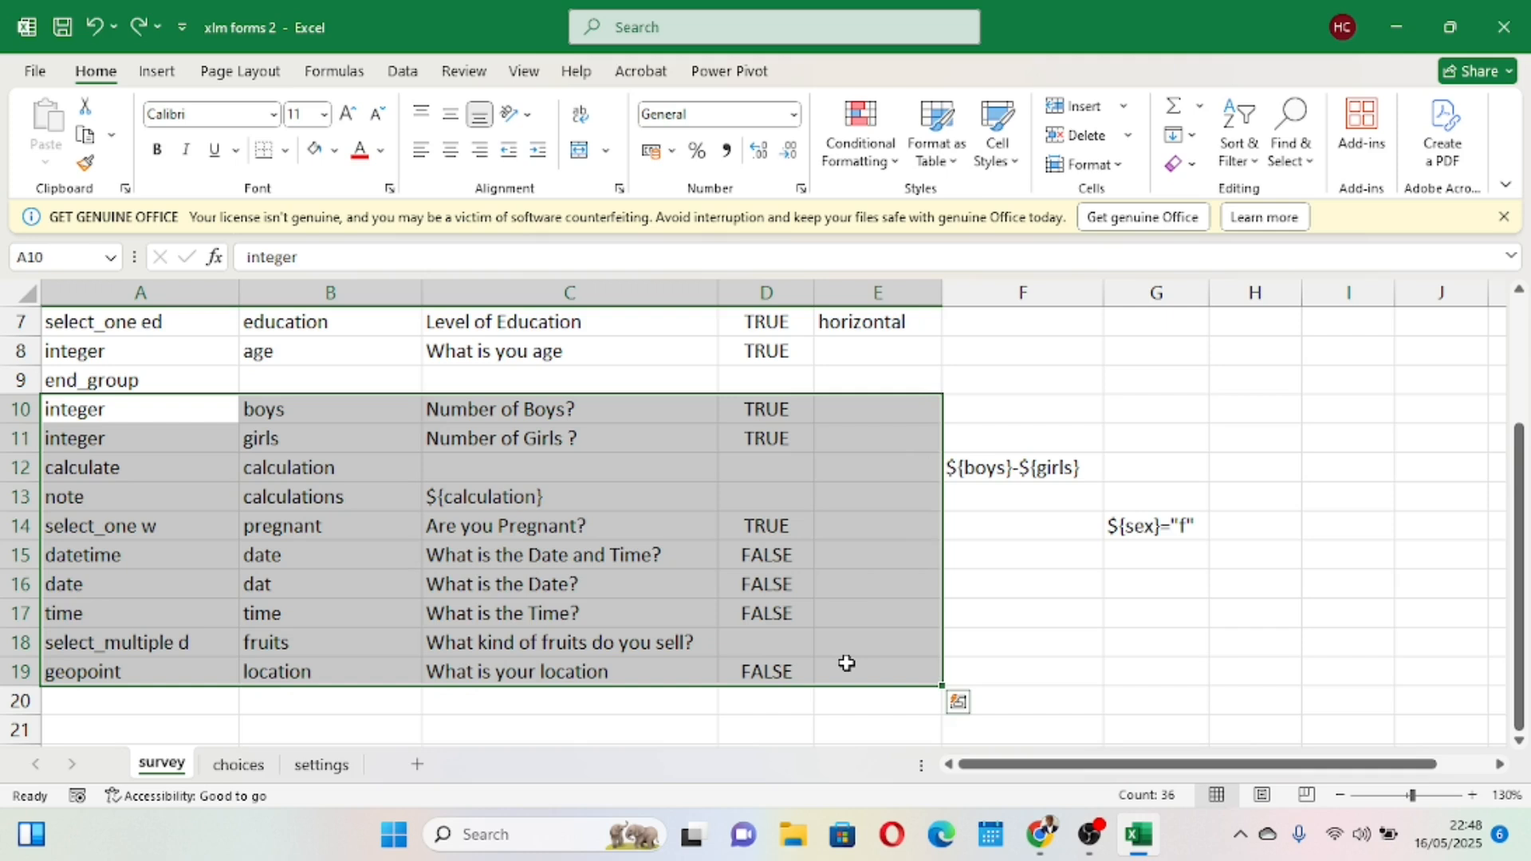
left_click(98, 410)
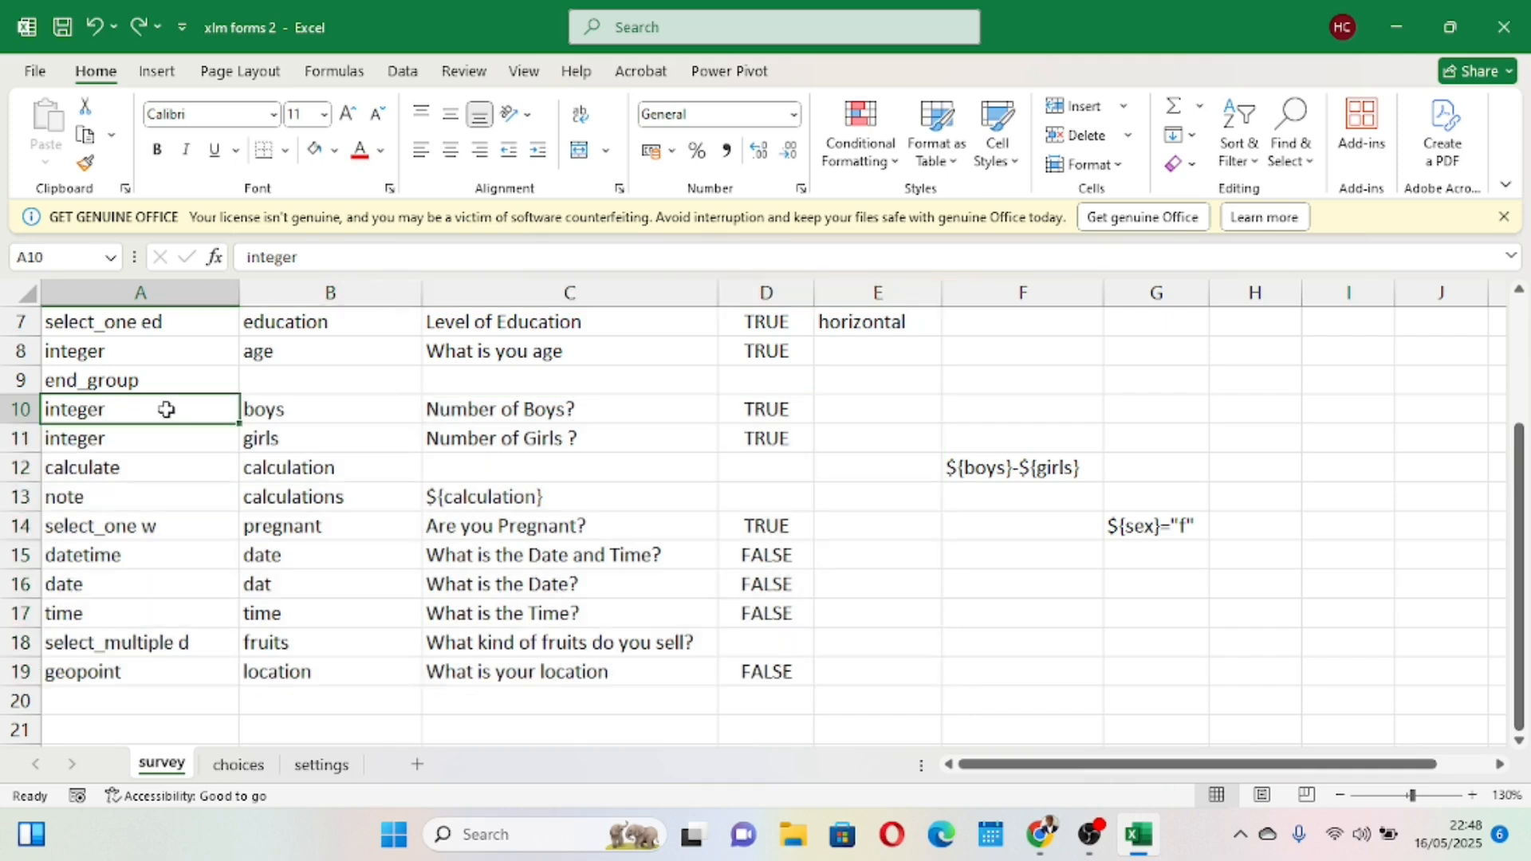
Insert a blank row above the "Number of Boys?" question, directly below end_group in row 9.
left_click(116, 381)
left_click(30, 382)
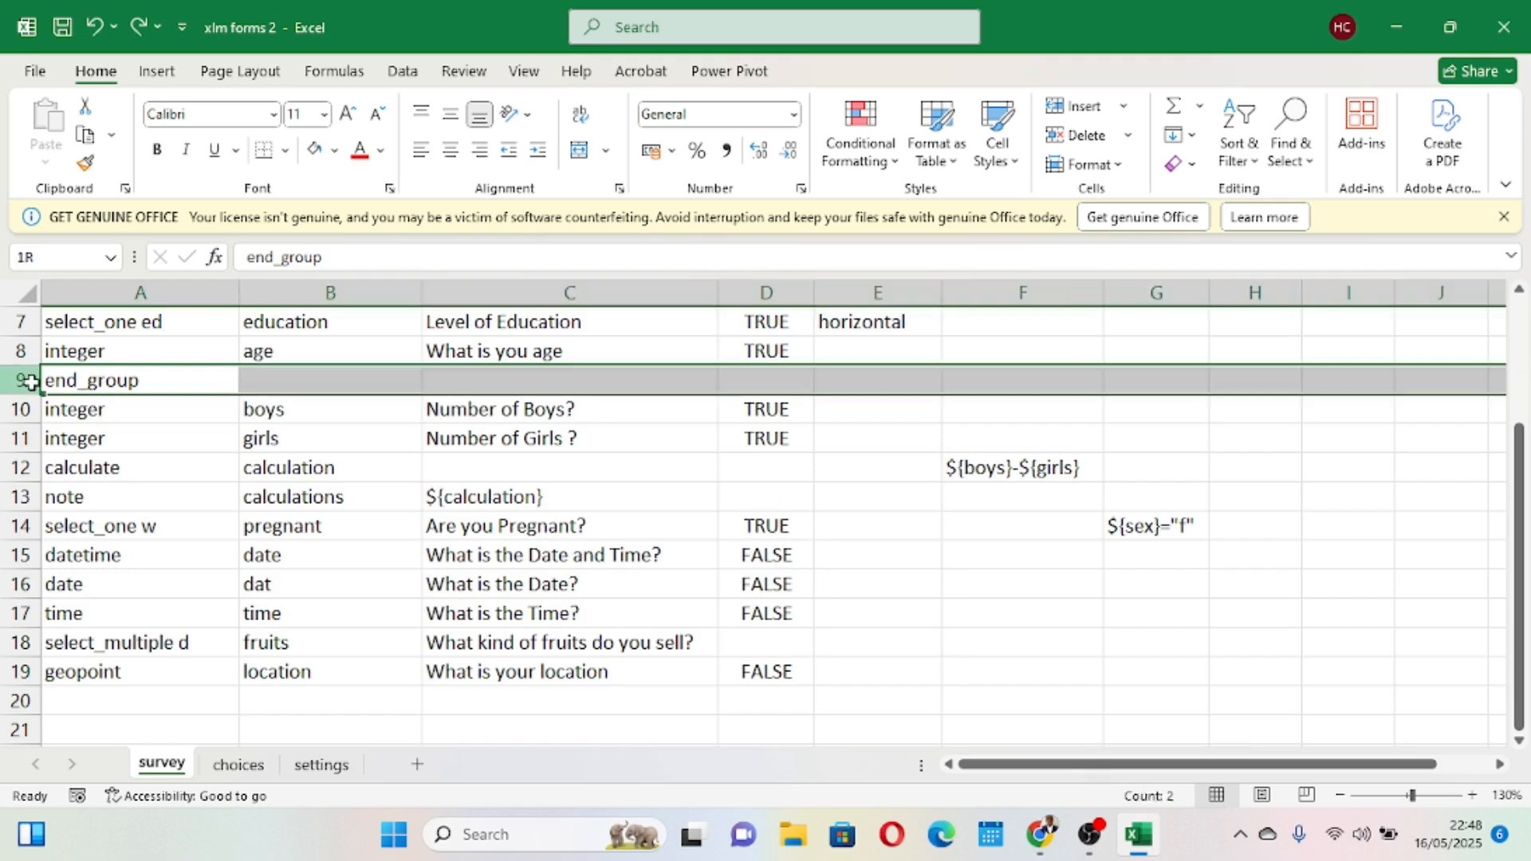
left_click(47, 416)
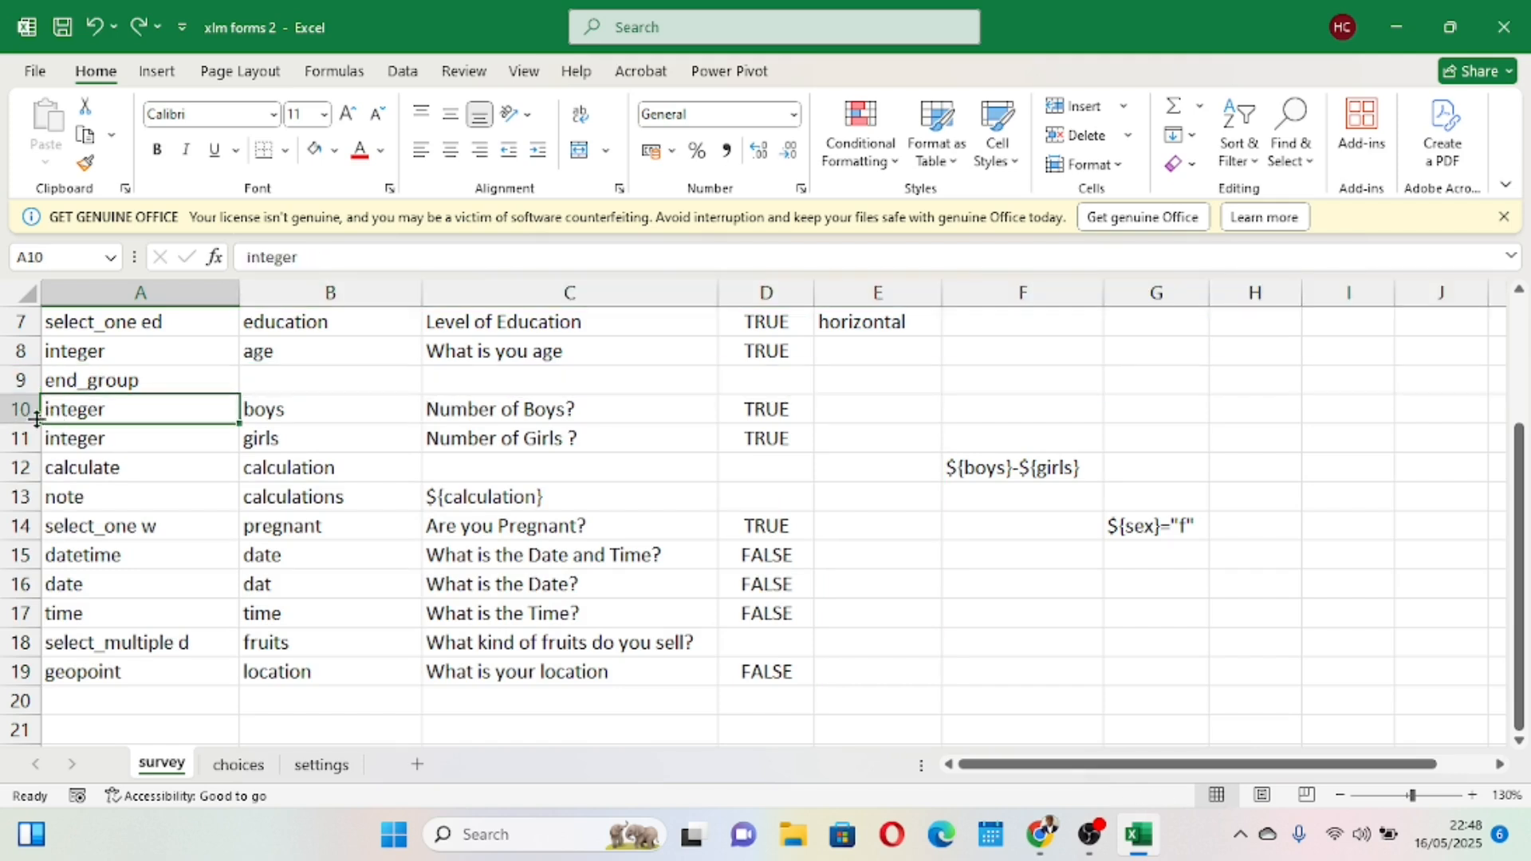
left_click(20, 410)
right_click(20, 410)
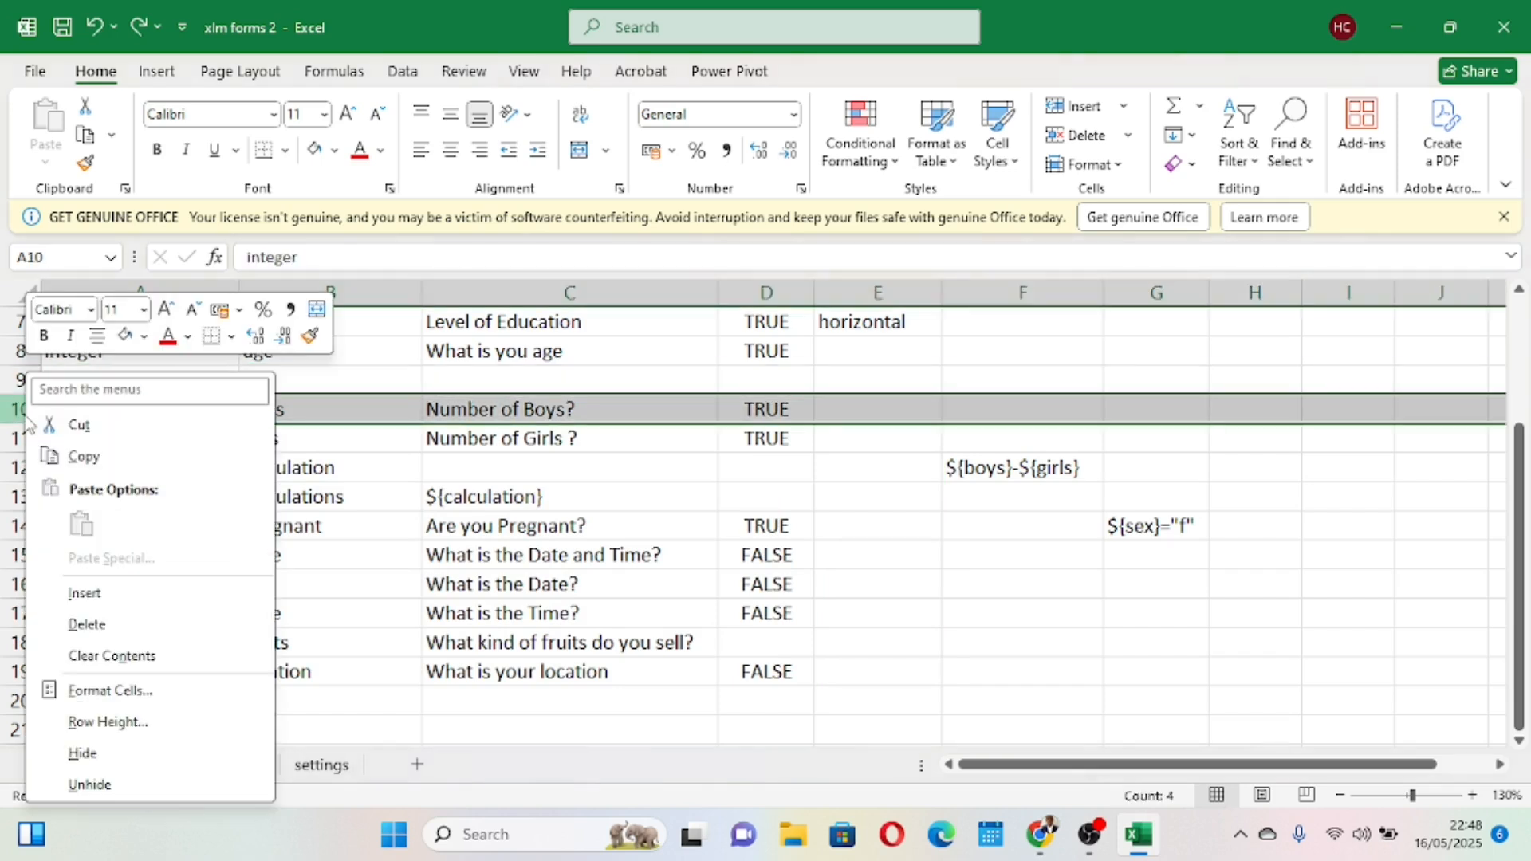
left_click(85, 593)
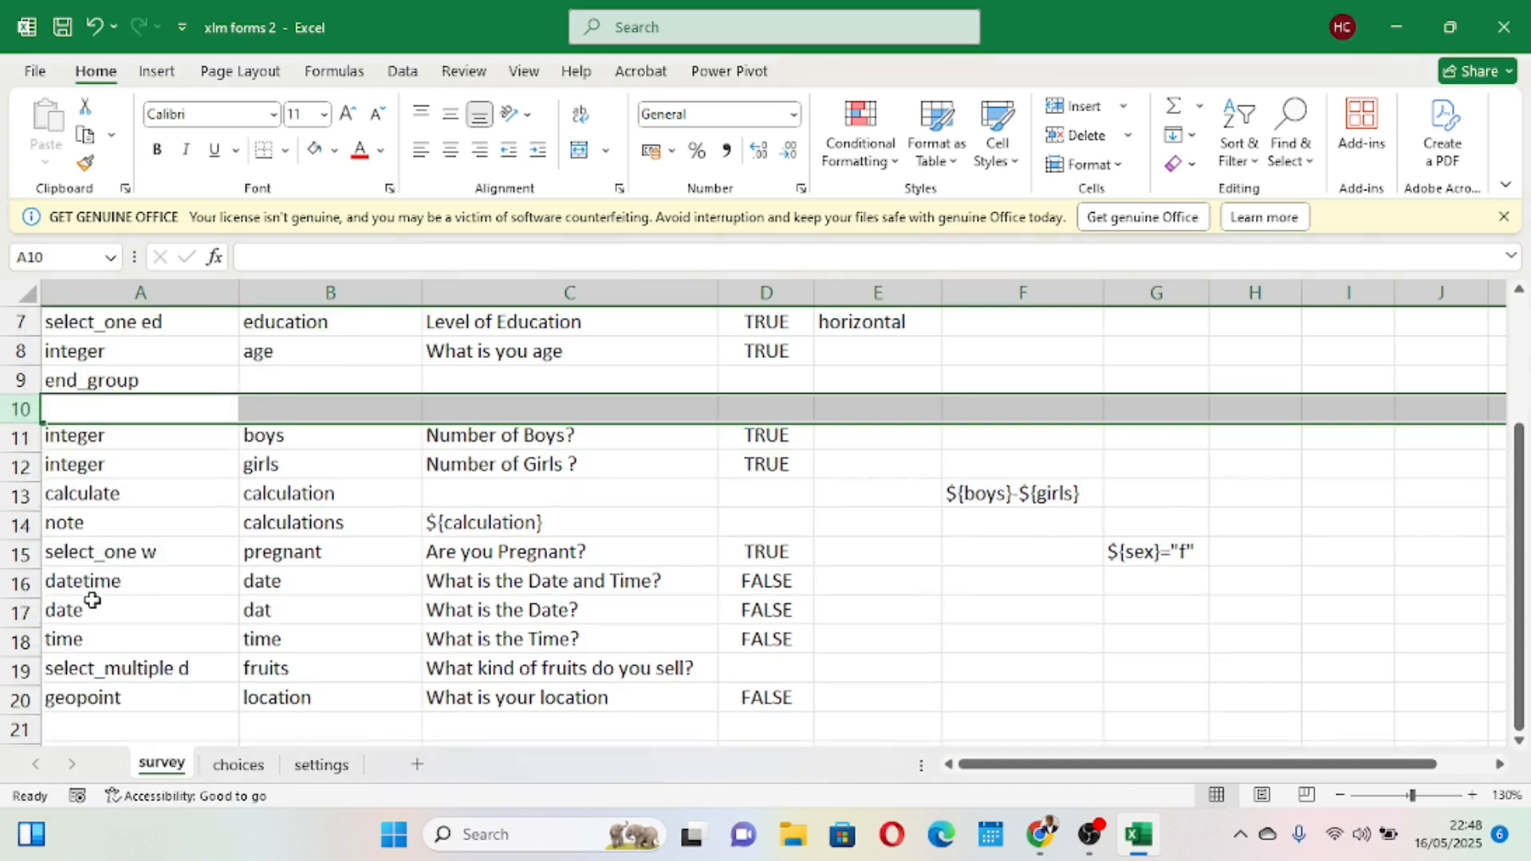
Fill row 10 with type begin_group, name info and label Others to open a second group.
left_click(99, 412)
scroll(99, 412, "up", 2)
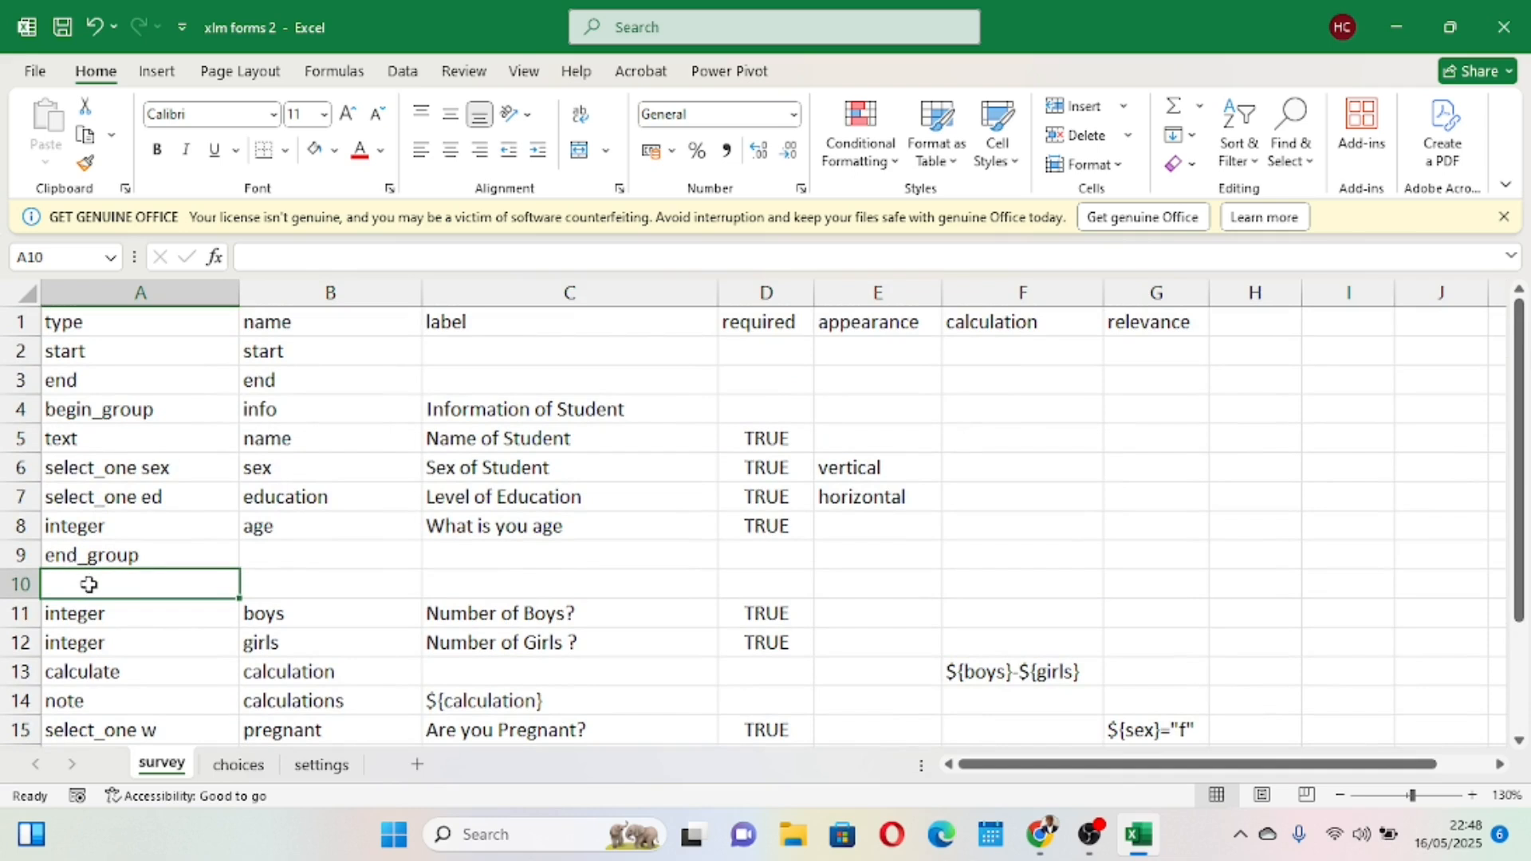
type("begin_group")
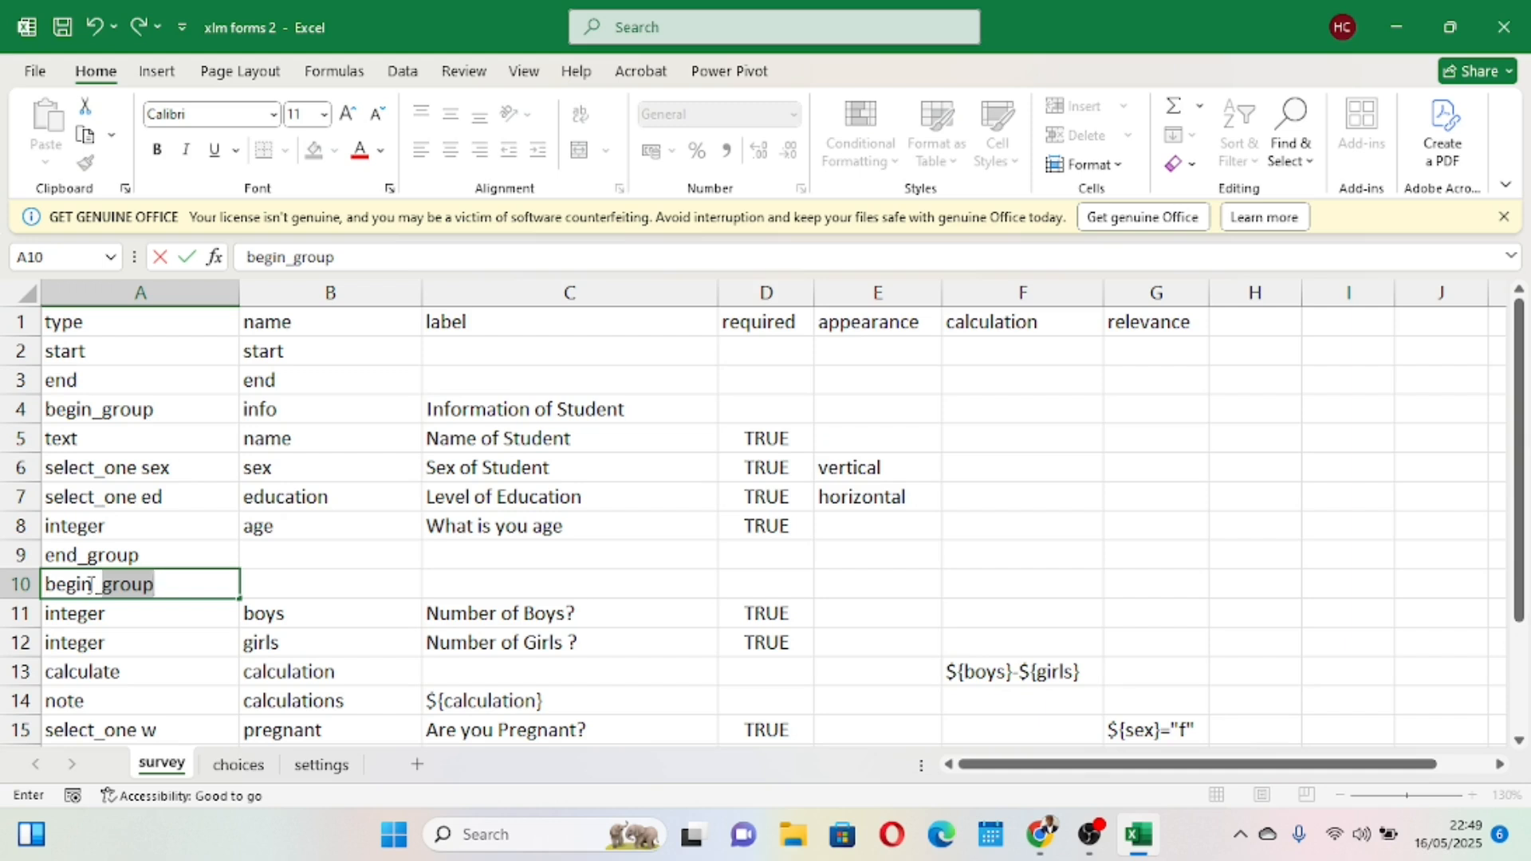
key("Return")
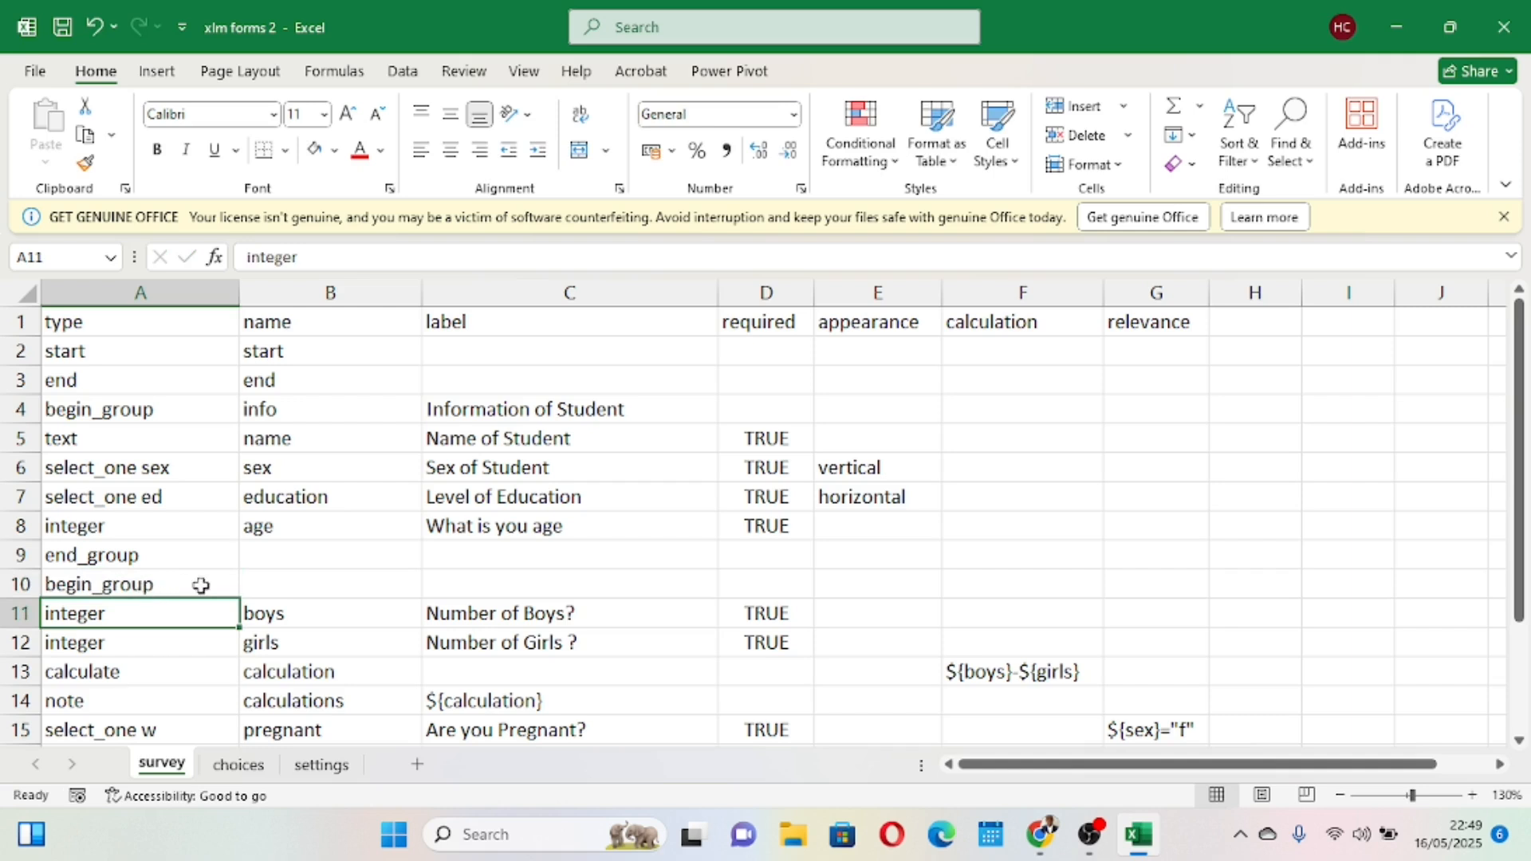
left_click(258, 585)
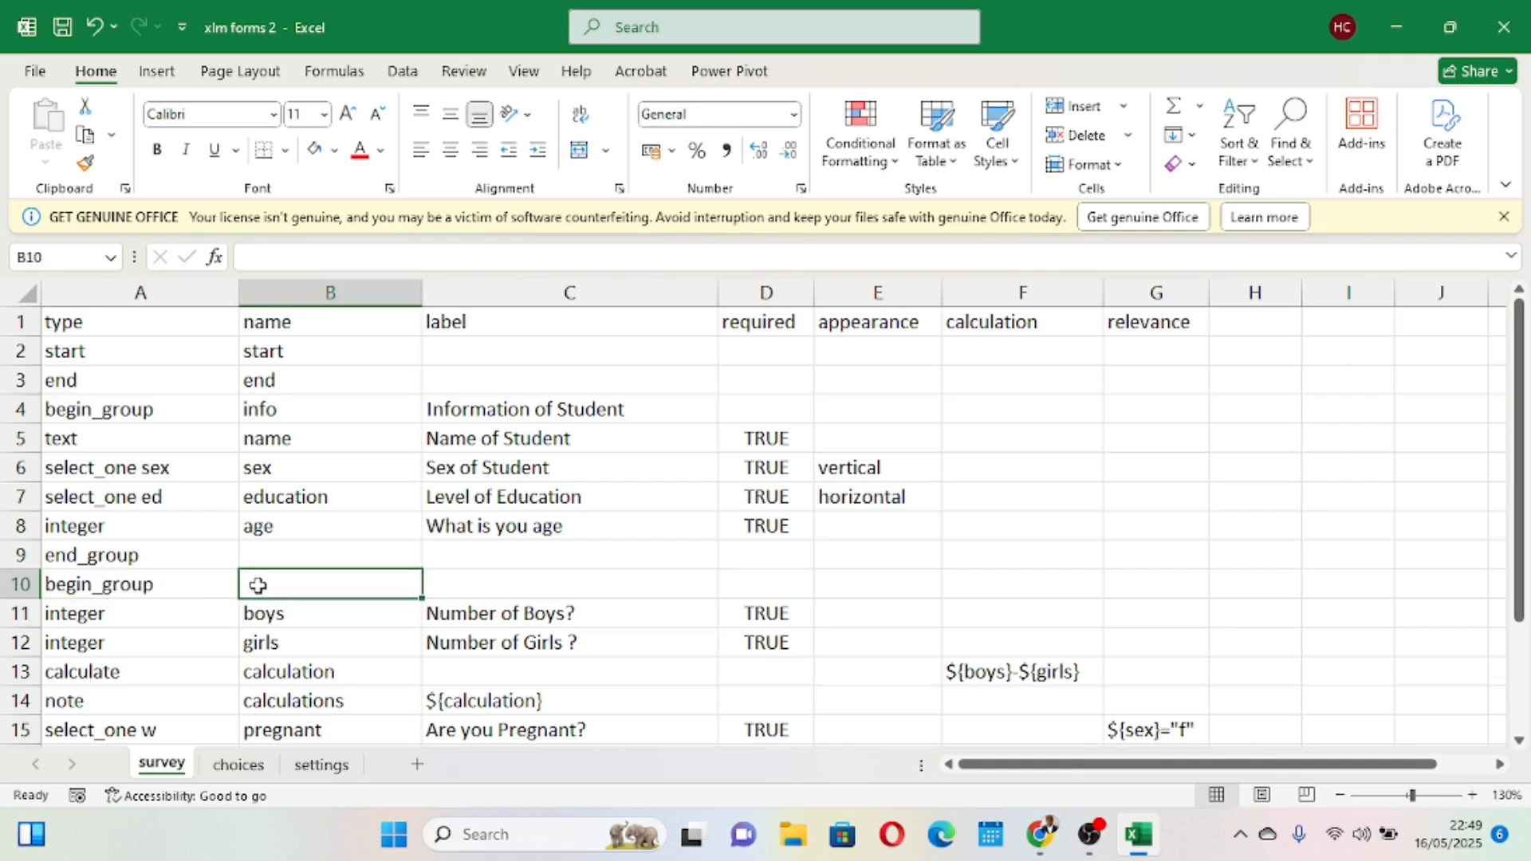
type("info")
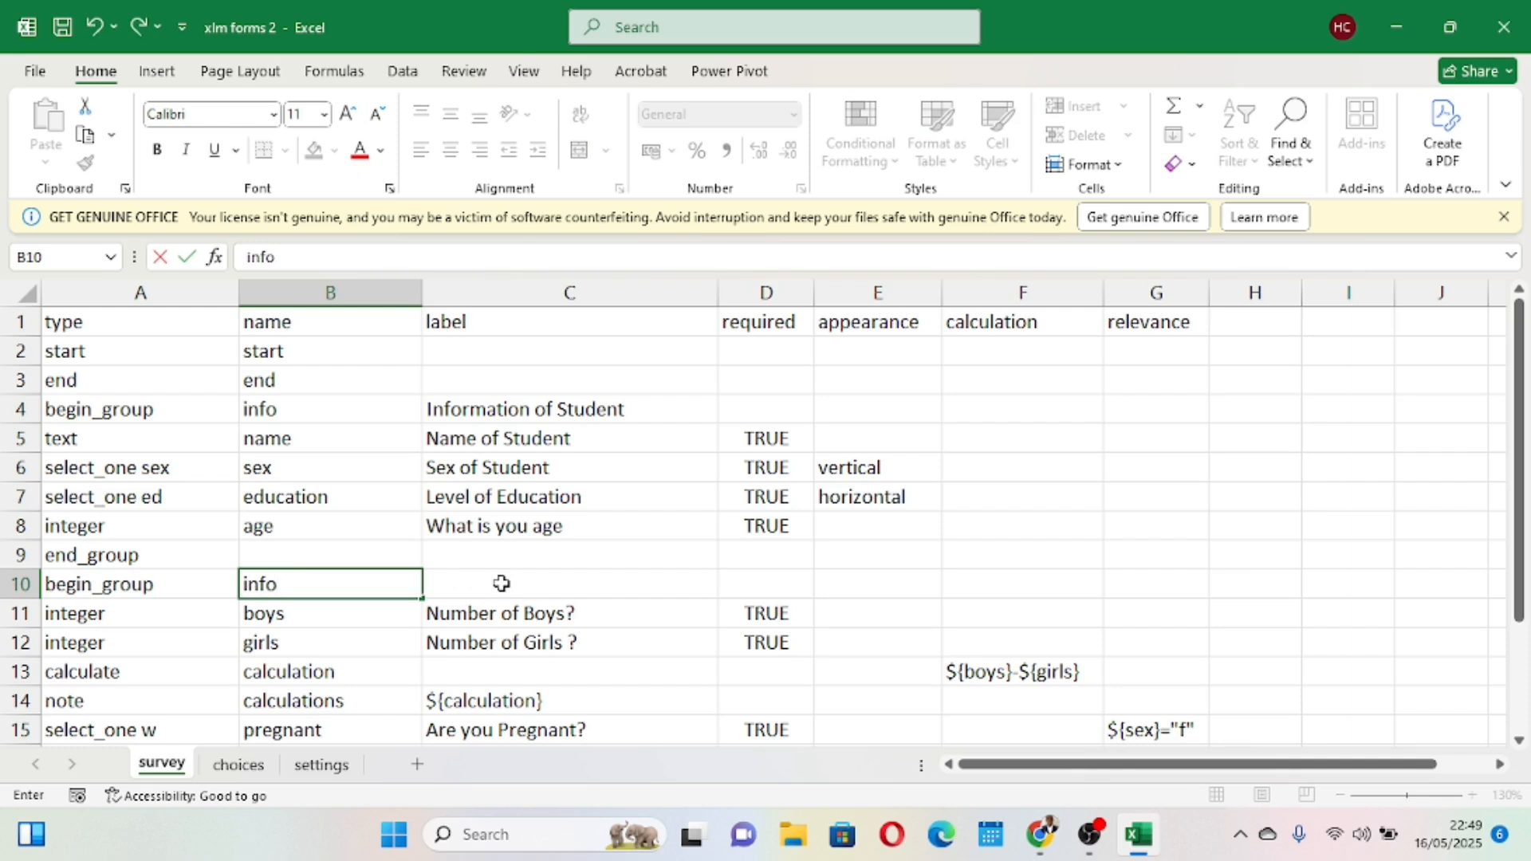
left_click(501, 584)
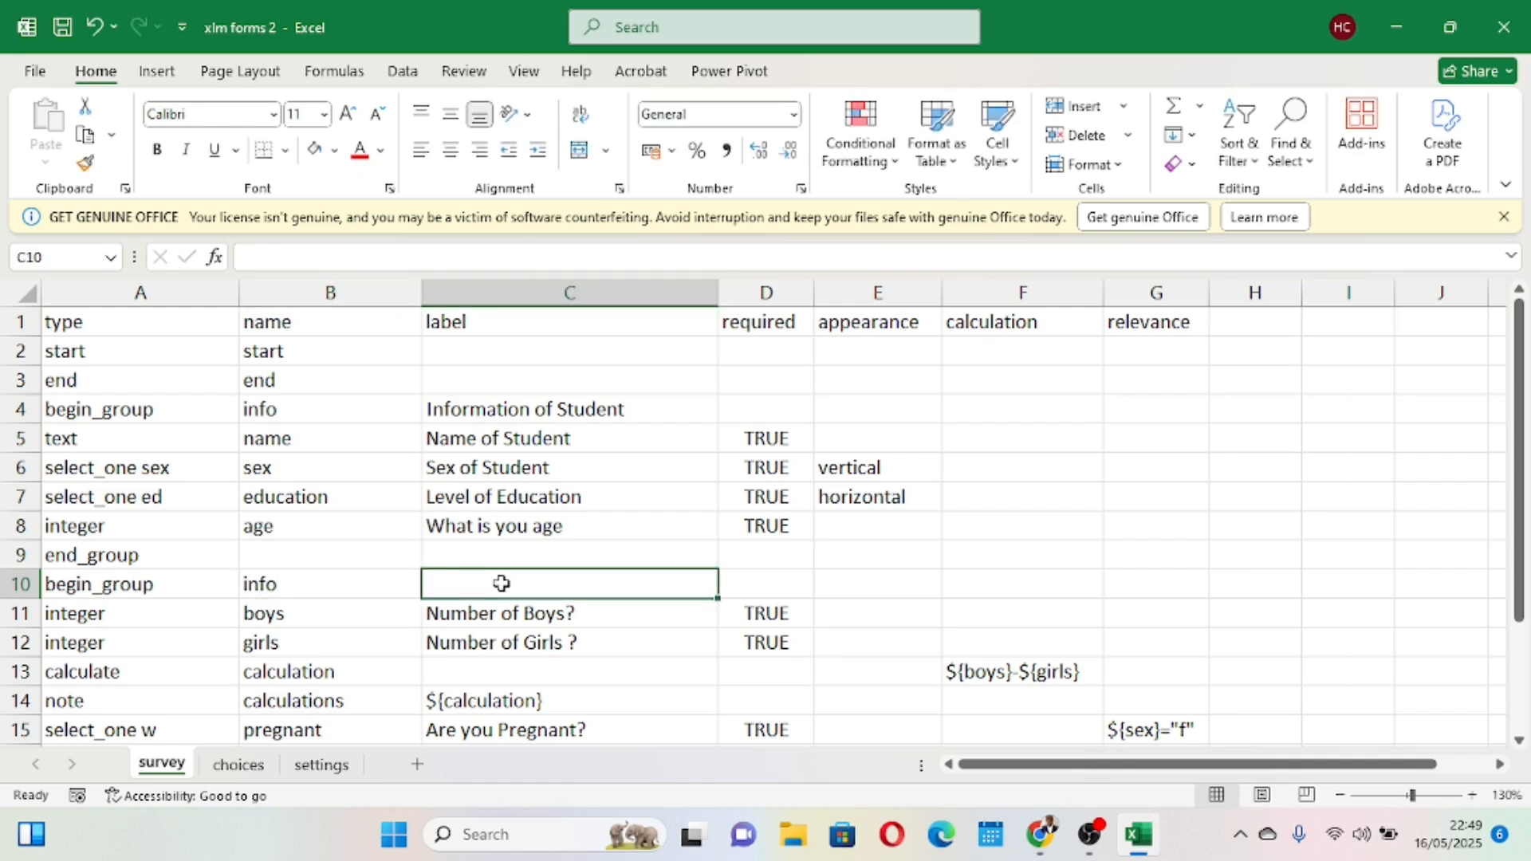
type("Others")
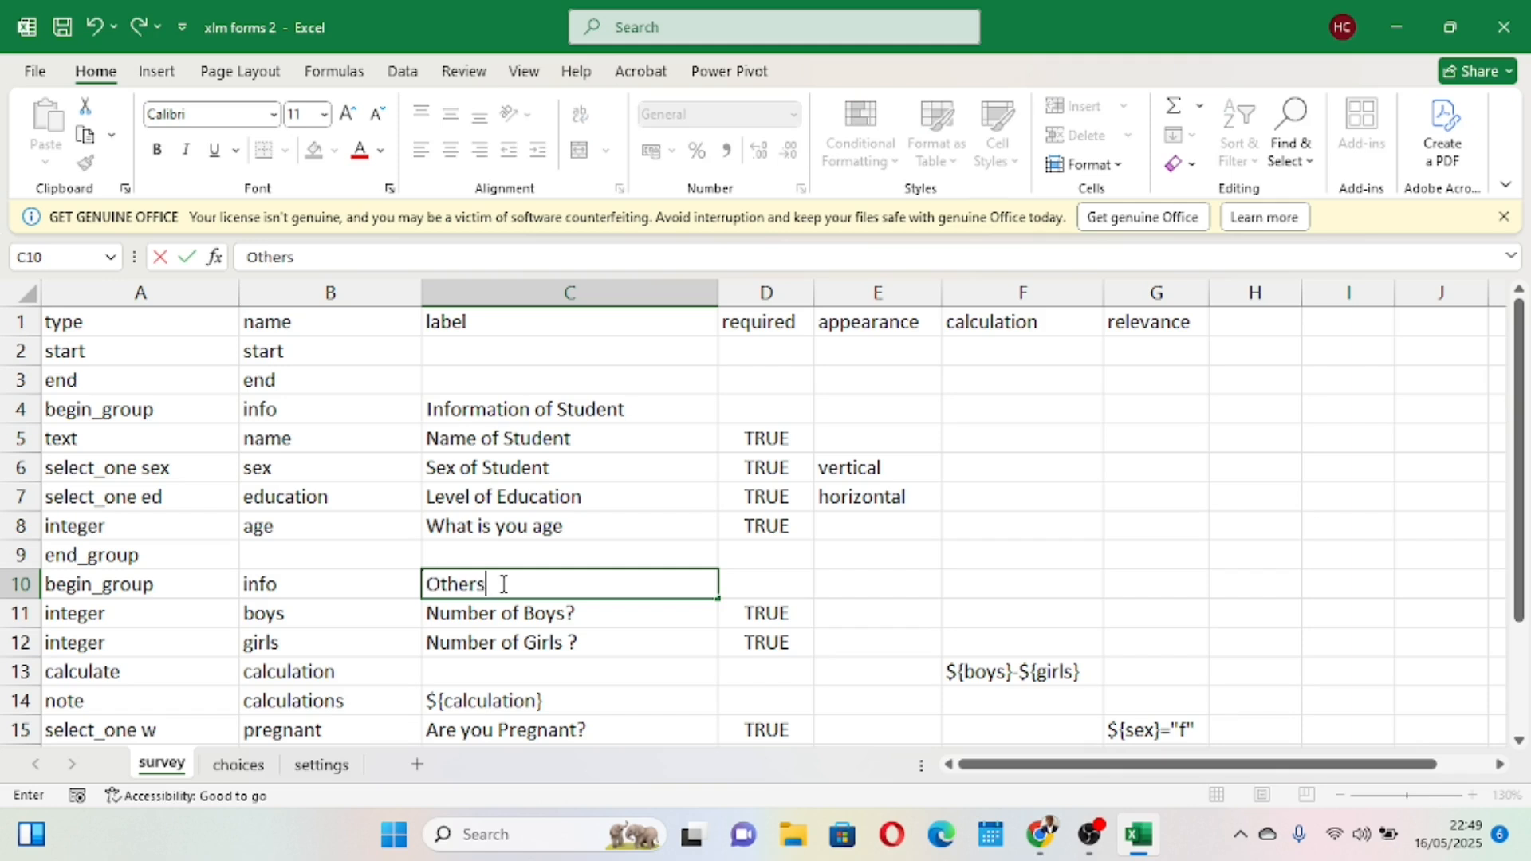
left_click(673, 659)
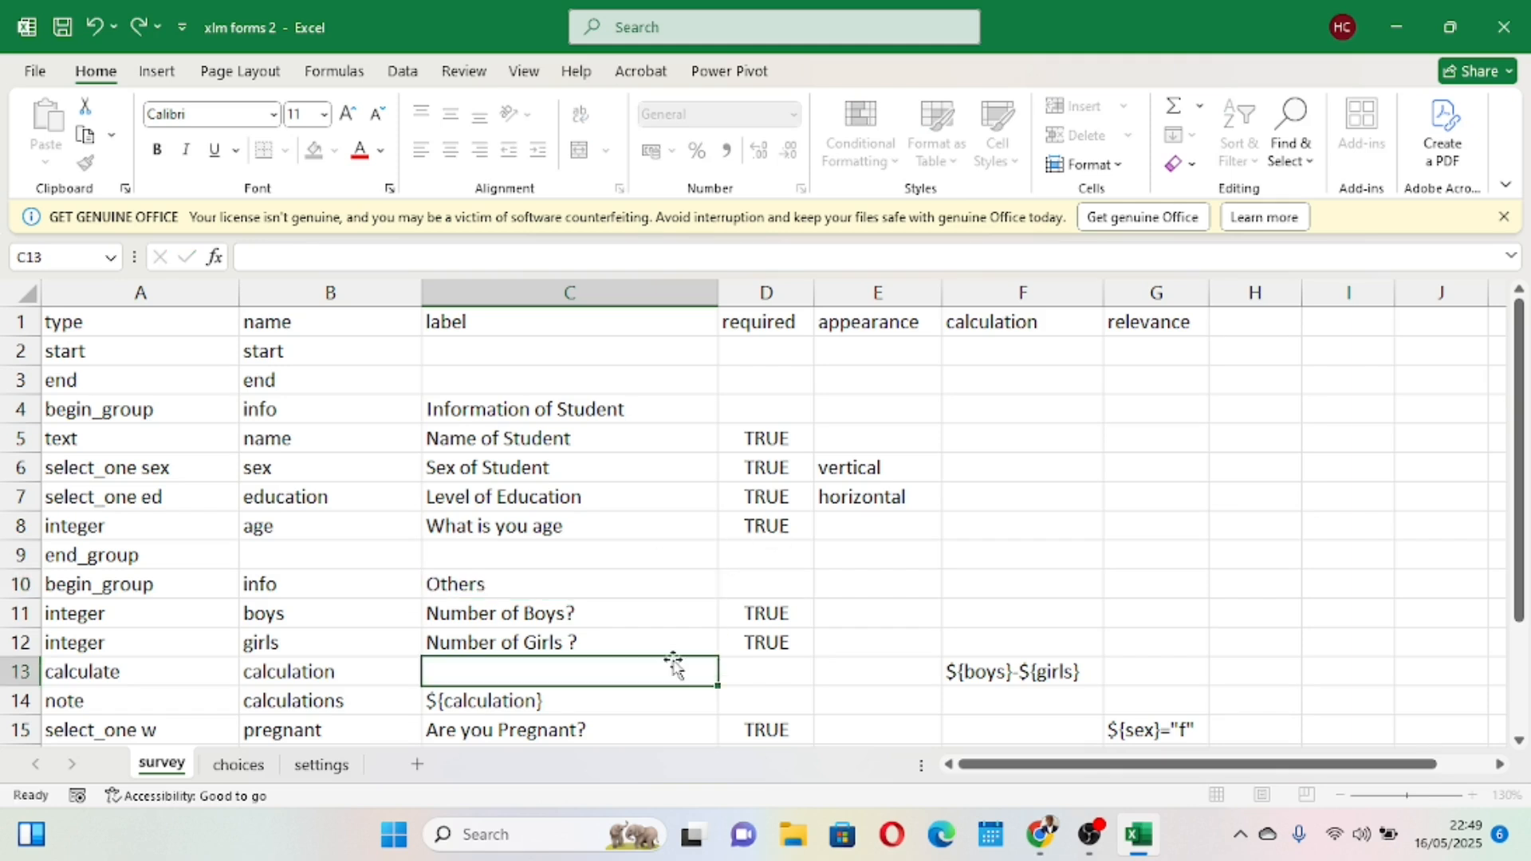
Close the second group with end_group in A21, below the geopoint question, and save the workbook.
scroll(673, 661, "down", 3)
scroll(673, 660, "up", 1)
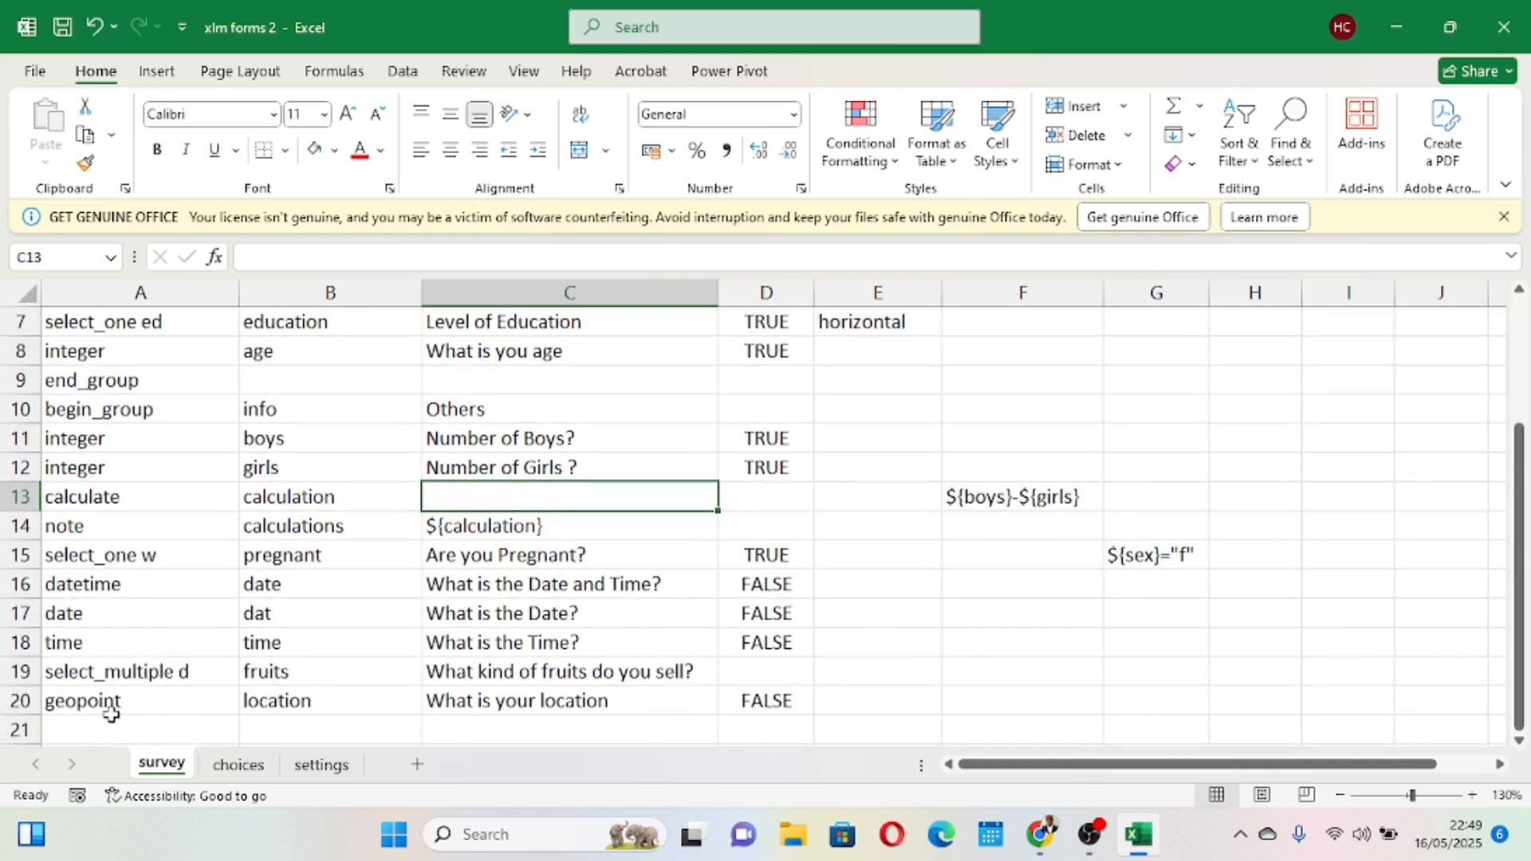
scroll(109, 712, "down", 1)
left_click(91, 677)
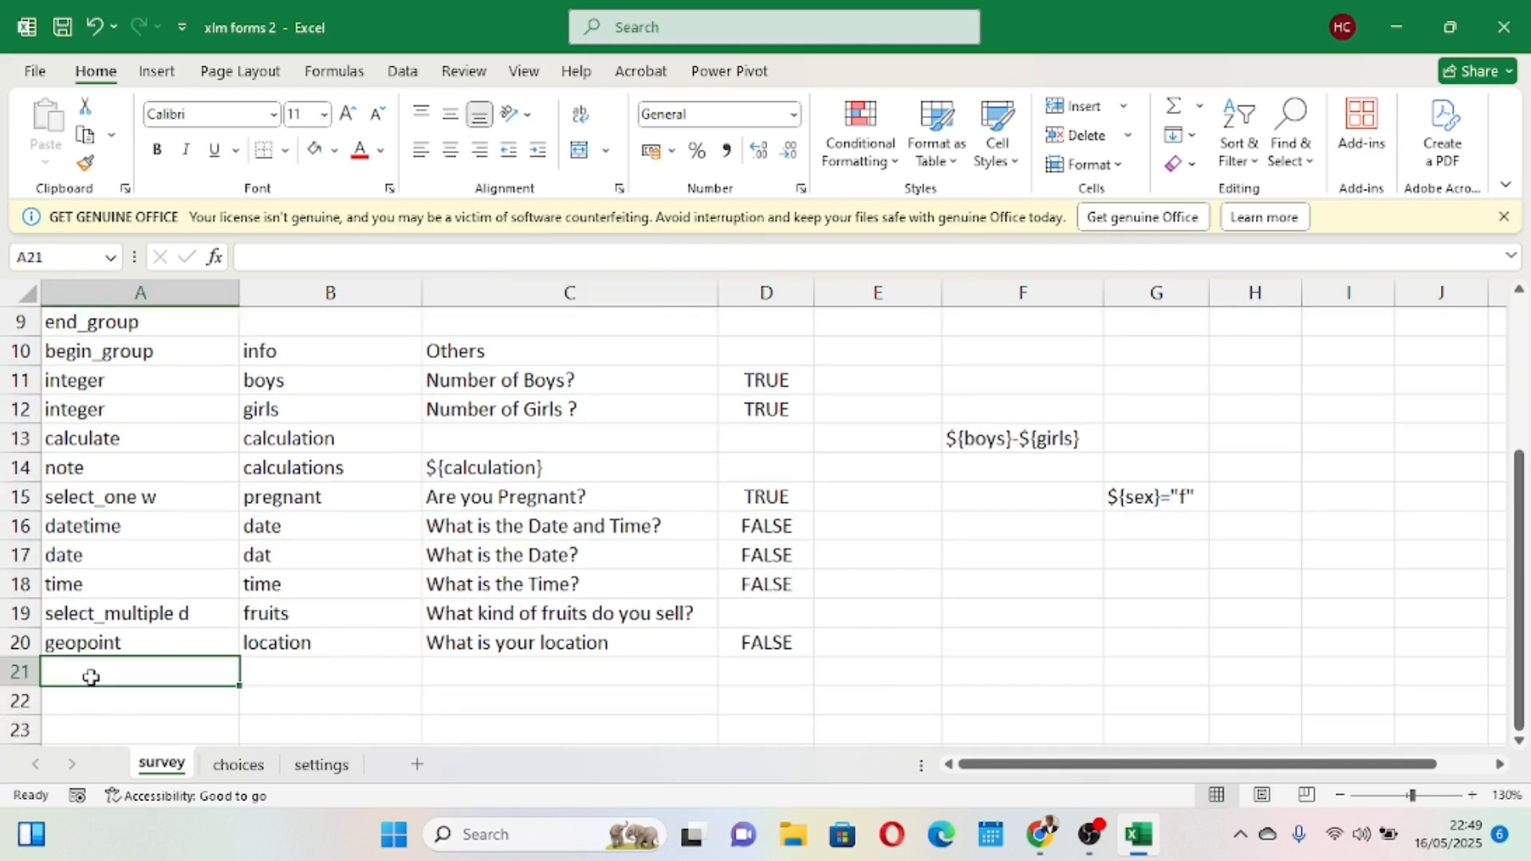
type("end_")
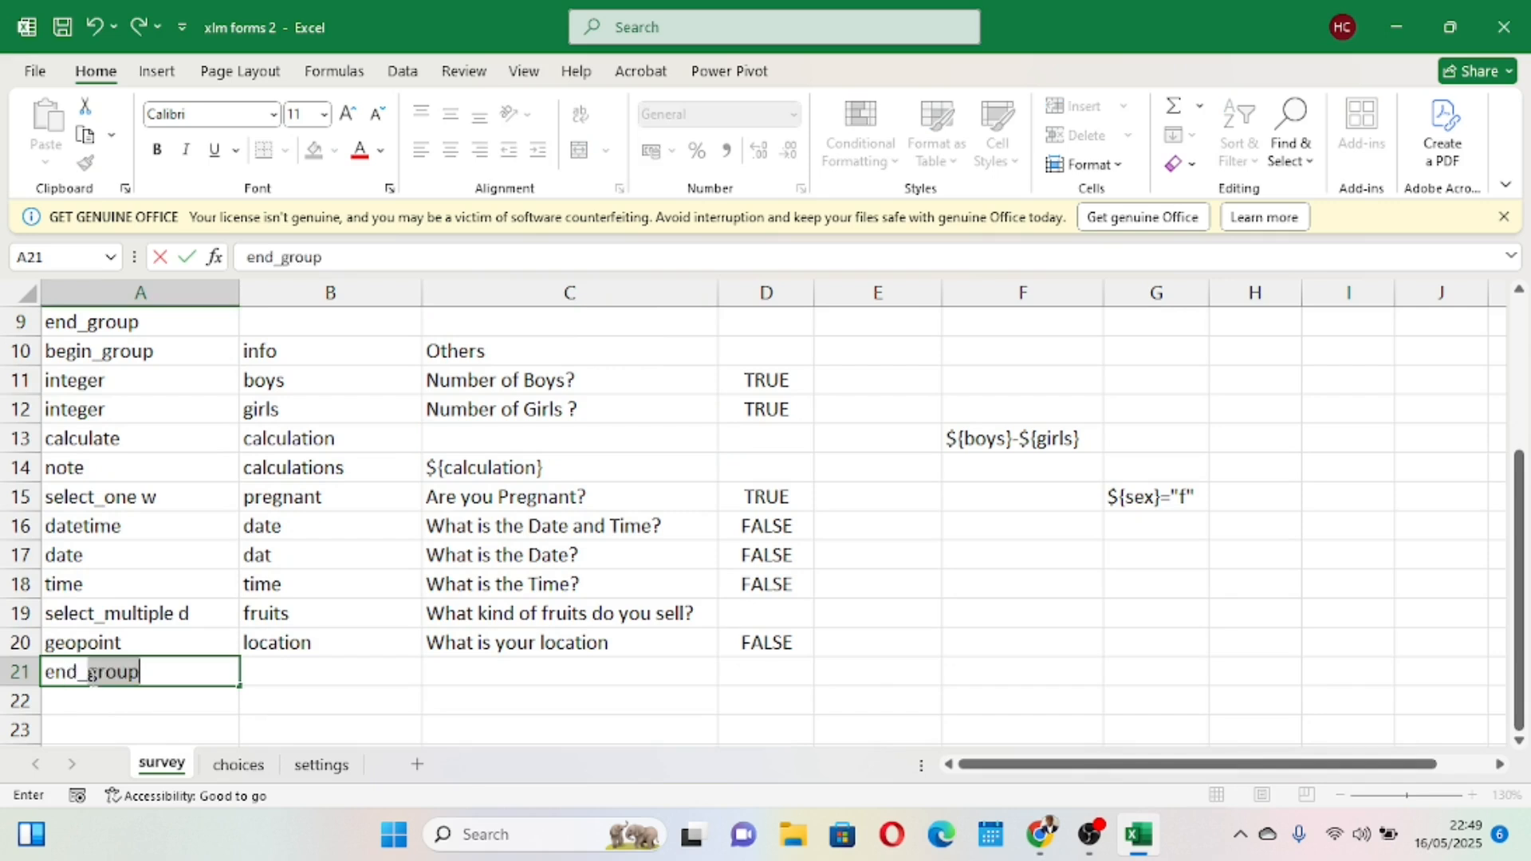
left_click(284, 663)
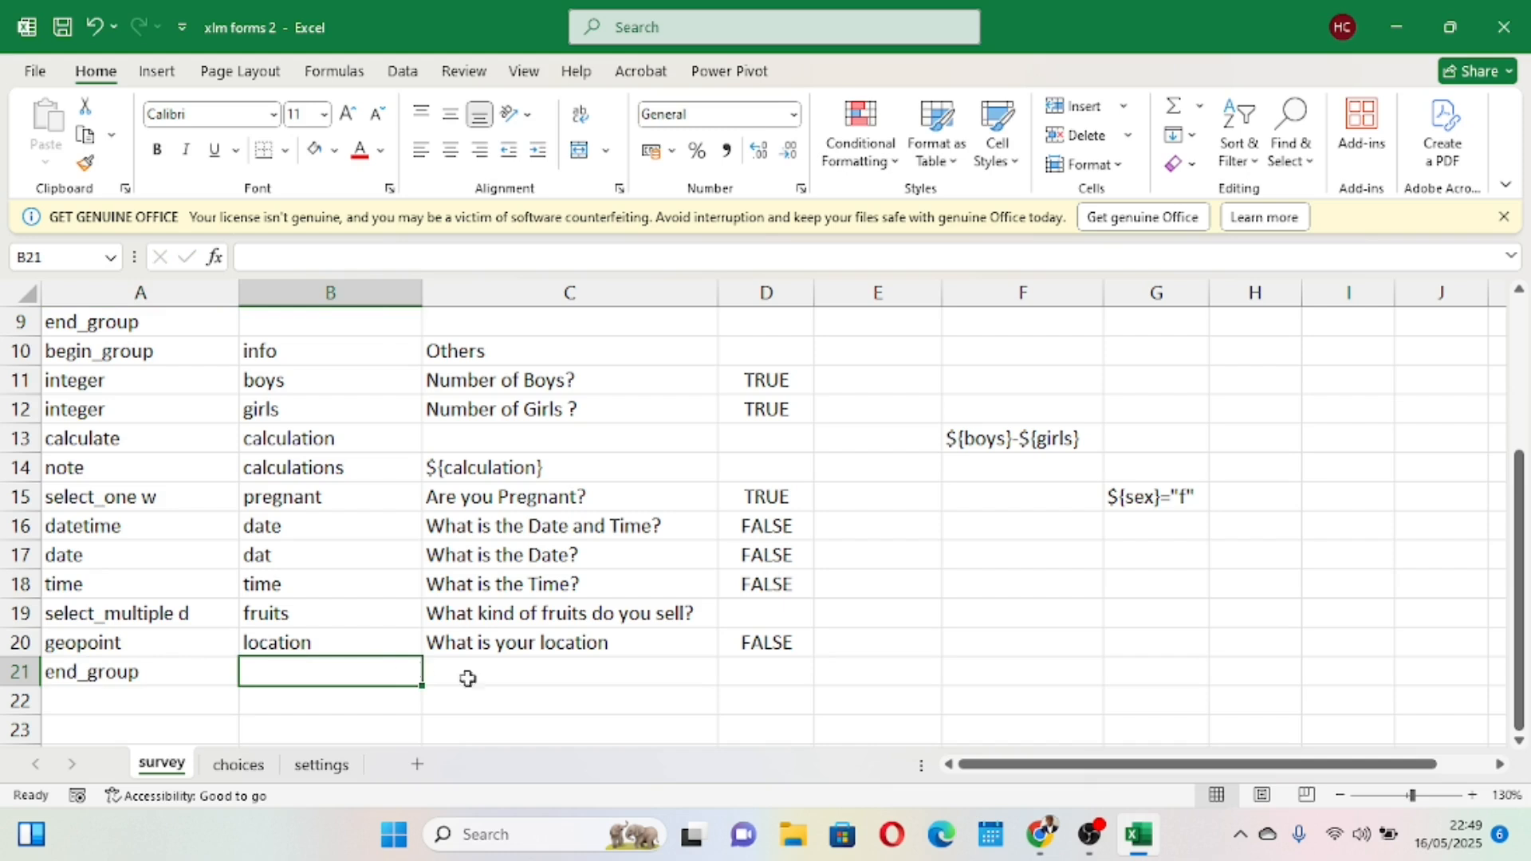
left_click(64, 32)
Switch to Chrome and close the old "xlm forms 2" preview, leaving the XLSForm Online page open.
left_click(1045, 778)
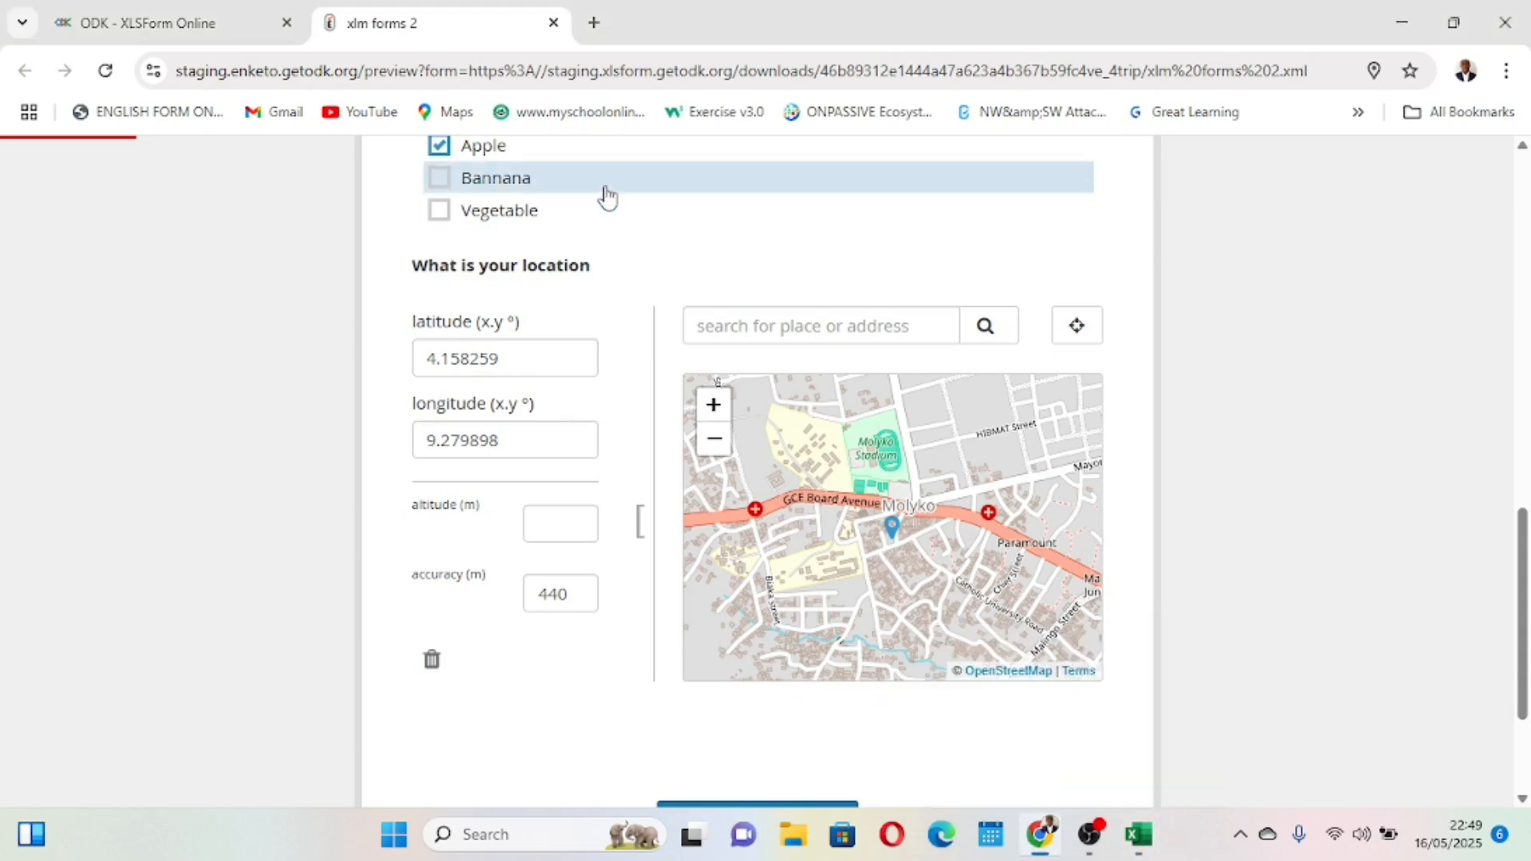
left_click(229, 19)
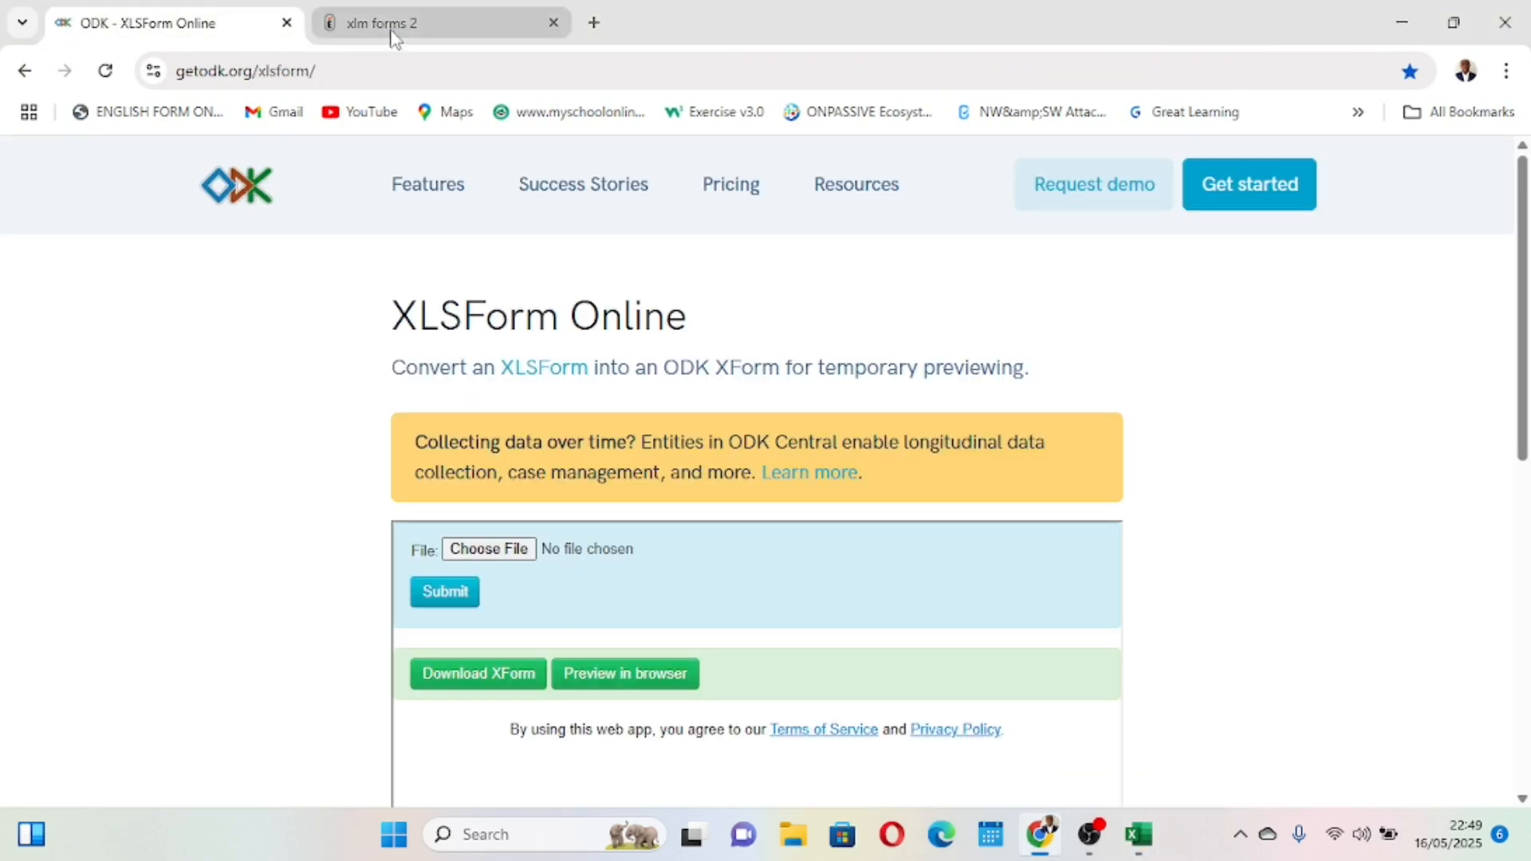
left_click(554, 23)
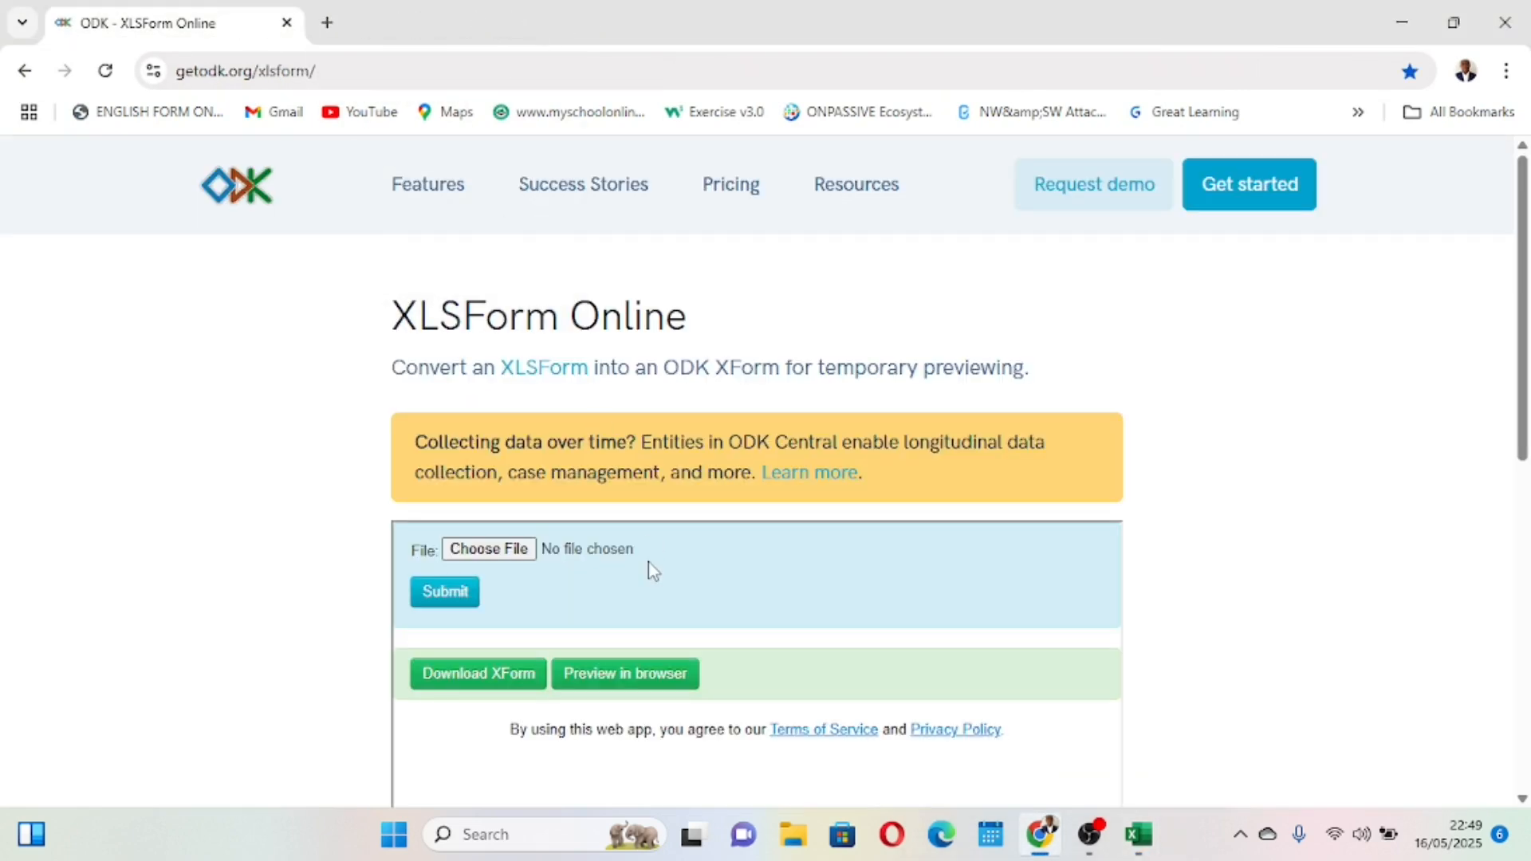
Choose the "xlm forms 2" workbook from the Desktop and submit it for conversion.
left_click(490, 550)
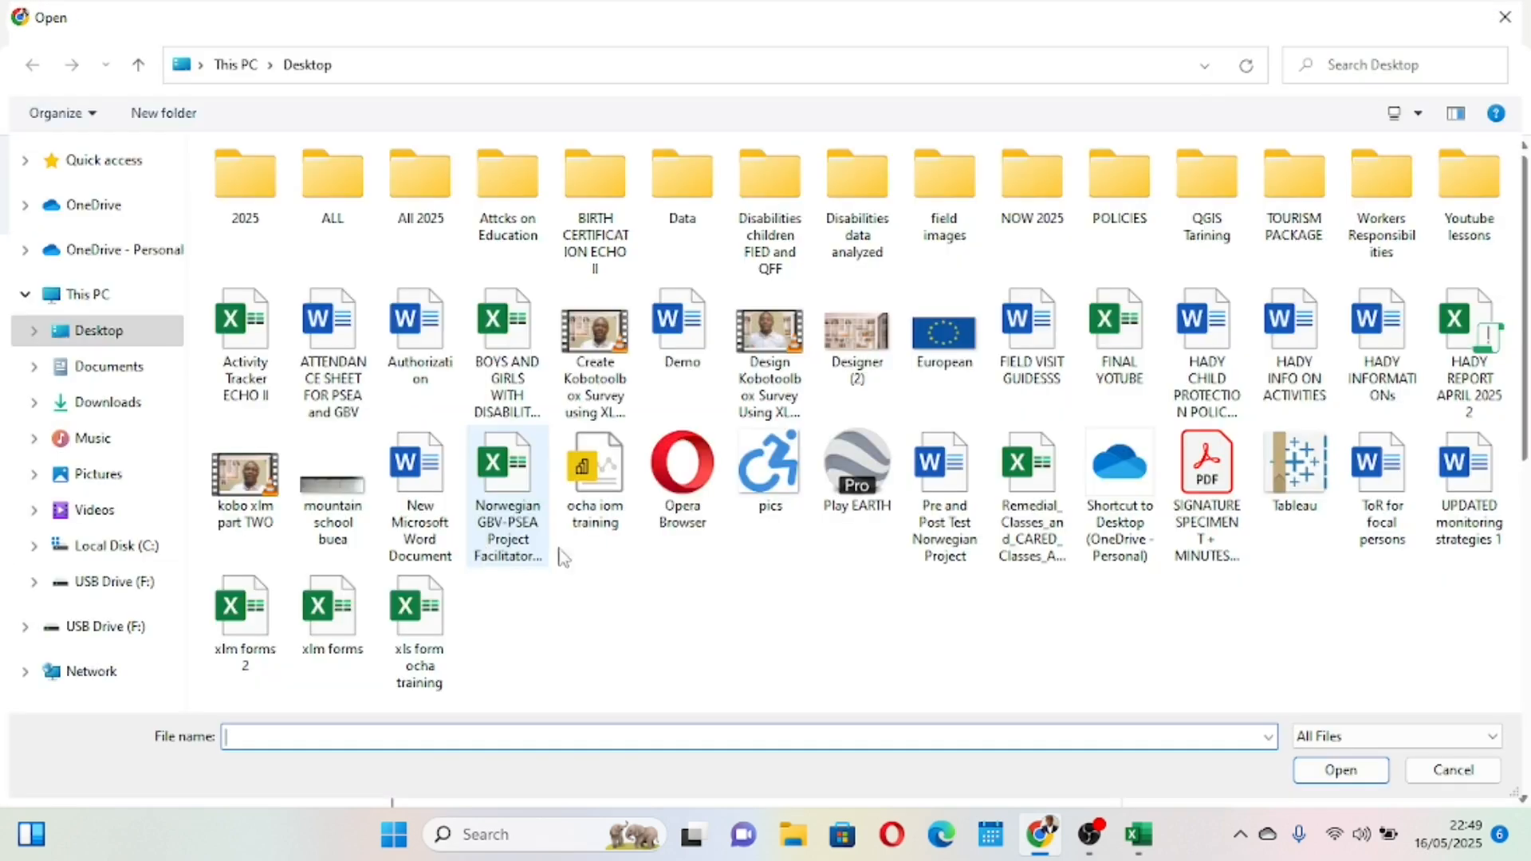
left_click(259, 634)
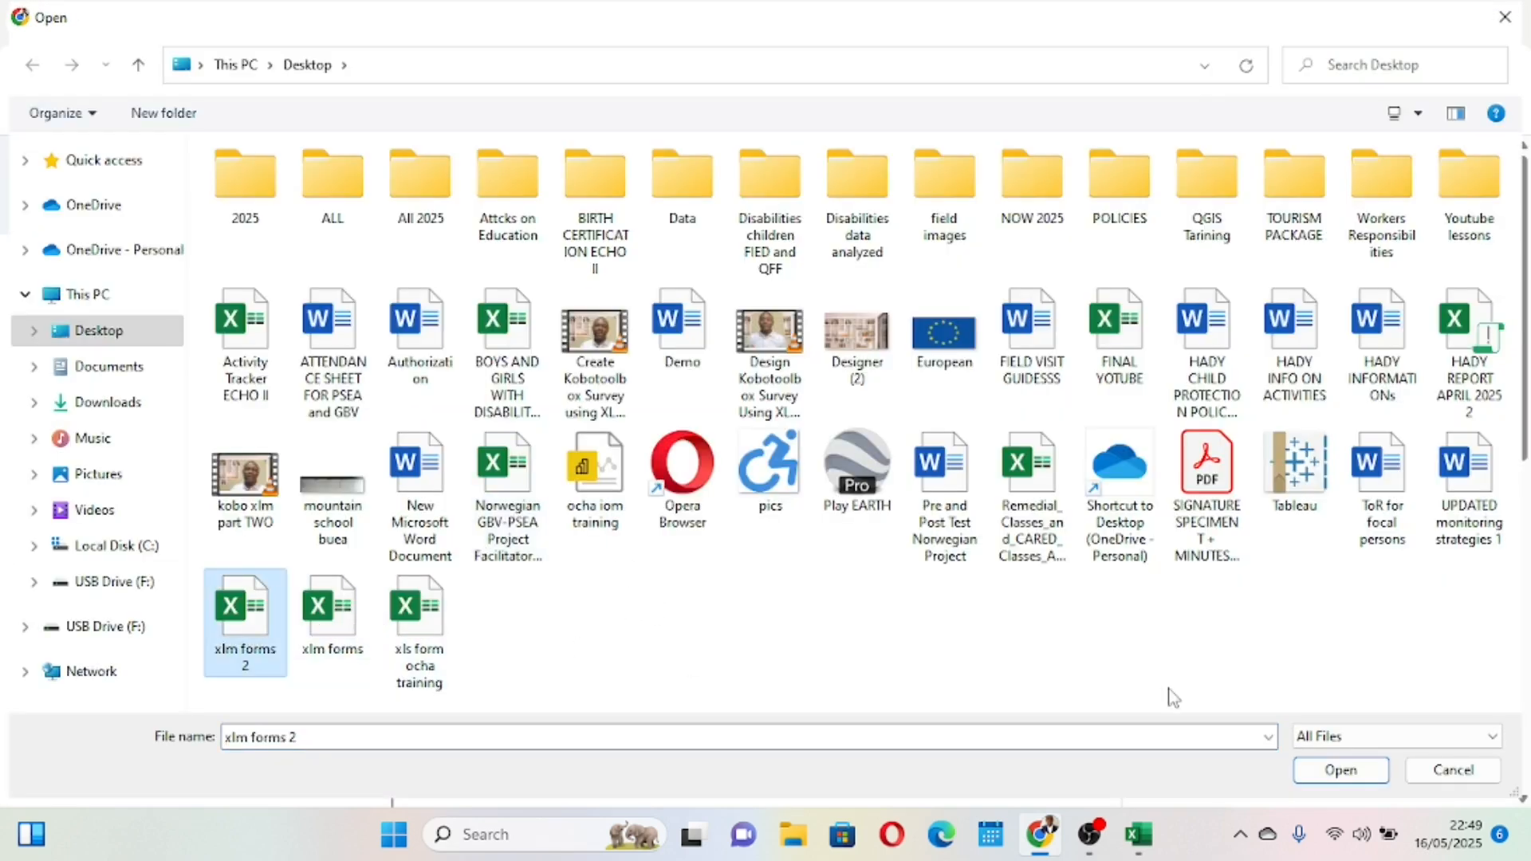
left_click(1342, 770)
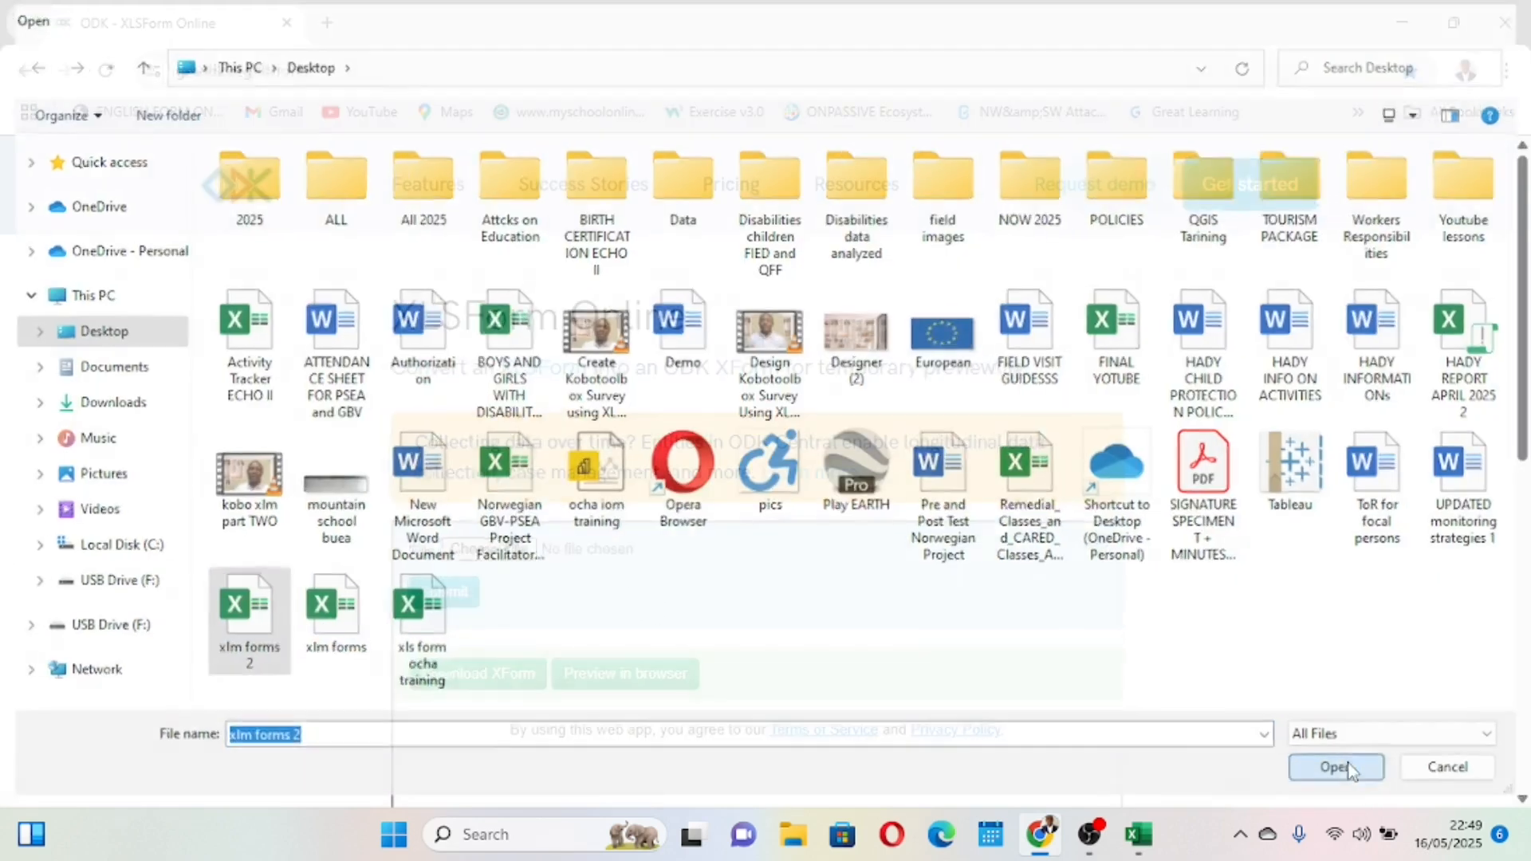
left_click(455, 593)
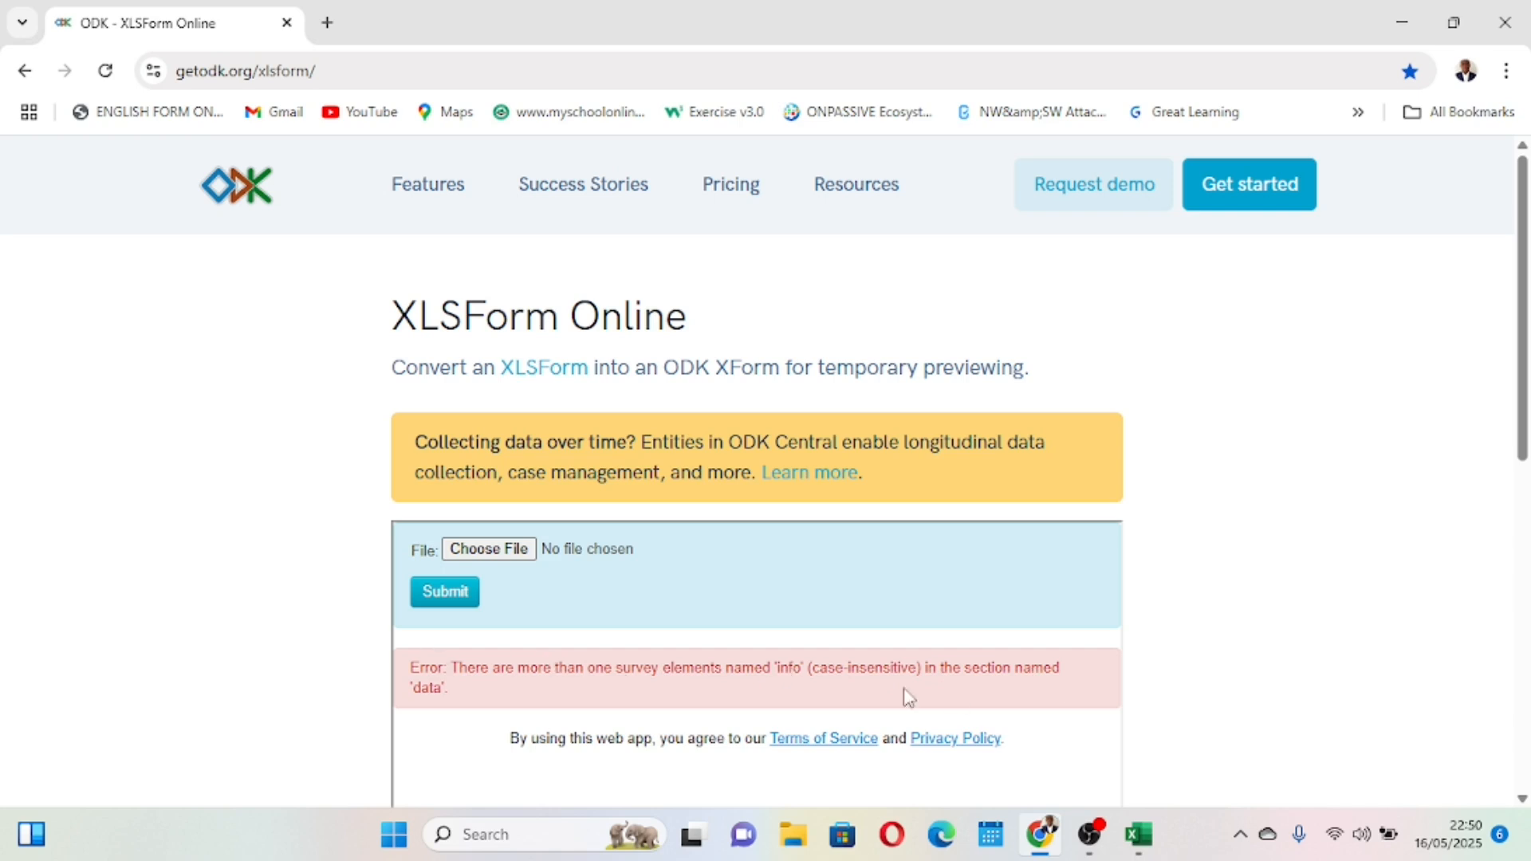
Switch back to the "xlm forms 2" workbook in Excel and examine the survey sheet's name column for duplicate names.
mouse_move(1139, 834)
left_click(1140, 749)
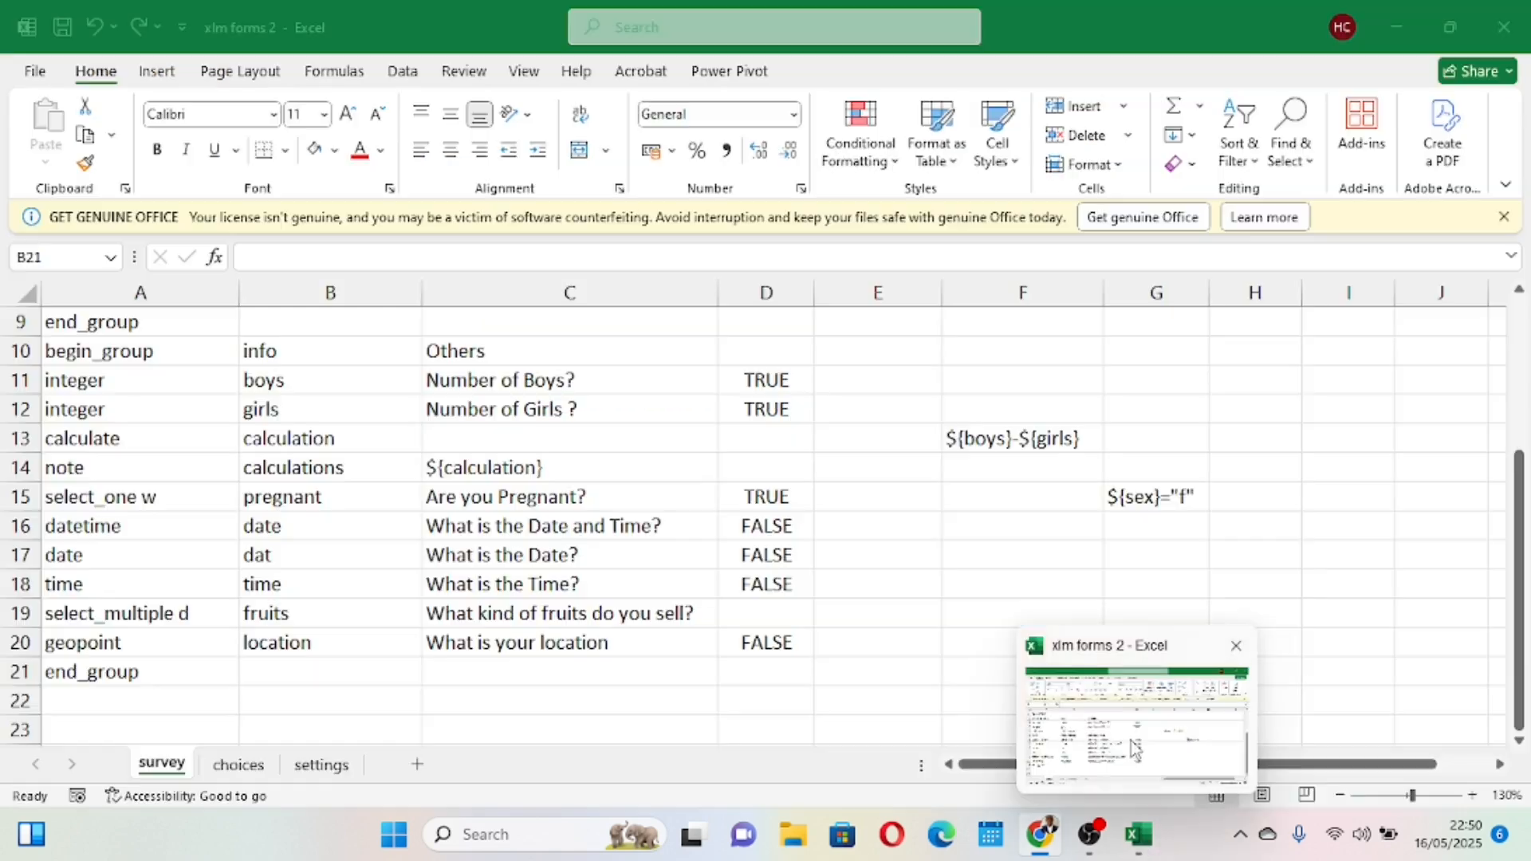
scroll(411, 476, "up", 3)
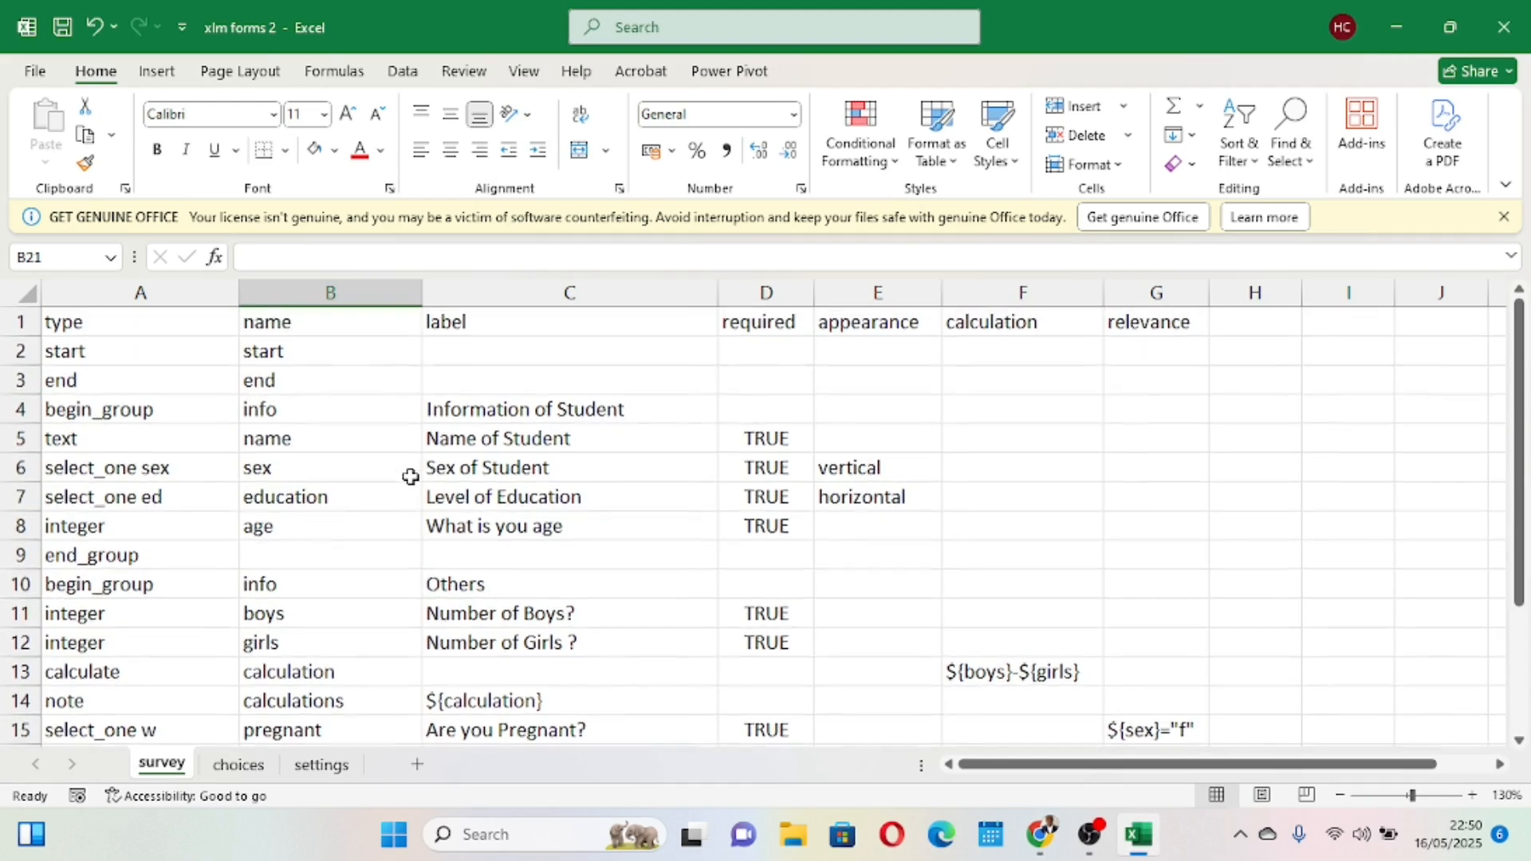
left_click(328, 293)
scroll(330, 516, "down", 2)
scroll(330, 516, "down", 2)
scroll(330, 516, "up", 1)
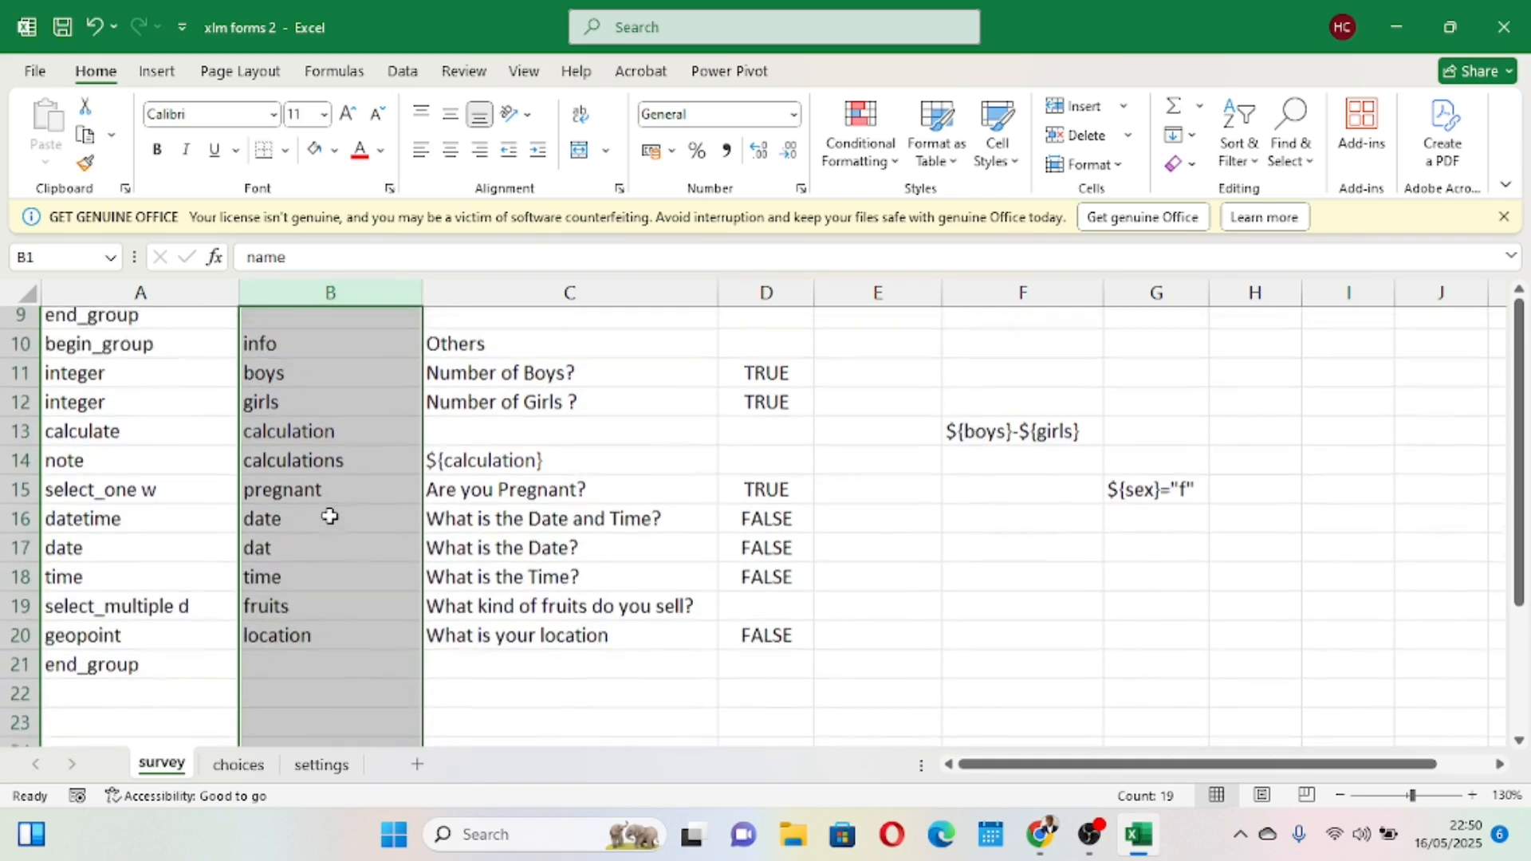
scroll(330, 516, "up", 1)
scroll(330, 516, "down", 1)
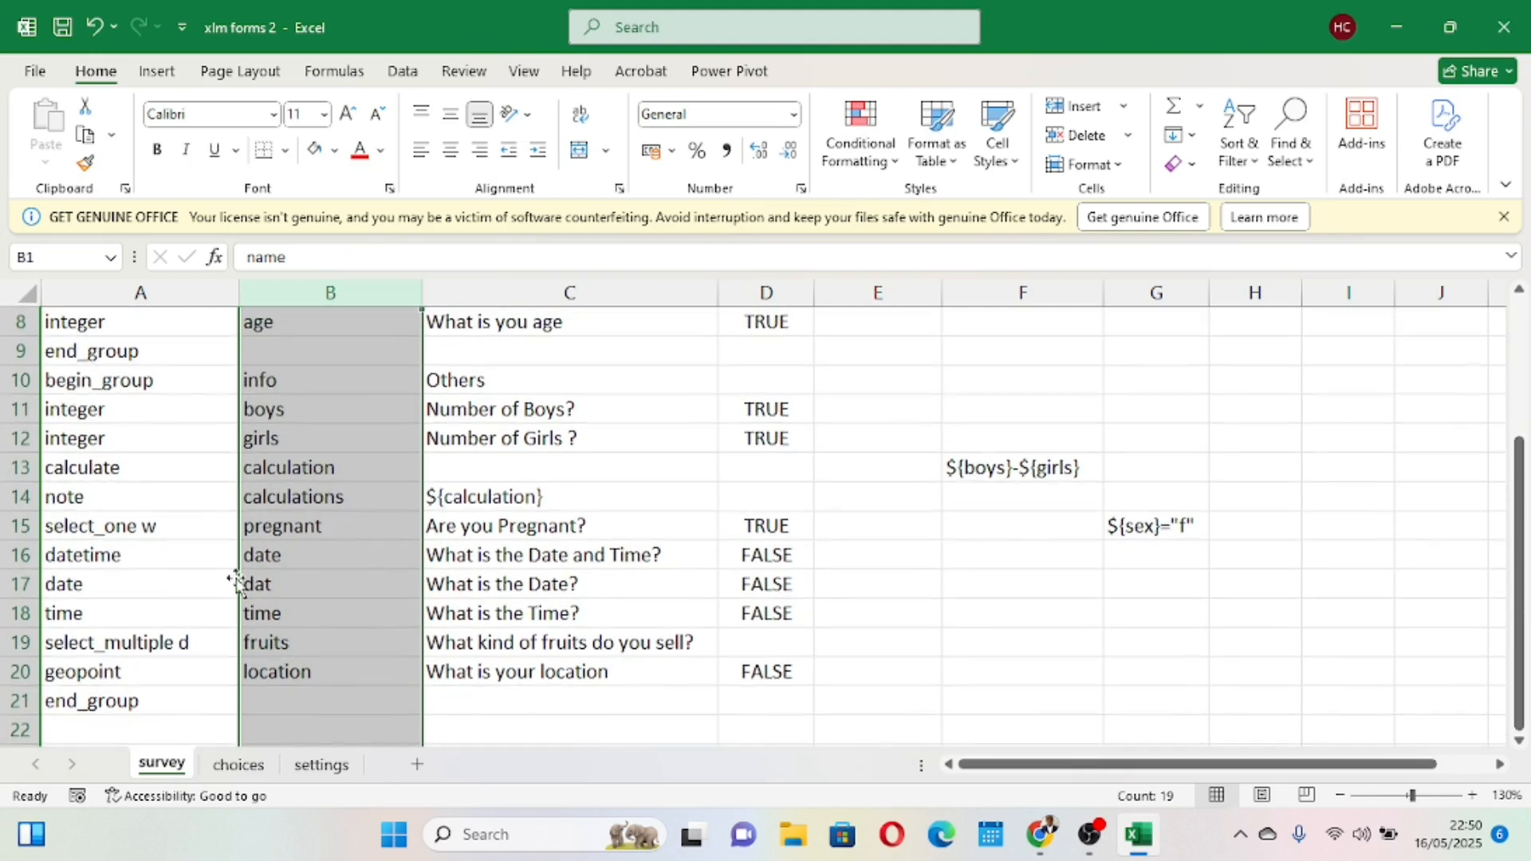
On the choices sheet, set the name of the Orange choice in B9 to n.
left_click(236, 766)
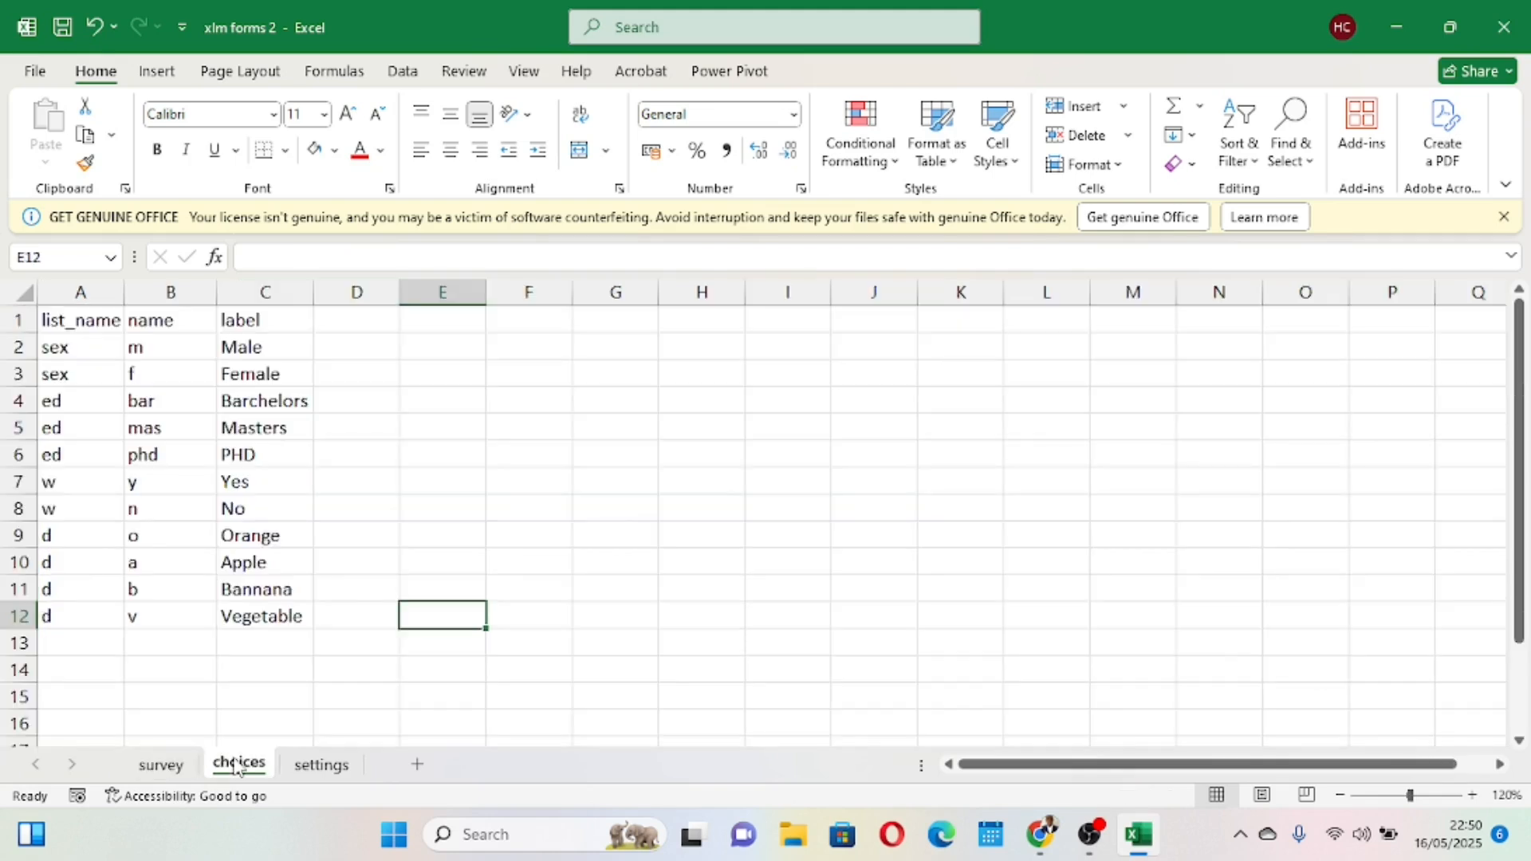
scroll(238, 622, "up", 1)
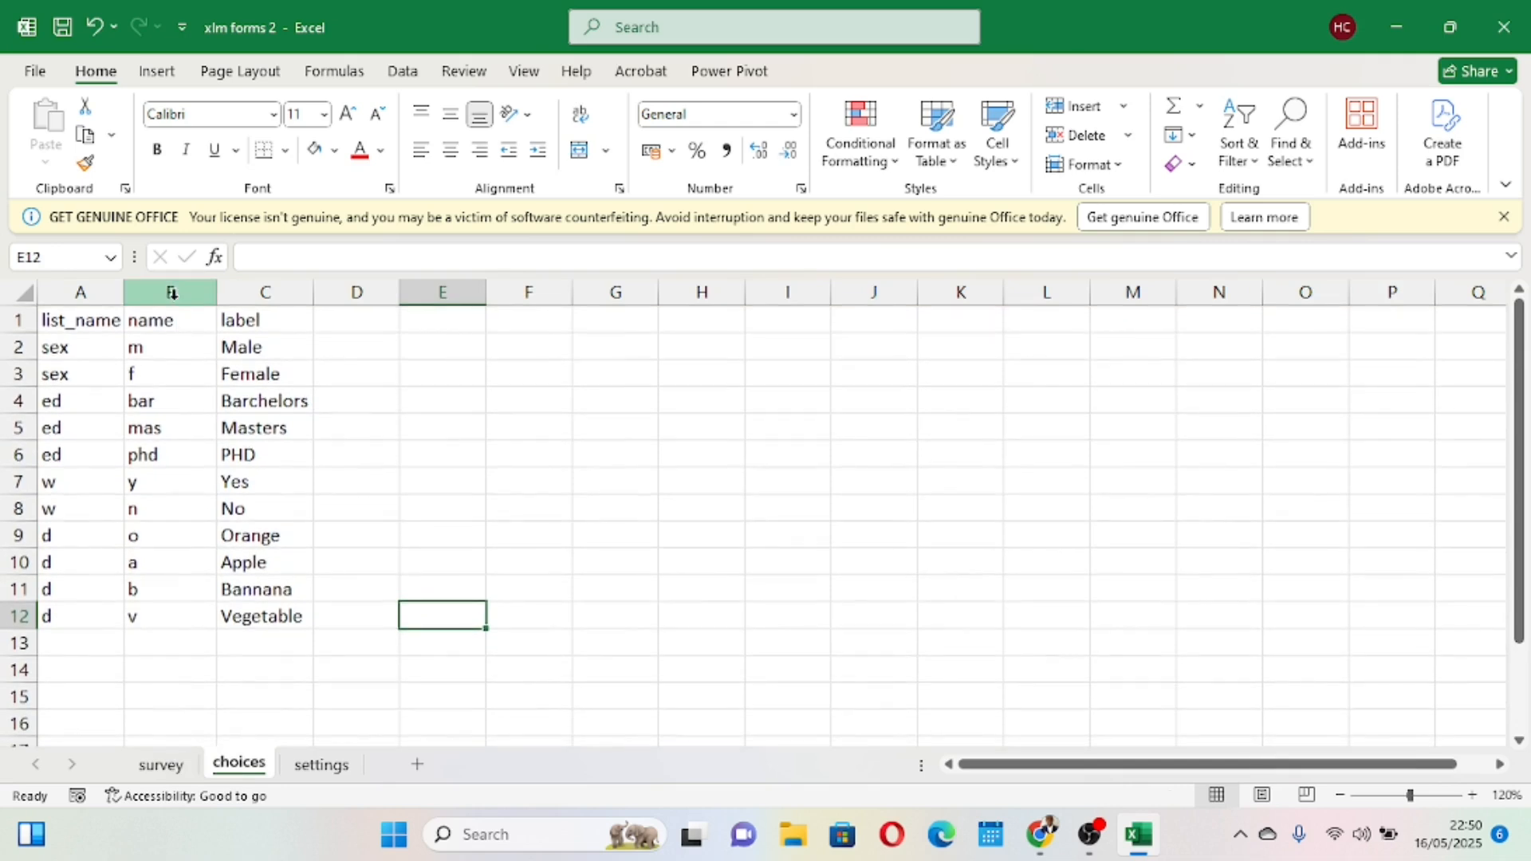
left_click(170, 292)
left_click(152, 545)
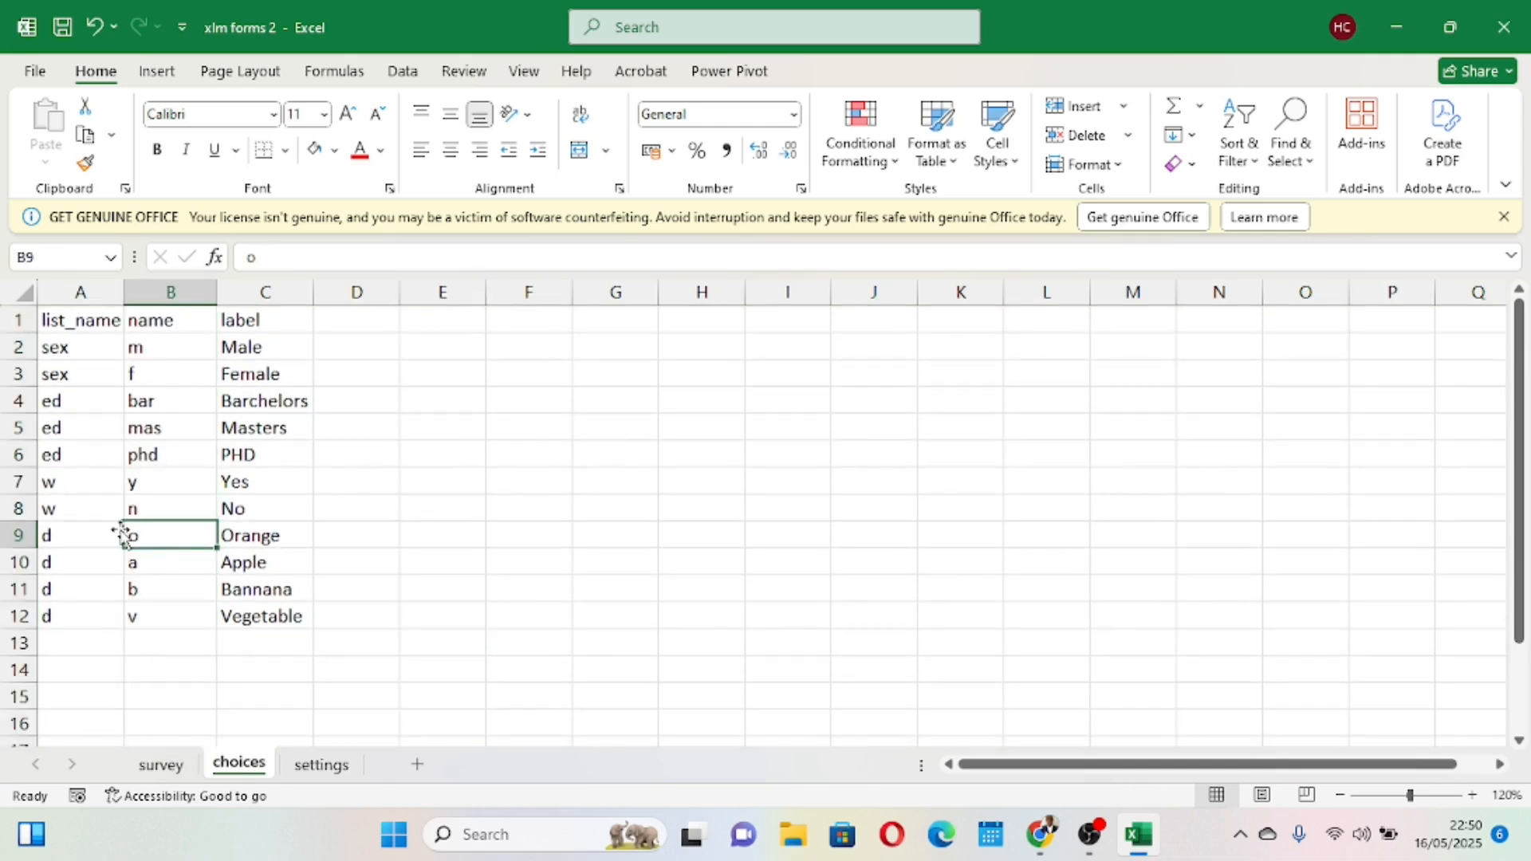
type("n")
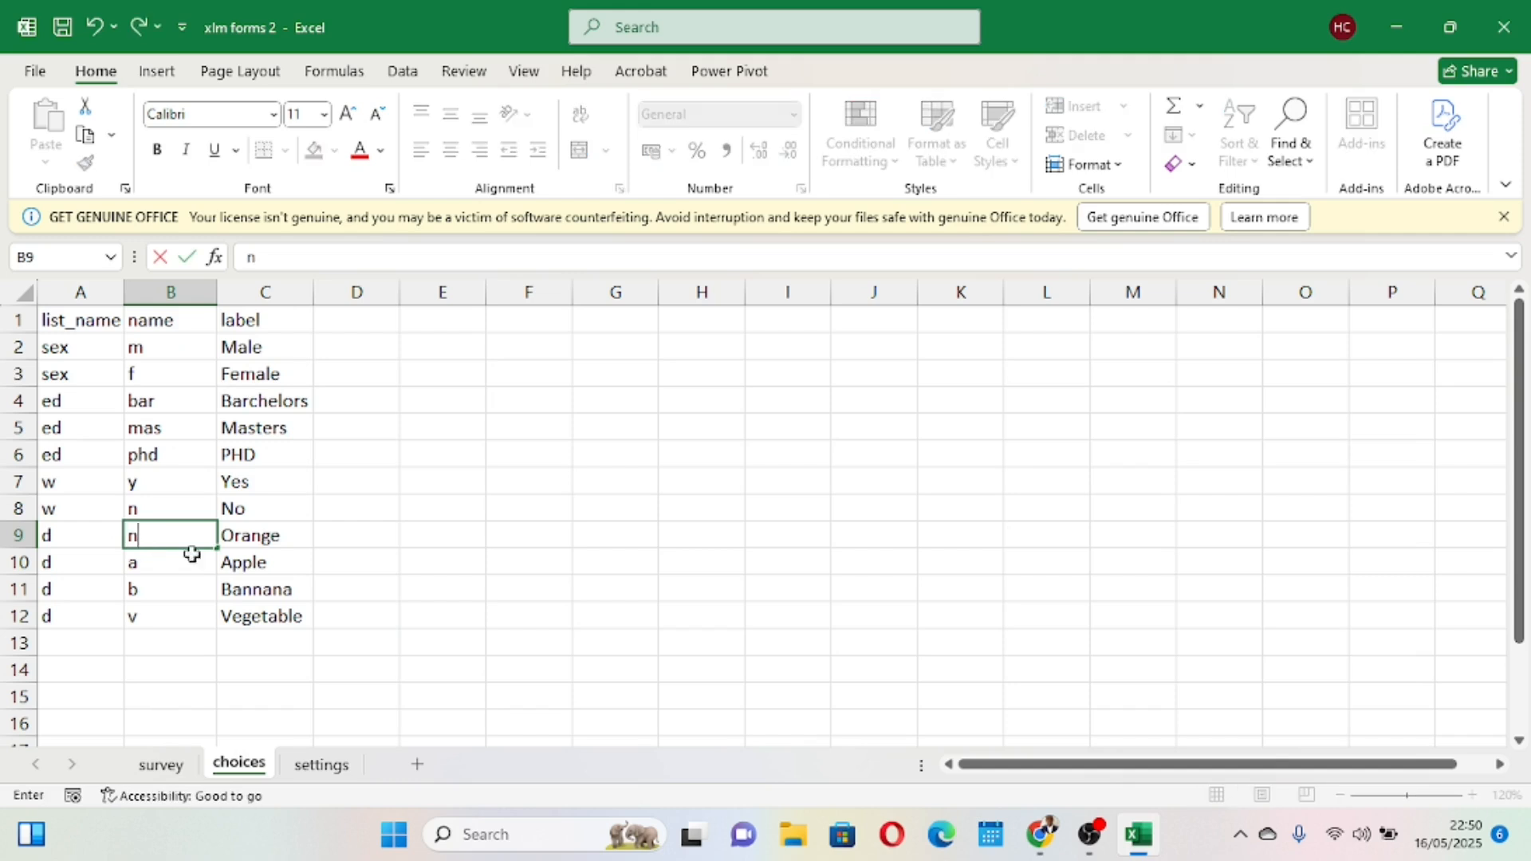
left_click(375, 576)
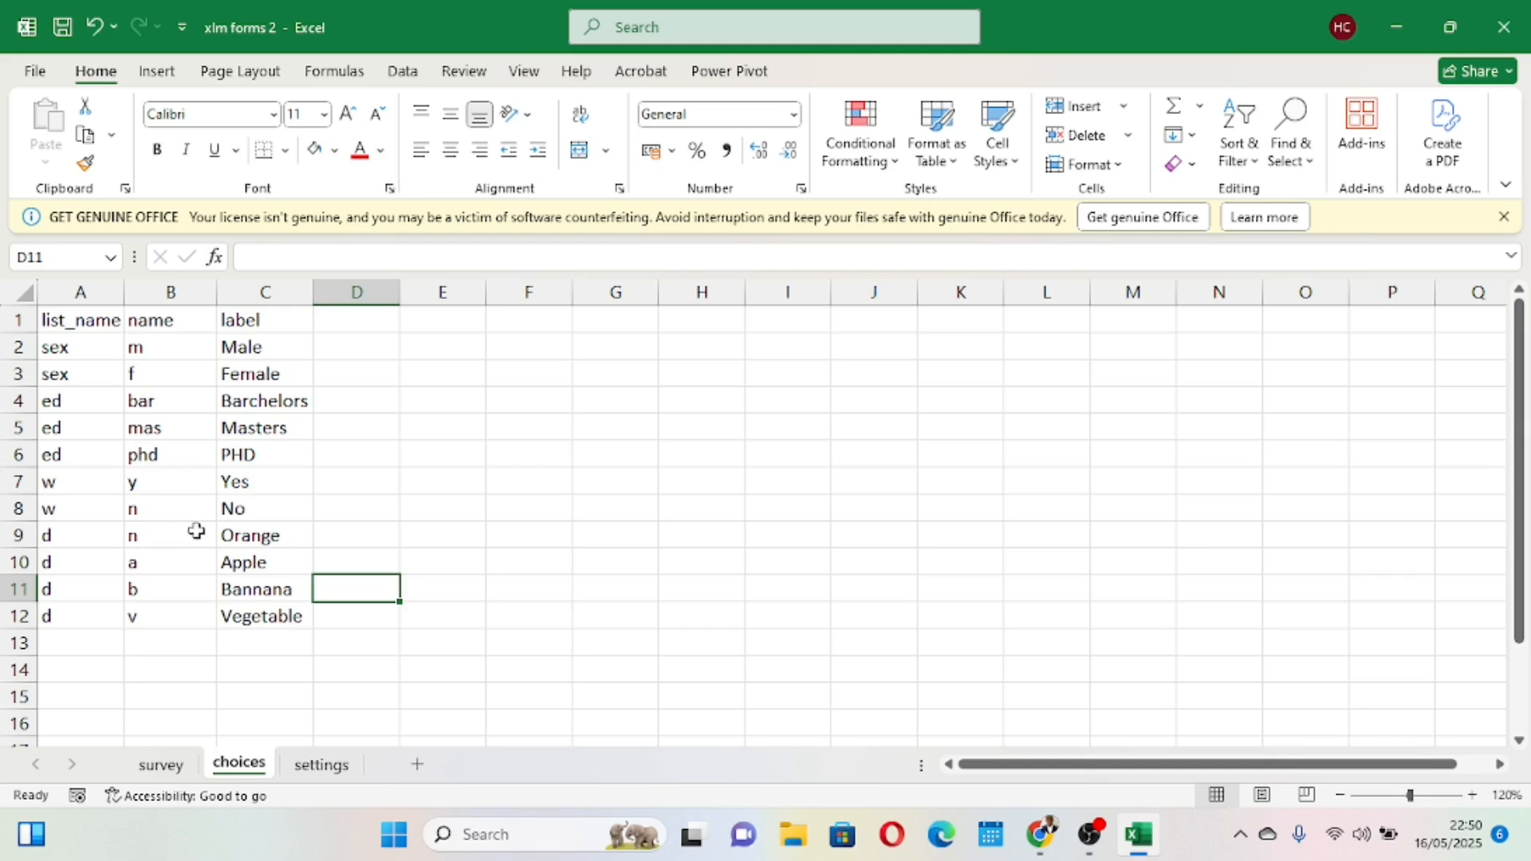
Examine the Orange choice's name and label, and the survey sheet's name column for the duplicated group name.
left_click(176, 540)
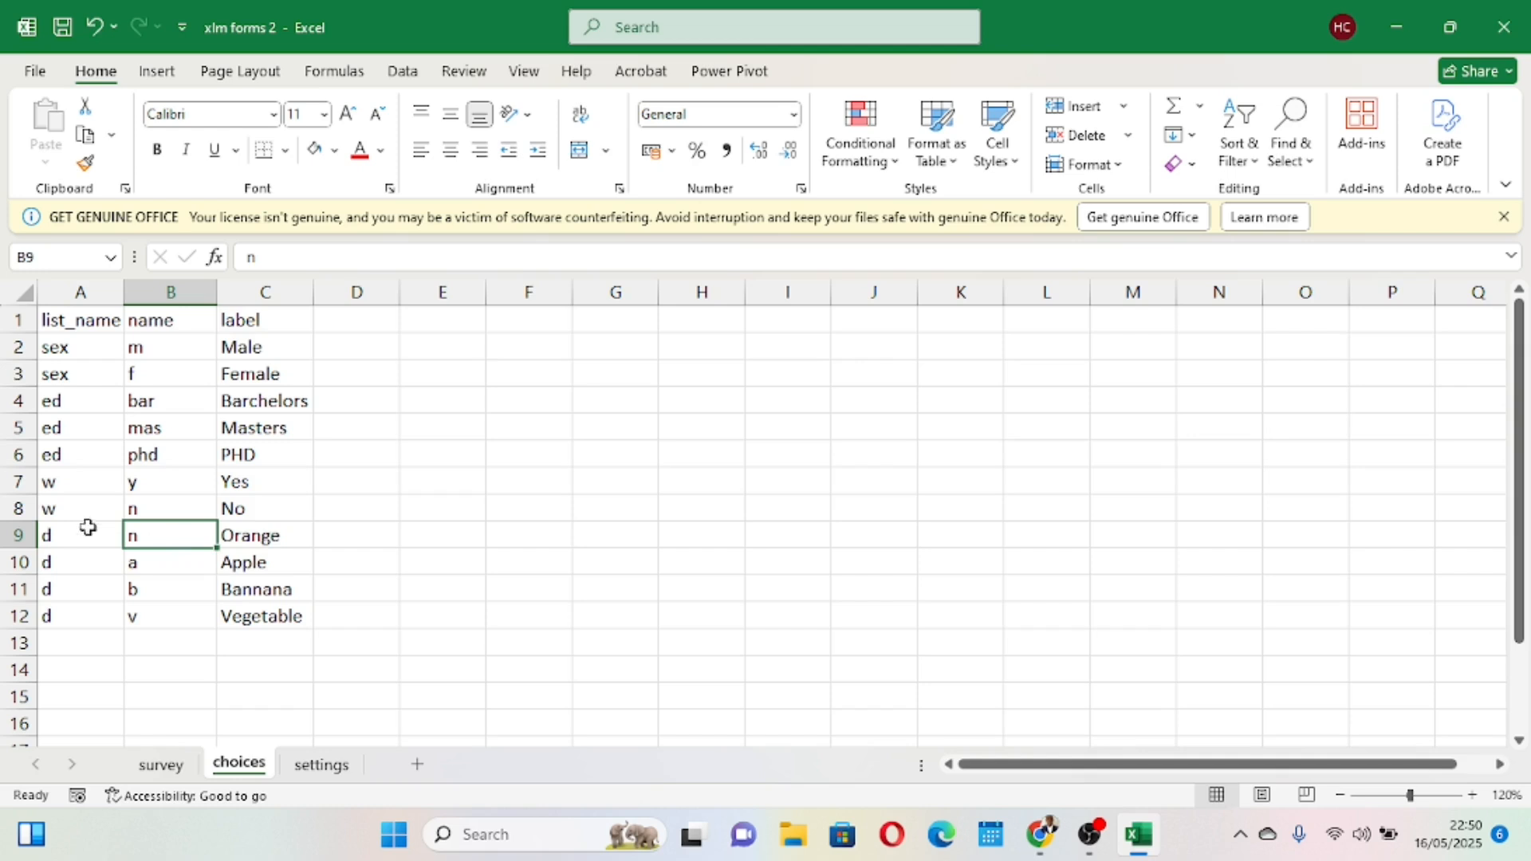
left_click(240, 539)
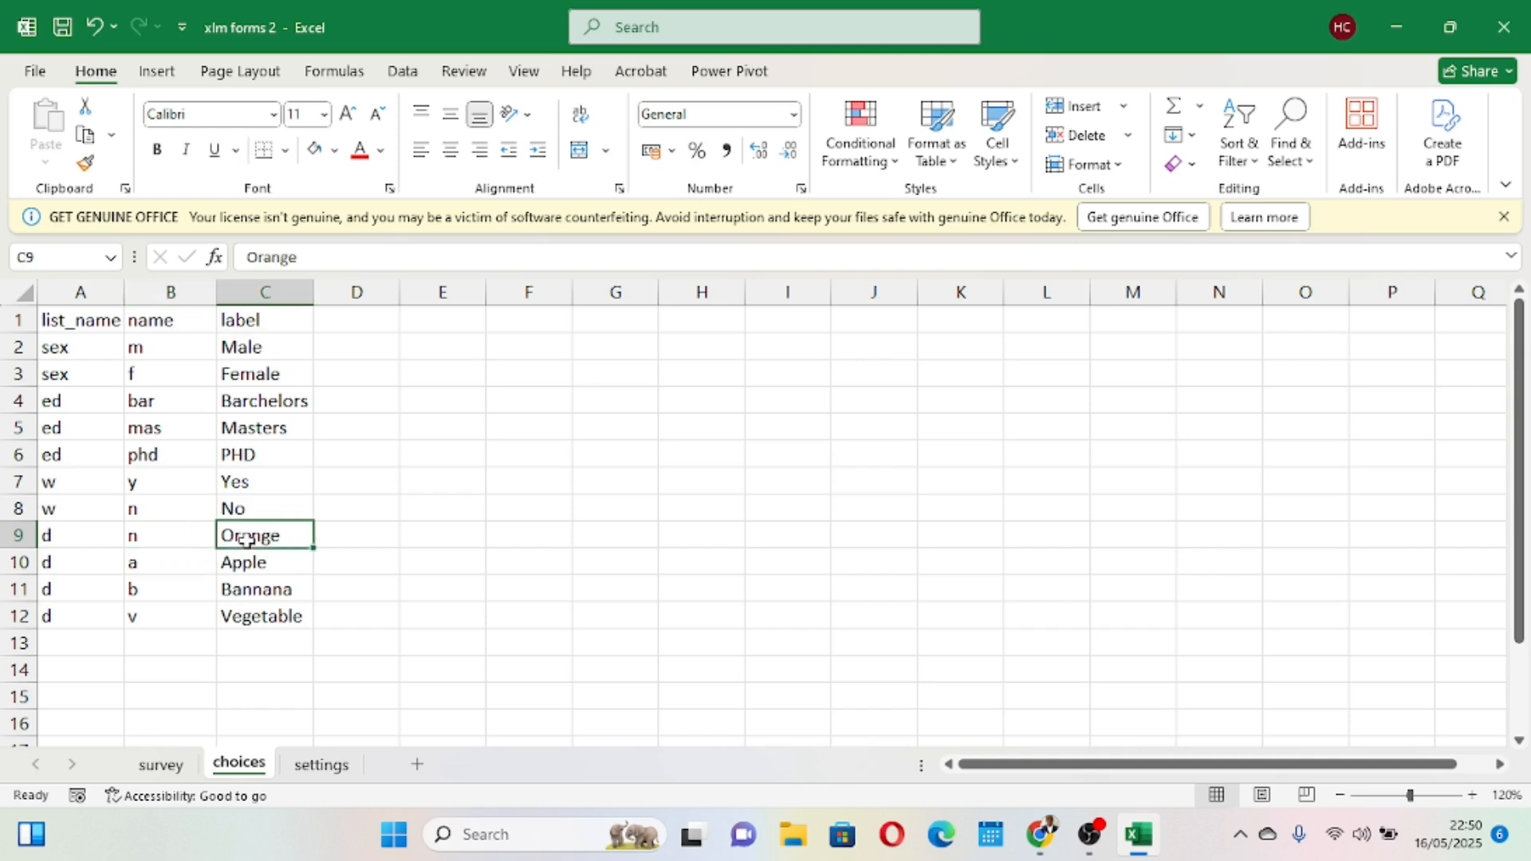
left_click(161, 766)
left_click(283, 670)
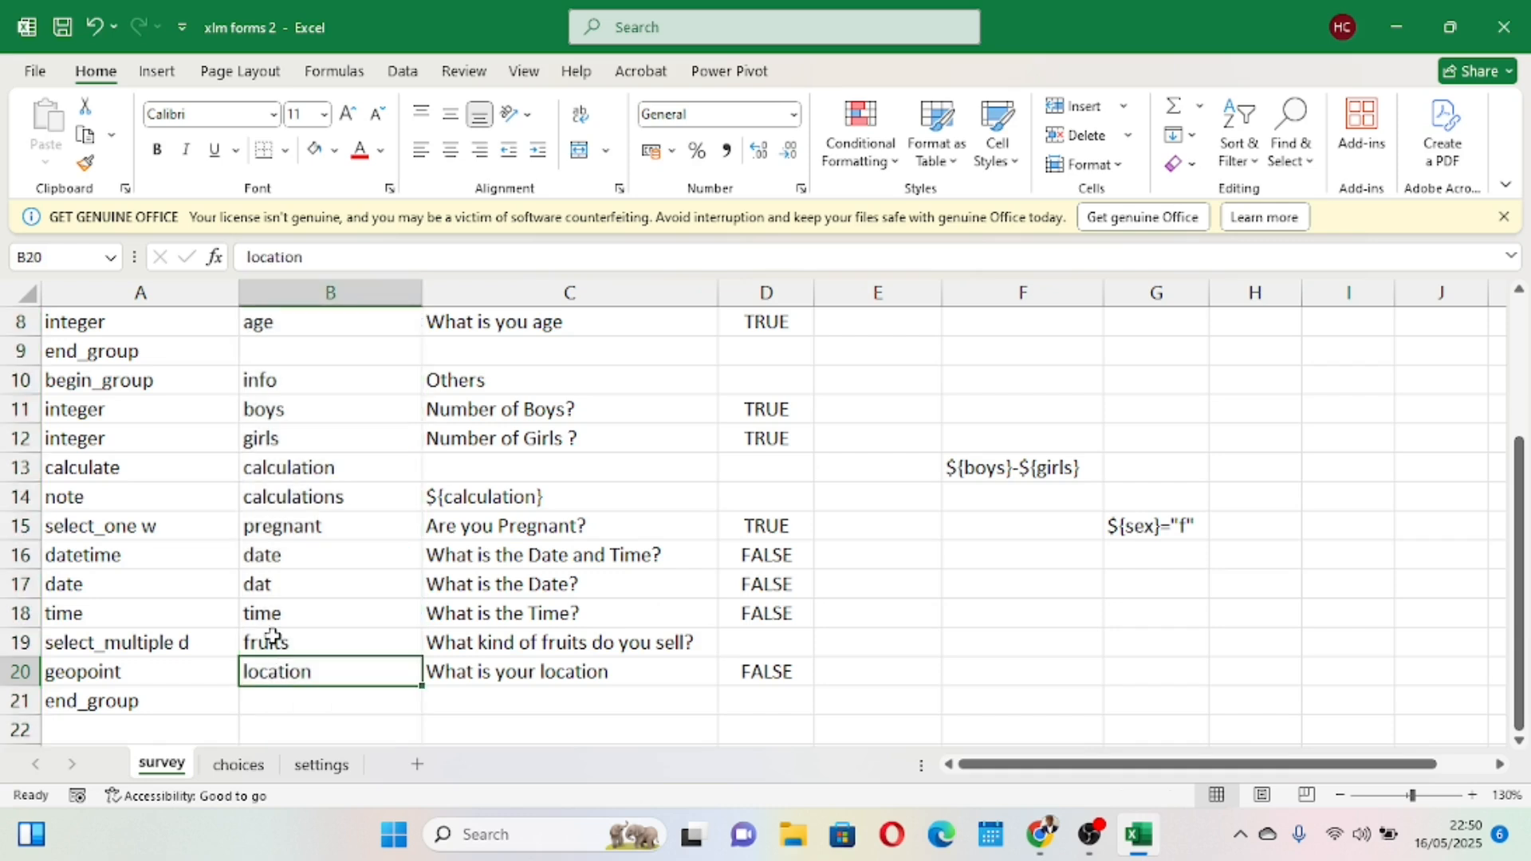
scroll(271, 634, "down", 1)
scroll(264, 636, "up", 1)
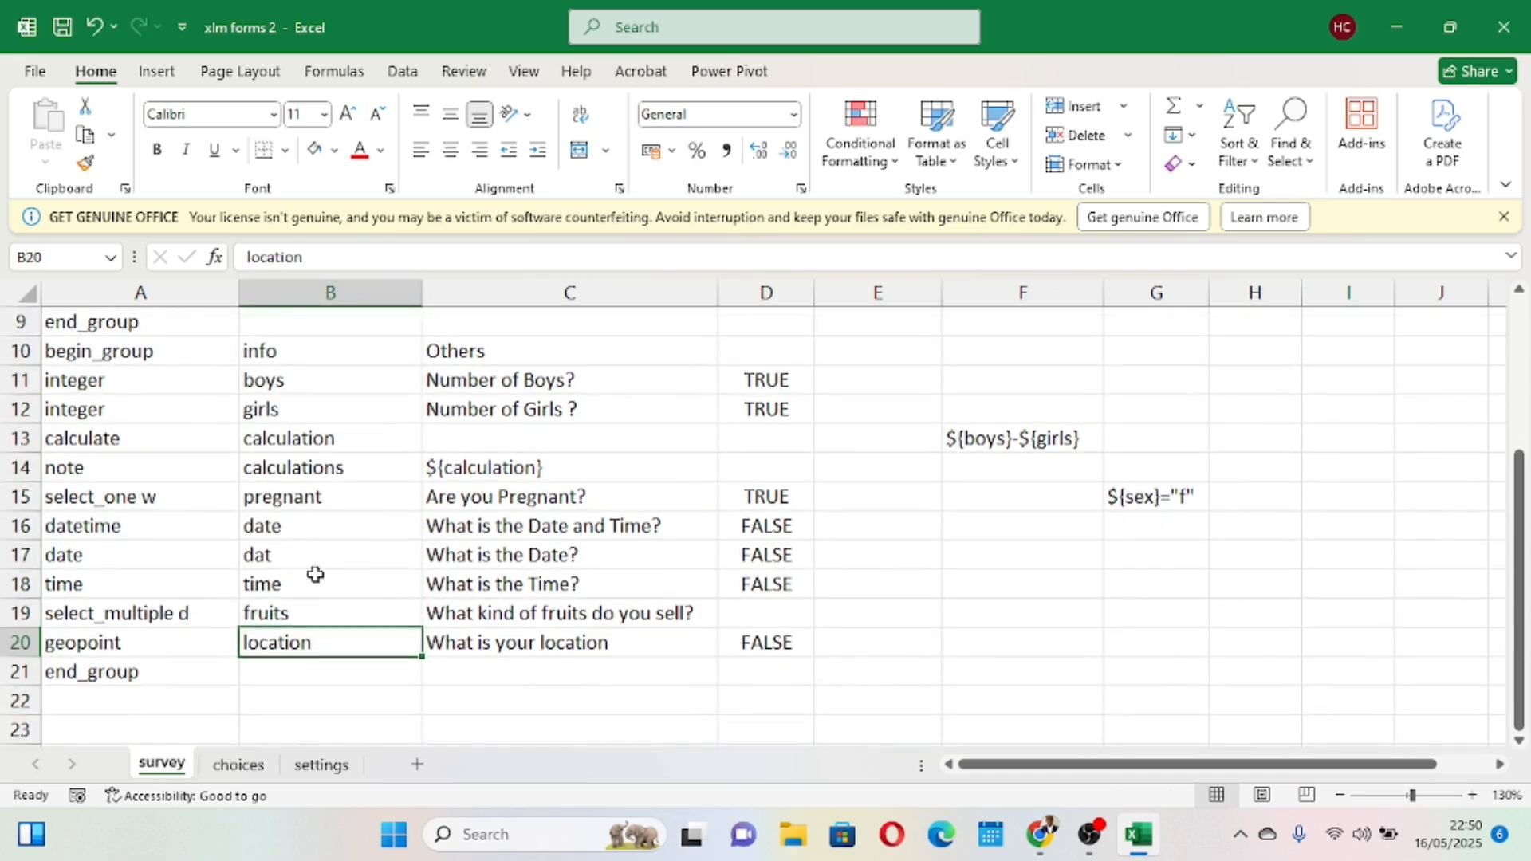
scroll(308, 575, "up", 2)
left_click(292, 452)
scroll(299, 443, "up", 2)
left_click_drag(291, 404, 276, 588)
left_click(276, 589)
left_click(277, 589)
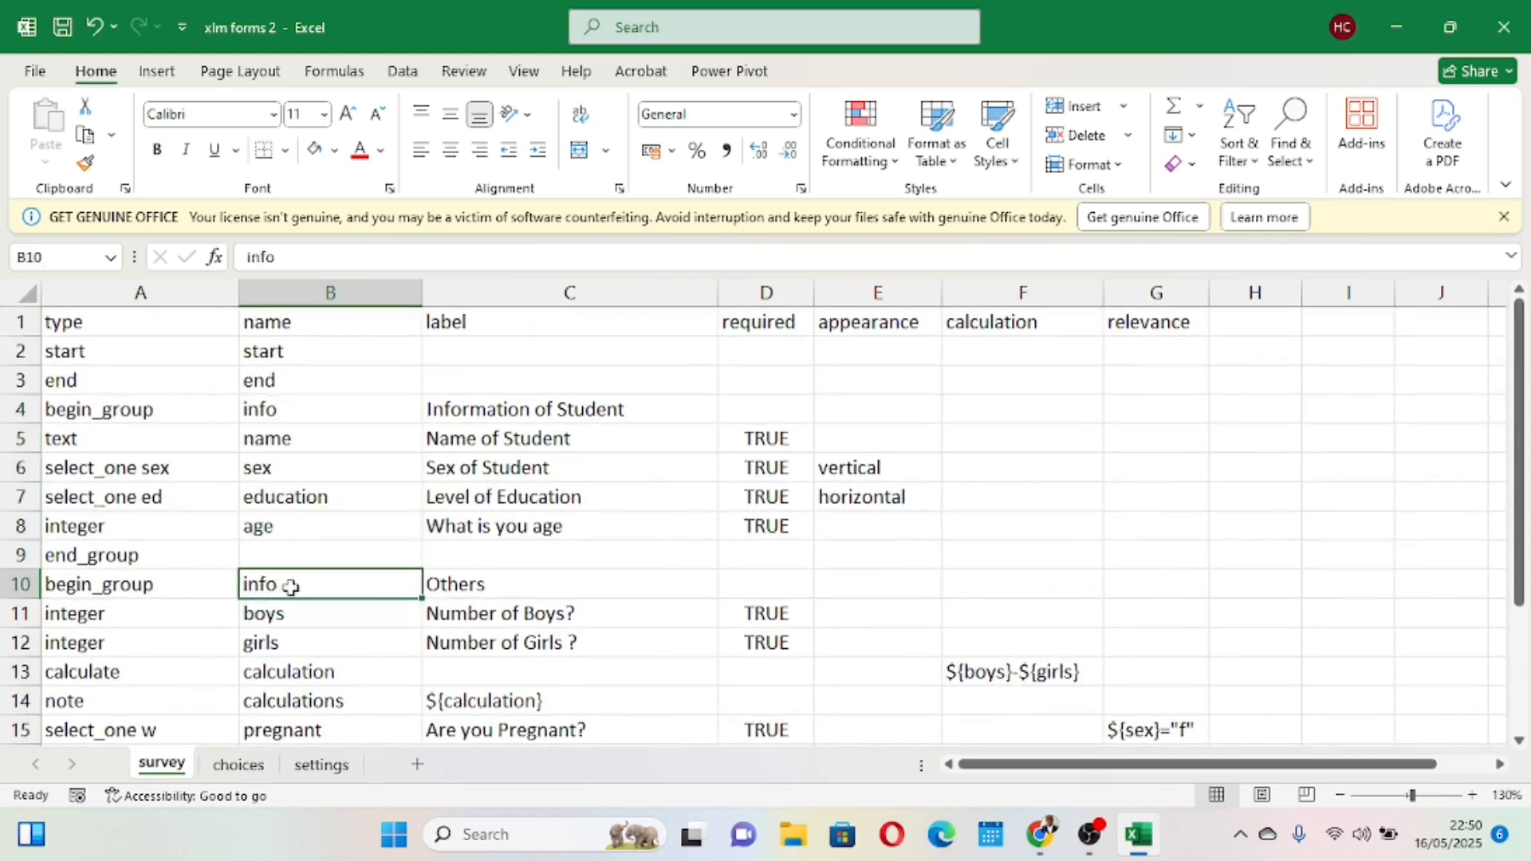
Rename the Others group in B10 of the survey sheet to inf and save the workbook.
double_click(289, 588)
key("BackSpace")
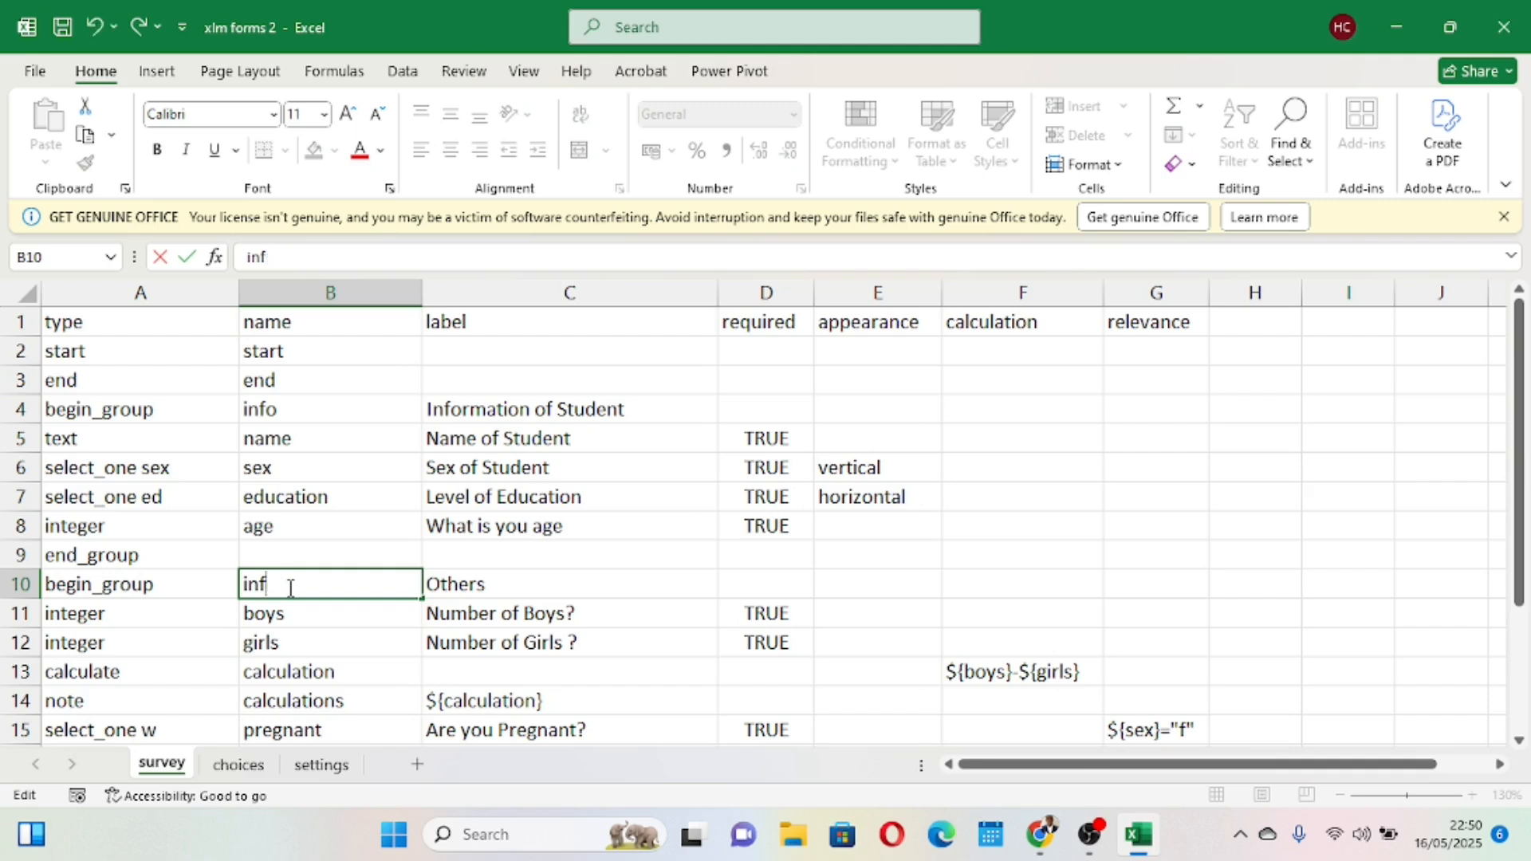
left_click(589, 545)
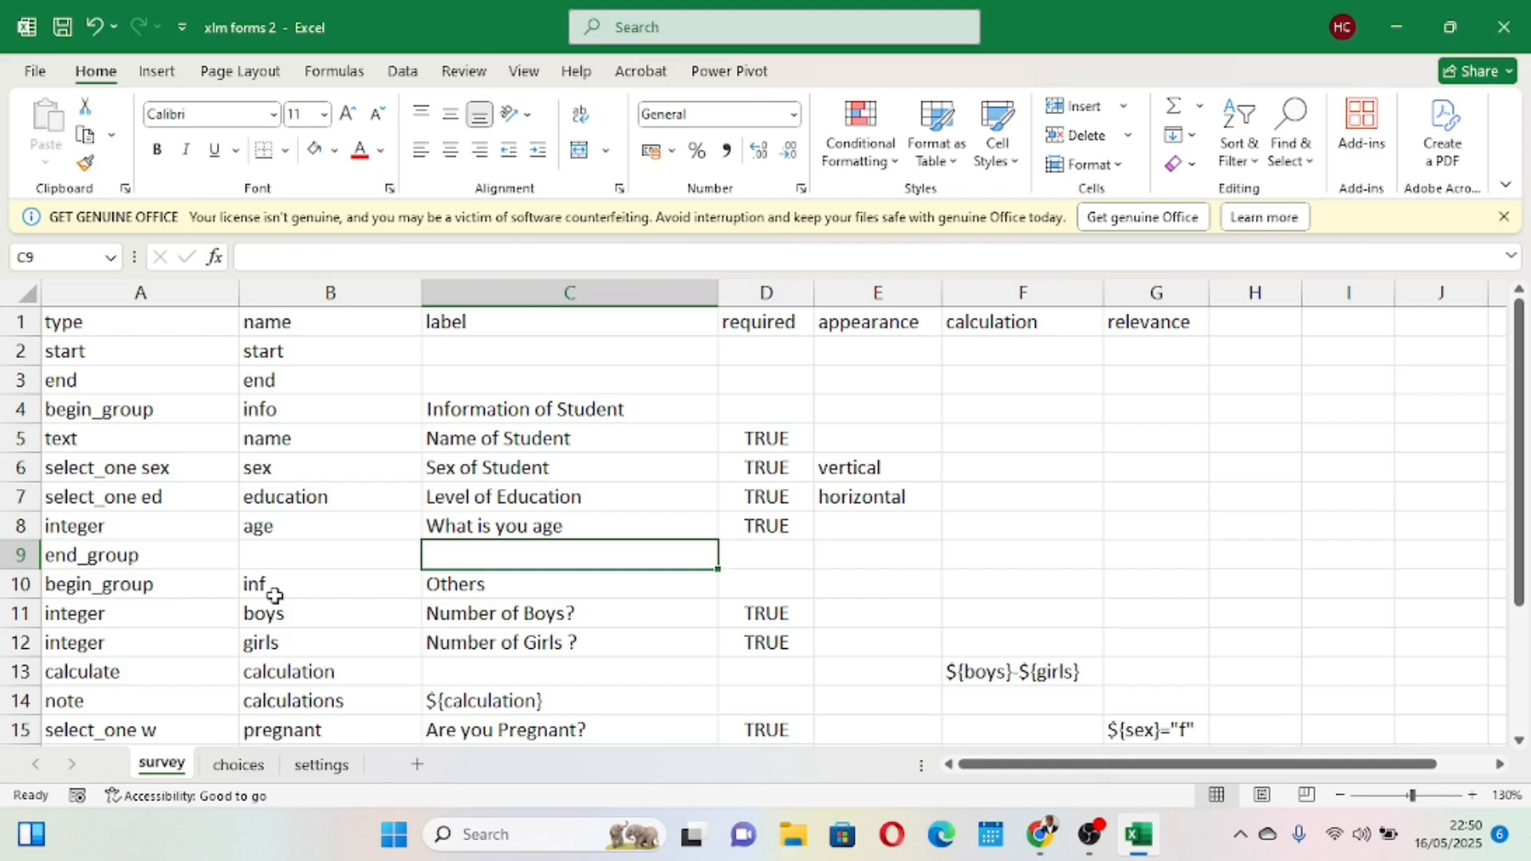
left_click(297, 412)
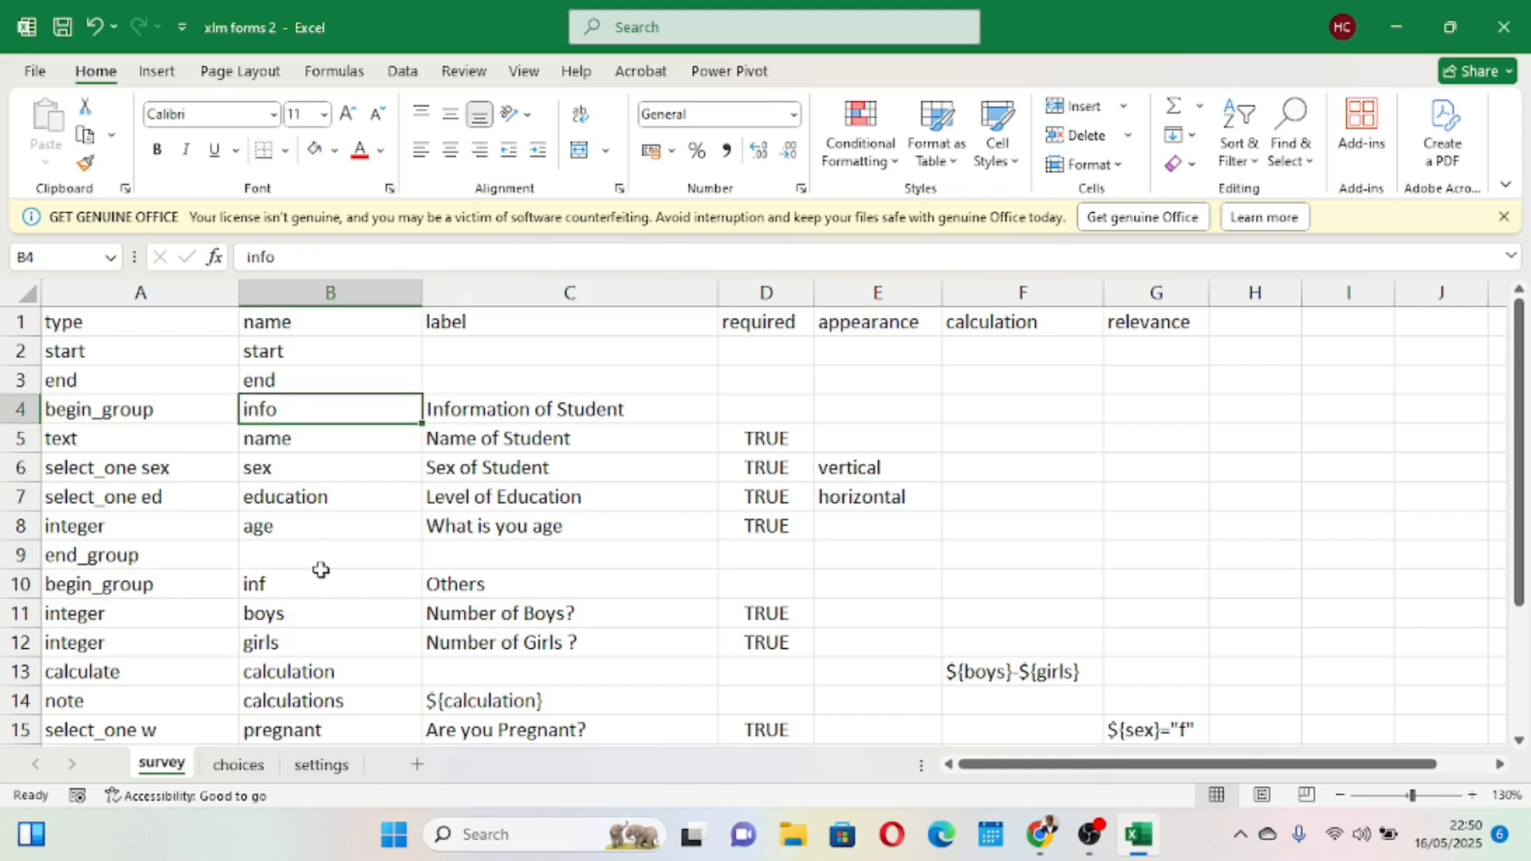
scroll(320, 571, "down", 1)
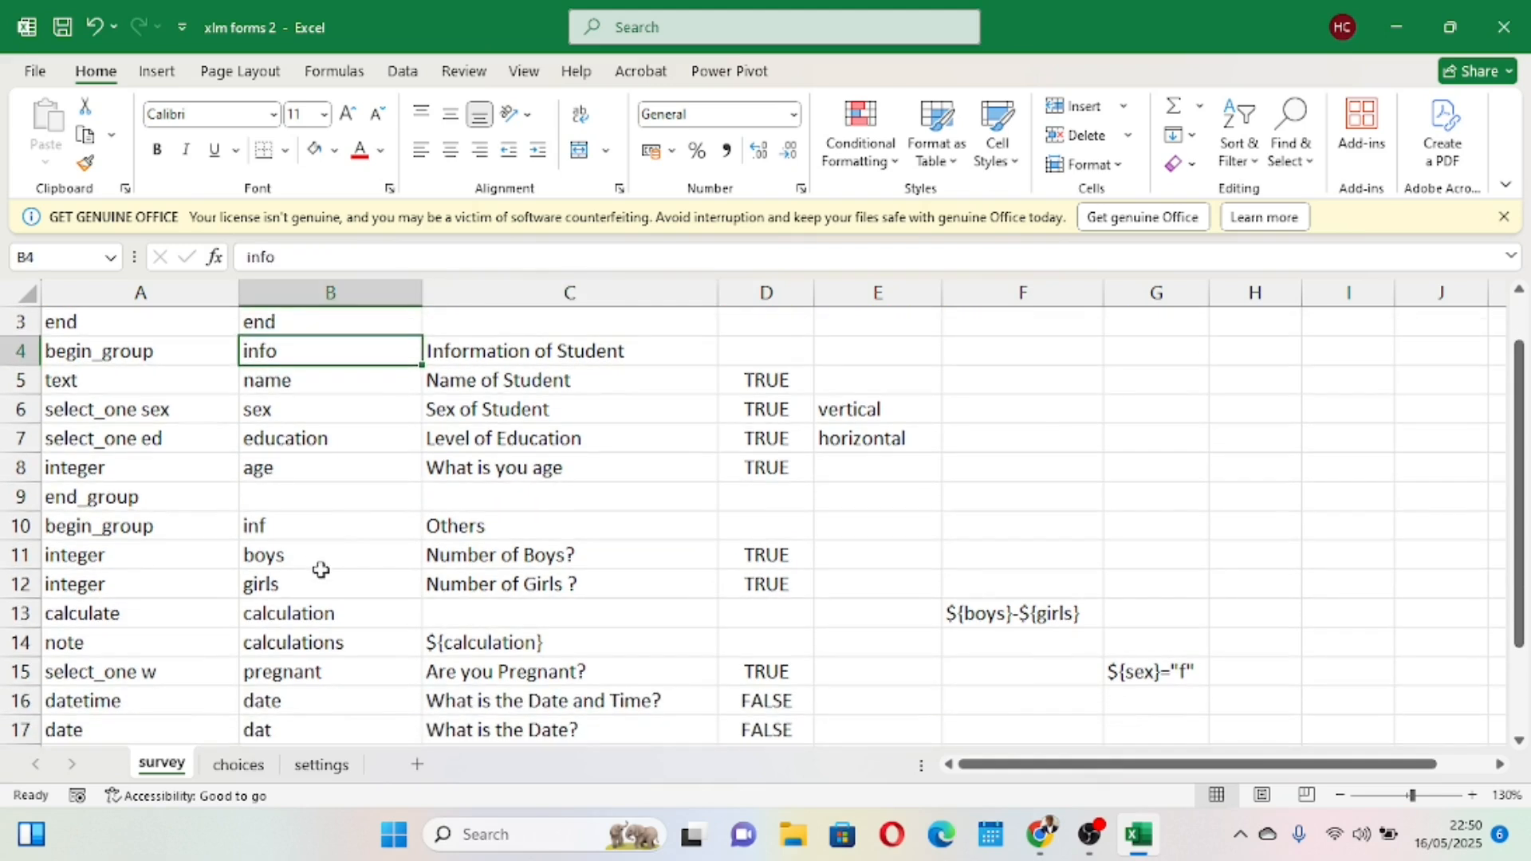
scroll(319, 571, "down", 3)
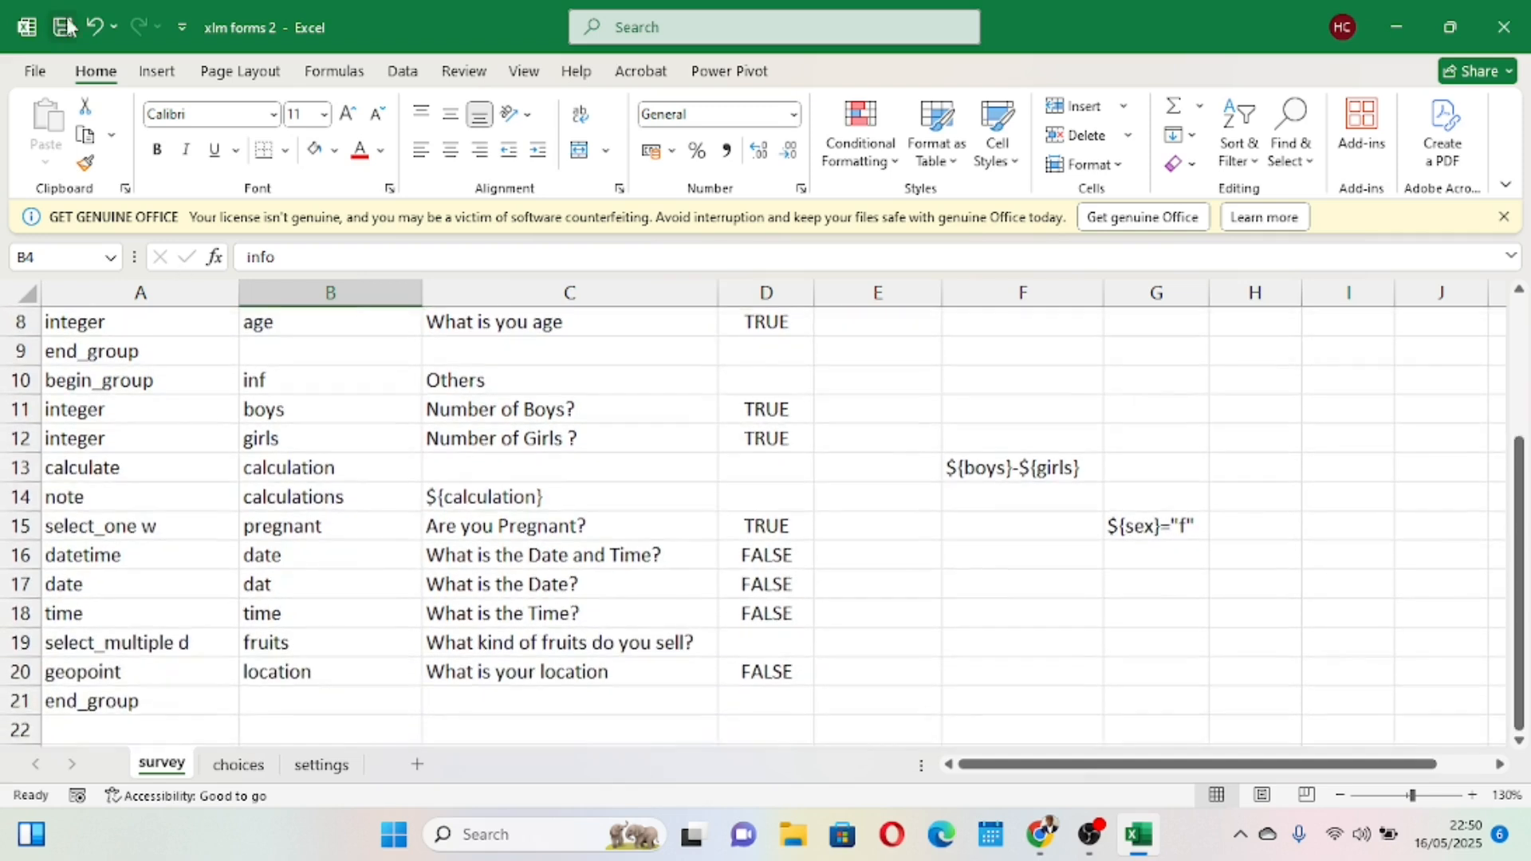
Switch to the XLSForm Online page in Chrome, choose the "xlm forms 2" workbook and submit it for conversion.
mouse_move(1041, 834)
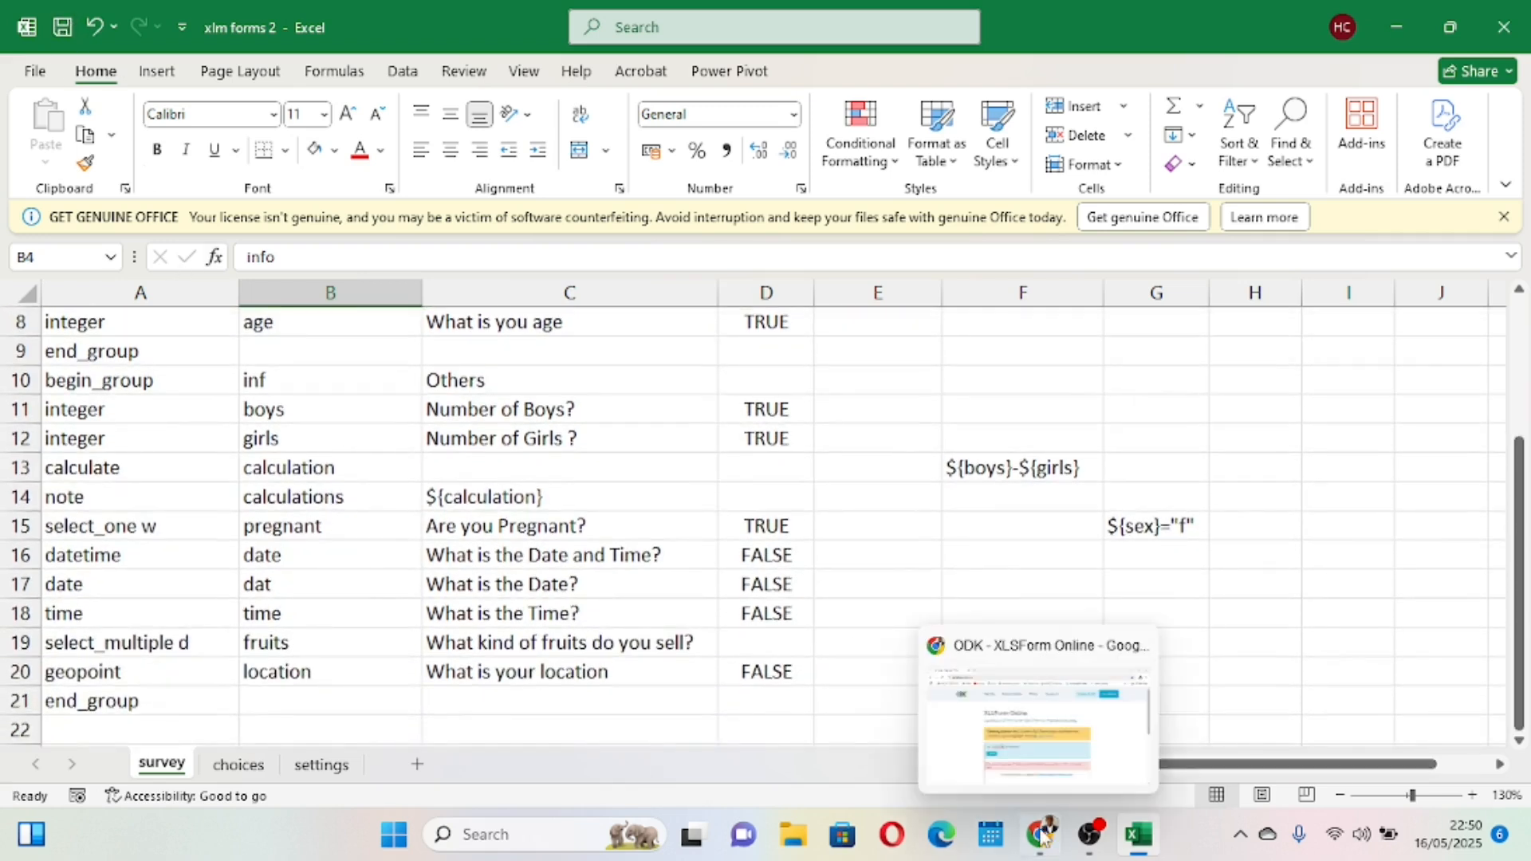
left_click(1036, 755)
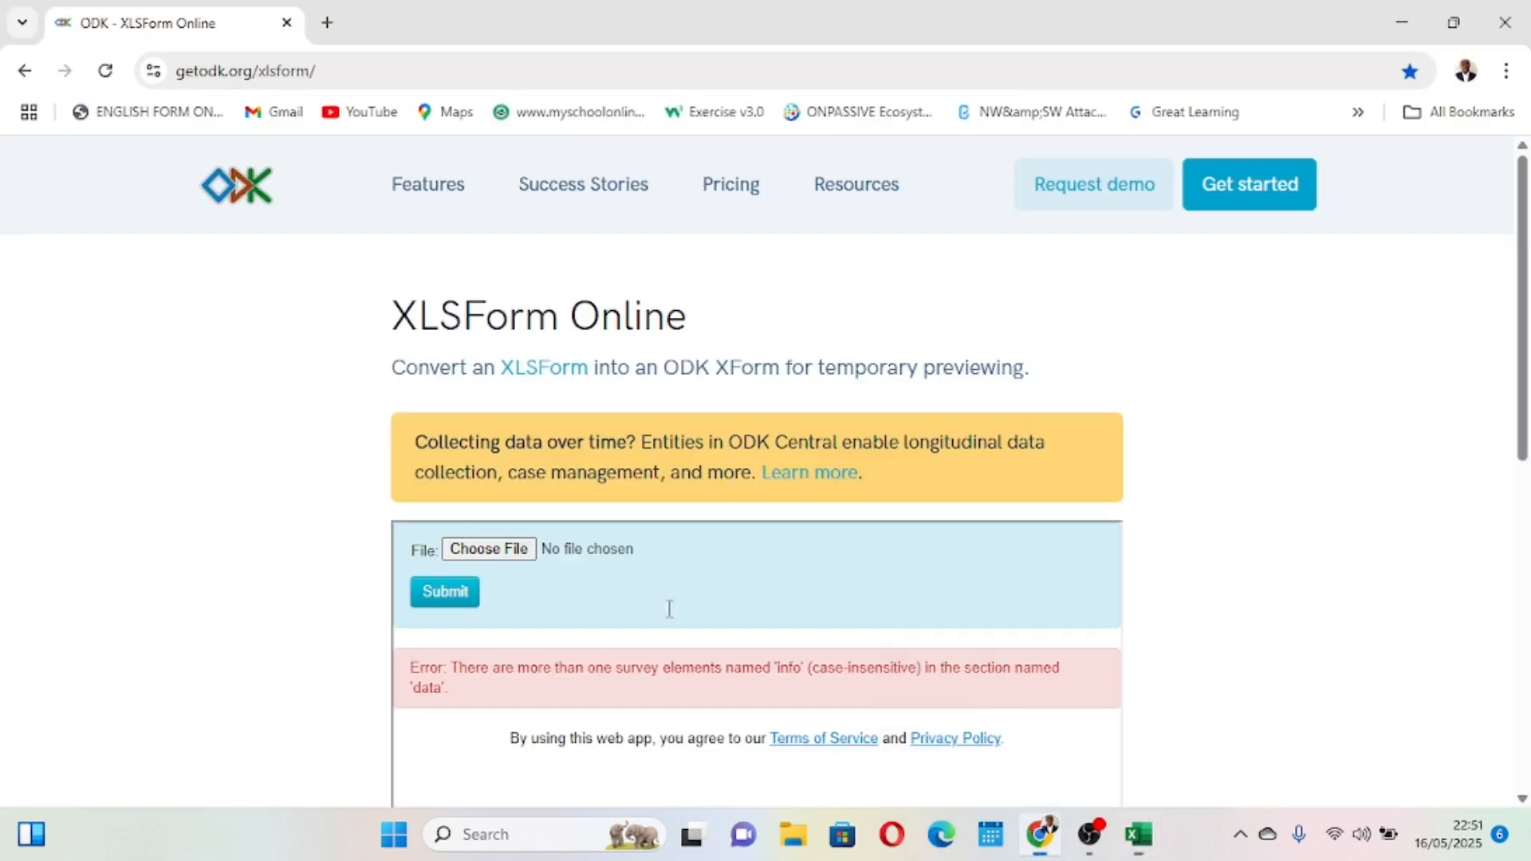
left_click(471, 551)
left_click(266, 650)
left_click(1341, 771)
left_click(453, 600)
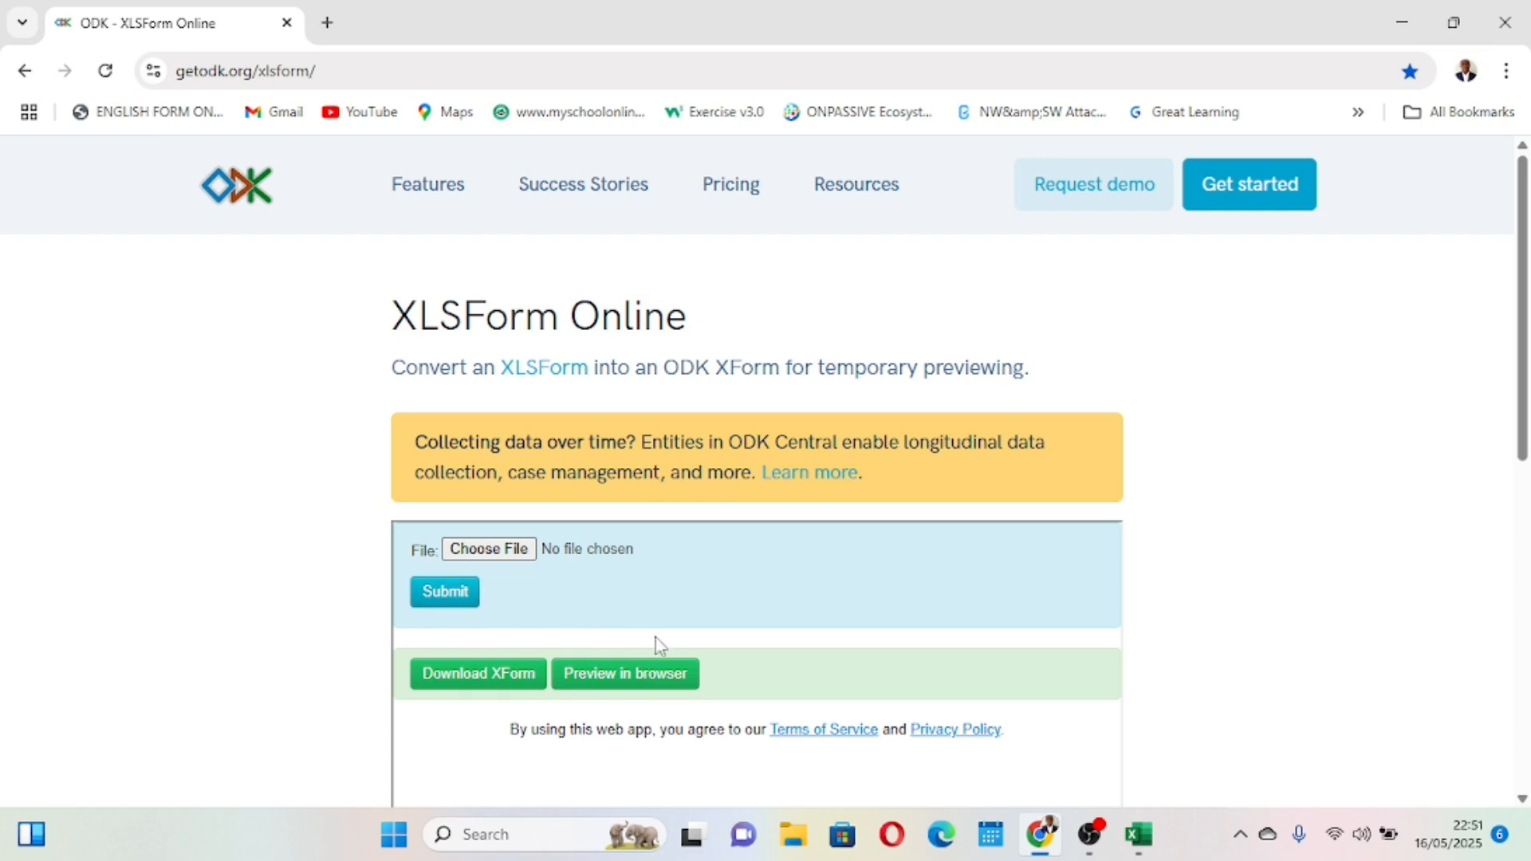
Open the converted form's browser preview, dismiss the location permission request and look through the questions.
left_click(613, 676)
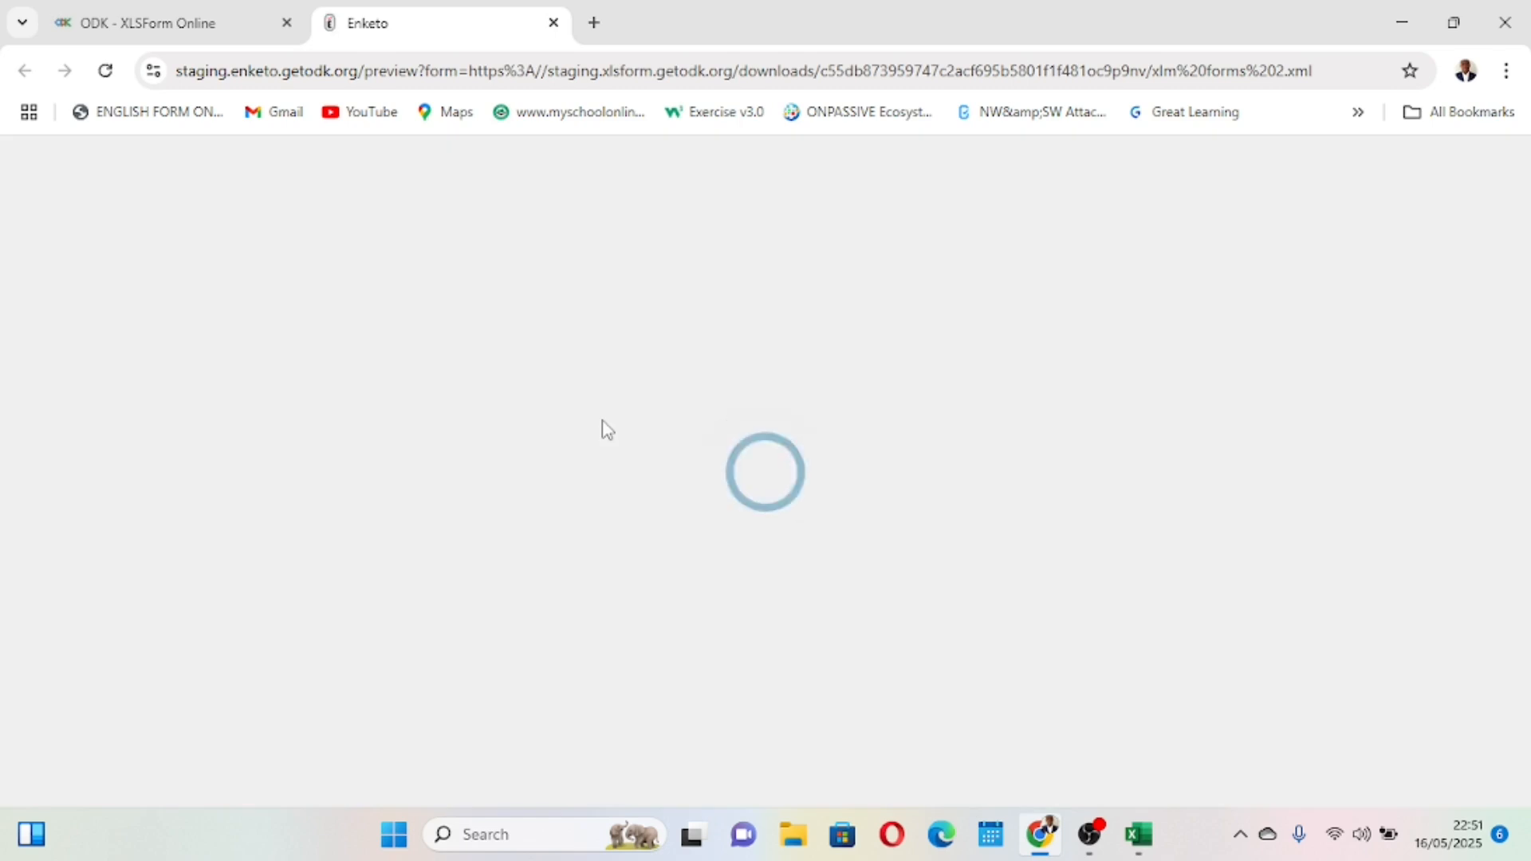
scroll(602, 431, "down", 8)
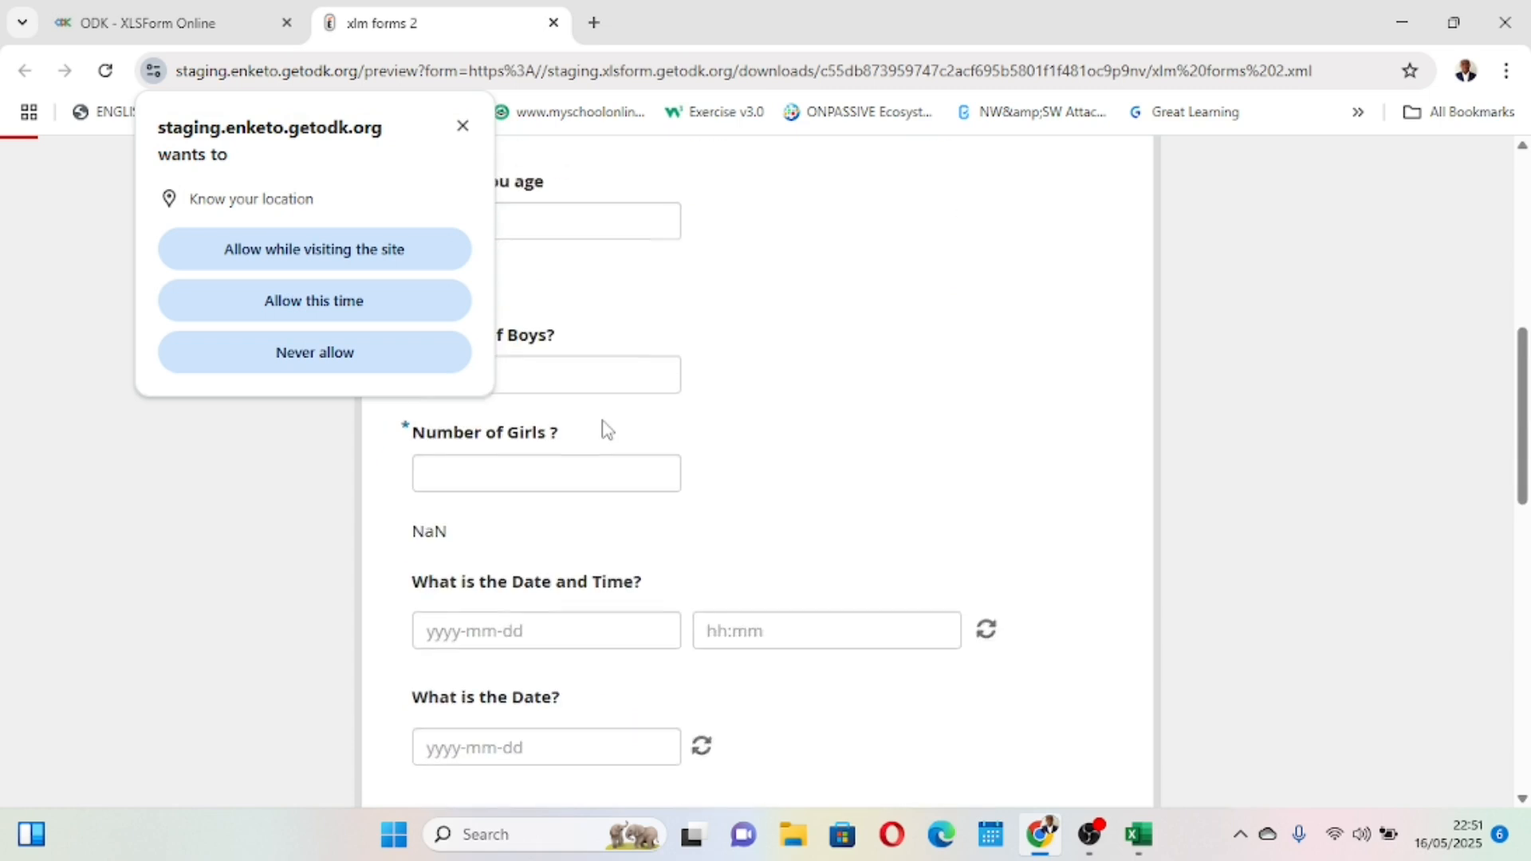
left_click(462, 127)
scroll(650, 479, "down", 9)
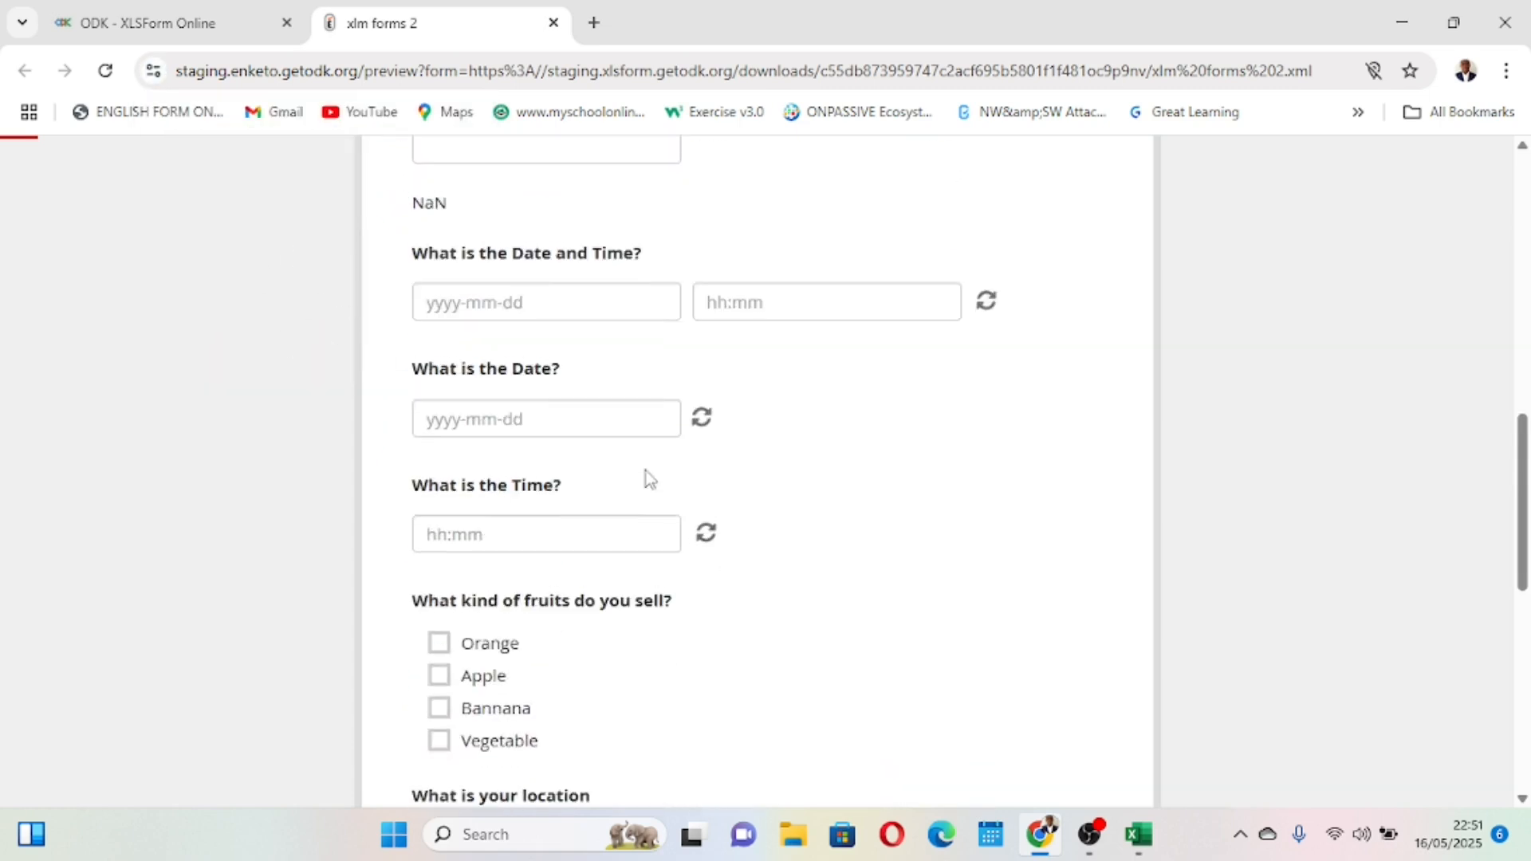
scroll(650, 478, "up", 5)
scroll(650, 479, "up", 6)
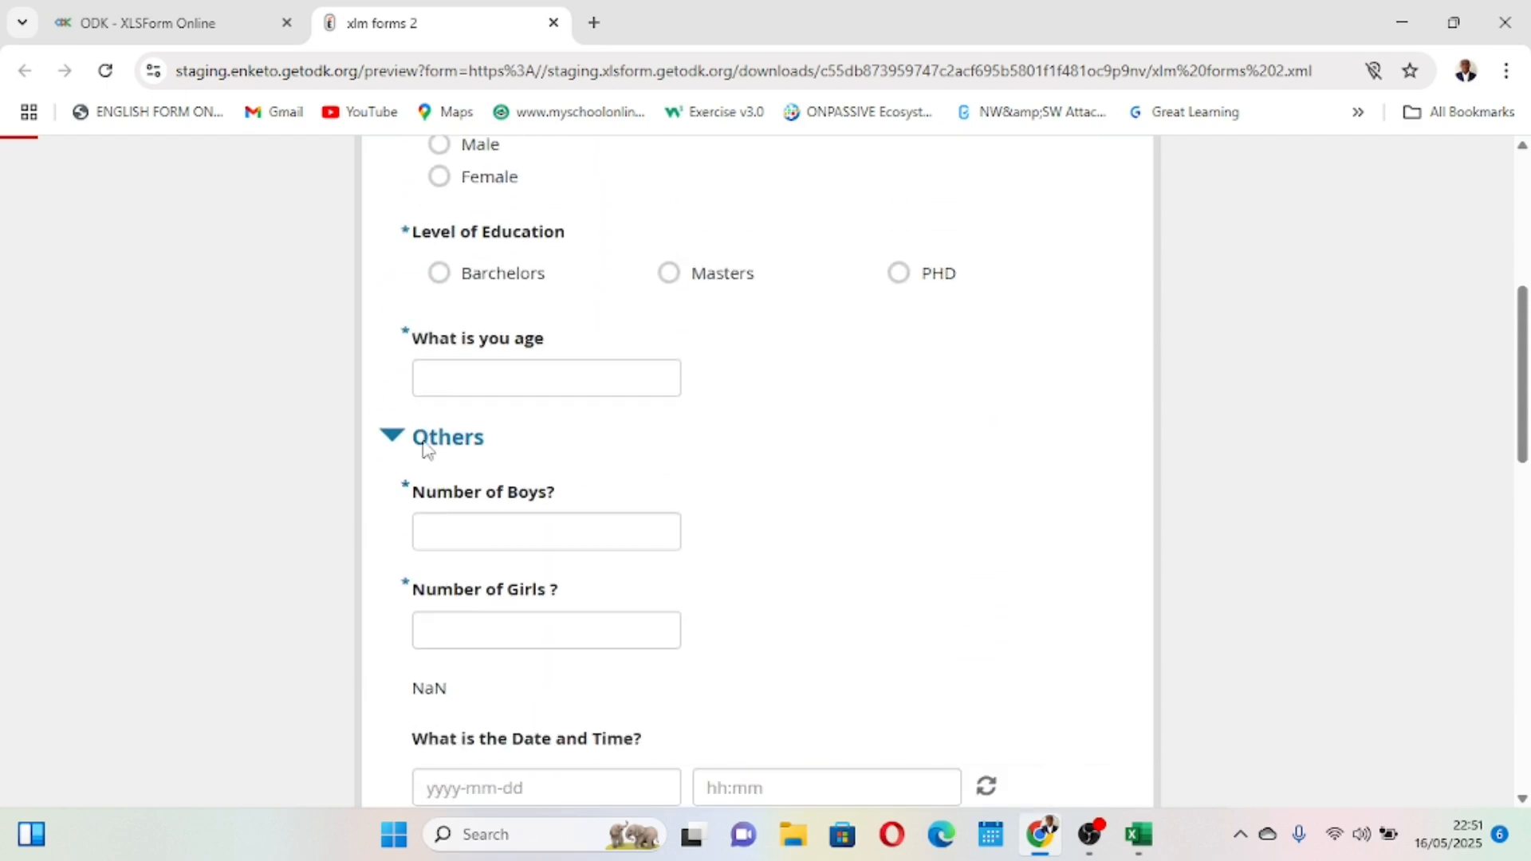
Collapse the Others and Information of Student groups in the form preview.
left_click(392, 438)
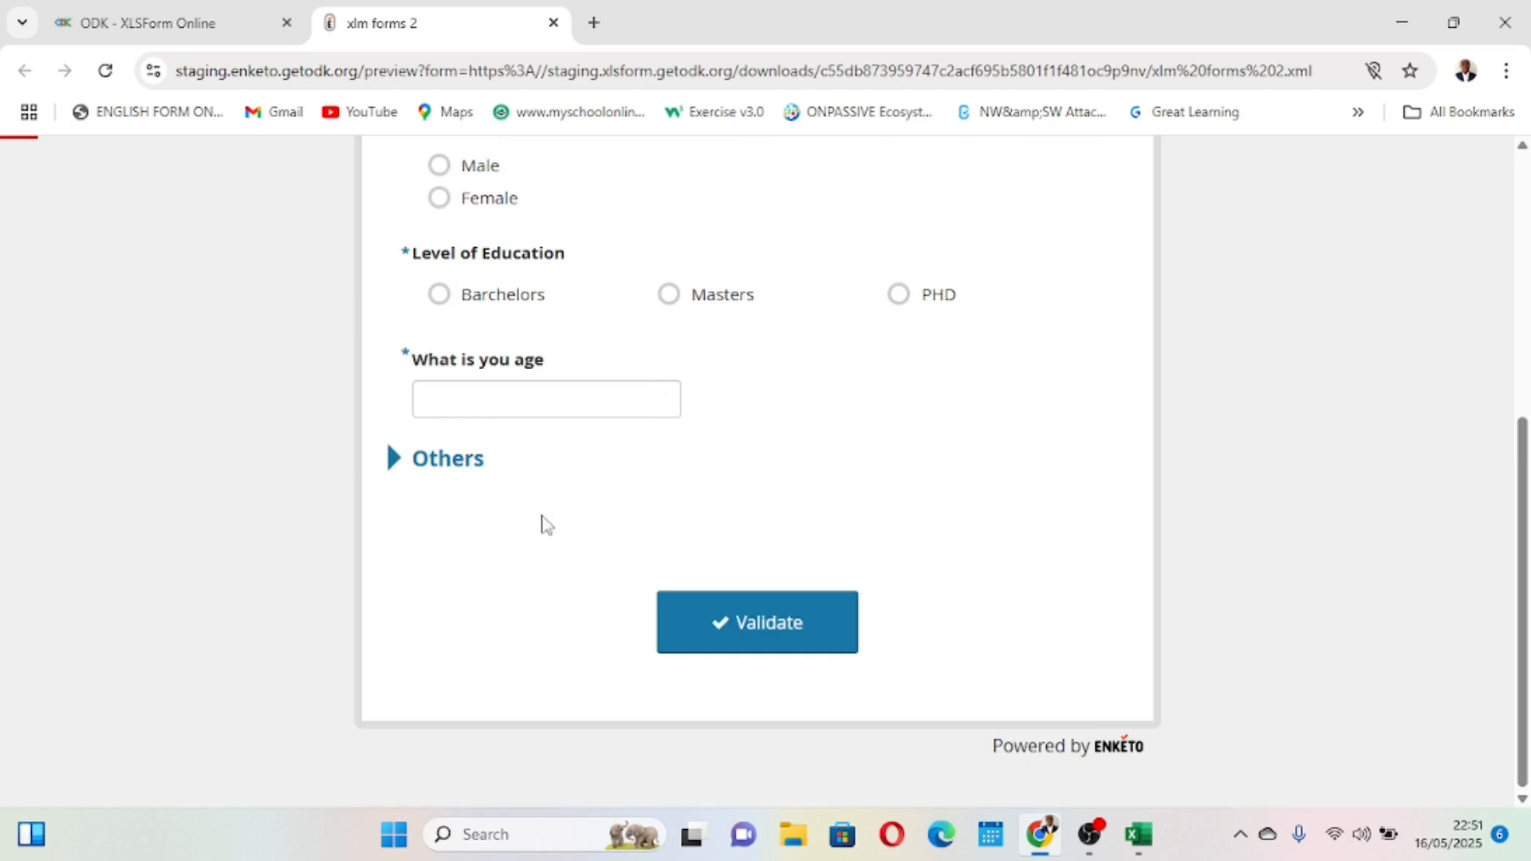
scroll(490, 526, "up", 5)
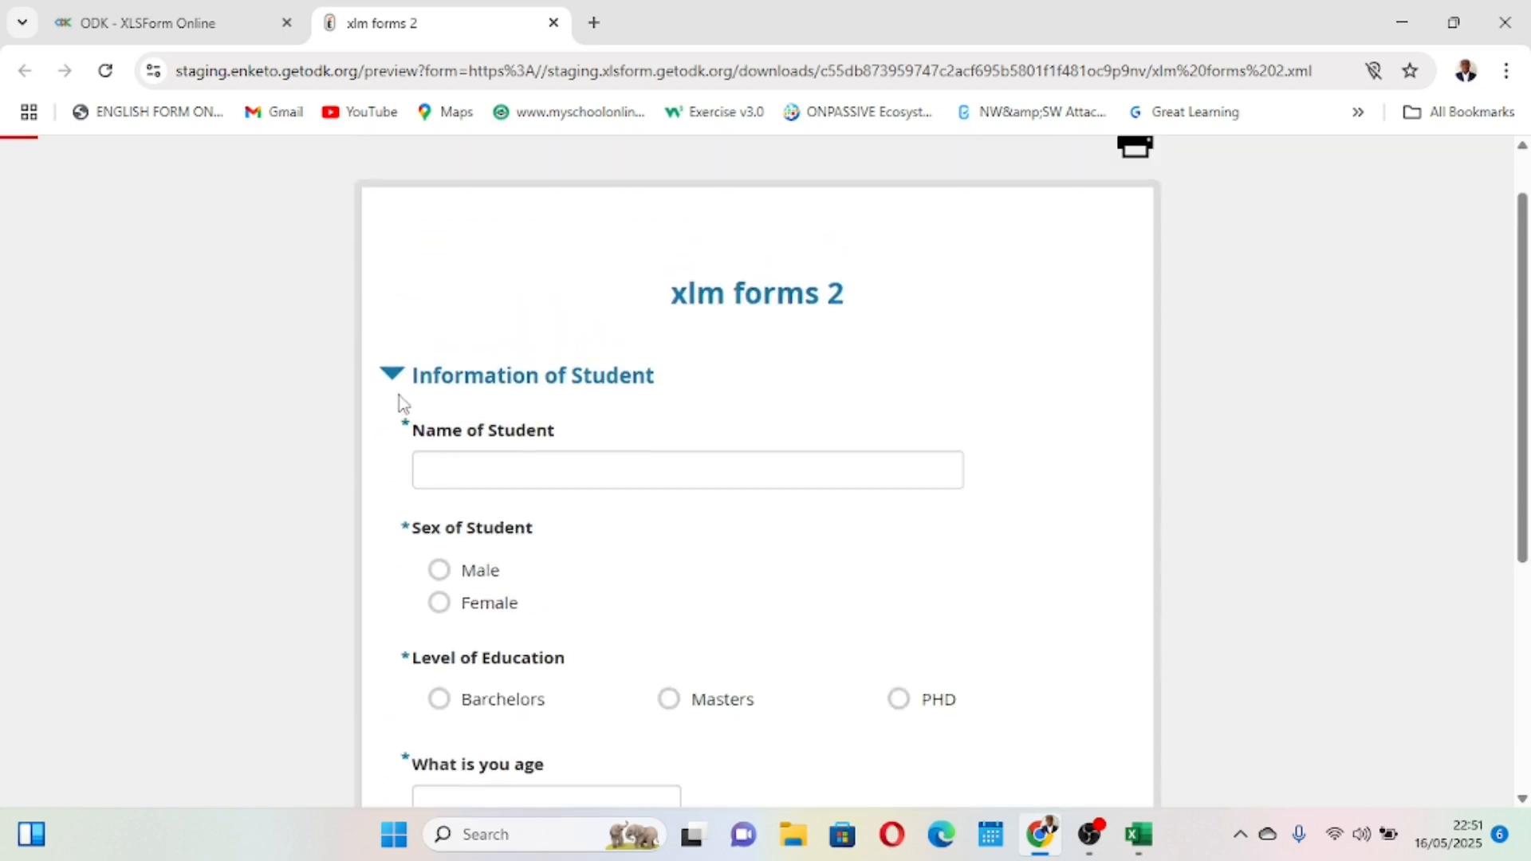
left_click(394, 378)
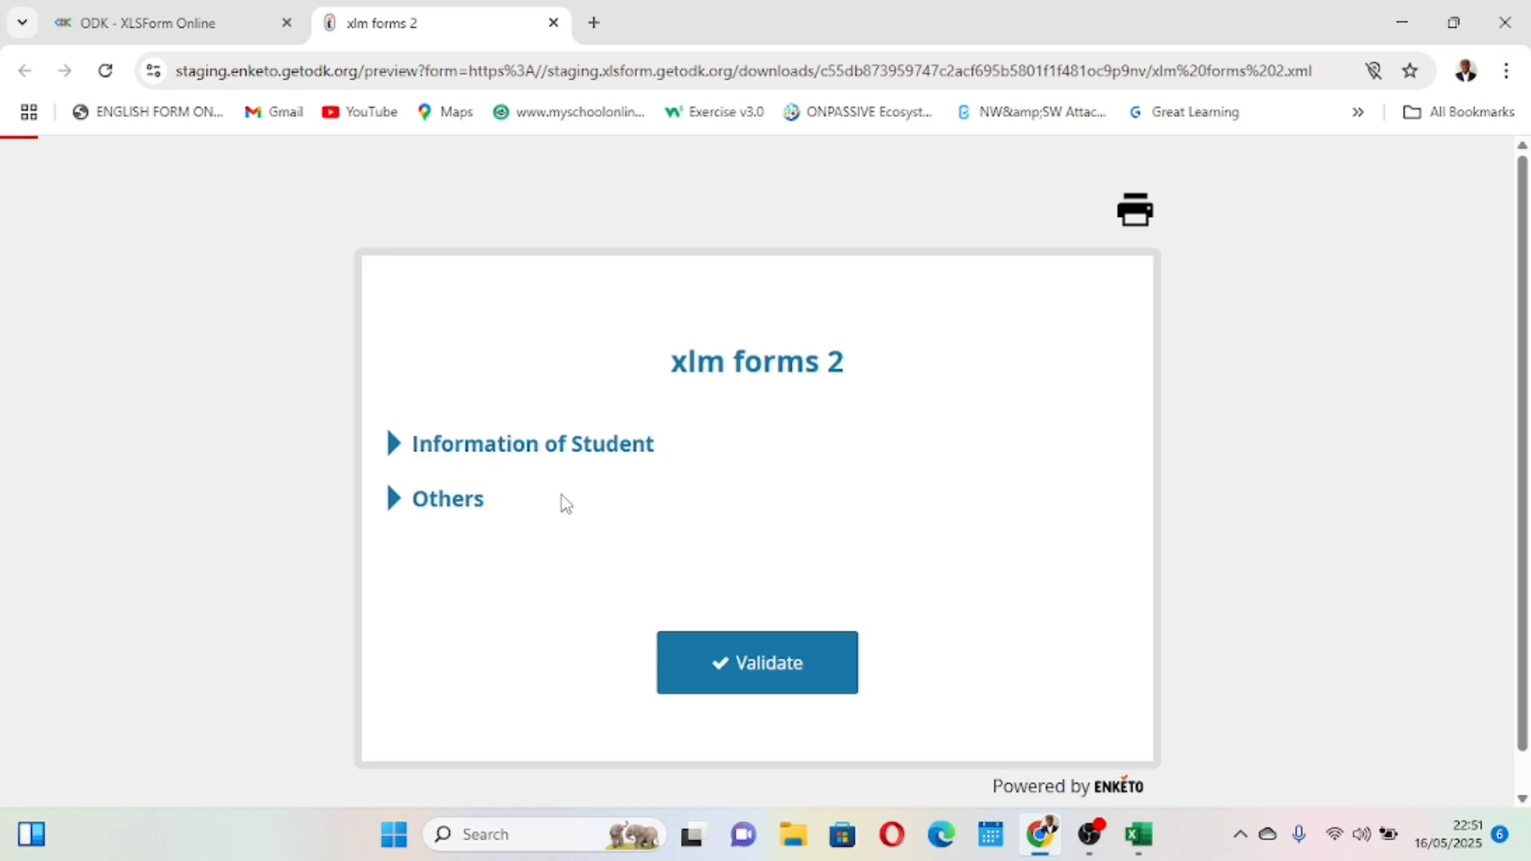
Expand the Information of Student group, look through its questions and collapse it again.
left_click(399, 447)
scroll(568, 533, "down", 3)
scroll(567, 539, "down", 3)
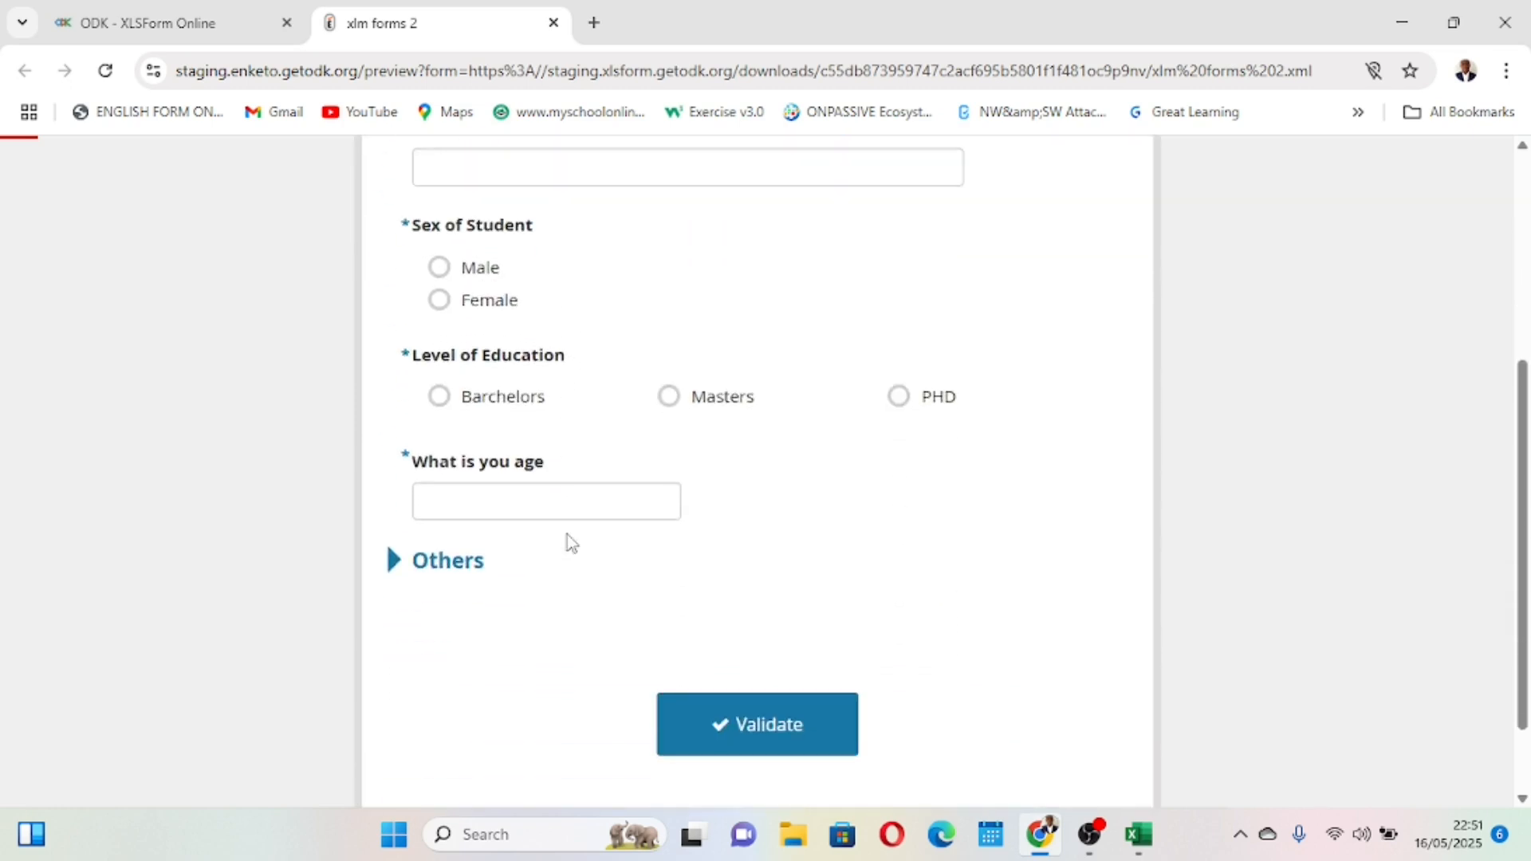
scroll(568, 539, "up", 5)
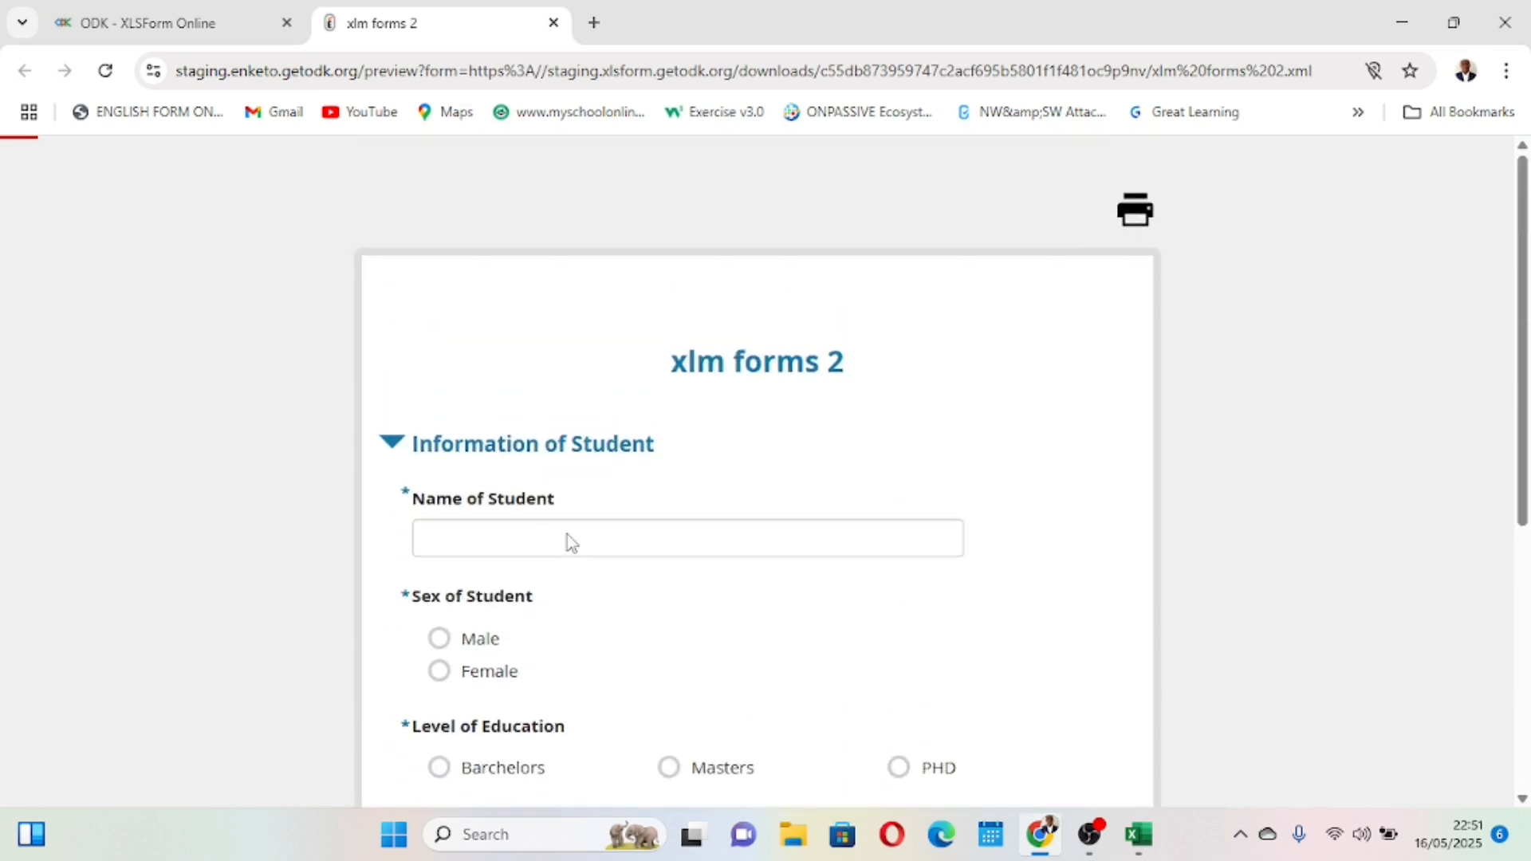
left_click(395, 447)
Expand the Others group and look through its questions down to the location map.
left_click(395, 502)
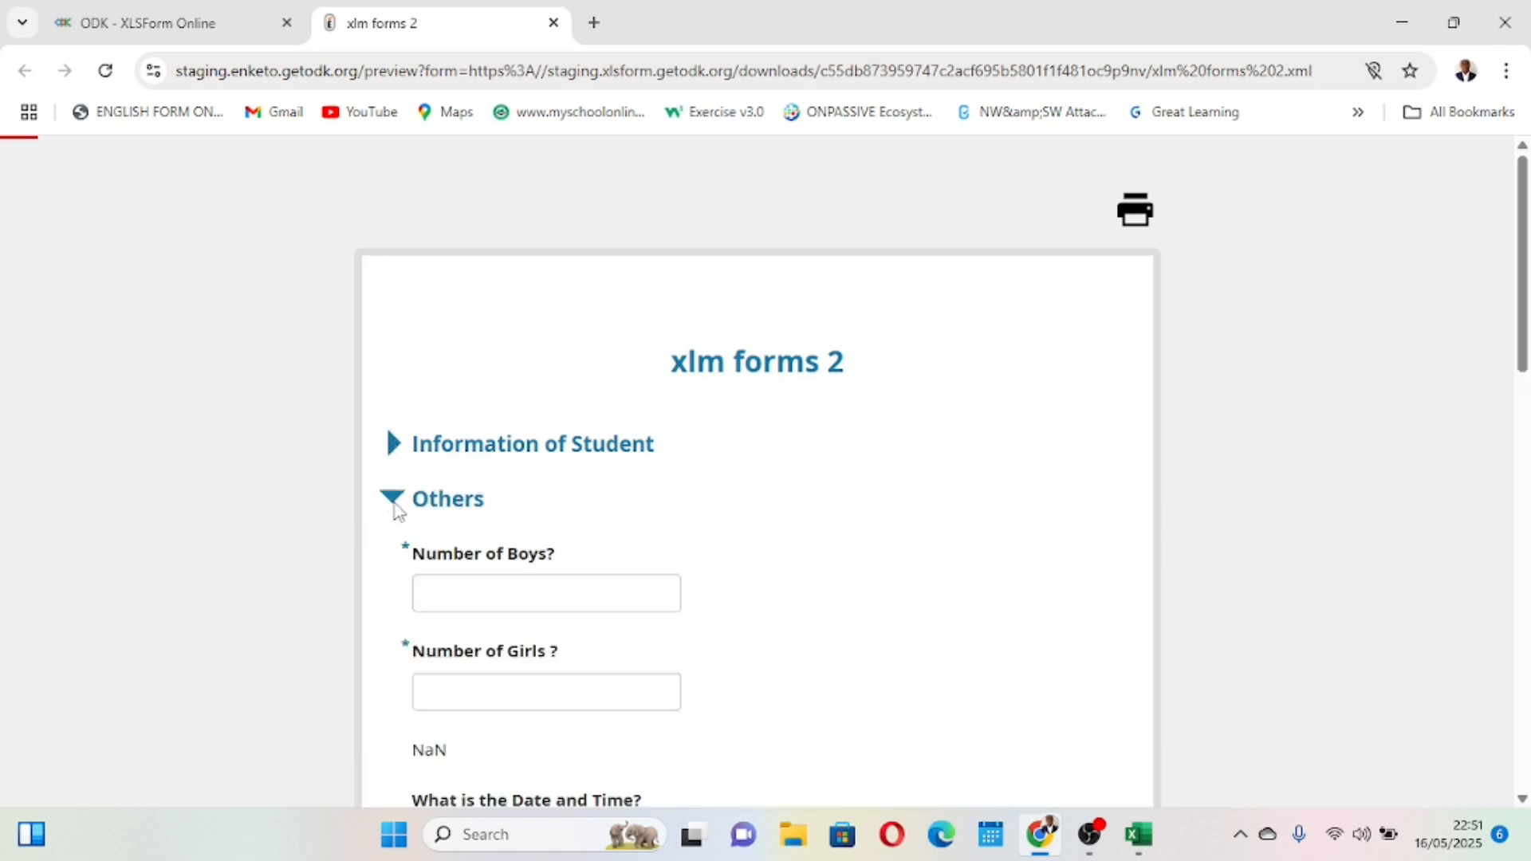
scroll(397, 511, "down", 10)
scroll(396, 510, "down", 4)
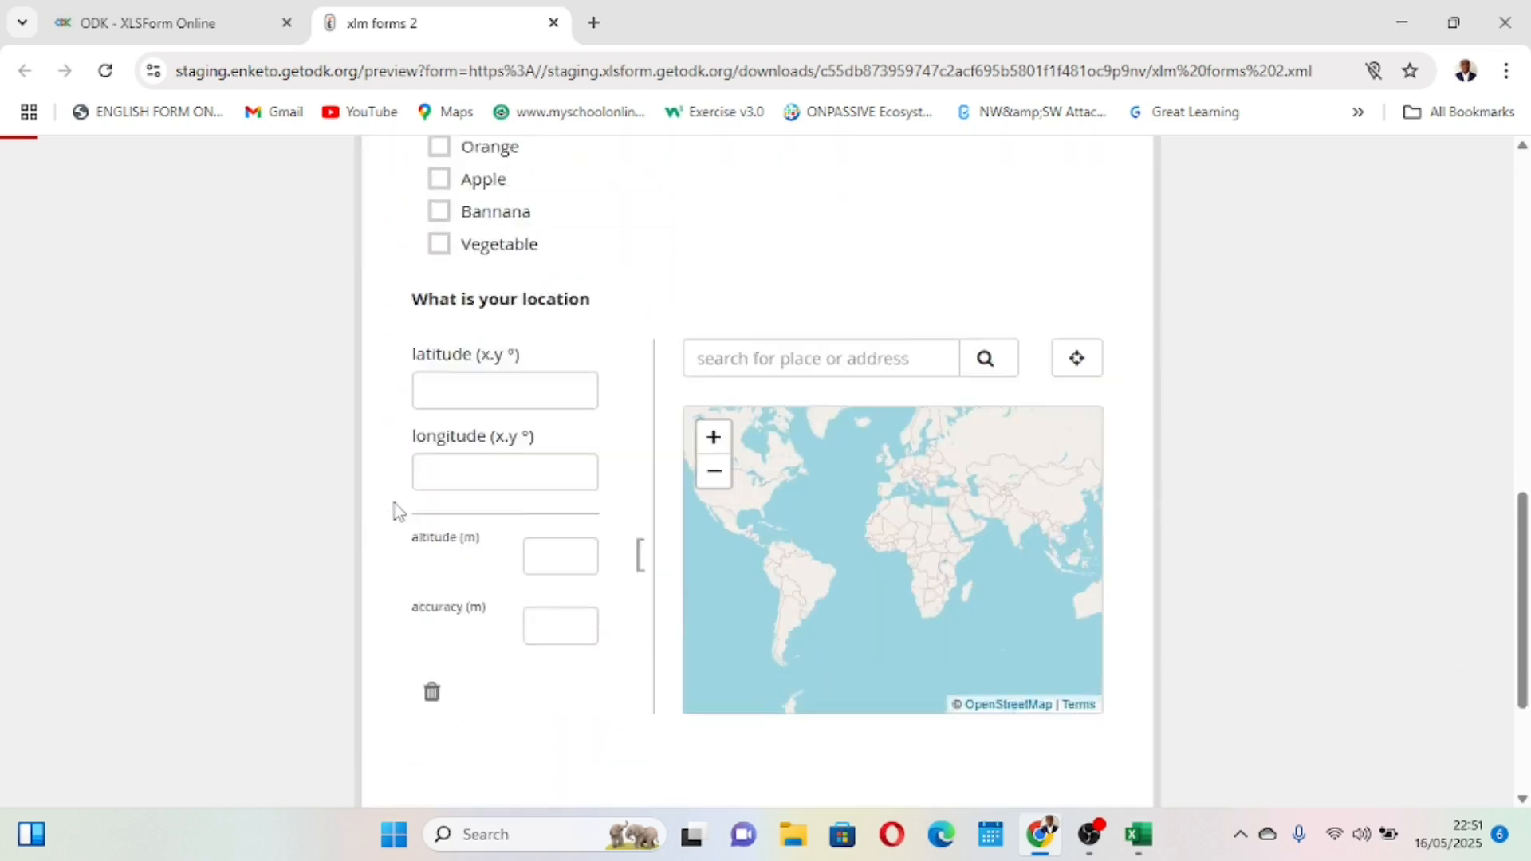
scroll(396, 511, "down", 2)
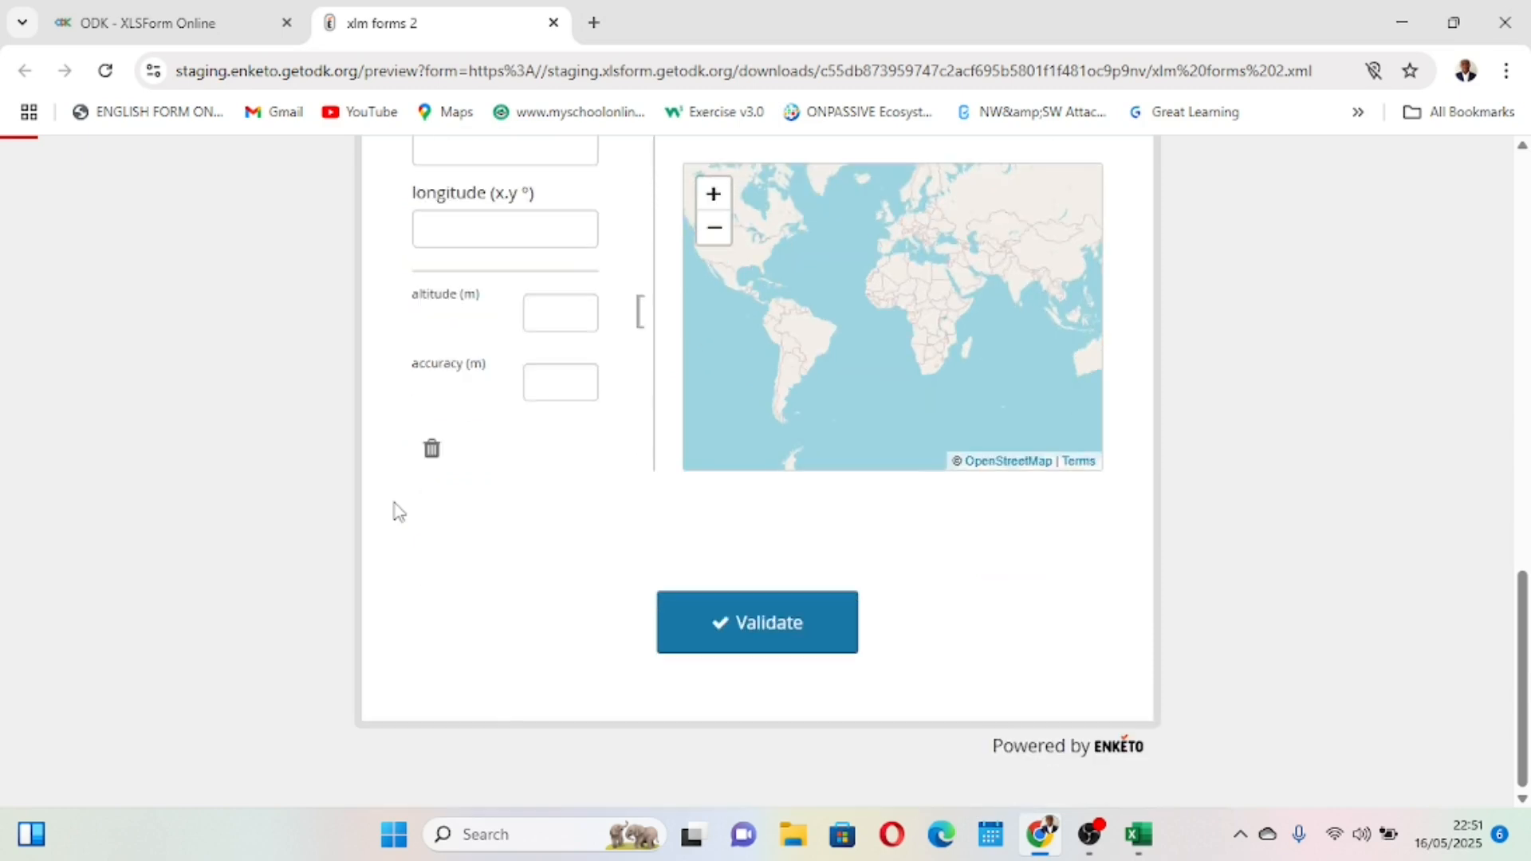
scroll(395, 511, "up", 6)
scroll(807, 473, "up", 4)
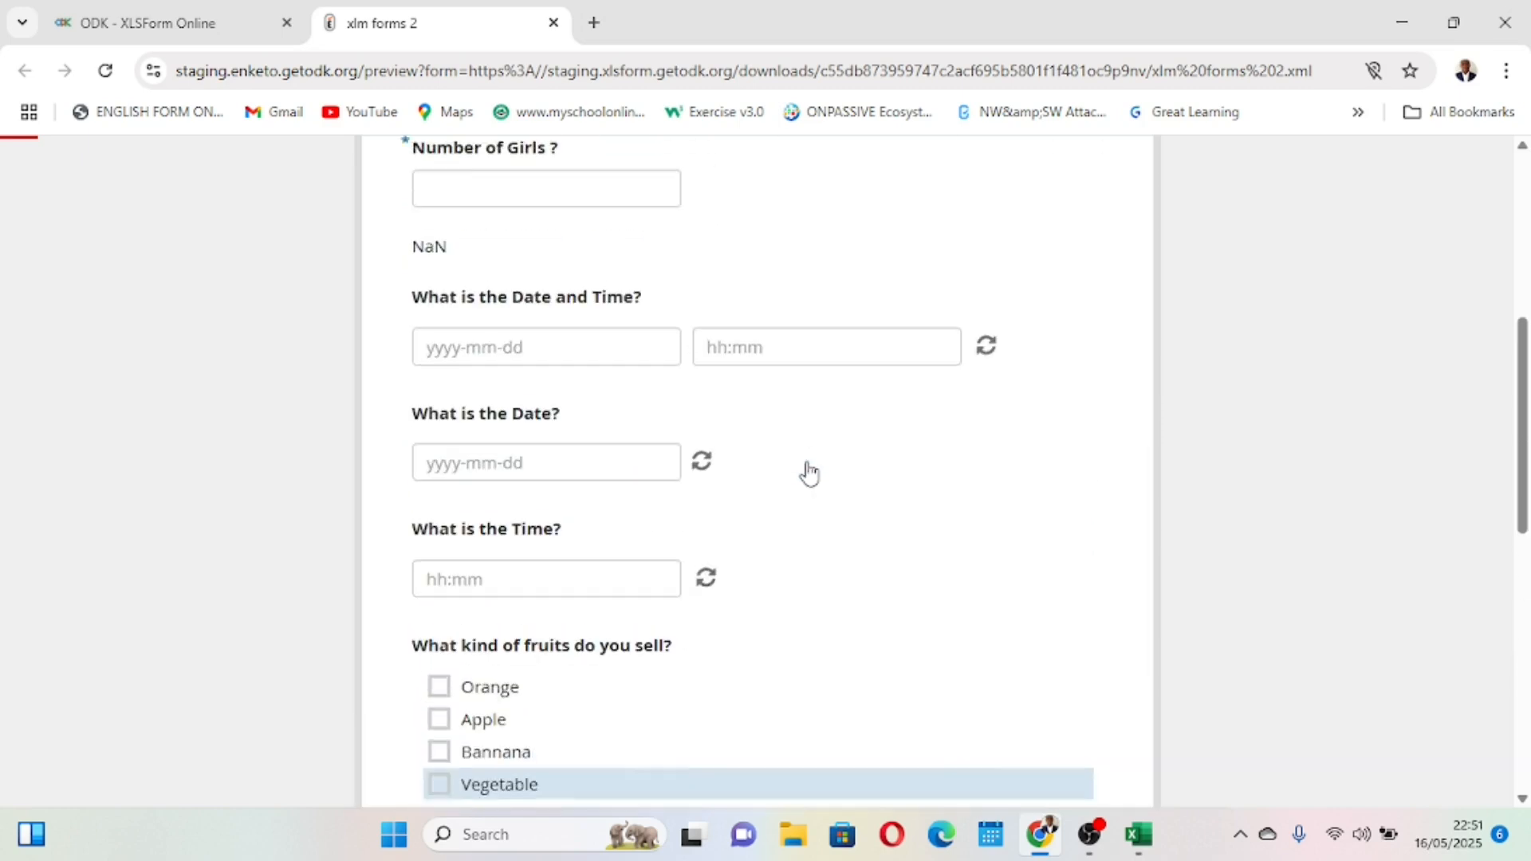
Switch to the "xlm forms 2" workbook in Excel and set the Orange choice's name in B9 of the choices sheet to o.
mouse_move(1142, 834)
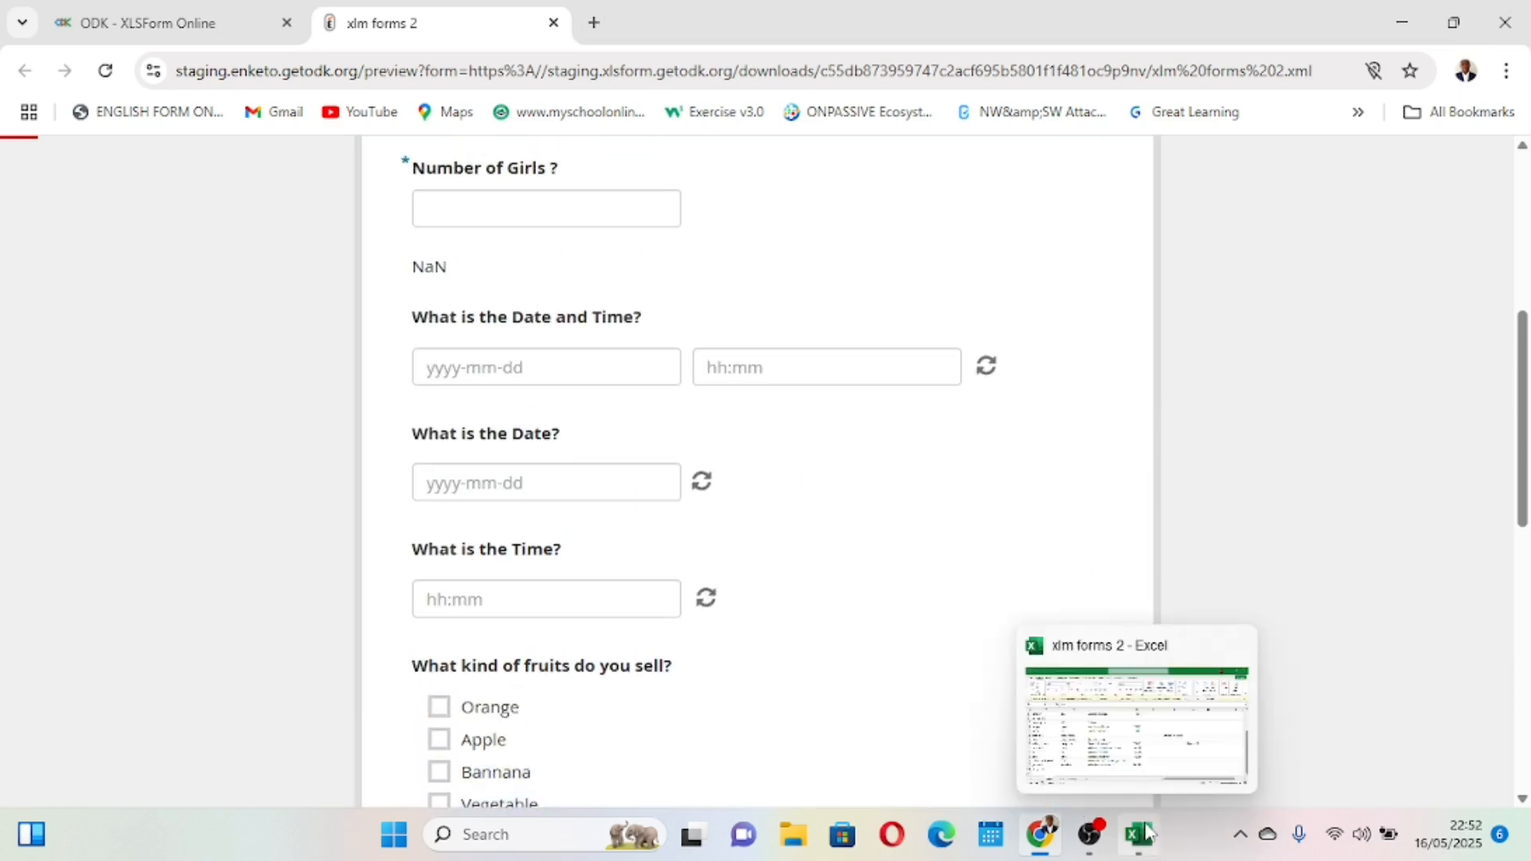
left_click(1136, 762)
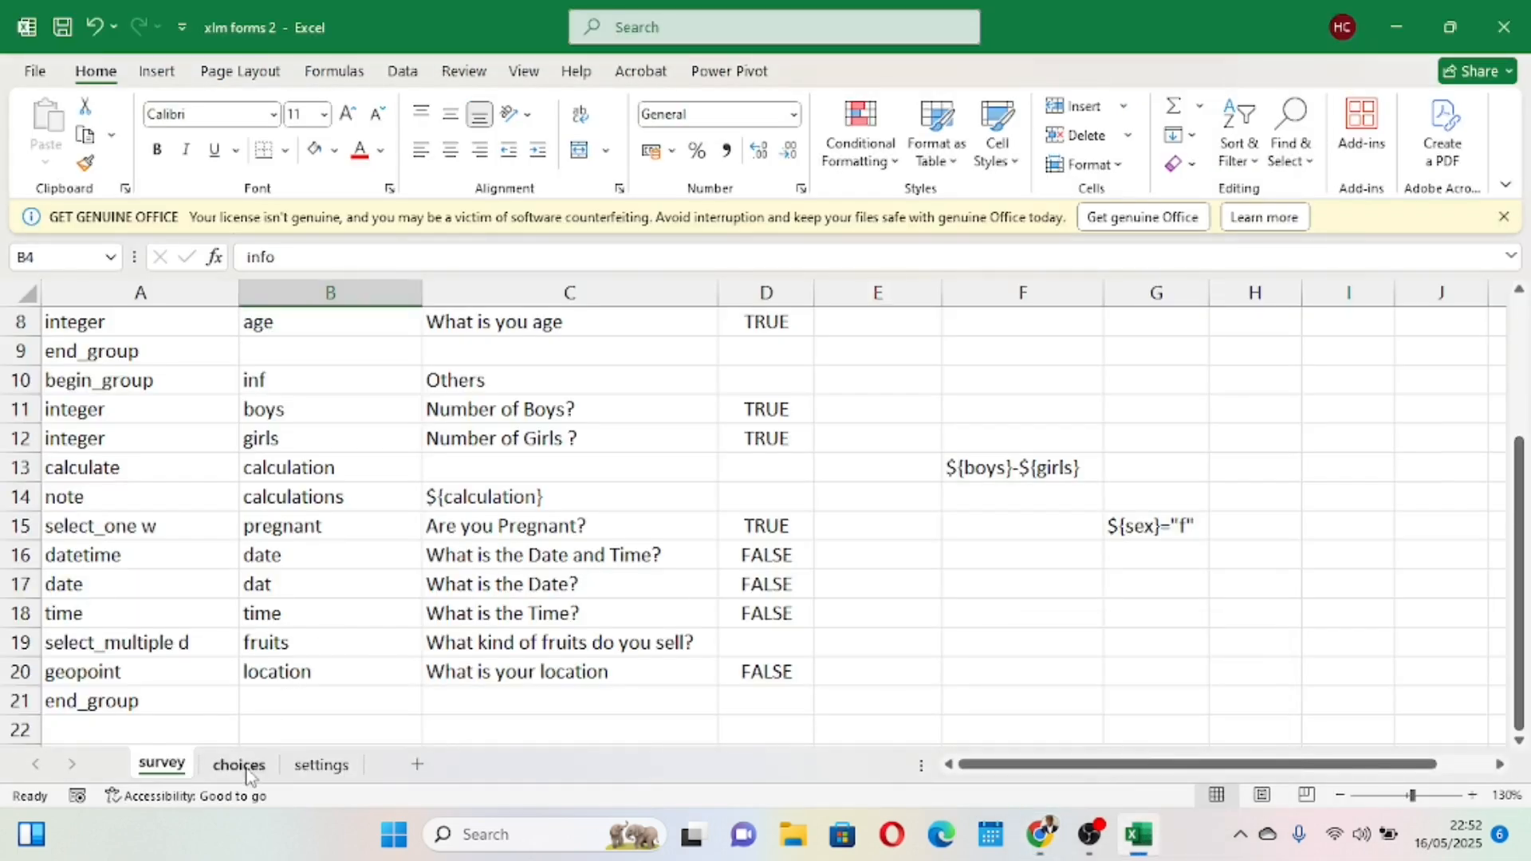
left_click(239, 765)
left_click(167, 536)
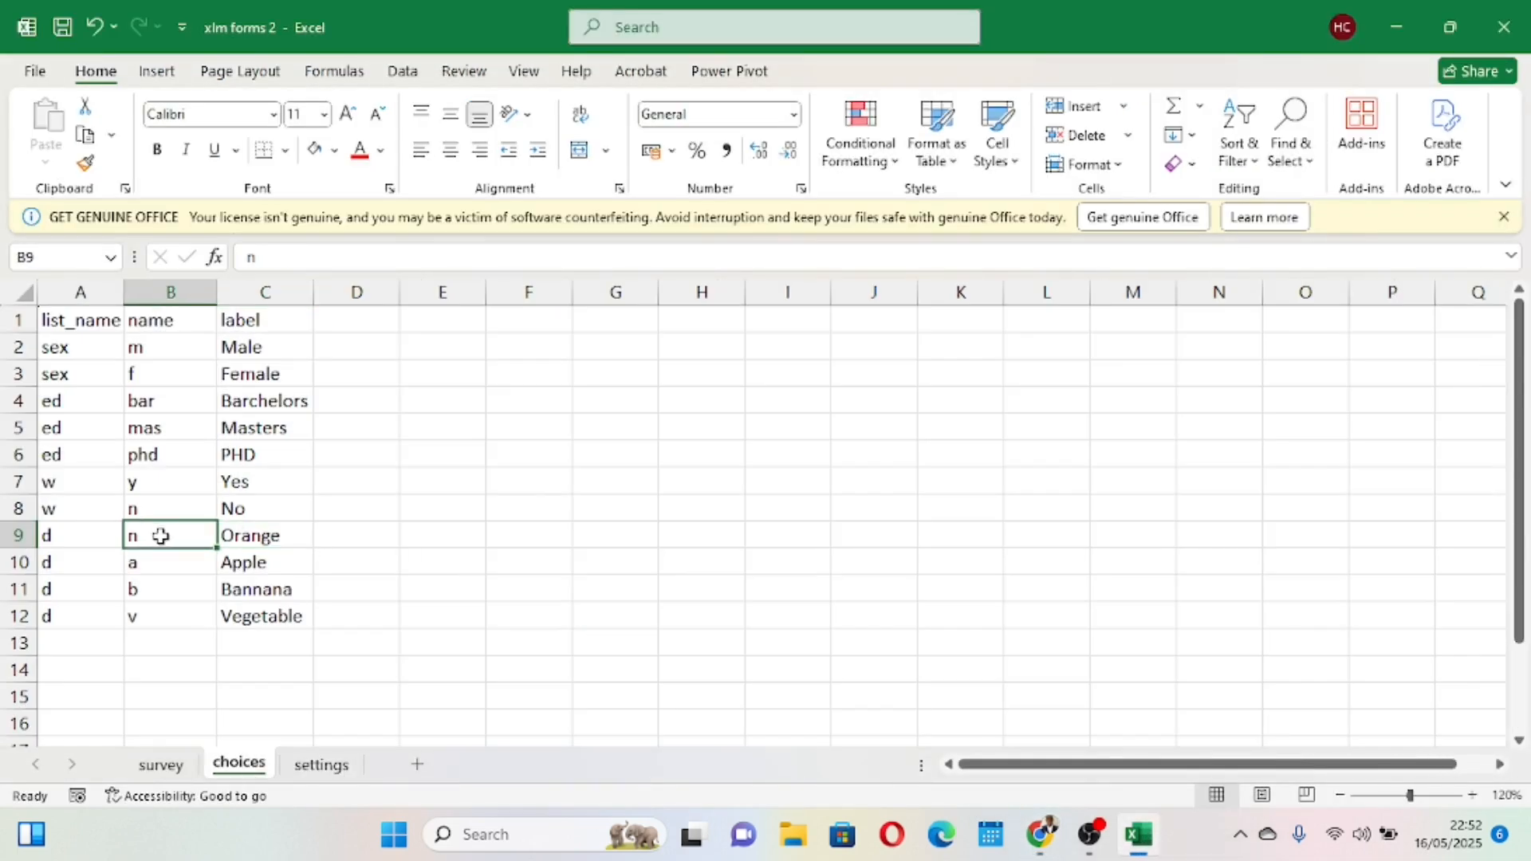
key("BackSpace")
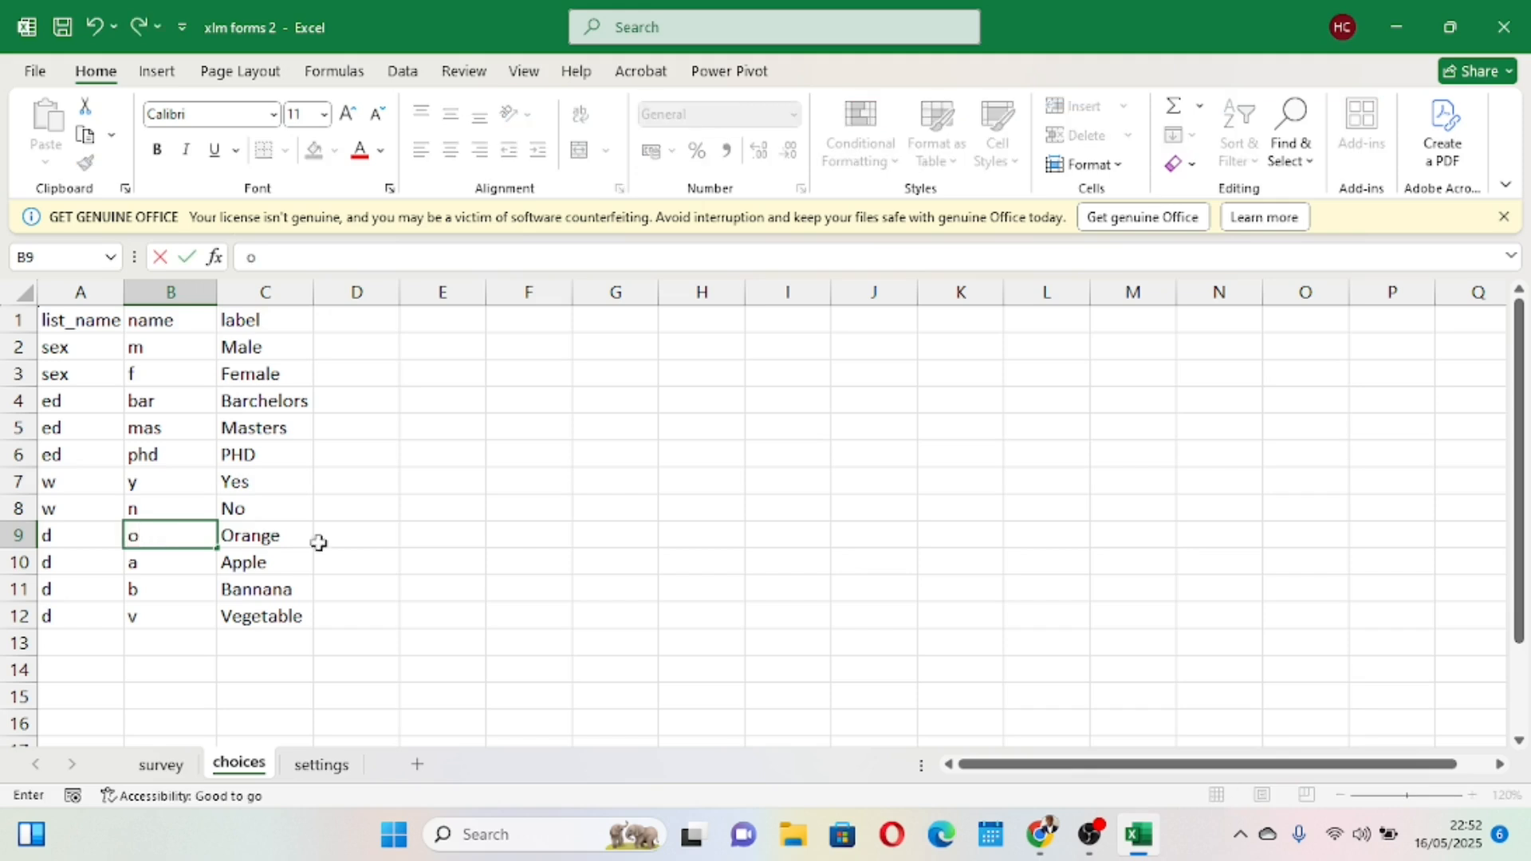
type("o")
left_click(387, 542)
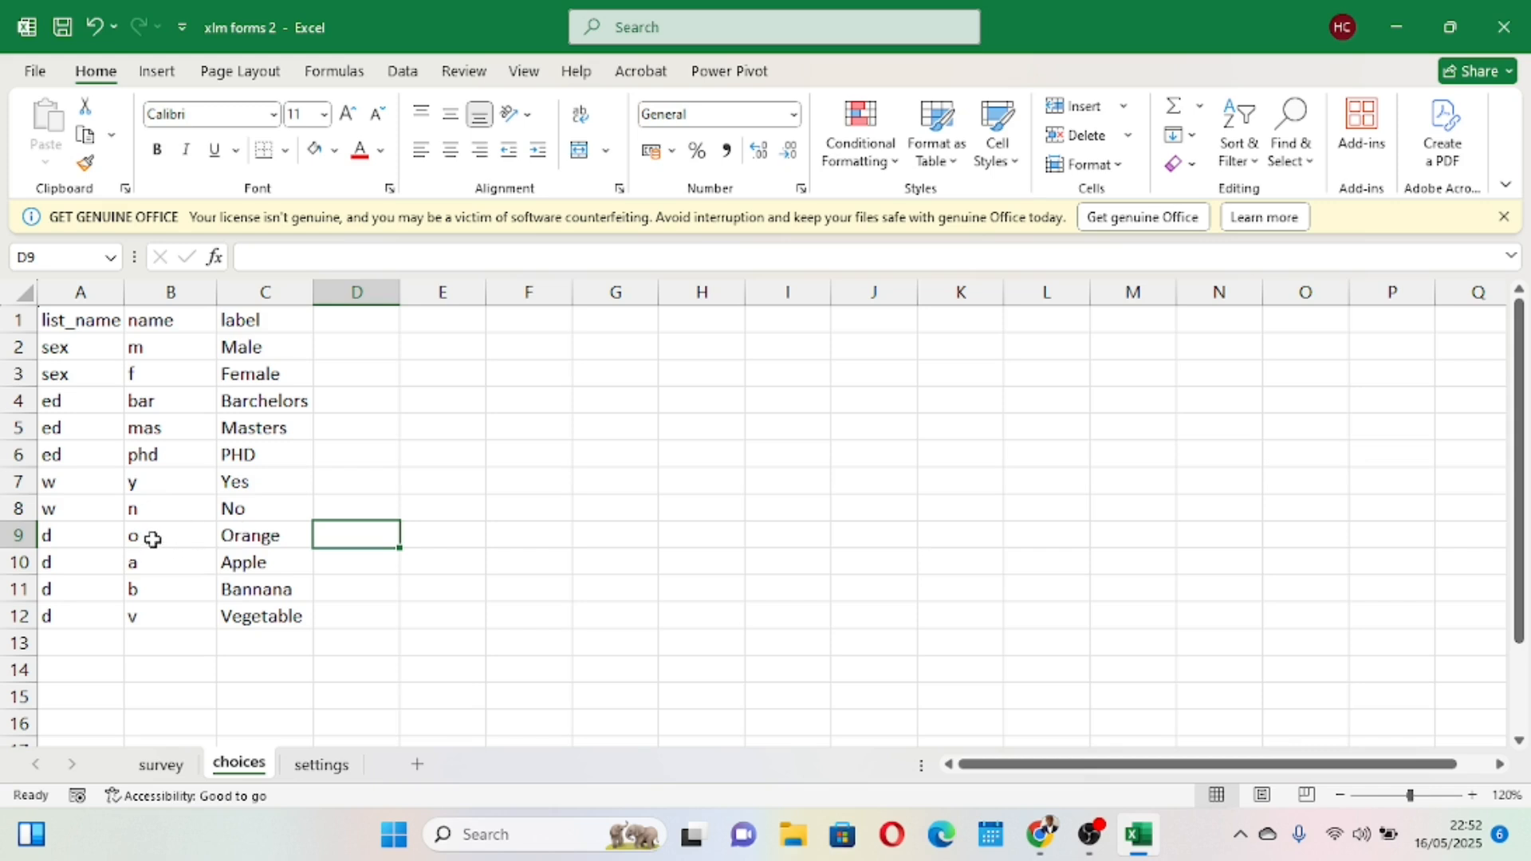
Set the Apple choice's name in B10 to o, duplicating Orange's name, and save the workbook.
left_click(153, 540)
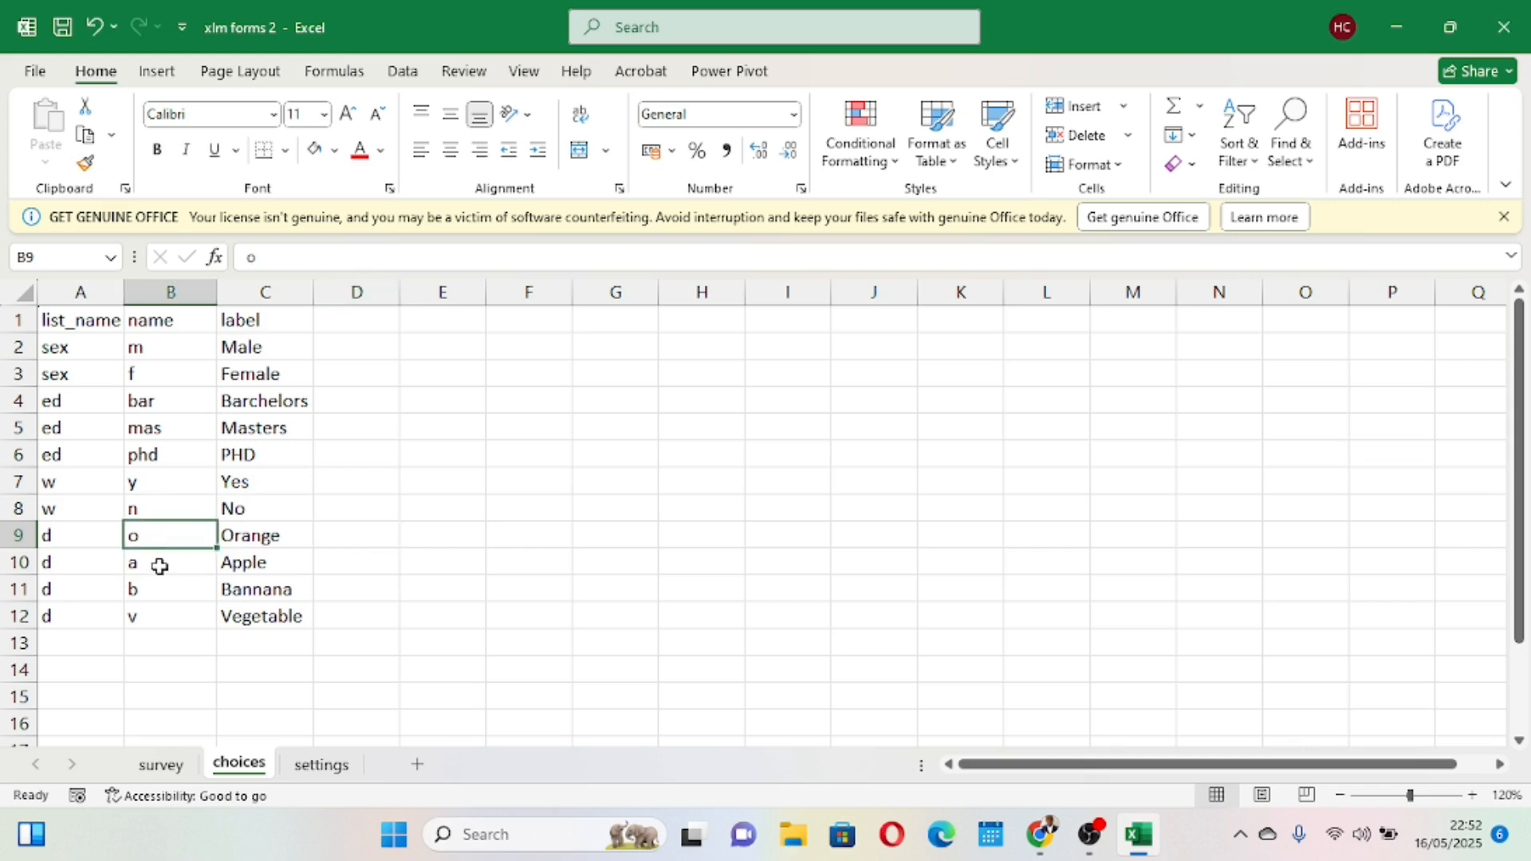
left_click(159, 566)
key("BackSpace")
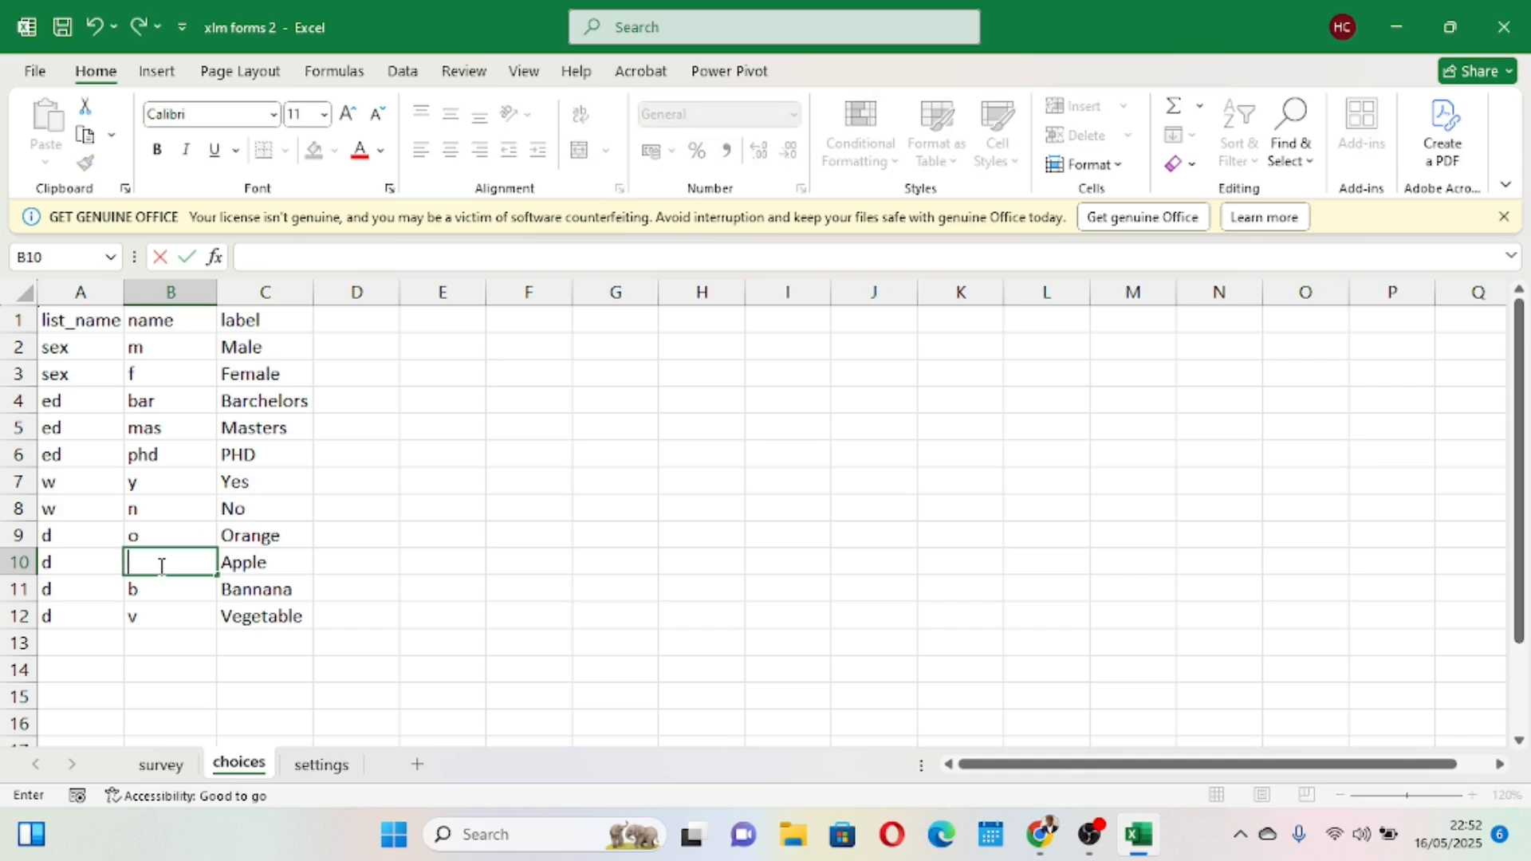
type("o")
left_click(371, 563)
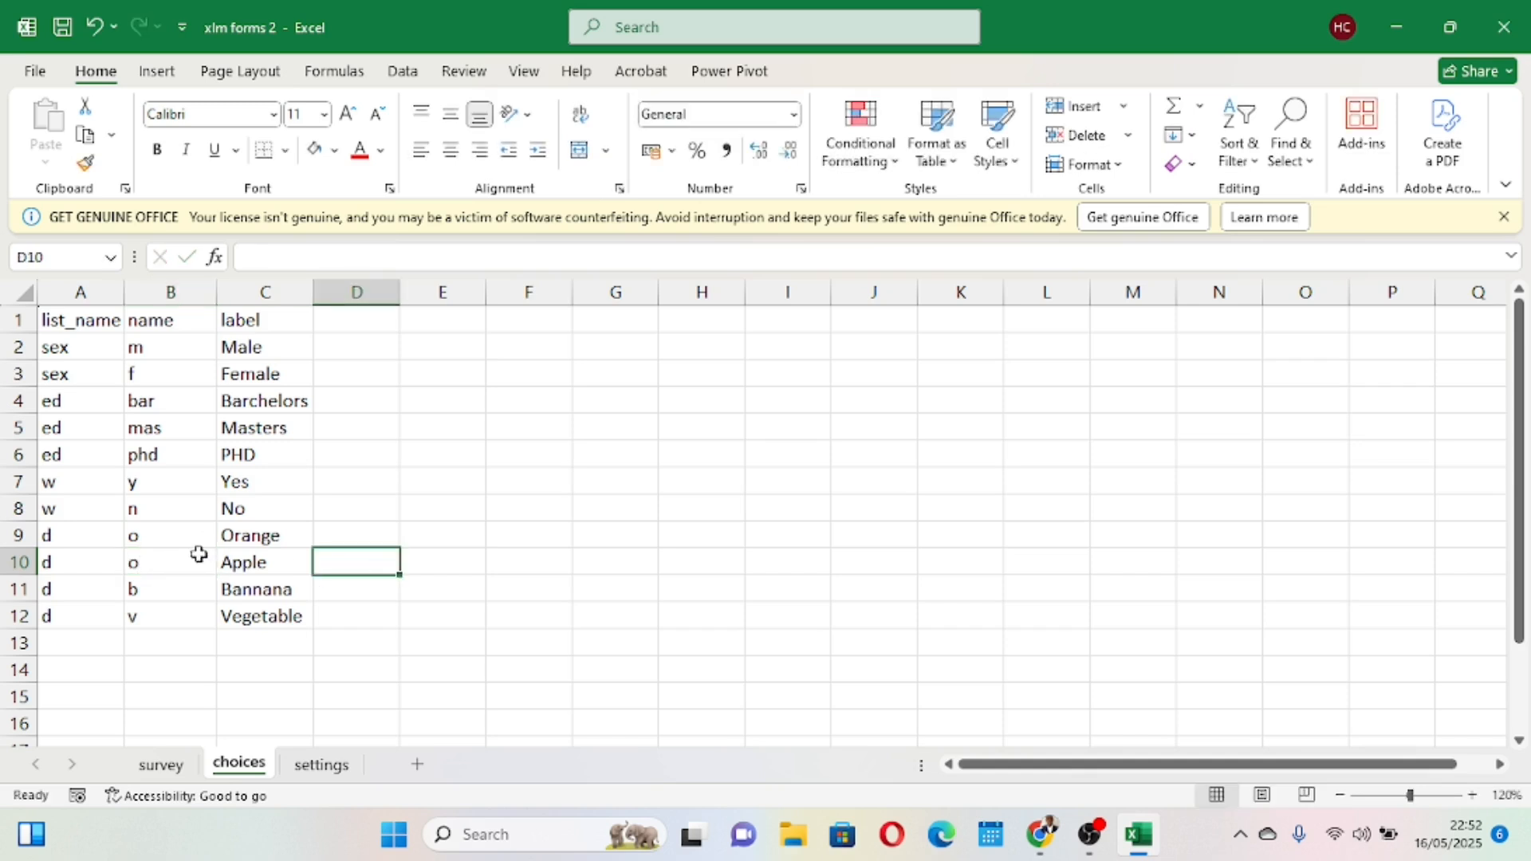
left_click(62, 26)
Select the choices of list d in A9:C12 to examine their names.
left_click(75, 538)
left_click_drag(75, 538, 251, 622)
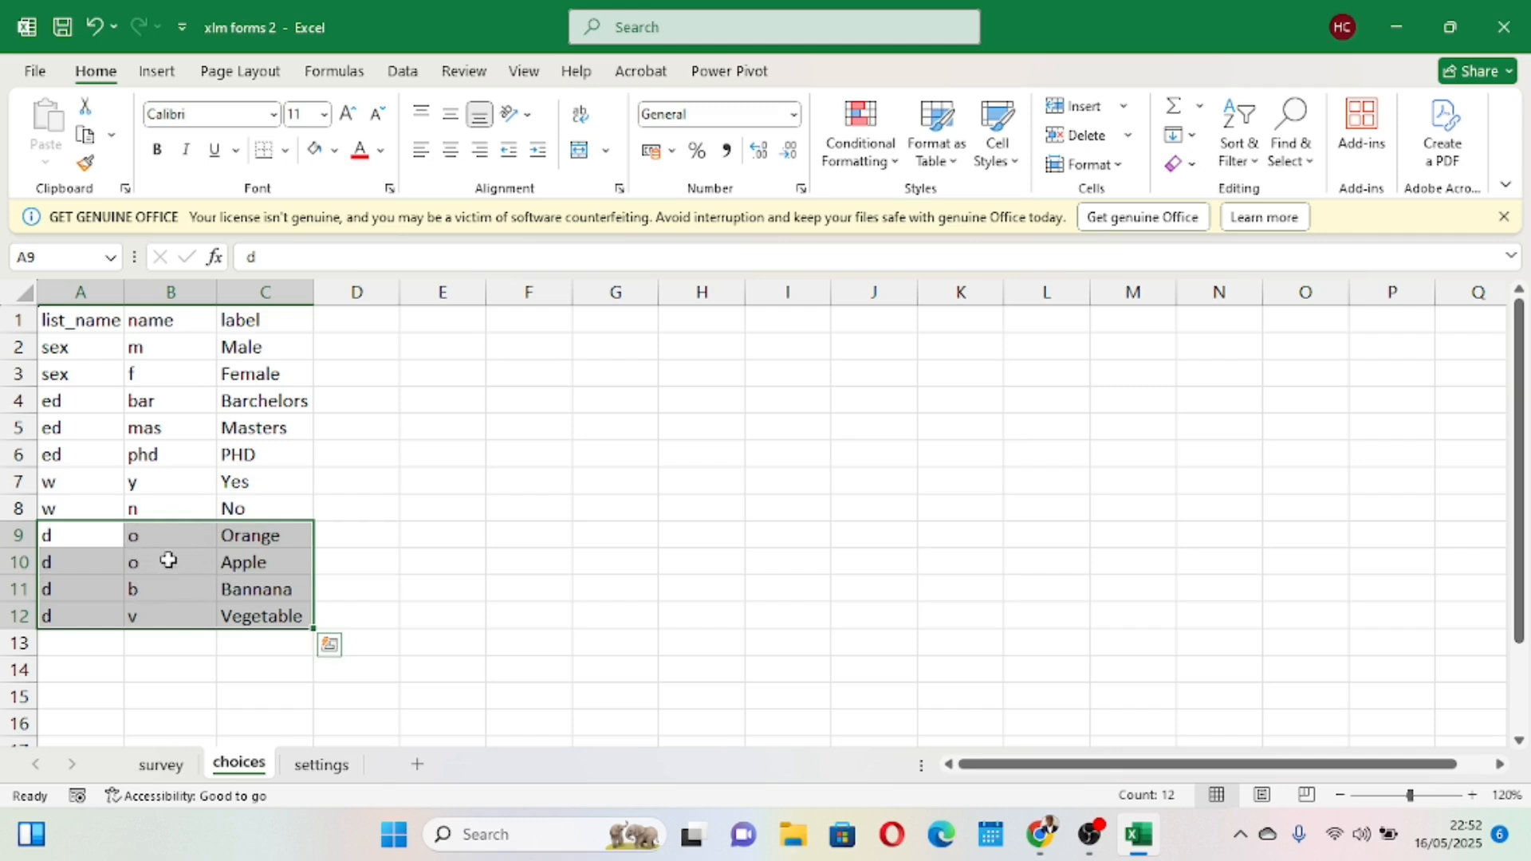
Compare the list name d in A9:A12 of the choices sheet with the select_multiple d question in the survey sheet.
left_click_drag(66, 540, 73, 631)
left_click(164, 763)
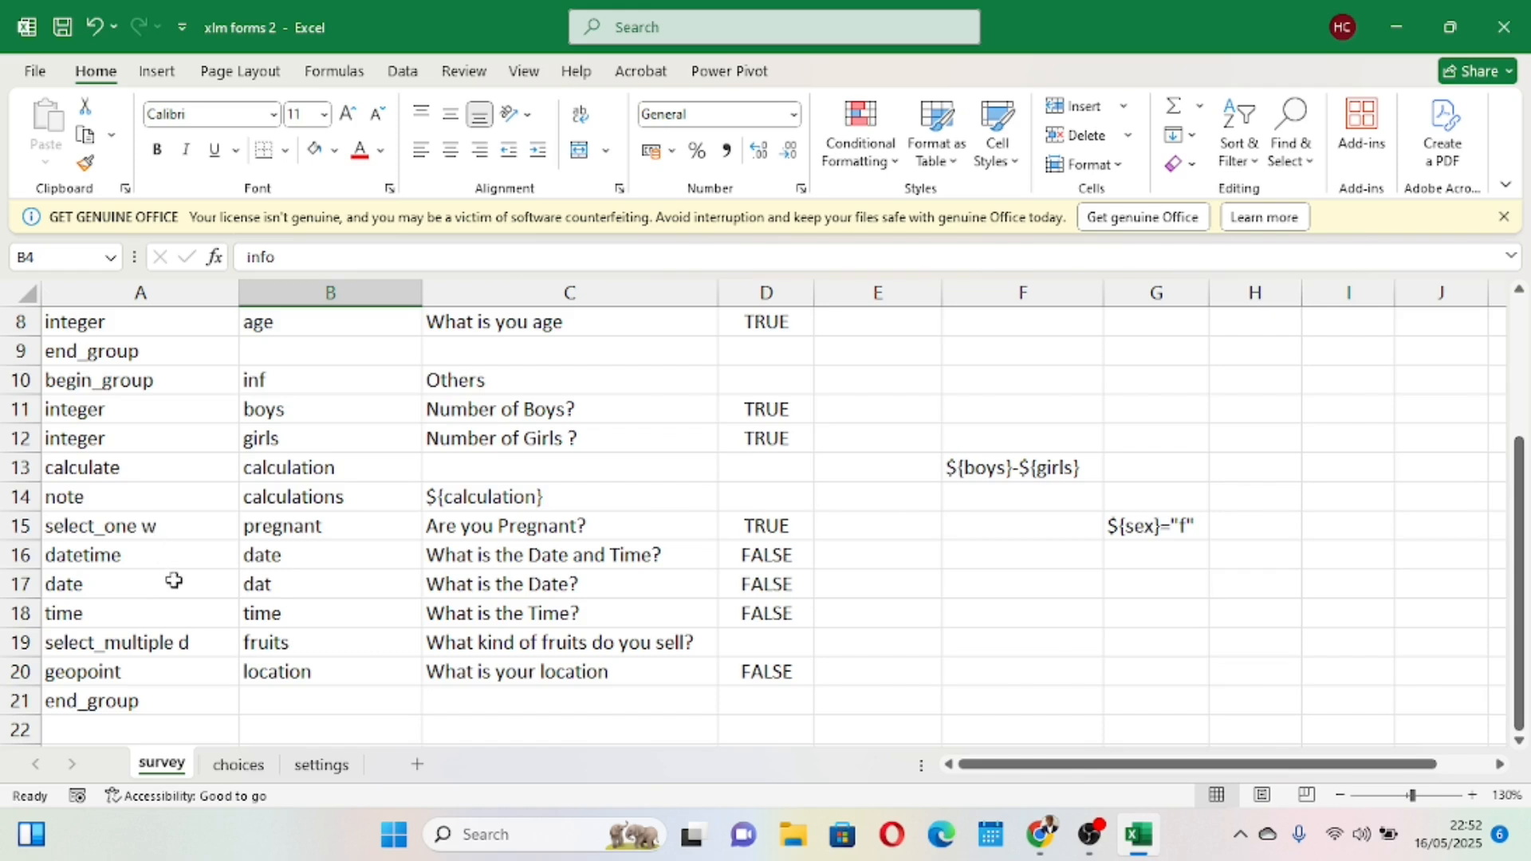
scroll(171, 581, "down", 1)
left_click(210, 581)
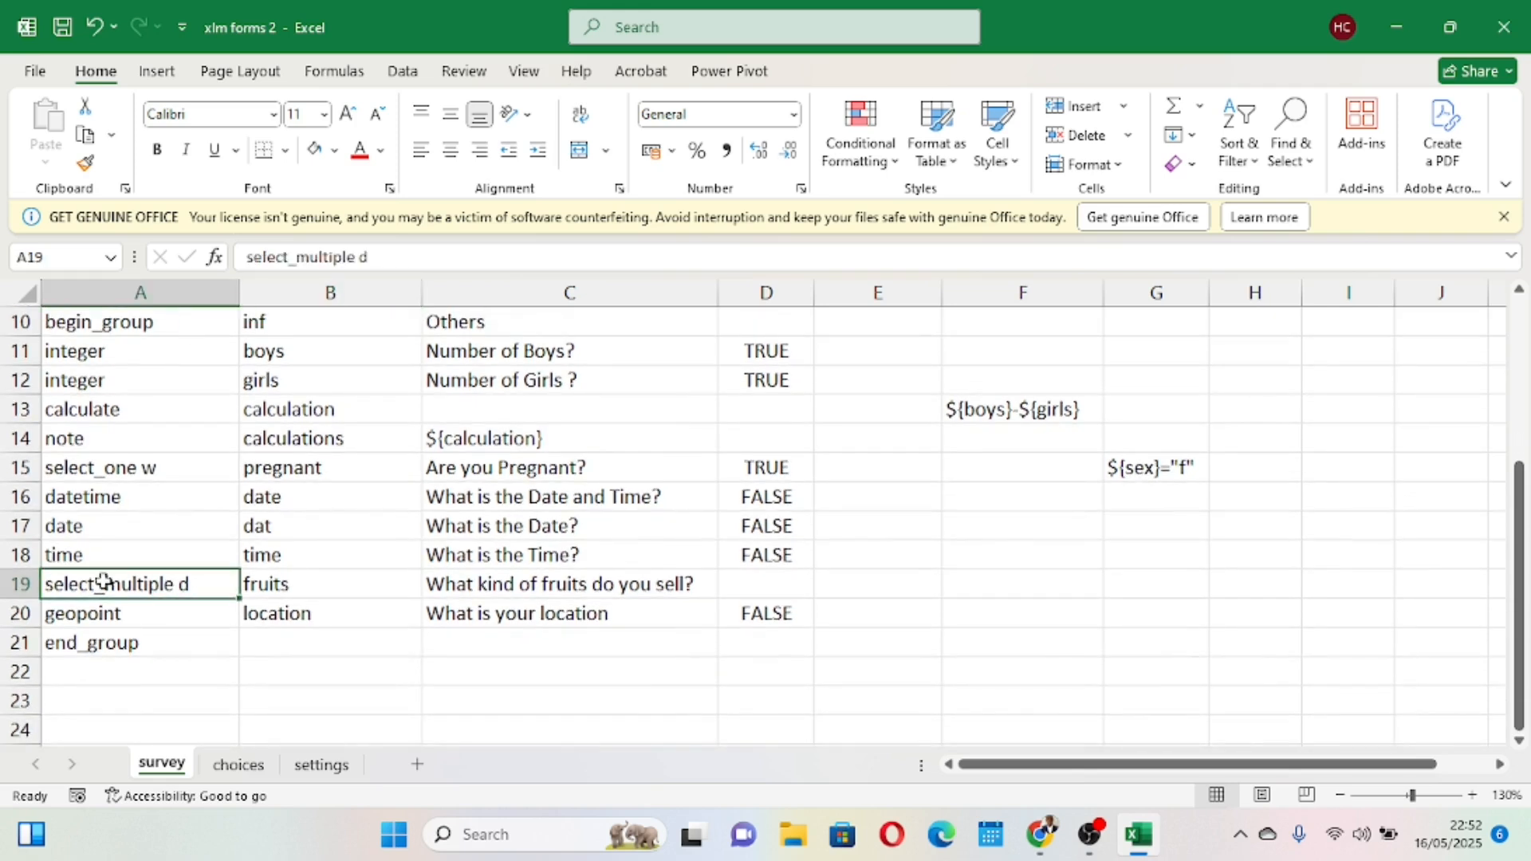
left_click(238, 764)
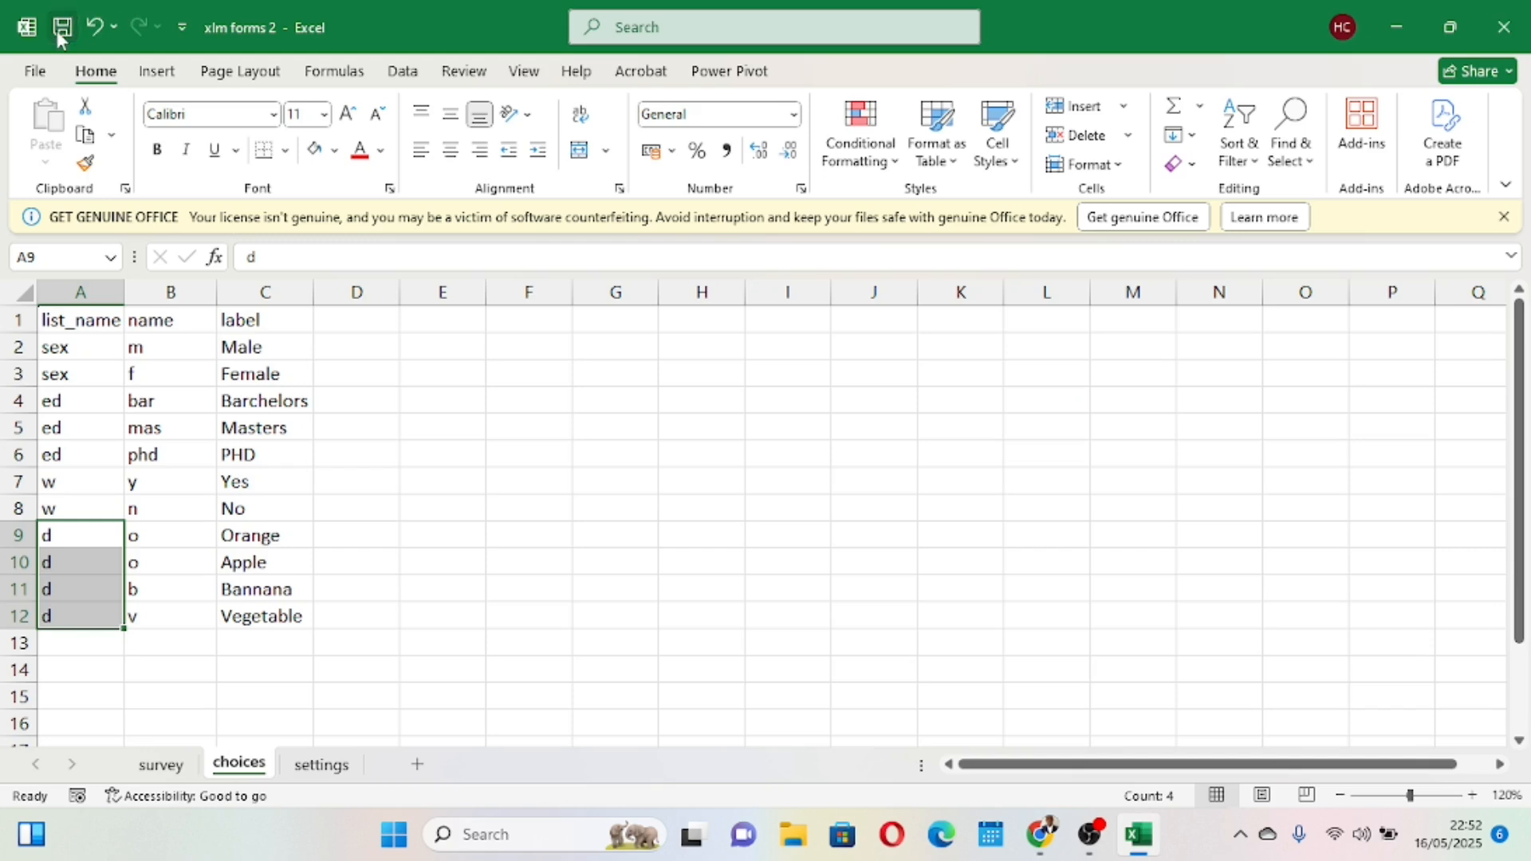
Switch to Chrome, close the old form preview, and submit the xlm forms 2 workbook to XLSForm Online for conversion.
mouse_move(1041, 834)
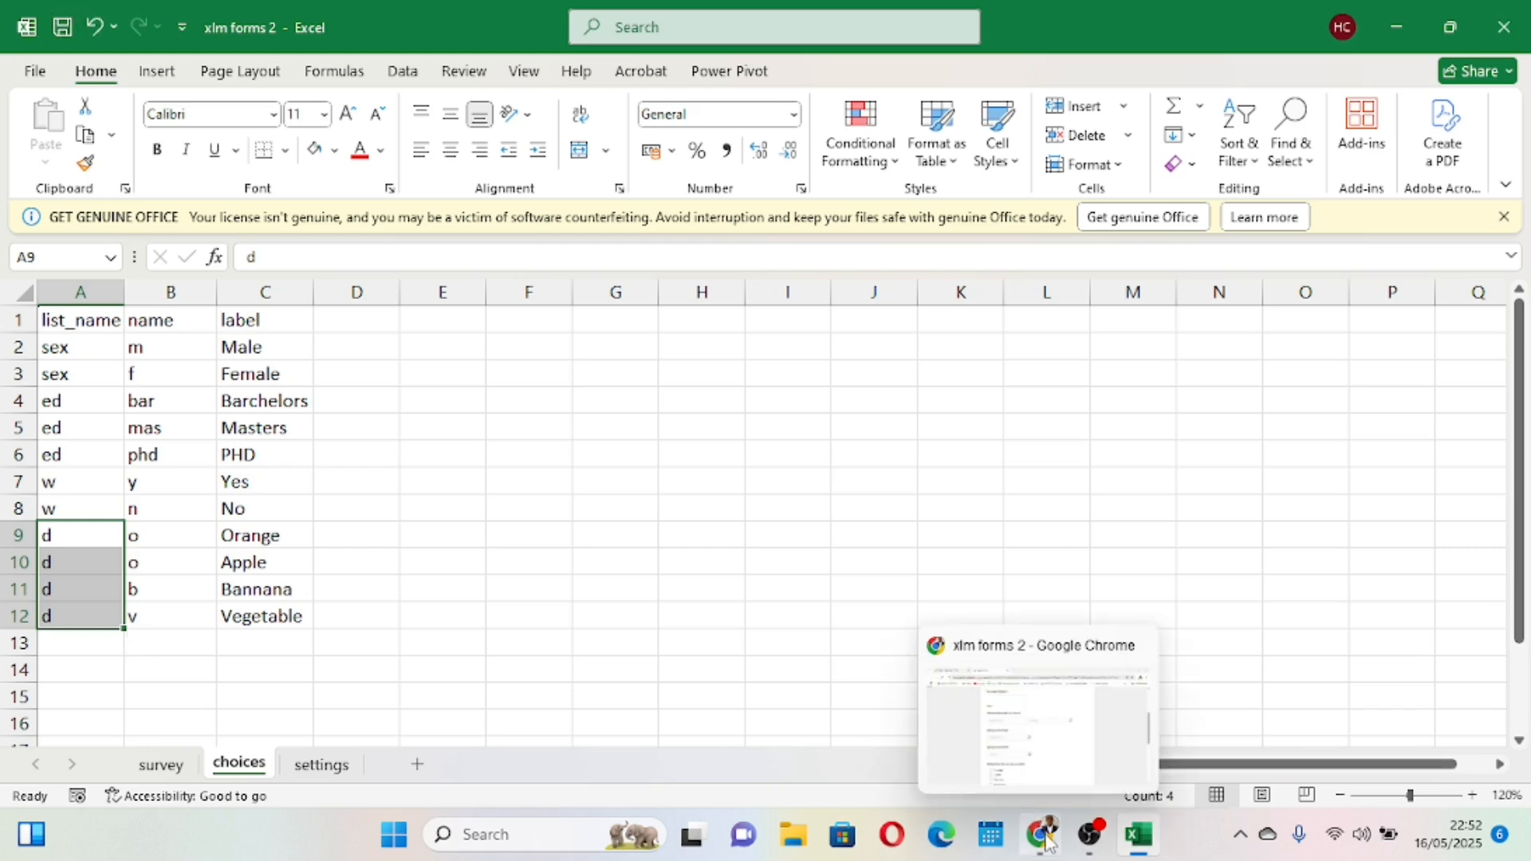
left_click(1029, 758)
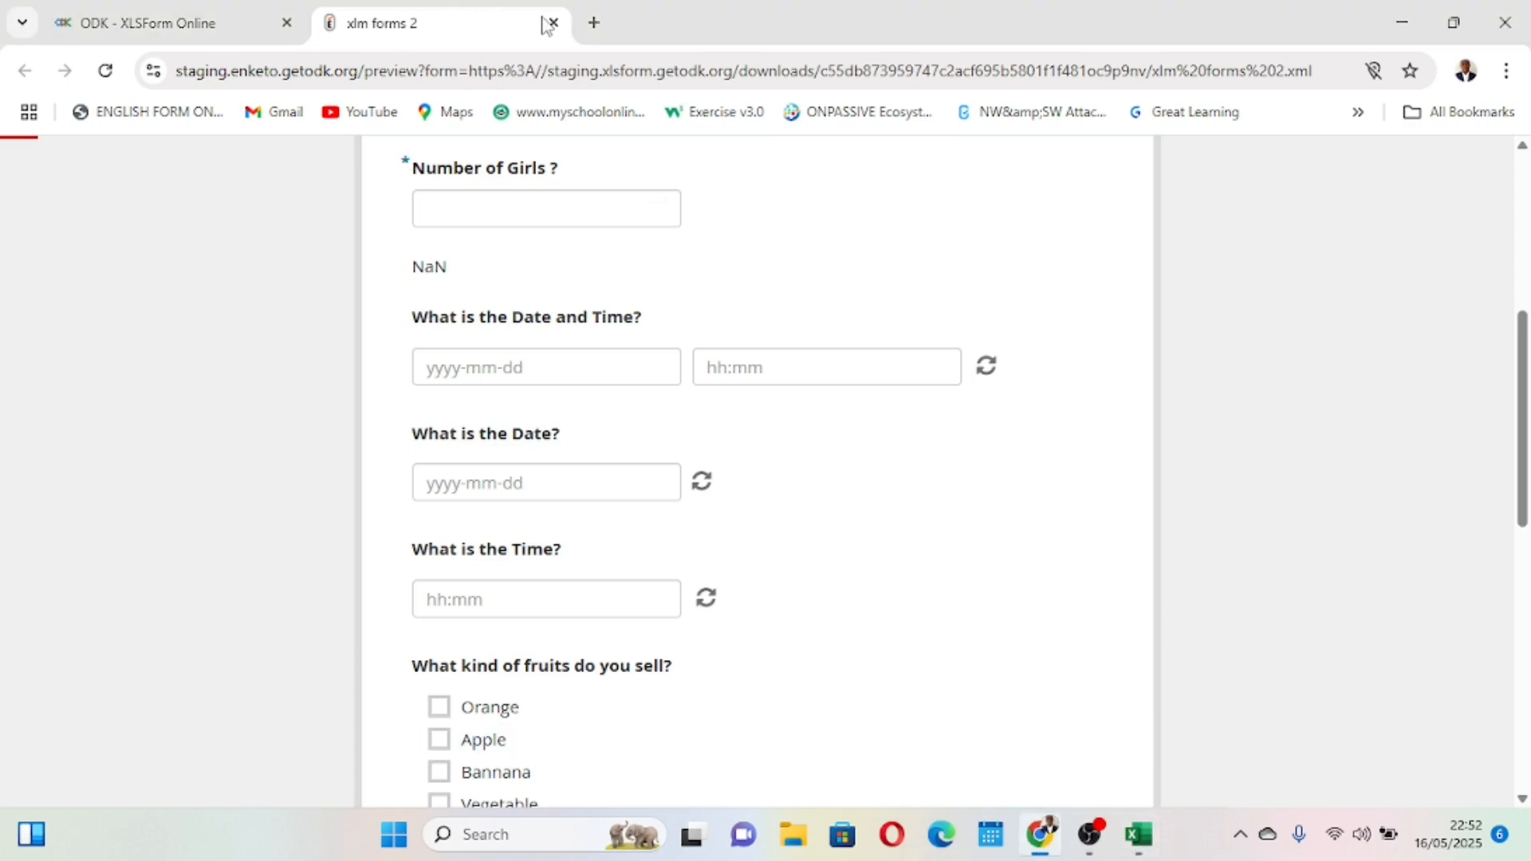
left_click(553, 22)
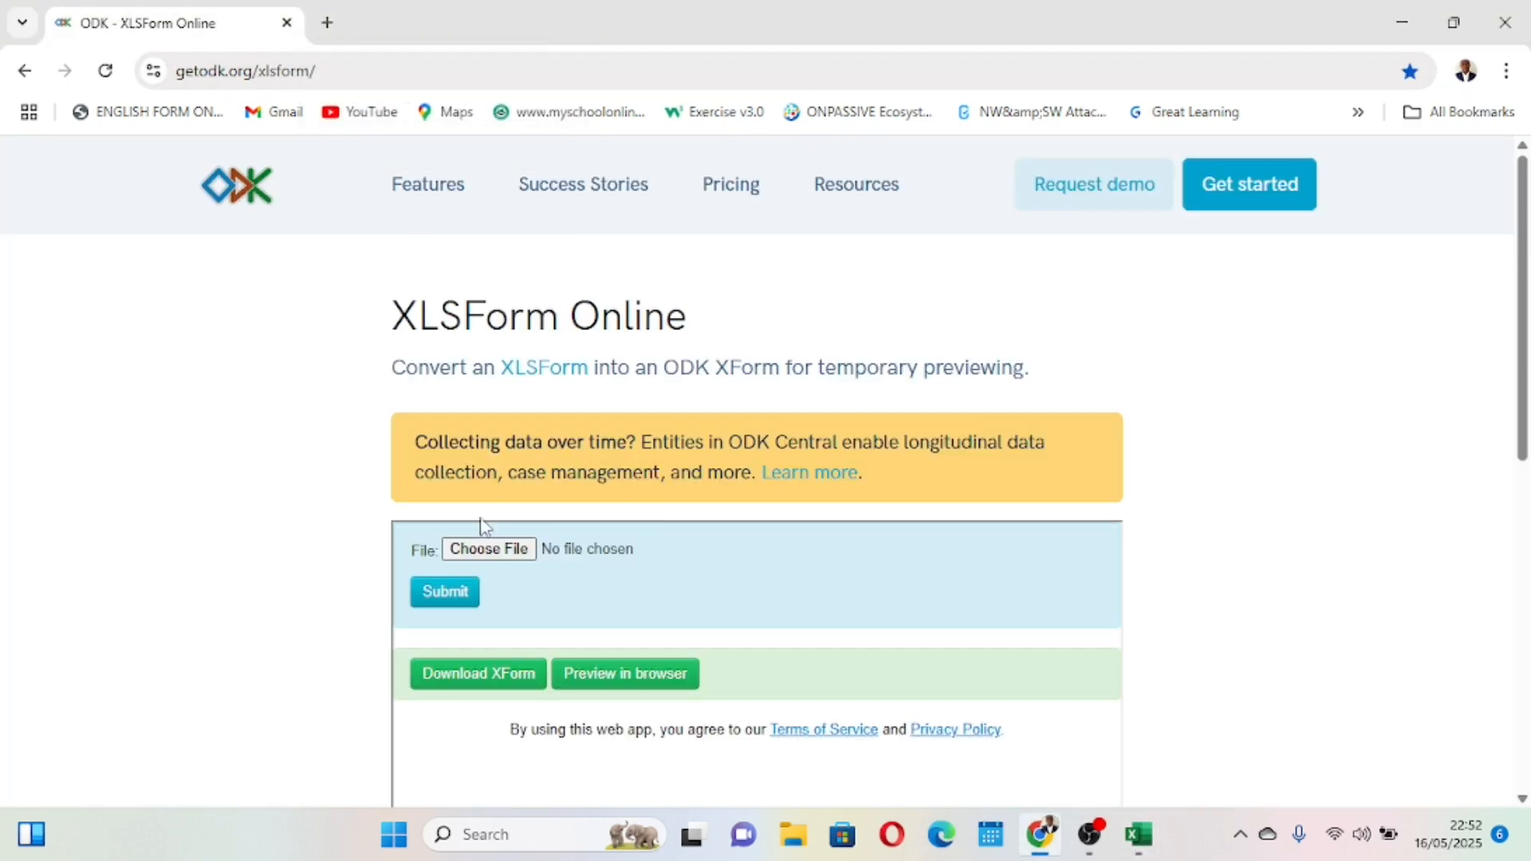
left_click(483, 549)
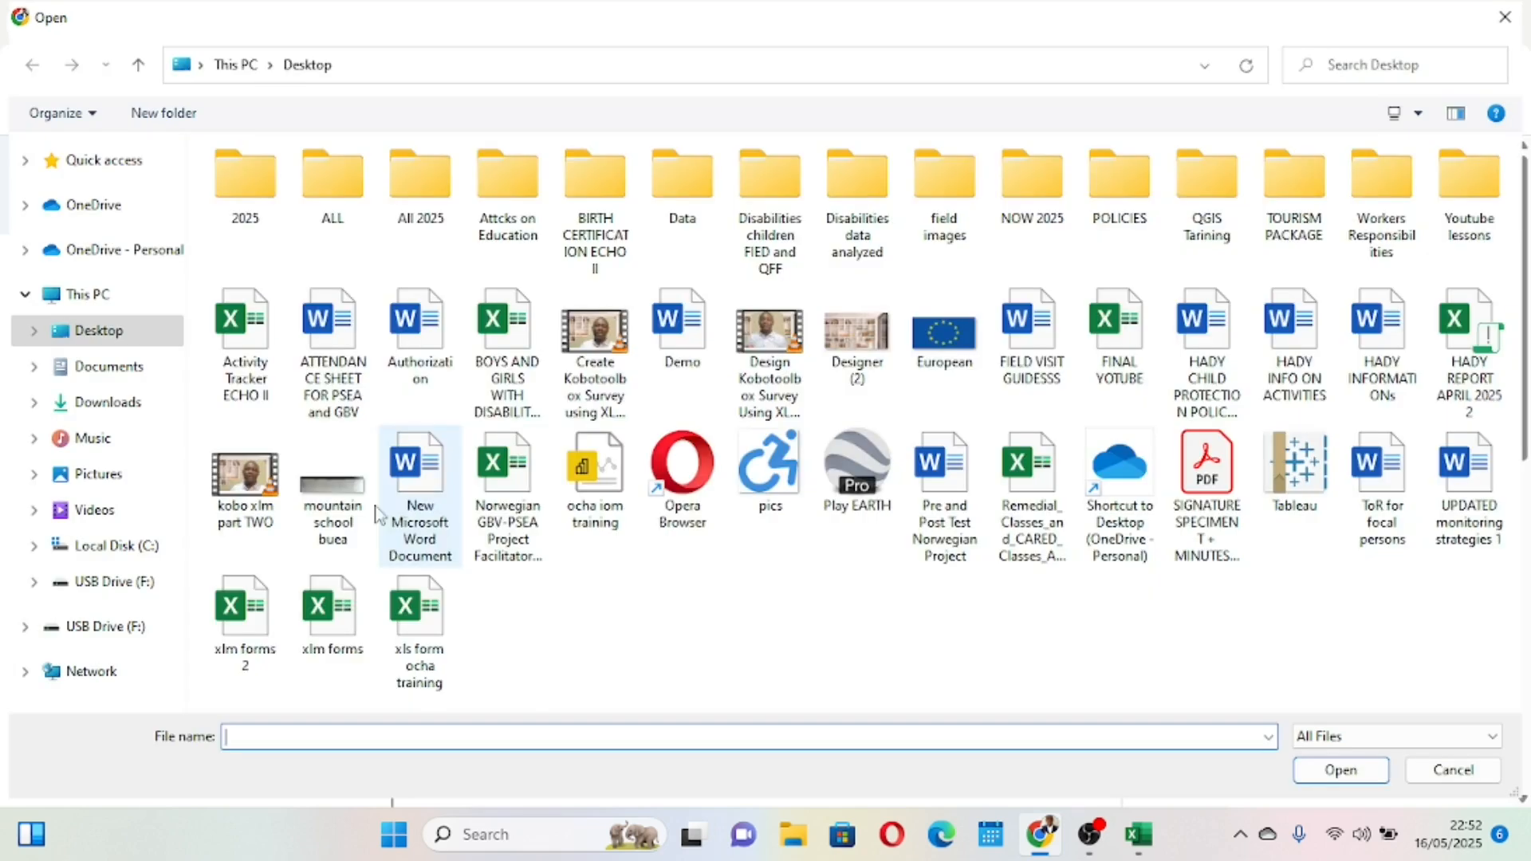
left_click(245, 626)
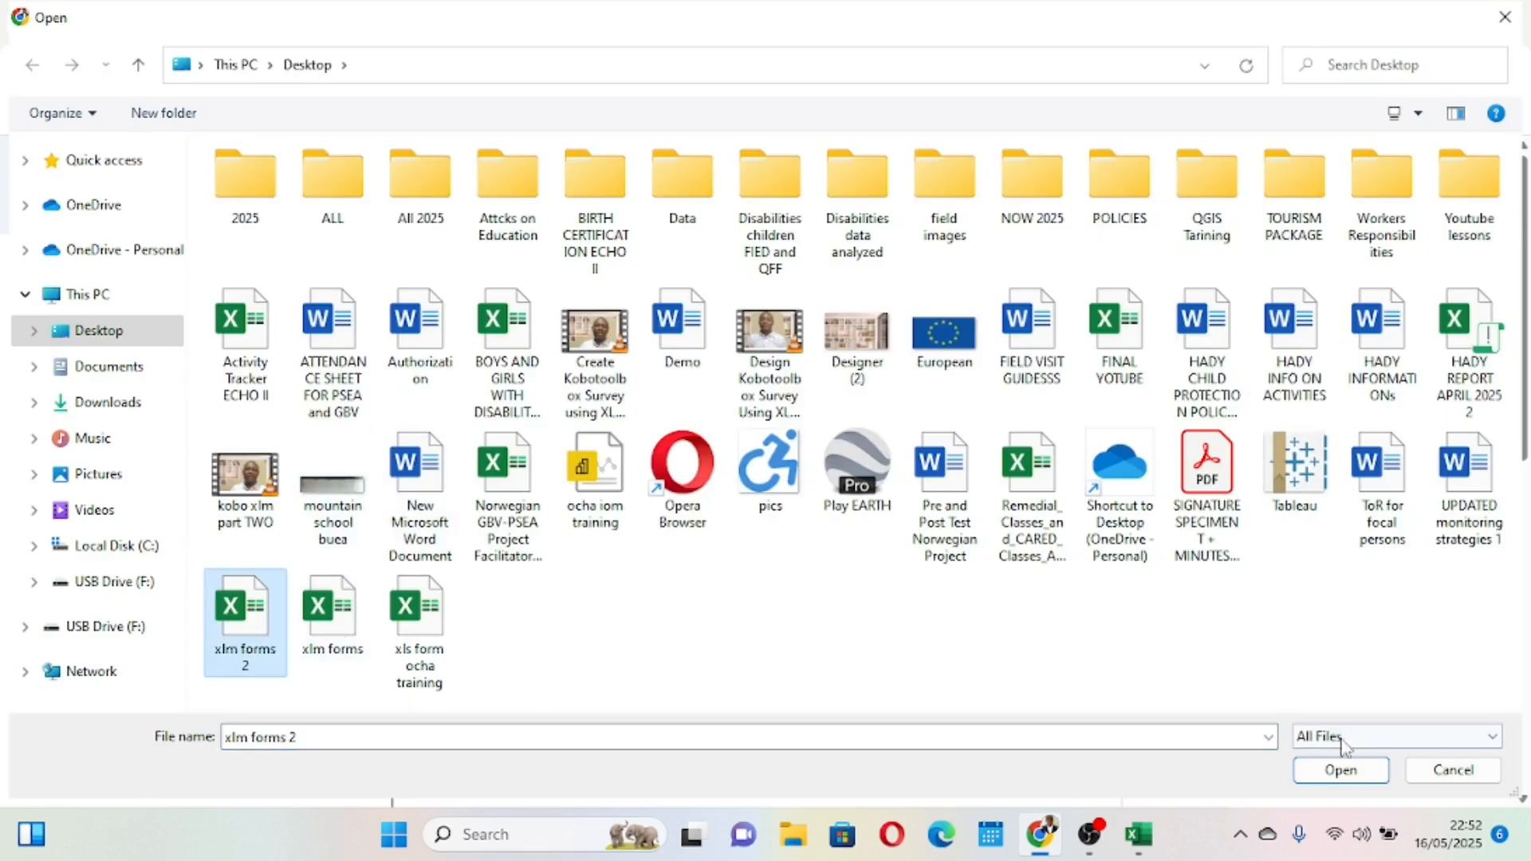
left_click(1341, 770)
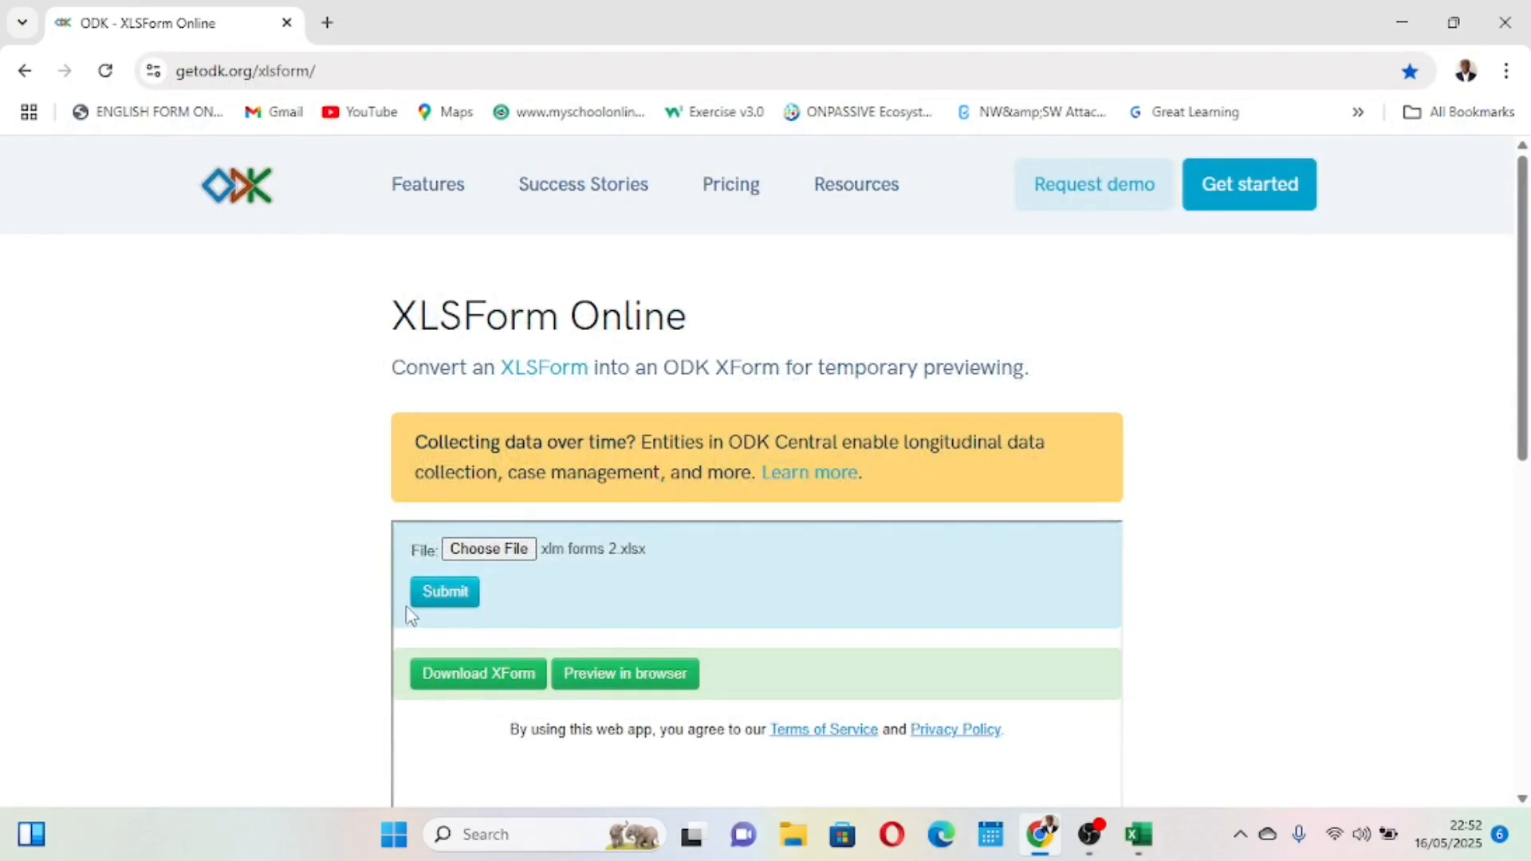
left_click(438, 602)
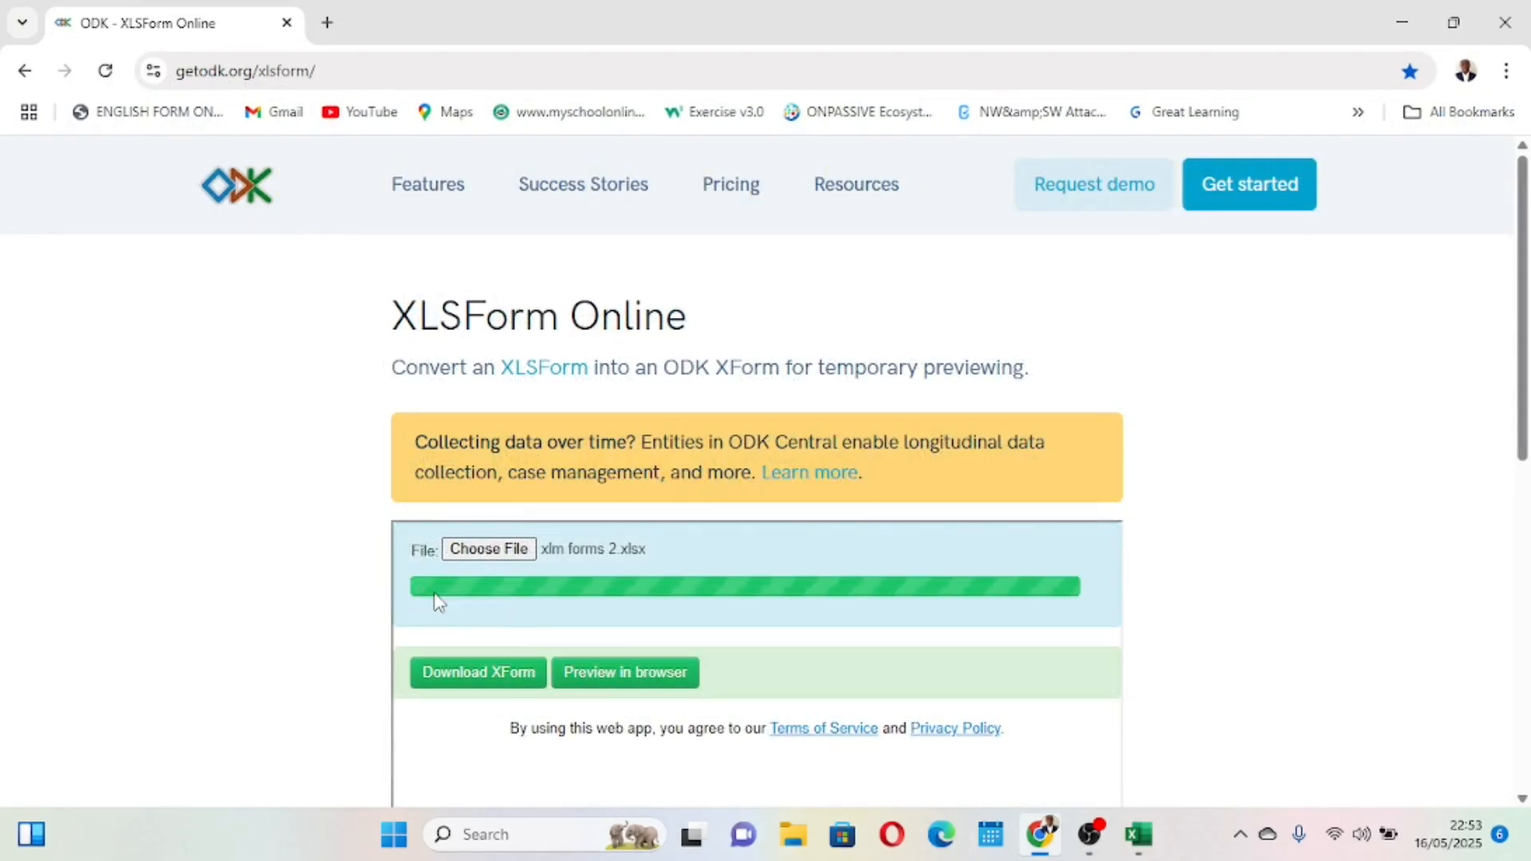
scroll(558, 662, "down", 1)
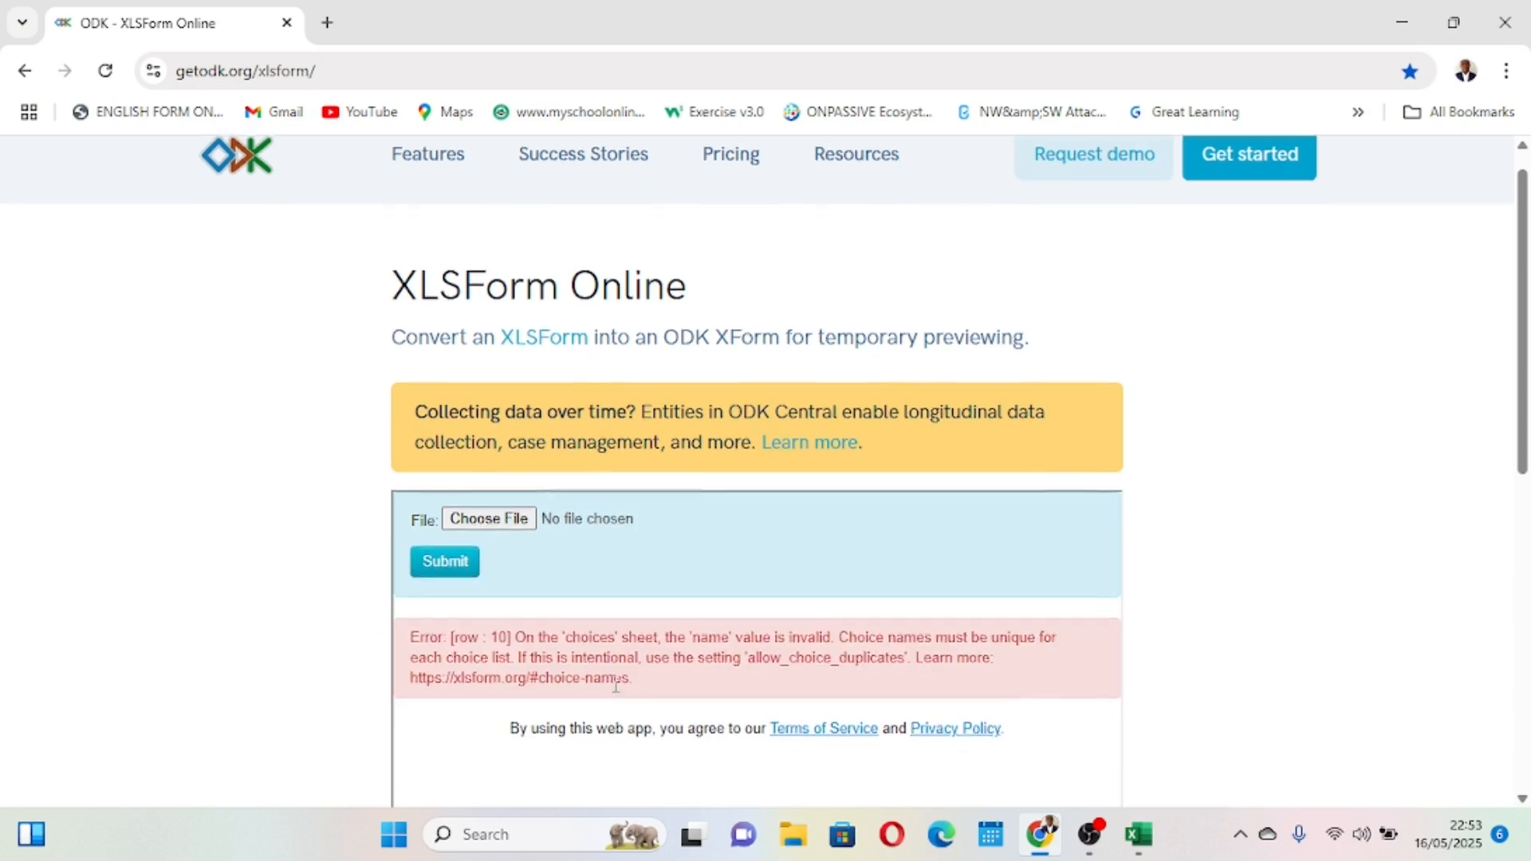
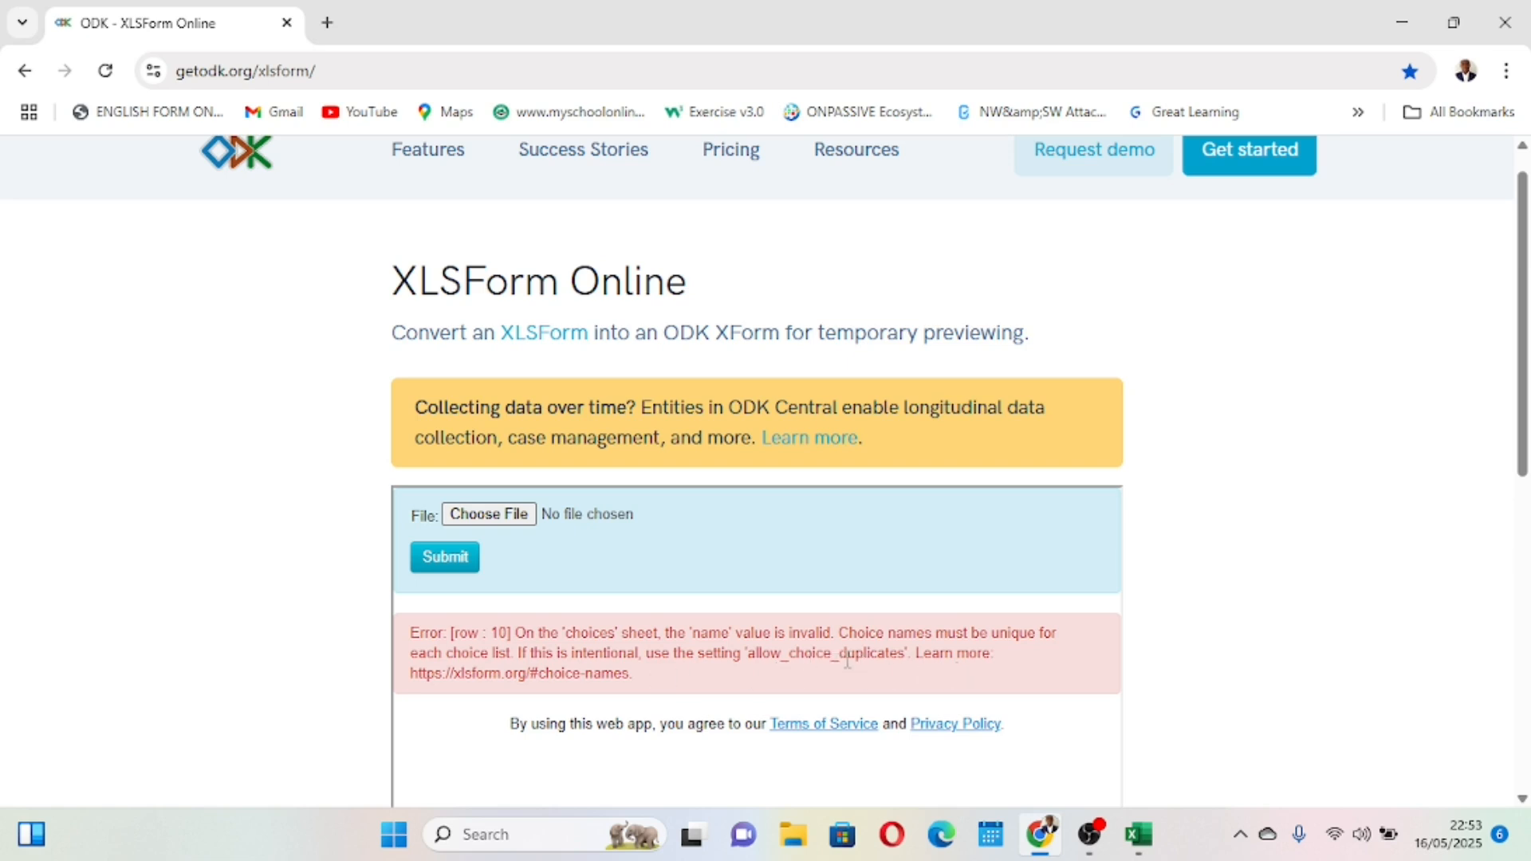
Copy allow_choice_duplicates from the error message into A1 of the workbook's settings sheet in Excel and fit column A to it.
left_click_drag(909, 657, 760, 650)
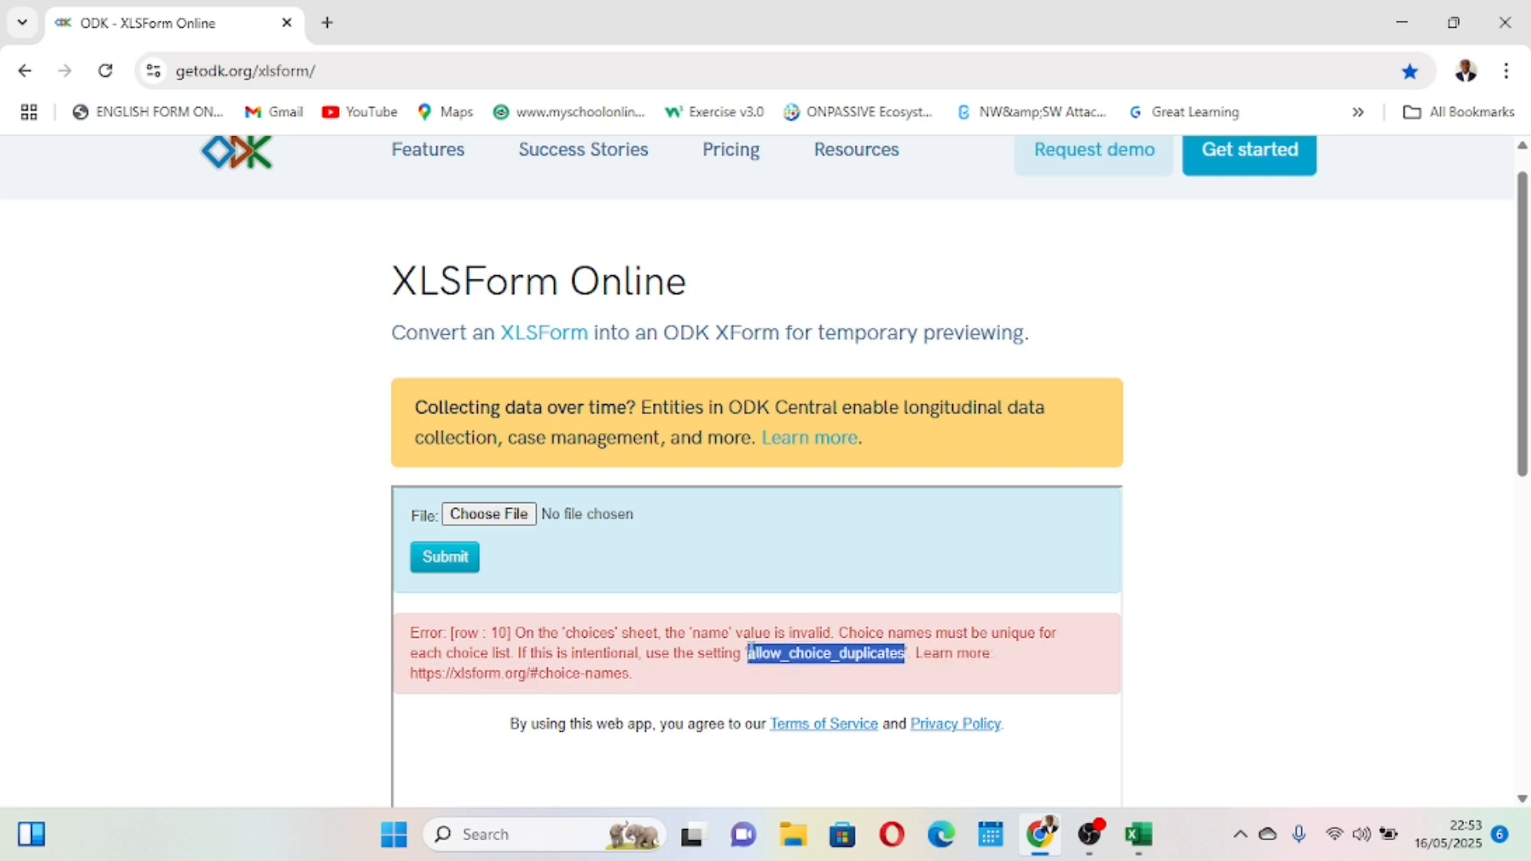
mouse_move(1139, 835)
left_click(1139, 784)
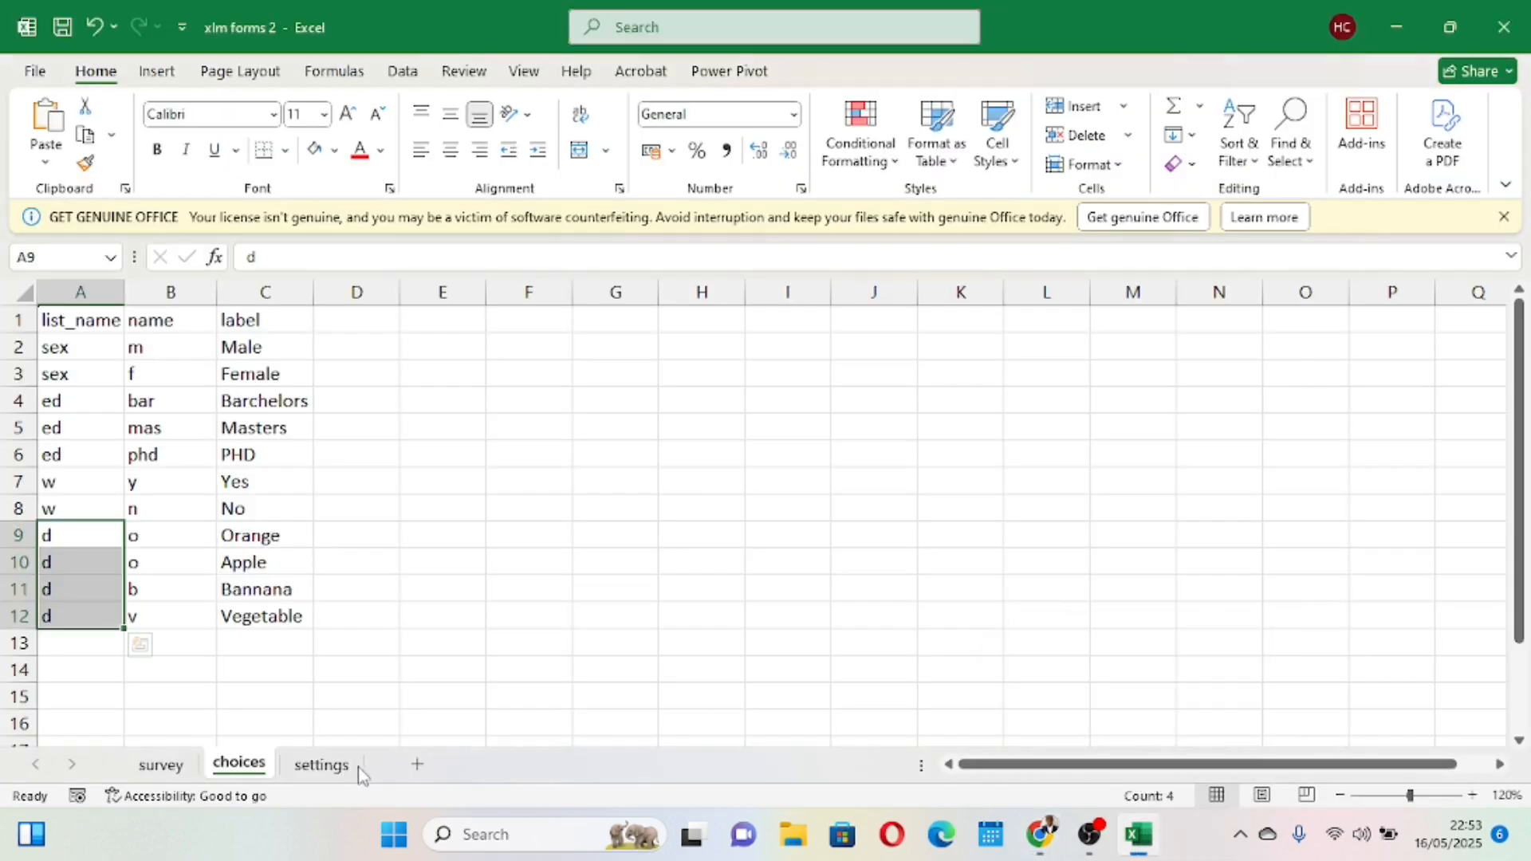
left_click(321, 773)
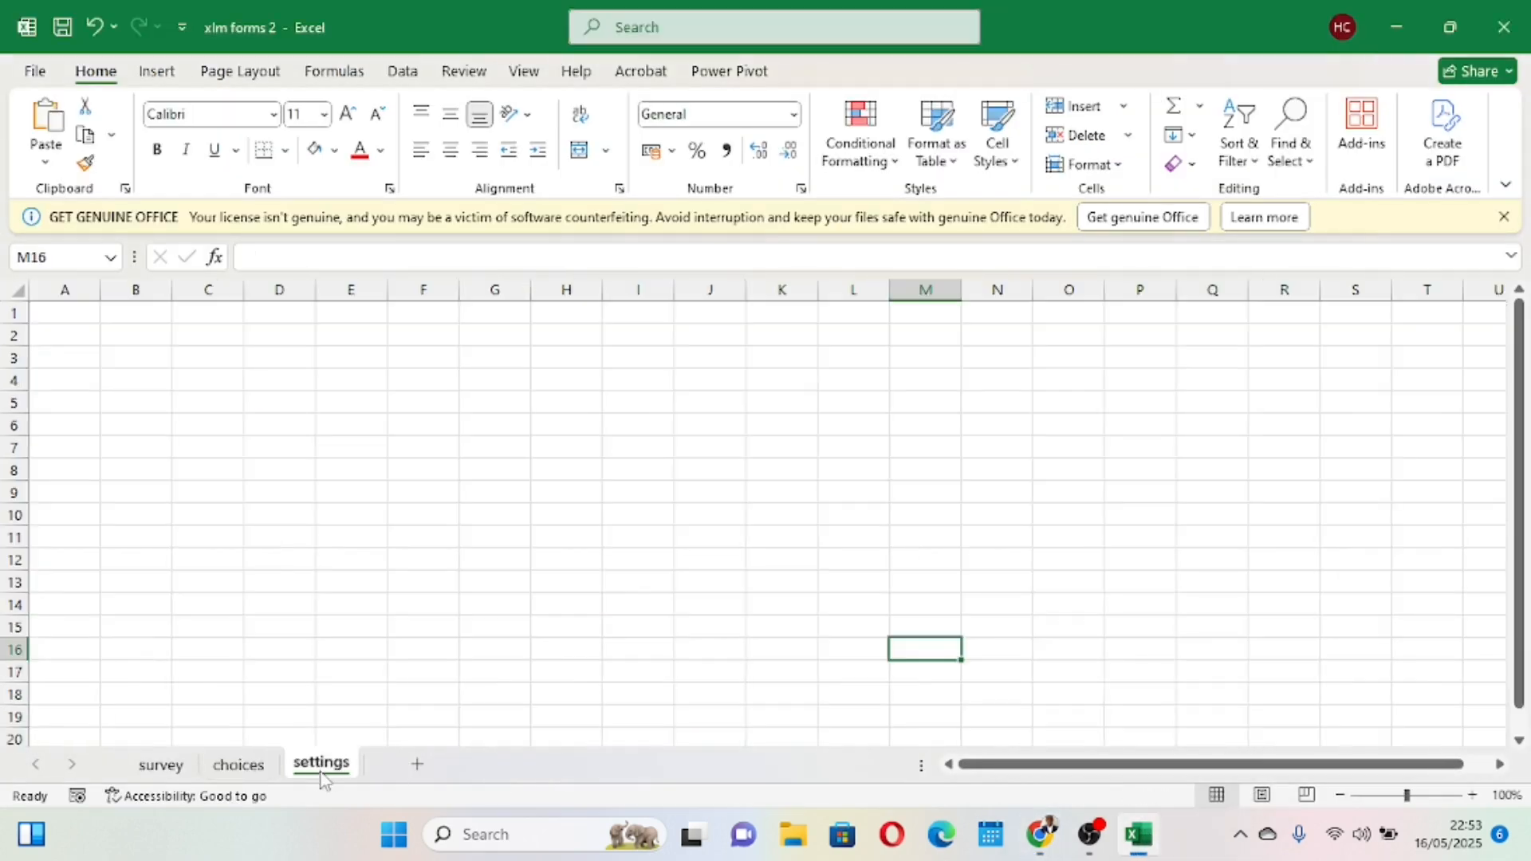
left_click(65, 317)
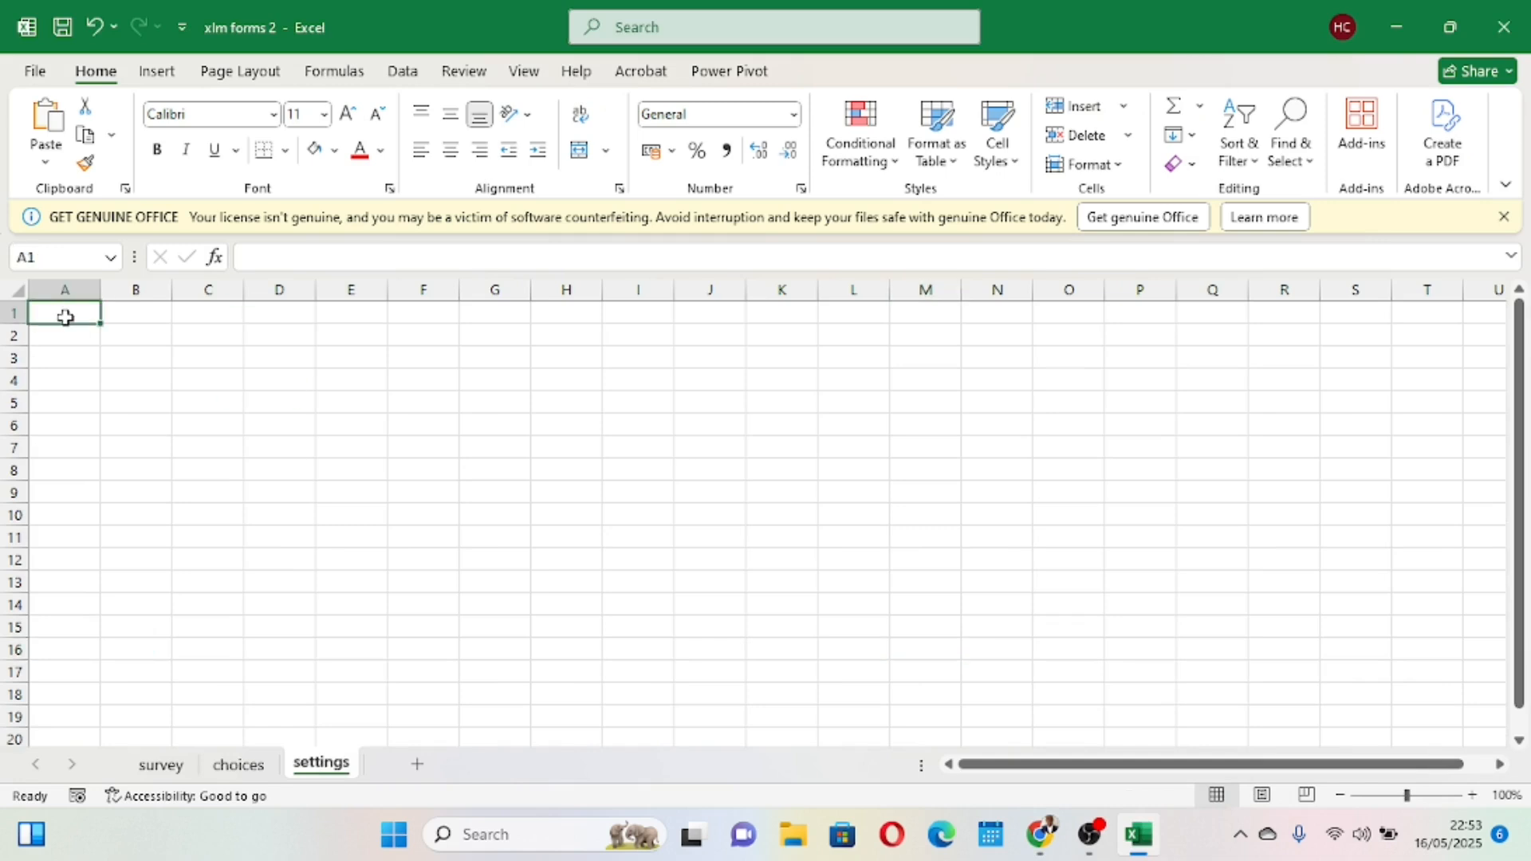
type("allow_choice_duplicates")
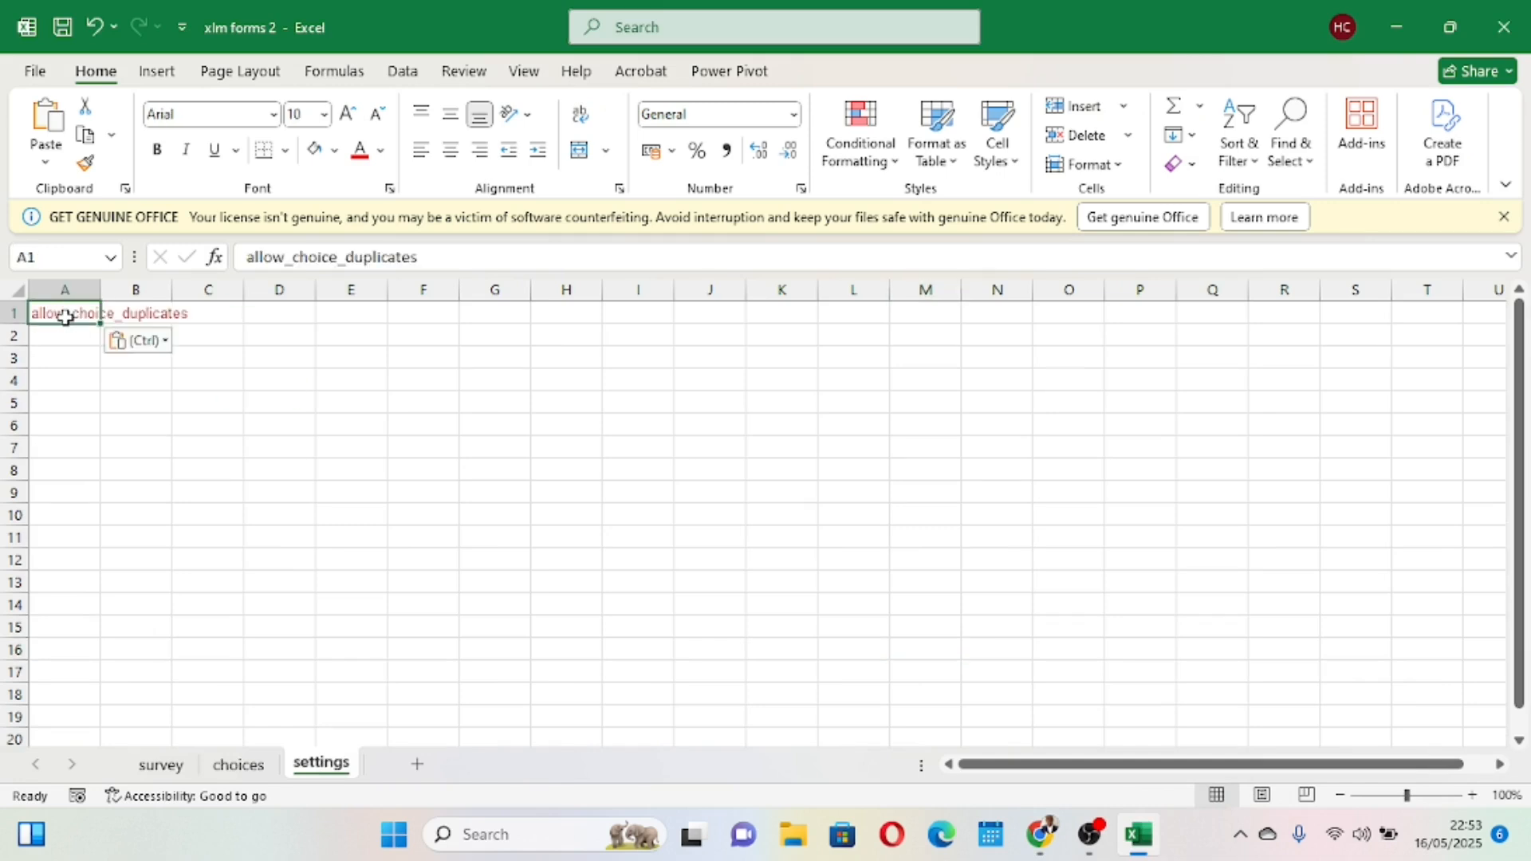
left_click(233, 401)
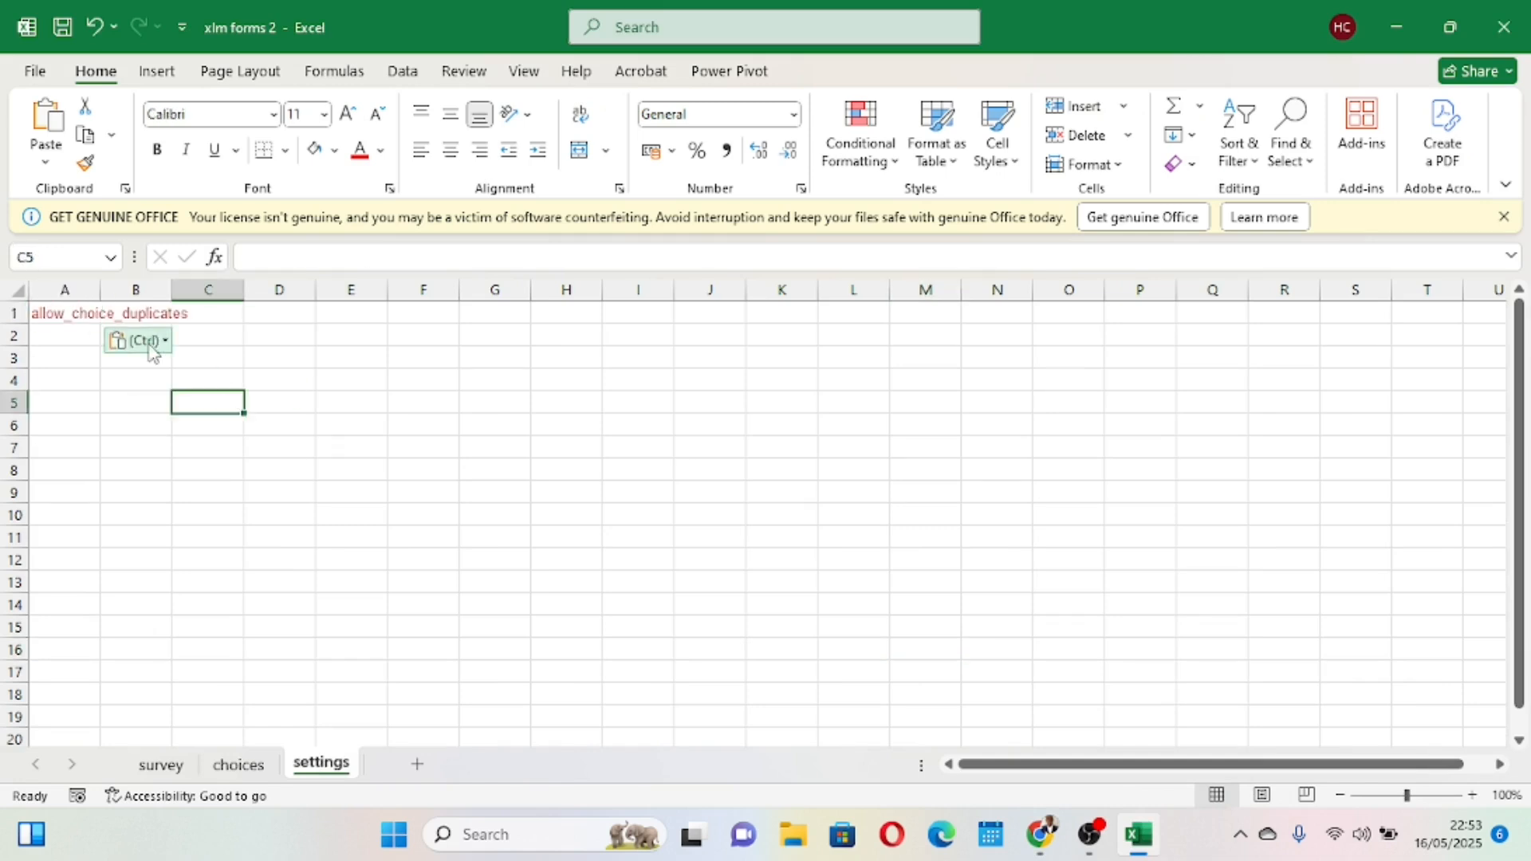
double_click(99, 283)
Set allow_choice_duplicates to yes in A2 of the settings sheet and save the workbook.
left_click(148, 335)
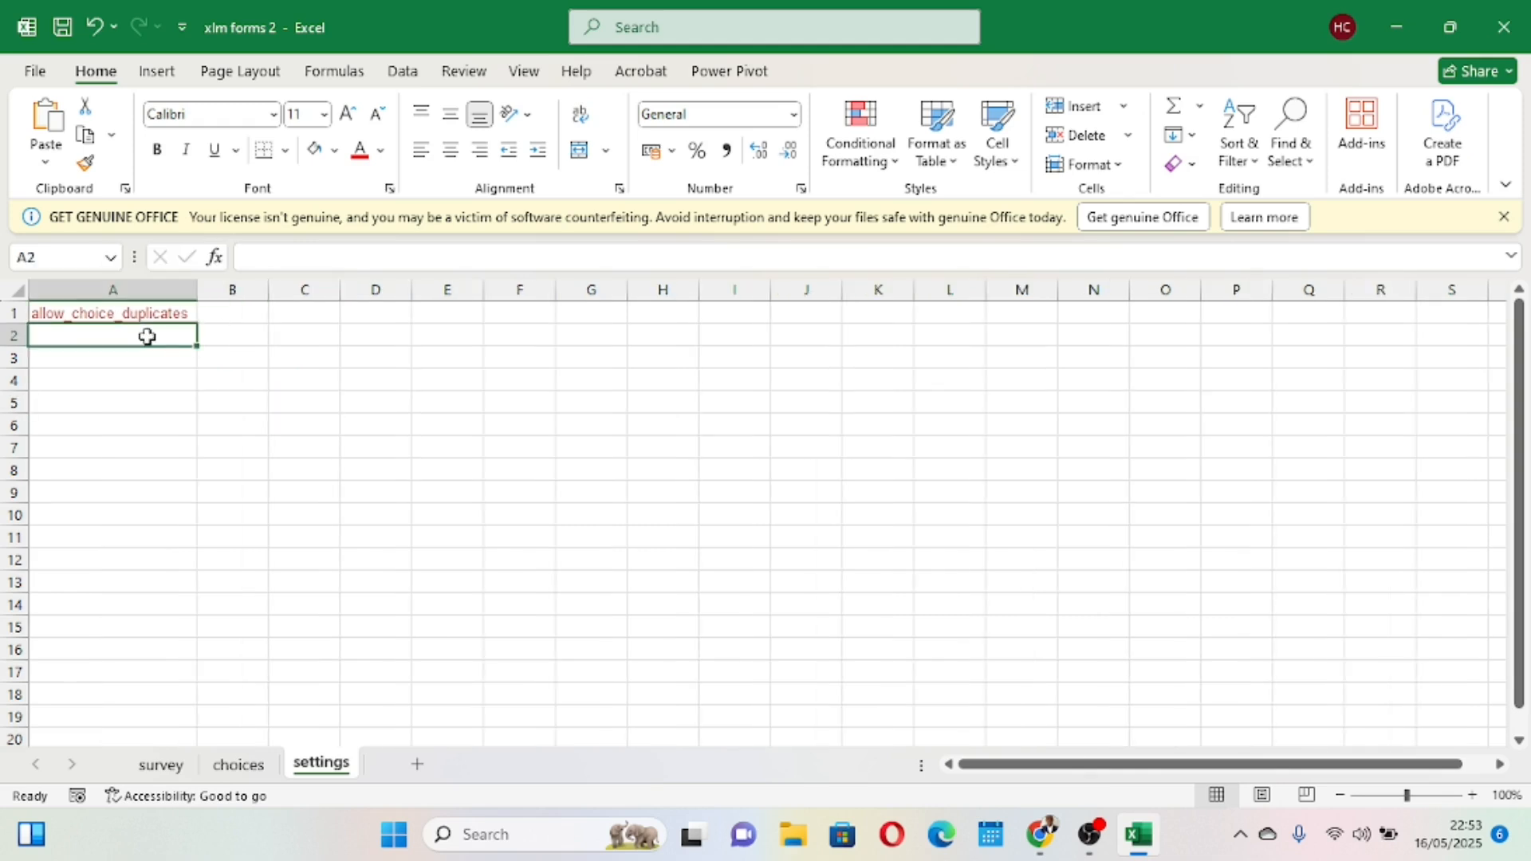
type("yes")
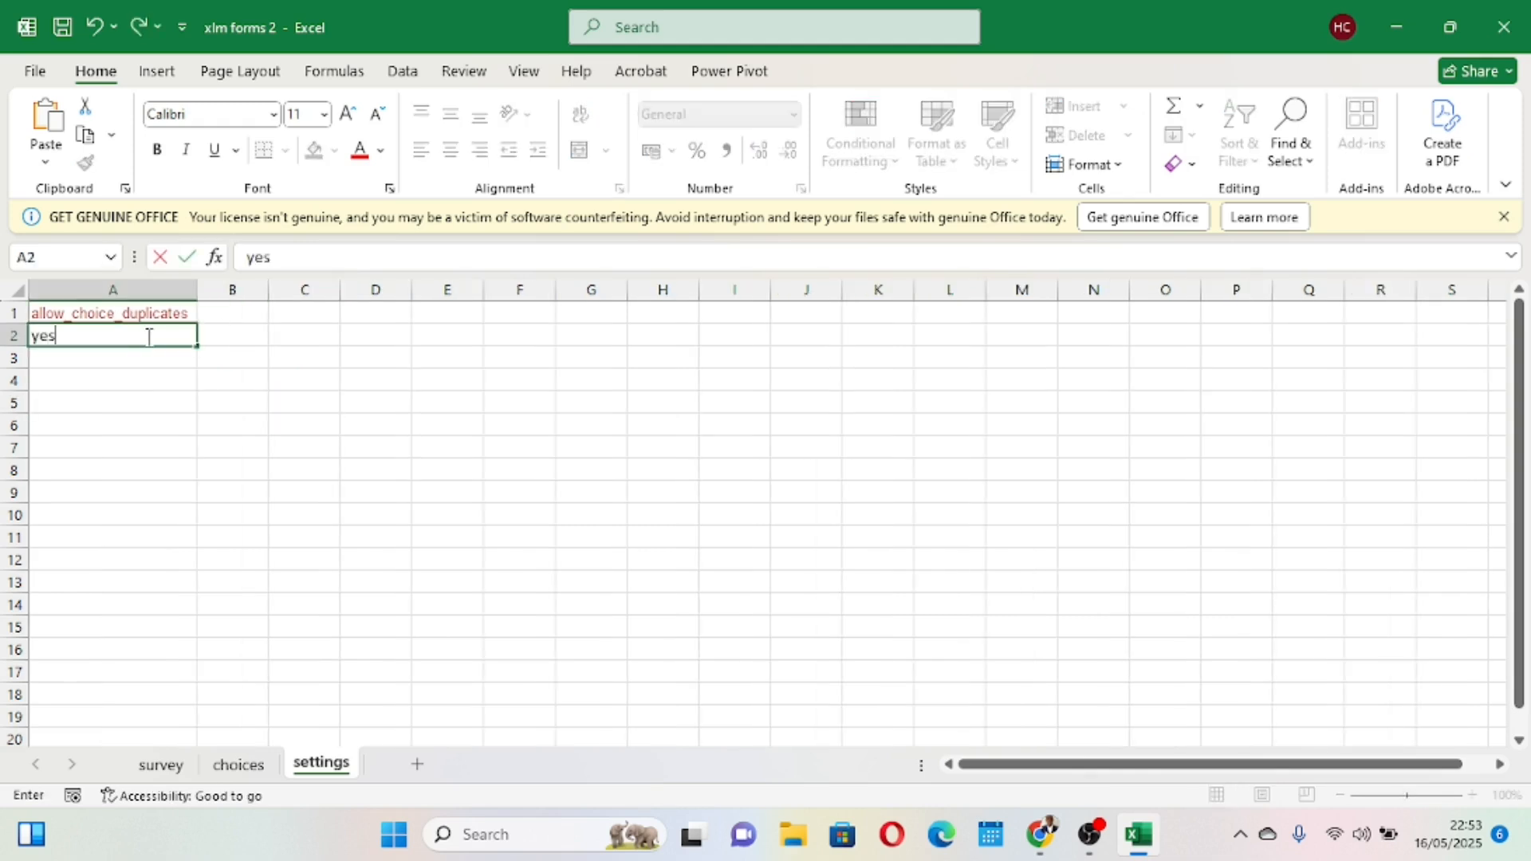
left_click(377, 536)
left_click(63, 27)
left_click(220, 468)
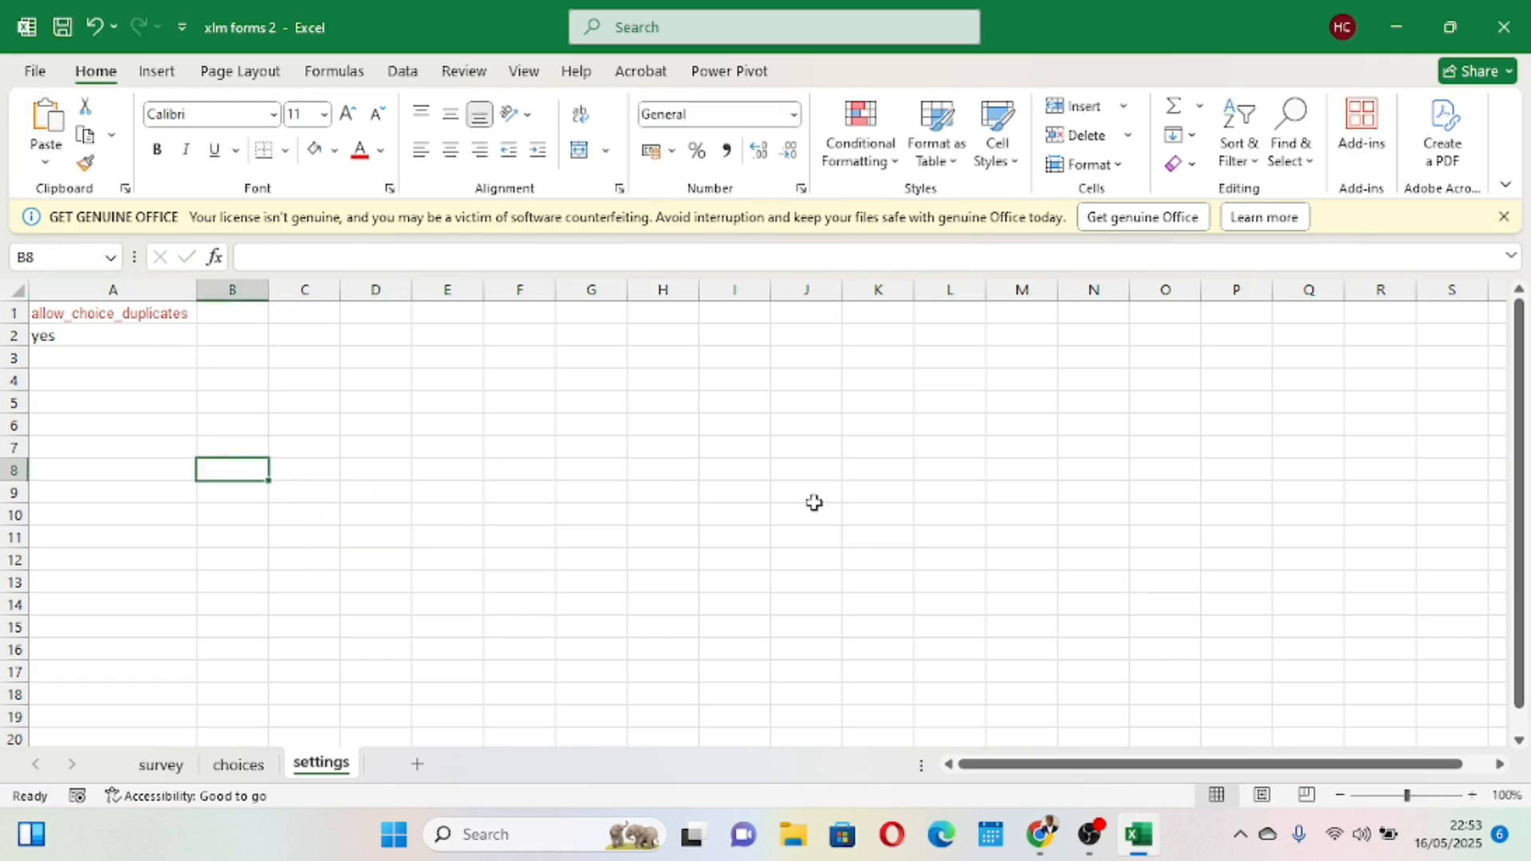
Return to XLSForm Online in Chrome, submit xlm forms 2 again, and open the converted form's browser preview.
left_click(1040, 830)
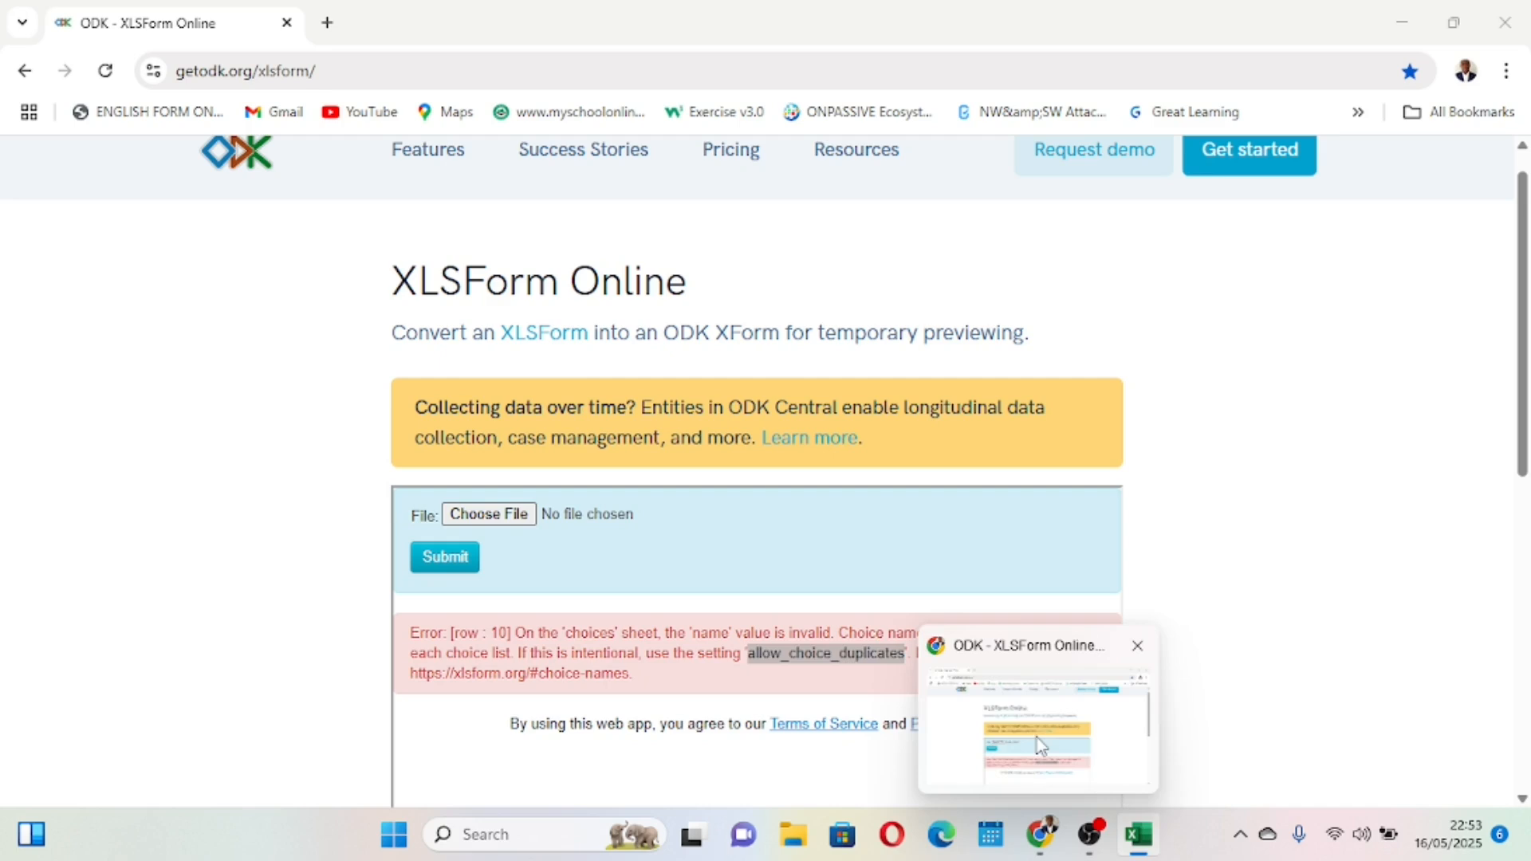
left_click(470, 529)
left_click(245, 618)
left_click(1341, 770)
left_click(439, 558)
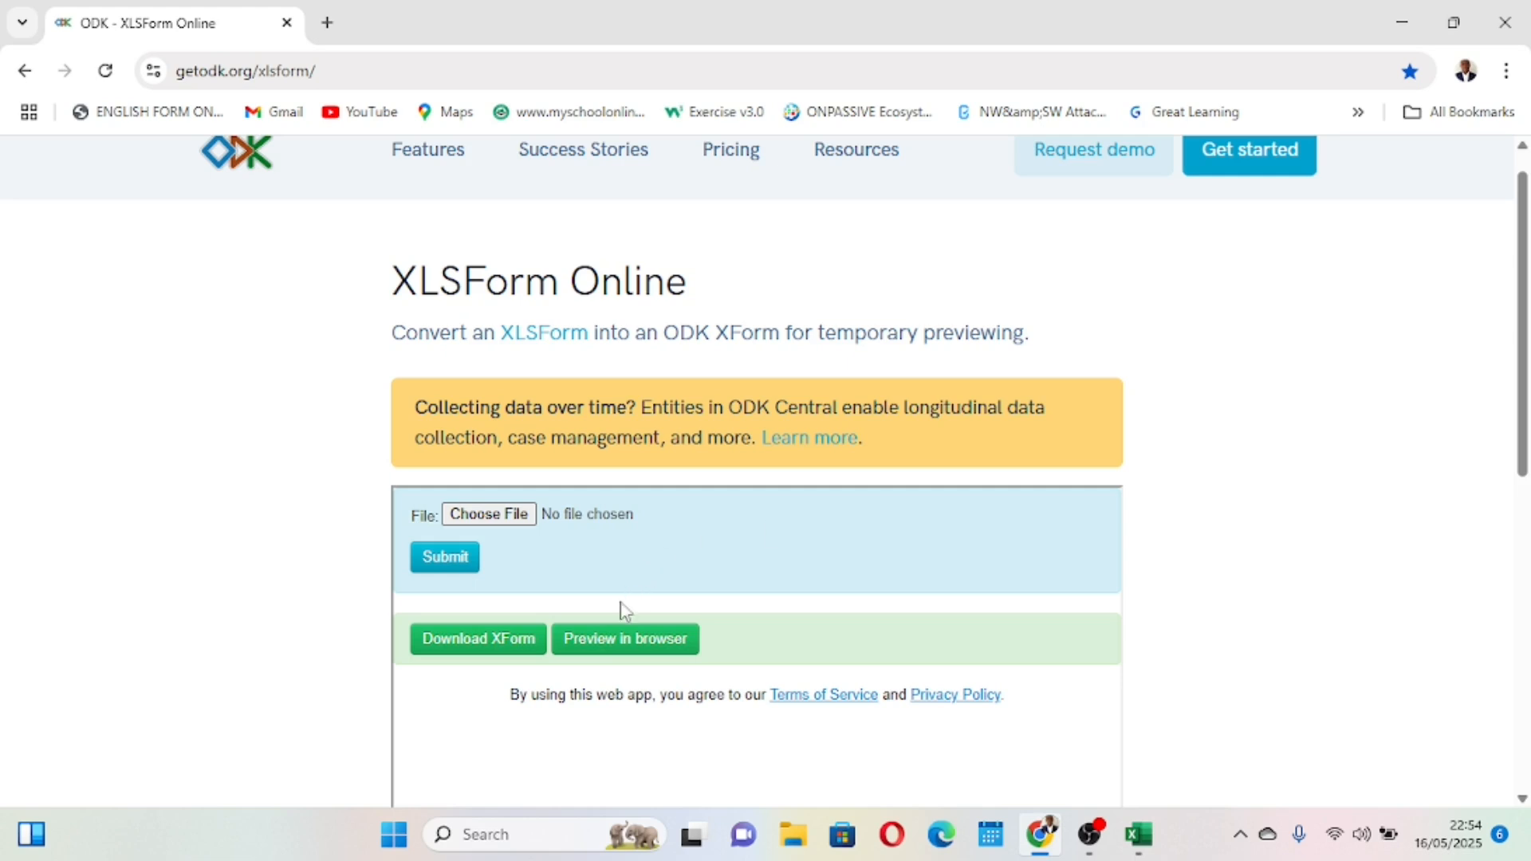
left_click(620, 648)
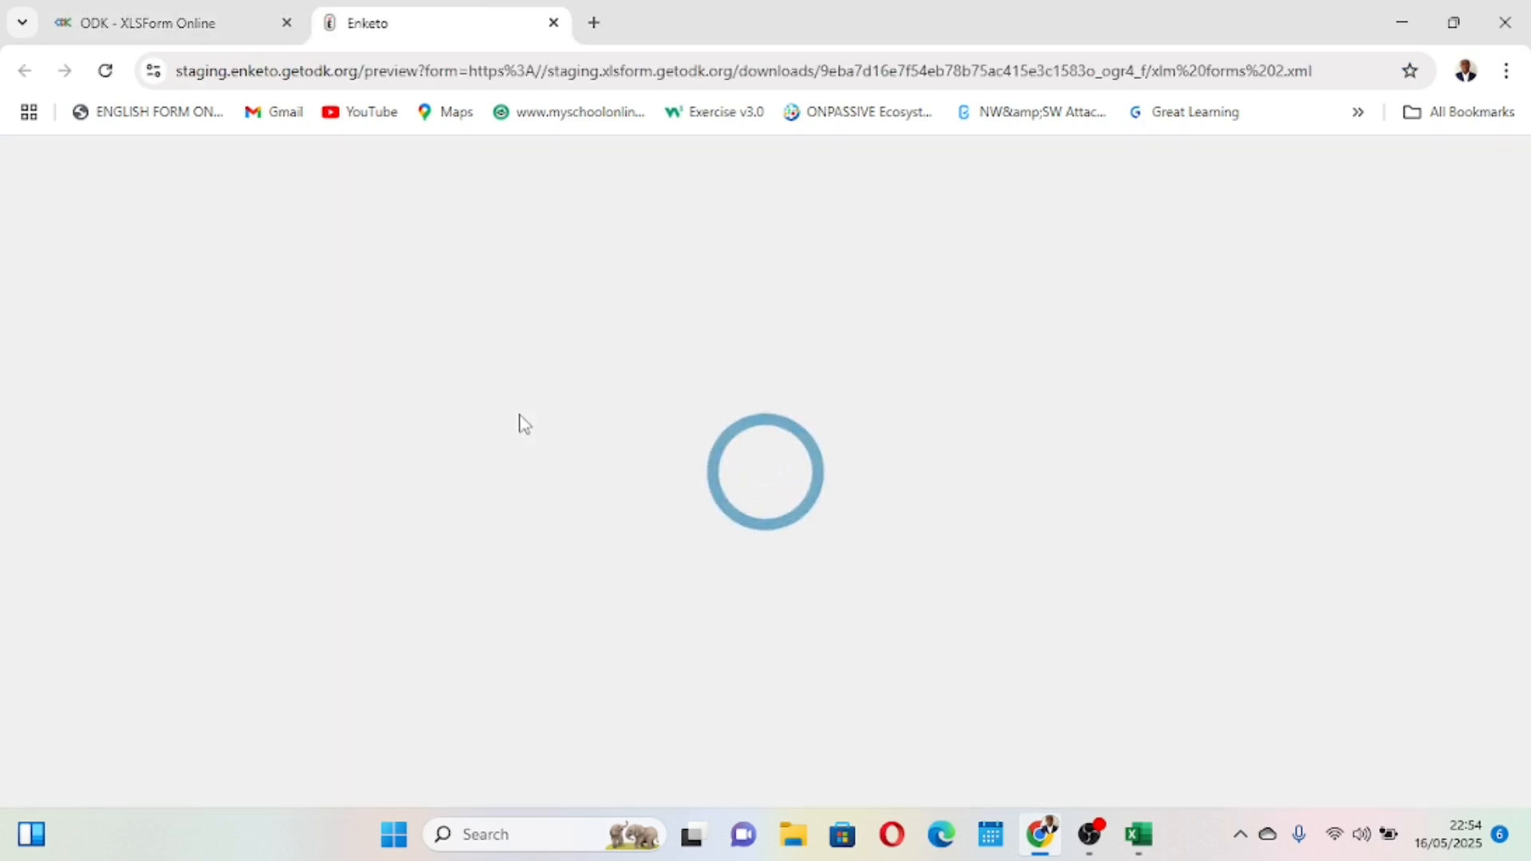
Dismiss the location request and look through the previewed questions, including the fruit choices and the location map.
scroll(520, 422, "down", 3)
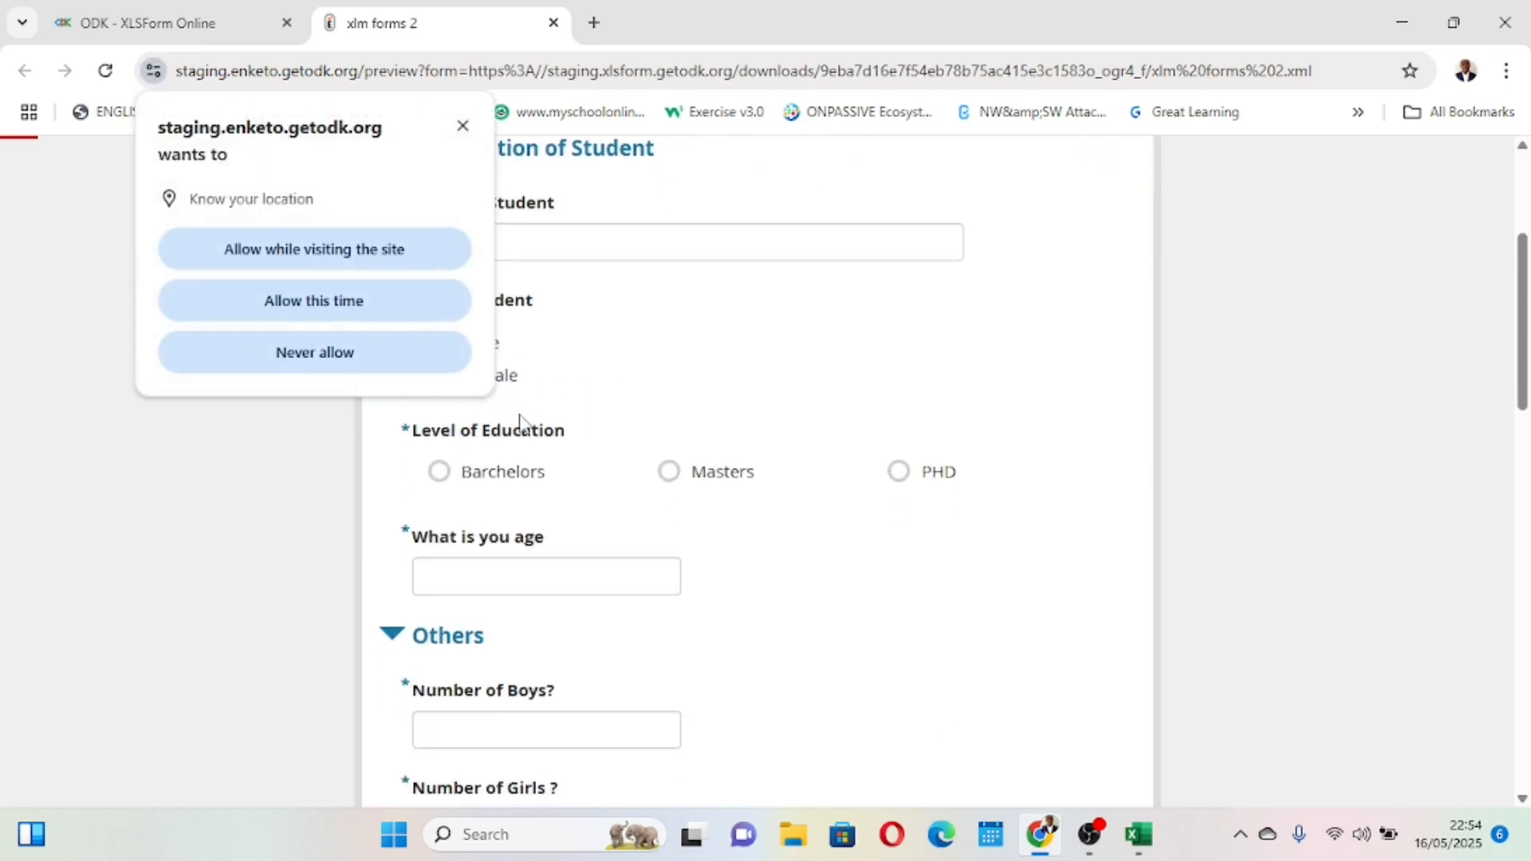
left_click(463, 126)
scroll(618, 568, "down", 6)
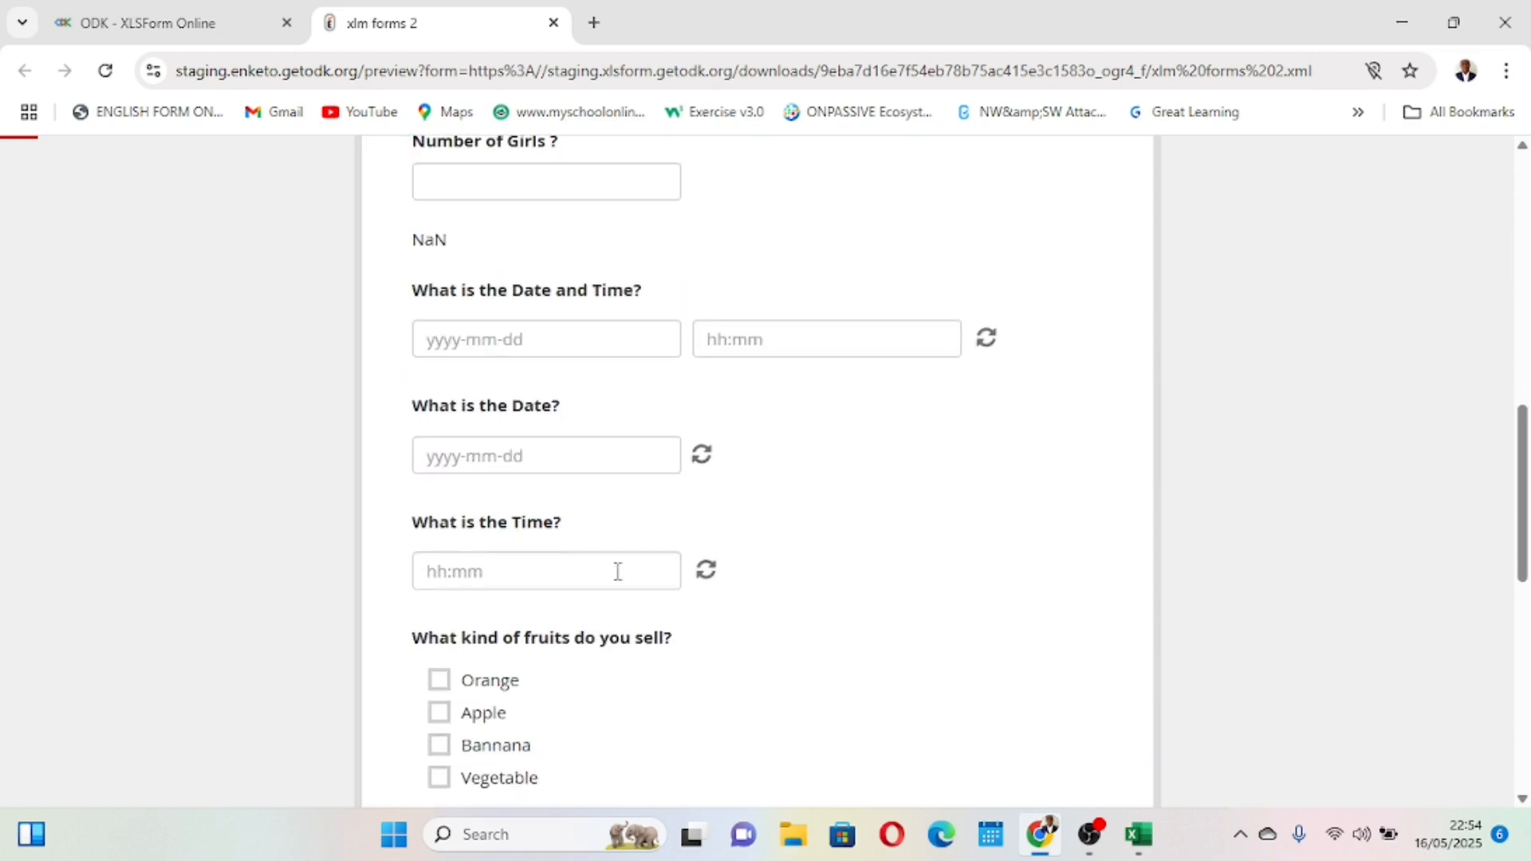
scroll(855, 514, "down", 6)
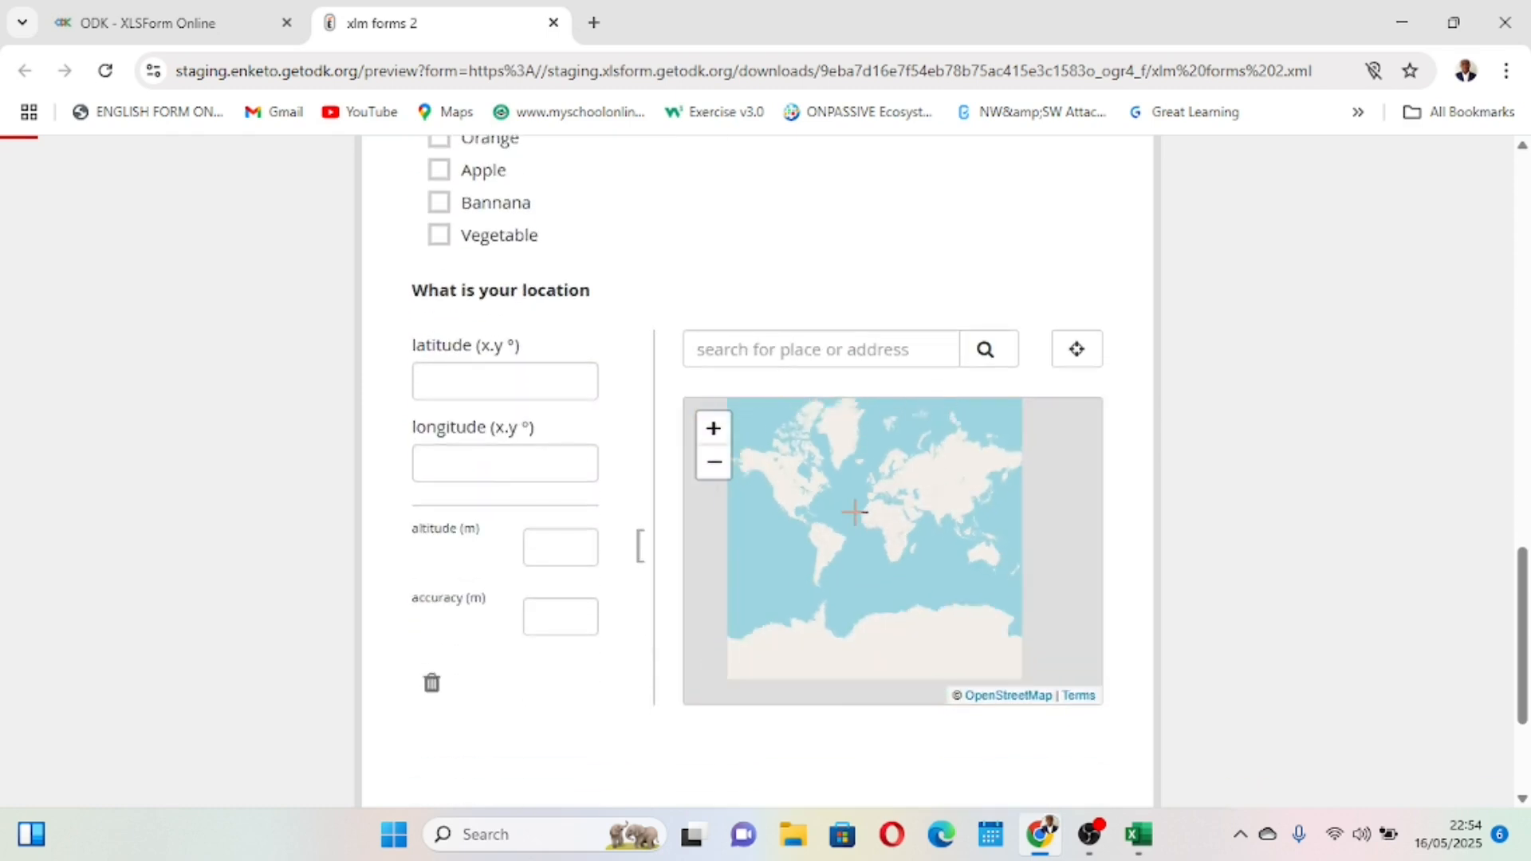
scroll(687, 259, "up", 10)
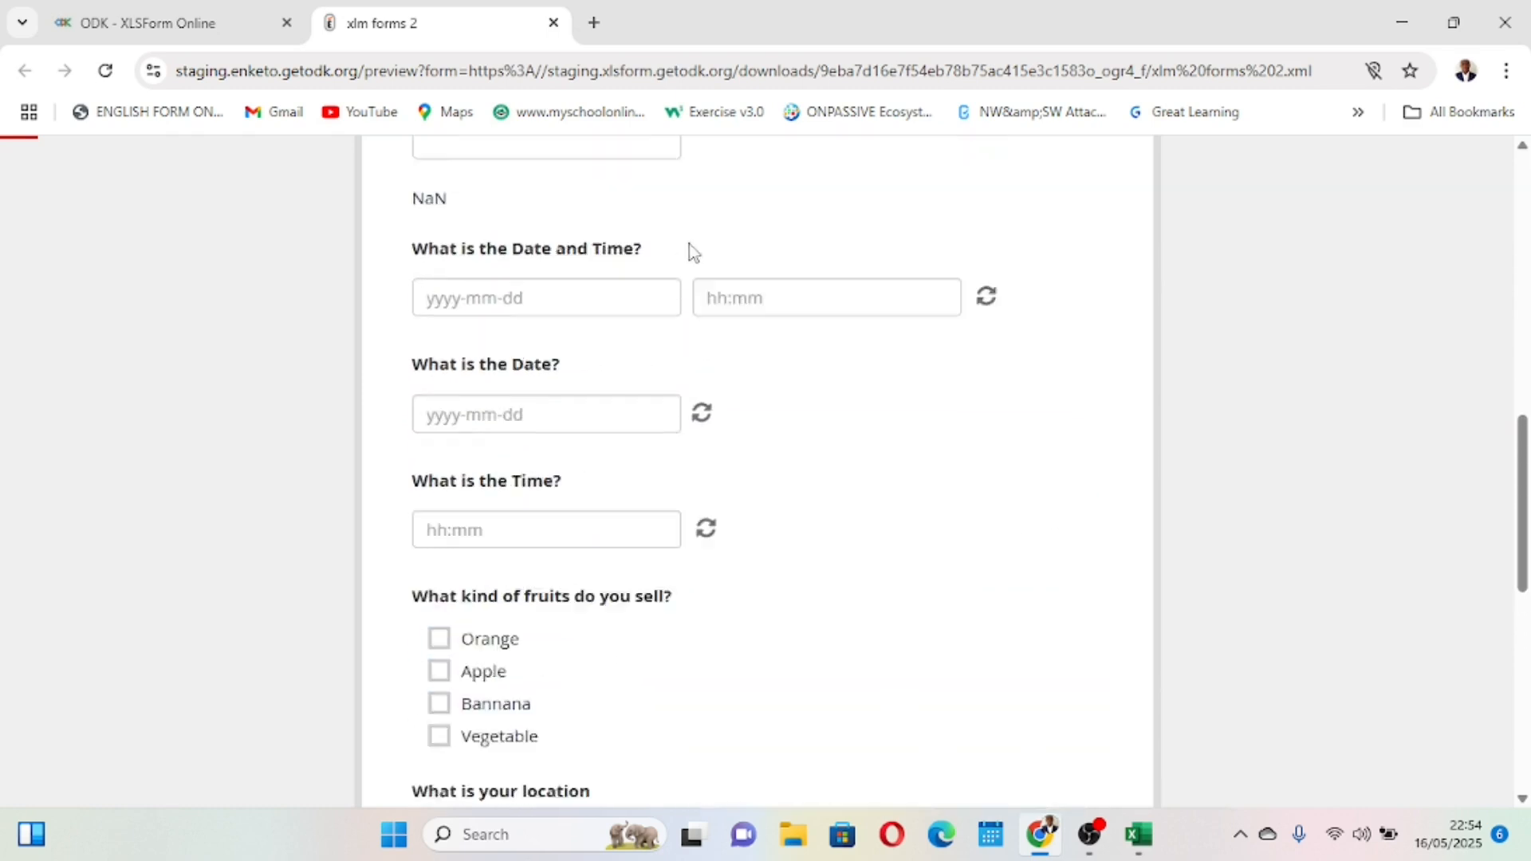
scroll(459, 306, "up", 1)
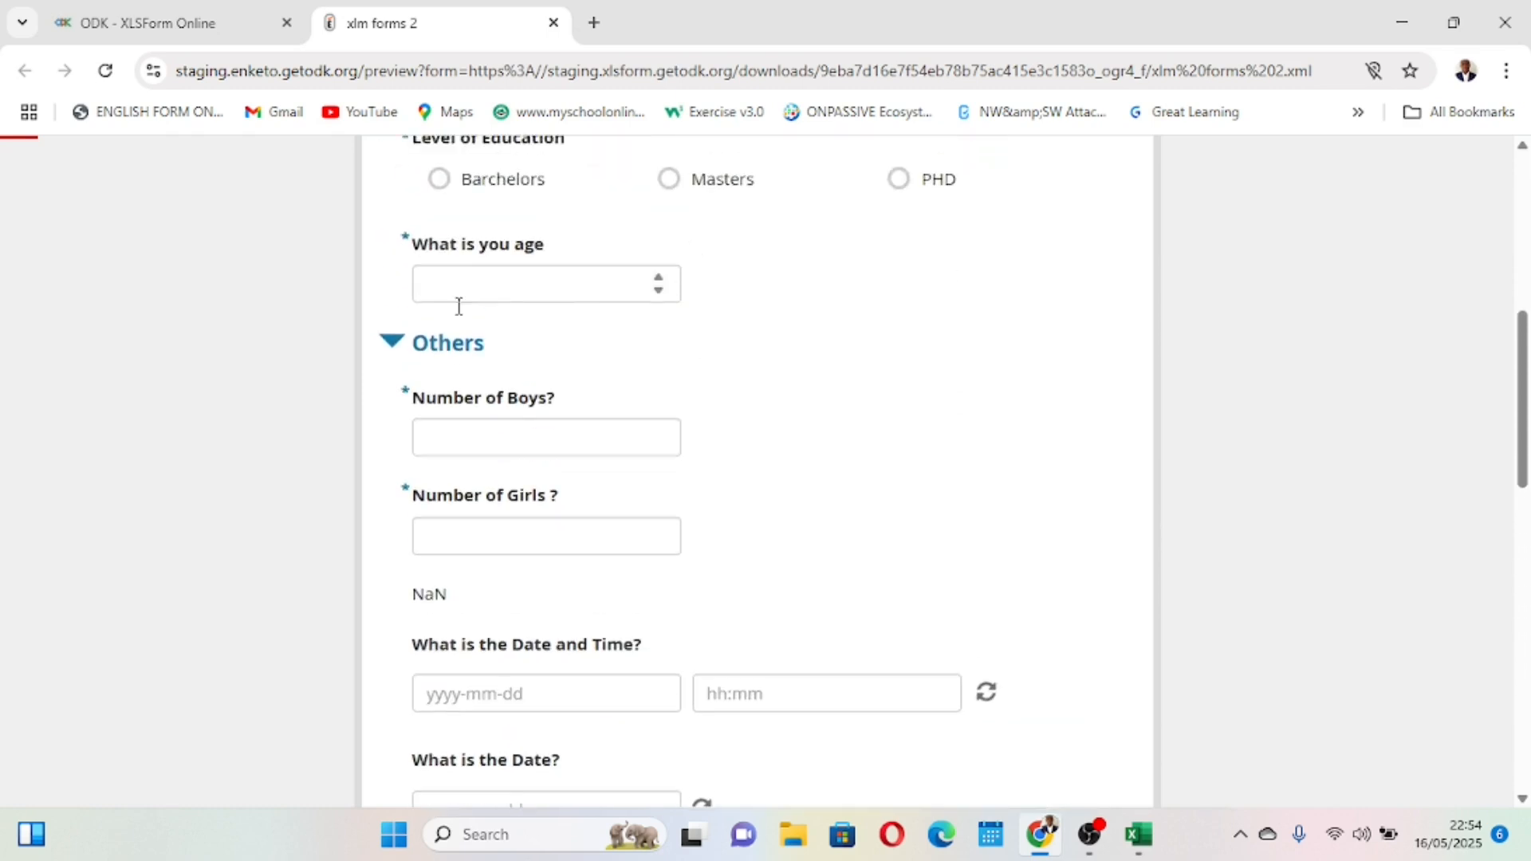
Collapse the Others and Information of Student groups in the form preview.
left_click(393, 342)
scroll(396, 341, "up", 3)
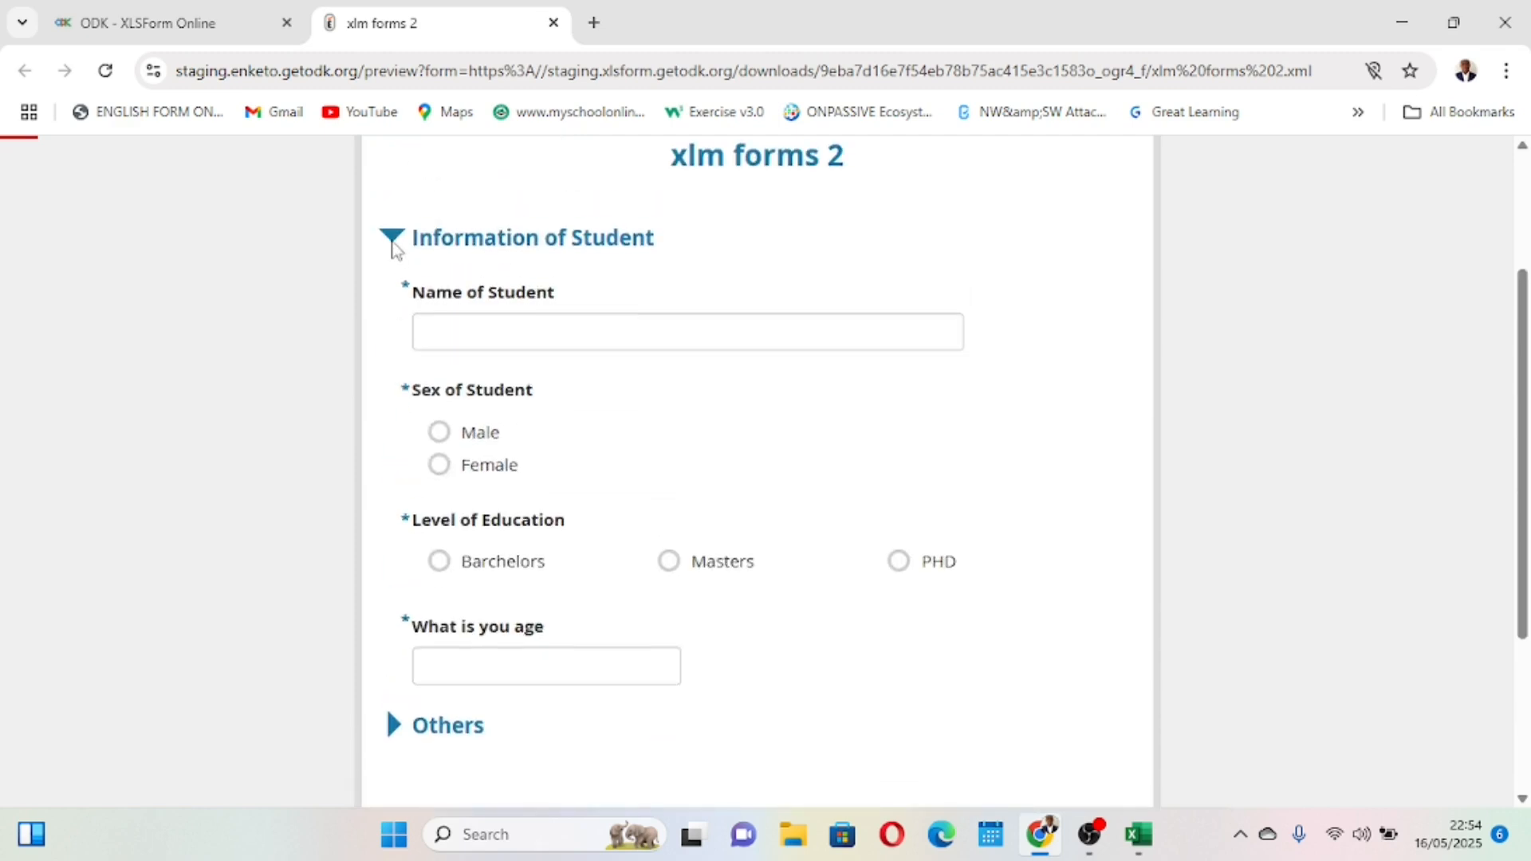
left_click(393, 242)
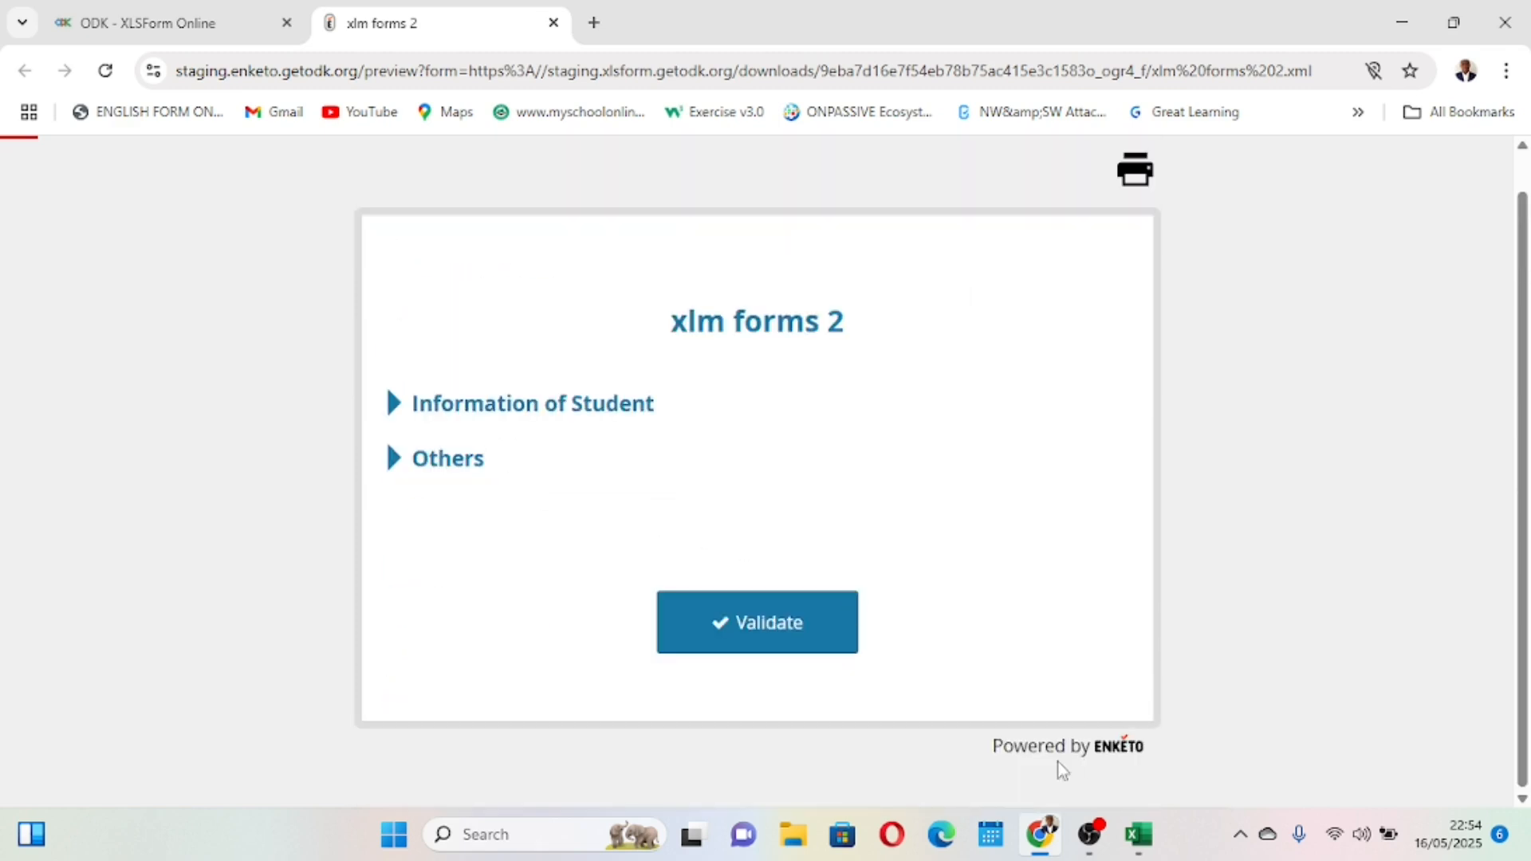
Switch to the xlm forms 2 workbook in Excel, set allow_choice_duplicates to no in A2 of the settings sheet, and save.
mouse_move(1142, 838)
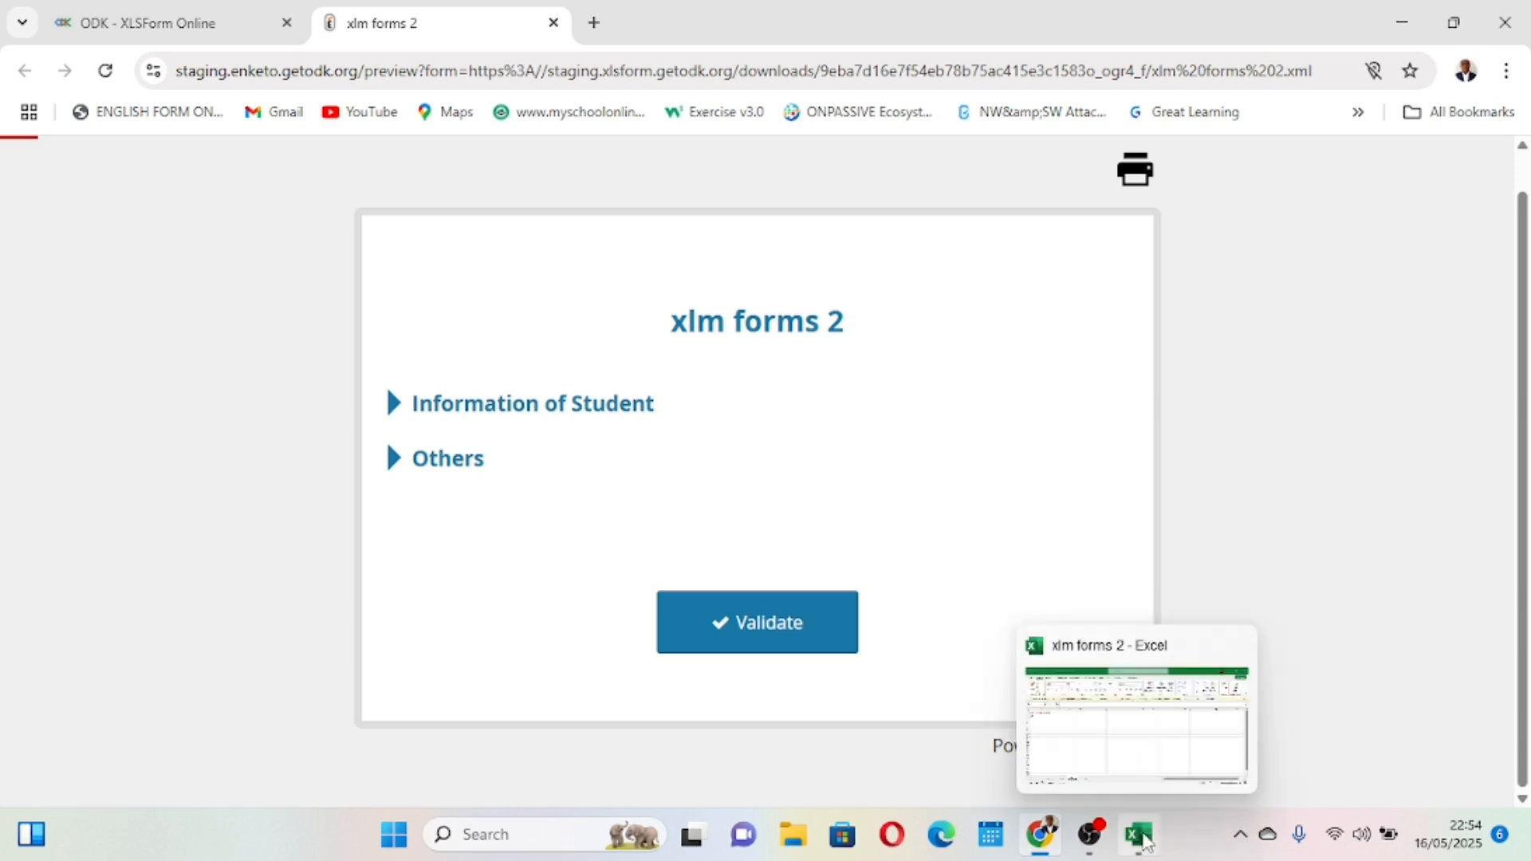
left_click(1118, 763)
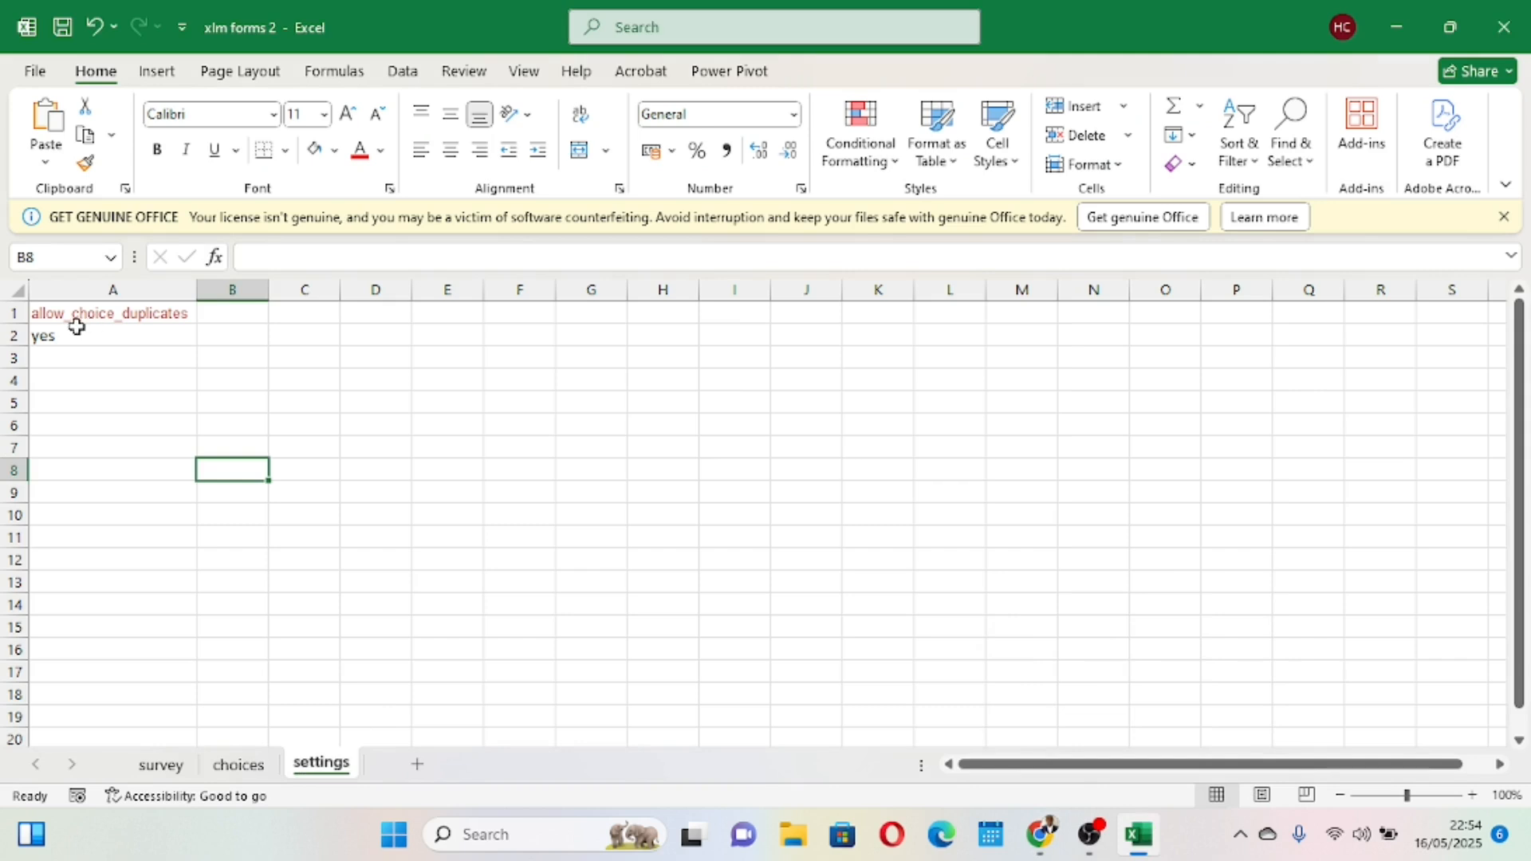
left_click(122, 332)
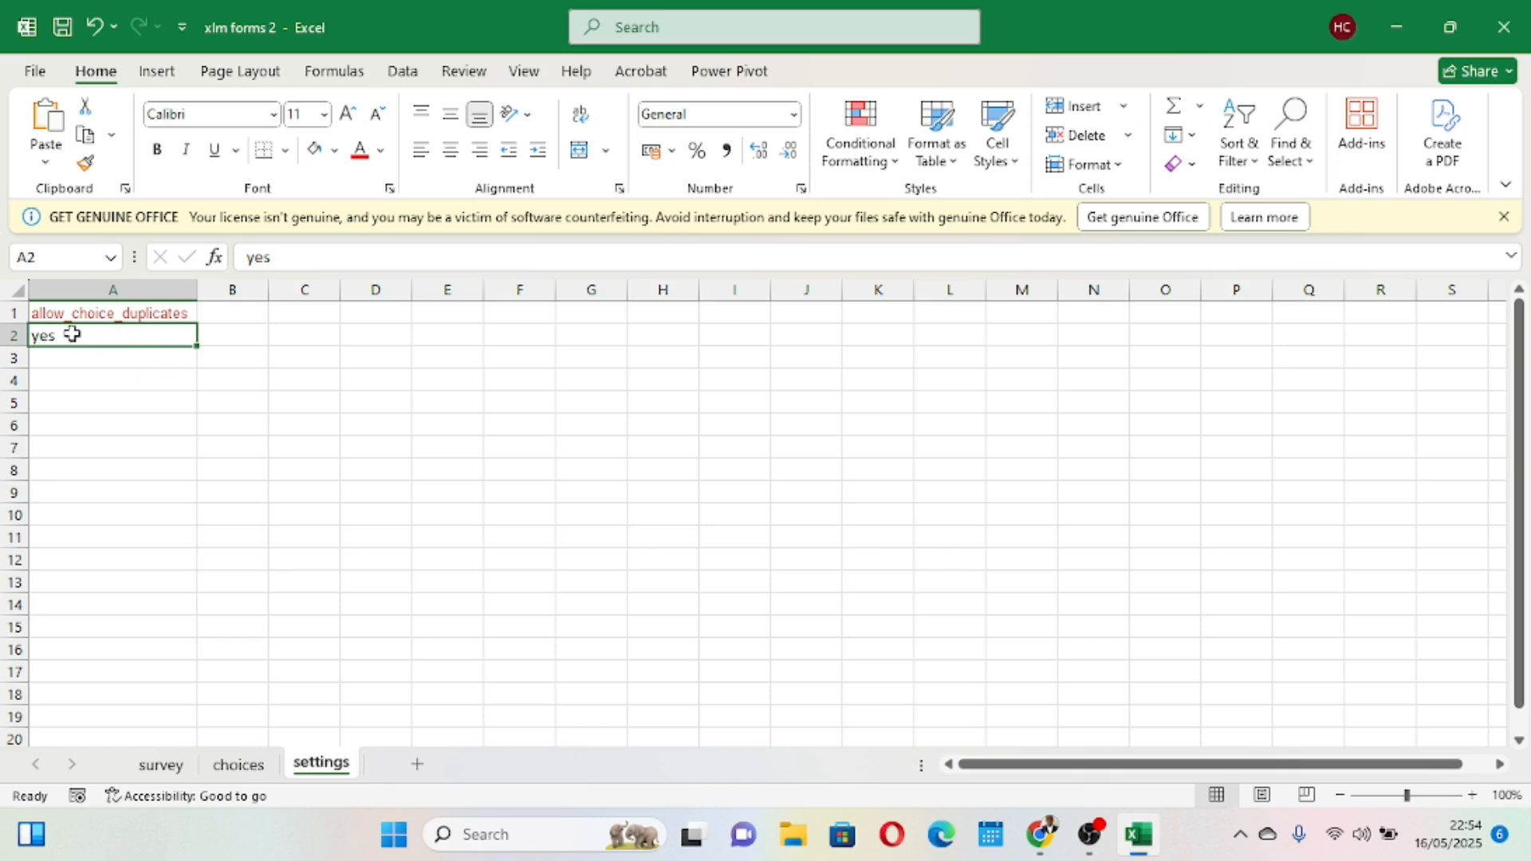
key("BackSpace")
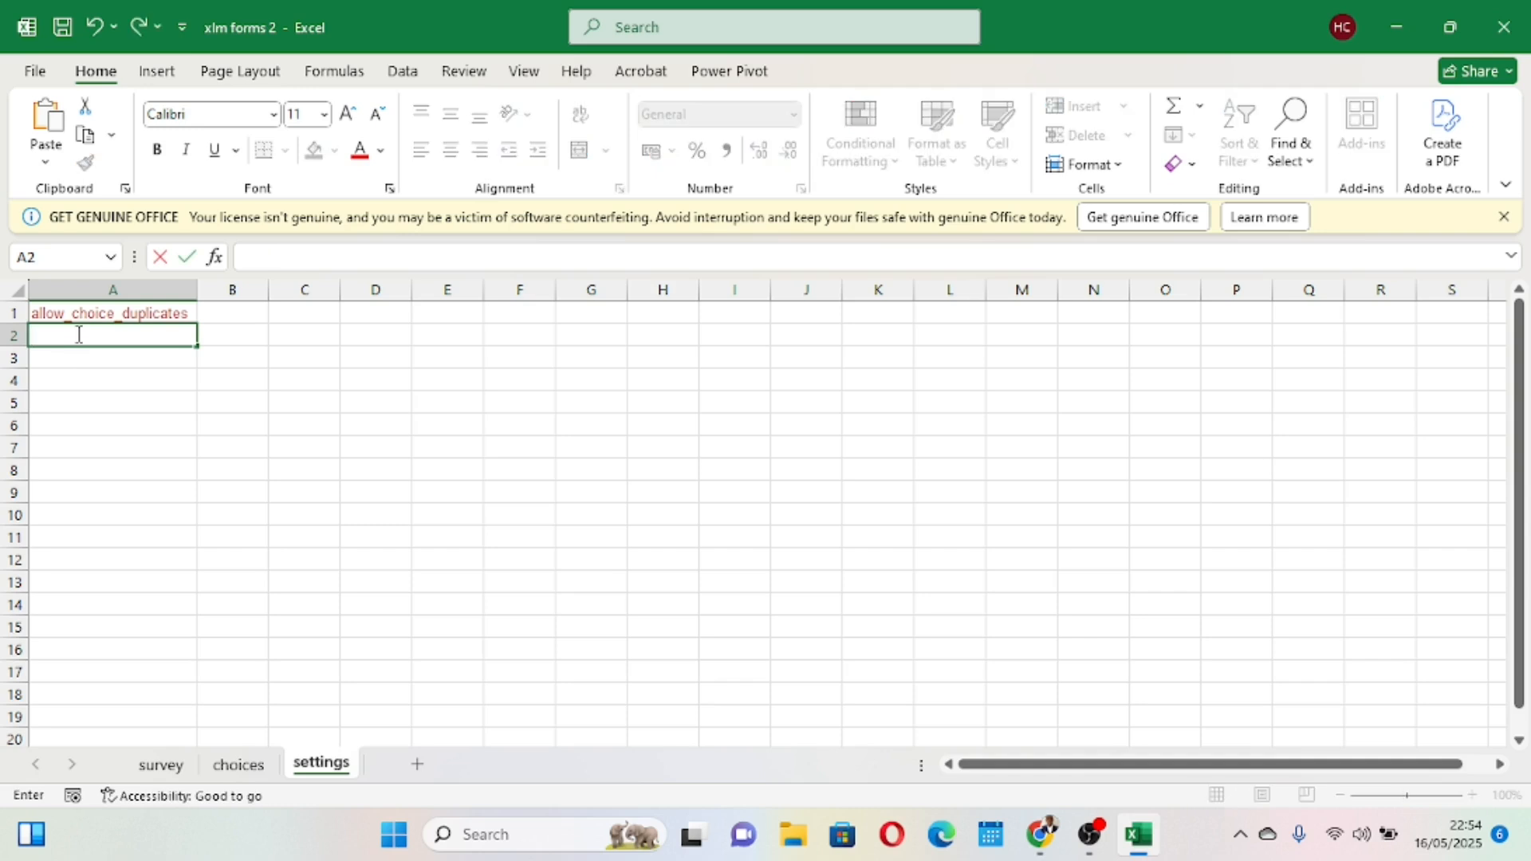
left_click(359, 558)
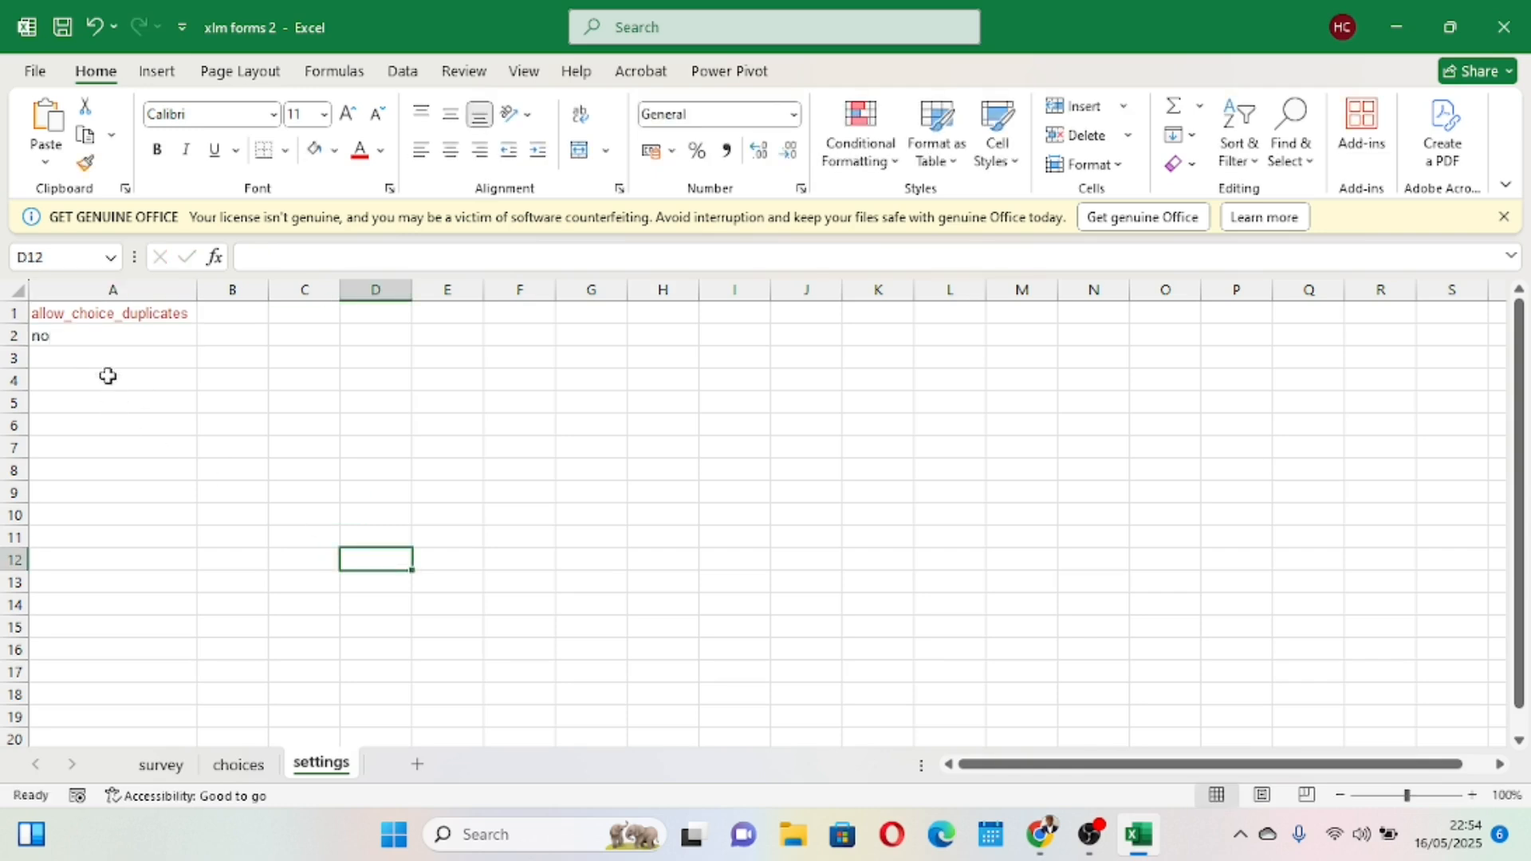
left_click(64, 30)
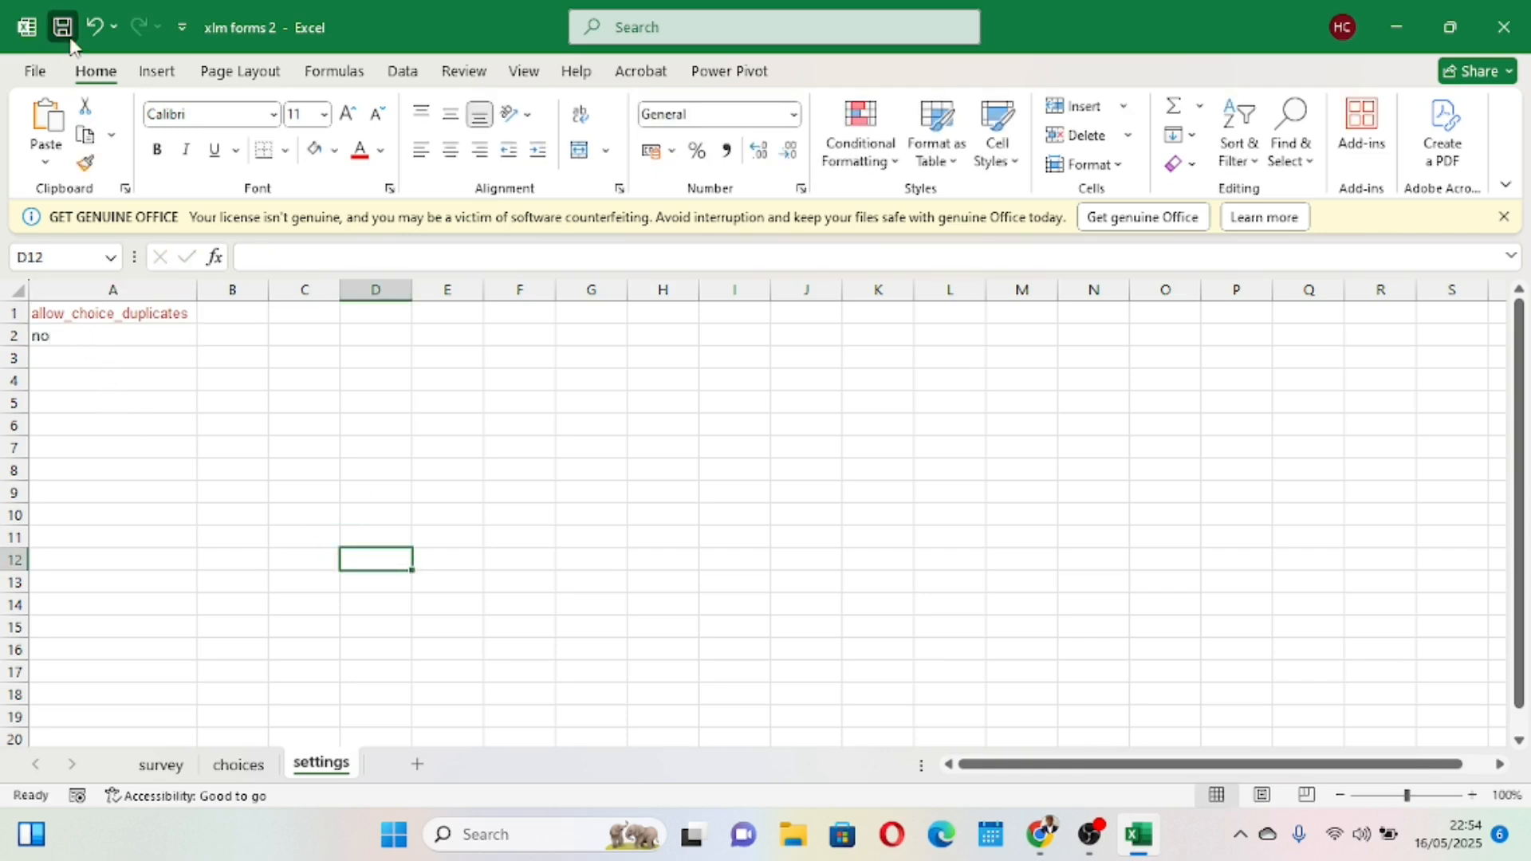
Return to Chrome and move the XLSForm Online page out into its own maximized window.
mouse_move(1040, 829)
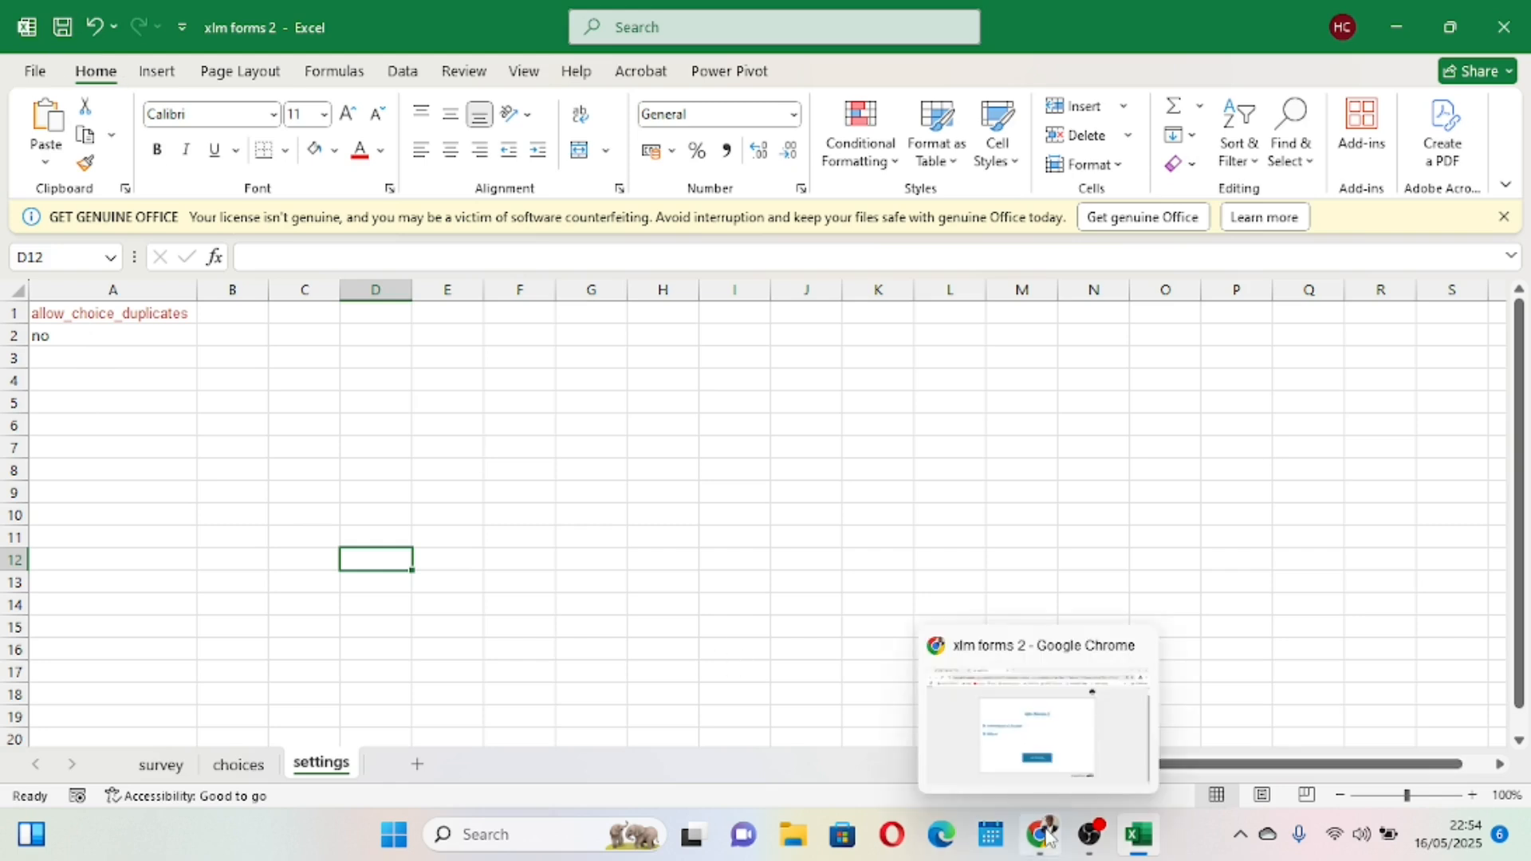
left_click(1015, 730)
left_click_drag(178, 24, 431, 461)
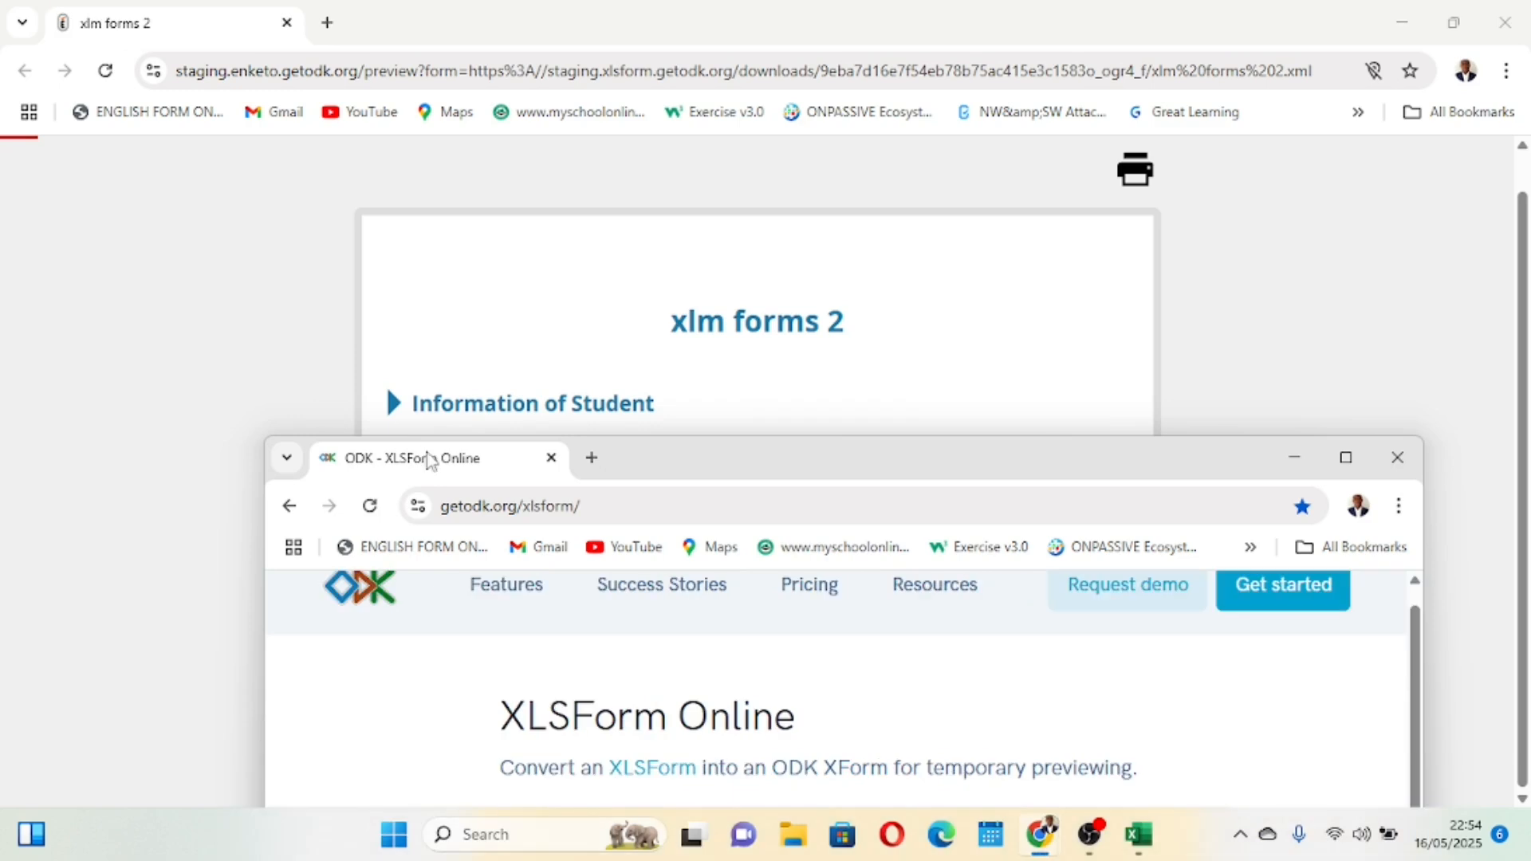
left_click(1346, 457)
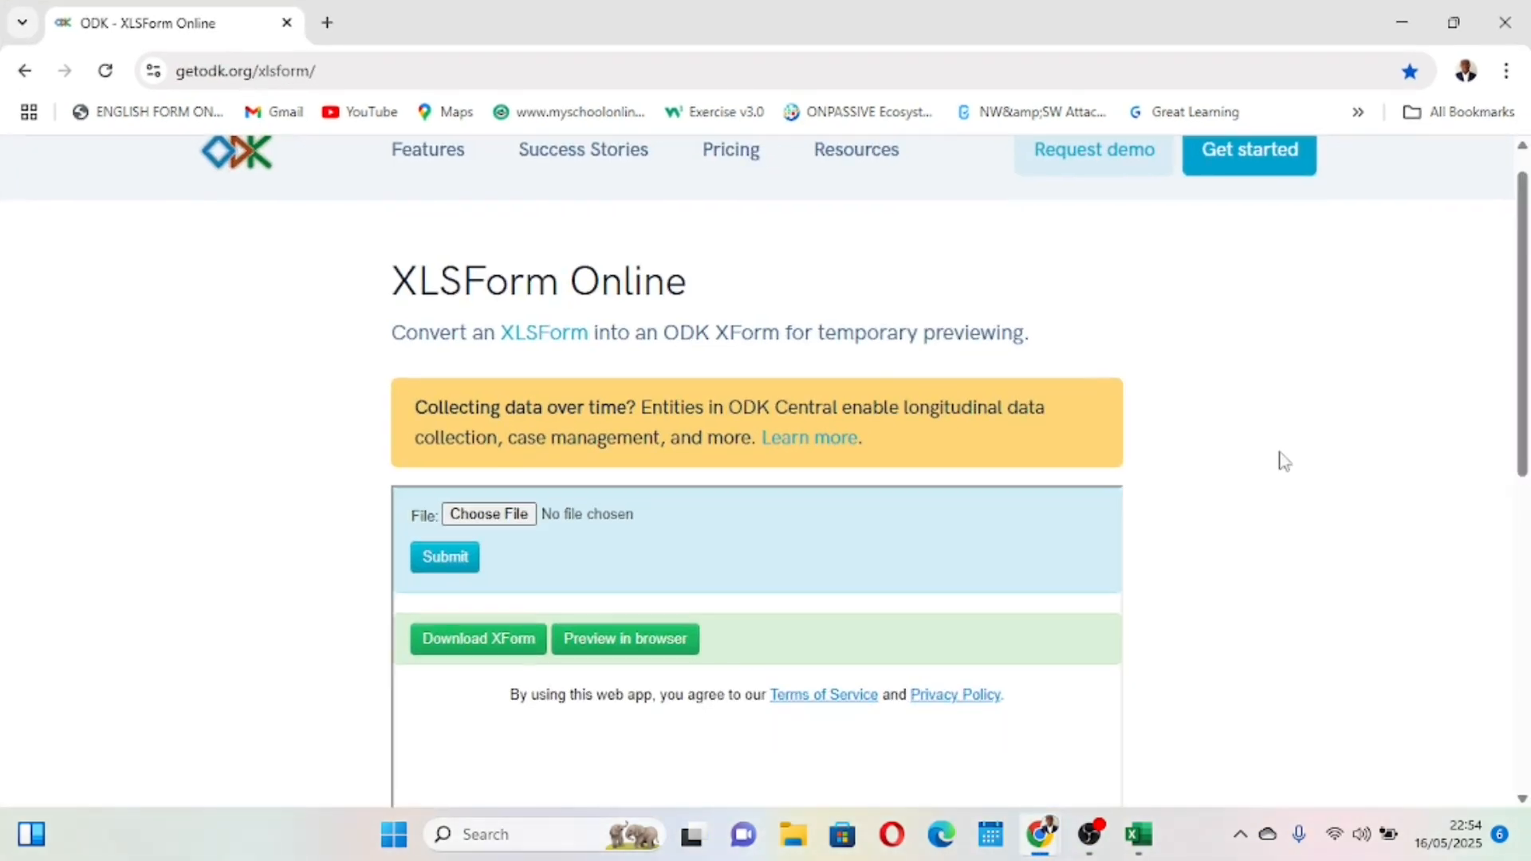
left_click(489, 514)
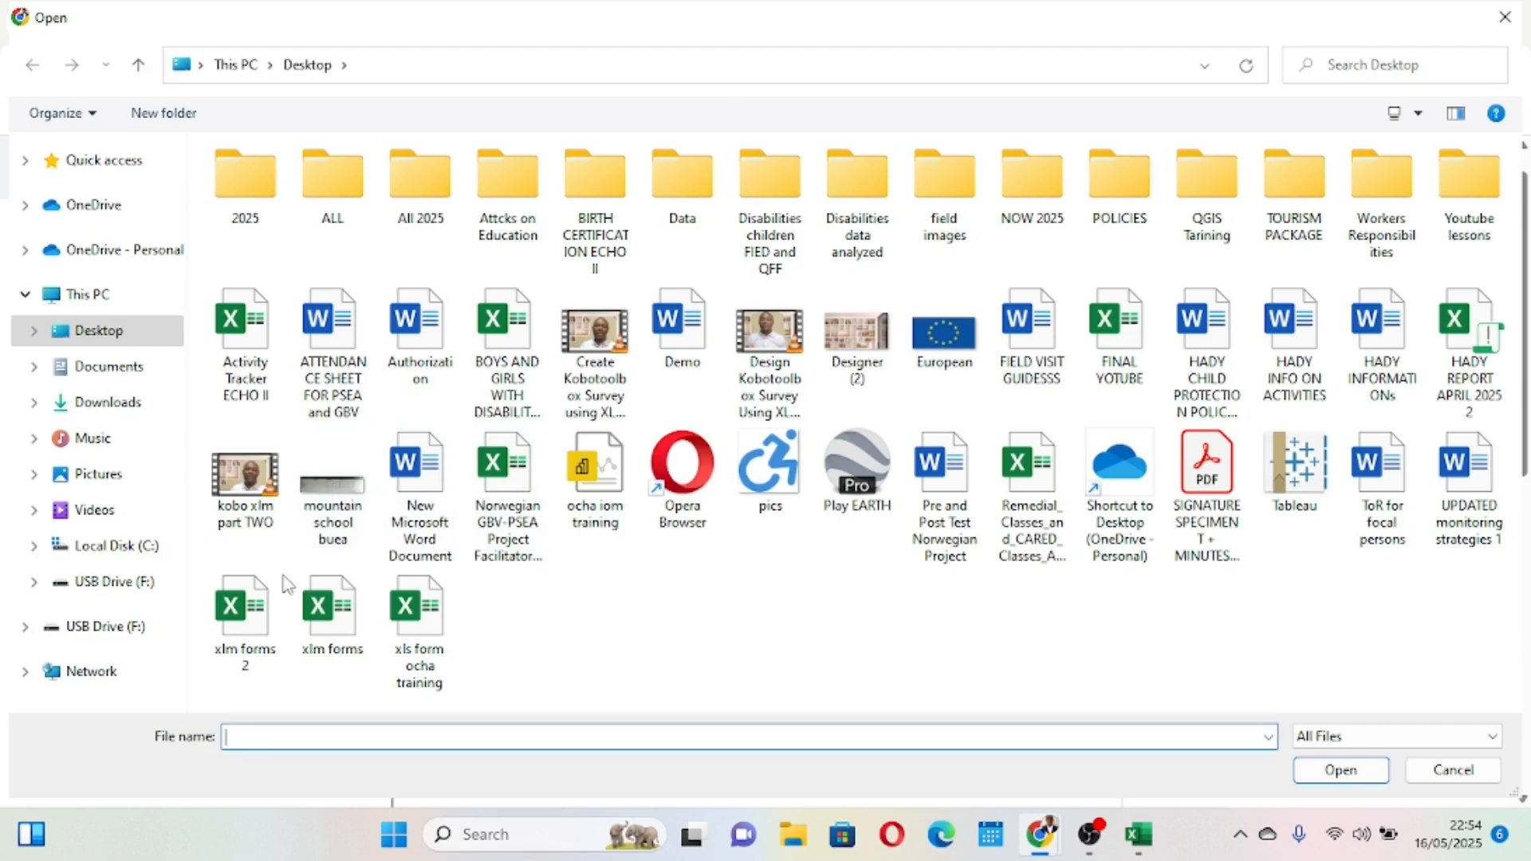
left_click(247, 623)
left_click(1360, 770)
left_click(643, 642)
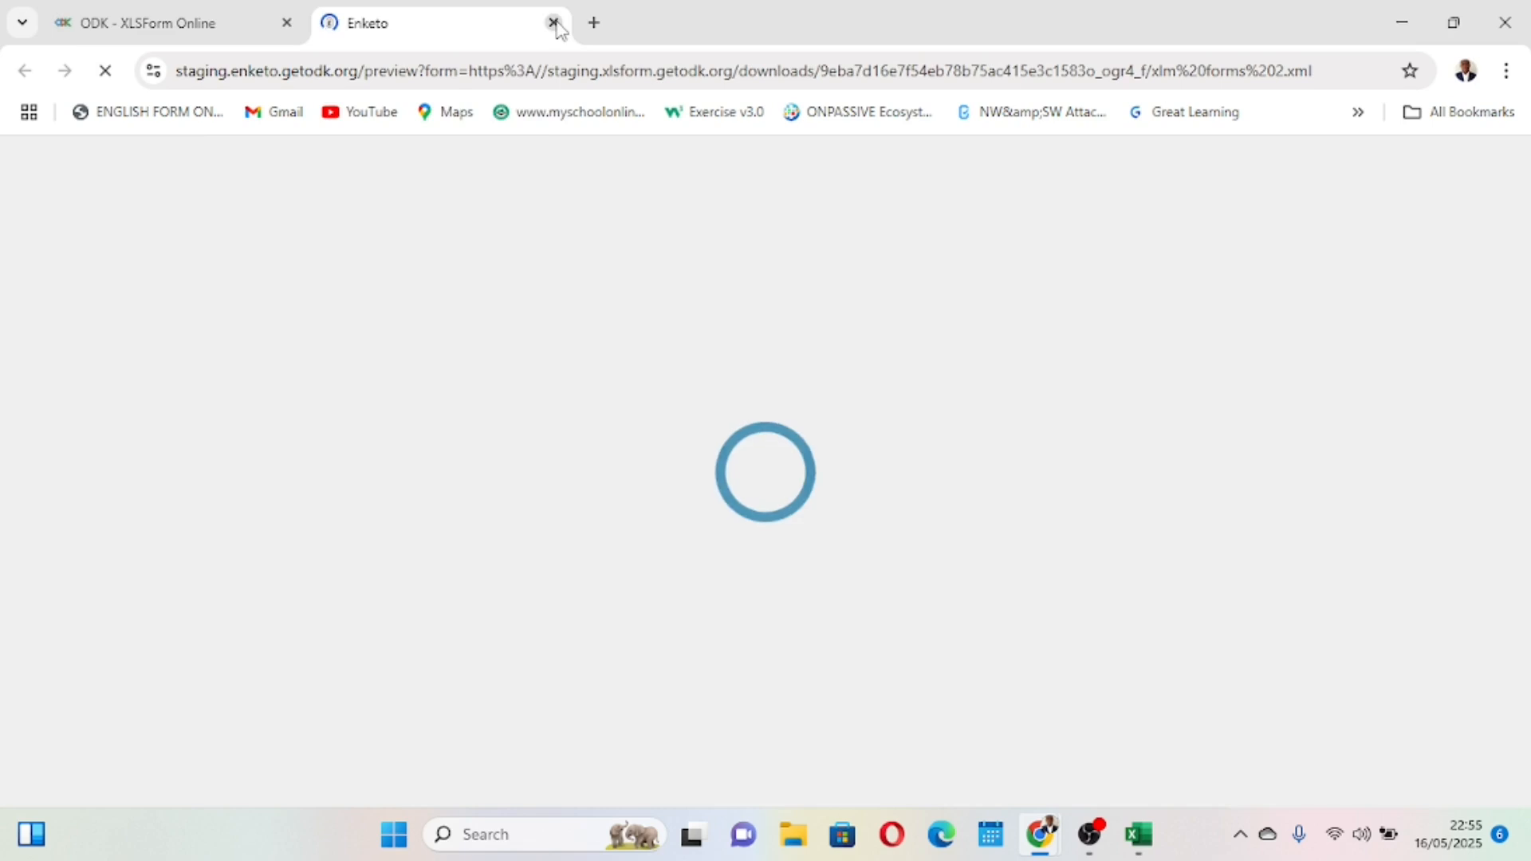
left_click(555, 24)
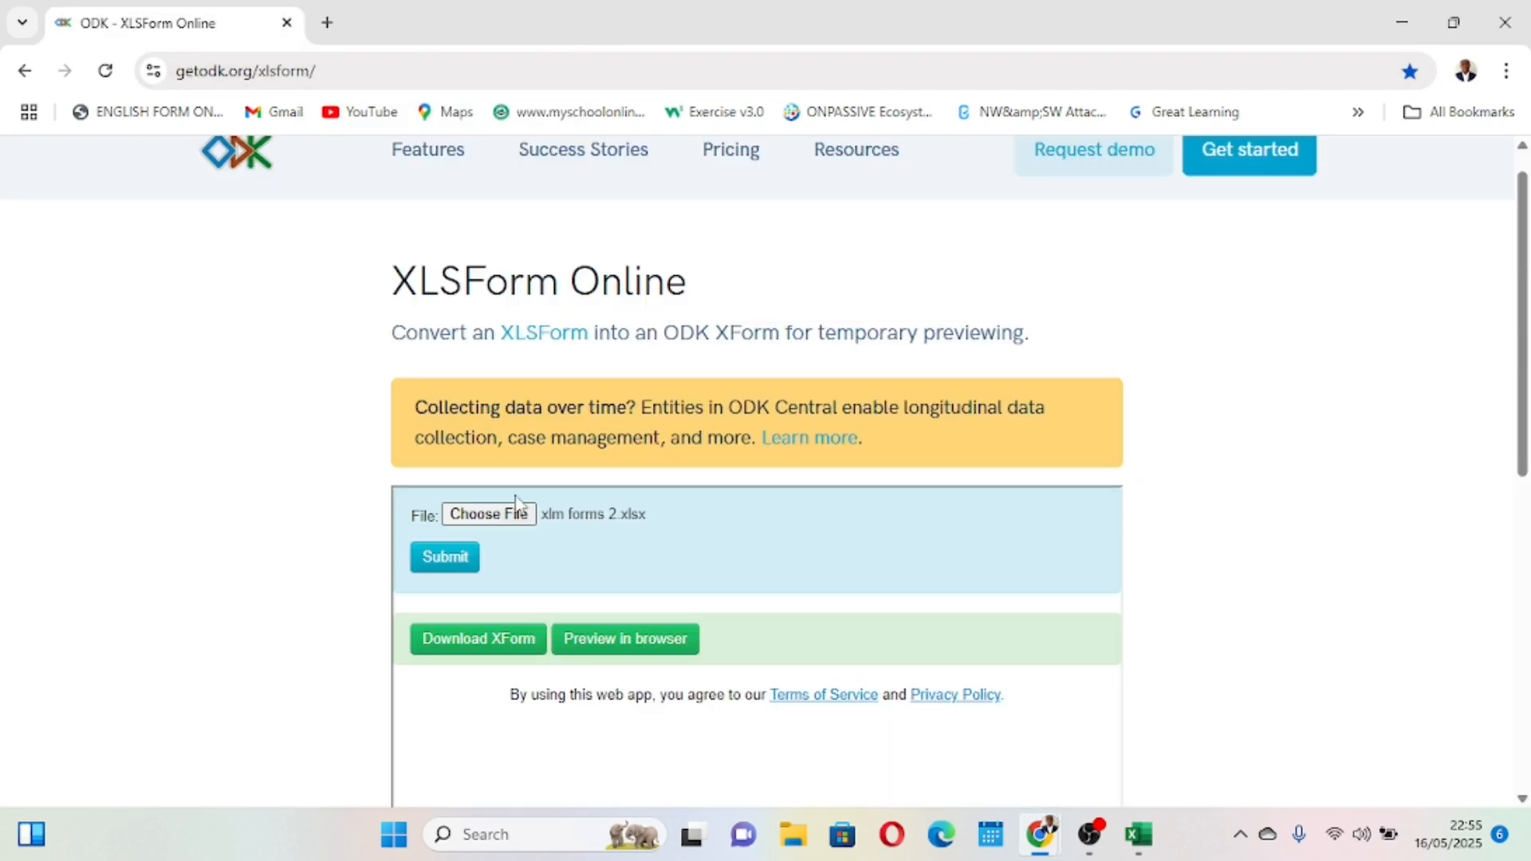
Choose the xlm forms 2 workbook from the Desktop in XLSForm Online and submit it for conversion.
left_click(480, 515)
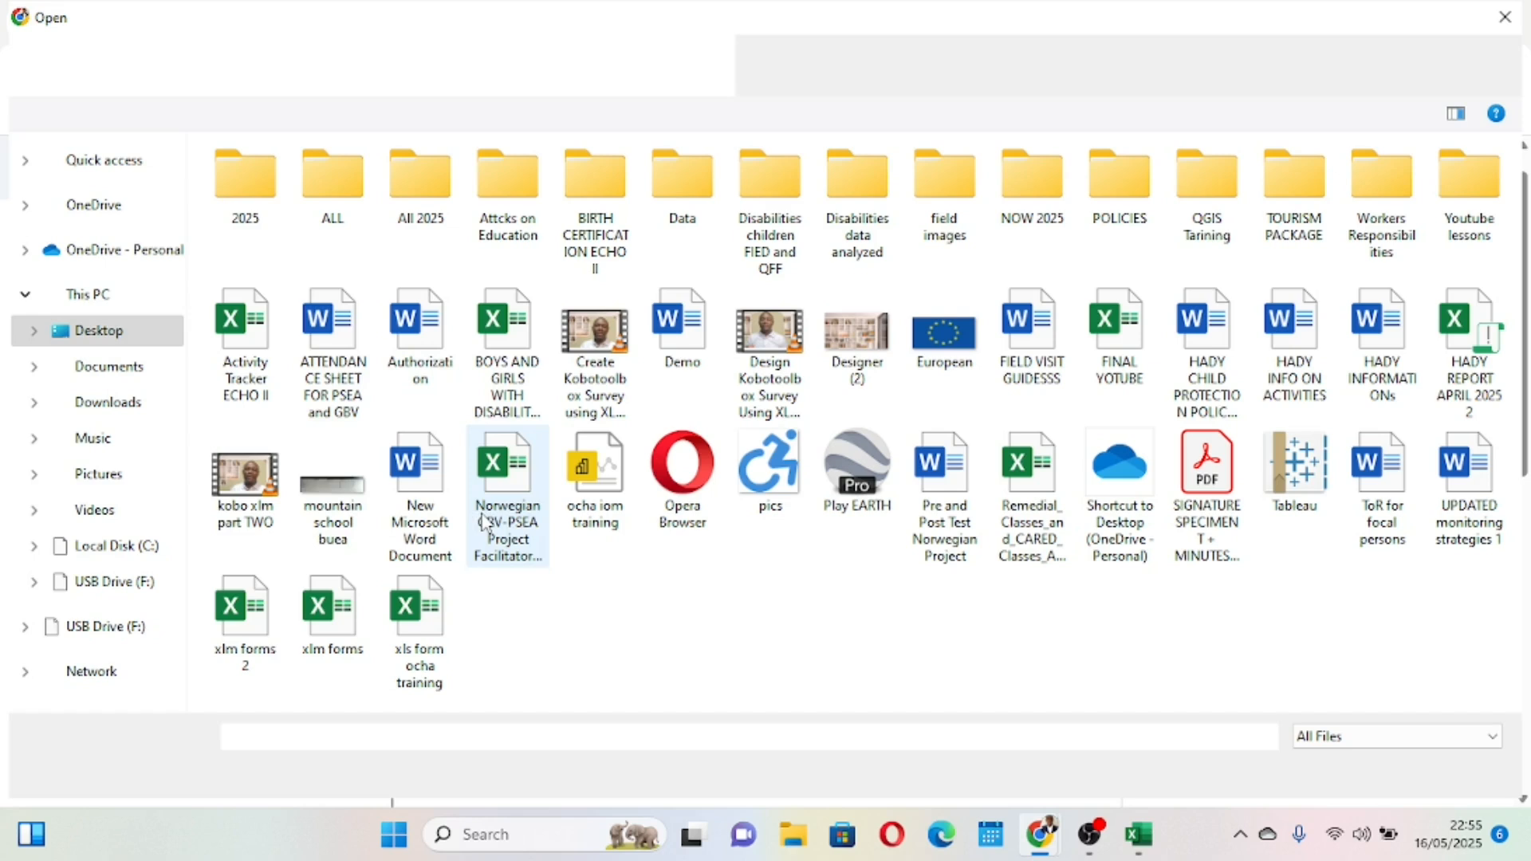
left_click(245, 614)
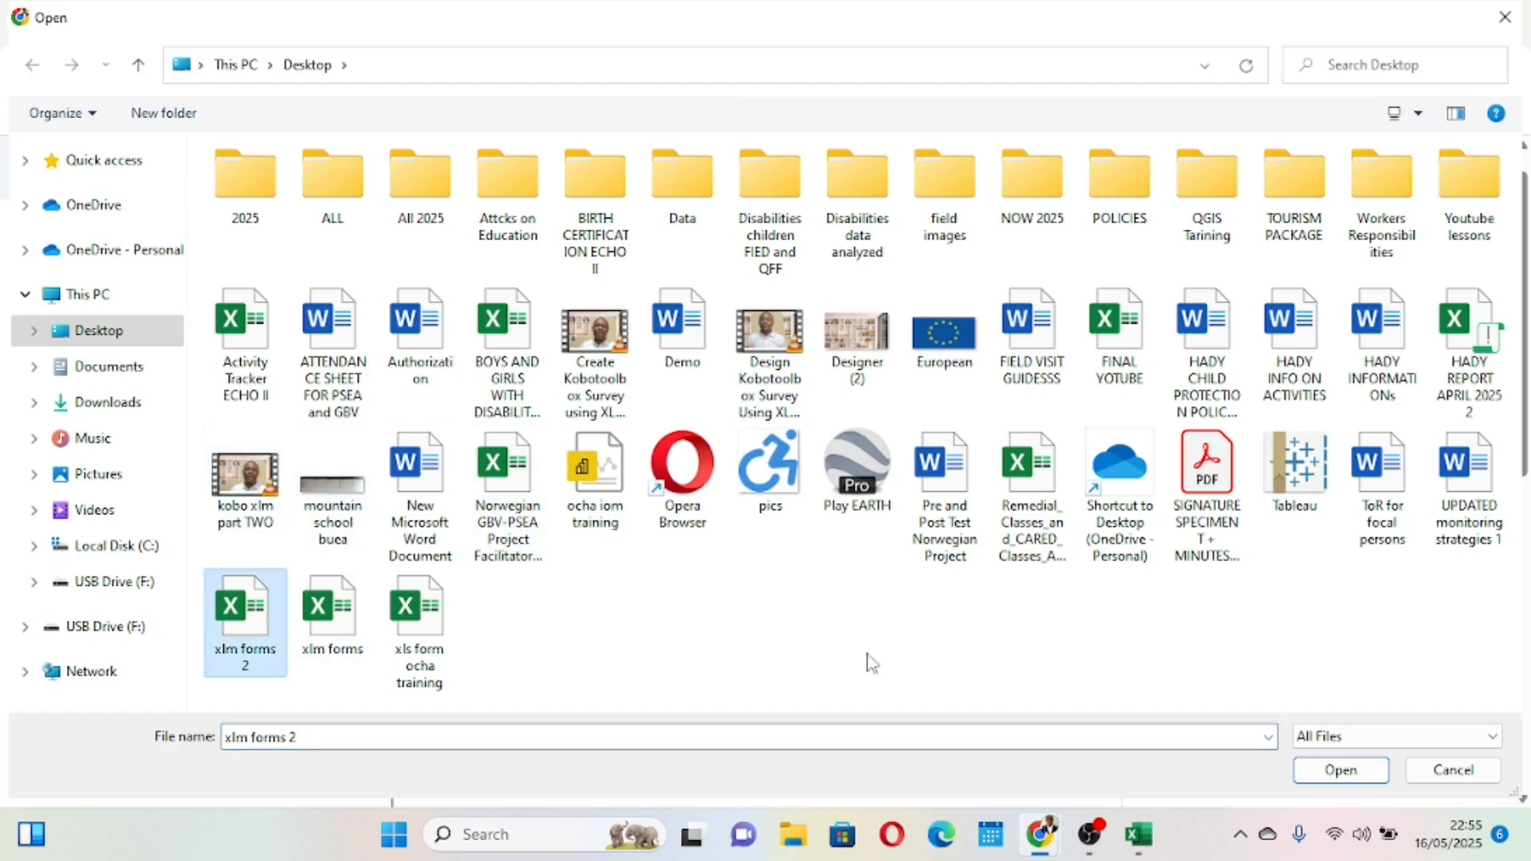
left_click(1342, 771)
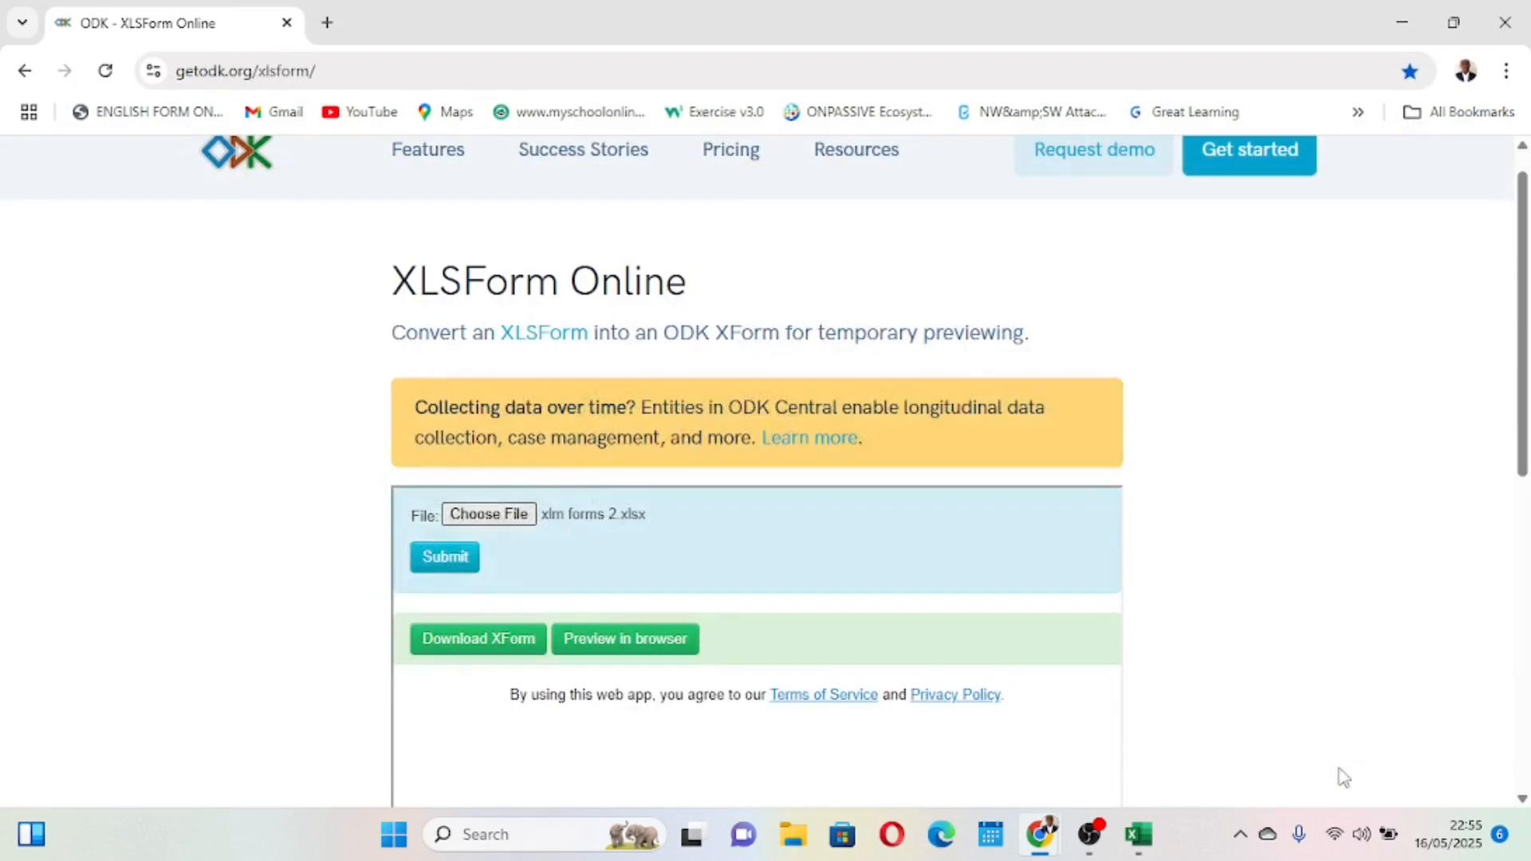
left_click(423, 559)
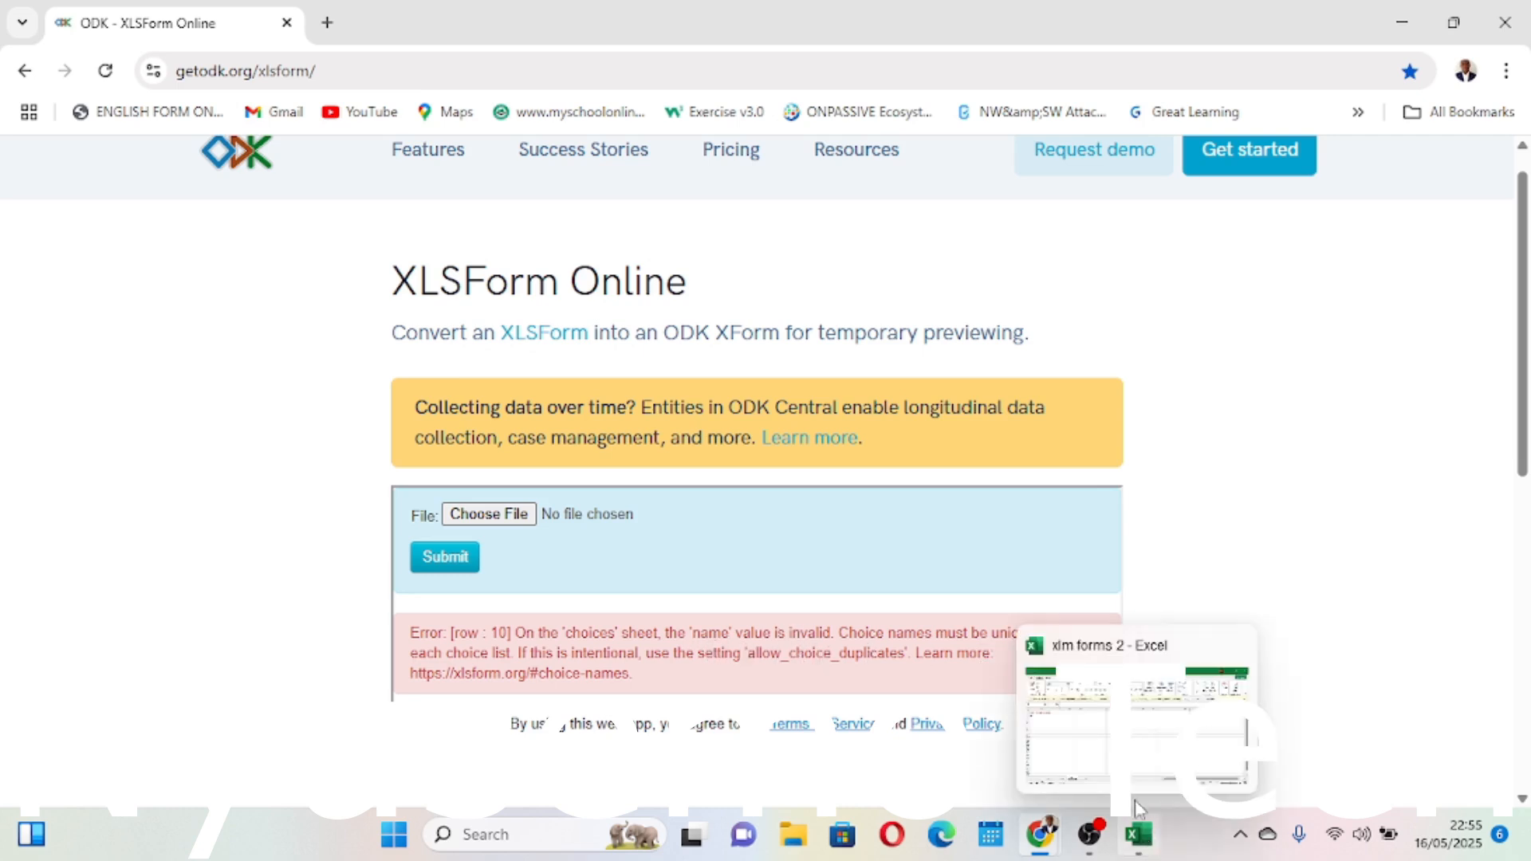
Switch to Excel, change the Apple choice's name to a in B10 of the choices sheet, and save the workbook.
left_click(1139, 834)
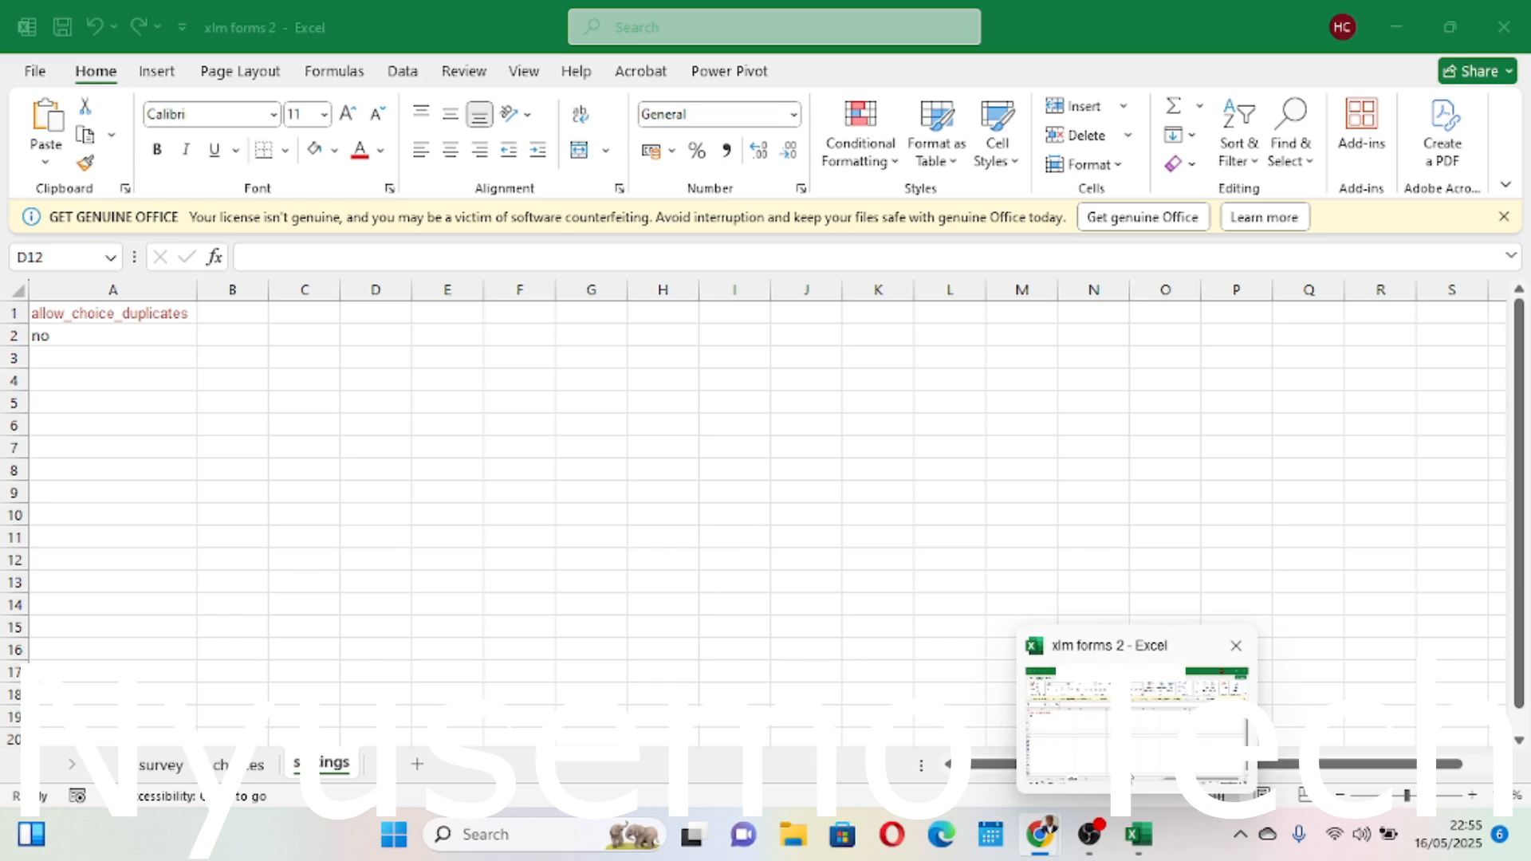
left_click(71, 339)
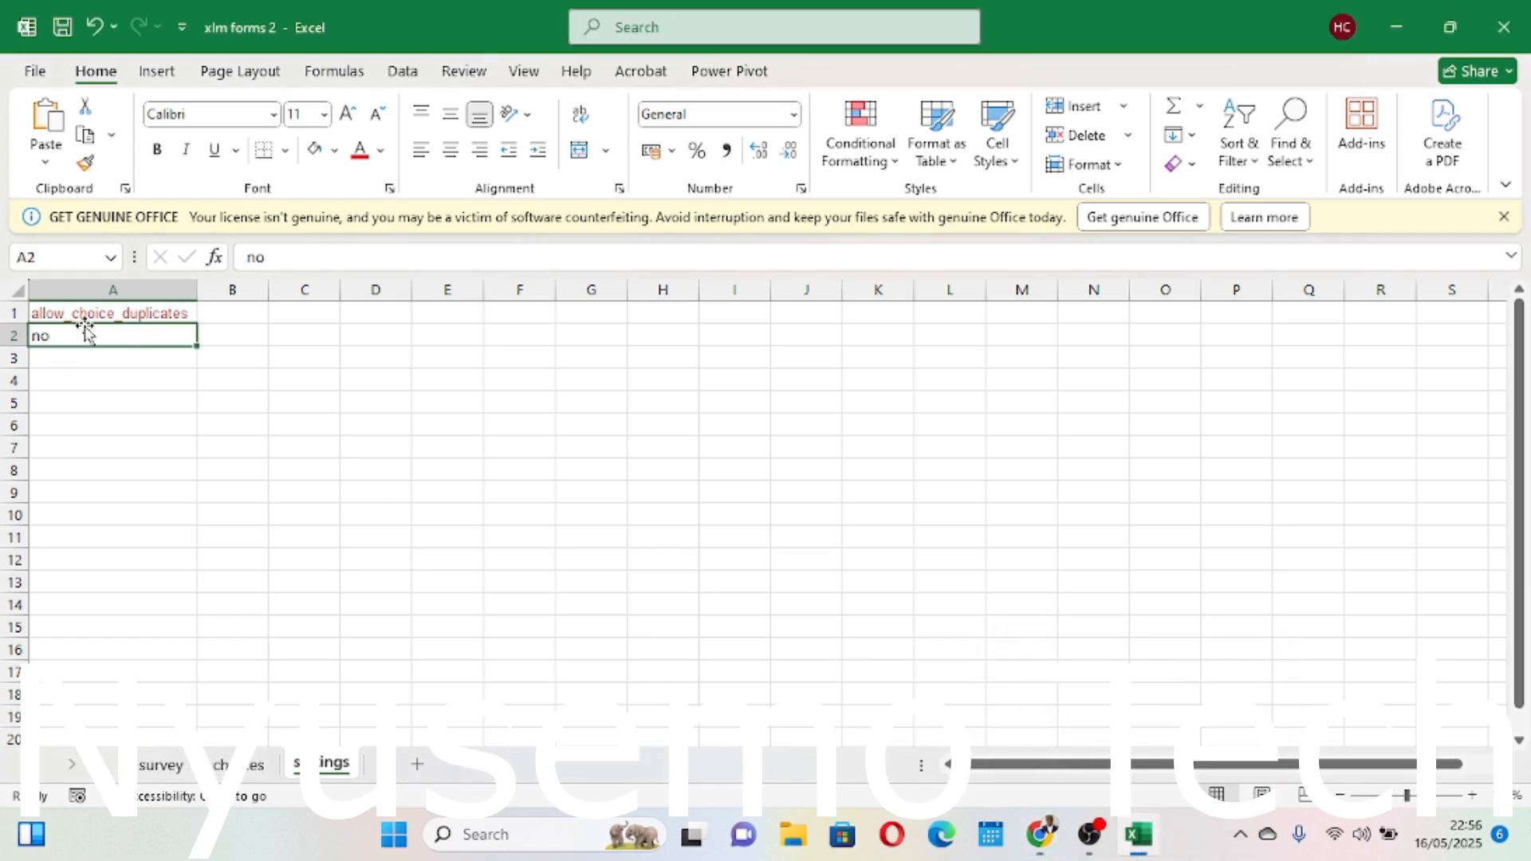
left_click(225, 765)
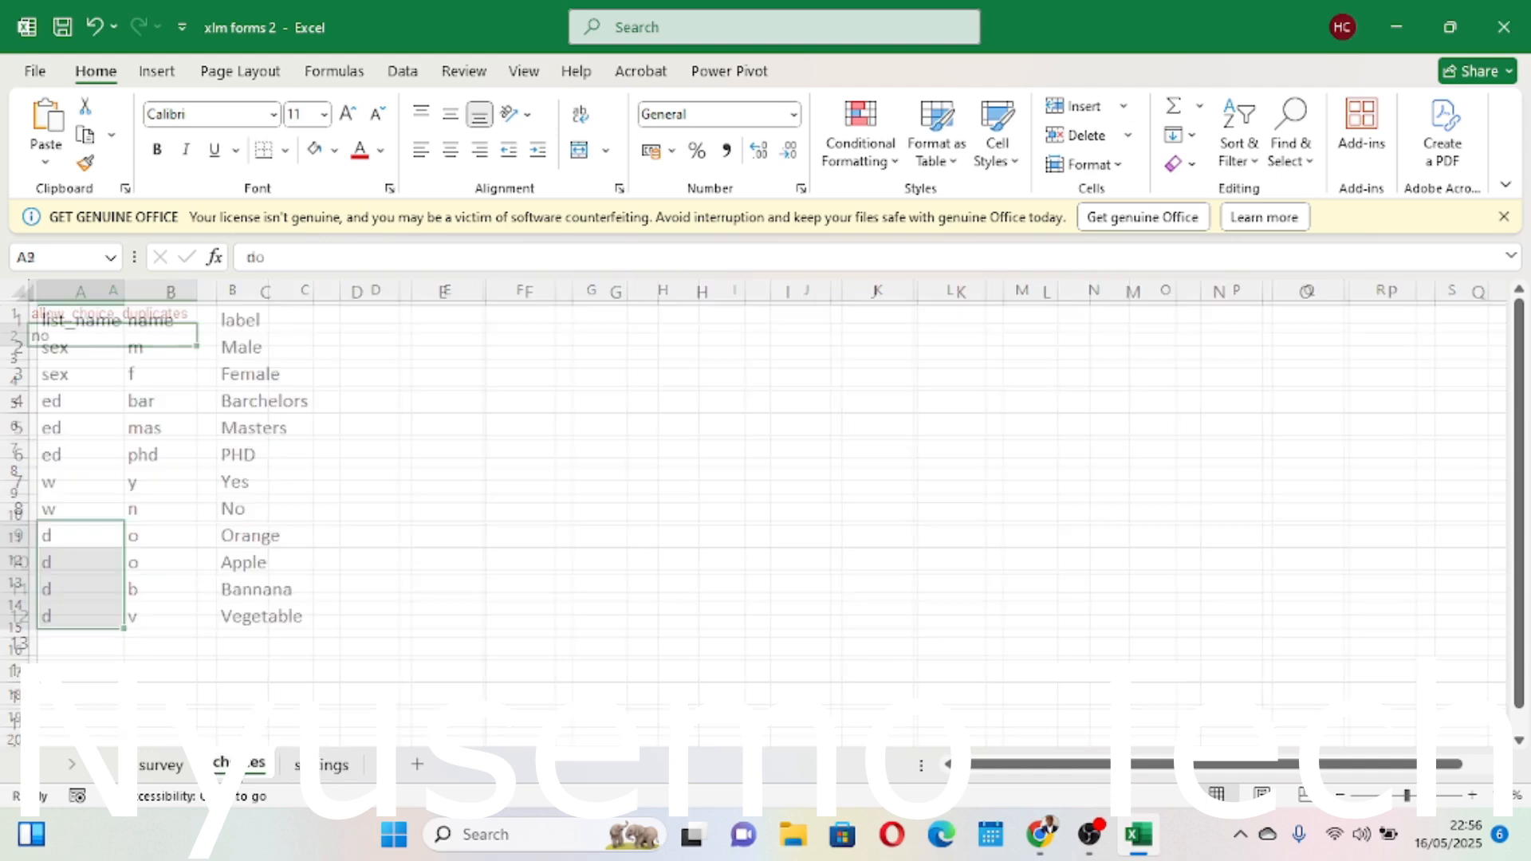
left_click(163, 568)
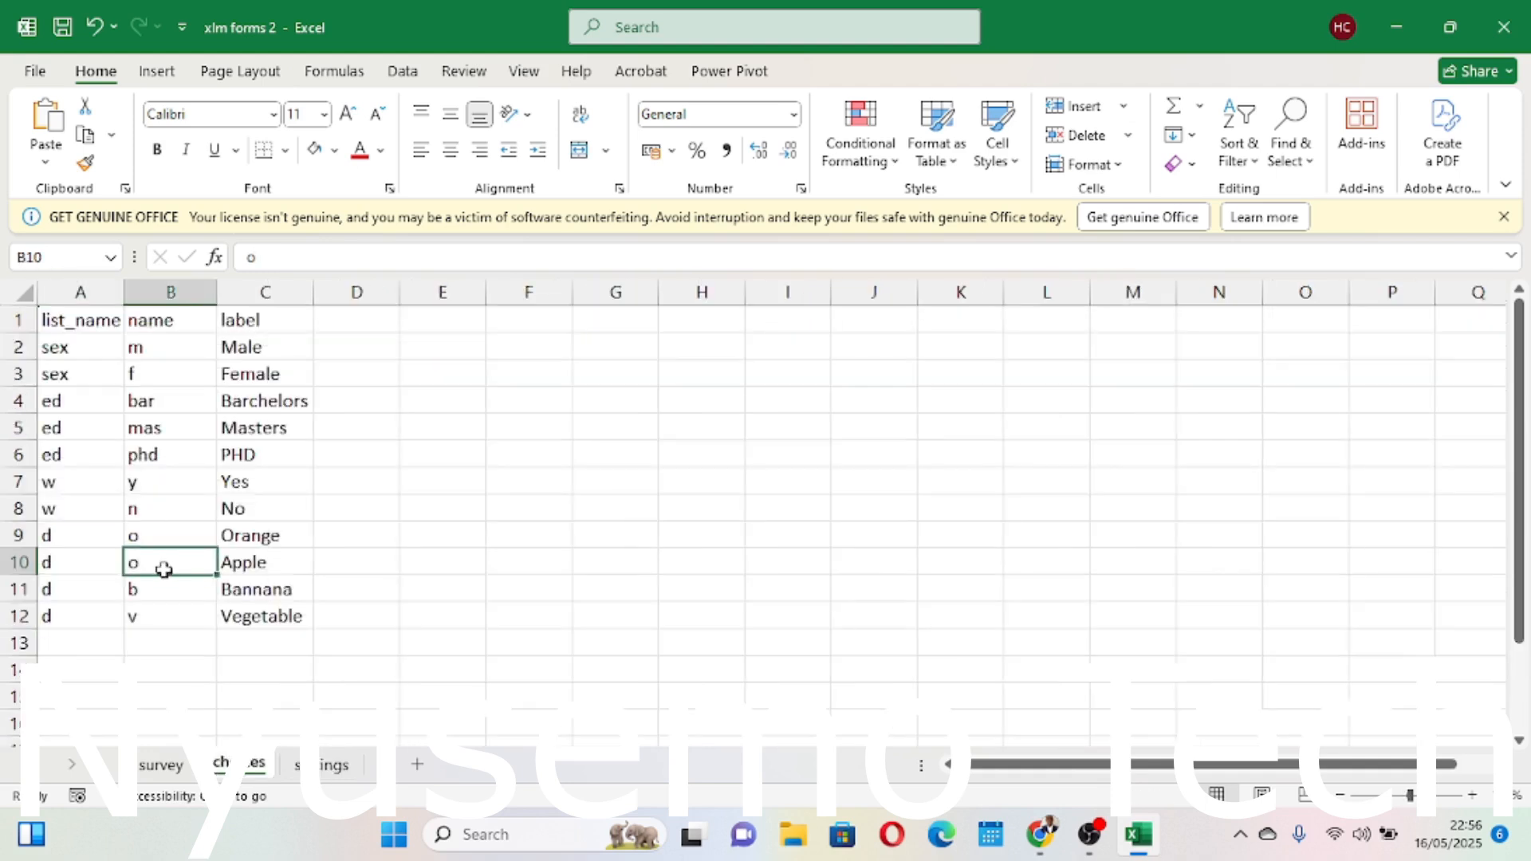
key("BackSpace")
type("a")
left_click(435, 588)
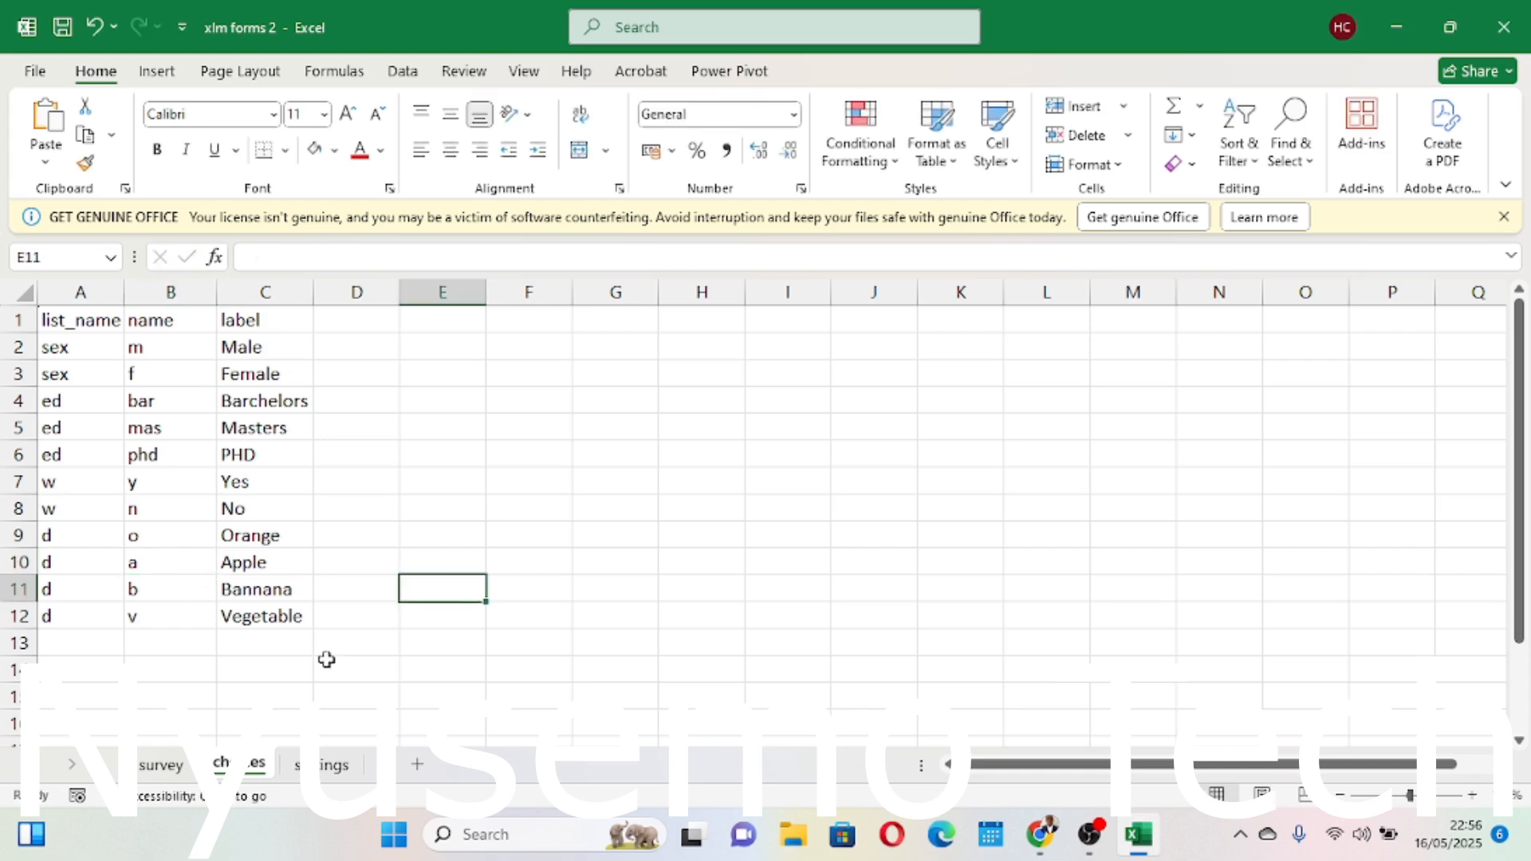
left_click(330, 762)
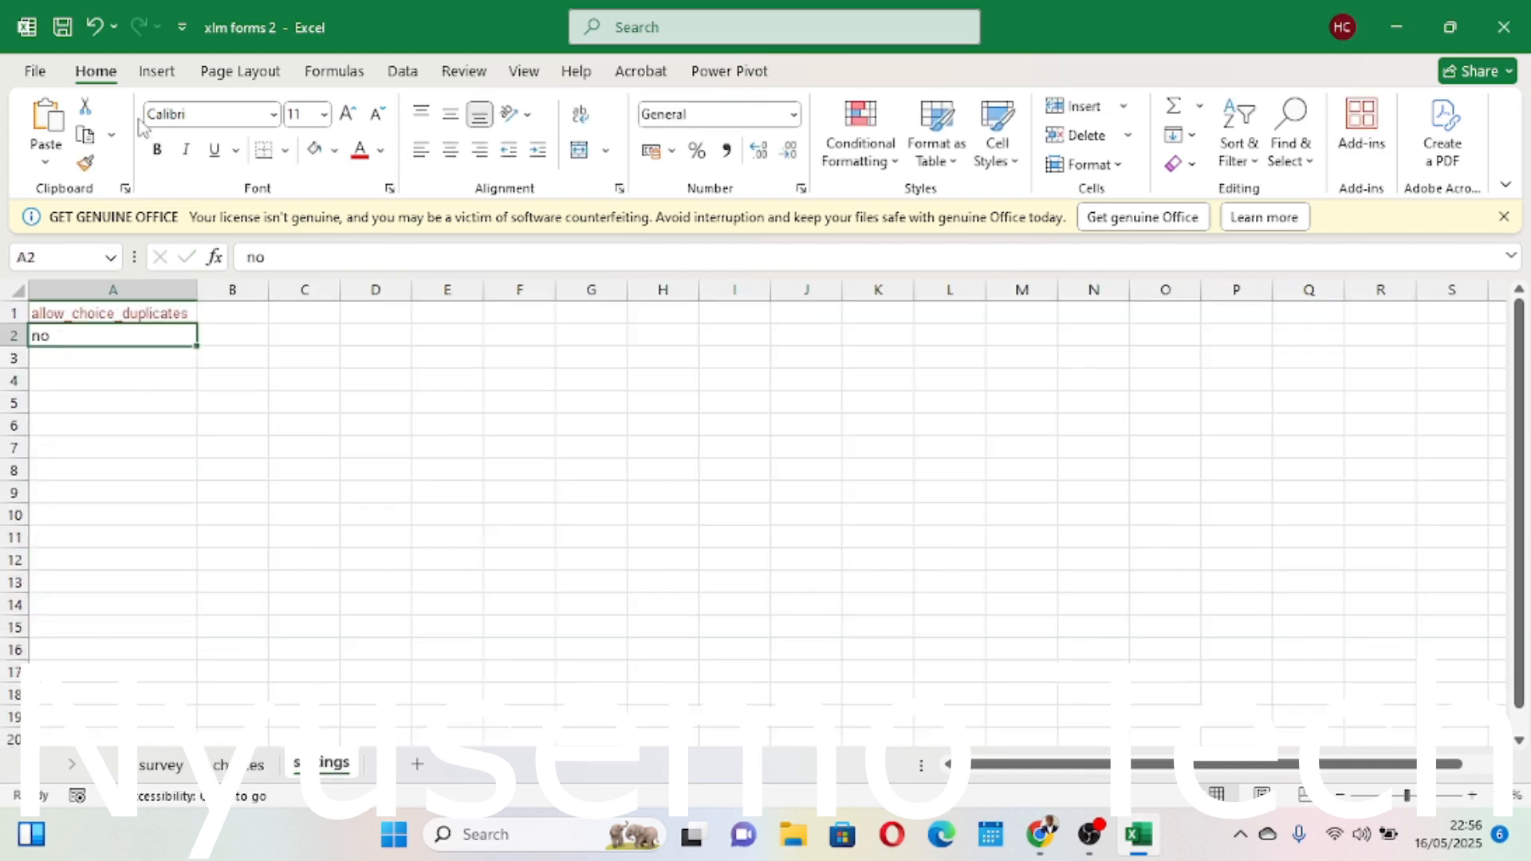
left_click(63, 29)
Review the names and labels of the list d fruit choices in rows 9 to 12 of the choices sheet.
left_click(240, 765)
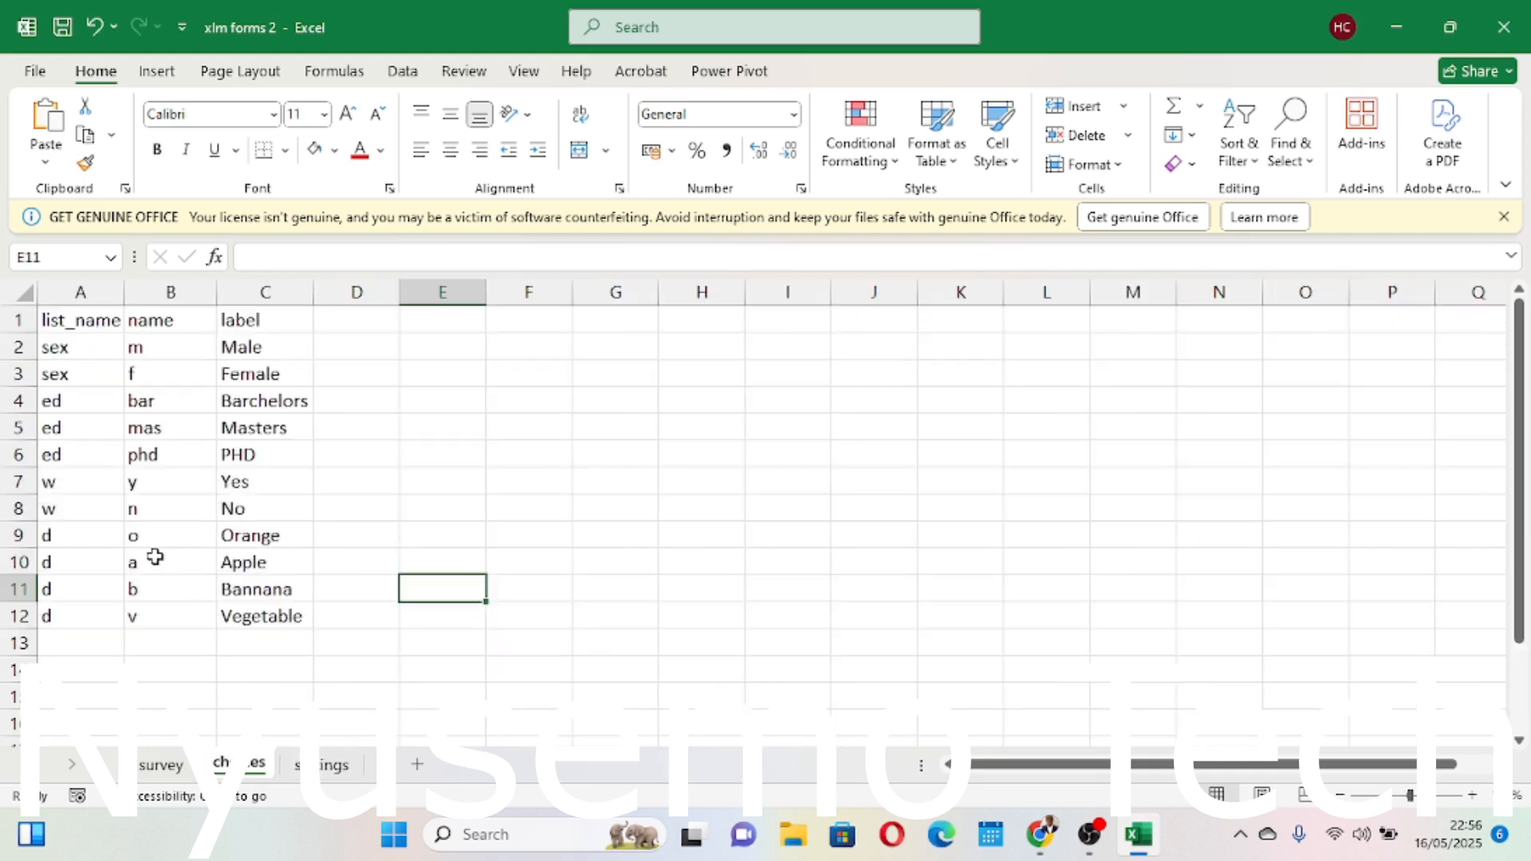
left_click(154, 558)
left_click_drag(155, 558, 232, 615)
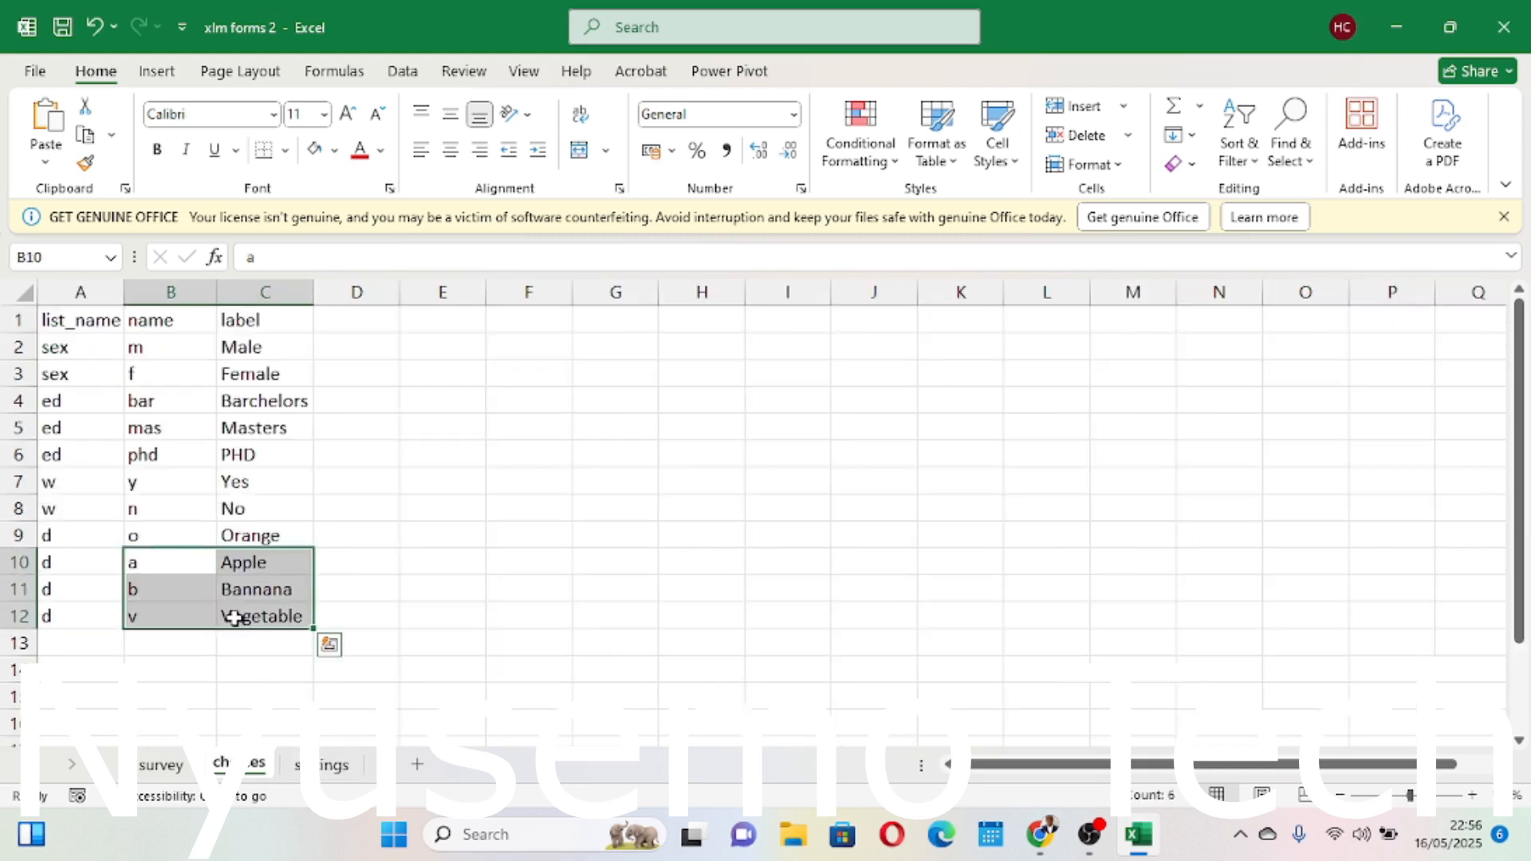
left_click(141, 535)
left_click_drag(177, 557, 244, 623)
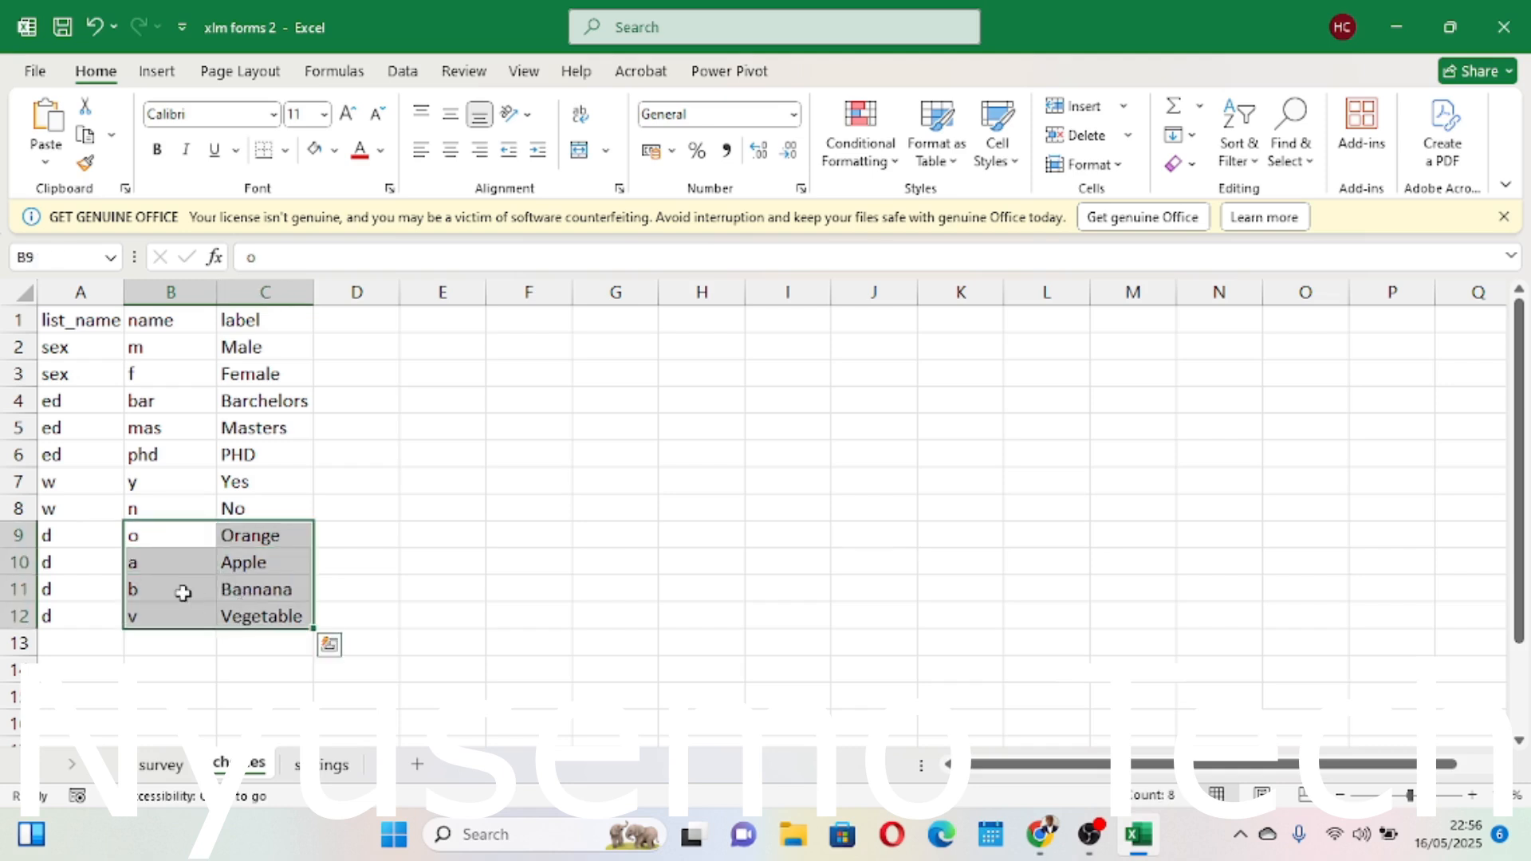
left_click(54, 563)
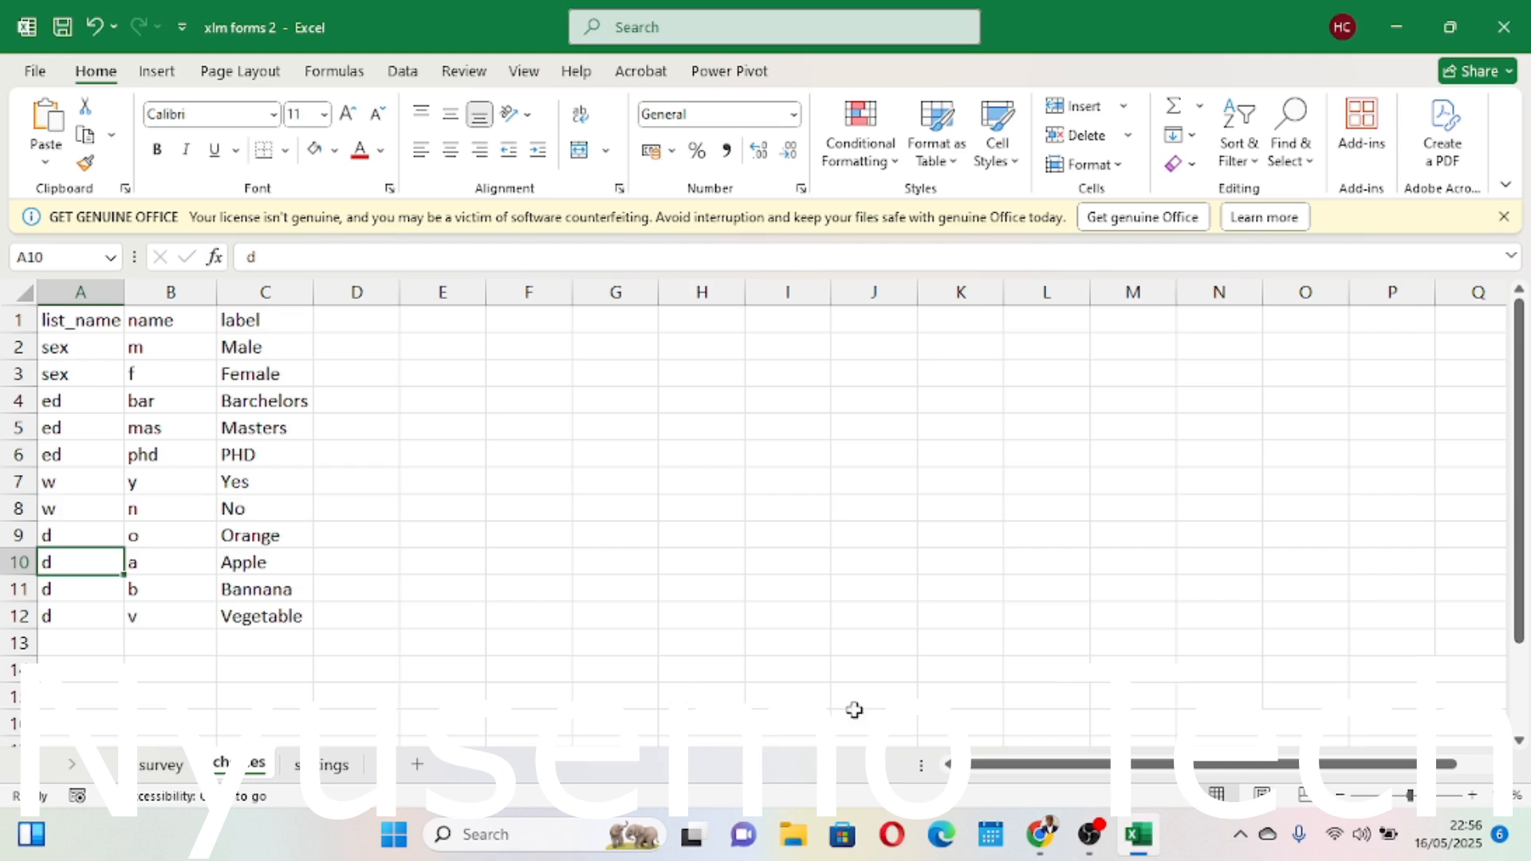
Return to XLSForm Online in Chrome, submit the corrected xlm forms 2 workbook, and open its browser preview.
mouse_move(1089, 834)
left_click(1078, 696)
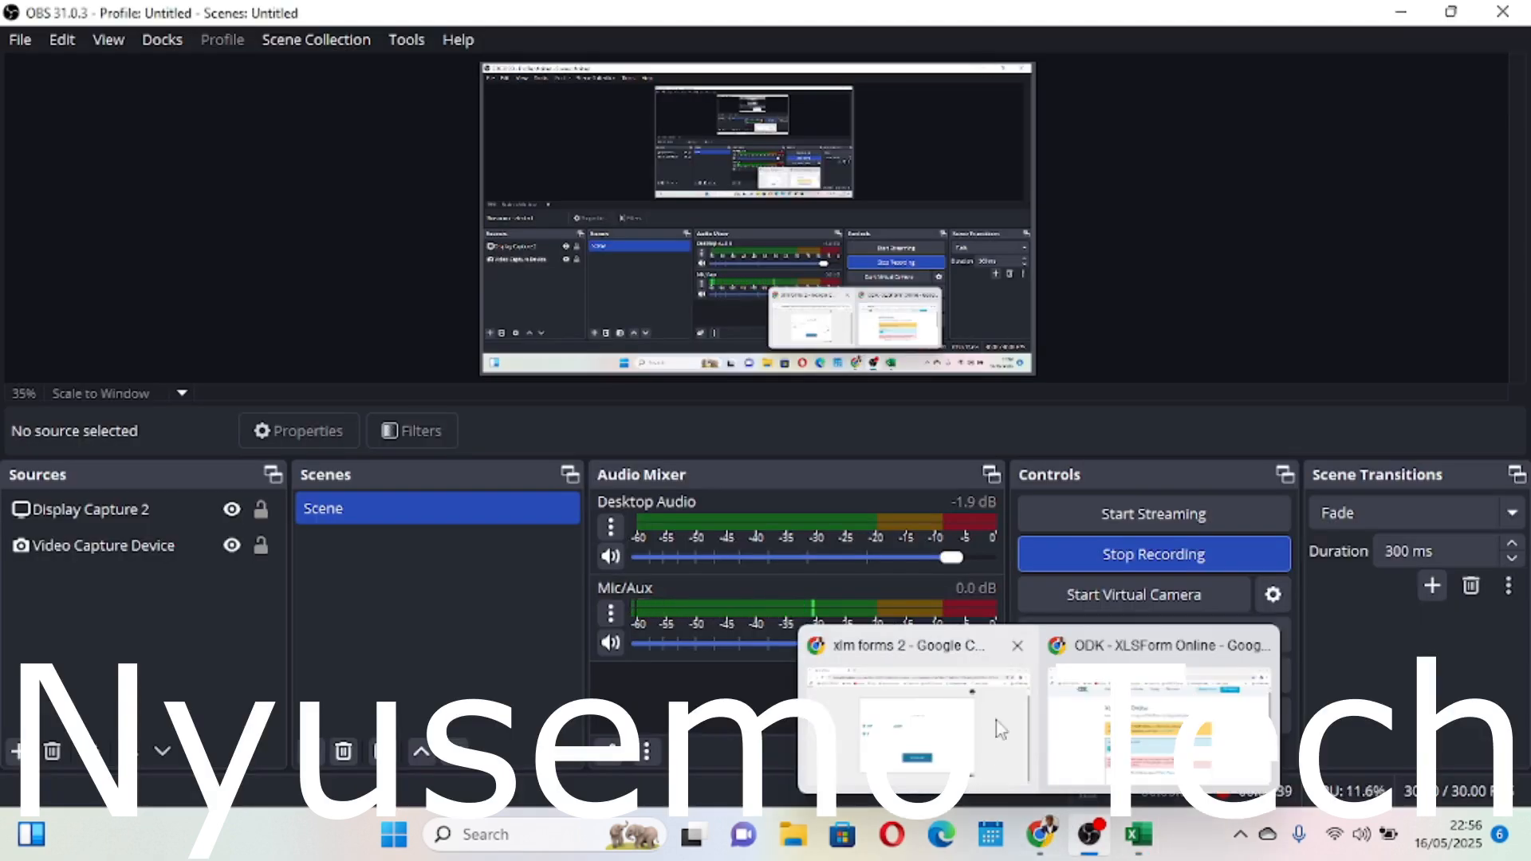
left_click(1158, 718)
left_click(479, 515)
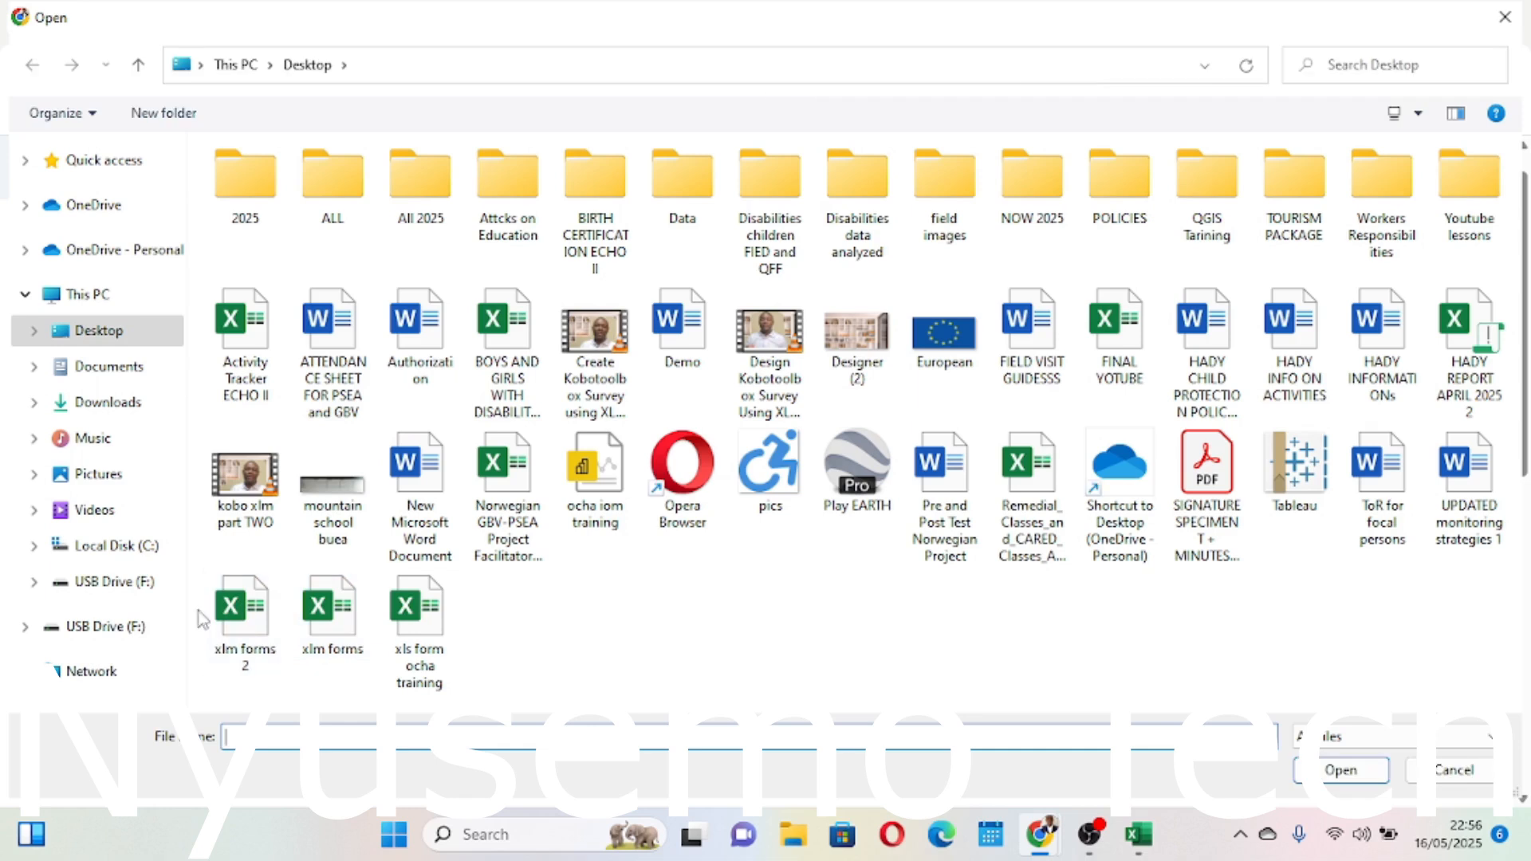
left_click(246, 630)
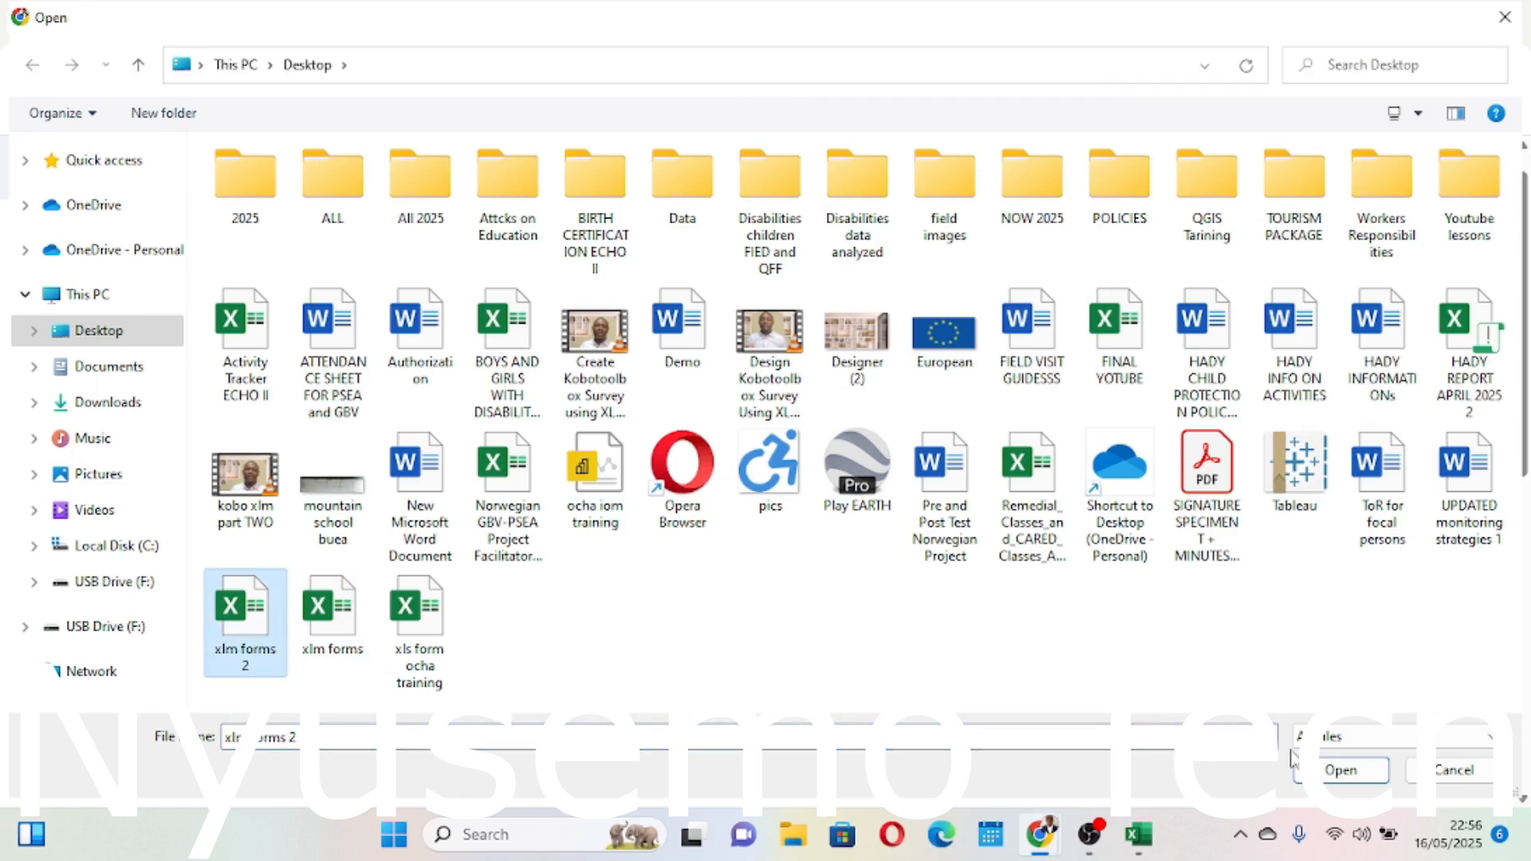
left_click(1346, 770)
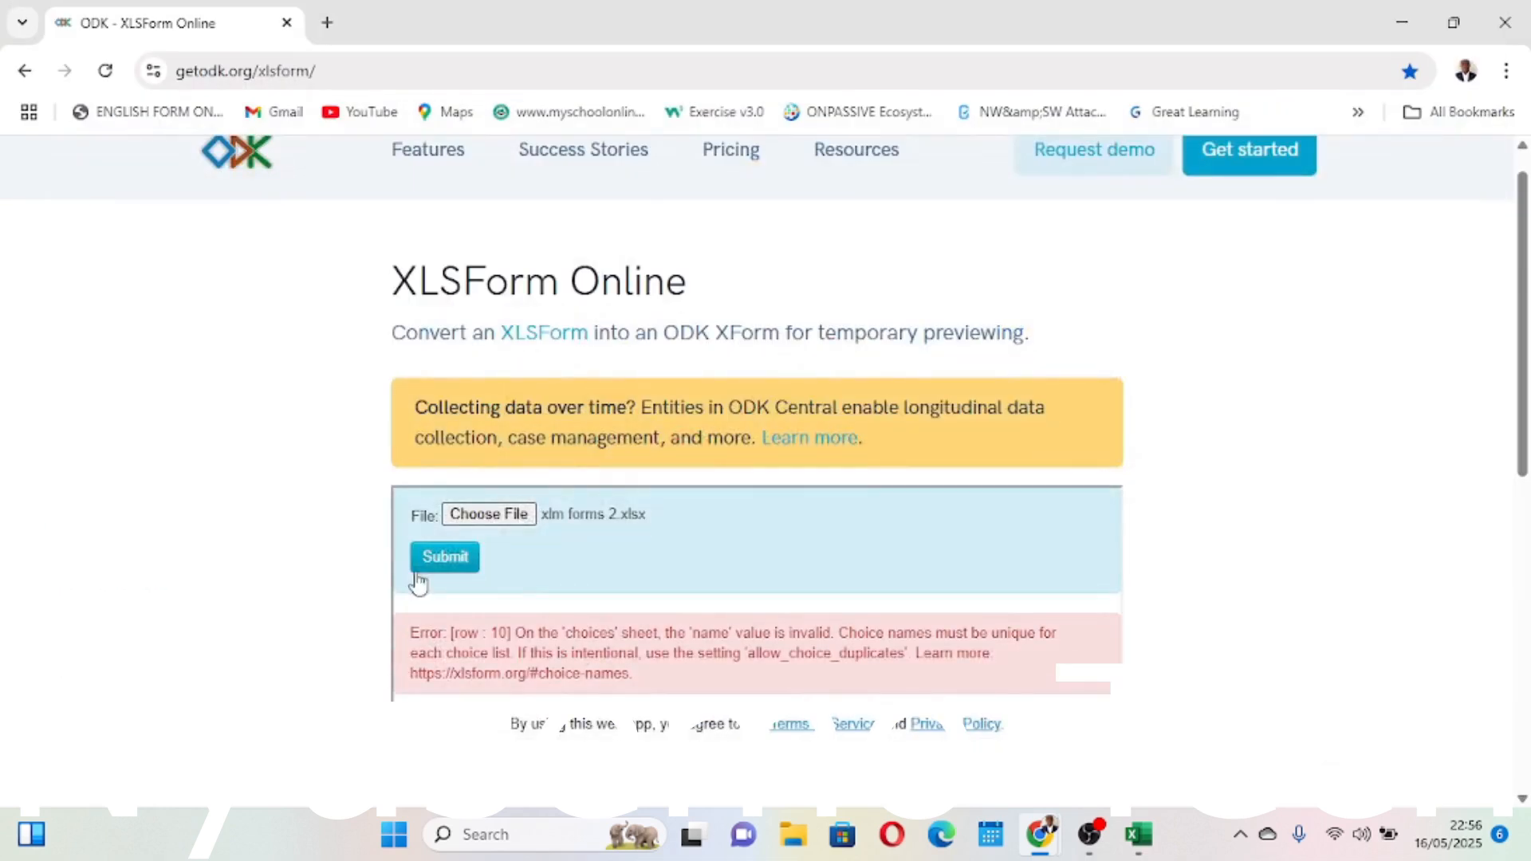
left_click(440, 562)
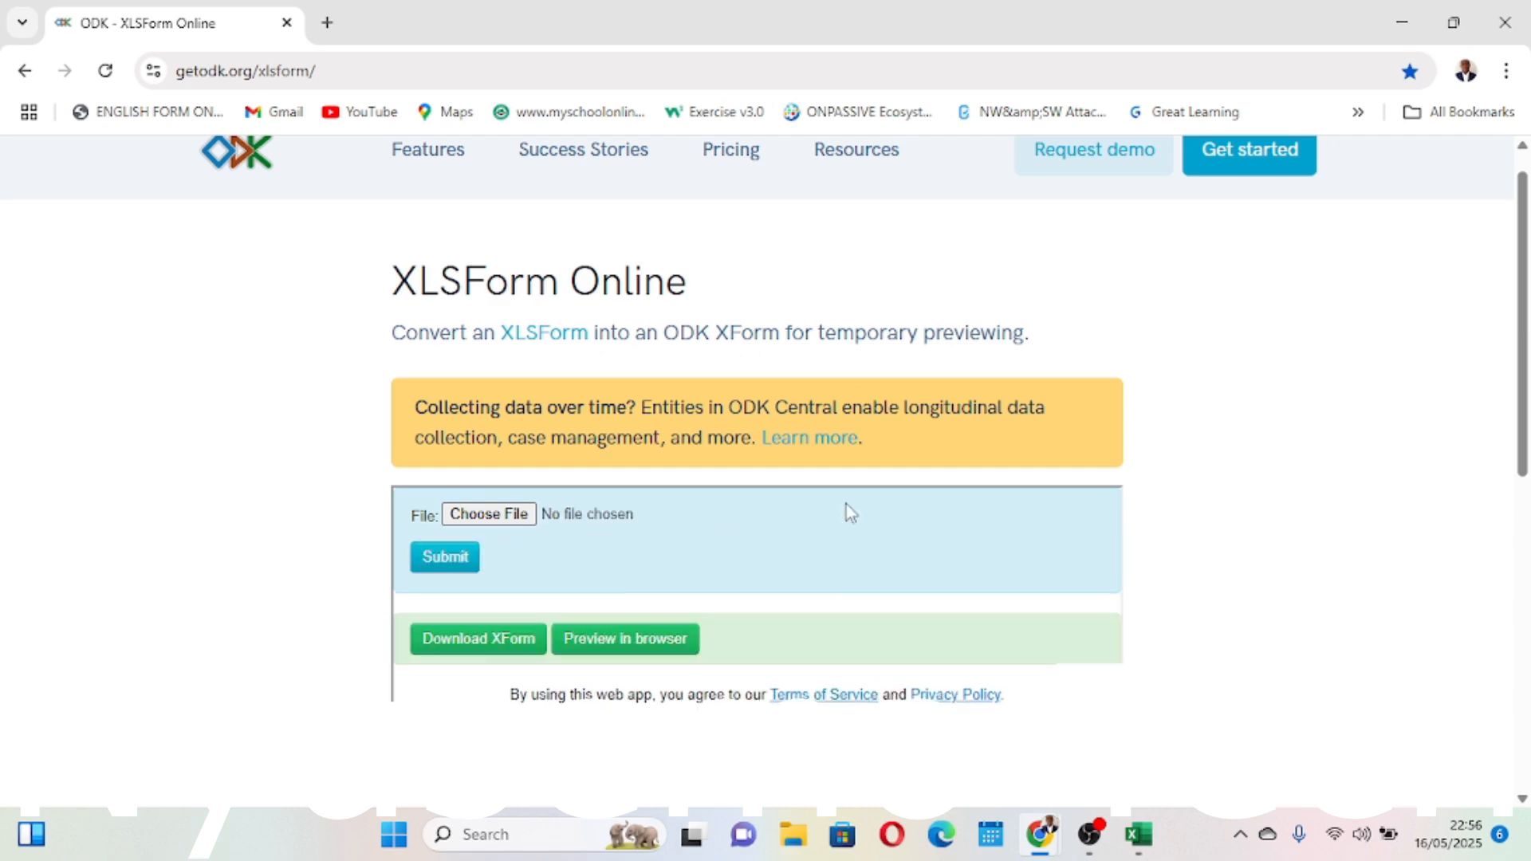
left_click(626, 643)
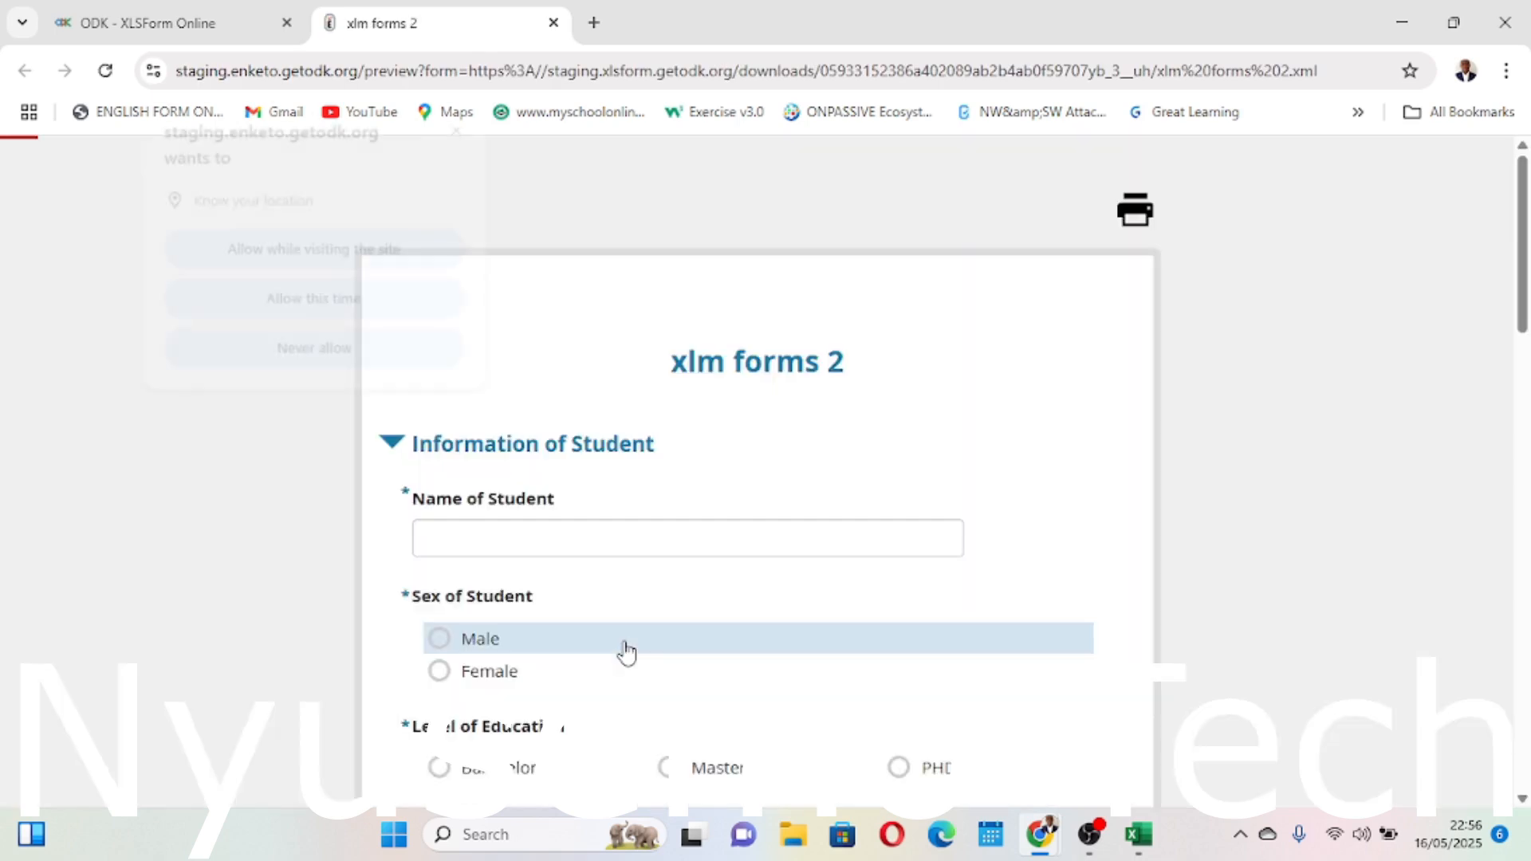
Dismiss the location request and check the fruit choices and location question in the new form preview.
scroll(625, 649, "down", 15)
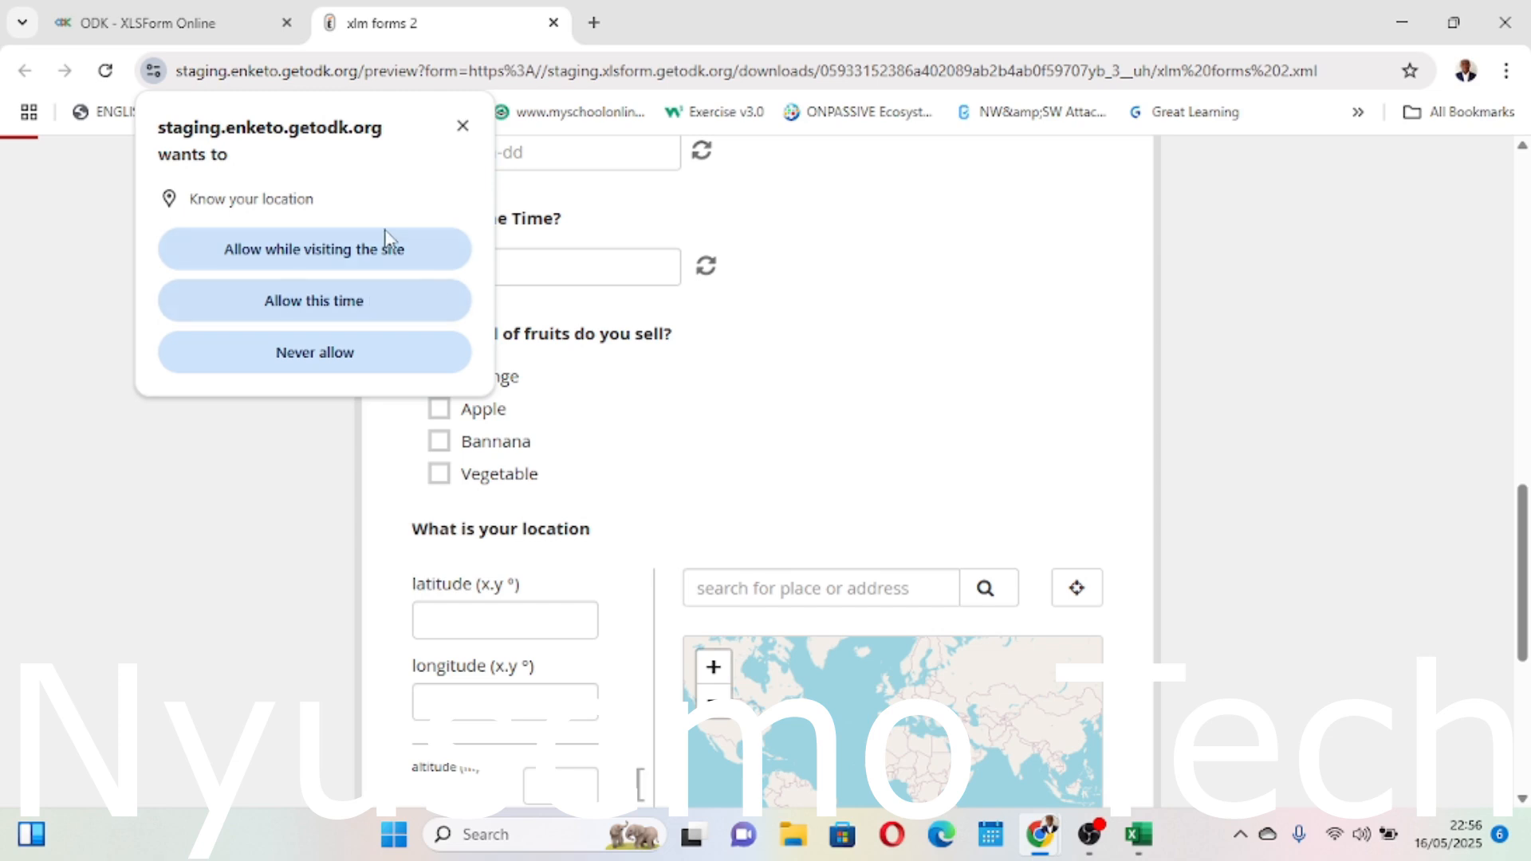
left_click(462, 126)
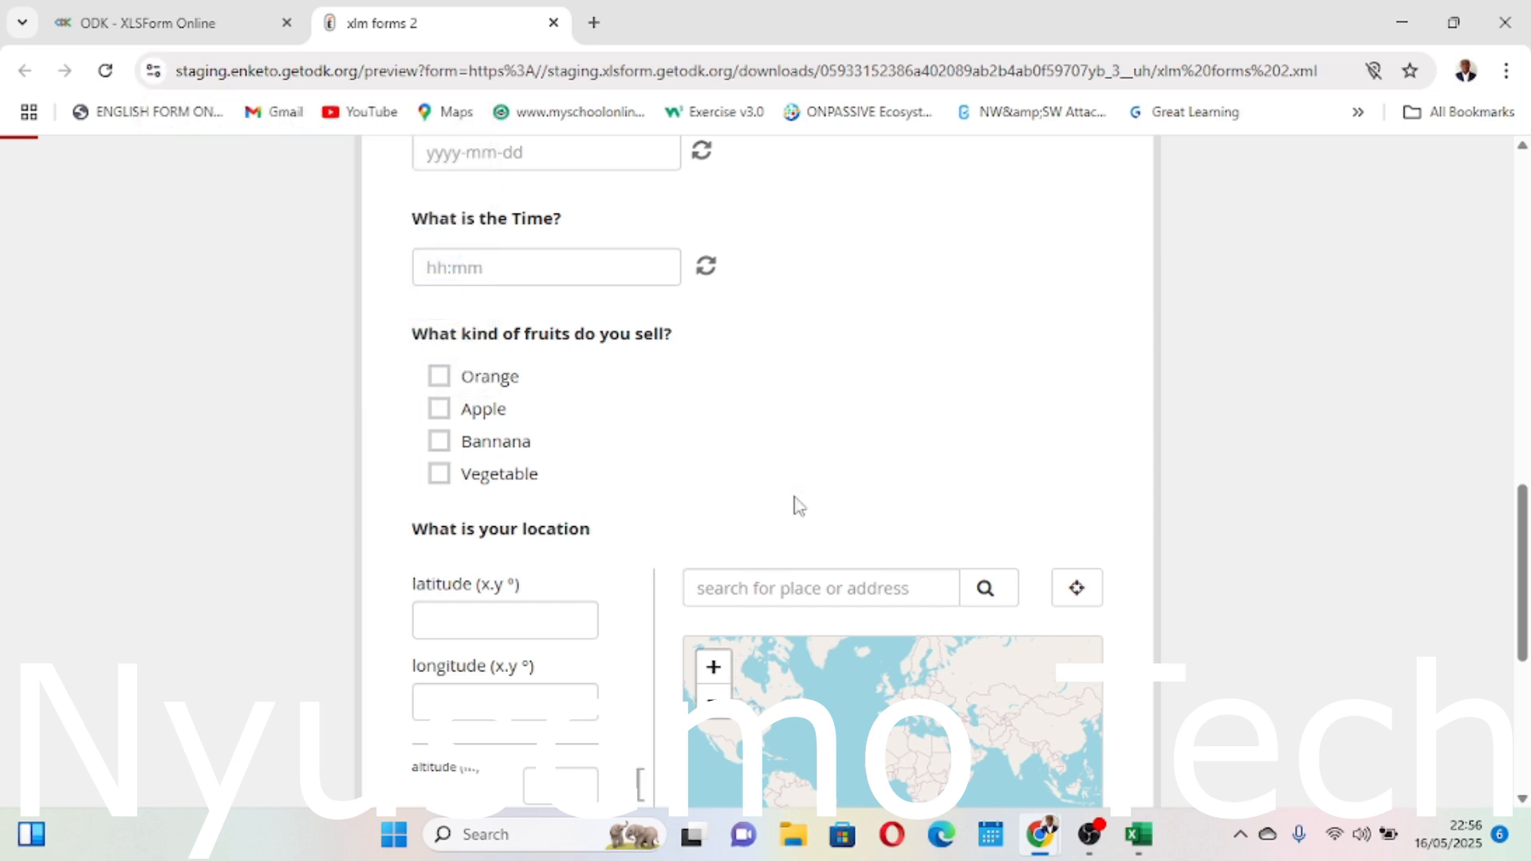
scroll(711, 457, "down", 3)
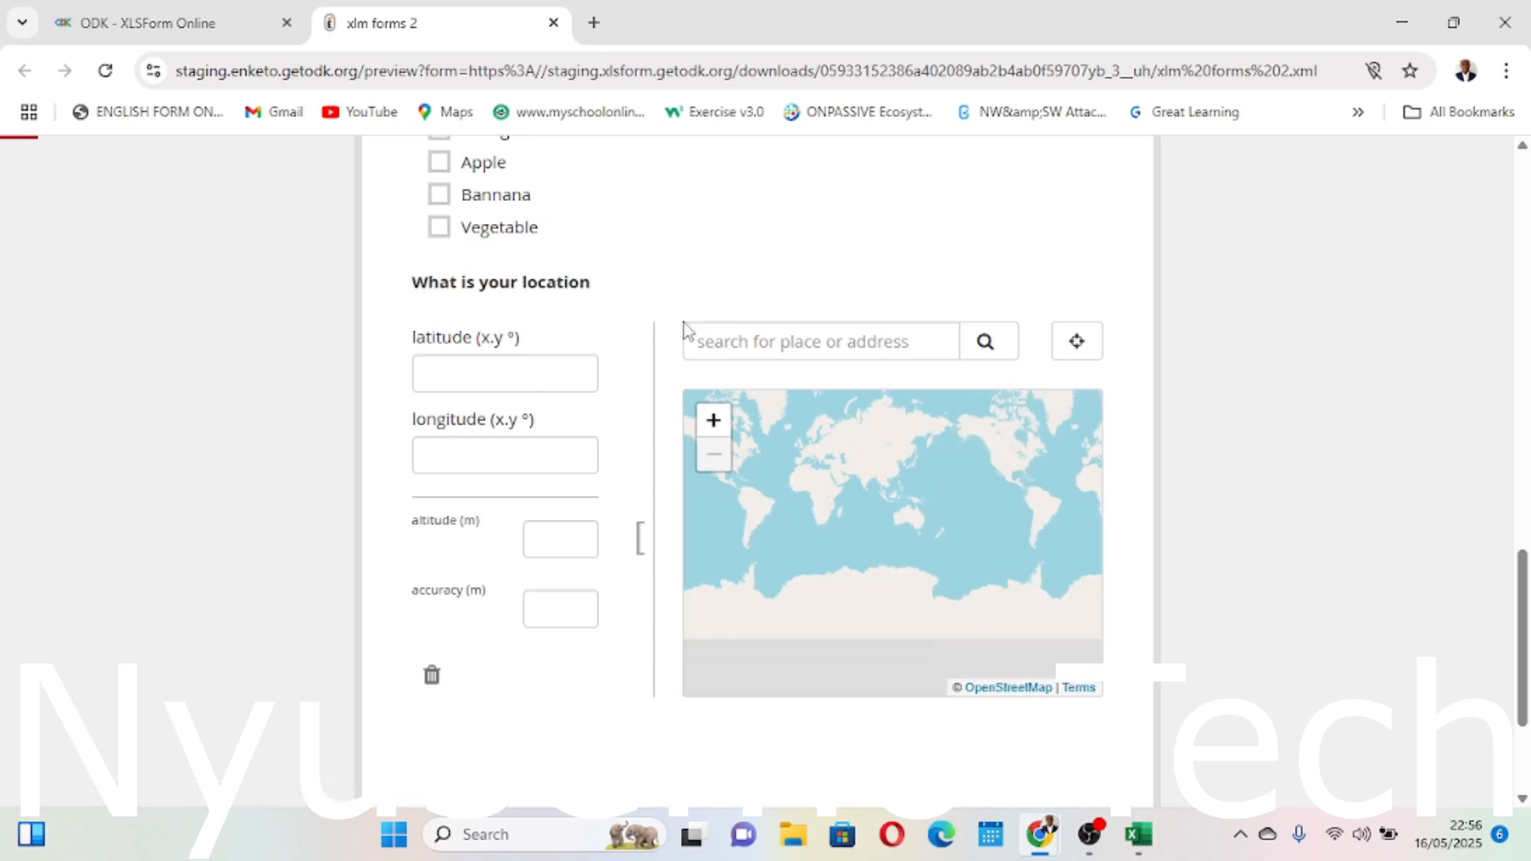
scroll(683, 328, "up", 4)
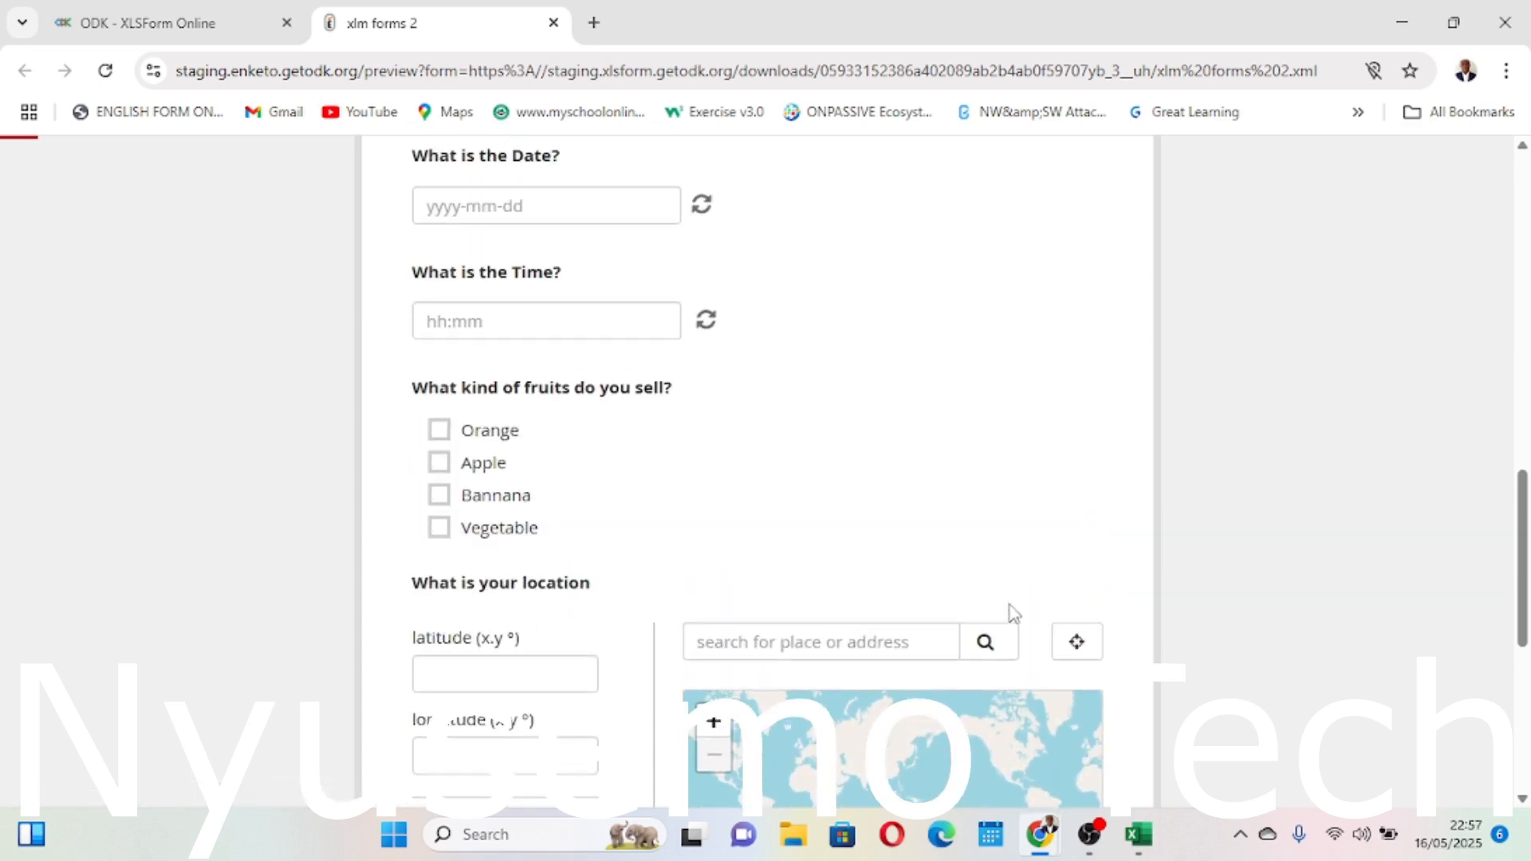